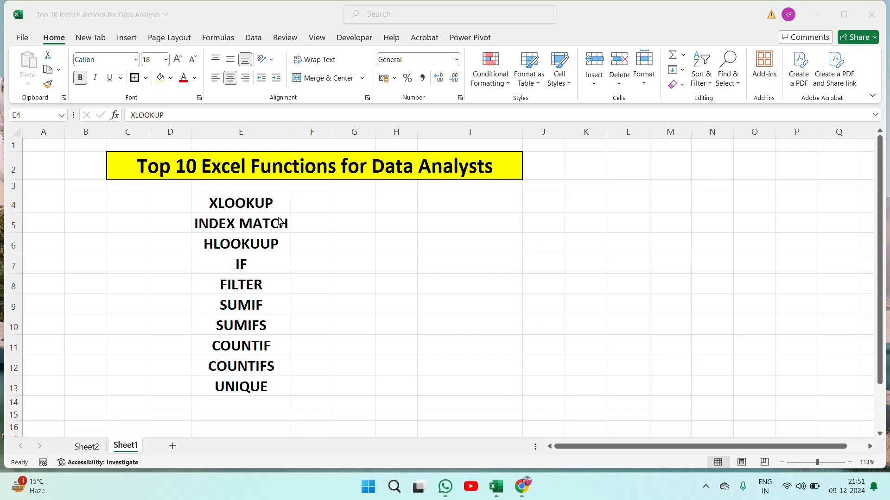
- Correct the misspelled function name in cell E6 to HLOOKUP
{"action": "left_click", "coordinate": [235, 201]}
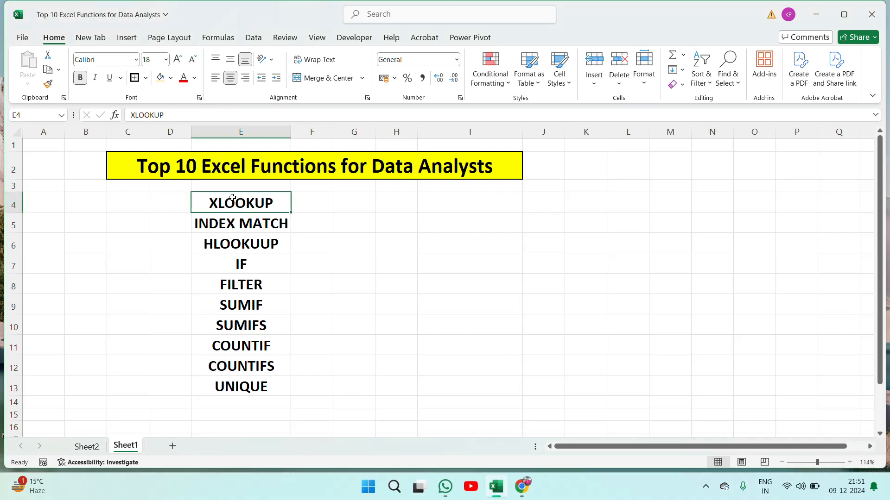
{"action": "left_click", "coordinate": [258, 222]}
{"action": "left_click", "coordinate": [226, 247]}
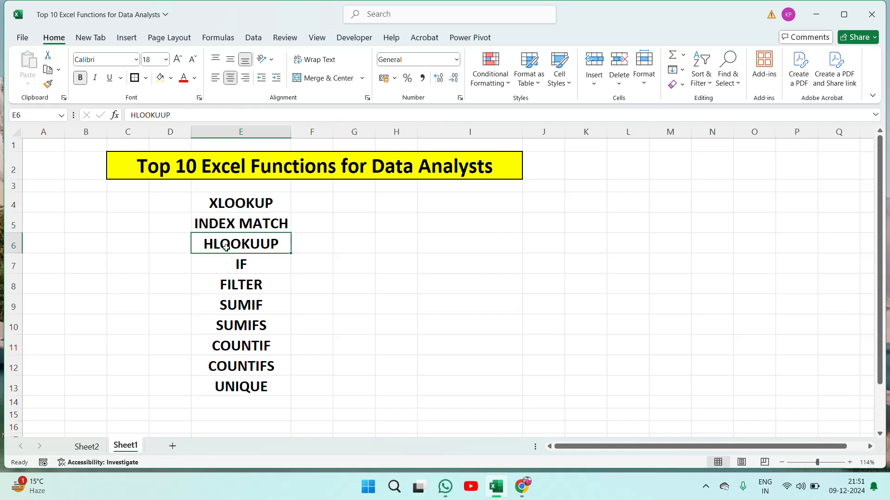
{"action": "double_click", "coordinate": [255, 248]}
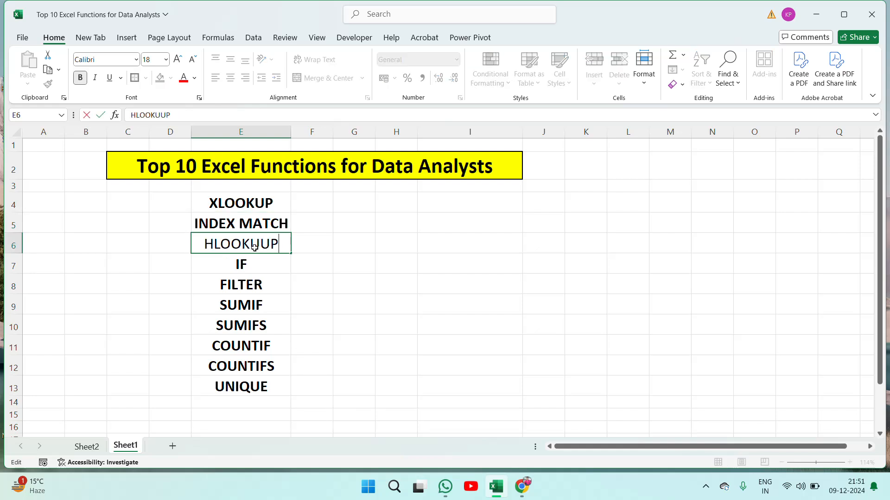
{"action": "key", "text": "shift+Left"}
{"action": "key", "text": "BackSpace"}
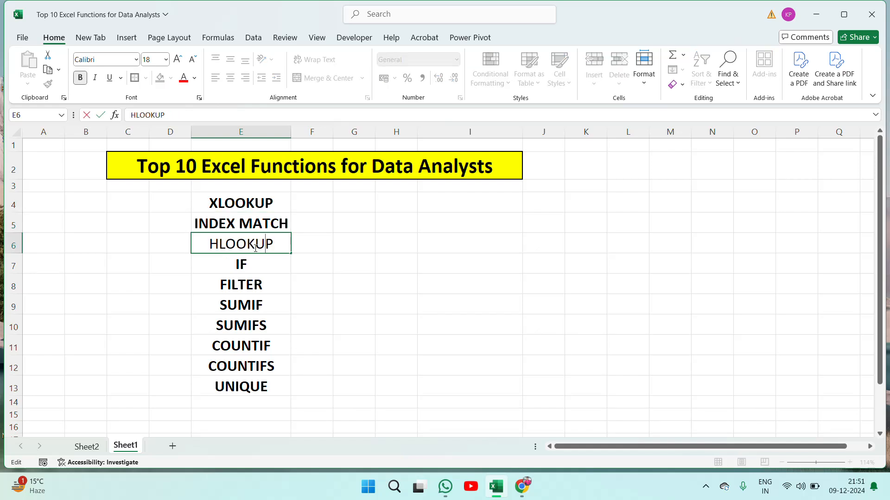
{"action": "key", "text": "Return"}
{"action": "left_click", "coordinate": [250, 287]}
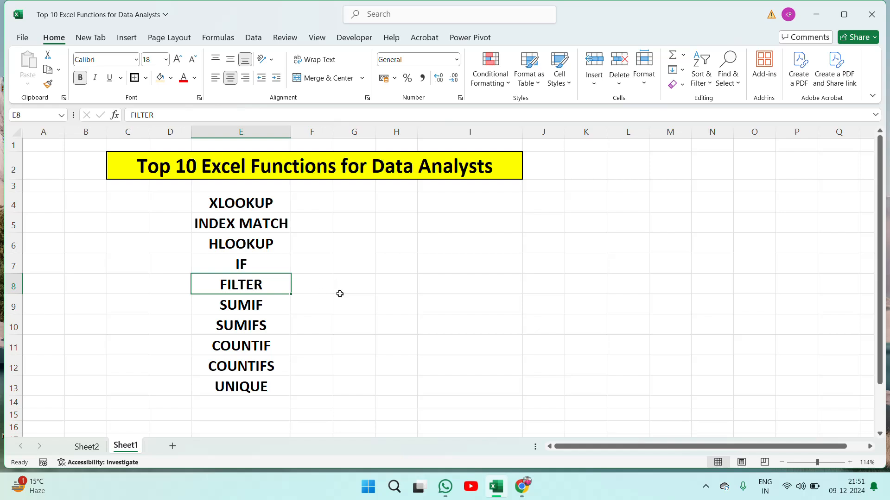
{"action": "left_click", "coordinate": [263, 301]}
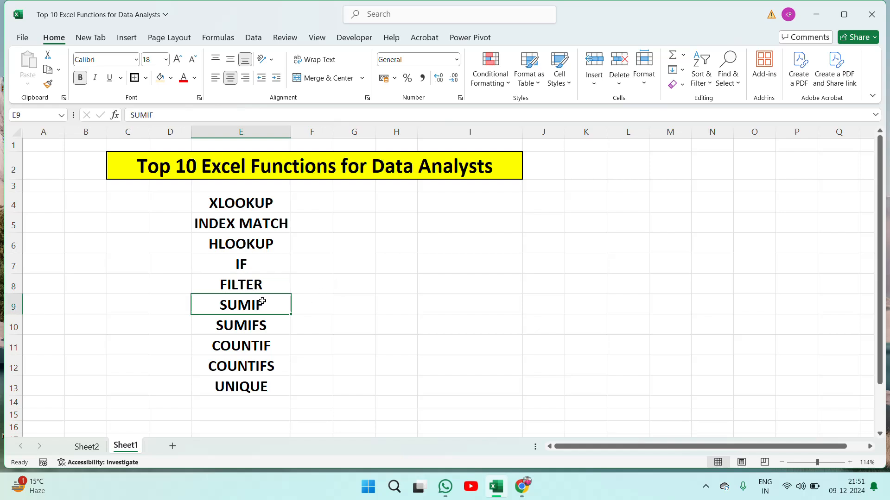
{"action": "left_click", "coordinate": [267, 328]}
{"action": "left_click", "coordinate": [284, 347]}
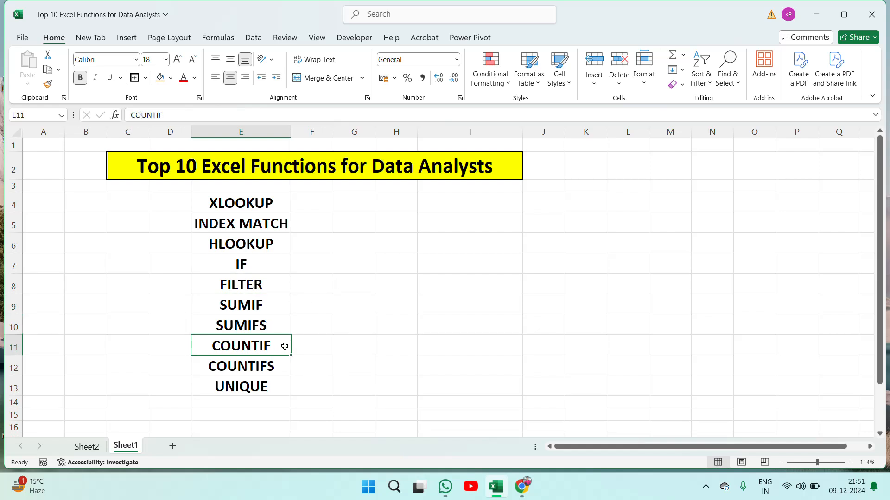
{"action": "left_click", "coordinate": [259, 365]}
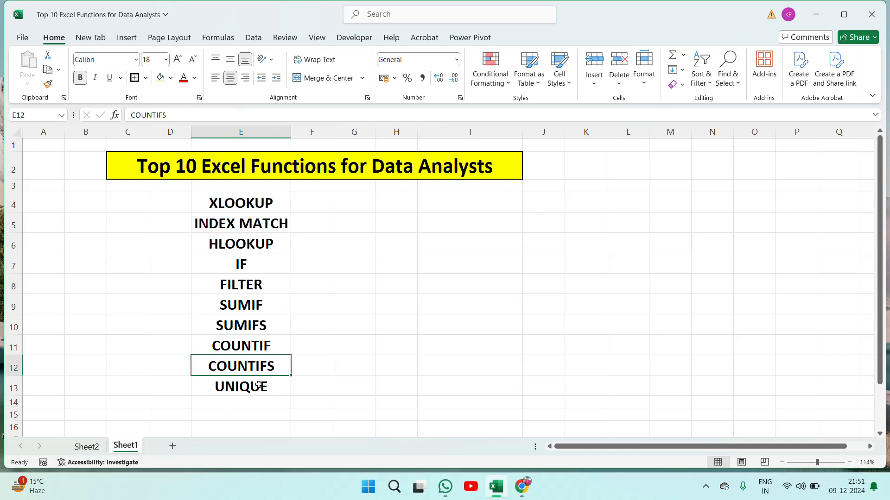
{"action": "left_click", "coordinate": [258, 384]}
- Fill the XLOOKUP cell E4 with the light orange colour to highlight it
{"action": "left_click", "coordinate": [273, 196]}
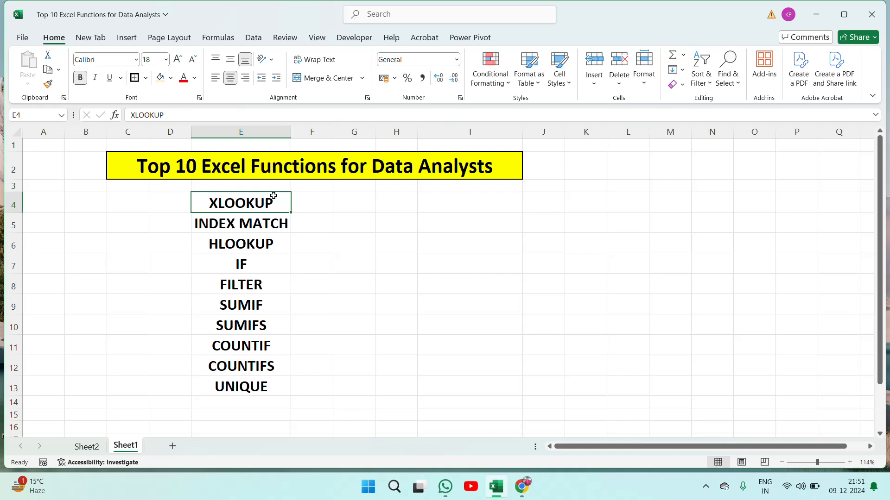
{"action": "left_click", "coordinate": [160, 77]}
{"action": "left_click", "coordinate": [346, 204]}
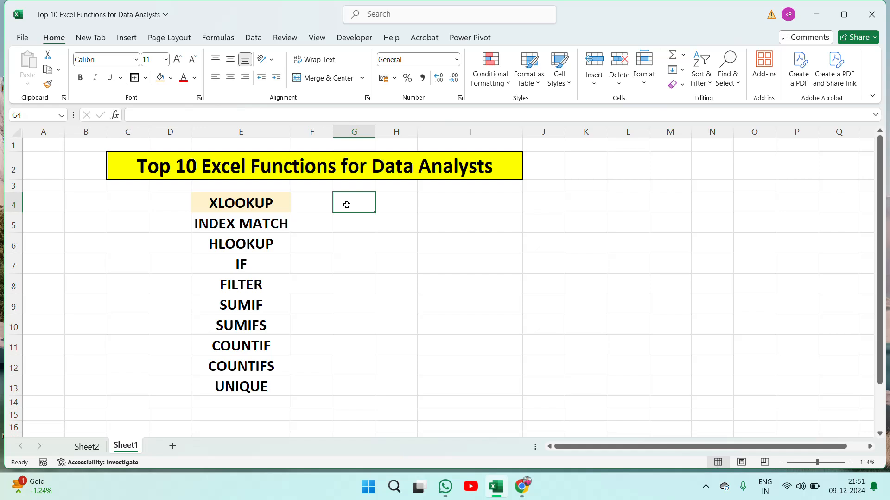
- Add a new worksheet after Sheet1 and rename it XLOOKUP
{"action": "left_click", "coordinate": [174, 448]}
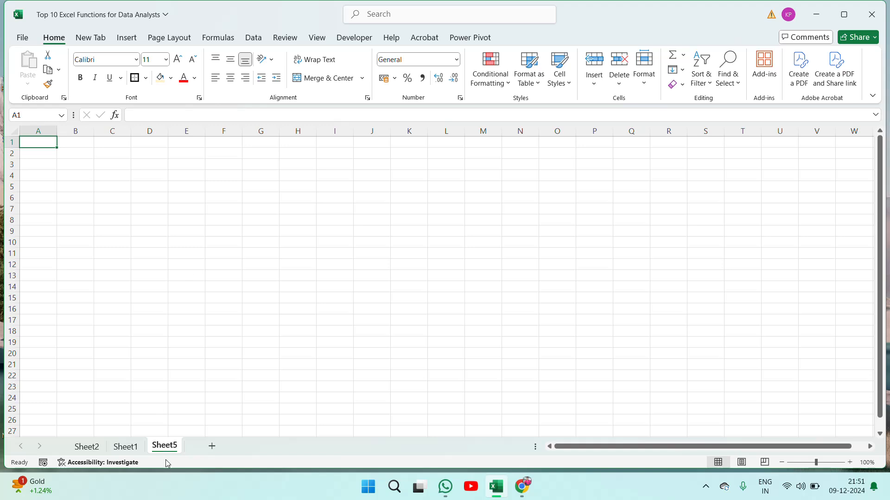
{"action": "right_click", "coordinate": [171, 448]}
{"action": "left_click", "coordinate": [218, 317]}
{"action": "type", "text": "XK"}
{"action": "key", "text": "Return"}
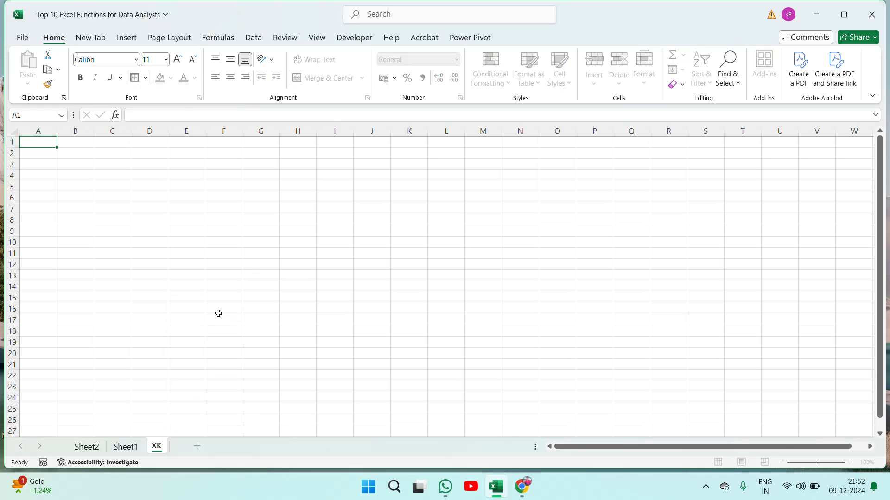
{"action": "key", "text": "BackSpace"}
{"action": "type", "text": "LOOKUP"}
{"action": "left_click", "coordinate": [90, 221]}
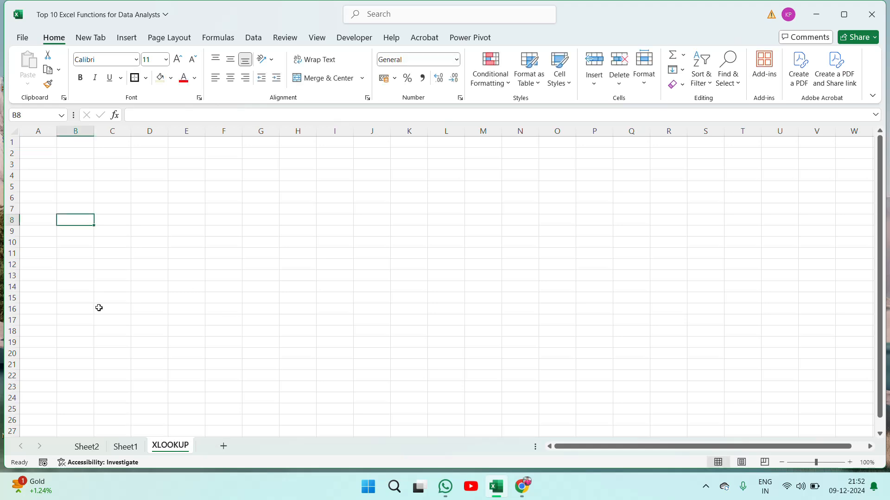
- Copy the whole Customer column including its header, B1:B278, on Sheet2
{"action": "left_click", "coordinate": [130, 446]}
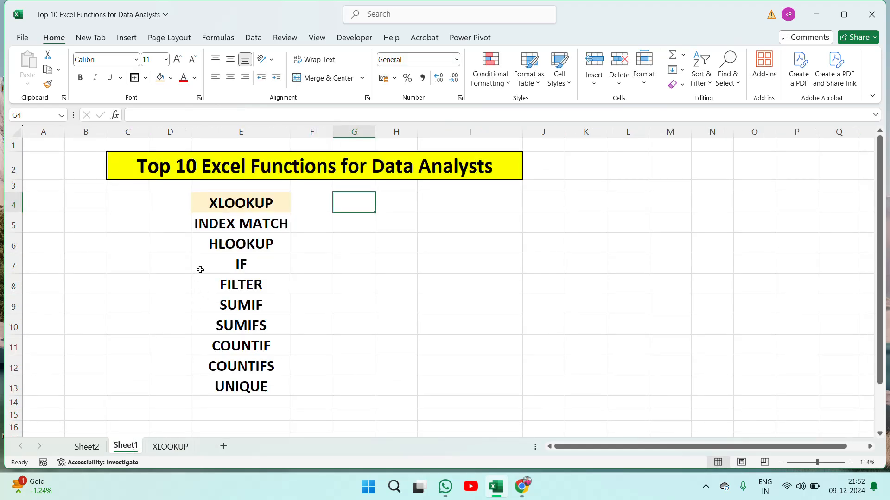
{"action": "left_click", "coordinate": [87, 447]}
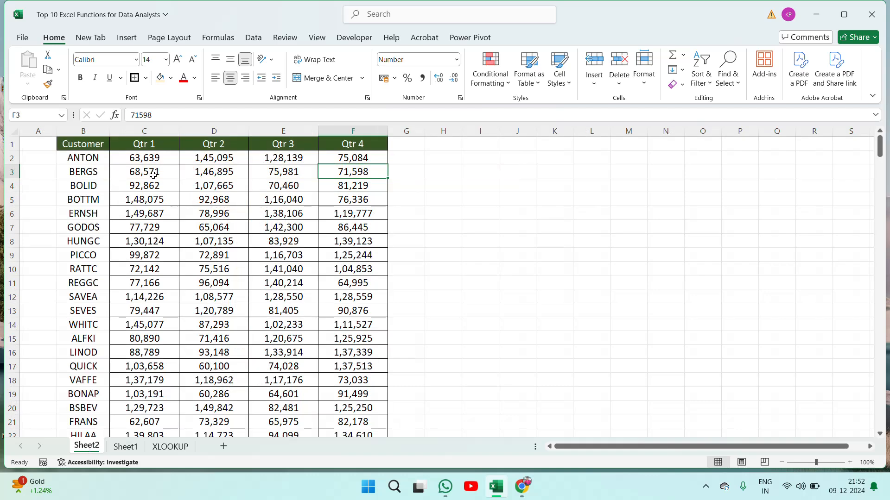
{"action": "left_click", "coordinate": [86, 172]}
{"action": "key", "text": "Up"}
{"action": "key", "text": "Up"}
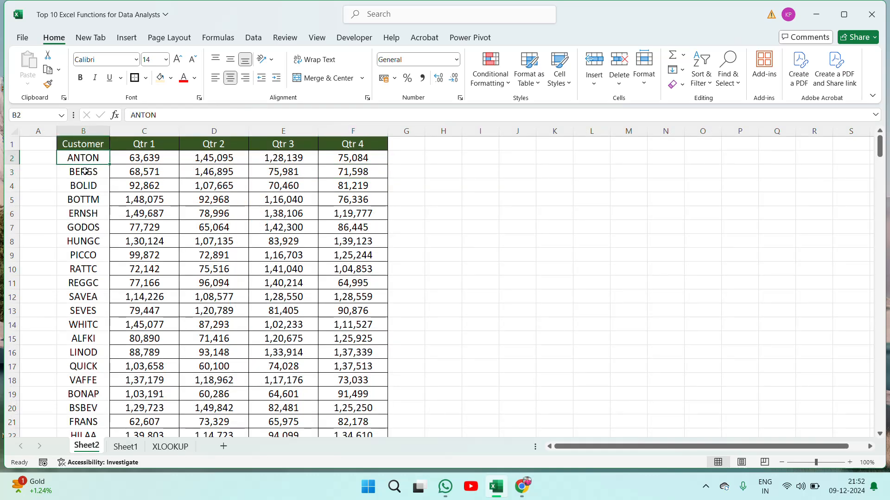
{"action": "key", "text": "ctrl+shift+Down"}
{"action": "key", "text": "ctrl+c"}
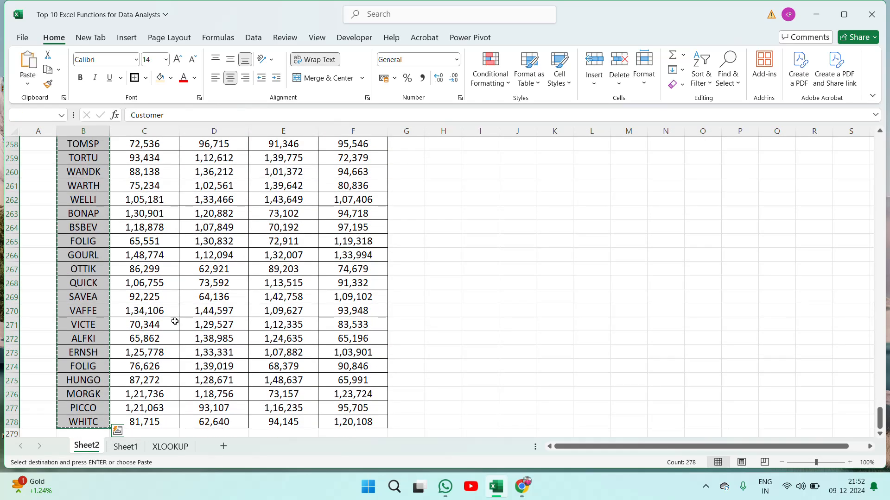
- Paste the customer column at B1 of the XLOOKUP sheet and format it with a wider column and vertical middle alignment
{"action": "left_click", "coordinate": [176, 446]}
{"action": "left_click", "coordinate": [81, 155]}
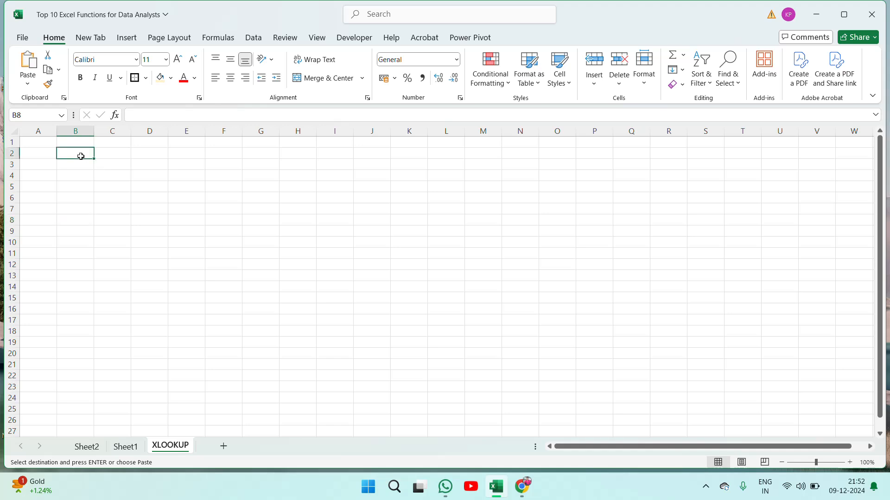
{"action": "key", "text": "Up"}
{"action": "key", "text": "ctrl+v"}
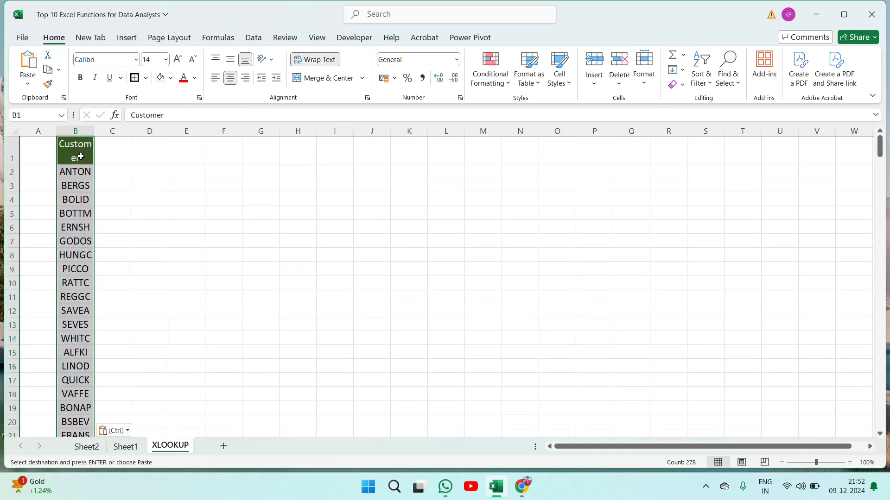
{"action": "left_click_drag", "start_coordinate": [94, 131], "coordinate": [133, 131]}
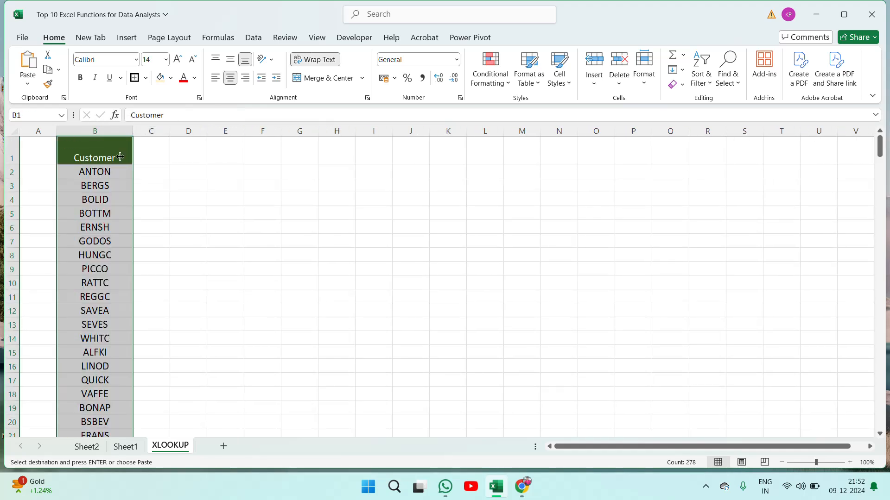
{"action": "left_click", "coordinate": [230, 59]}
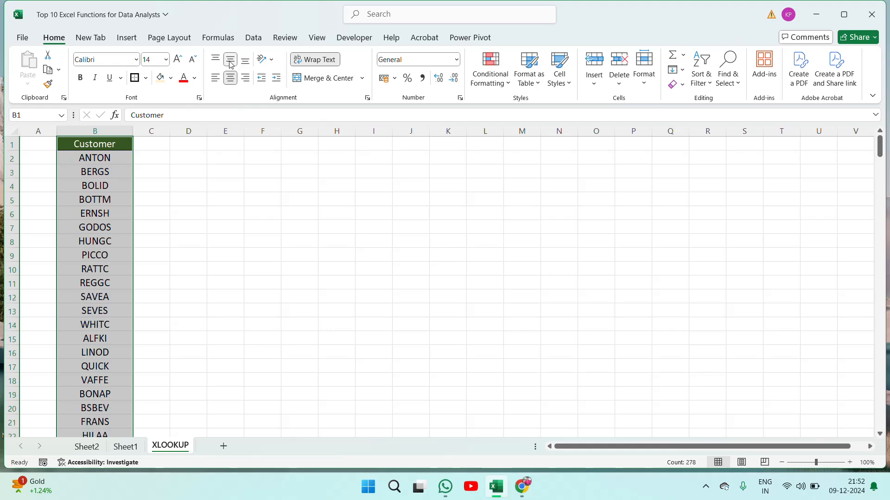
- Copy the Qtr 3 header cell E1 on Sheet2
{"action": "left_click", "coordinate": [124, 447]}
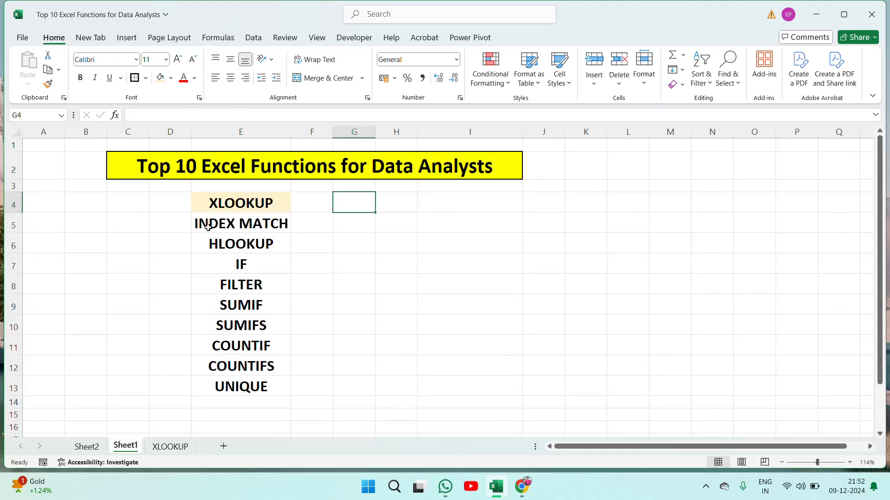
{"action": "left_click", "coordinate": [88, 446]}
{"action": "left_click", "coordinate": [211, 219]}
{"action": "key", "text": "ctrl+Up"}
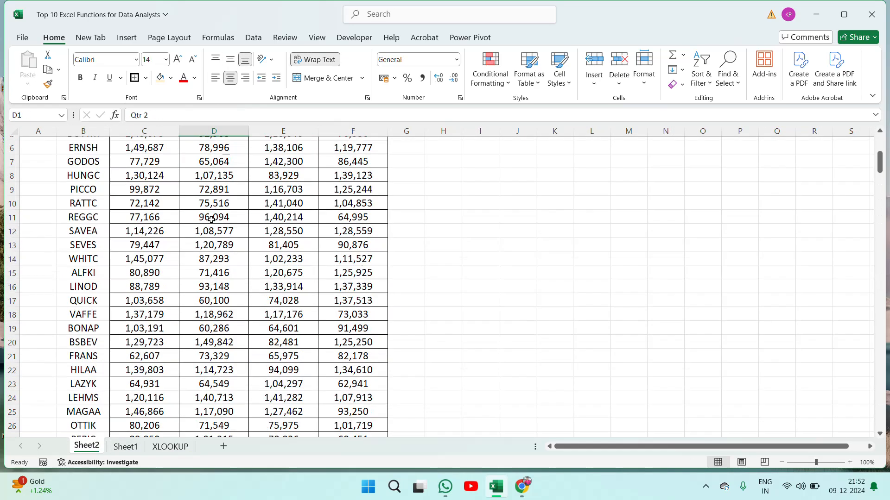
{"action": "key", "text": "Down"}
{"action": "key", "text": "Up"}
{"action": "key", "text": "Right"}
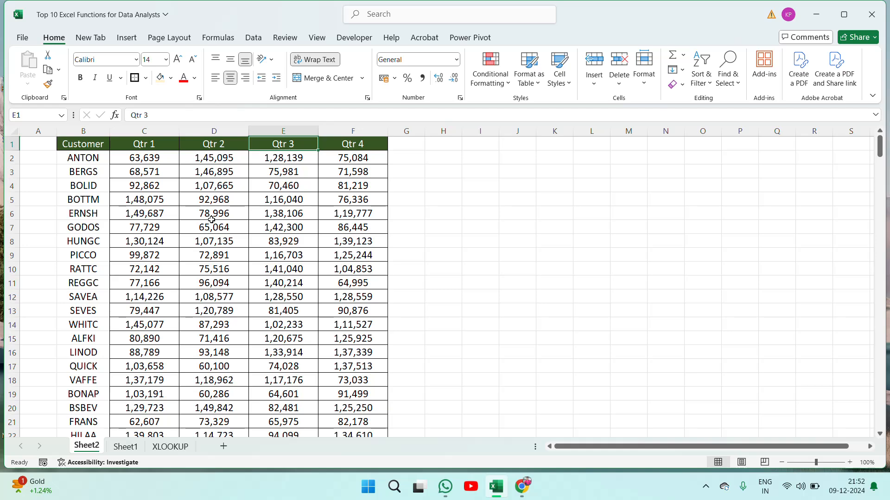
{"action": "key", "text": "Right"}
{"action": "key", "text": "Left"}
{"action": "key", "text": "ctrl+c"}
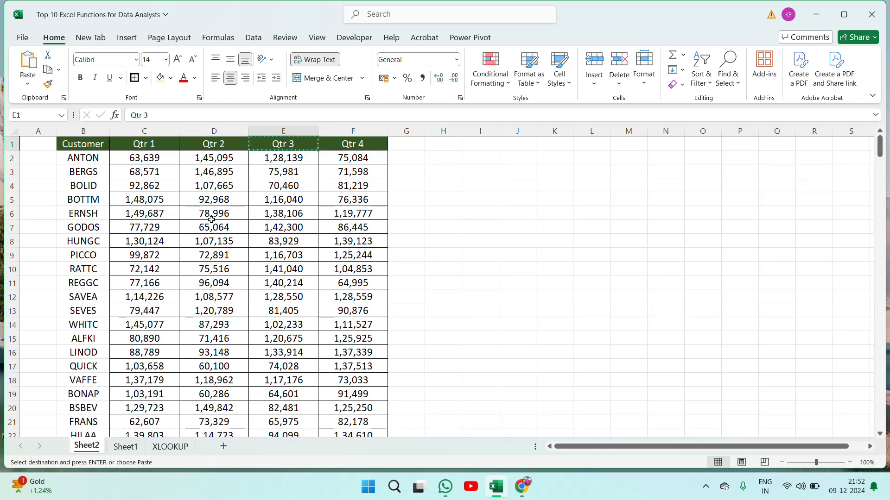
- Paste the Qtr 3 header into cell C1 of the XLOOKUP sheet and widen column C slightly
{"action": "left_click", "coordinate": [170, 446]}
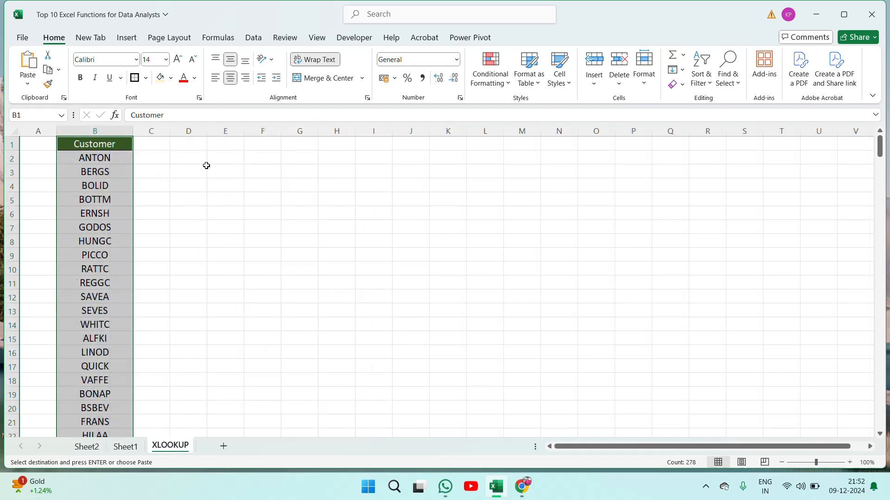
{"action": "left_click", "coordinate": [151, 145]}
{"action": "key", "text": "ctrl+v"}
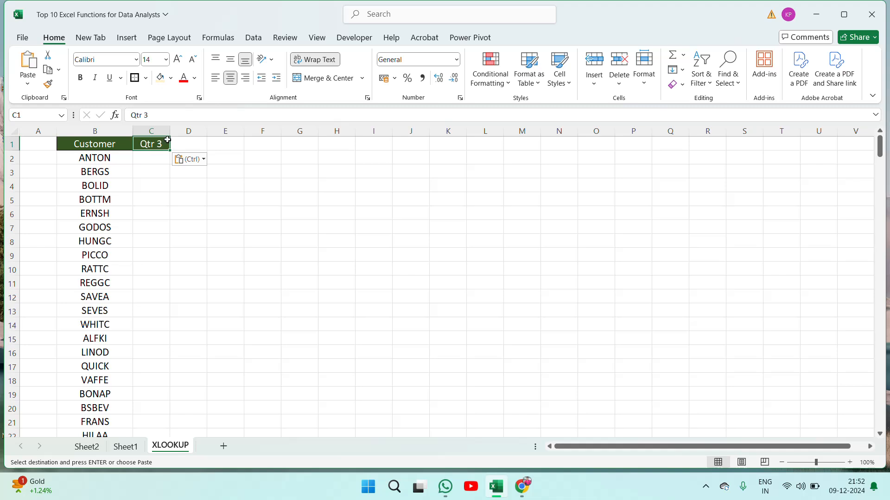
{"action": "left_click_drag", "start_coordinate": [172, 129], "coordinate": [185, 130]}
{"action": "left_click", "coordinate": [164, 157]}
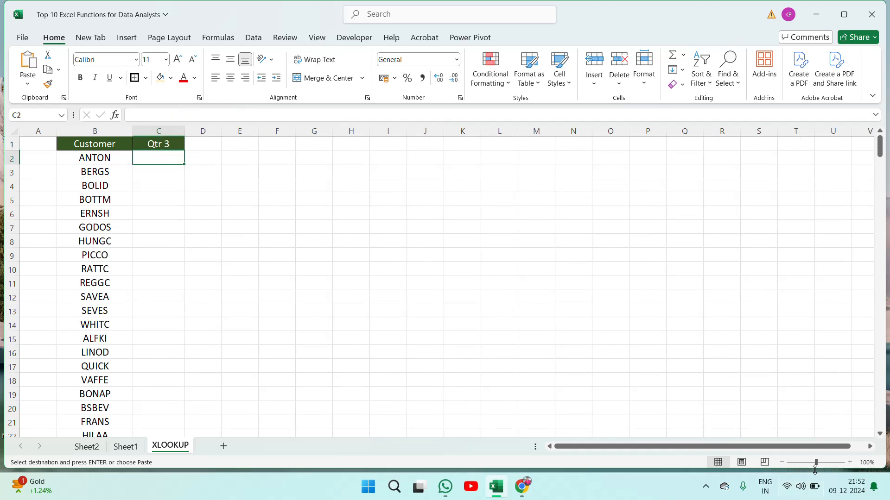
- Start an XLOOKUP formula in cell C2 of the XLOOKUP sheet with B2:B278 as the lookup value
{"action": "left_click_drag", "start_coordinate": [817, 463], "coordinate": [819, 463]}
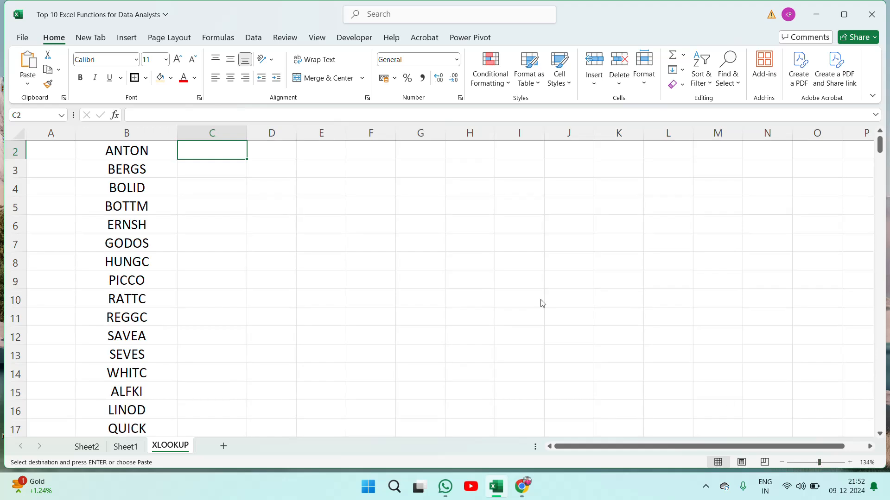
{"action": "left_click", "coordinate": [209, 240]}
{"action": "key", "text": "ctrl+Up"}
{"action": "key", "text": "Down"}
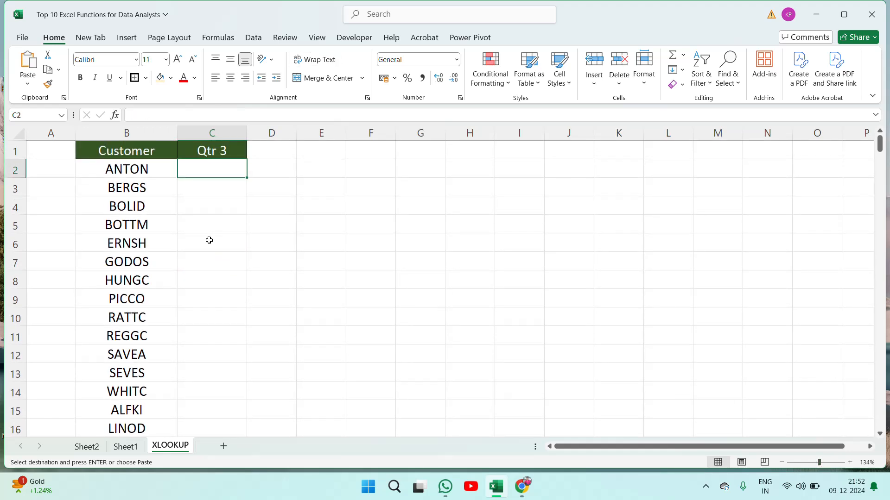
{"action": "type", "text": "=xl"}
{"action": "key", "text": "Tab"}
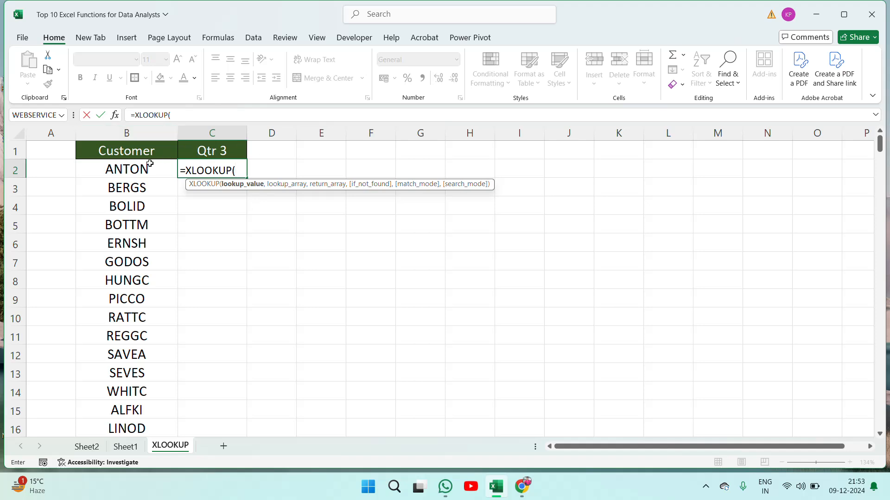
{"action": "left_click", "coordinate": [146, 167]}
{"action": "key", "text": "ctrl+shift+Down"}
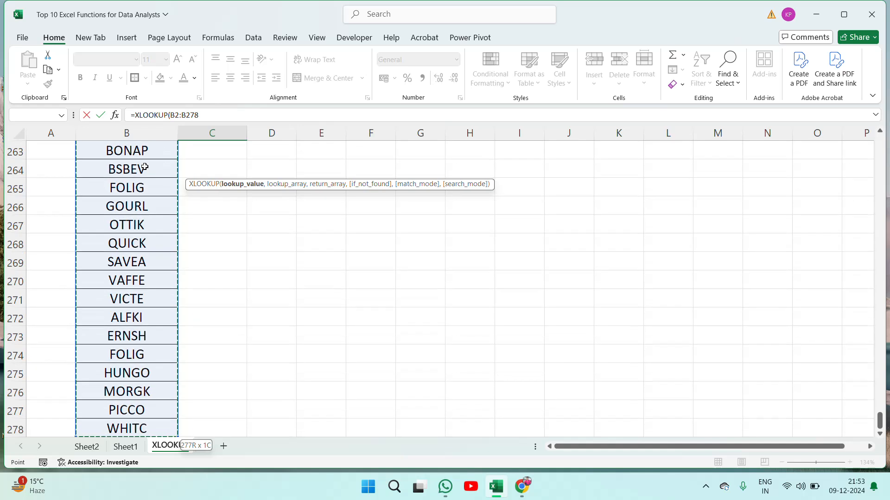
{"action": "type", "text": ","}
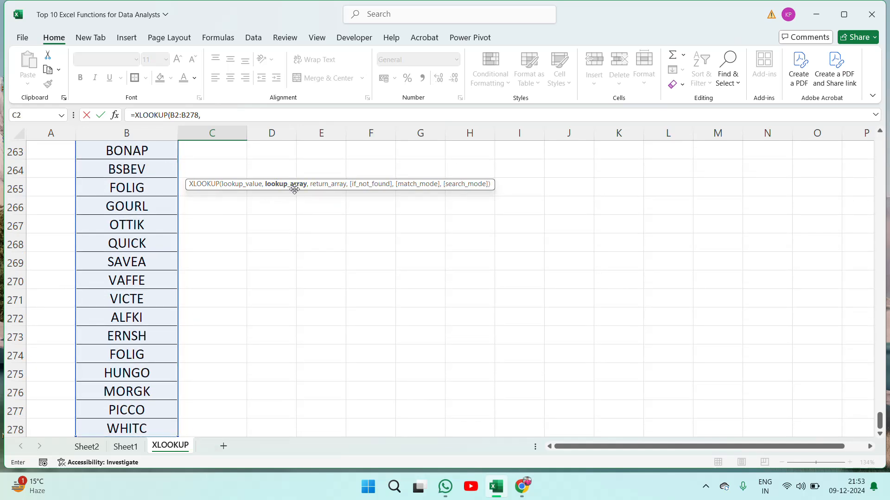
- Add Sheet2's customer range B2:B278 as the lookup array of the XLOOKUP formula
{"action": "left_click", "coordinate": [88, 447]}
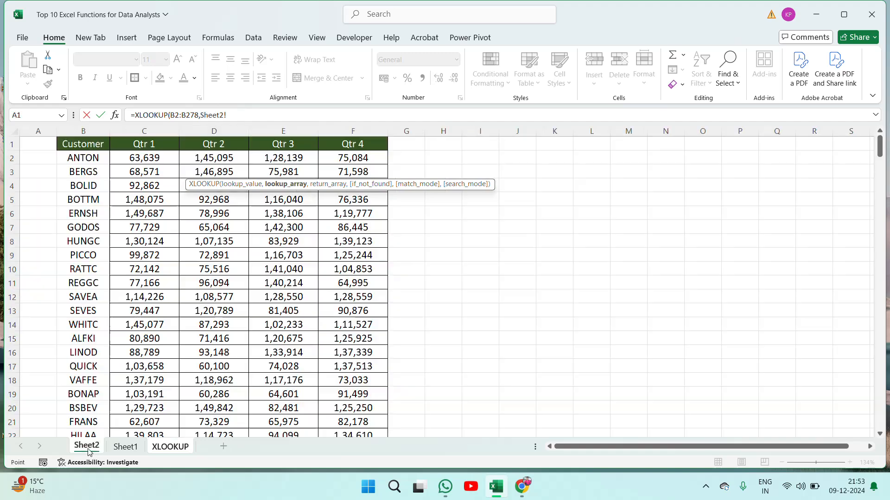
{"action": "left_click", "coordinate": [86, 209]}
{"action": "key", "text": "Up"}
{"action": "key", "text": "Up"}
{"action": "key", "text": "Up"}
{"action": "key", "text": "Up"}
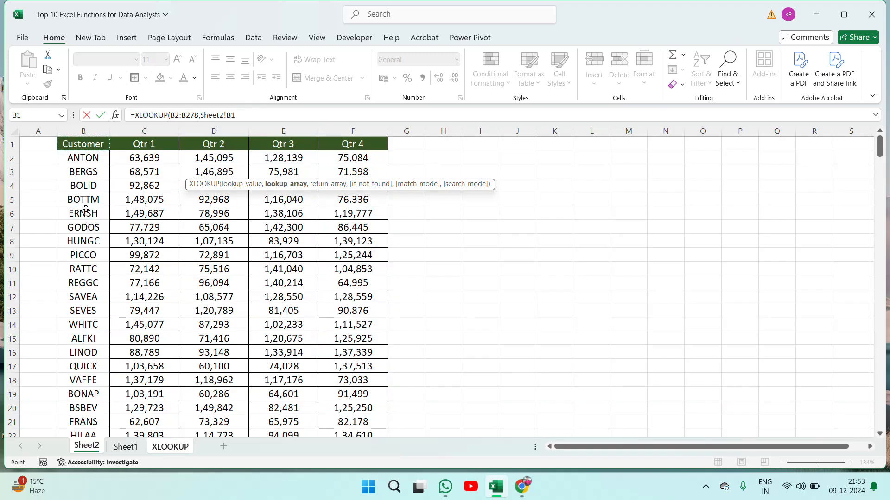
{"action": "key", "text": "ctrl+shift+Down"}
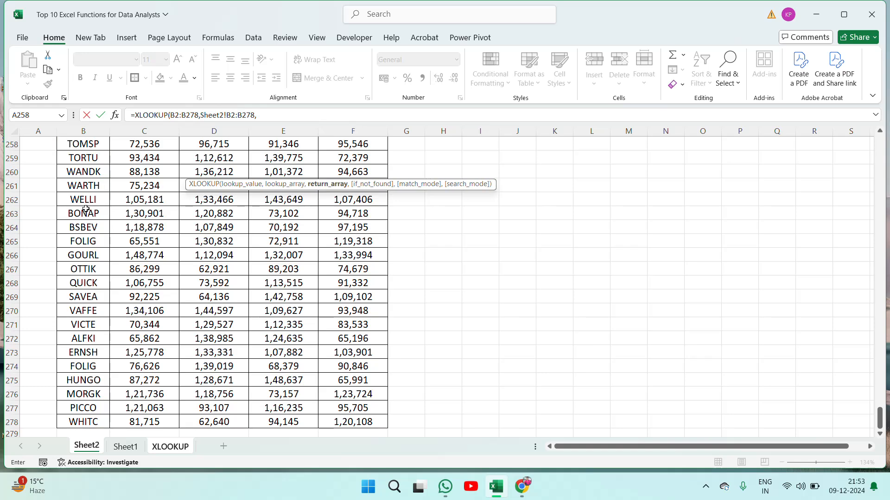
{"action": "type", "text": ","}
{"action": "left_click", "coordinate": [167, 448]}
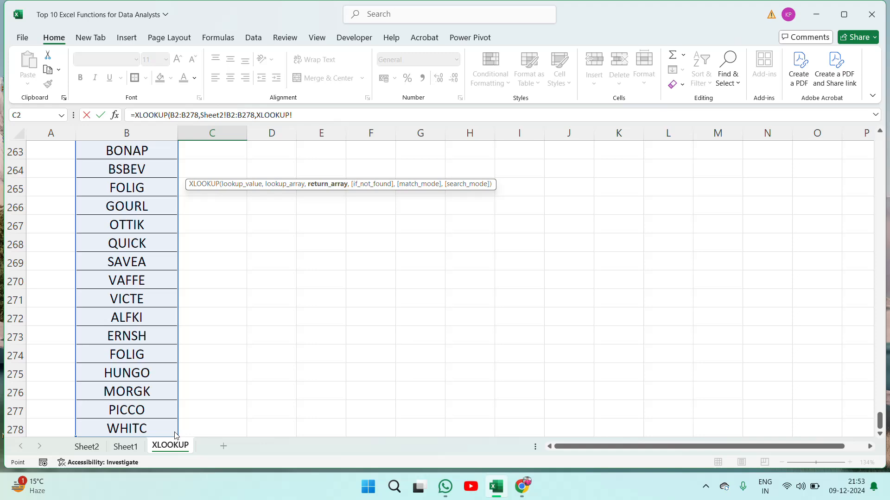
{"action": "left_click", "coordinate": [220, 243]}
{"action": "key", "text": "ctrl+Up"}
{"action": "key", "text": "Down"}
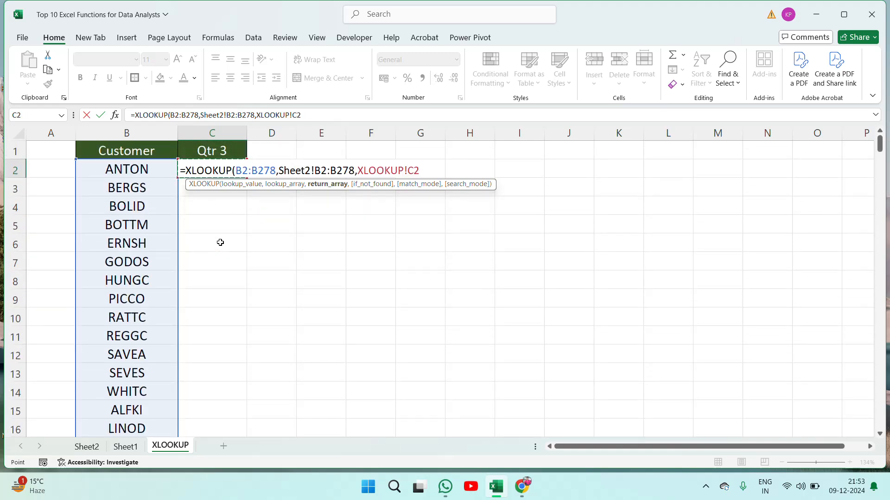
{"action": "left_click", "coordinate": [125, 446]}
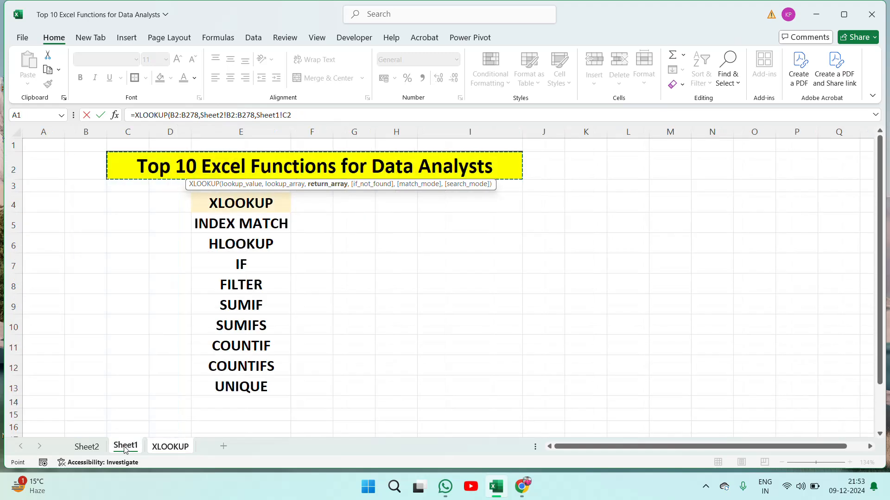
- Complete the XLOOKUP formula with Sheet2's Qtr 3 range E2:E278 as the return array
{"action": "left_click", "coordinate": [87, 446]}
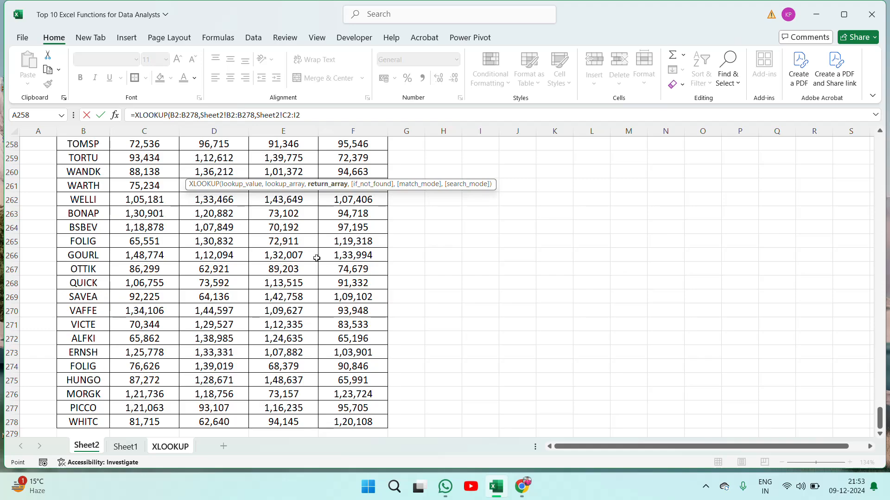
{"action": "left_click", "coordinate": [297, 248]}
{"action": "key", "text": "ctrl+Up"}
{"action": "key", "text": "Down"}
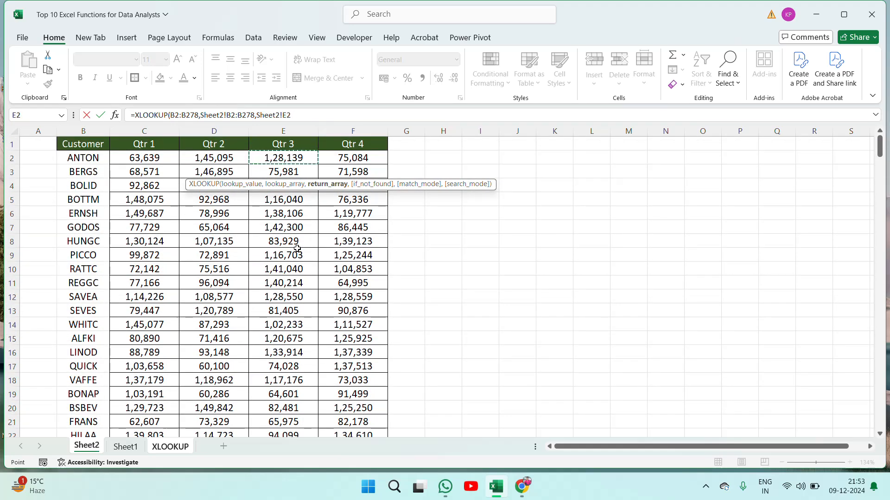
{"action": "key", "text": "ctrl+shift+Down"}
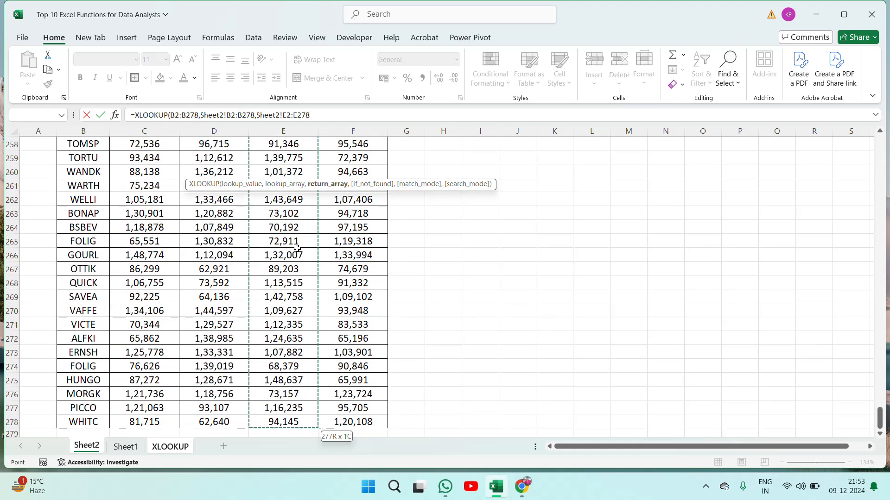
{"action": "key", "text": "Return"}
- Center the XLOOKUP results in C2:C278 horizontally
{"action": "key", "text": "ctrl+shift+Down"}
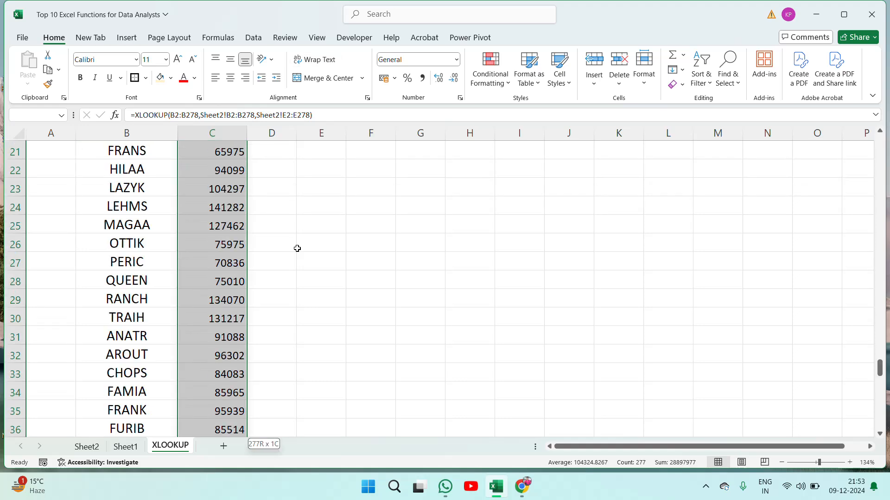
{"action": "left_click", "coordinate": [228, 79]}
{"action": "key", "text": "ctrl+BackSpace"}
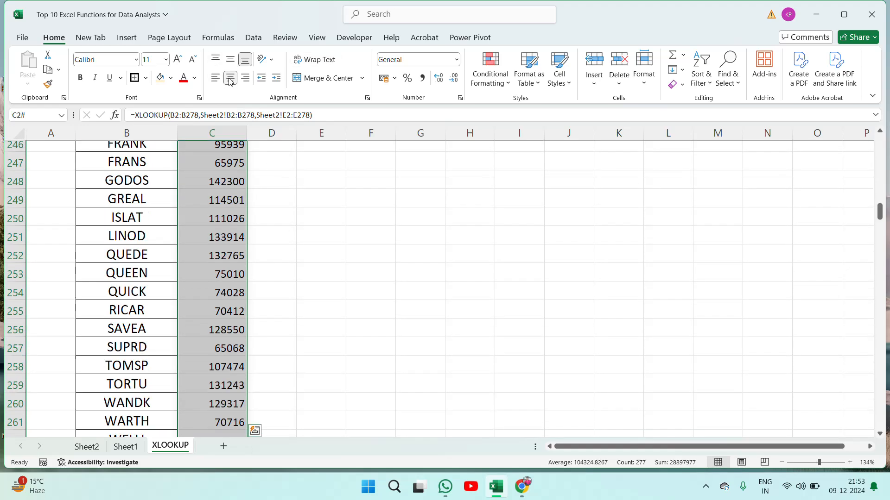
{"action": "left_click", "coordinate": [206, 201]}
{"action": "key", "text": "Up"}
{"action": "key", "text": "Up"}
{"action": "key", "text": "Left"}
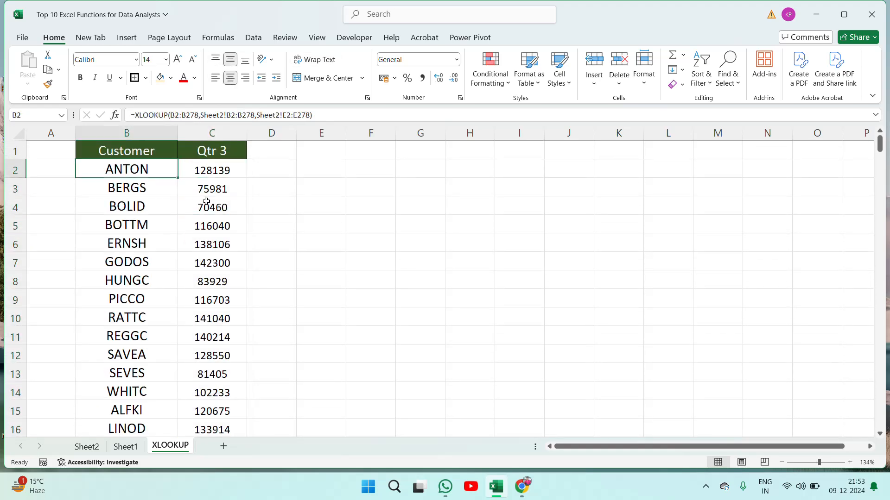
{"action": "key", "text": "Right"}
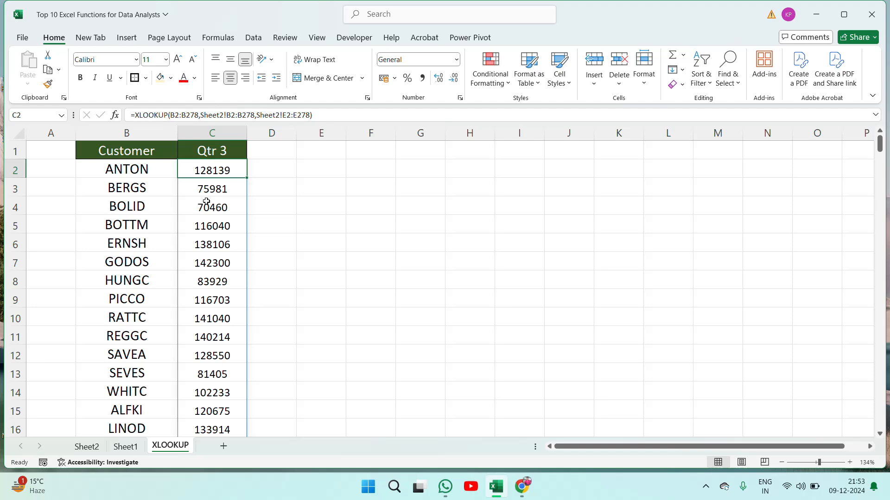
- Set the font size of the customer and Qtr 3 data in B2:C278 to 14
{"action": "key", "text": "Left"}
{"action": "key", "text": "shift+Right"}
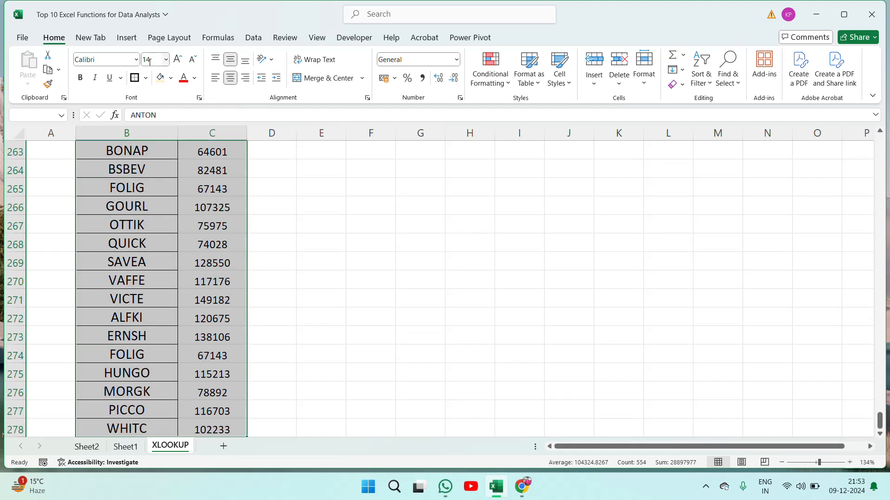
{"action": "key", "text": "ctrl+BackSpace"}
{"action": "left_click", "coordinate": [207, 237]}
{"action": "key", "text": "ctrl+Up"}
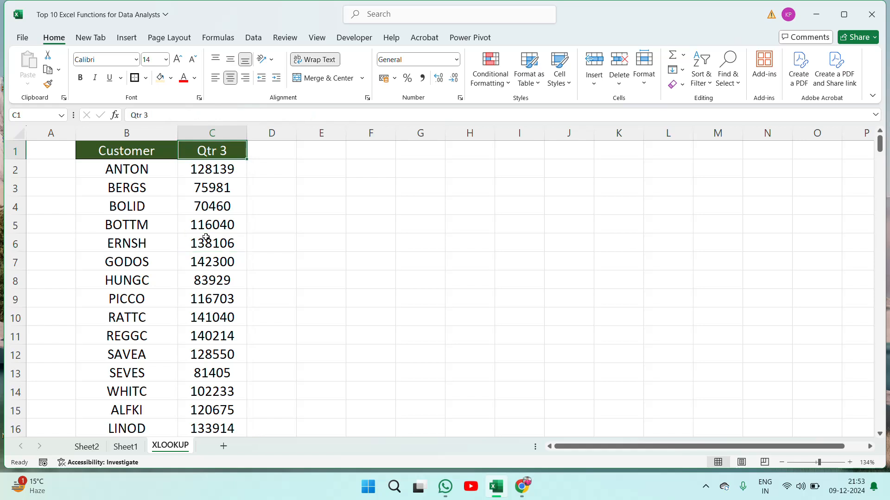
{"action": "key", "text": "Down"}
{"action": "key", "text": "Left"}
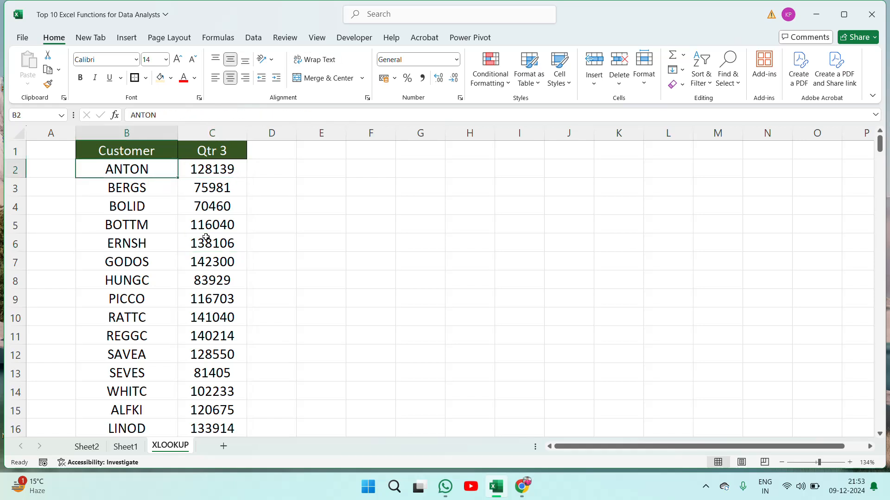
{"action": "left_click", "coordinate": [207, 238]}
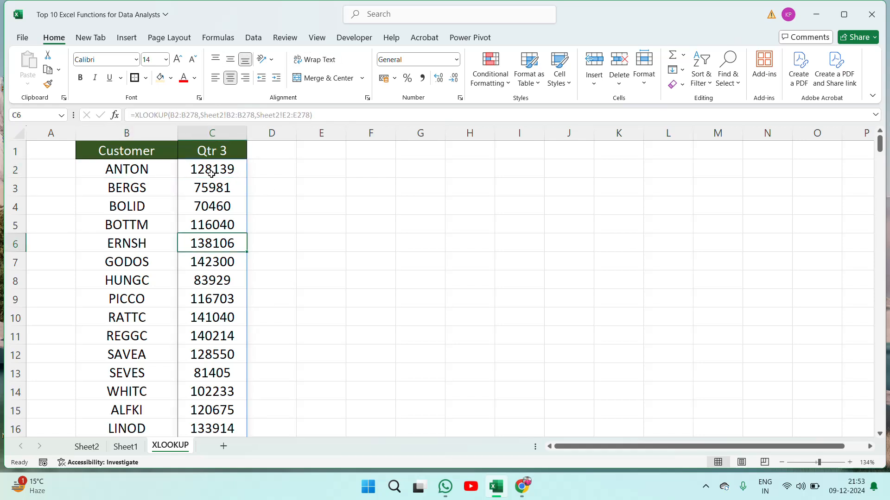
{"action": "left_click", "coordinate": [305, 191]}
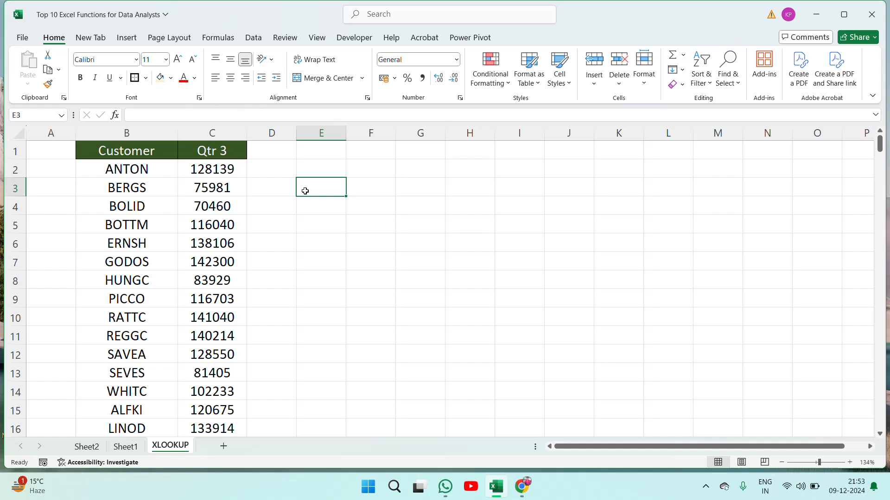
{"action": "type", "text": "=xl"}
{"action": "key", "text": "Tab"}
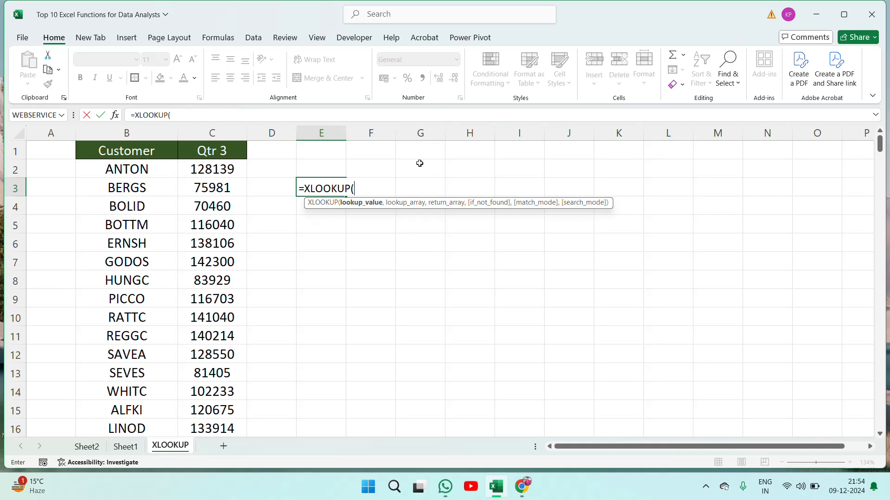
{"action": "key", "text": "Escape"}
{"action": "key", "text": "Up"}
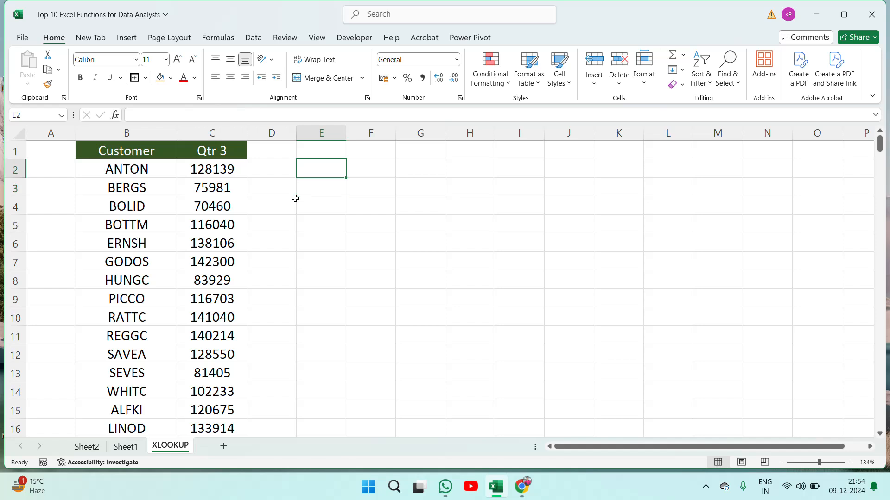
- Copy the XLOOKUP results in C2:C278 and paste them in place as values only
{"action": "key", "text": "Up"}
{"action": "key", "text": "Left"}
{"action": "key", "text": "Left"}
{"action": "key", "text": "Left"}
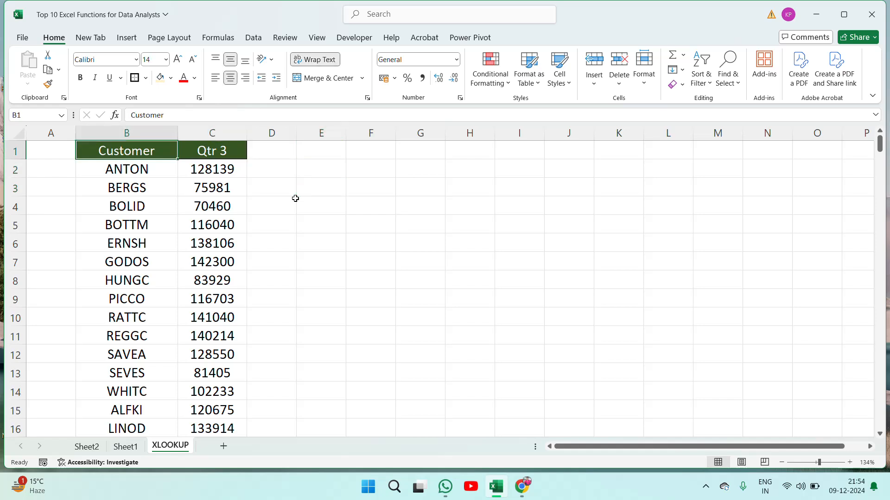
{"action": "key", "text": "ctrl+shift+Right"}
{"action": "key", "text": "ctrl+shift+Down"}
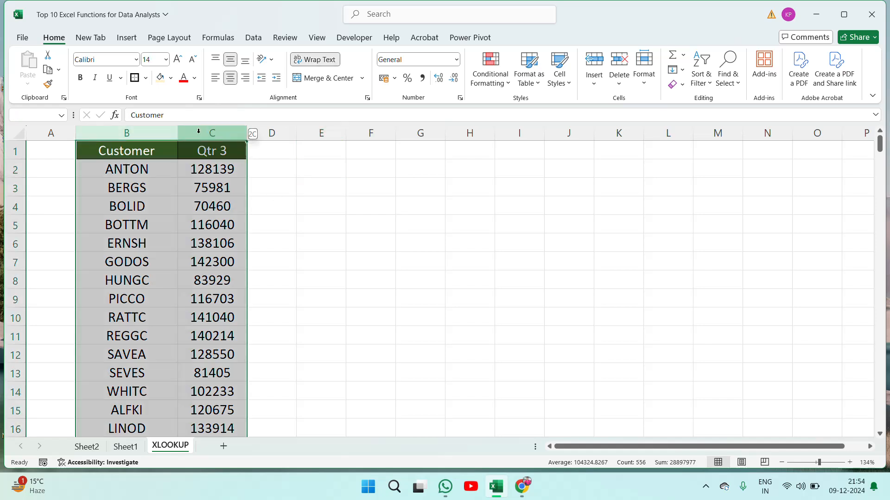
{"action": "left_click", "coordinate": [164, 154]}
{"action": "key", "text": "Right"}
{"action": "key", "text": "Down"}
{"action": "key", "text": "ctrl+shift+Down"}
{"action": "key", "text": "ctrl+c"}
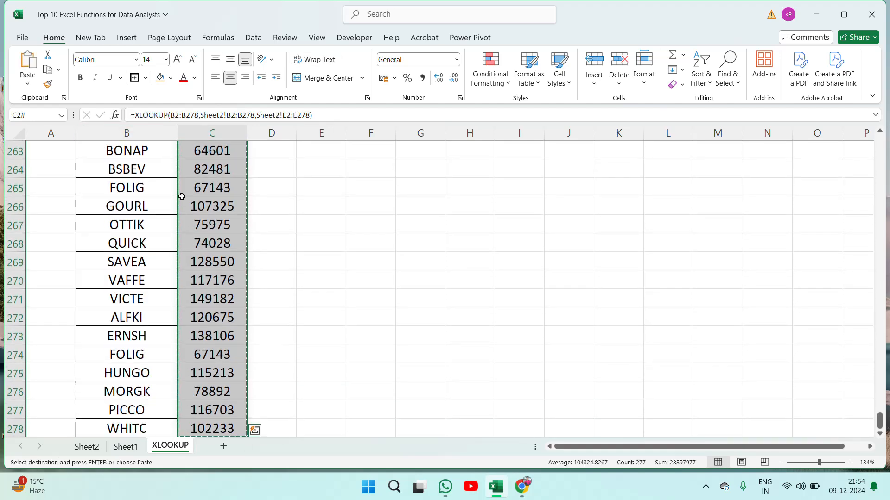
{"action": "right_click", "coordinate": [205, 196]}
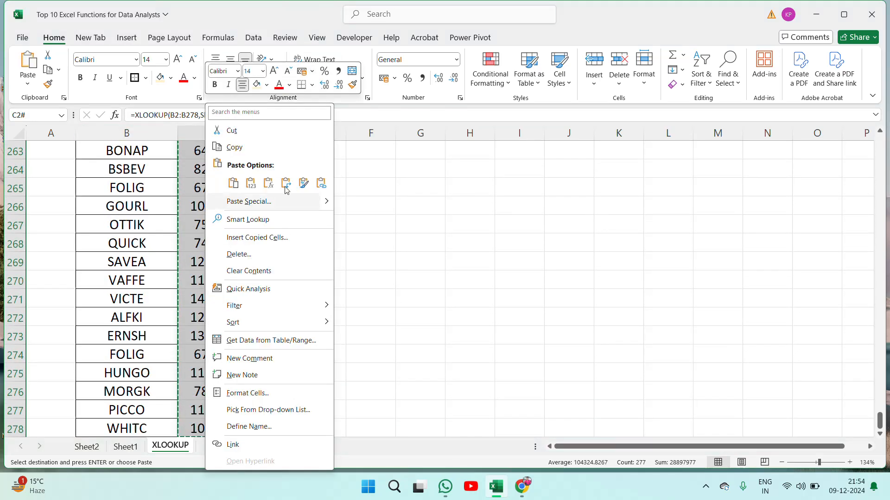
{"action": "left_click", "coordinate": [251, 183]}
- Clear the customer names in B2:B278 of the XLOOKUP sheet, keeping the header
{"action": "left_click", "coordinate": [135, 161]}
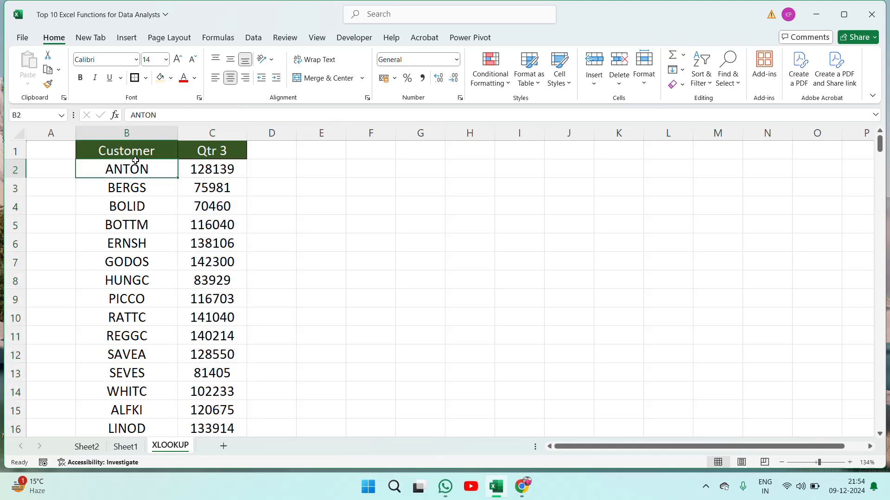
{"action": "key", "text": "ctrl+shift+Down"}
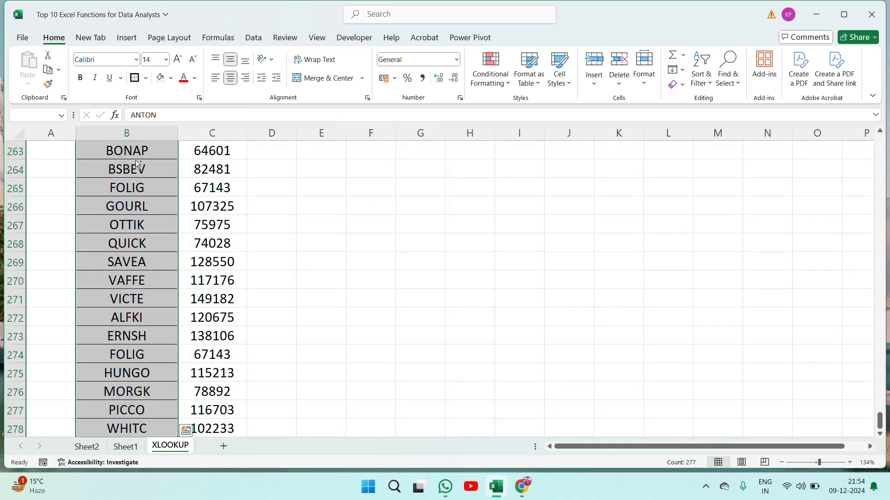
{"action": "key", "text": "Delete"}
{"action": "key", "text": "ctrl+Up"}
{"action": "key", "text": "Down"}
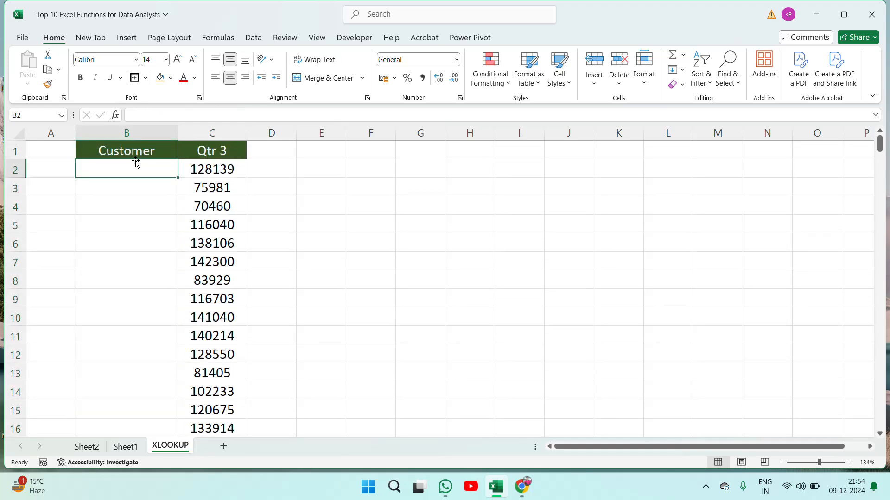
{"action": "type", "text": "=xk"}
{"action": "key", "text": "Tab"}
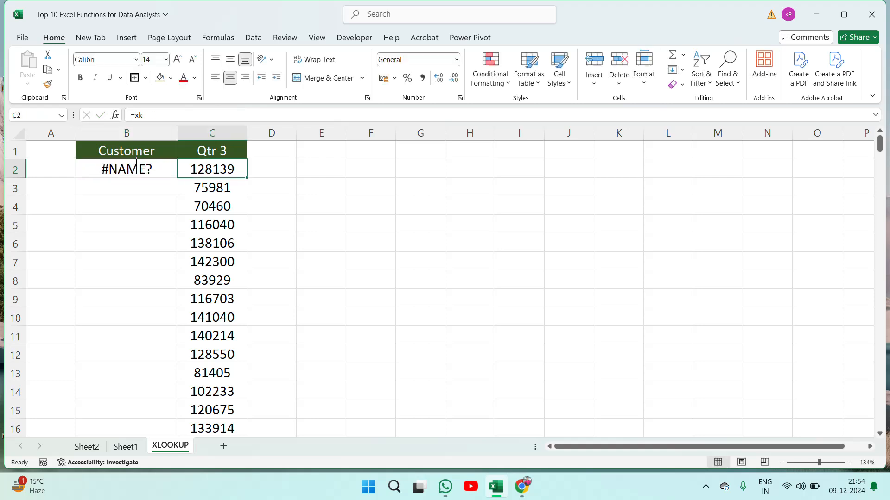
{"action": "key", "text": "Tab"}
{"action": "key", "text": "shift+Tab"}
{"action": "key", "text": "shift+Tab"}
{"action": "key", "text": "Delete"}
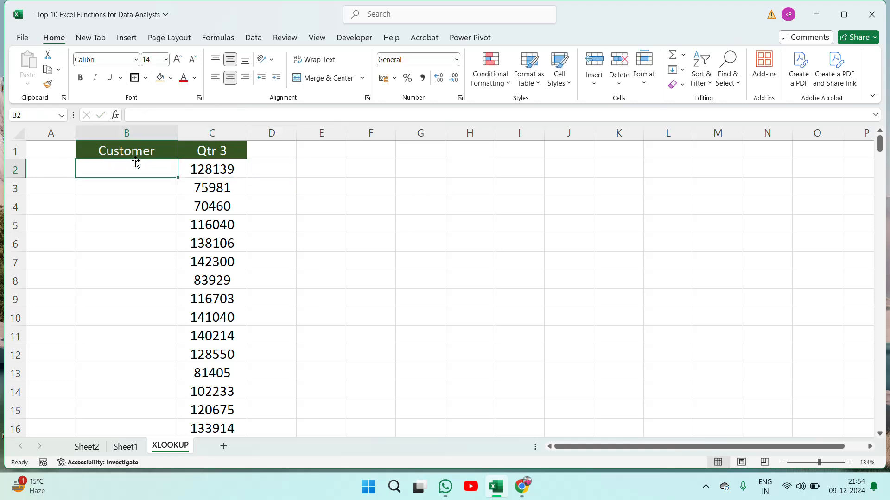
- Start an XLOOKUP formula in cell B2 with the Qtr 3 values C2:C278 as the lookup value
{"action": "type", "text": "=xl"}
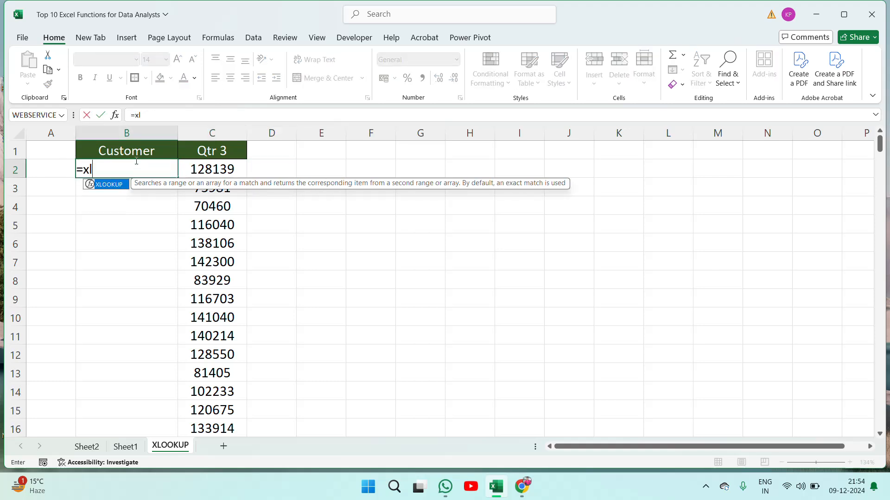
{"action": "key", "text": "Tab"}
{"action": "key", "text": "Right"}
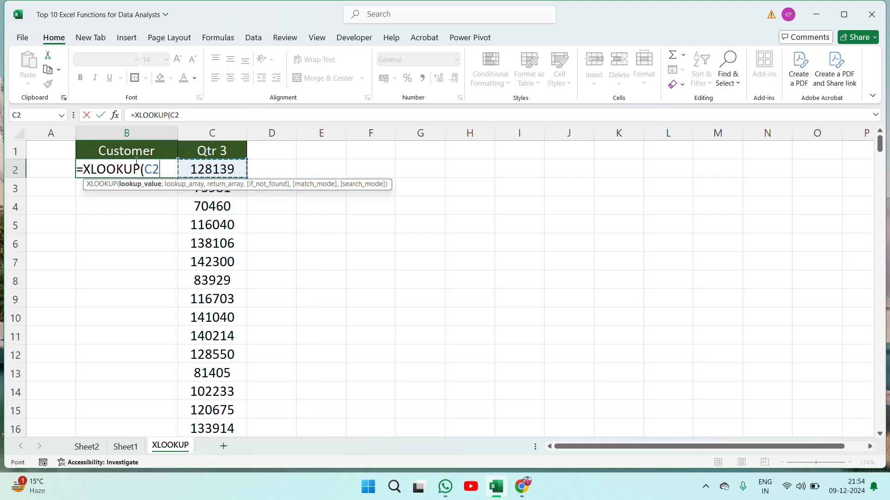
{"action": "key", "text": "ctrl+shift+Down"}
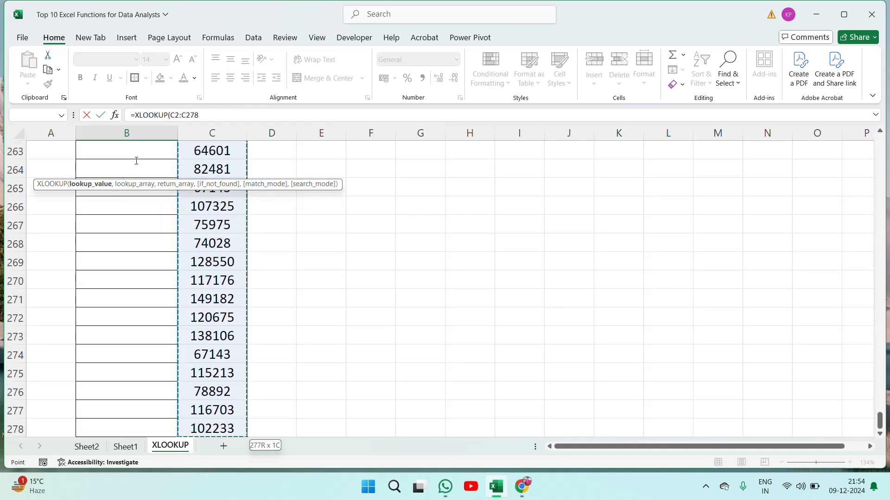
{"action": "type", "text": ","}
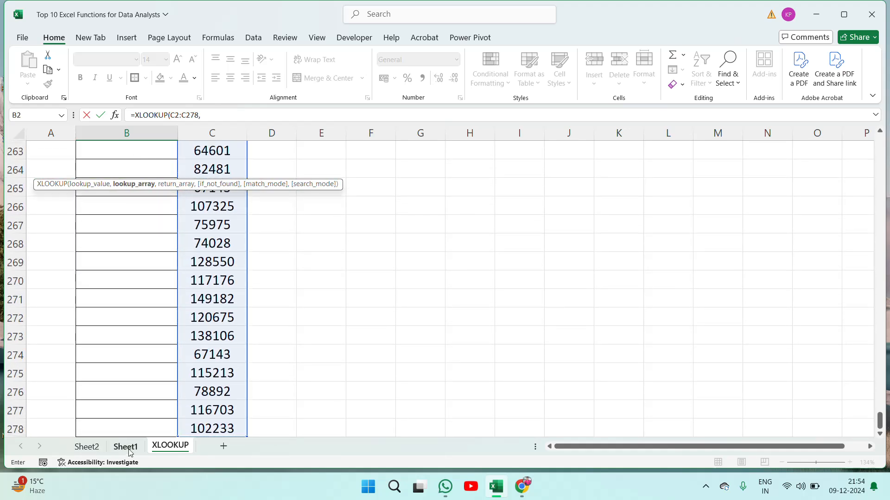
- Set the Qtr 3 values in Sheet2!E2:E278 as the lookup array of the XLOOKUP formula
{"action": "left_click", "coordinate": [86, 447]}
{"action": "left_click", "coordinate": [230, 283]}
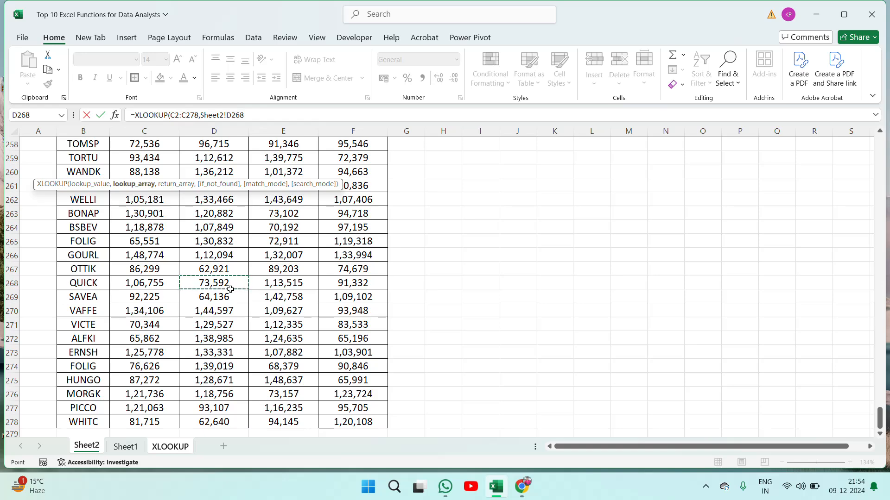
{"action": "key", "text": "ctrl+Up"}
{"action": "key", "text": "Down"}
{"action": "key", "text": "ctrl+Right"}
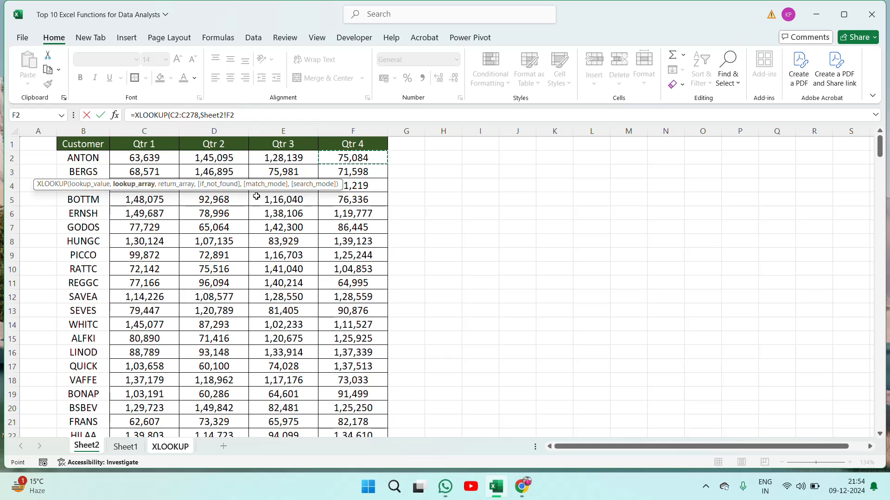
{"action": "left_click", "coordinate": [289, 157]}
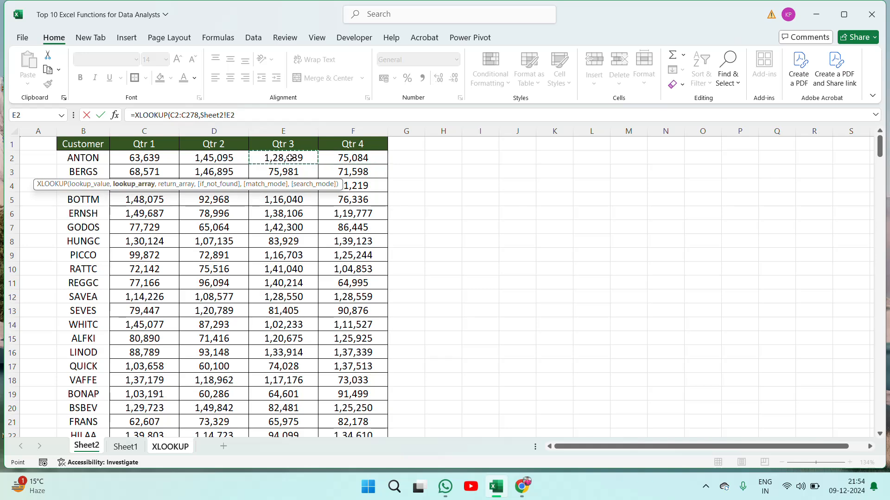
{"action": "key", "text": "ctrl+shift+Down"}
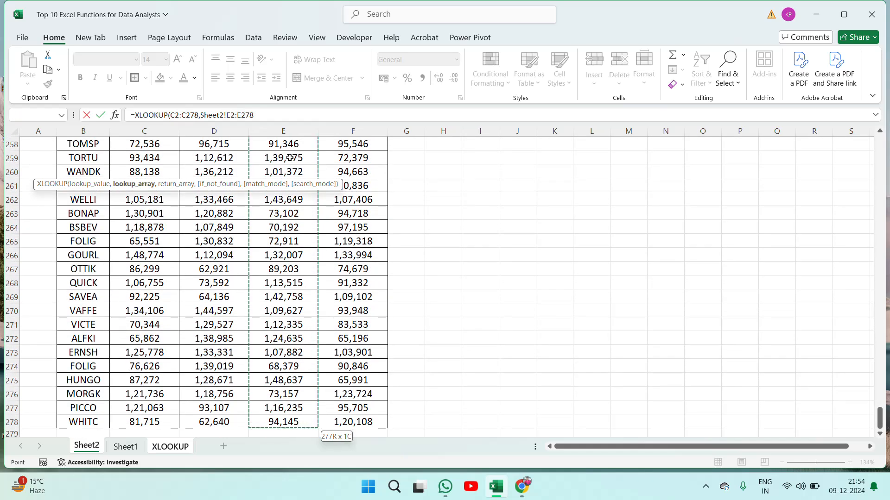
{"action": "type", "text": ","}
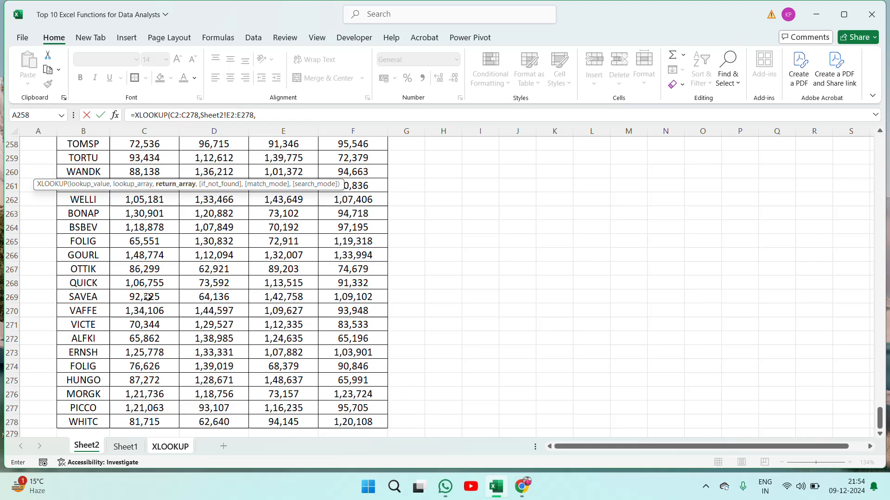
- Use the customer names in Sheet2!B2:B278 as the XLOOKUP return array and complete the formula
{"action": "left_click", "coordinate": [86, 311]}
{"action": "key", "text": "ctrl+Up"}
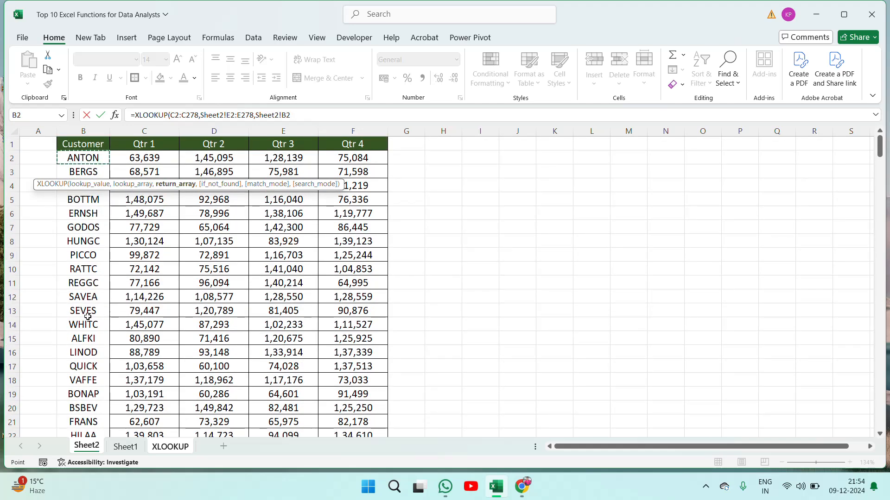
{"action": "key", "text": "ctrl+shift+Down"}
{"action": "key", "text": "Return"}
- Examine the customer names returned by the XLOOKUP formula in column B, from the first row to the last
{"action": "key", "text": "ctrl+Up"}
{"action": "key", "text": "Down"}
{"action": "key", "text": "Down"}
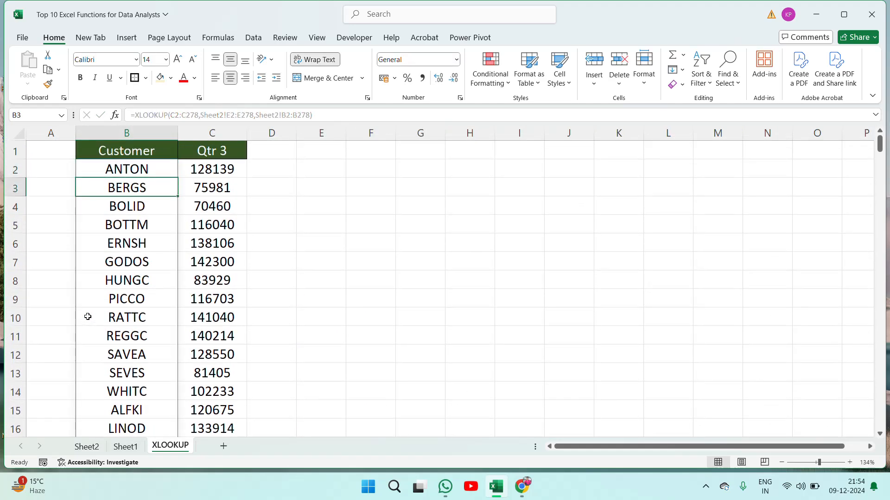
{"action": "key", "text": "Up"}
{"action": "key", "text": "Right"}
{"action": "key", "text": "Left"}
{"action": "key", "text": "ctrl+Down"}
{"action": "key", "text": "Down"}
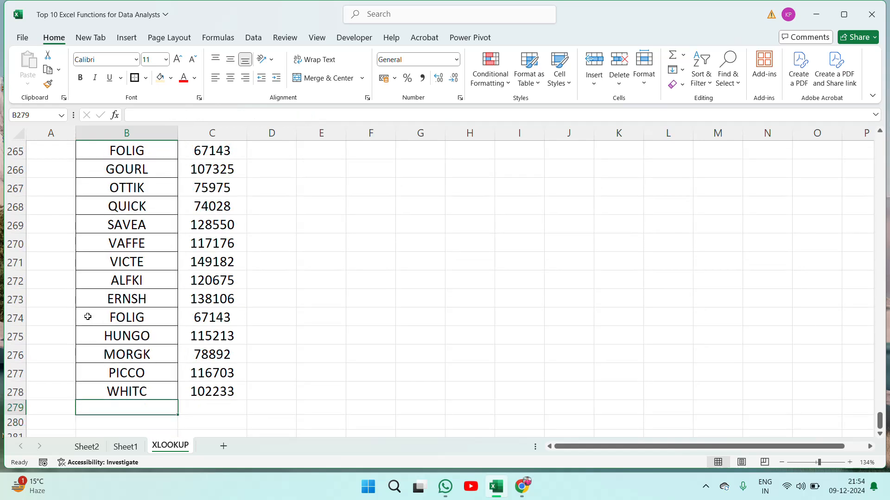
{"action": "key", "text": "ctrl+Up"}
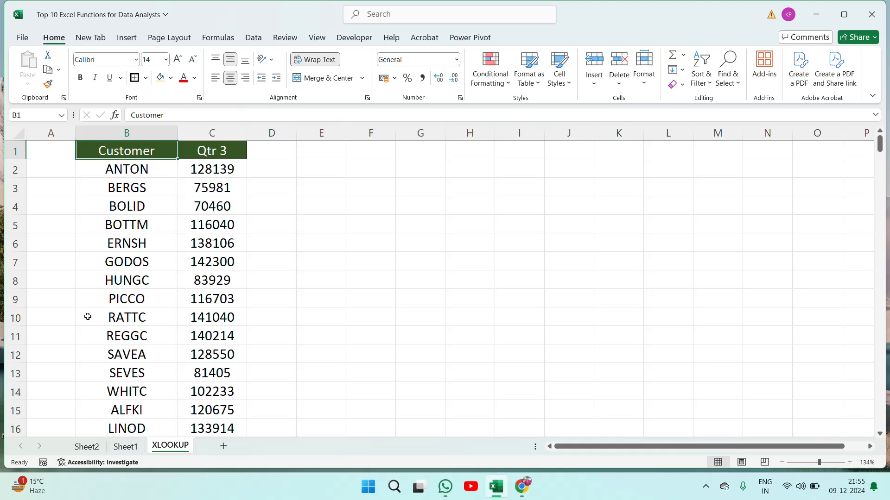
- Enter Done in cell F4 of Sheet1, beside the XLOOKUP entry
{"action": "left_click", "coordinate": [88, 448]}
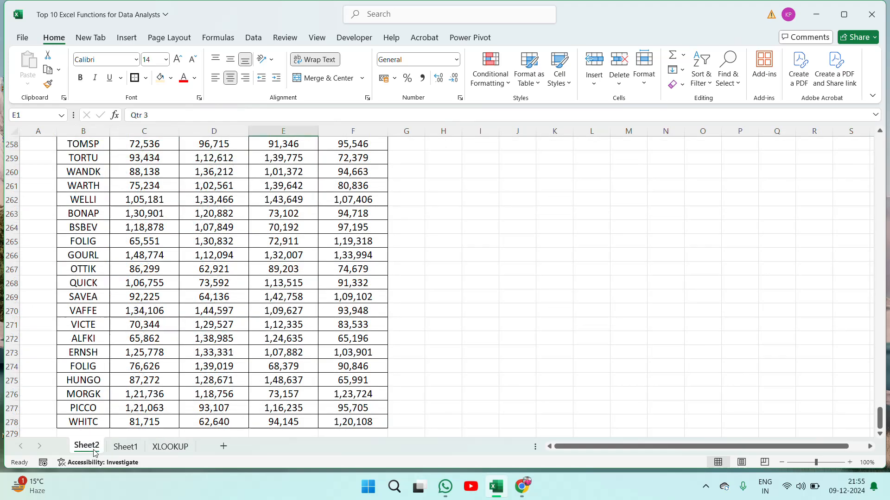
{"action": "left_click", "coordinate": [119, 447]}
{"action": "left_click", "coordinate": [302, 205]}
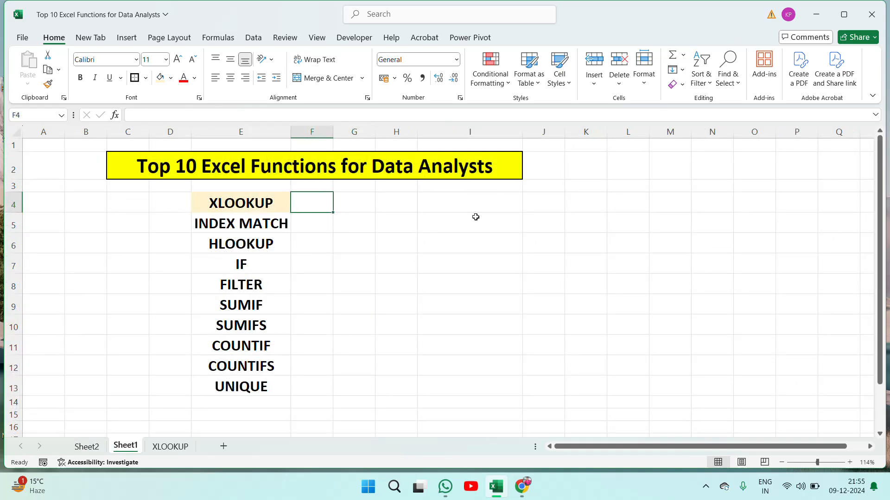
{"action": "type", "text": "Dpnne"}
{"action": "key", "text": "Escape"}
{"action": "type", "text": "Done"}
{"action": "key", "text": "ctrl+Return"}
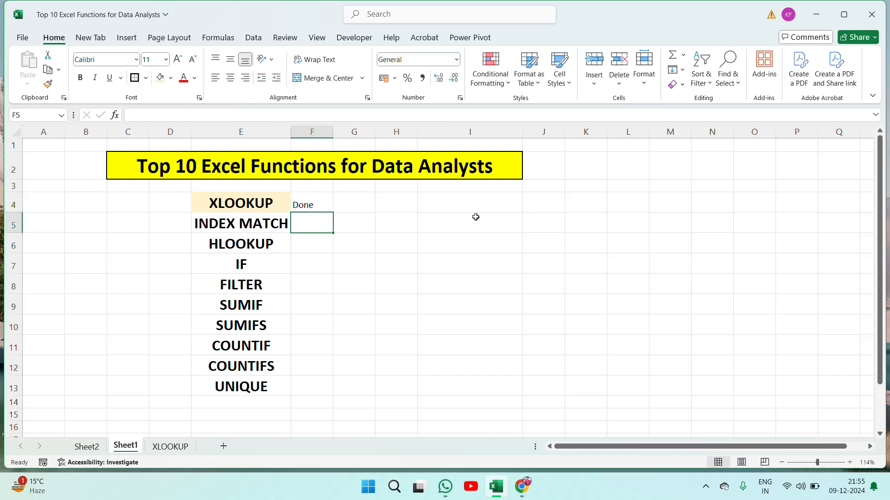
- Set the Done text in F4 to font size 14 and make it bold
{"action": "left_click", "coordinate": [155, 56]}
{"action": "type", "text": "14"}
{"action": "key", "text": "Return"}
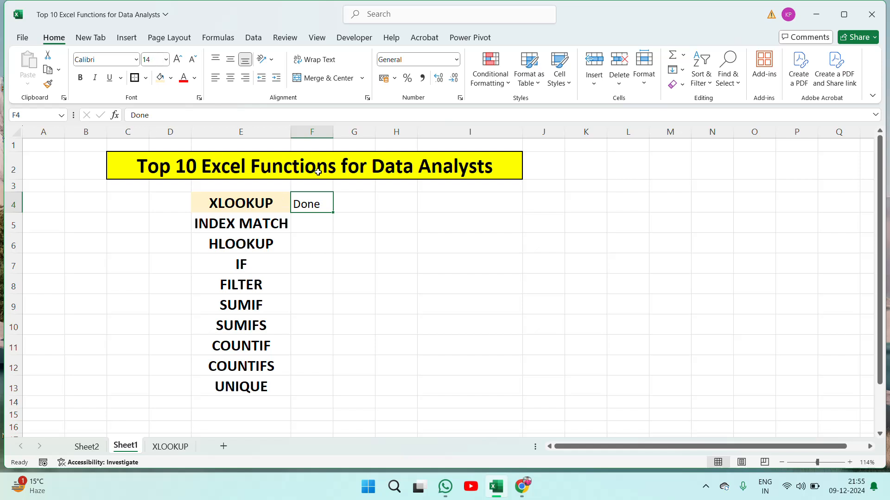
{"action": "left_click", "coordinate": [79, 79]}
{"action": "left_click", "coordinate": [353, 201]}
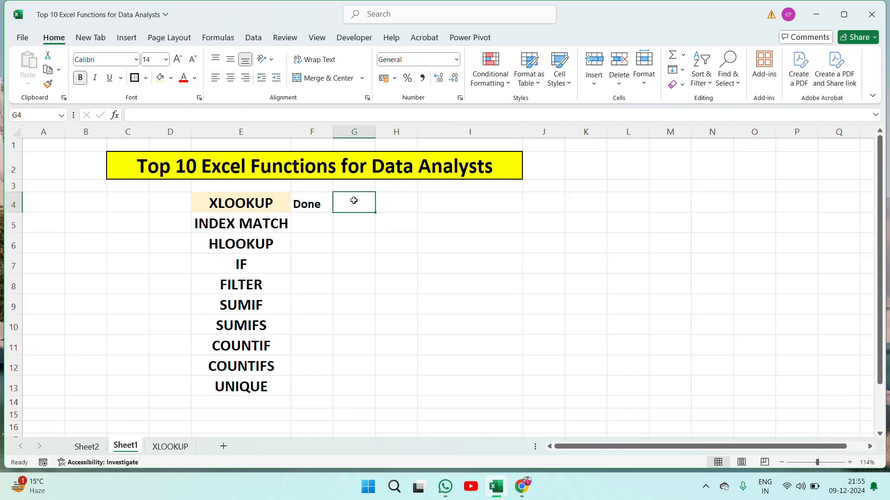
- Increase the font size of the Done text in F4 to 18
{"action": "left_click", "coordinate": [323, 201]}
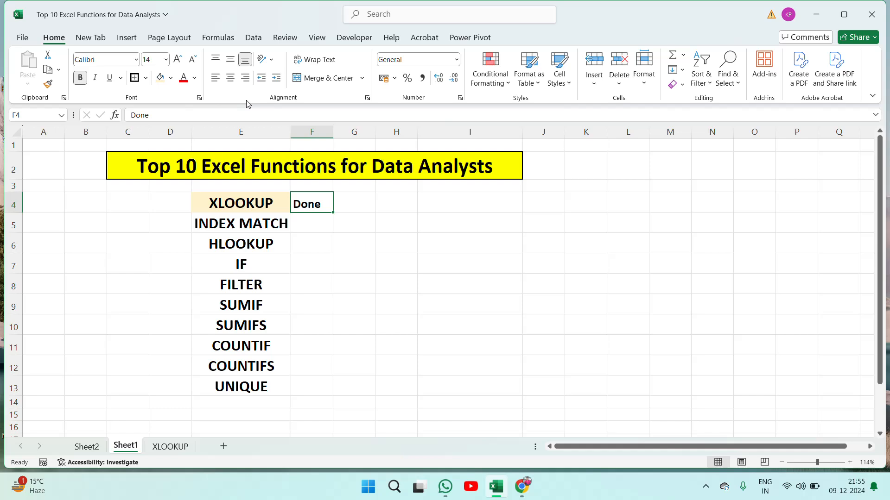
{"action": "left_click", "coordinate": [158, 63]}
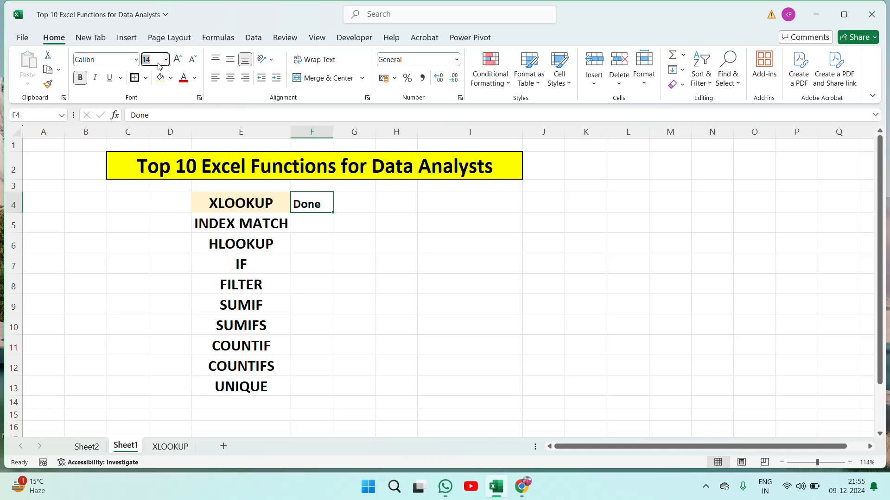
{"action": "left_click", "coordinate": [159, 63]}
{"action": "type", "text": "18"}
{"action": "key", "text": "Return"}
- Fill the INDEX MATCH cell E5 with the orange theme color
{"action": "left_click", "coordinate": [246, 210]}
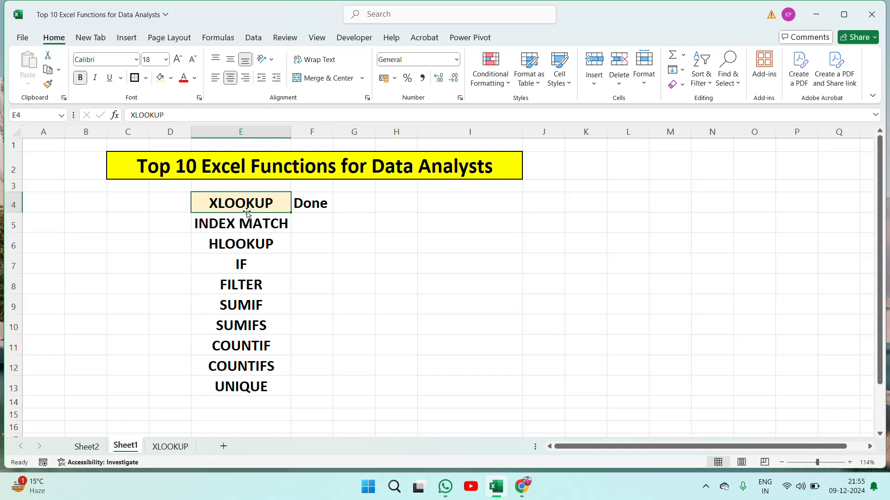
{"action": "key", "text": "Down"}
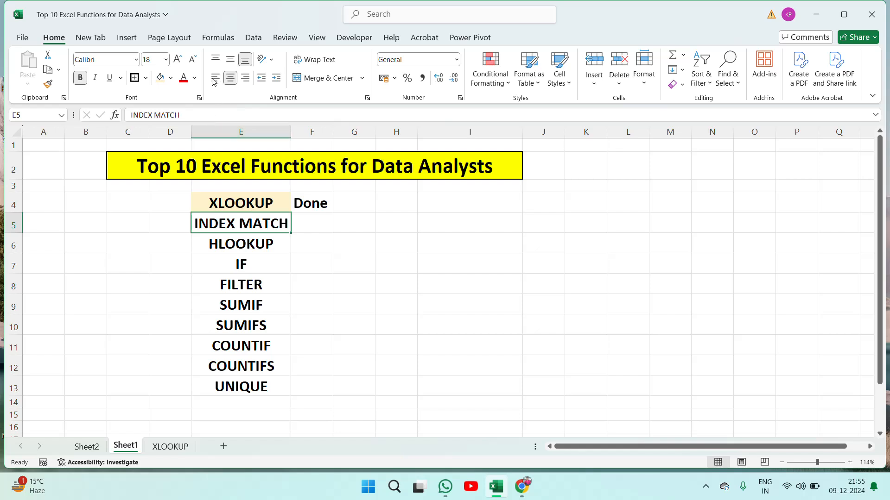
{"action": "left_click", "coordinate": [171, 78]}
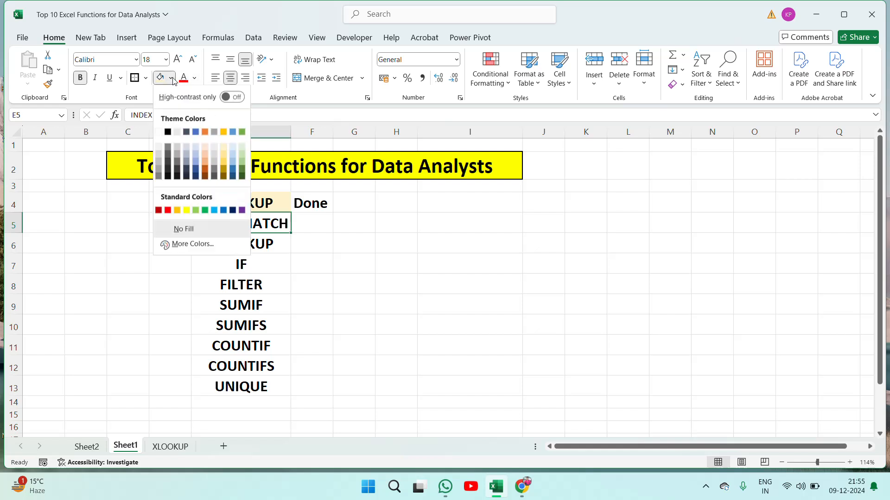
{"action": "left_click", "coordinate": [205, 132]}
{"action": "left_click", "coordinate": [309, 218]}
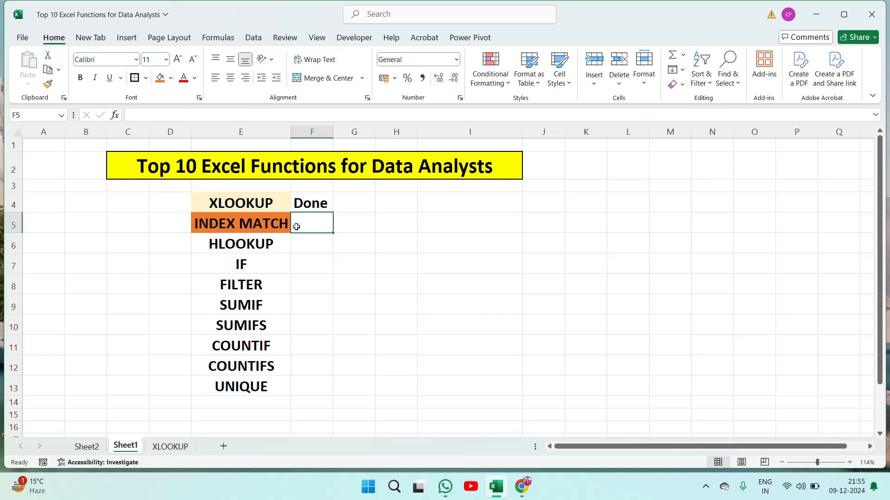
- Add a new worksheet after Sheet1 and rename it INDEX MATCH
{"action": "left_click", "coordinate": [223, 446]}
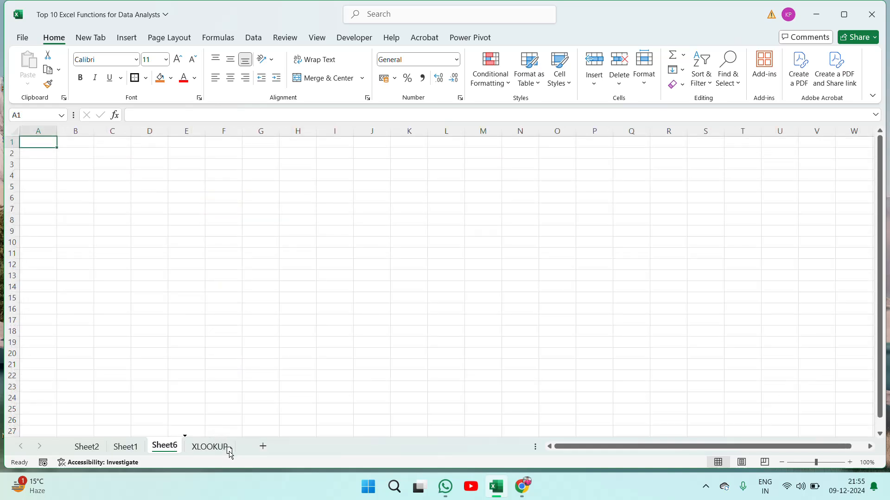
{"action": "right_click", "coordinate": [170, 450]}
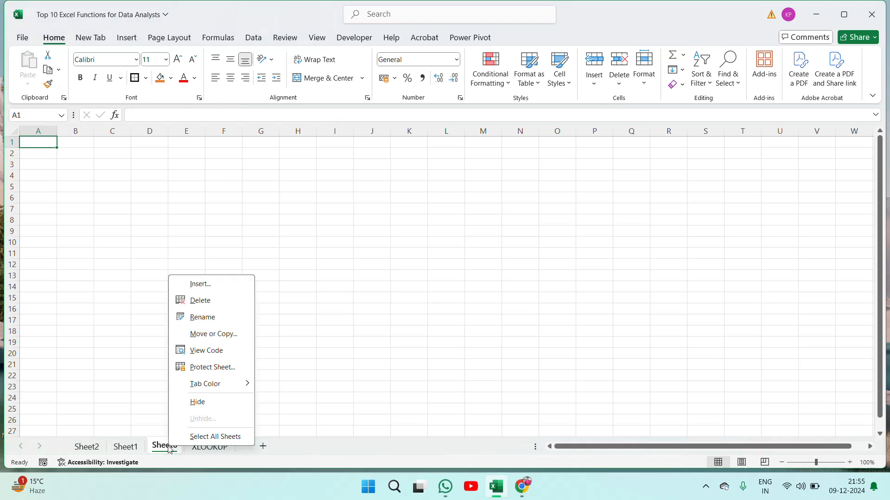
{"action": "left_click", "coordinate": [209, 320]}
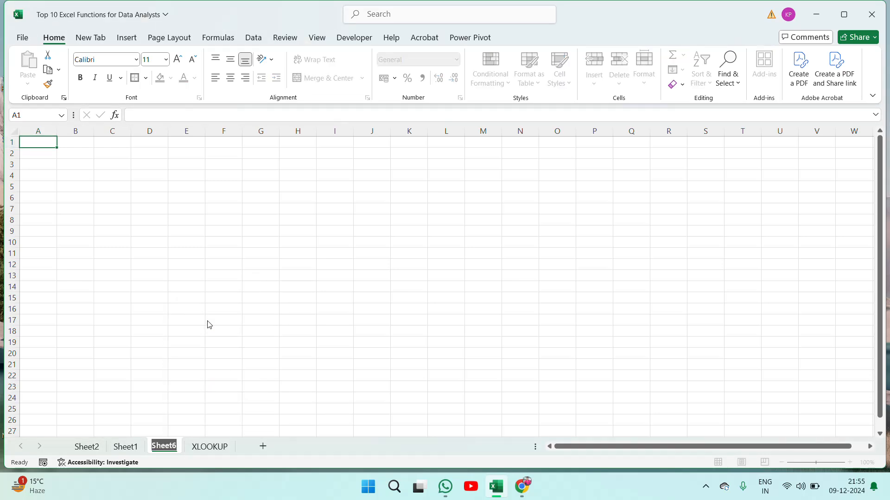
{"action": "type", "text": "INFRC"}
{"action": "key", "text": "BackSpace"}
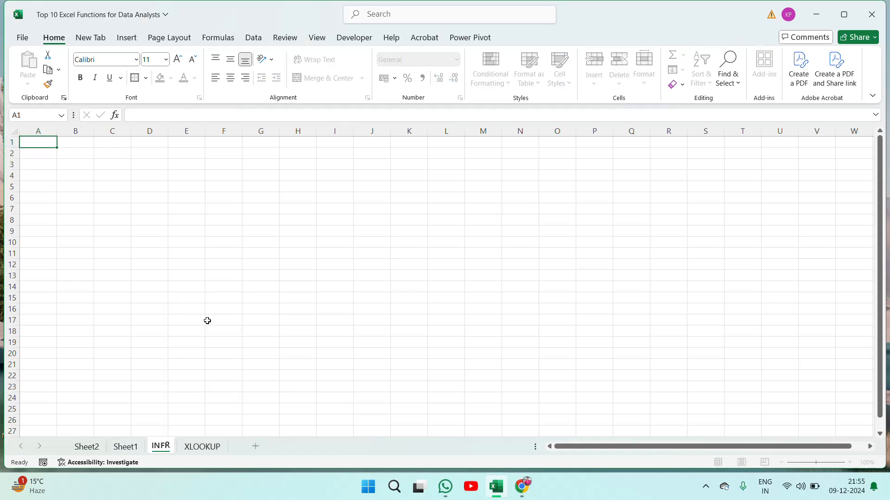
{"action": "key", "text": "BackSpace"}
{"action": "key", "text": "BackSpace"}
{"action": "type", "text": "DEX"}
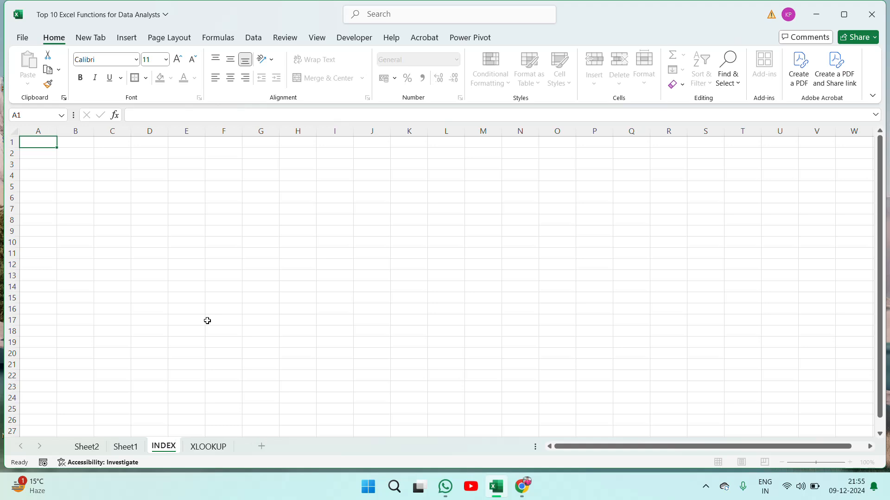
{"action": "type", "text": " MA"}
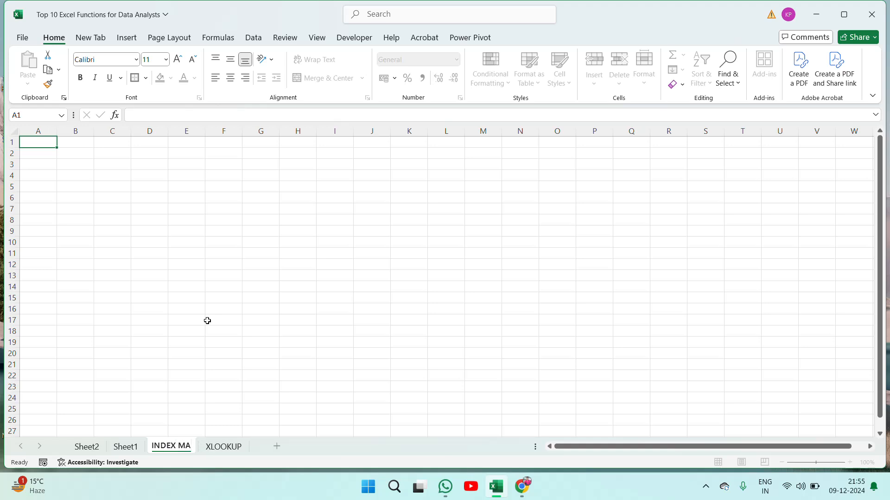
{"action": "type", "text": "TCH"}
{"action": "left_click", "coordinate": [130, 272]}
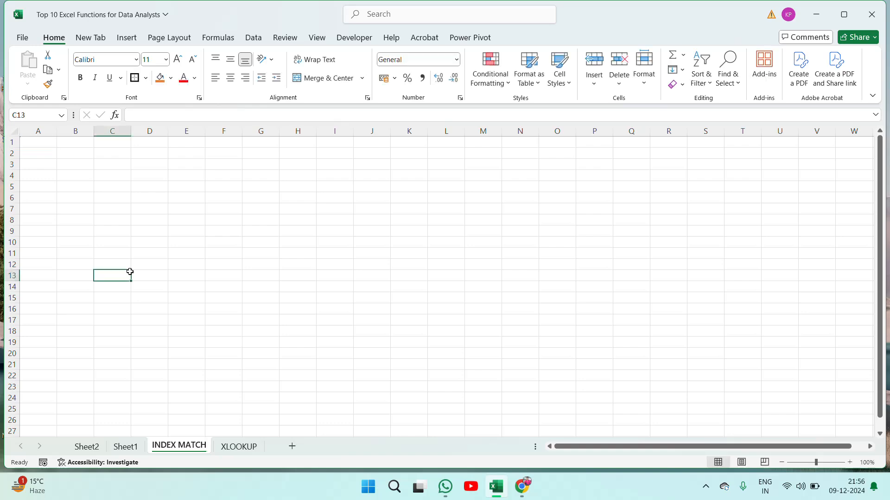
- Copy the Customer column B1:B278 from Sheet2 into the INDEX MATCH sheet, starting at cell C2
{"action": "left_click", "coordinate": [125, 446]}
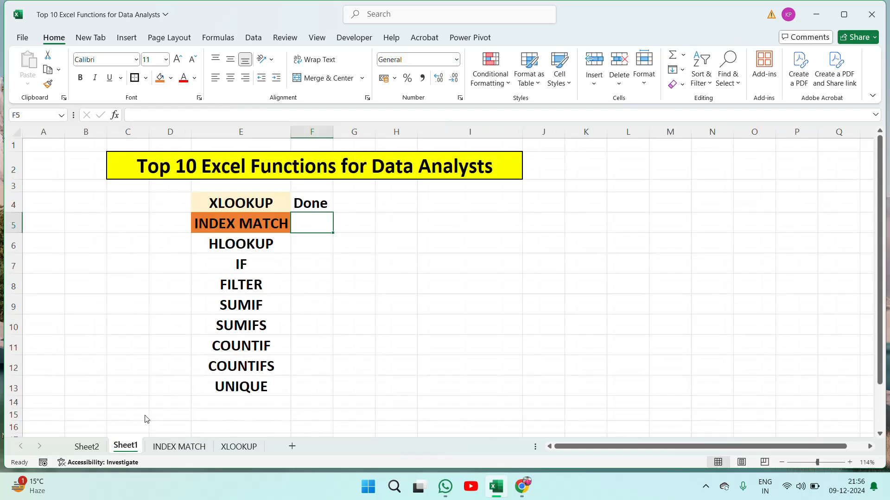
{"action": "left_click", "coordinate": [89, 447]}
{"action": "left_click", "coordinate": [70, 195]}
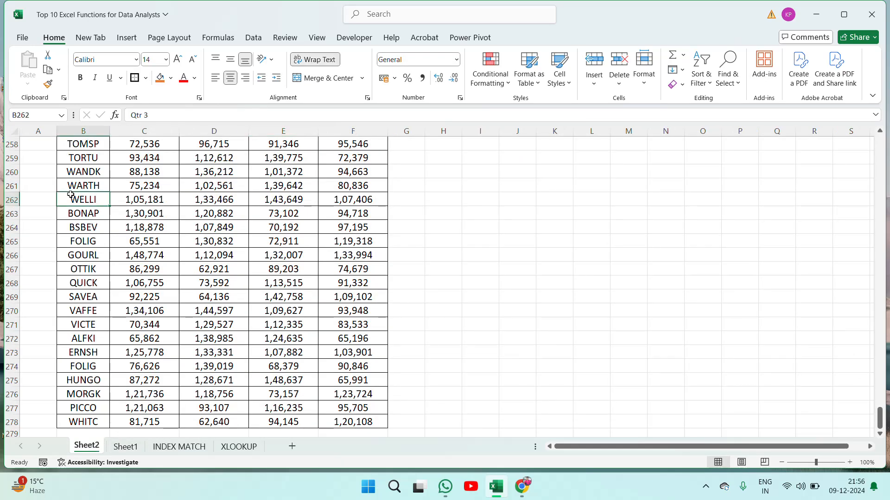
{"action": "key", "text": "ctrl+Up"}
{"action": "key", "text": "ctrl+shift+Down"}
{"action": "key", "text": "ctrl+c"}
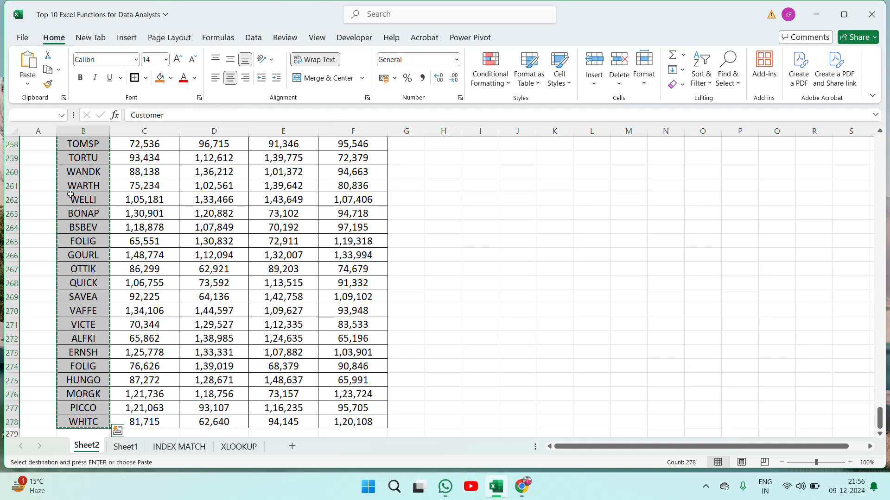
{"action": "left_click", "coordinate": [182, 447]}
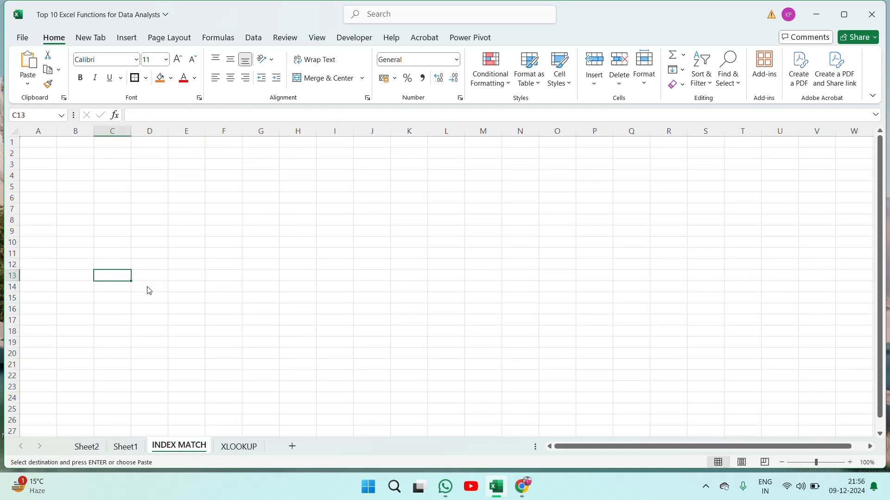
{"action": "left_click", "coordinate": [102, 156]}
{"action": "key", "text": "ctrl+v"}
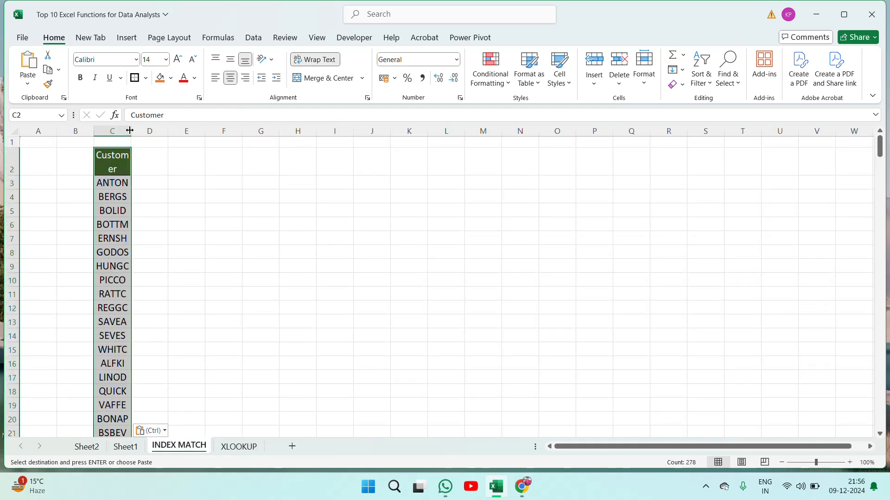
- Widen column C so the Customer header fits on one line and middle-align the pasted cells vertically
{"action": "left_click_drag", "start_coordinate": [130, 131], "coordinate": [188, 127]}
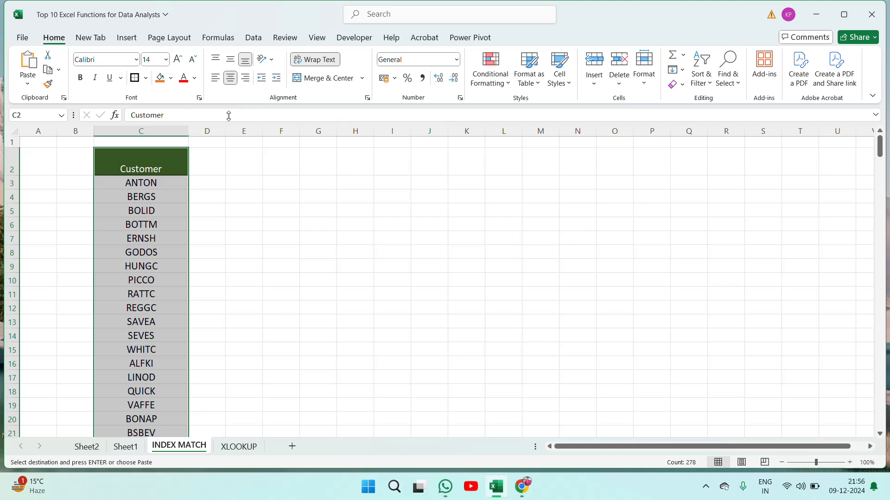
{"action": "left_click", "coordinate": [231, 60]}
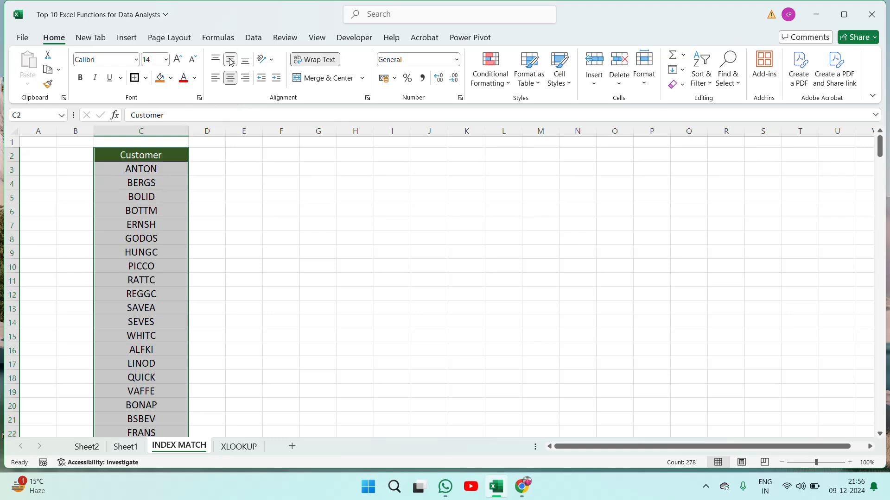
- Copy the Qtr 4 header from cell F1 of Sheet2 into cell D2 of the INDEX MATCH sheet
{"action": "left_click", "coordinate": [92, 447]}
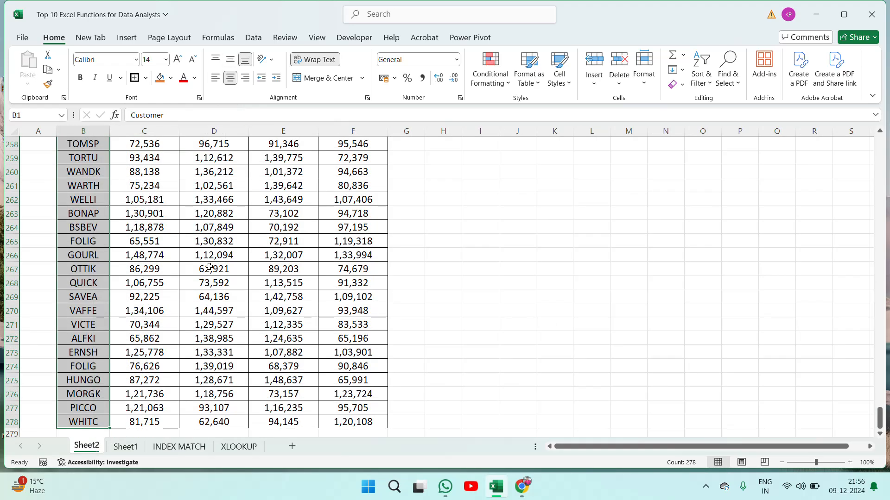
{"action": "key", "text": "Right"}
{"action": "key", "text": "Right"}
{"action": "key", "text": "Down"}
{"action": "key", "text": "Up"}
{"action": "key", "text": "Right"}
{"action": "key", "text": "Right"}
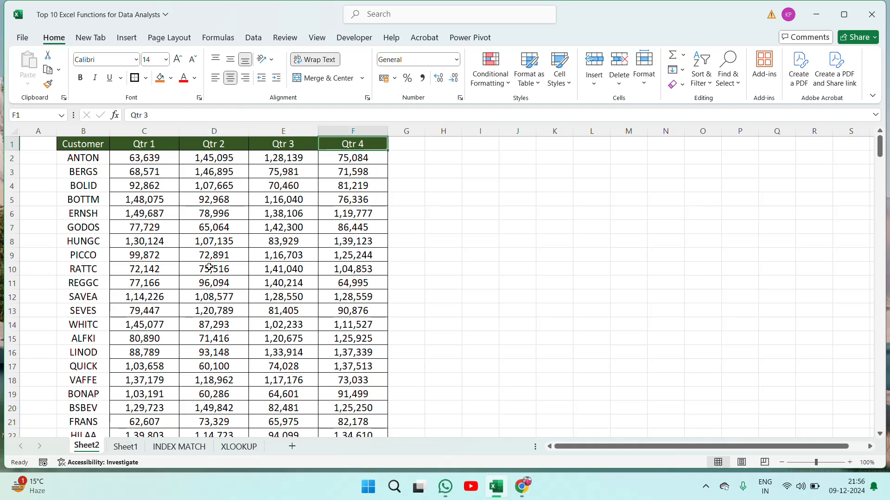
{"action": "key", "text": "ctrl+c"}
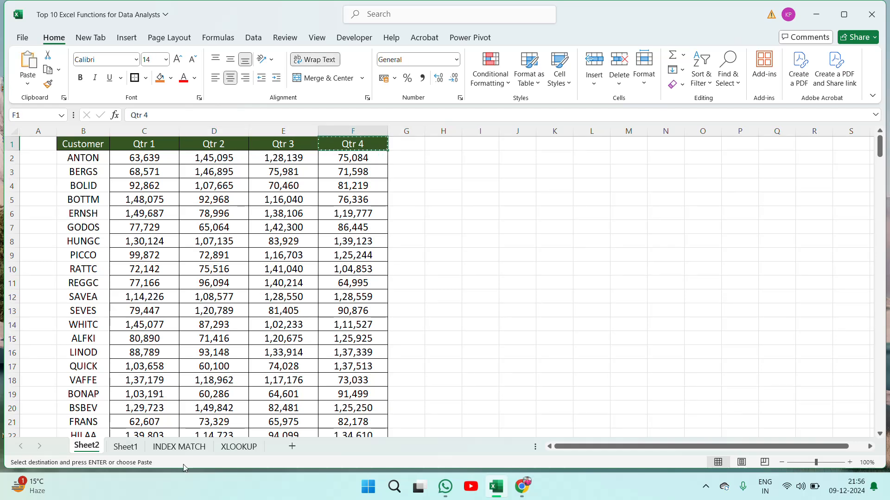
{"action": "left_click", "coordinate": [190, 447]}
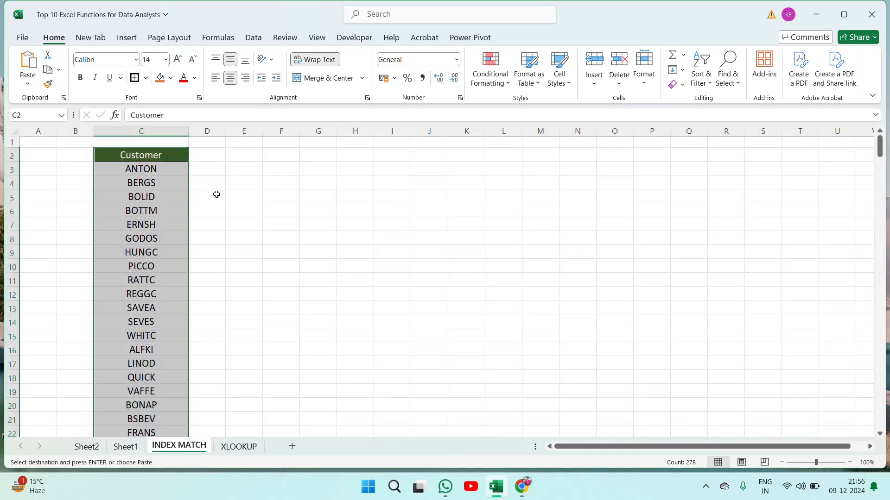
{"action": "left_click", "coordinate": [216, 156]}
{"action": "key", "text": "ctrl+v"}
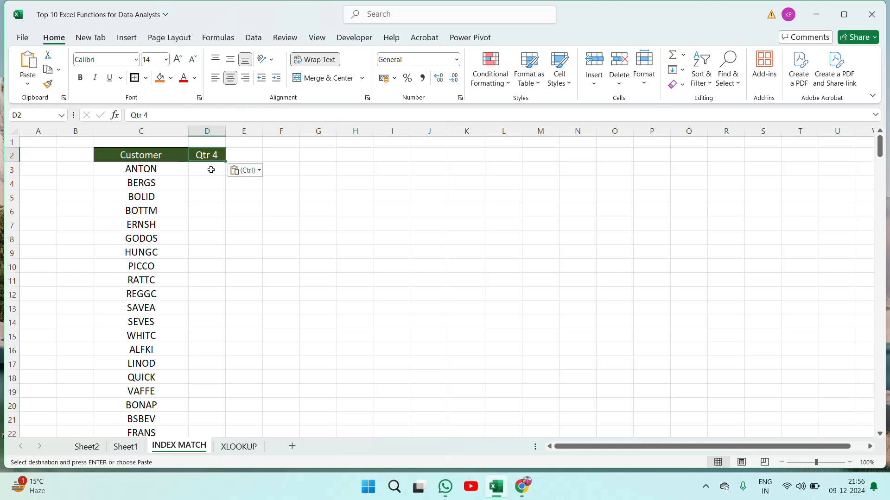
- Start an INDEX formula in cell D3 of the INDEX MATCH sheet, with Sheet2!F2 as its array
{"action": "left_click", "coordinate": [211, 169]}
{"action": "type", "text": "="}
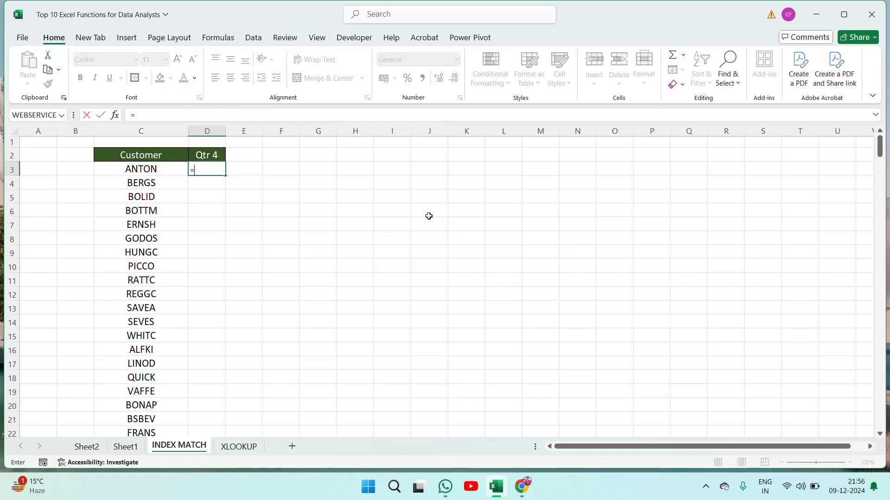
{"action": "type", "text": "in"}
{"action": "key", "text": "Down"}
{"action": "key", "text": "Down"}
{"action": "key", "text": "Down"}
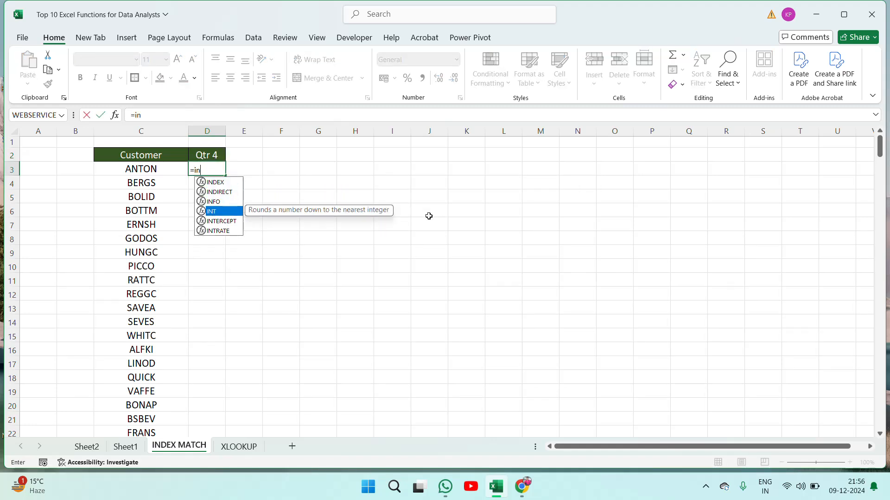
{"action": "key", "text": "Up"}
{"action": "key", "text": "Up"}
{"action": "key", "text": "Up"}
{"action": "key", "text": "Tab"}
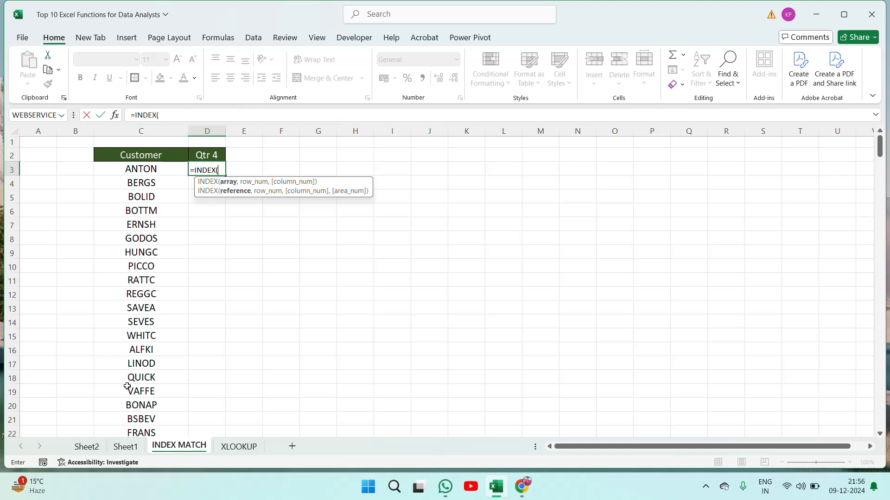
{"action": "left_click", "coordinate": [86, 447]}
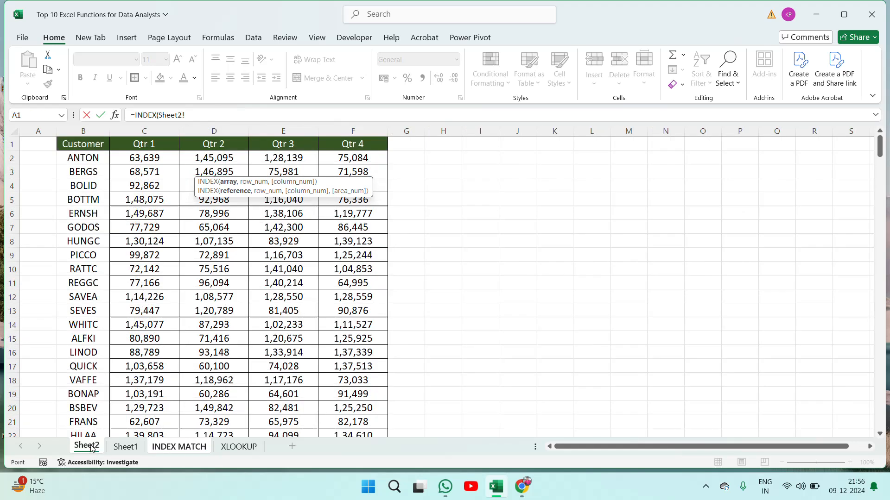
{"action": "left_click", "coordinate": [362, 159]}
{"action": "type", "text": ","}
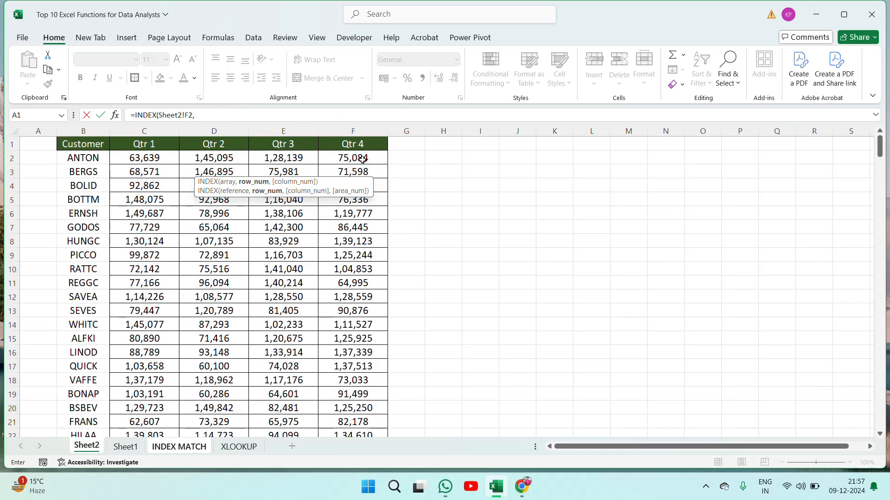
- Nest a MATCH function as the row number, with cell C3 of the INDEX MATCH sheet as the lookup value
{"action": "type", "text": "ma"}
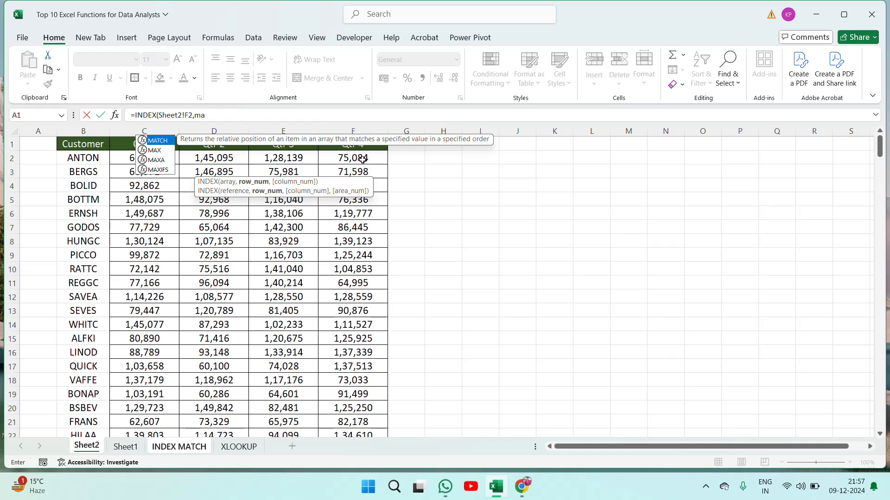
{"action": "key", "text": "Tab"}
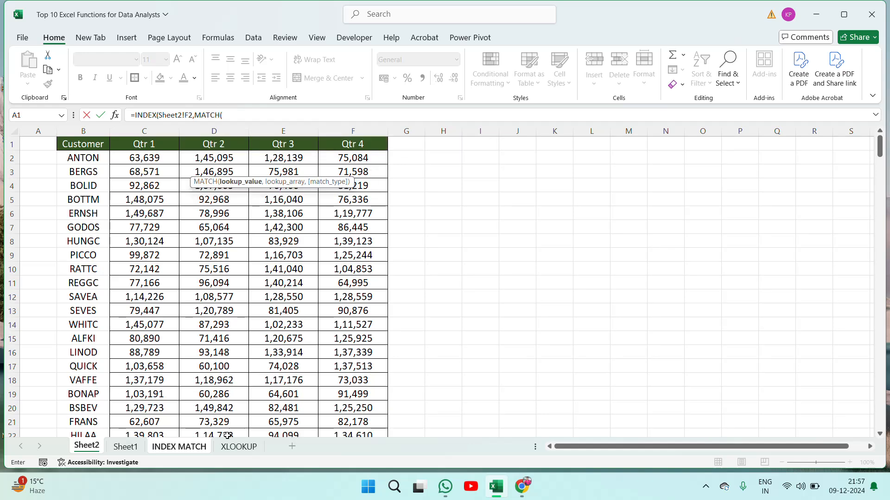
{"action": "left_click", "coordinate": [132, 447]}
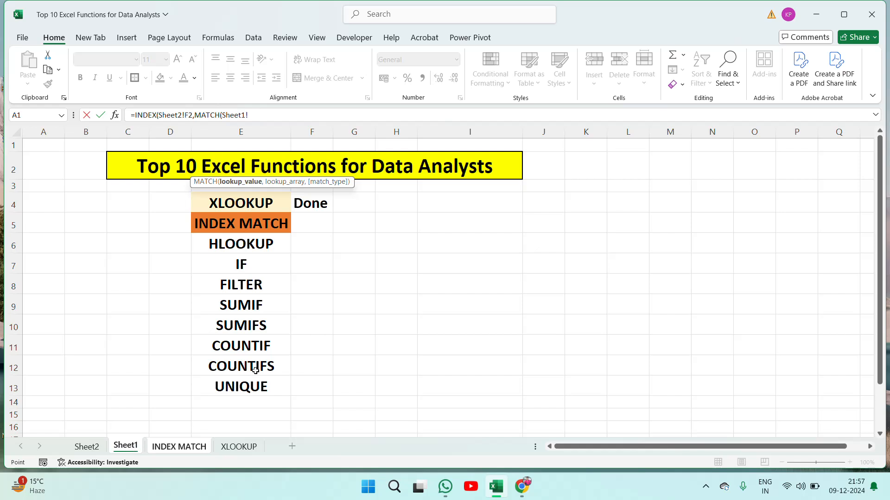
{"action": "left_click", "coordinate": [189, 447]}
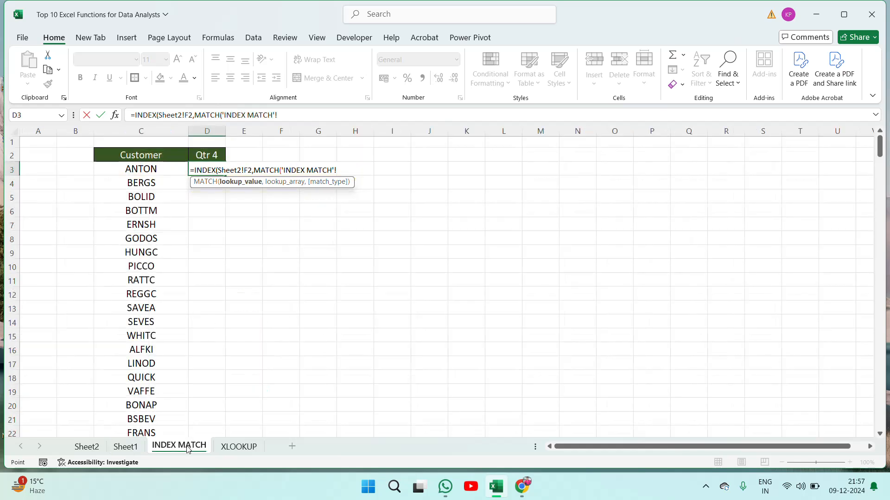
{"action": "left_click", "coordinate": [149, 171]}
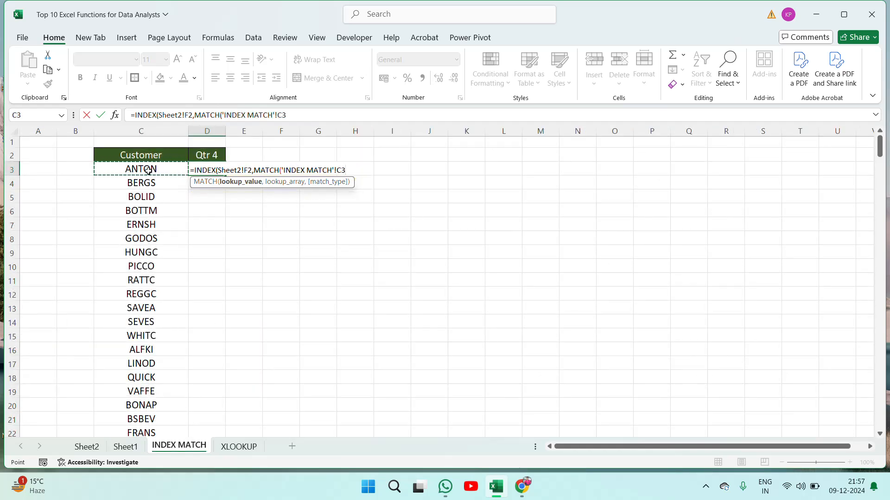
{"action": "type", "text": ","}
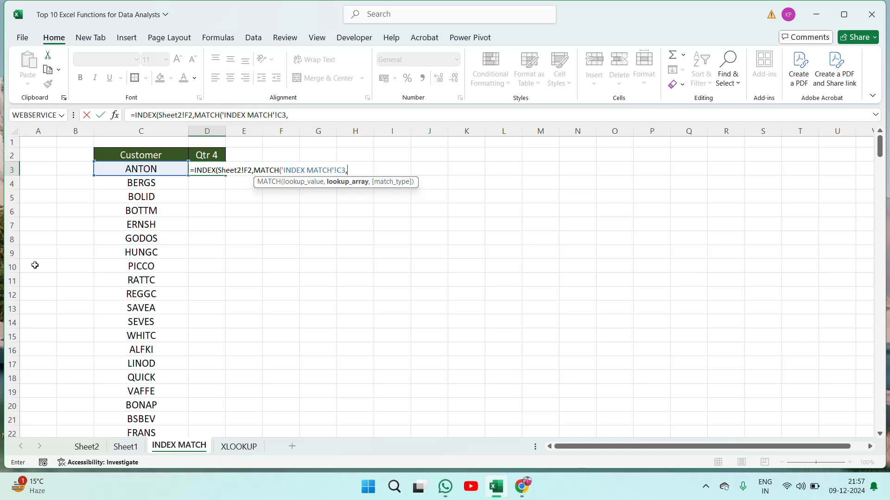
- Complete the MATCH with Sheet2!B2 as lookup array and match type 0, and enter the finished formula in D3
{"action": "left_click", "coordinate": [86, 447]}
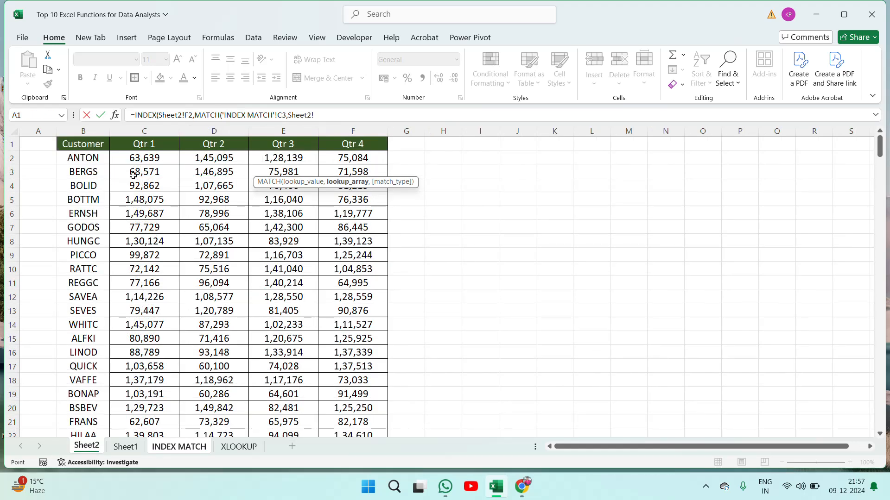
{"action": "left_click", "coordinate": [84, 160]}
{"action": "type", "text": ","}
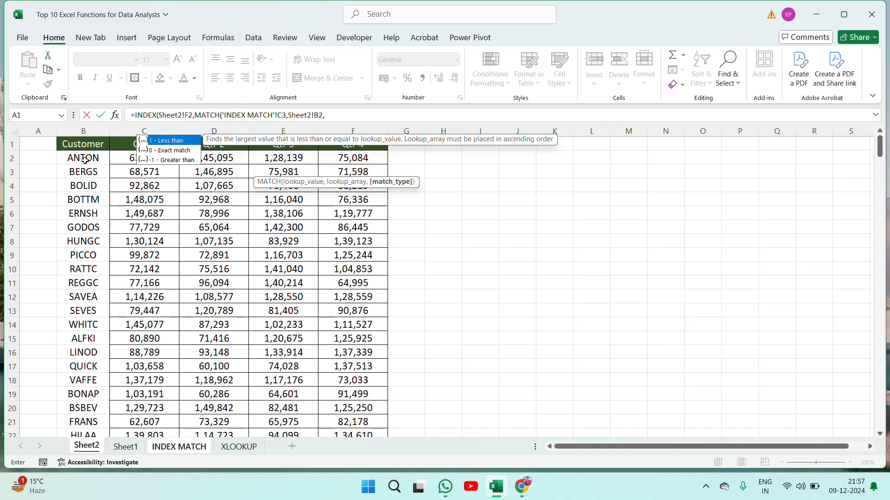
{"action": "type", "text": "0"}
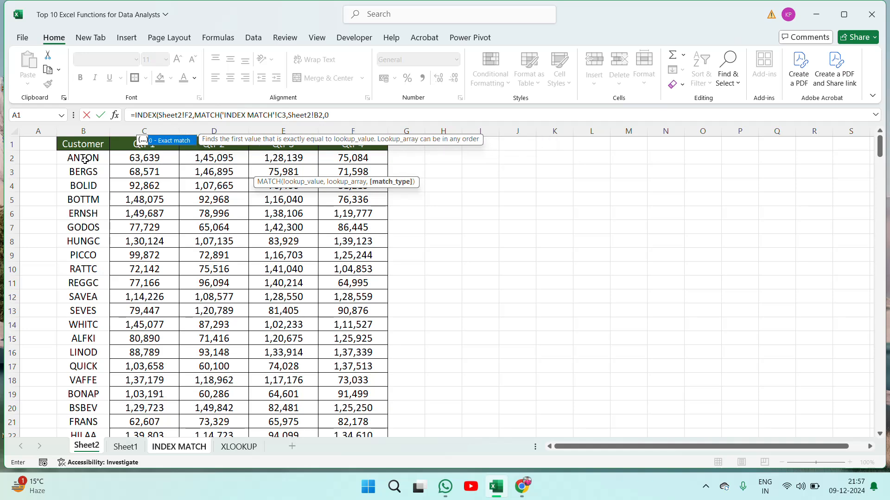
{"action": "type", "text": ")"}
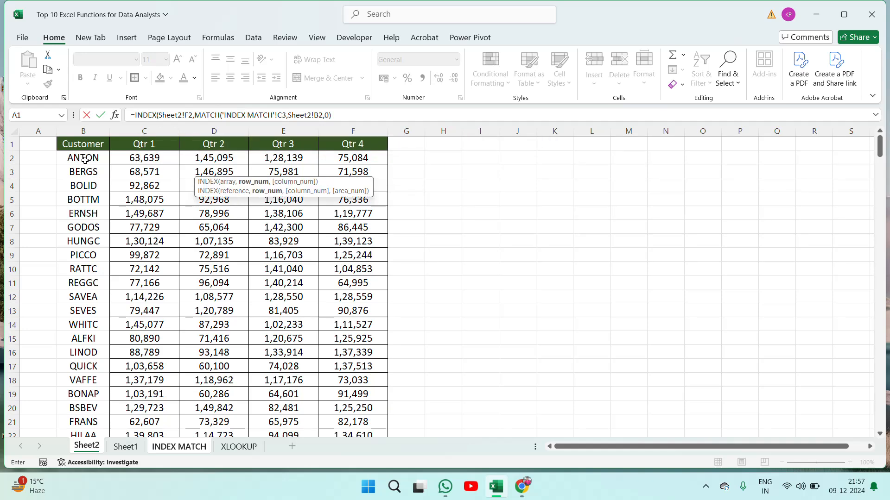
{"action": "key", "text": "Return"}
{"action": "key", "text": "Return"}
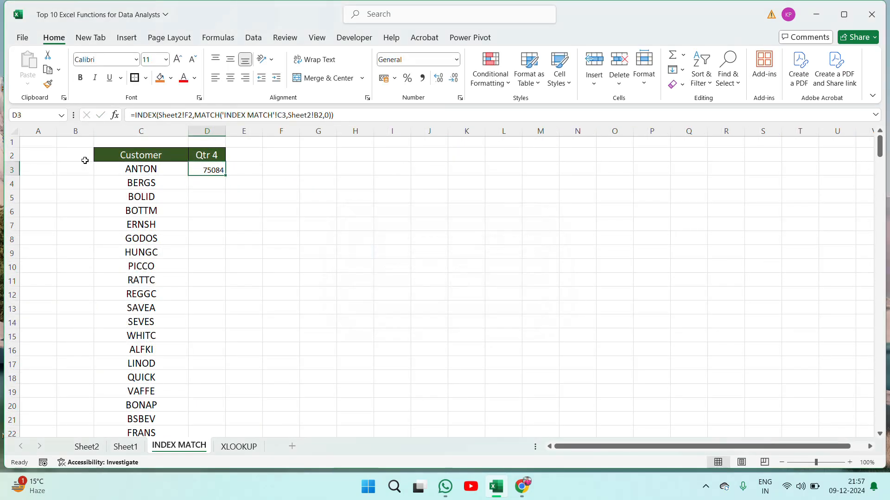
- Copy the INDEX MATCH formula from D3 down the Qtr 4 column through D279
{"action": "key", "text": "ctrl+c"}
{"action": "key", "text": "Left"}
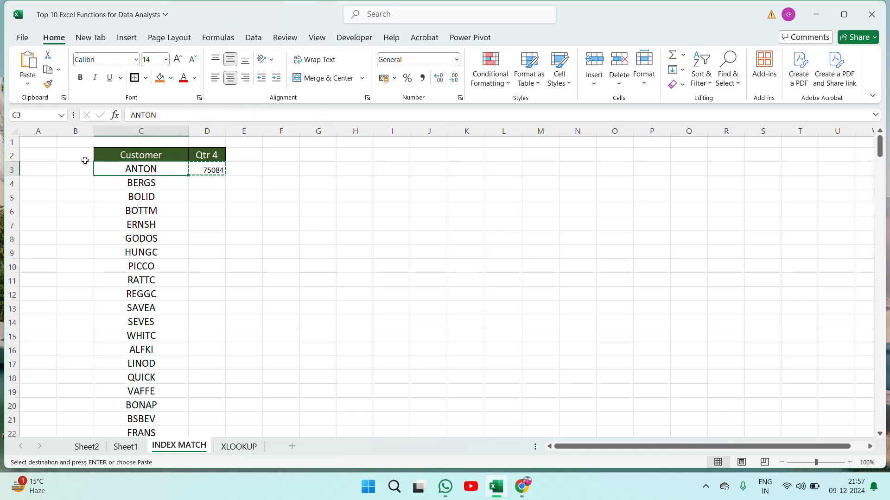
{"action": "key", "text": "ctrl+Down"}
{"action": "key", "text": "Down"}
{"action": "key", "text": "Up"}
{"action": "key", "text": "Right"}
{"action": "key", "text": "ctrl+shift+Up"}
{"action": "key", "text": "ctrl+v"}
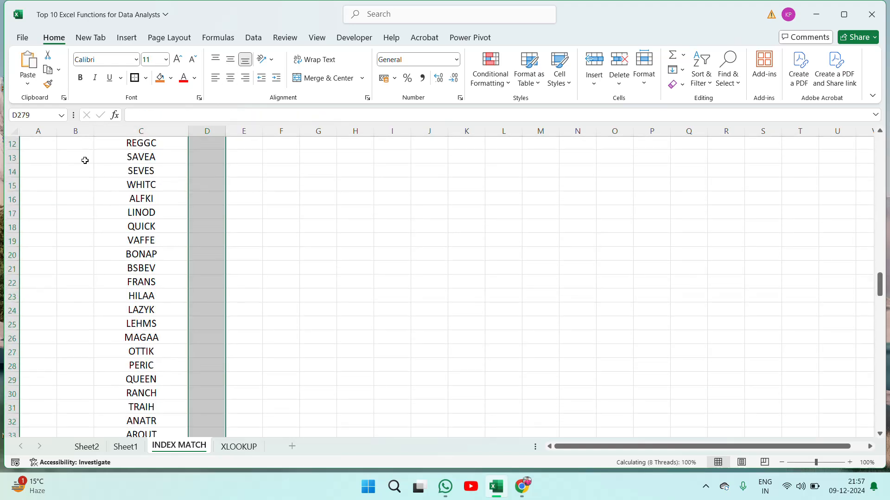
- Center the Qtr 4 results in D3:D279 horizontally and set their font size to 14
{"action": "left_click", "coordinate": [232, 80]}
{"action": "left_click", "coordinate": [158, 64]}
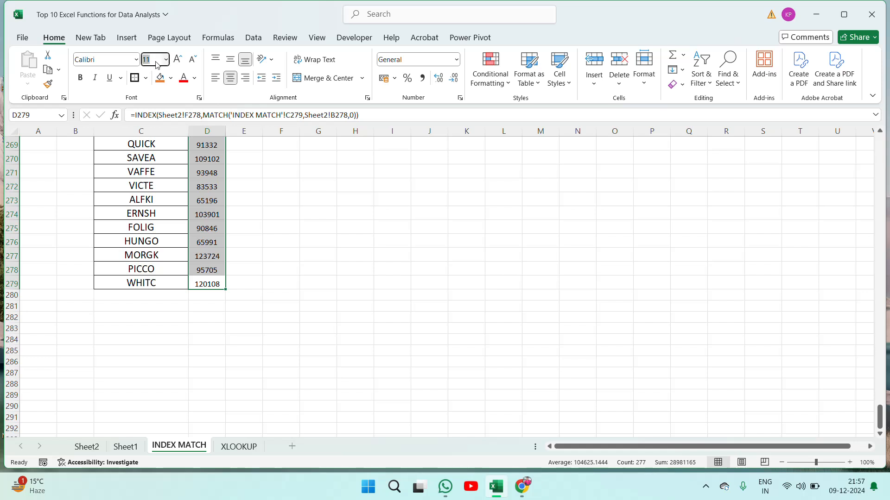
{"action": "type", "text": "14"}
{"action": "key", "text": "Return"}
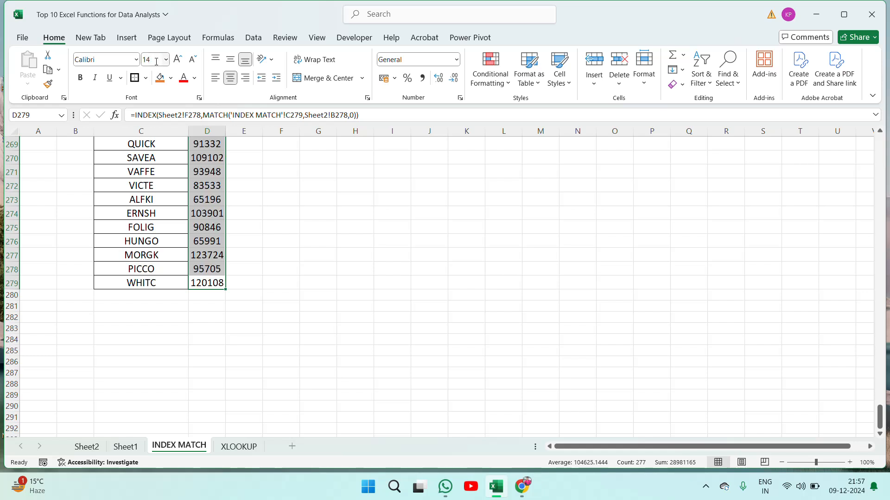
- Return to the start of the Qtr 4 column and widen column D slightly
{"action": "left_click", "coordinate": [197, 217]}
{"action": "key", "text": "ctrl+Up"}
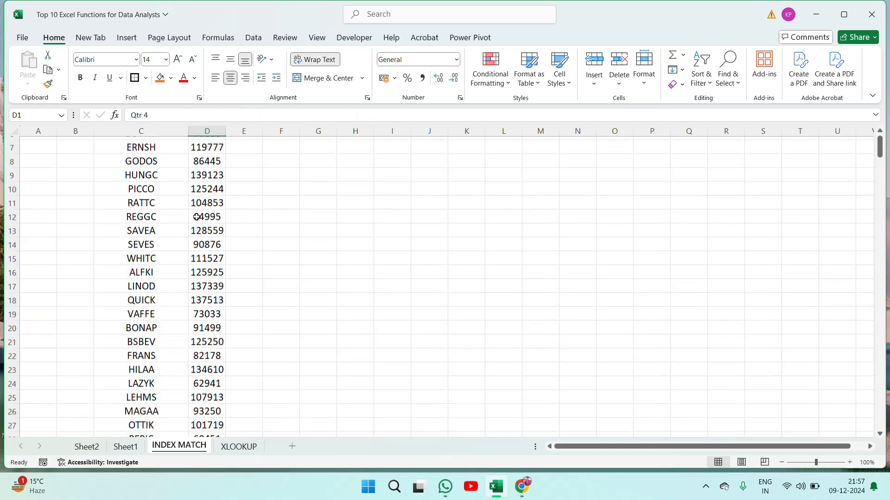
{"action": "key", "text": "Down"}
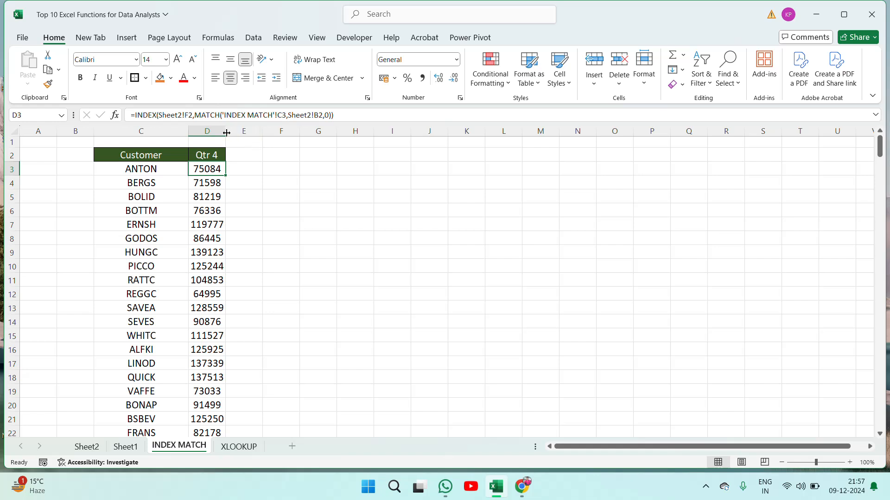
{"action": "left_click_drag", "start_coordinate": [226, 132], "coordinate": [242, 131]}
{"action": "left_click", "coordinate": [254, 178]}
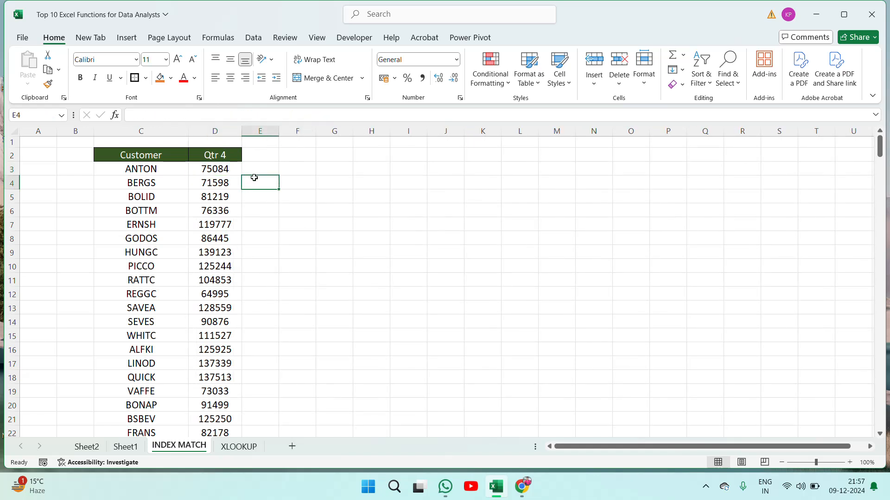
- Compare the formula and results in the INDEX MATCH Qtr 4 column with the Qtr 4 source values in Sheet2
{"action": "key", "text": "Up"}
{"action": "key", "text": "Left"}
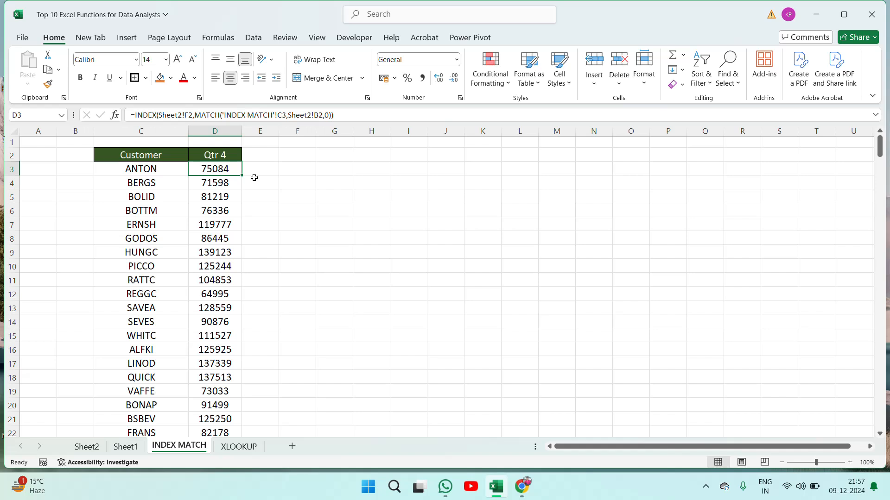
{"action": "left_click", "coordinate": [88, 446]}
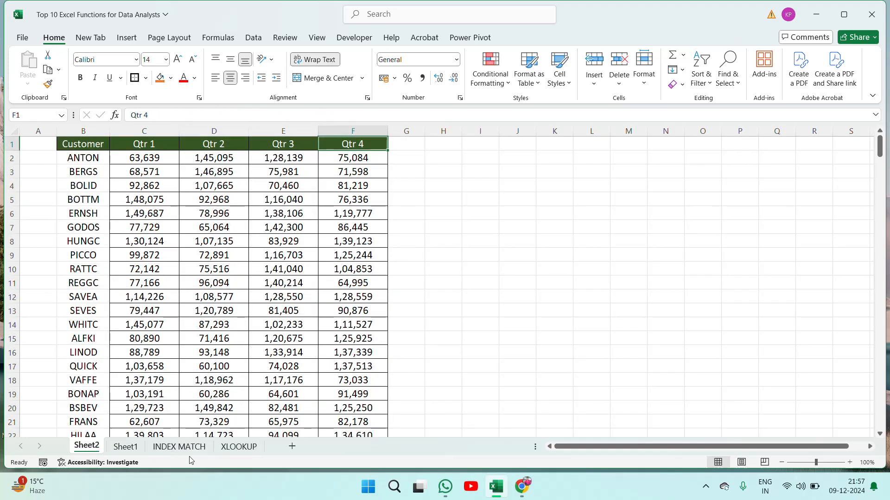
{"action": "left_click", "coordinate": [180, 447]}
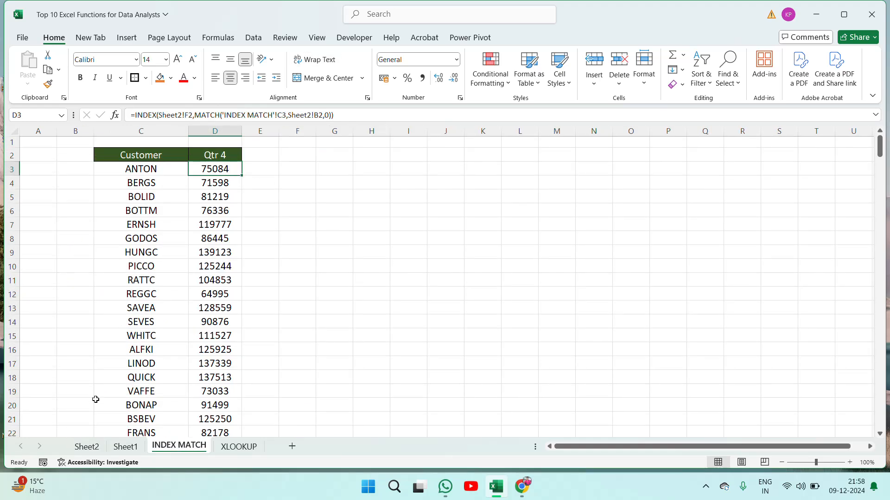
{"action": "left_click", "coordinate": [87, 446]}
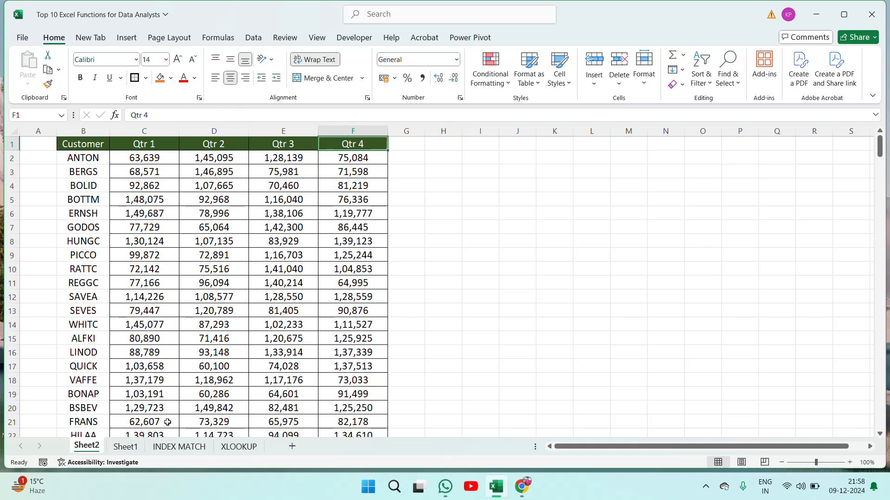
{"action": "left_click", "coordinate": [180, 446]}
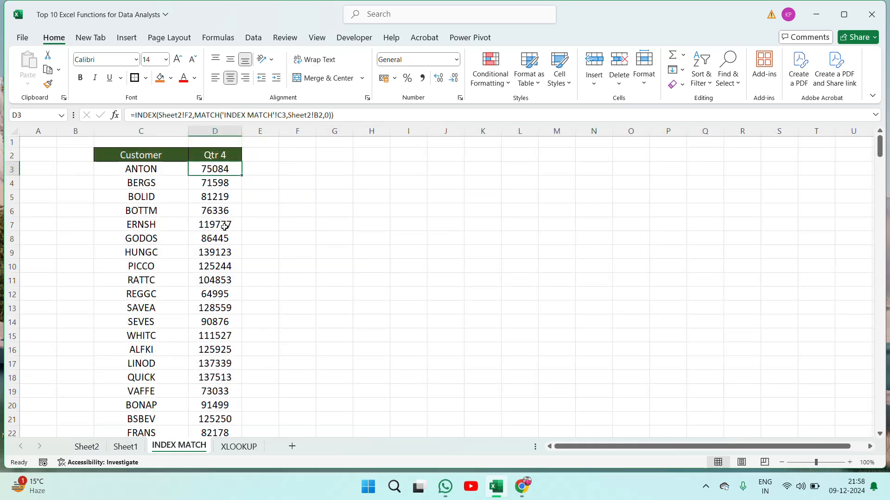
- Replace the INDEX MATCH formulas in the Qtr 4 column, D3:D279, with their static values
{"action": "key", "text": "Up"}
{"action": "key", "text": "Left"}
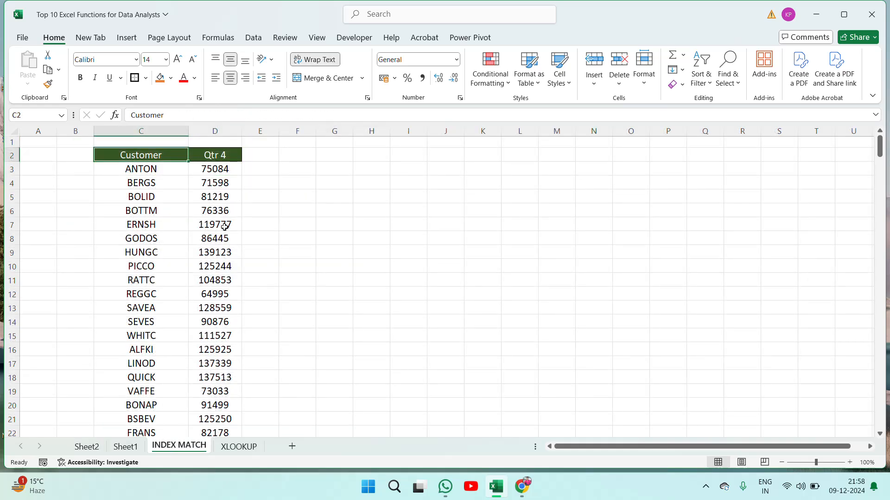
{"action": "key", "text": "ctrl+space"}
{"action": "key", "text": "shift+Right"}
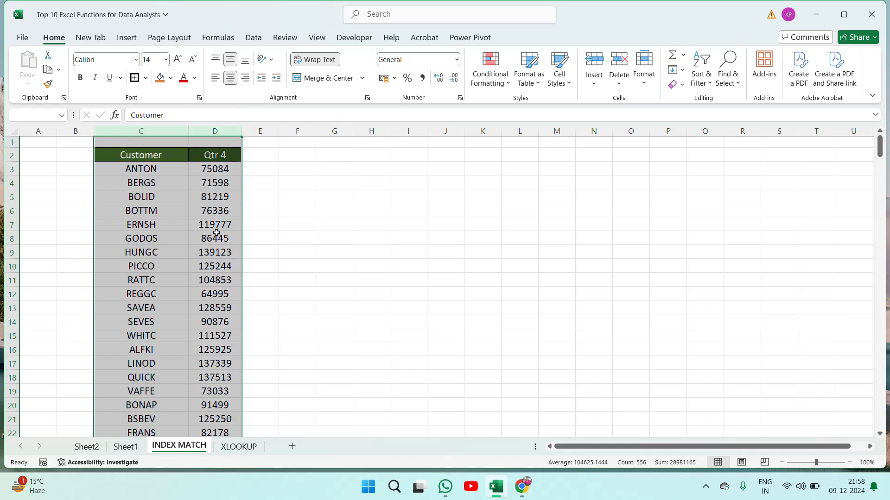
{"action": "left_click", "coordinate": [220, 175]}
{"action": "key", "text": "ctrl+shift+Down"}
{"action": "key", "text": "ctrl+c"}
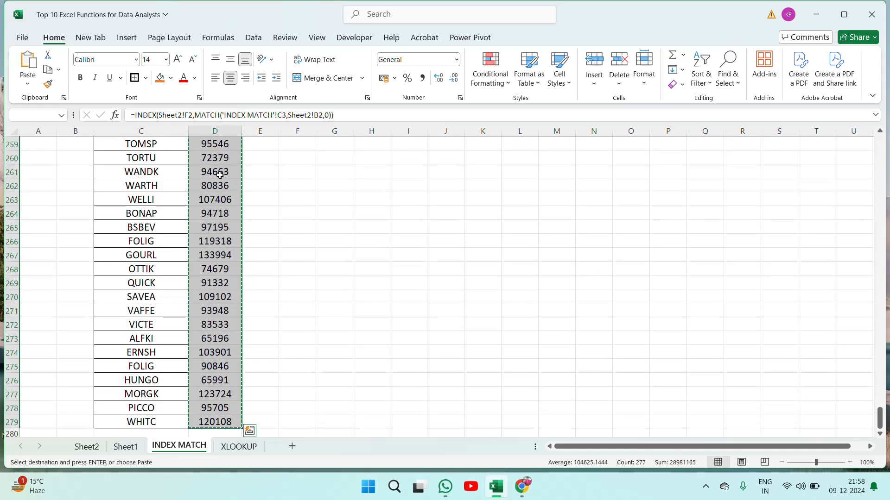
{"action": "right_click", "coordinate": [237, 342]}
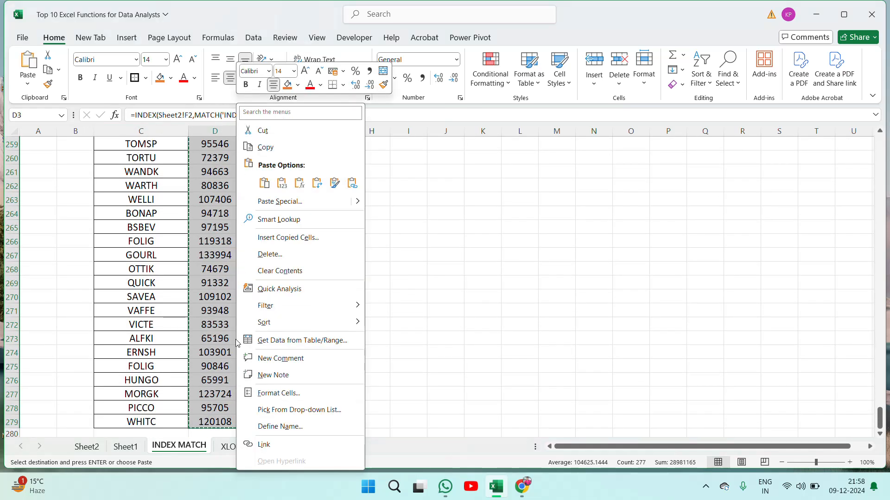
{"action": "left_click", "coordinate": [282, 183]}
- Clear the customer codes from C3:C279, keeping the Customer header
{"action": "left_click", "coordinate": [158, 171]}
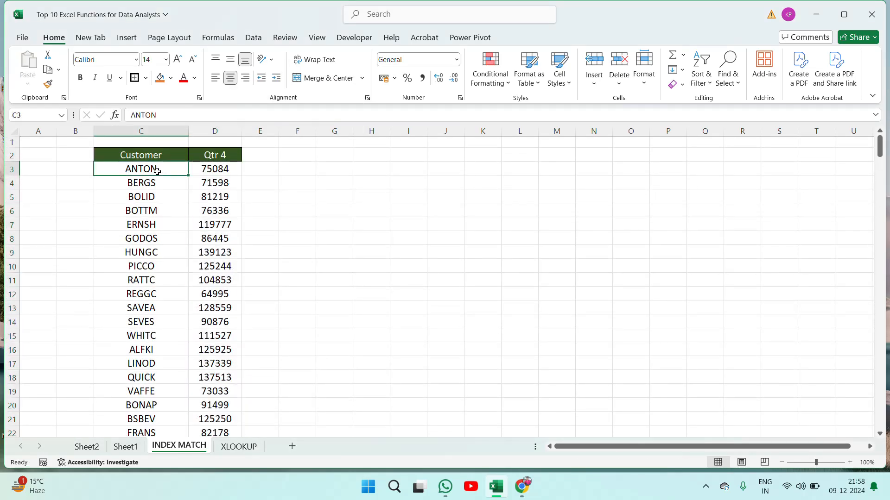
{"action": "key", "text": "ctrl+shift+Down"}
{"action": "scroll", "coordinate": [157, 171], "scroll_direction": "up", "scroll_amount": 3}
{"action": "key", "text": "Delete"}
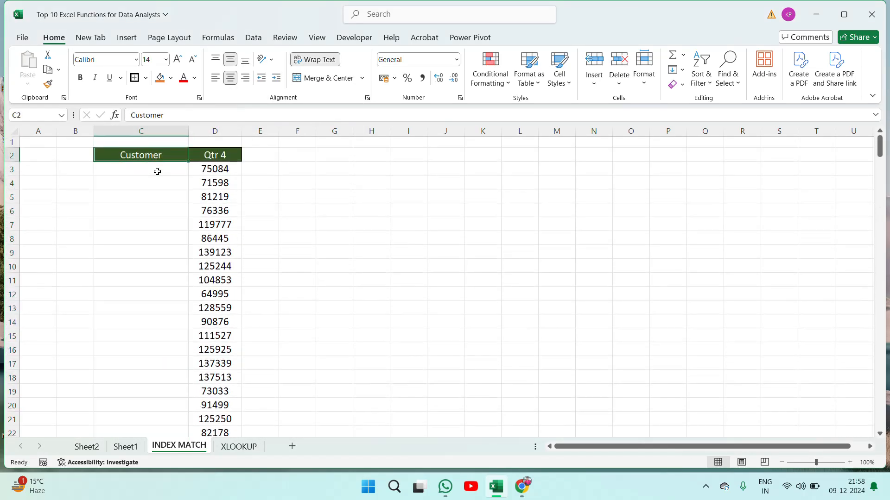
- Start an INDEX formula in C3 with Sheet2!B2 as the array and a nested MATCH as the row number
{"action": "left_click", "coordinate": [158, 172]}
{"action": "type", "text": "=INDEX("}
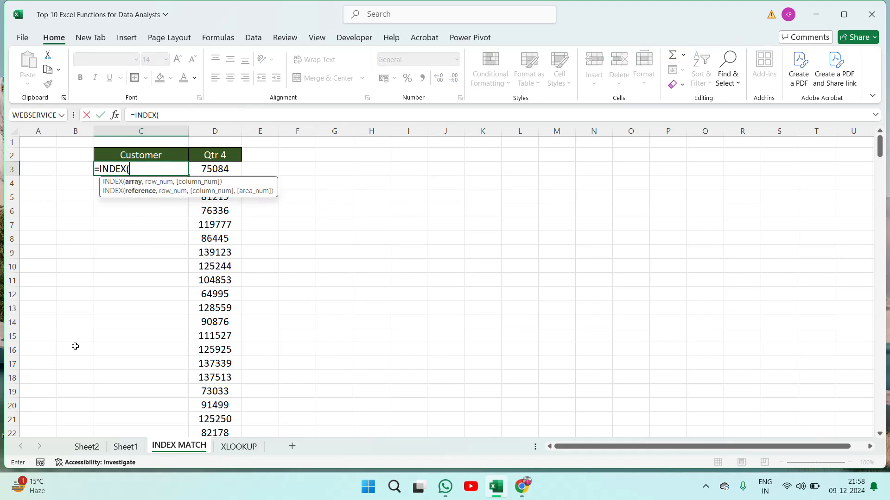
{"action": "left_click", "coordinate": [88, 447]}
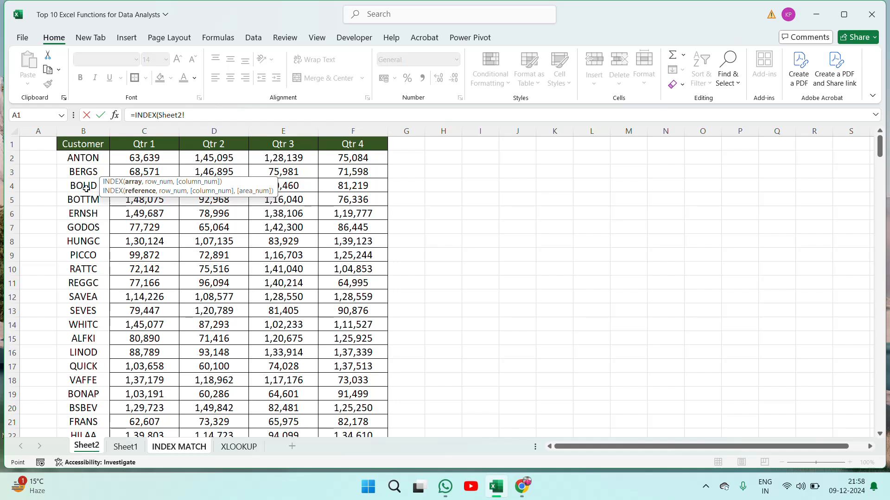
{"action": "left_click", "coordinate": [83, 159]}
{"action": "type", "text": ","}
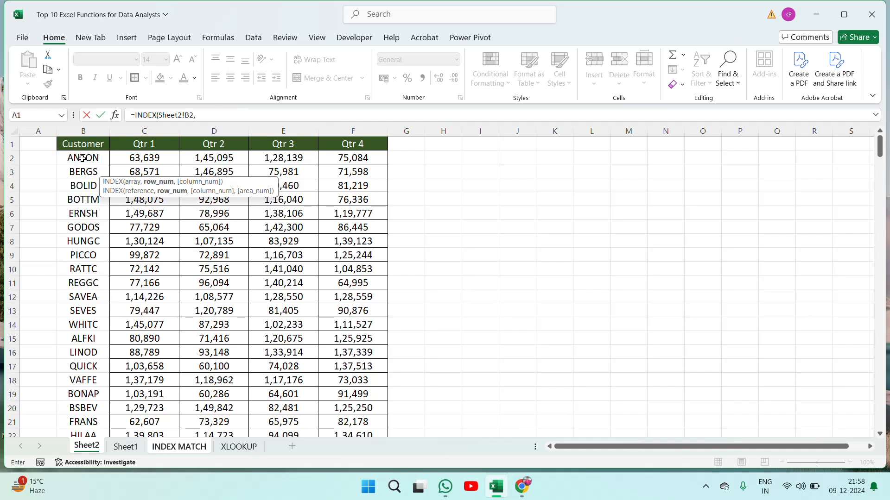
{"action": "type", "text": "MATCH("}
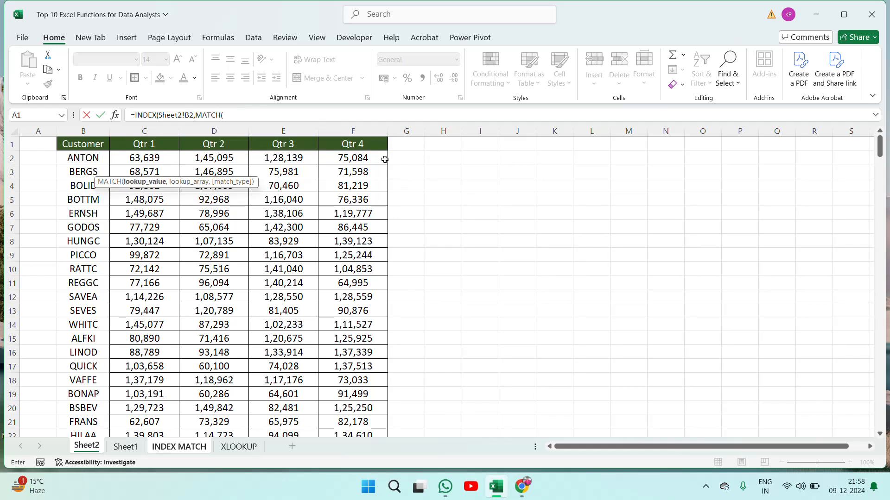
- Complete the MATCH with Sheet2!F2 as both lookup value and lookup array, match type 0, and accept the corrected closing parentheses
{"action": "left_click", "coordinate": [364, 160]}
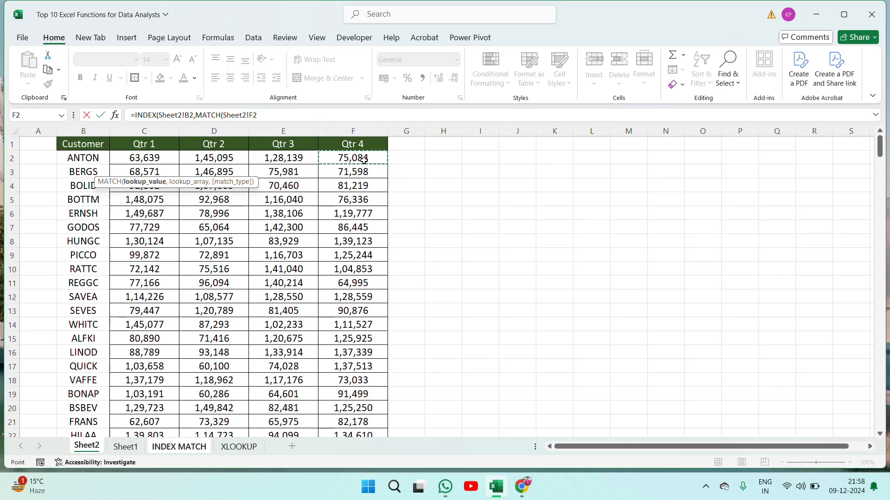
{"action": "type", "text": ","}
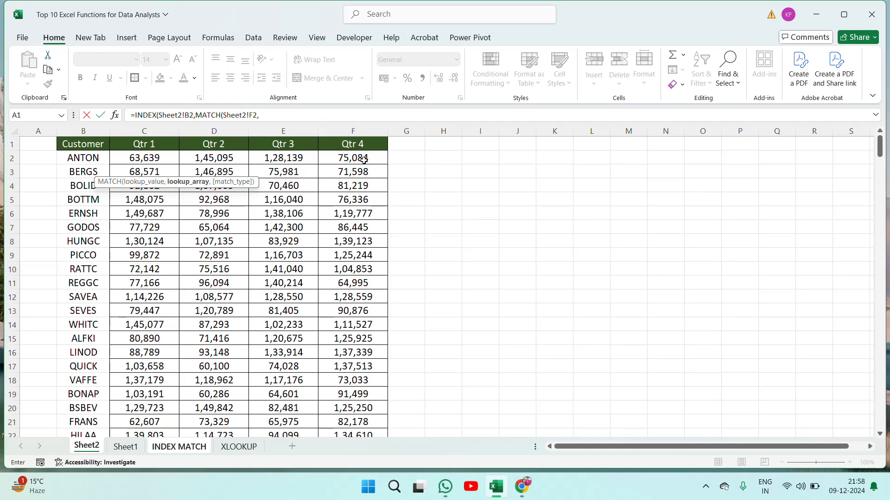
{"action": "left_click", "coordinate": [134, 447]}
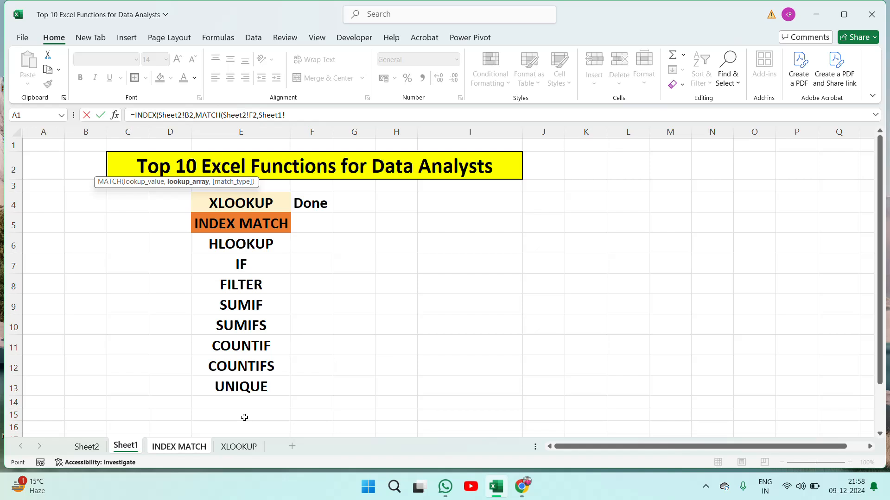
{"action": "left_click", "coordinate": [94, 447]}
{"action": "left_click", "coordinate": [360, 157]}
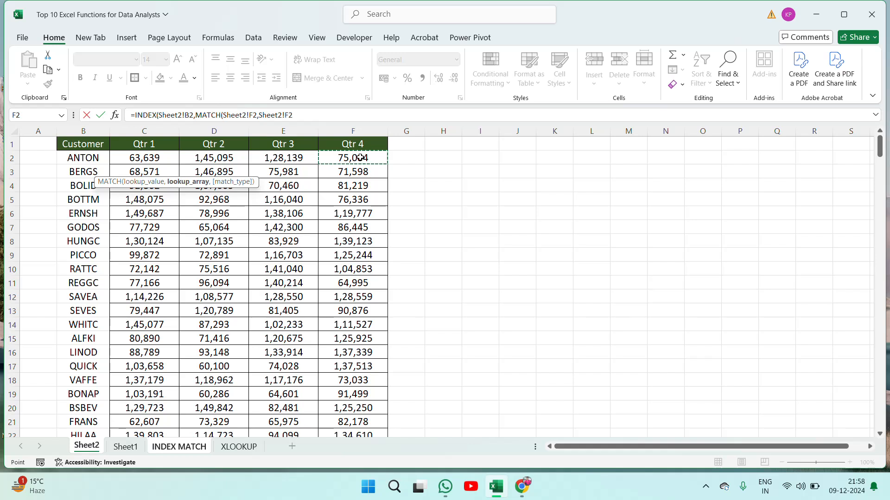
{"action": "type", "text": ","}
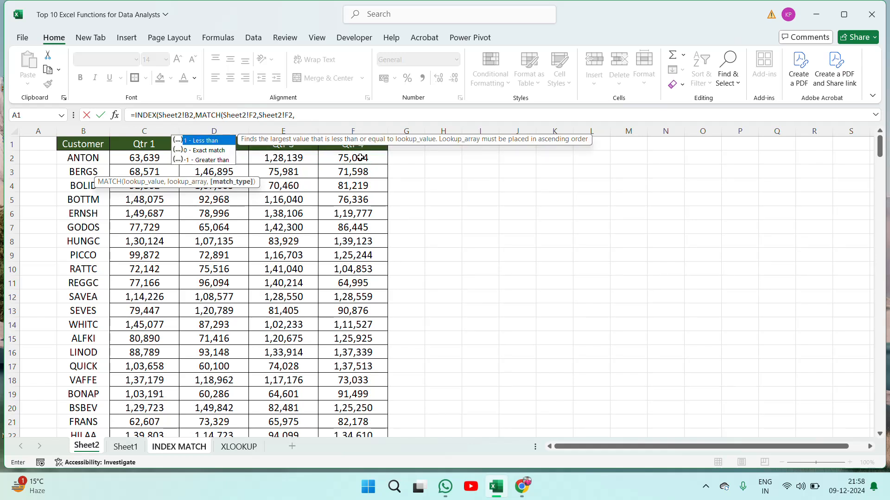
{"action": "type", "text": "0"}
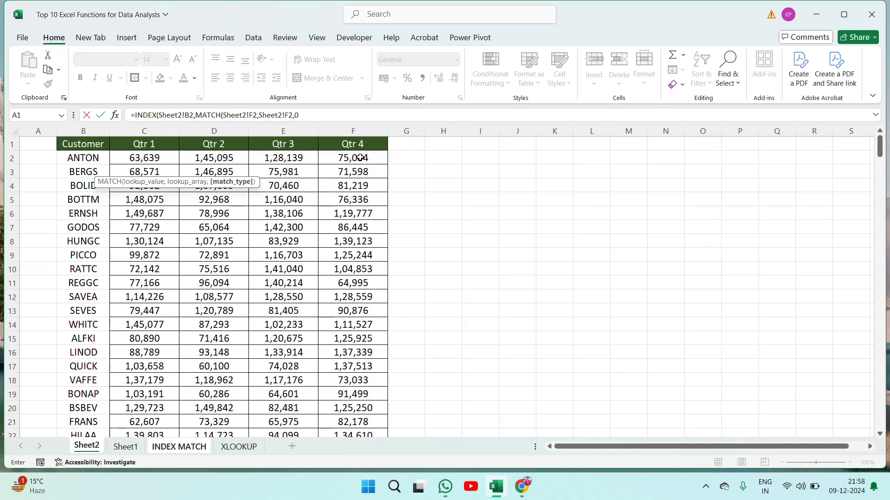
{"action": "key", "text": "Return"}
{"action": "key", "text": "Return"}
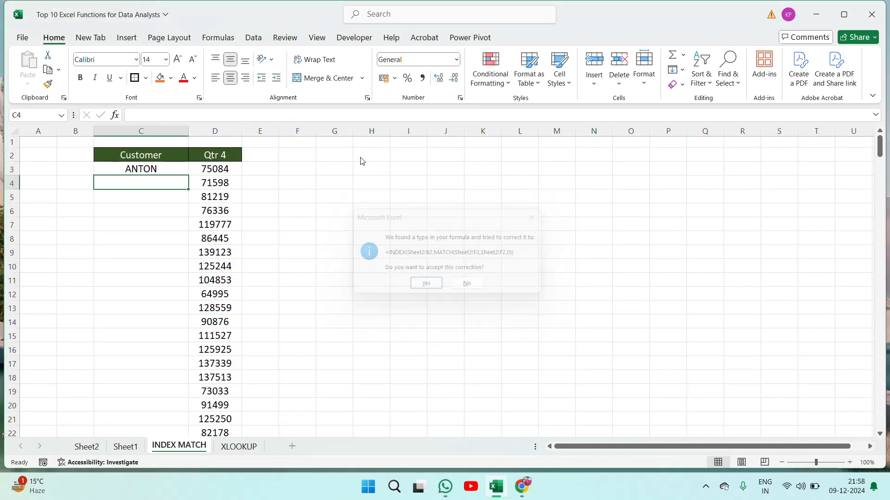
- Copy the INDEX MATCH formula from C3 down the Customer column through C279
{"action": "key", "text": "Up"}
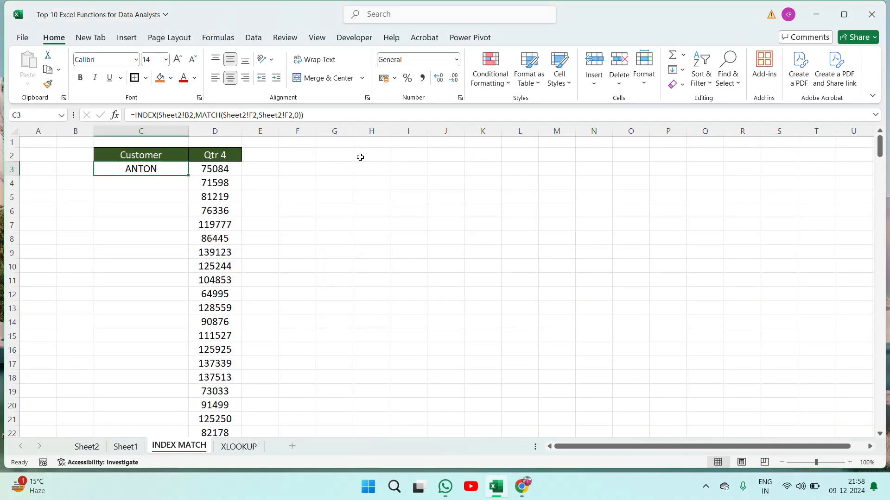
{"action": "key", "text": "ctrl+c"}
{"action": "key", "text": "Right"}
{"action": "key", "text": "ctrl+Down"}
{"action": "key", "text": "Left"}
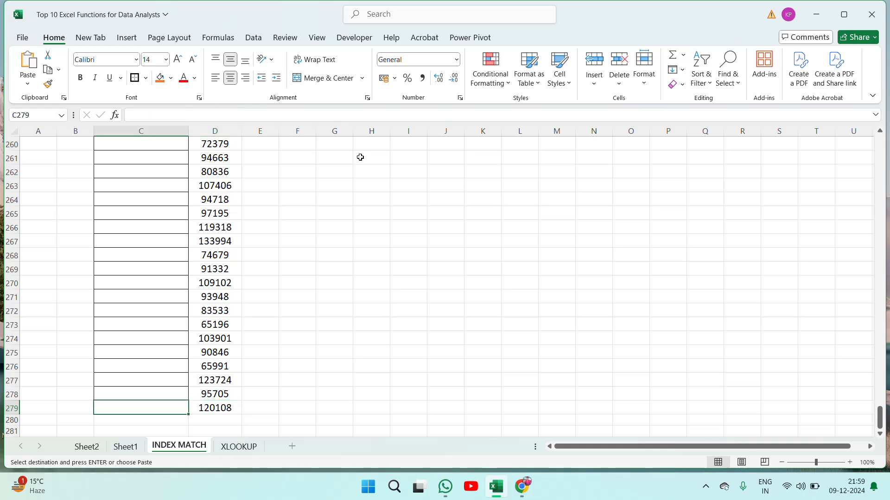
{"action": "key", "text": "ctrl+shift+Up"}
{"action": "key", "text": "ctrl+v"}
{"action": "key", "text": "ctrl+Up"}
{"action": "key", "text": "ctrl+Up"}
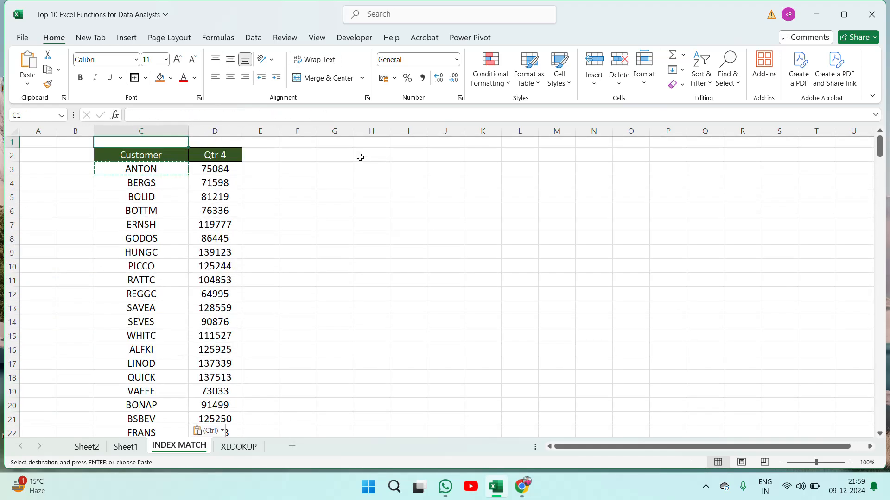
{"action": "key", "text": "Down"}
{"action": "key", "text": "Escape"}
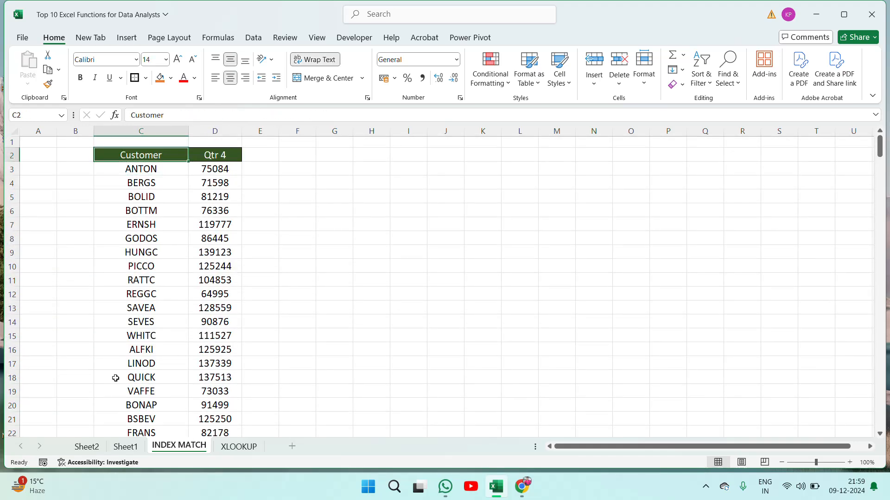
- Compare the formula and results in the INDEX MATCH Customer column with the source customers in Sheet2
{"action": "left_click", "coordinate": [87, 446]}
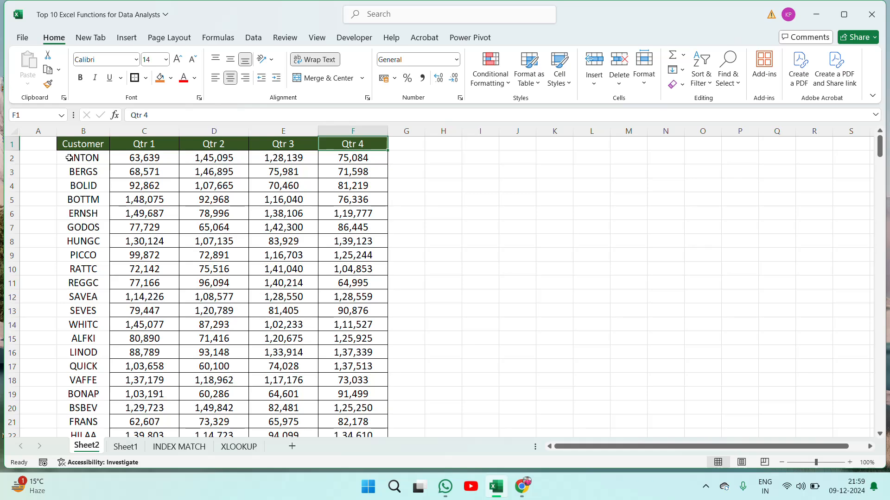
{"action": "left_click", "coordinate": [179, 446]}
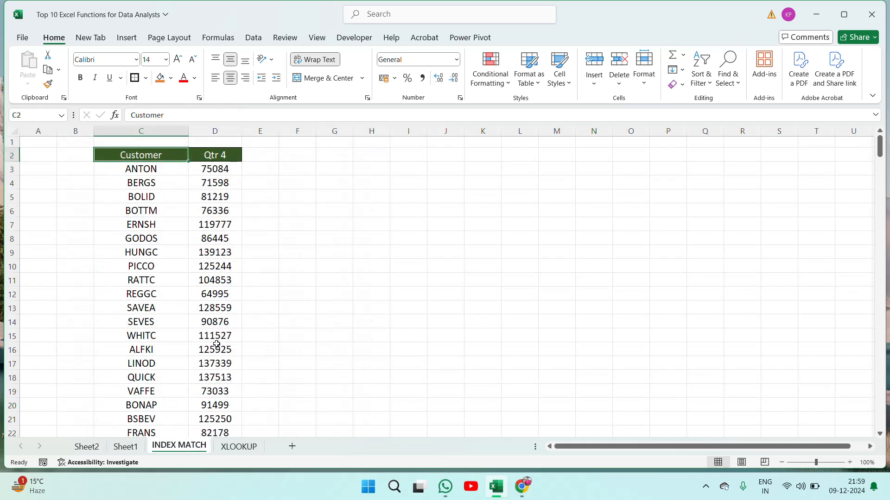
{"action": "left_click", "coordinate": [152, 224]}
{"action": "key", "text": "ctrl+Up"}
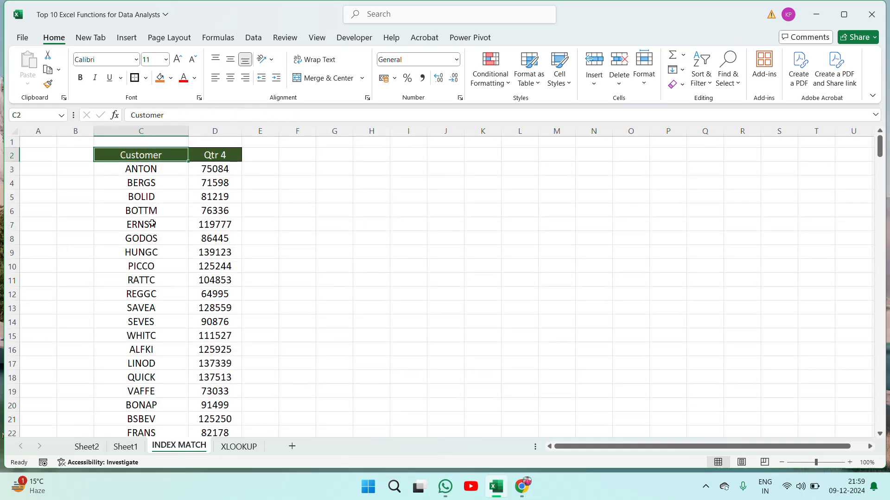
{"action": "key", "text": "Down"}
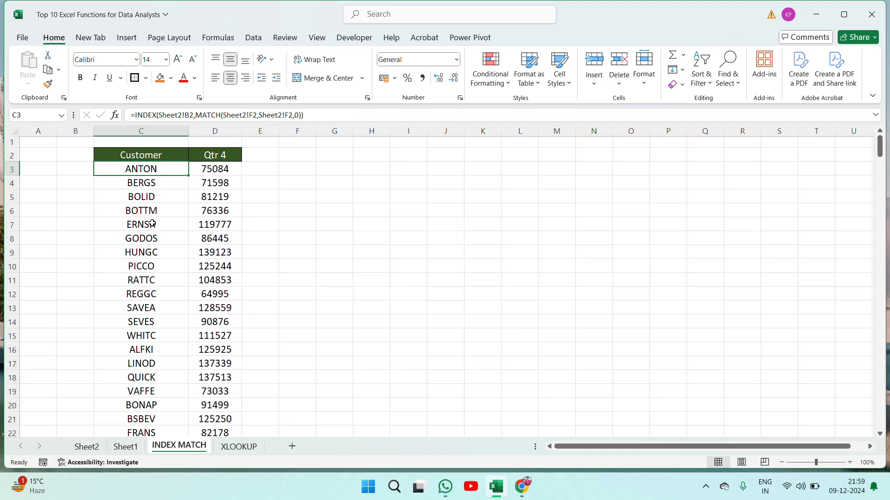
{"action": "left_click", "coordinate": [95, 450]}
- Fill the HLOOKUP cell E6 in the Sheet1 function list with the standard light green color
{"action": "left_click", "coordinate": [122, 448]}
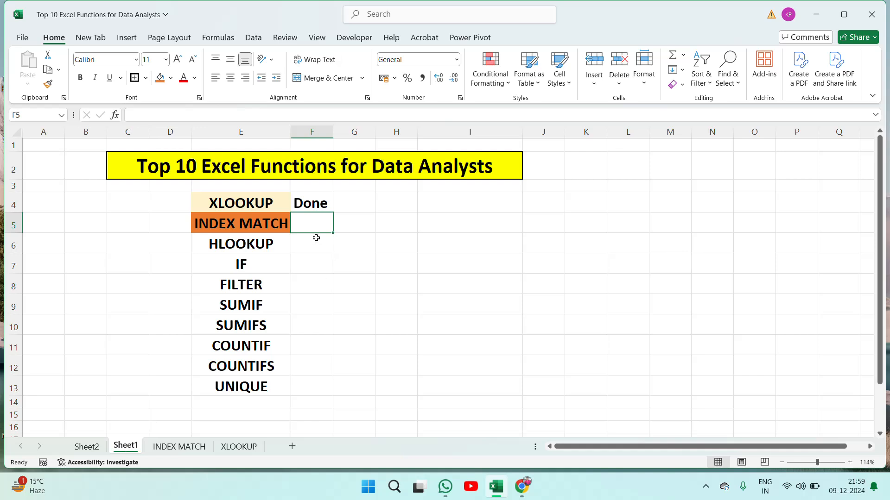
{"action": "left_click", "coordinate": [259, 246]}
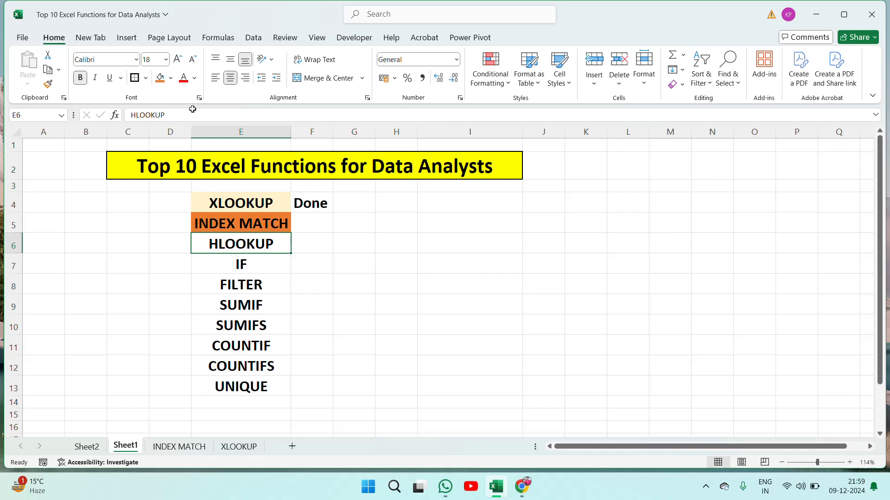
{"action": "left_click", "coordinate": [171, 78]}
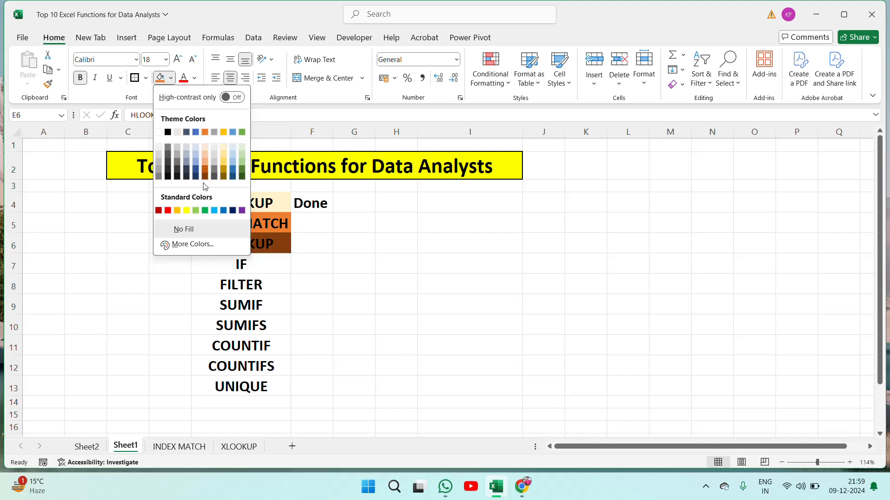
{"action": "left_click", "coordinate": [195, 211]}
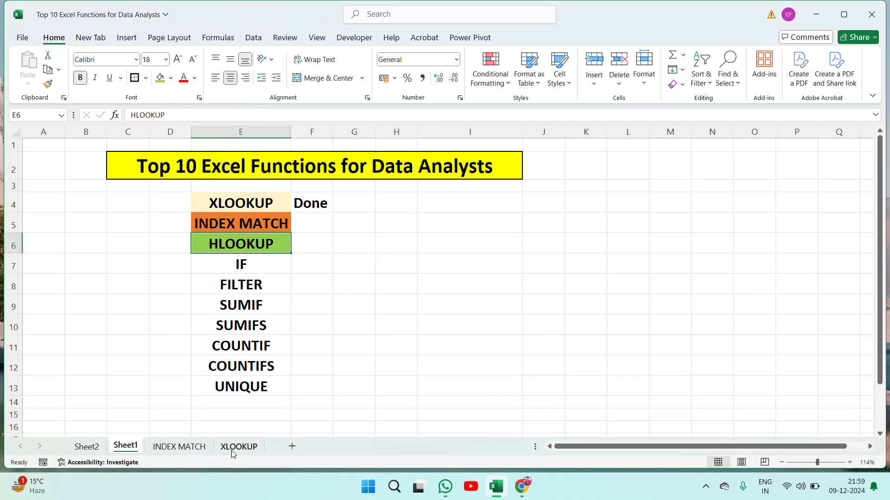
- Insert a blank worksheet after Sheet1 and switch to the XLOOKUP sheet
{"action": "left_click", "coordinate": [291, 443]}
{"action": "right_click", "coordinate": [292, 445]}
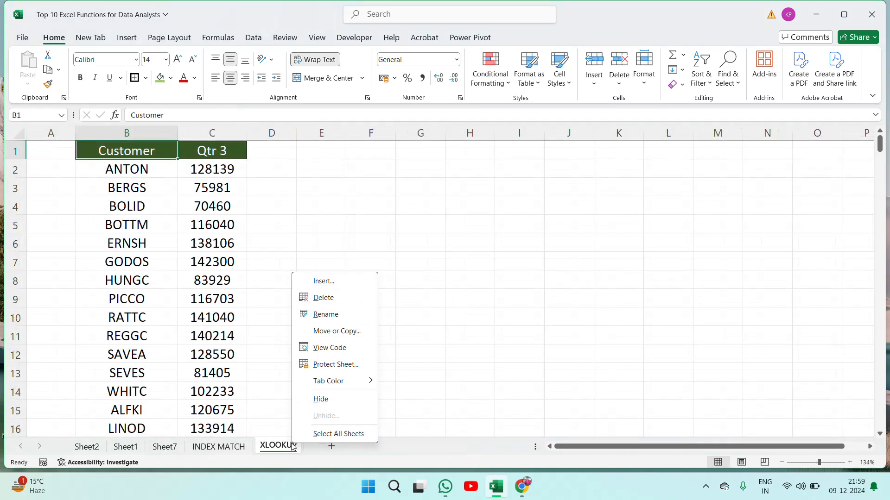
{"action": "left_click", "coordinate": [293, 446]}
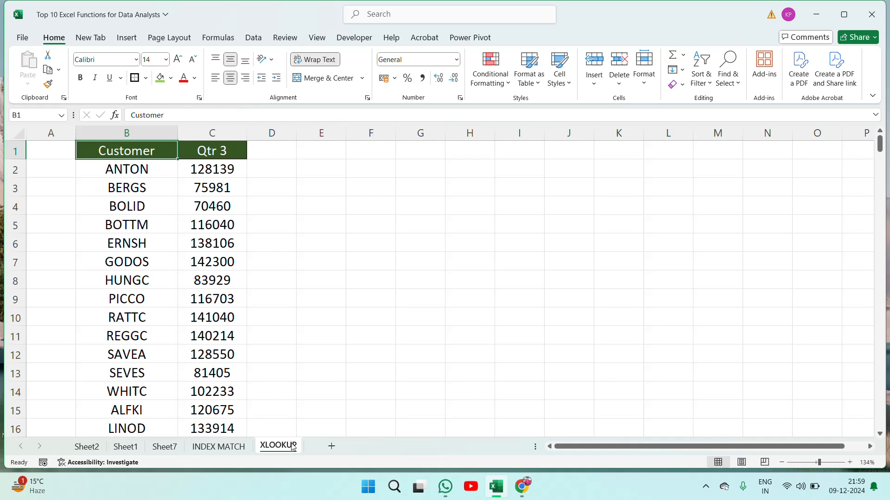
- Add a new worksheet after the XLOOKUP sheet and name it HLOOKUP
{"action": "left_click", "coordinate": [332, 447]}
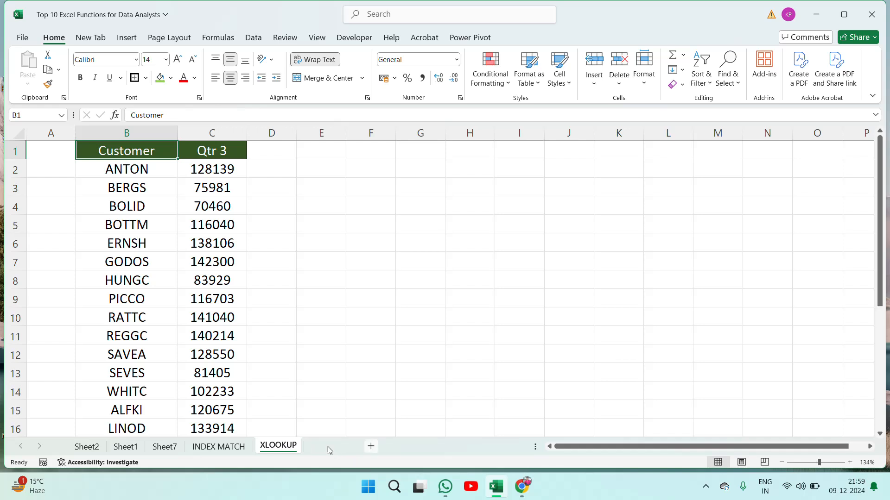
{"action": "right_click", "coordinate": [329, 450]}
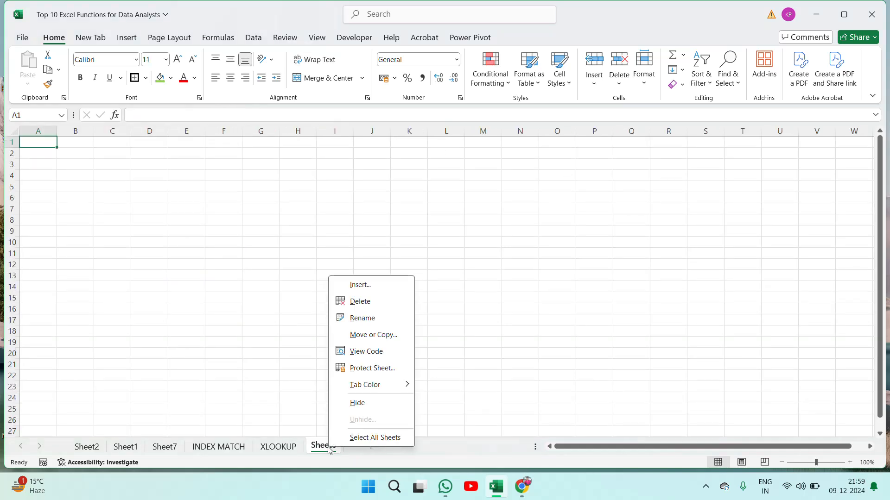
{"action": "left_click", "coordinate": [382, 319]}
{"action": "type", "text": "H"}
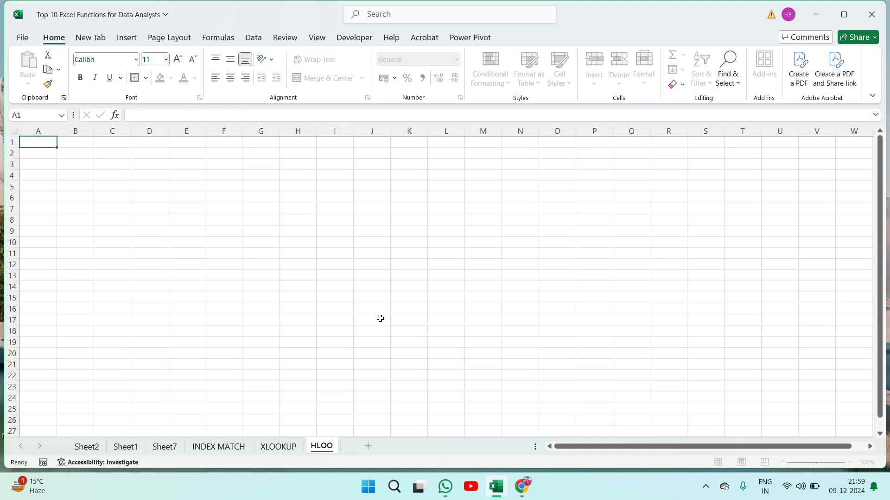
{"action": "type", "text": "LOOKUP"}
{"action": "left_click", "coordinate": [168, 290]}
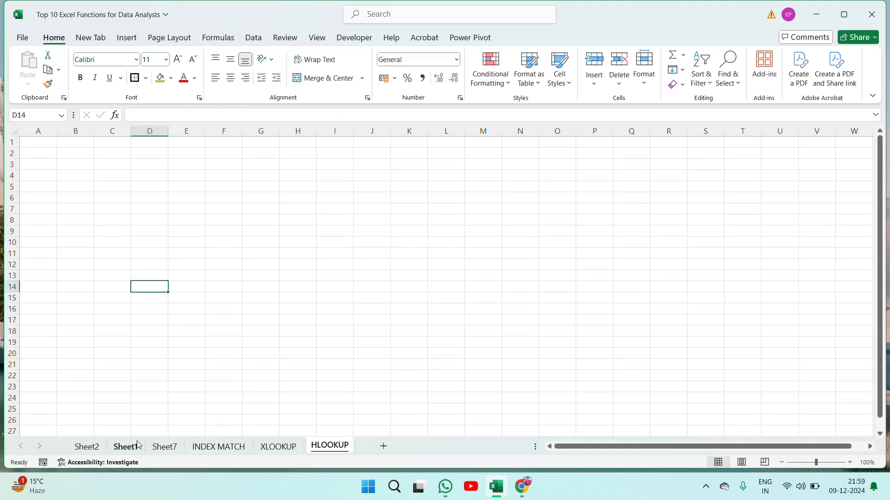
- Copy the header row B1:F1 from Sheet2 and paste it into the HLOOKUP sheet starting at cell C2
{"action": "left_click", "coordinate": [87, 447]}
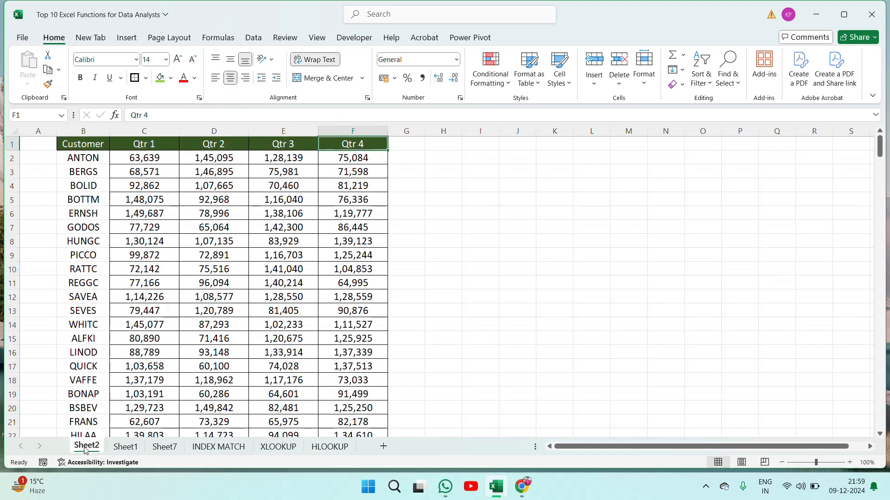
{"action": "left_click", "coordinate": [95, 149]}
{"action": "left_click_drag", "start_coordinate": [94, 149], "coordinate": [366, 145]}
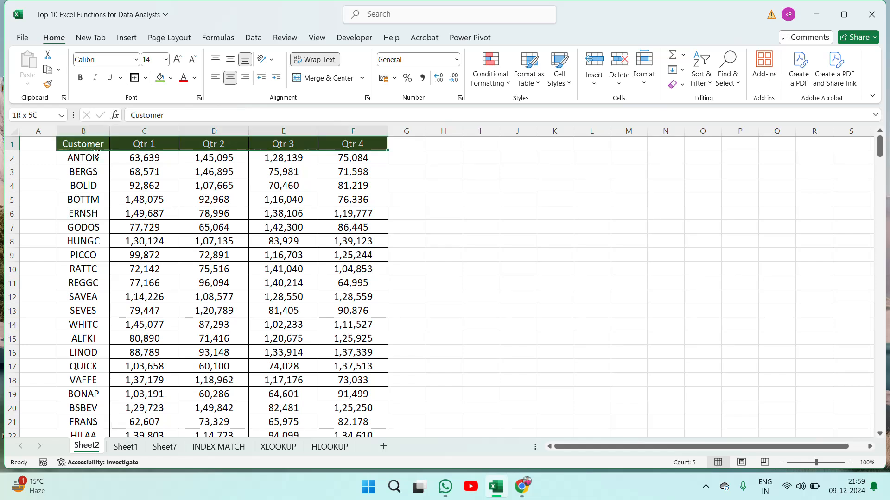
{"action": "key", "text": "ctrl+c"}
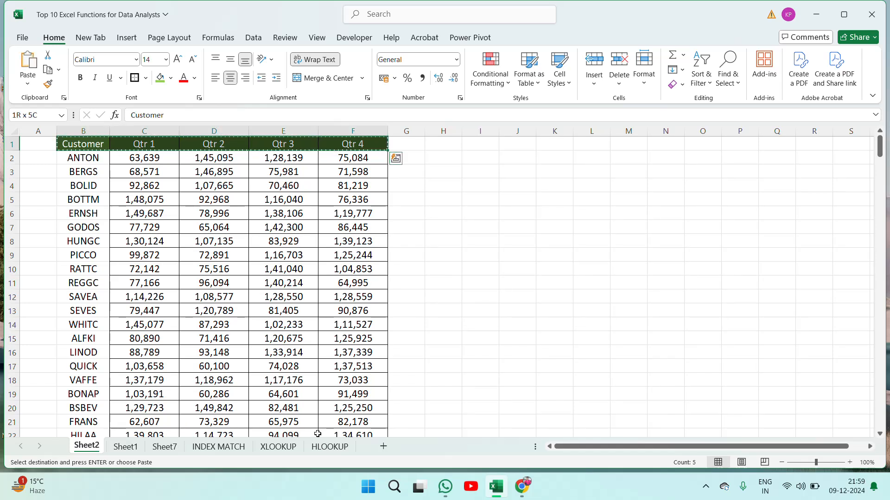
{"action": "left_click", "coordinate": [330, 447]}
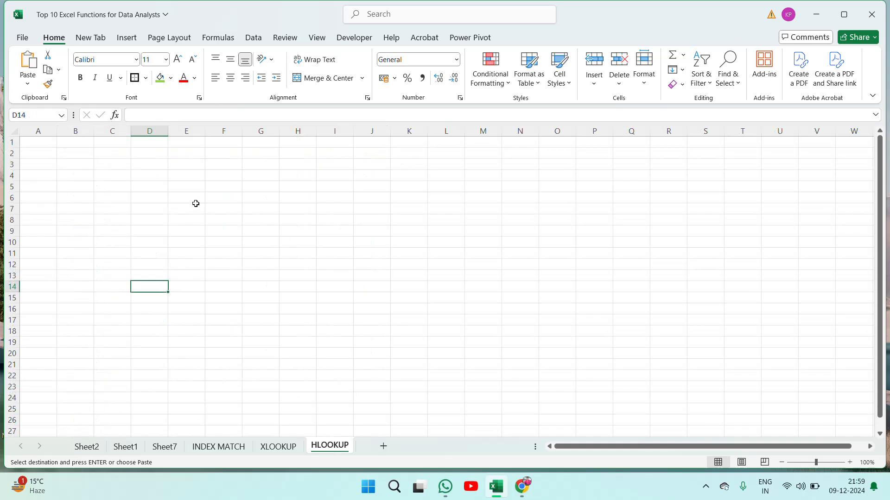
{"action": "left_click", "coordinate": [122, 155]}
{"action": "key", "text": "ctrl+v"}
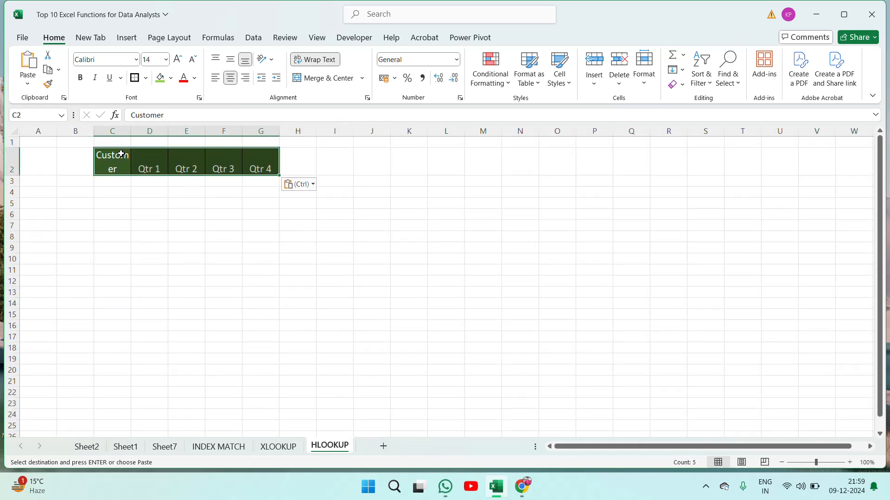
- Middle-align the pasted headers vertically, set their font size to 16, and widen columns C to G so each header fits on one line
{"action": "left_click", "coordinate": [230, 66]}
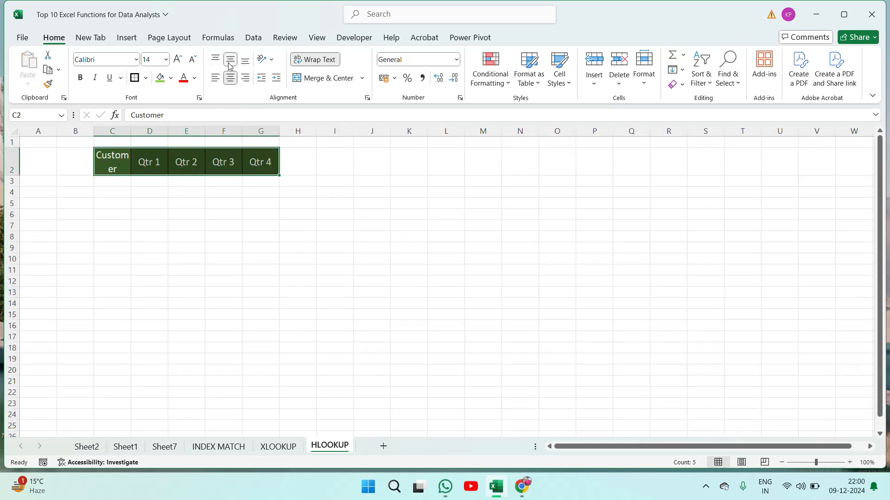
{"action": "left_click", "coordinate": [156, 62]}
{"action": "type", "text": "16"}
{"action": "key", "text": "Return"}
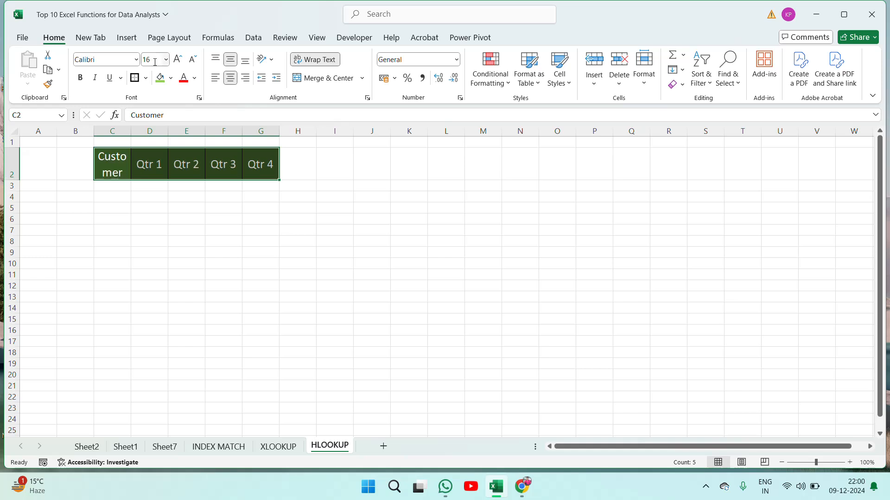
{"action": "left_click_drag", "start_coordinate": [136, 132], "coordinate": [413, 131]}
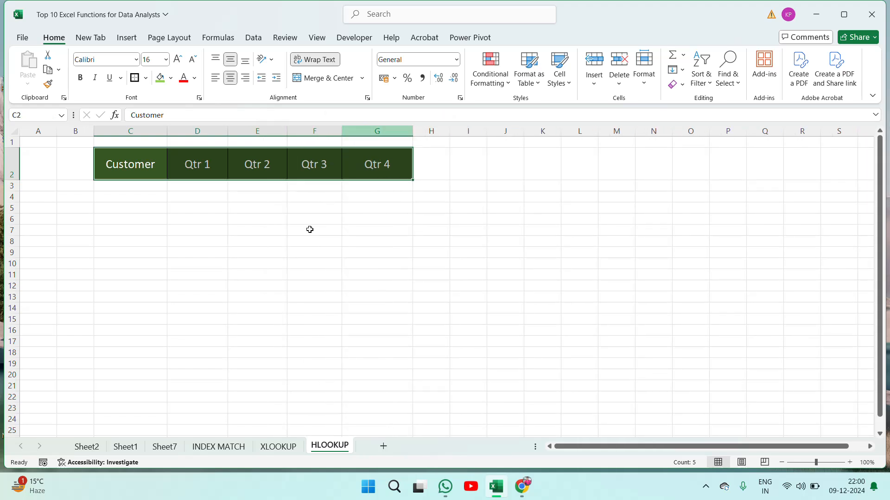
- Examine the header and the first customer rows in Sheet2 to work out their row positions within the table
{"action": "left_click", "coordinate": [123, 450]}
{"action": "left_click", "coordinate": [90, 447]}
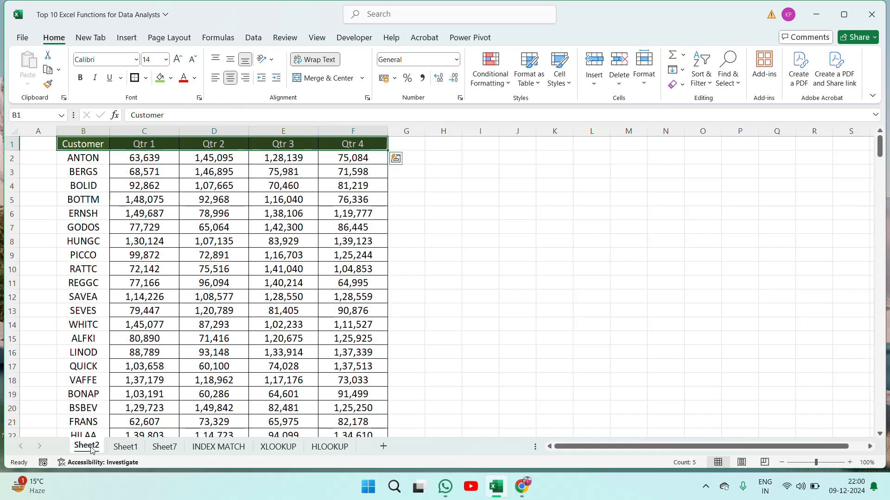
{"action": "left_click", "coordinate": [85, 147]}
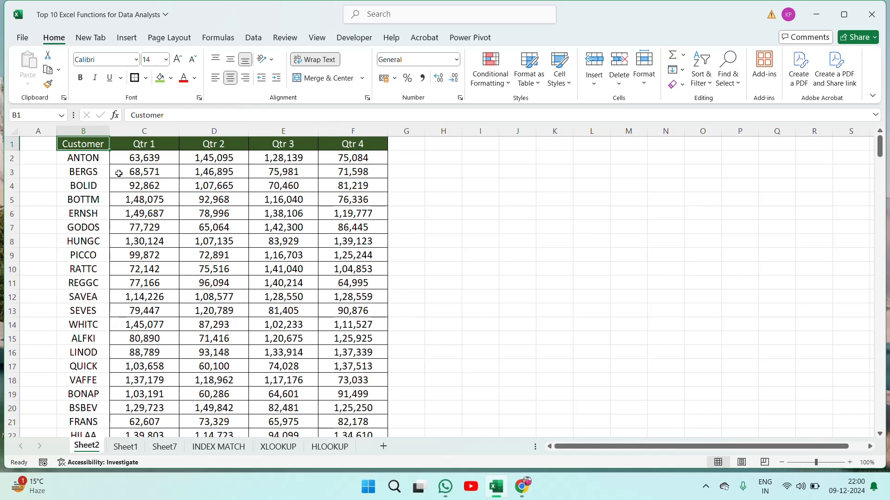
{"action": "left_click", "coordinate": [100, 199]}
{"action": "key", "text": "Up"}
{"action": "key", "text": "Up"}
{"action": "key", "text": "Up"}
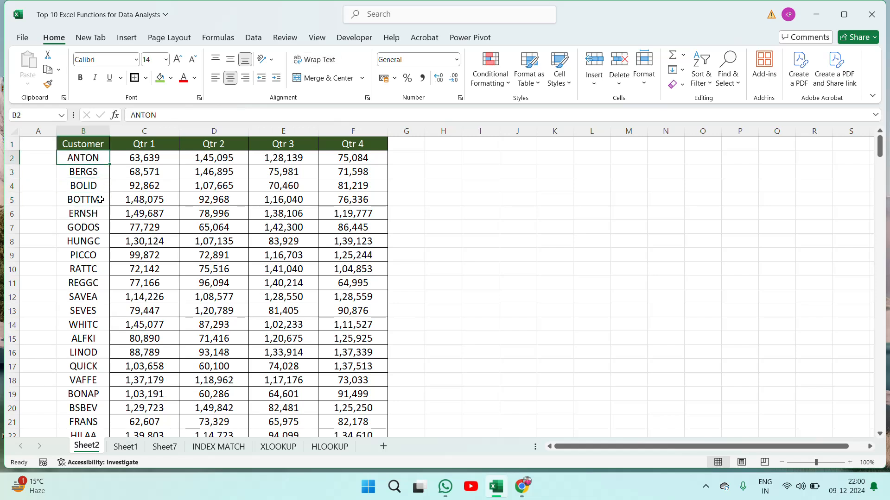
{"action": "key", "text": "Down"}
{"action": "key", "text": "Down"}
{"action": "key", "text": "Down"}
{"action": "key", "text": "Up"}
{"action": "key", "text": "Up"}
{"action": "key", "text": "Up"}
{"action": "key", "text": "Up"}
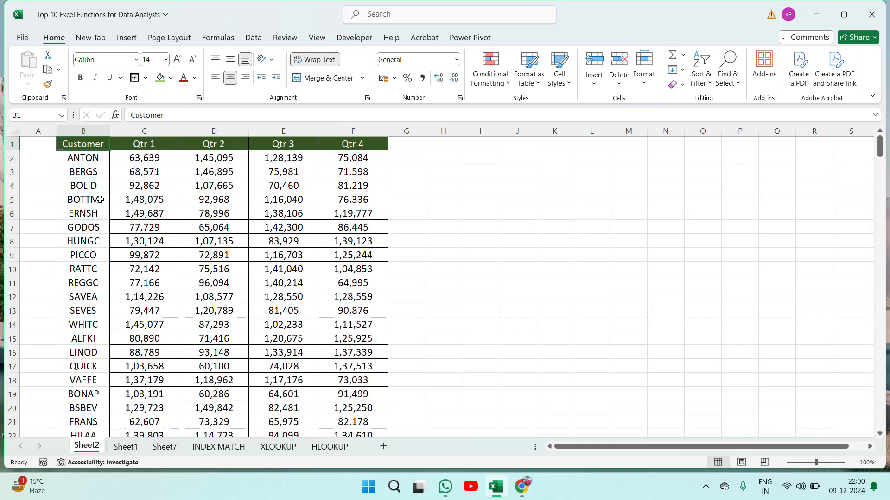
- Highlight the BOTTM record in Sheet2, cells B5:F5, with the light green fill color
{"action": "key", "text": "Down"}
{"action": "key", "text": "Down"}
{"action": "key", "text": "Down"}
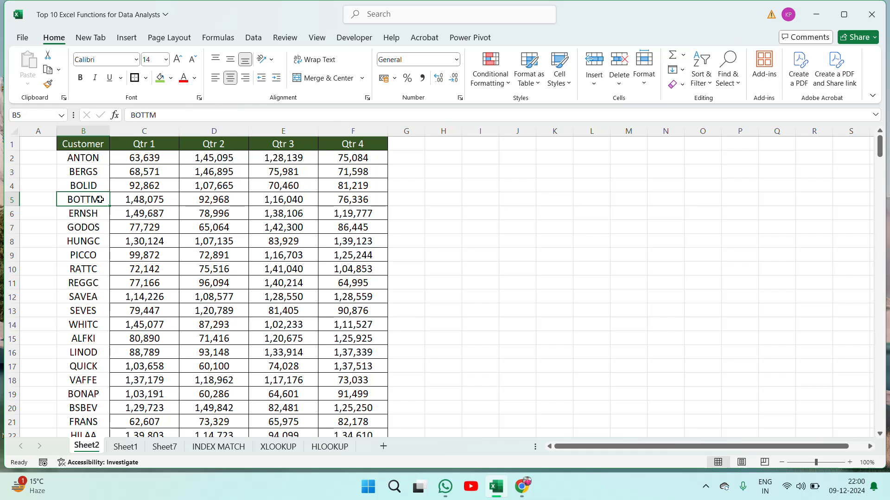
{"action": "key", "text": "shift+Right"}
{"action": "key", "text": "shift+Right"}
{"action": "key", "text": "shift+Right"}
{"action": "key", "text": "shift+Right"}
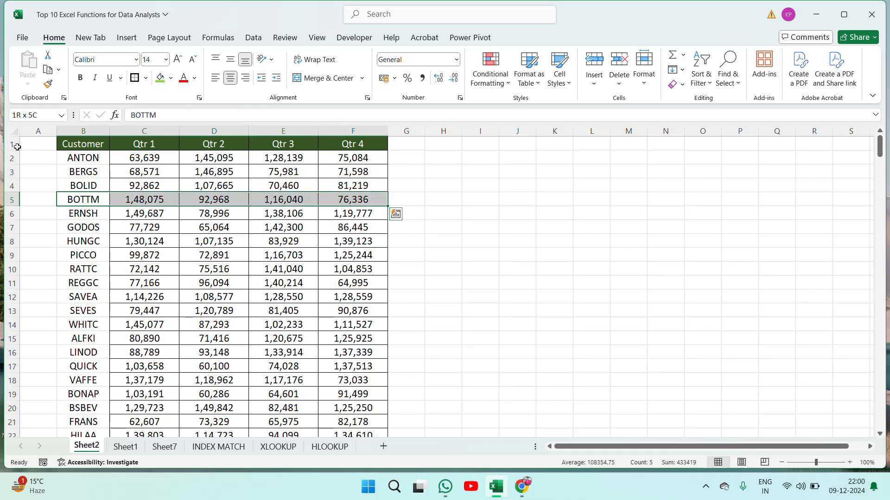
{"action": "left_click", "coordinate": [162, 80]}
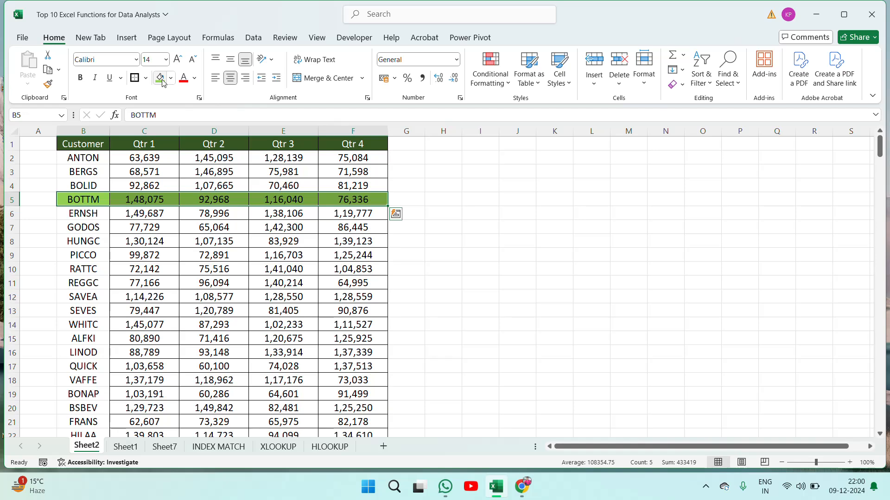
- Set the font size of all cells in the HLOOKUP sheet to 16
{"action": "left_click", "coordinate": [329, 447]}
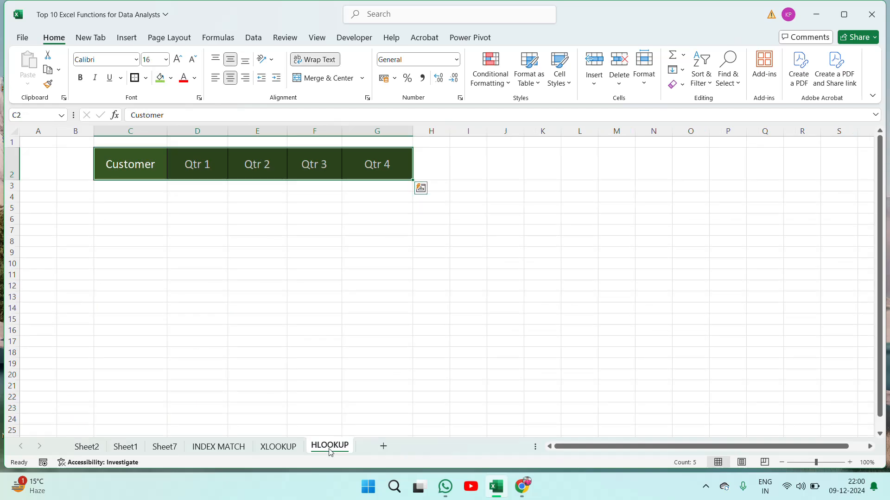
{"action": "left_click", "coordinate": [129, 183]}
{"action": "key", "text": "Home"}
{"action": "key", "text": "ctrl+shift+Down"}
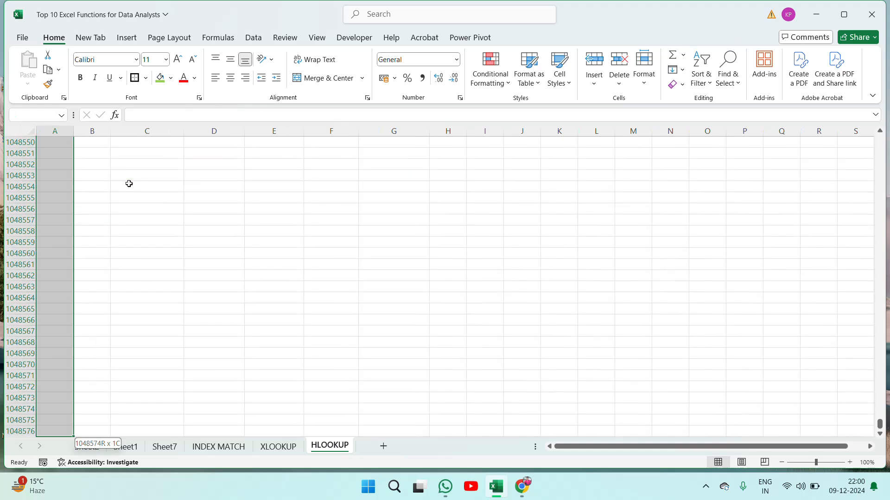
{"action": "key", "text": "ctrl+a"}
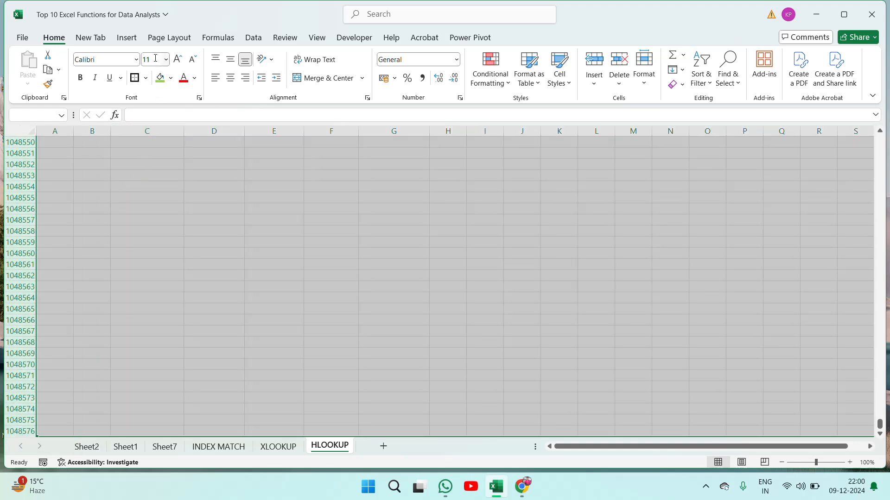
{"action": "left_click", "coordinate": [149, 60]}
{"action": "type", "text": "16"}
{"action": "key", "text": "Return"}
{"action": "key", "text": "Up"}
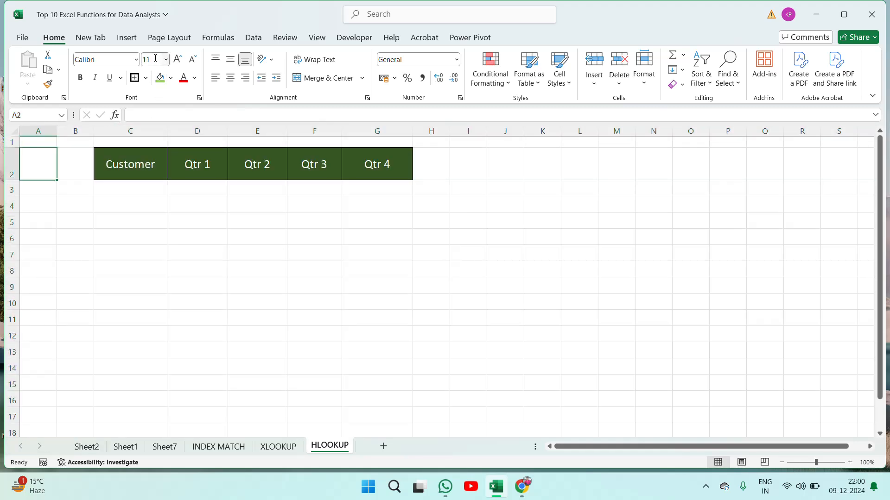
- Start an HLOOKUP formula in cell C3 of the HLOOKUP sheet with the headers C2:G2 as the lookup value
{"action": "key", "text": "Down"}
{"action": "key", "text": "Right"}
{"action": "key", "text": "Right"}
{"action": "type", "text": "=hl"}
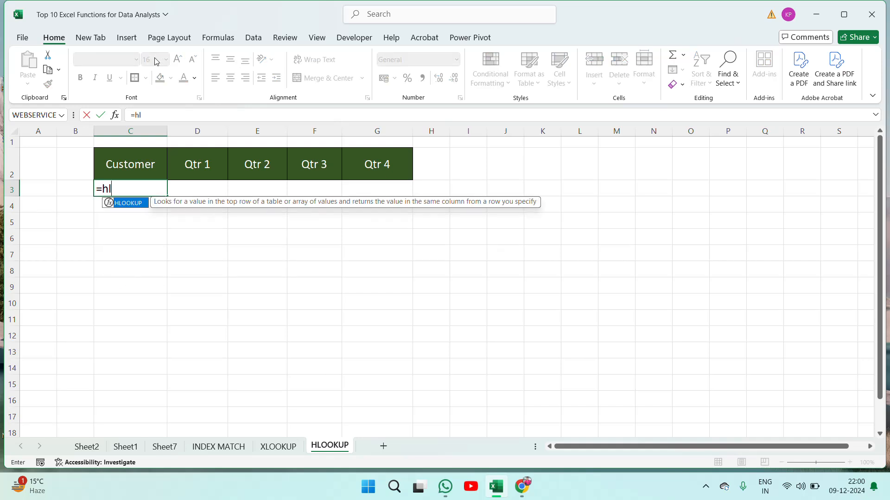
{"action": "key", "text": "Tab"}
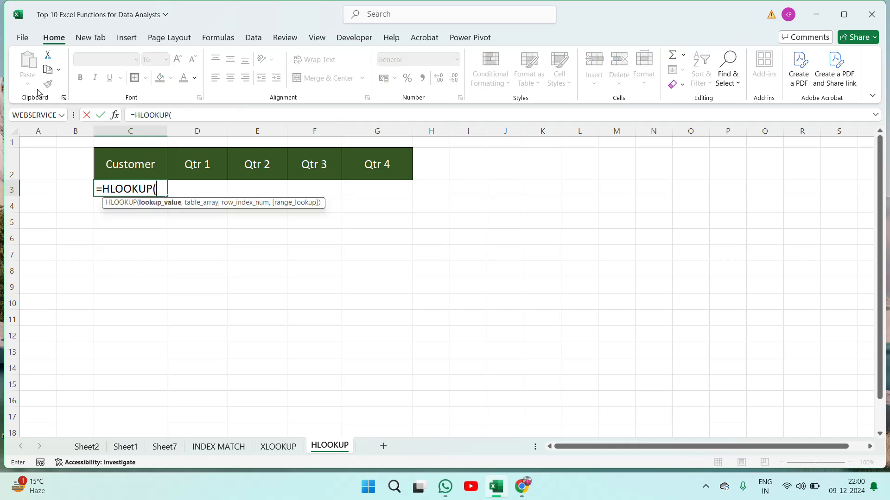
{"action": "left_click", "coordinate": [121, 174]}
{"action": "key", "text": "shift+Right"}
{"action": "key", "text": "shift+Right"}
{"action": "key", "text": "shift+Right"}
{"action": "key", "text": "shift+Right"}
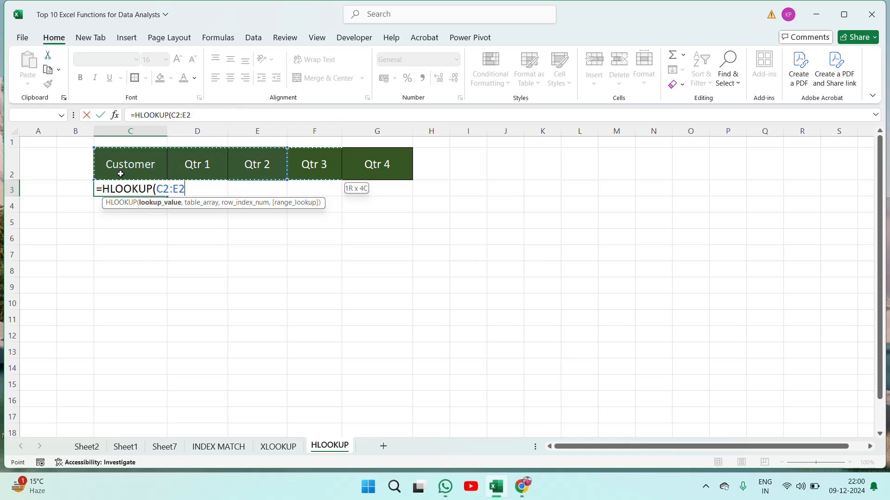
{"action": "type", "text": ","}
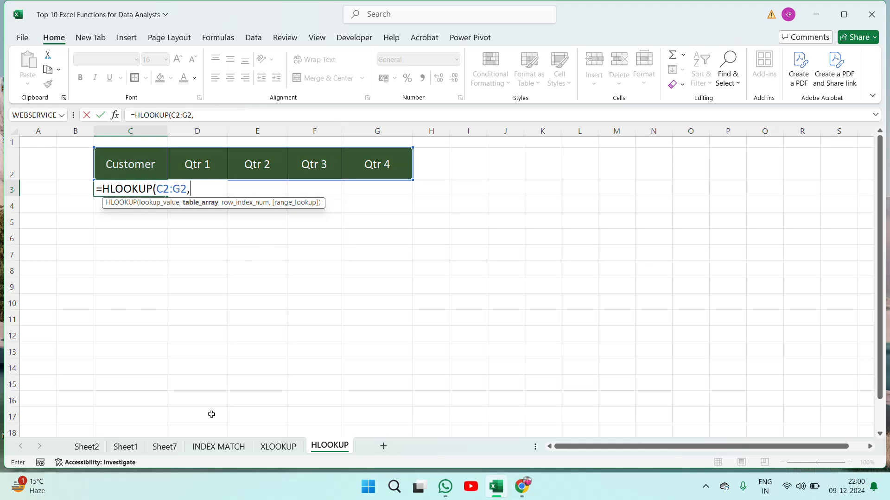
- Add the full Sheet2 table, B1:F278, as the table array of the HLOOKUP formula
{"action": "left_click", "coordinate": [92, 447]}
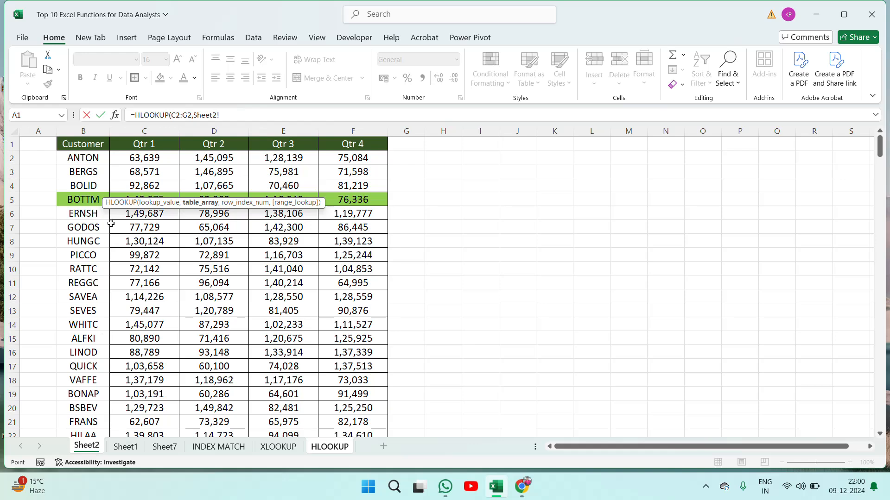
{"action": "left_click", "coordinate": [87, 144]}
{"action": "key", "text": "shift+Right"}
{"action": "key", "text": "shift+Right"}
{"action": "key", "text": "shift+Right"}
{"action": "key", "text": "shift+Right"}
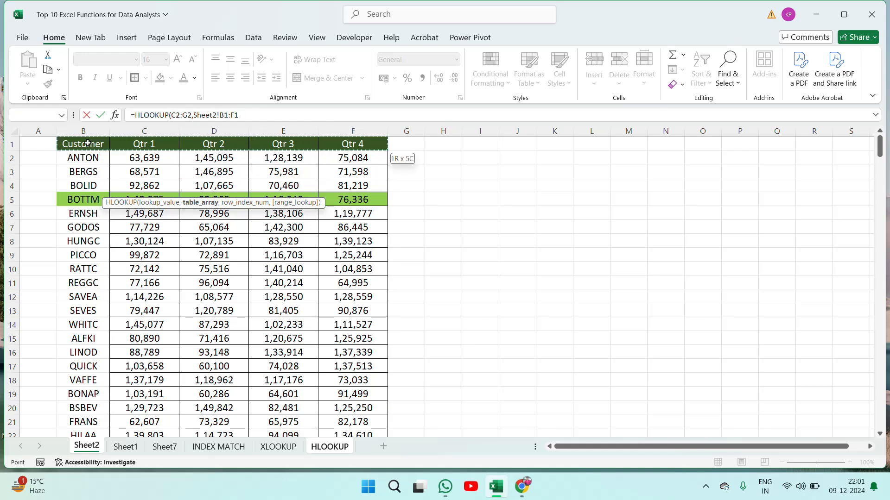
{"action": "key", "text": "ctrl+shift+Down"}
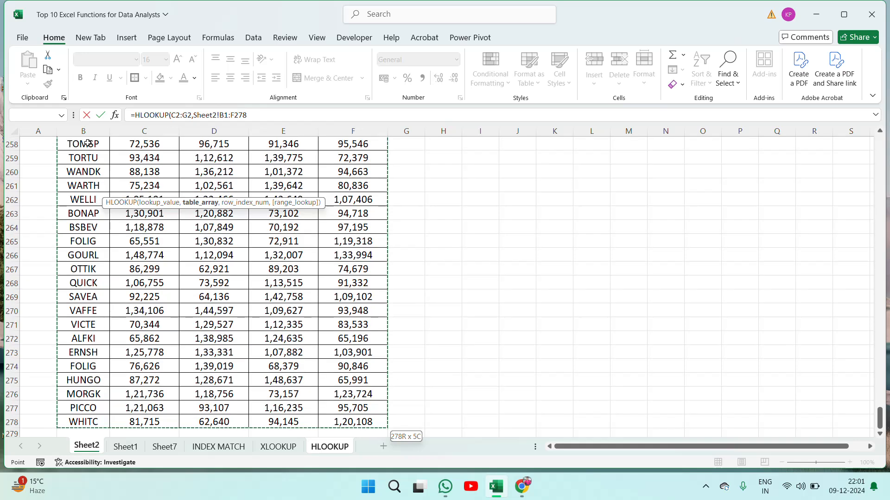
{"action": "type", "text": ","}
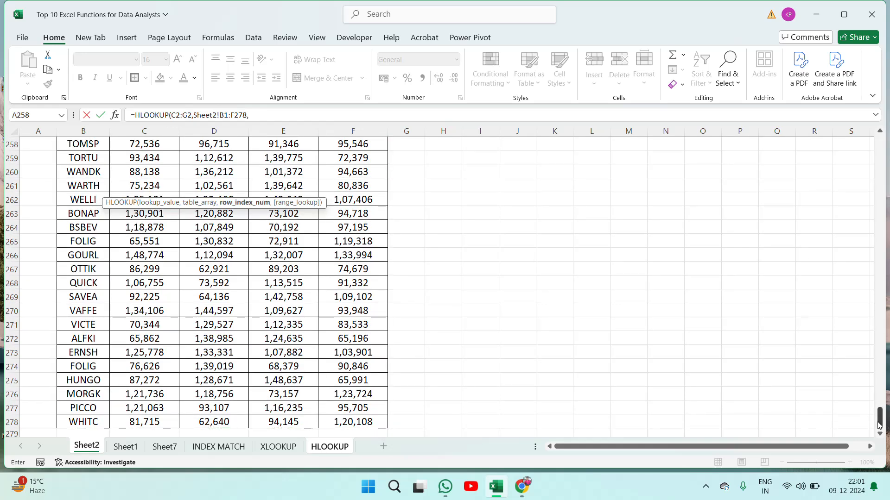
- Complete the HLOOKUP formula with row index 5 and FALSE for an exact match, and select its cell C3
{"action": "left_click_drag", "start_coordinate": [880, 420], "coordinate": [888, 122]}
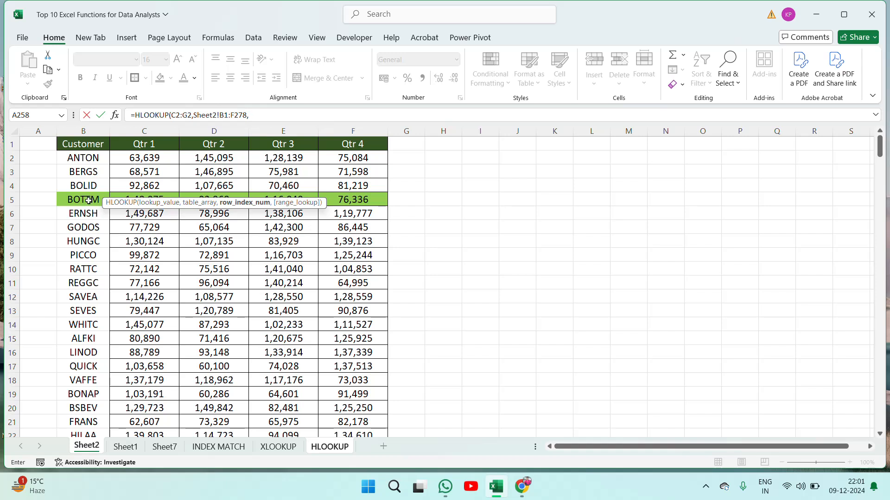
{"action": "type", "text": ","}
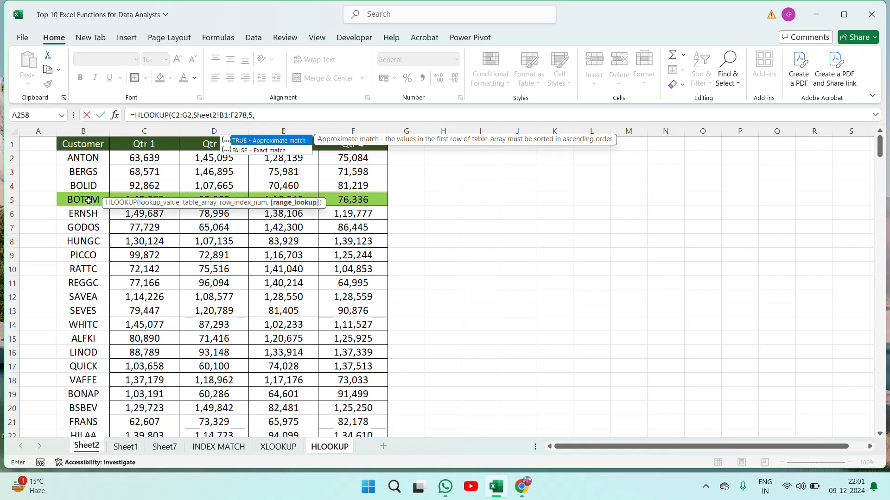
{"action": "key", "text": "Down"}
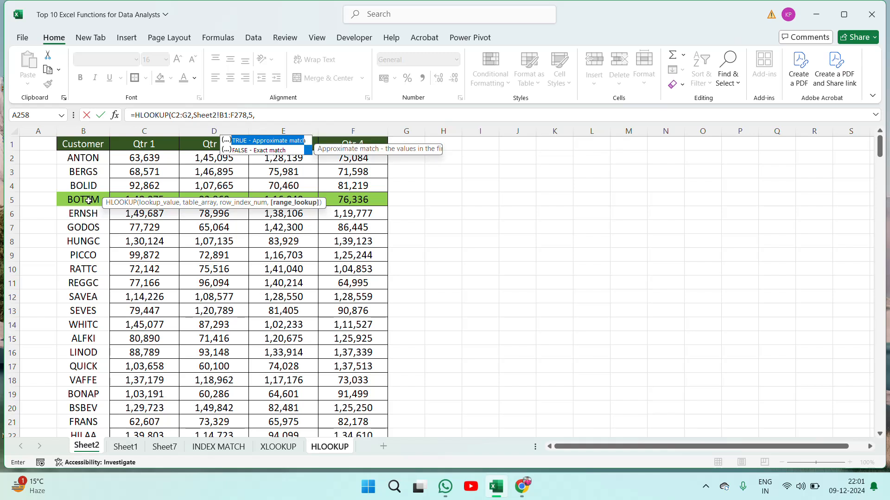
{"action": "key", "text": "Tab"}
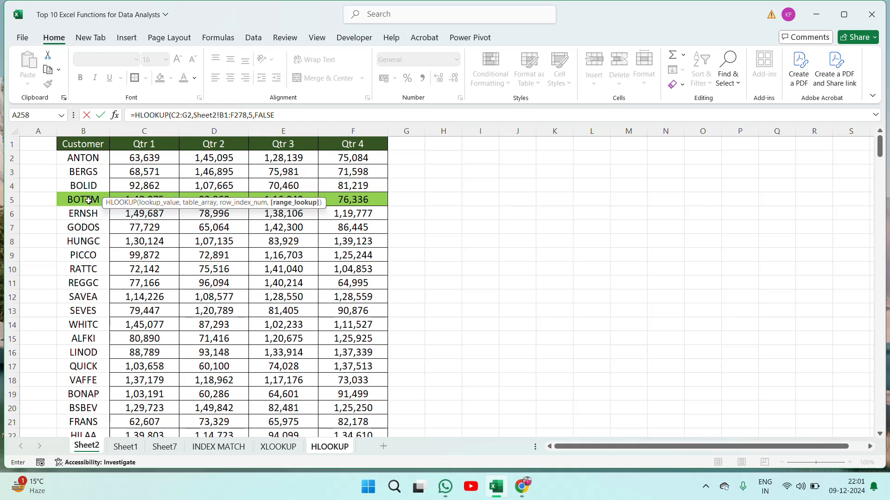
{"action": "key", "text": "Return"}
{"action": "key", "text": "Up"}
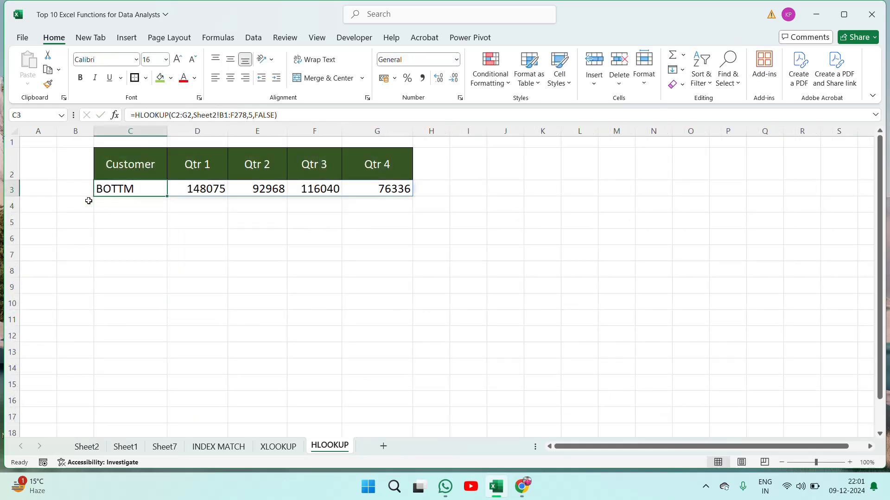
- Compare the HLOOKUP results in row 3 with the highlighted BOTTM record in Sheet2
{"action": "left_click", "coordinate": [89, 446]}
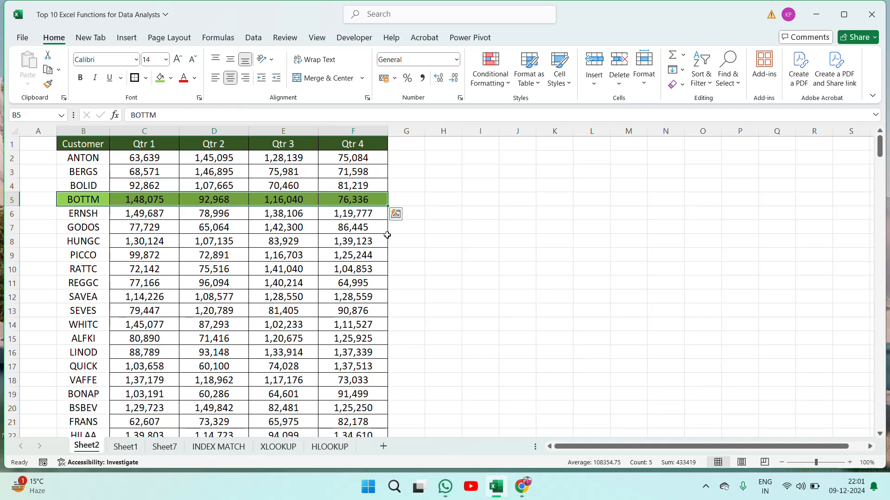
{"action": "left_click", "coordinate": [332, 445]}
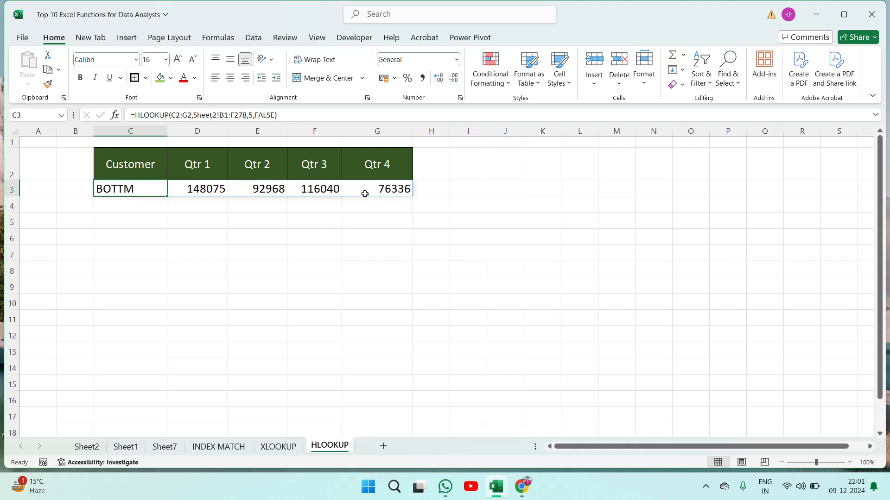
{"action": "left_click", "coordinate": [85, 452]}
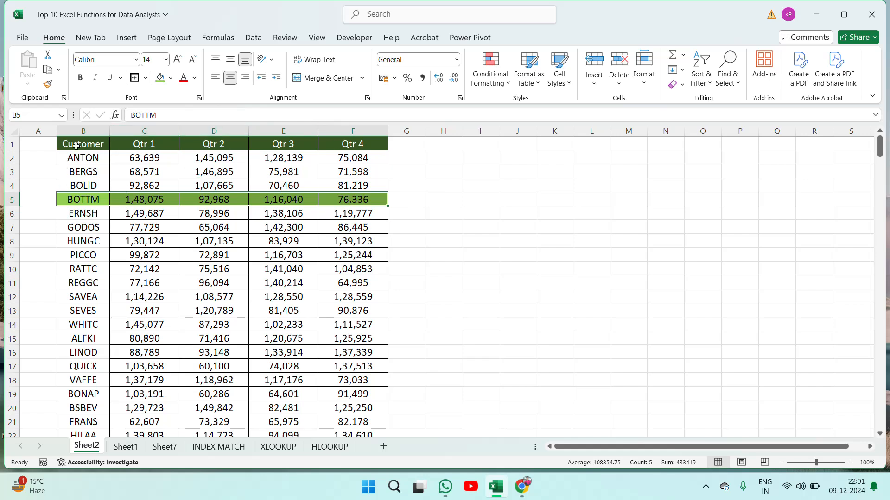
- Change the row index number of the HLOOKUP formula in cell C3 of the HLOOKUP sheet to 2
{"action": "left_click", "coordinate": [74, 237]}
{"action": "left_click", "coordinate": [92, 159]}
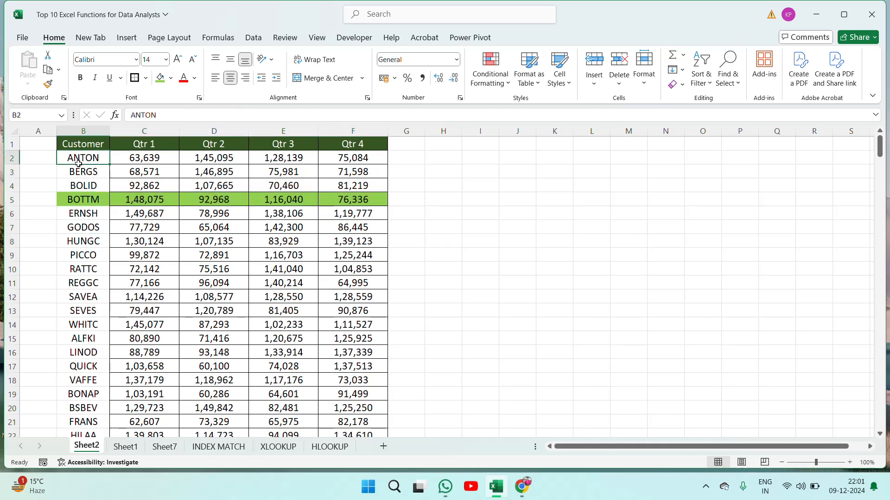
{"action": "left_click", "coordinate": [330, 446]}
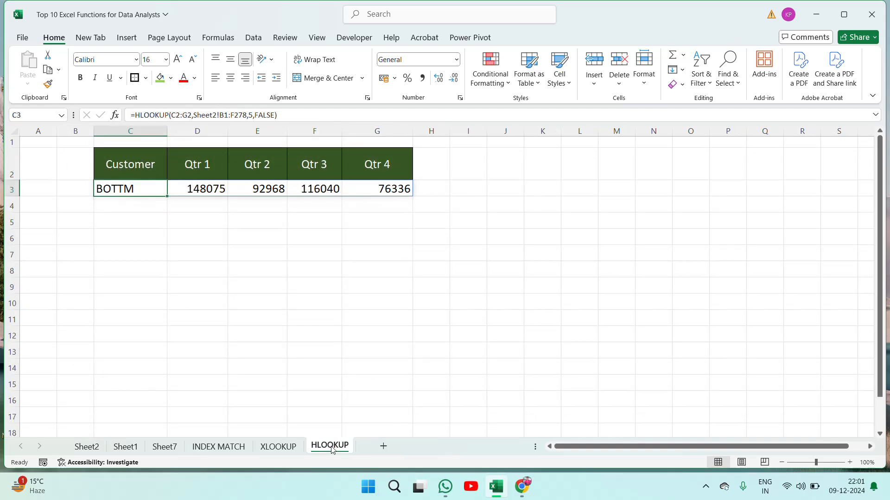
{"action": "key", "text": "F2"}
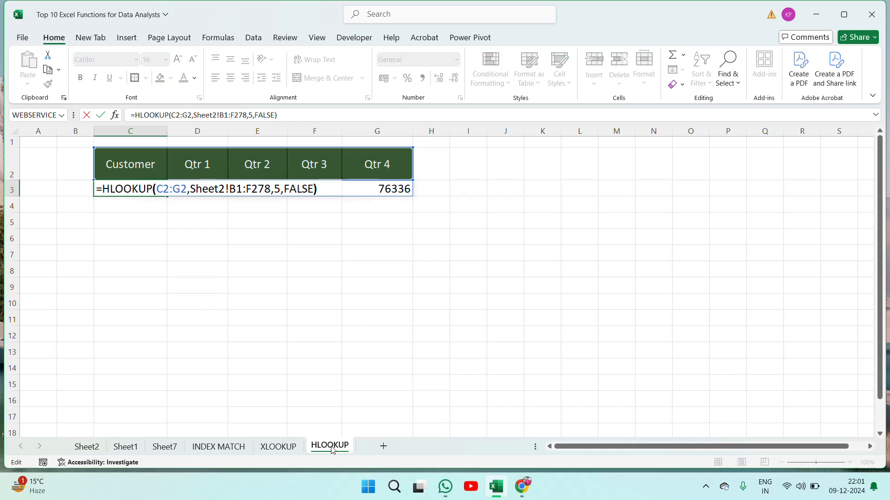
{"action": "key", "text": "Left"}
{"action": "key", "text": "Left"}
{"action": "key", "text": "Left"}
{"action": "key", "text": "Left"}
{"action": "key", "text": "Left"}
{"action": "key", "text": "Left"}
{"action": "key", "text": "Left"}
{"action": "key", "text": "shift+Left"}
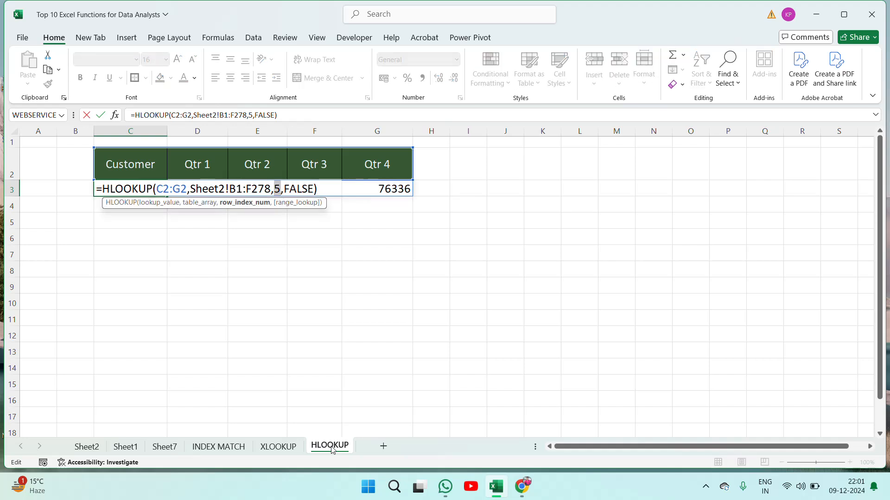
{"action": "type", "text": "2"}
{"action": "key", "text": "Return"}
{"action": "key", "text": "Up"}
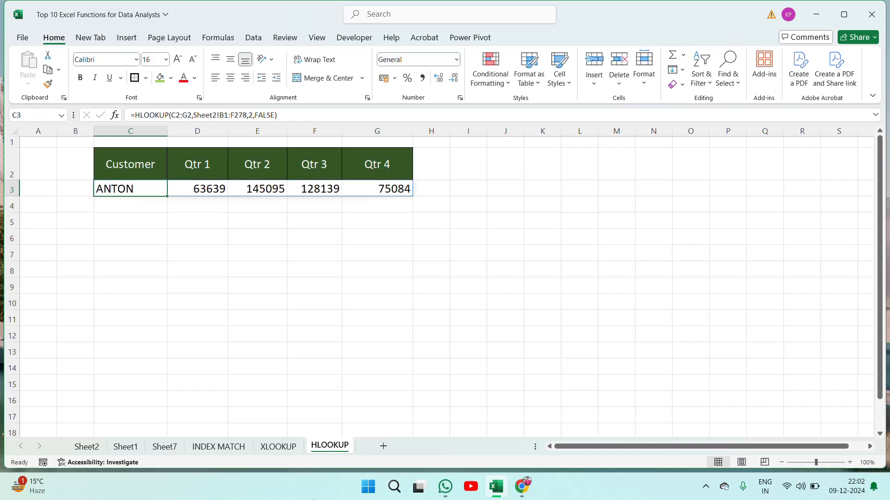
- Compare the HLOOKUP results in row 3 with the ANTON record in row 2 of Sheet2
{"action": "left_click", "coordinate": [92, 447]}
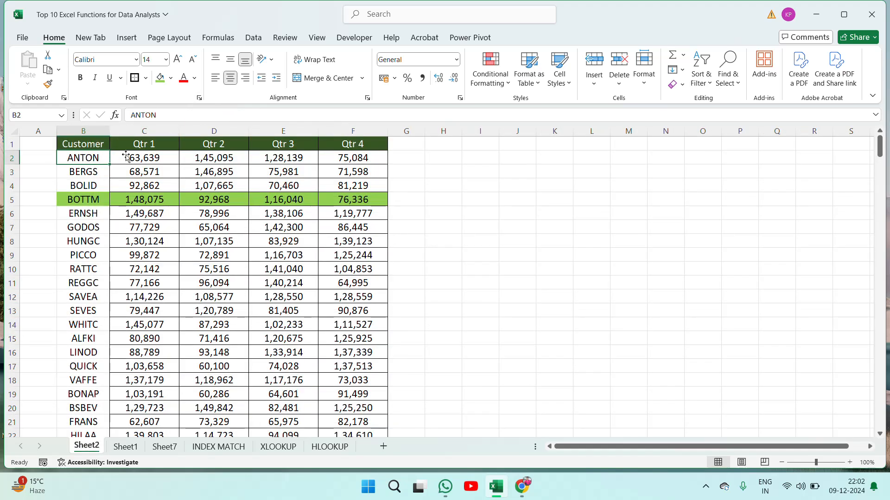
{"action": "left_click", "coordinate": [344, 448]}
{"action": "left_click", "coordinate": [292, 189]}
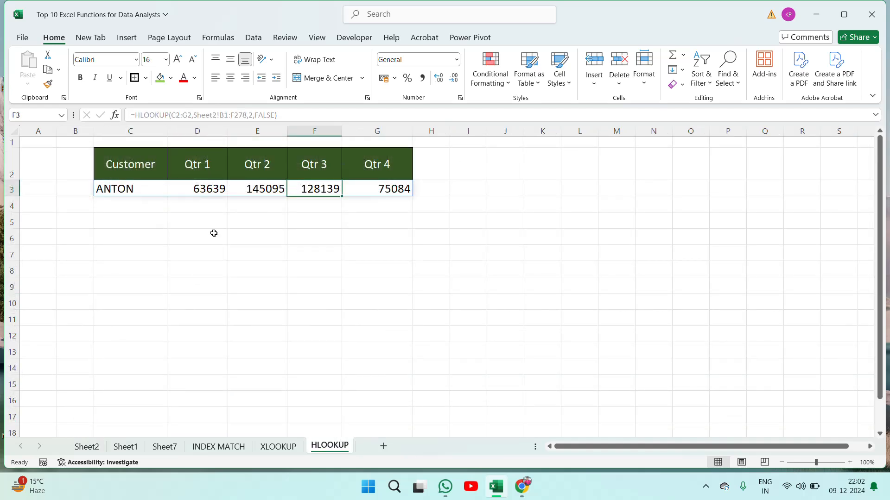
{"action": "left_click", "coordinate": [87, 447]}
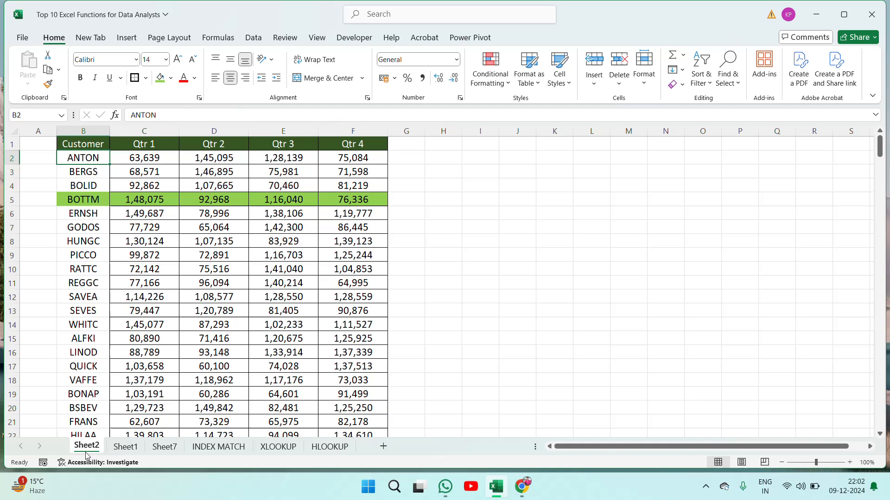
- Select the IF entry in Sheet1's function list and delete the blank Sheet7
{"action": "left_click", "coordinate": [126, 447]}
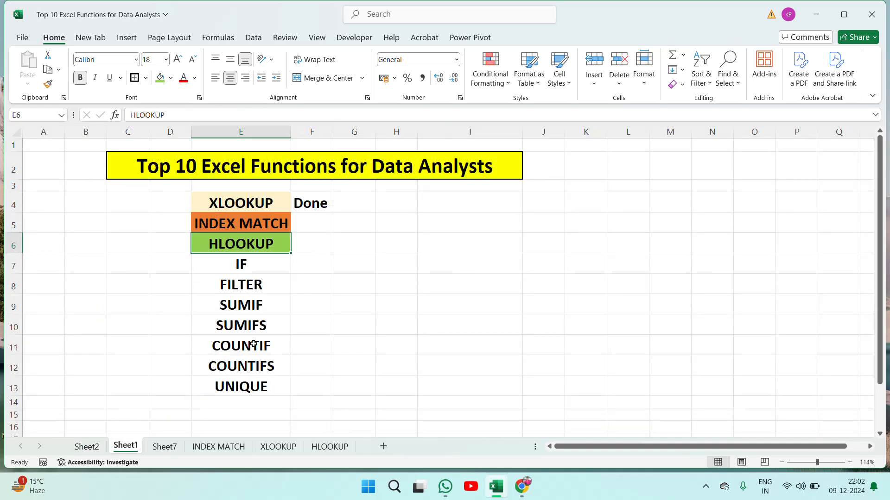
{"action": "left_click", "coordinate": [251, 263]}
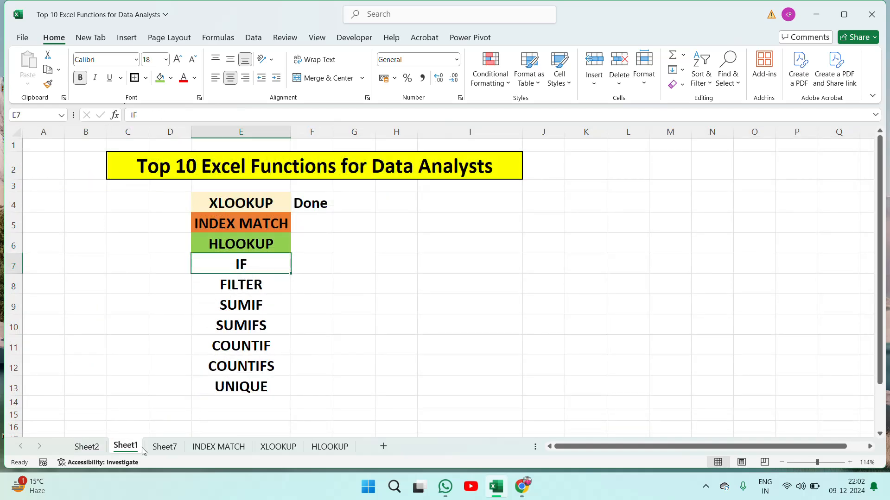
{"action": "left_click", "coordinate": [164, 447]}
{"action": "right_click", "coordinate": [164, 447]}
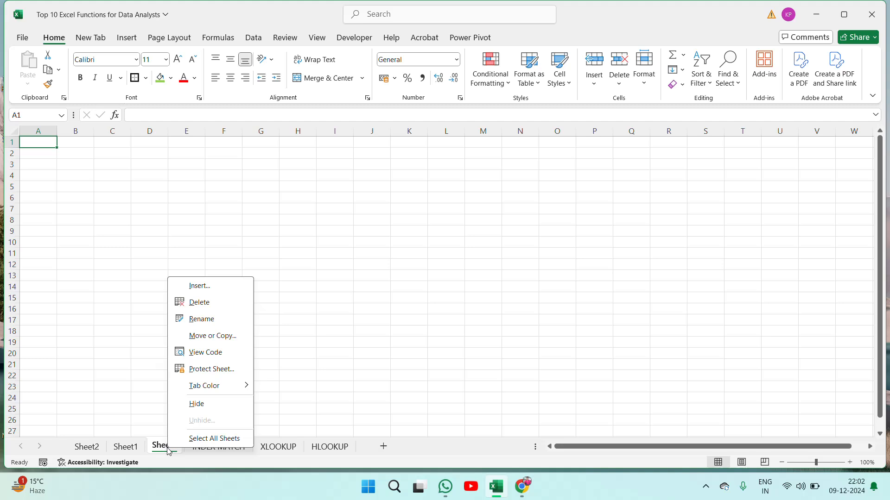
{"action": "left_click", "coordinate": [222, 305]}
{"action": "left_click", "coordinate": [137, 210]}
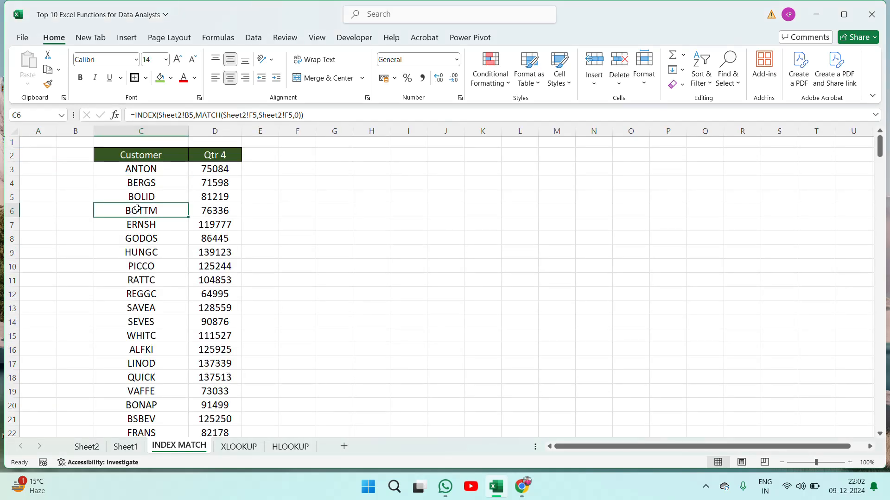
{"action": "key", "text": "ctrl+Up"}
{"action": "key", "text": "ctrl+Up"}
{"action": "key", "text": "Down"}
{"action": "key", "text": "Down"}
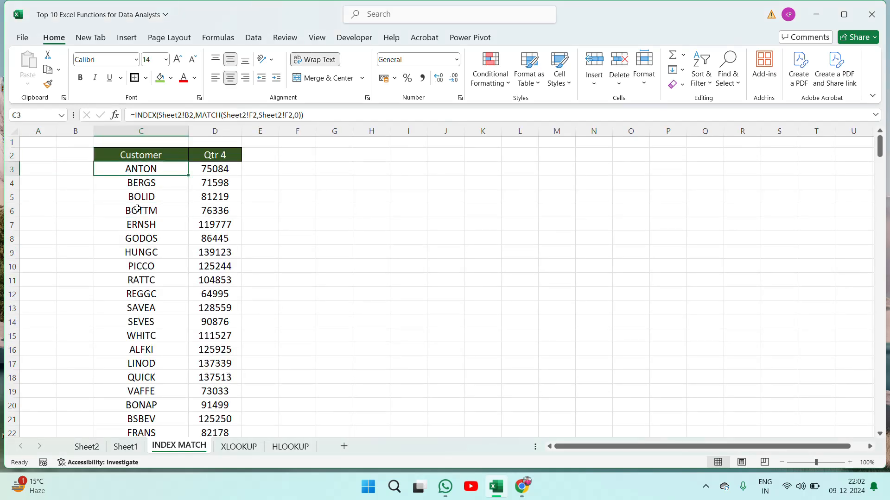
- Add a new worksheet after the INDEX MATCH sheet and rename it IF
{"action": "left_click", "coordinate": [344, 447]}
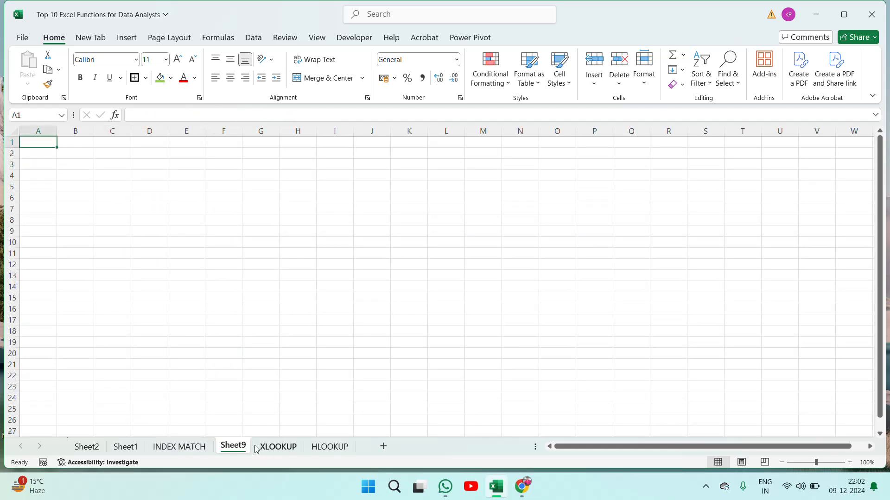
{"action": "right_click", "coordinate": [235, 446]}
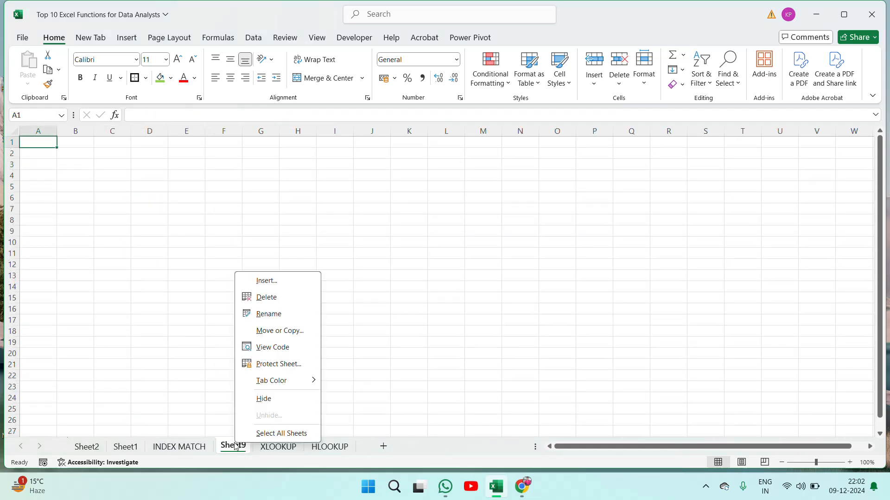
{"action": "left_click", "coordinate": [281, 315]}
{"action": "type", "text": "IF"}
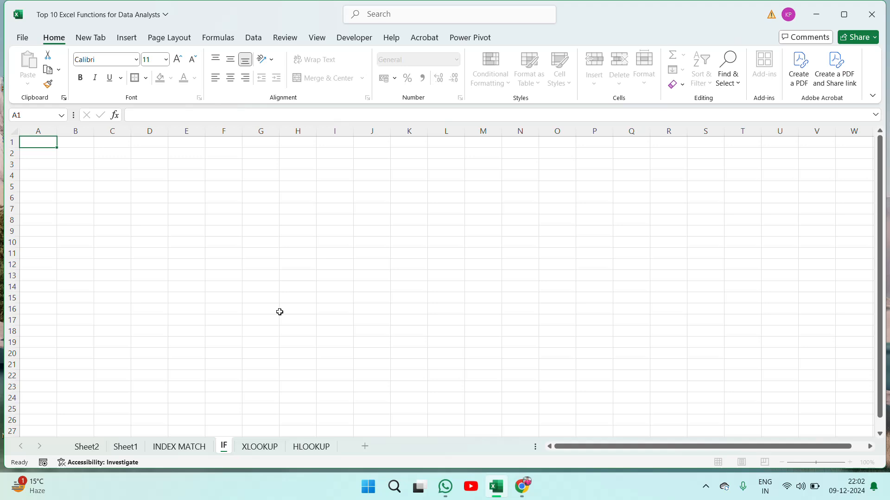
{"action": "key", "text": "Return"}
- Enter the header "Name of Student" in cell D2 and fit column D's width to the text
{"action": "key", "text": "Right"}
{"action": "key", "text": "Right"}
{"action": "key", "text": "Right"}
{"action": "key", "text": "Down"}
{"action": "key", "text": "Down"}
{"action": "key", "text": "Left"}
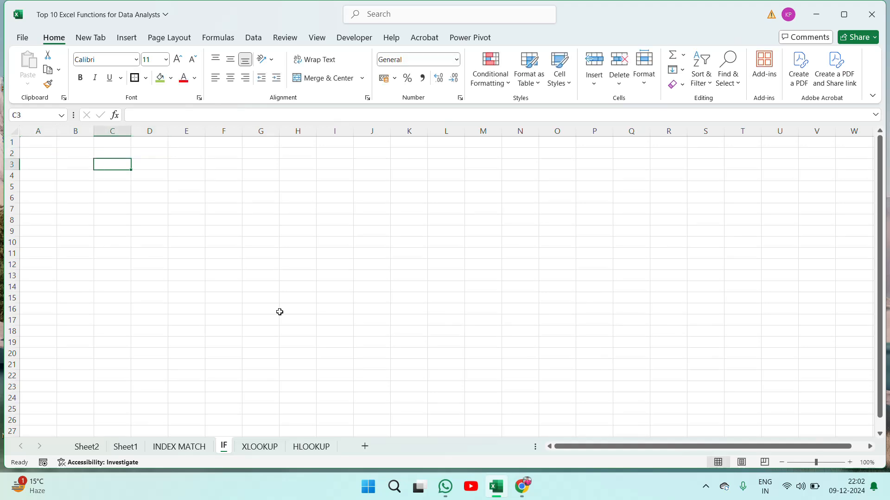
{"action": "key", "text": "Right"}
{"action": "key", "text": "Up"}
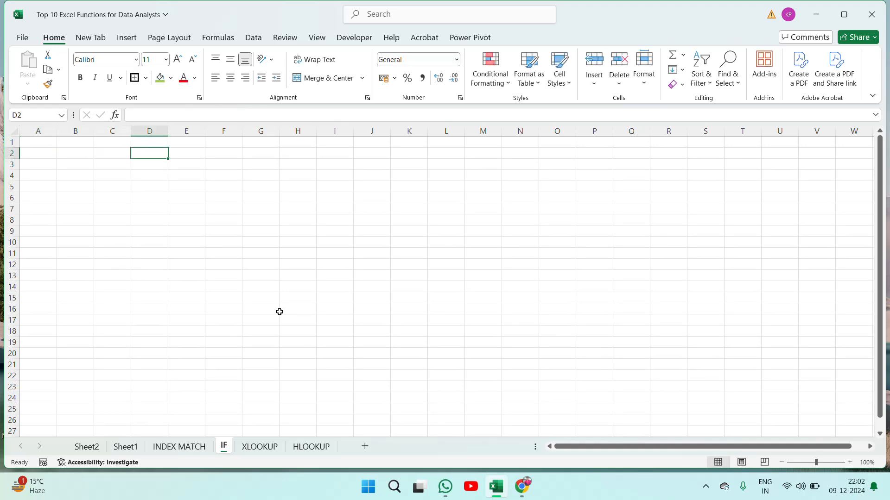
{"action": "type", "text": "Name"}
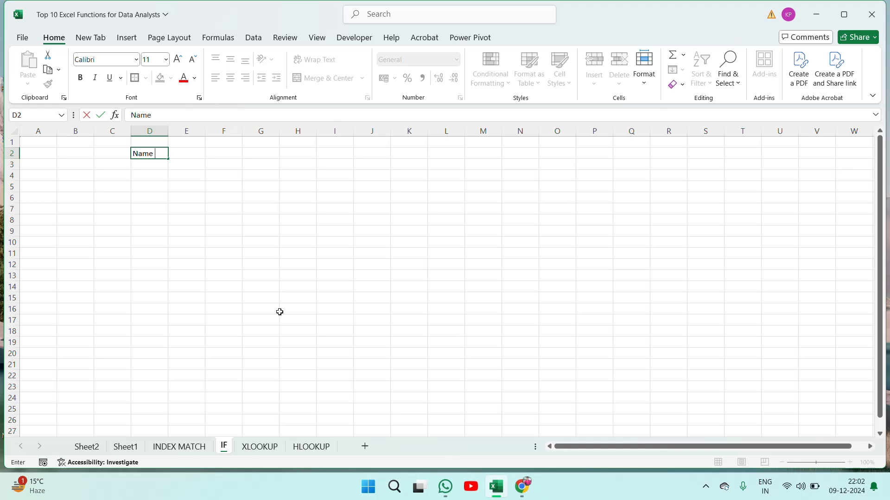
{"action": "type", "text": " of Student"}
{"action": "key", "text": "ctrl+Return"}
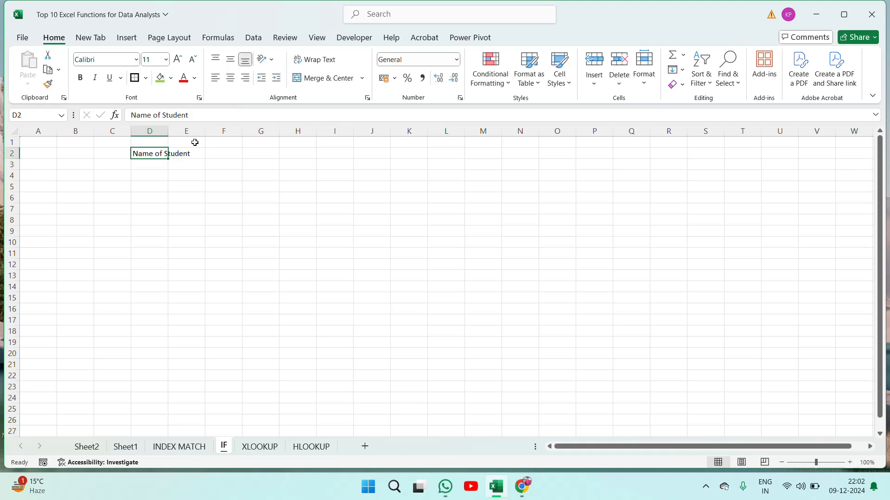
{"action": "double_click", "coordinate": [169, 126]}
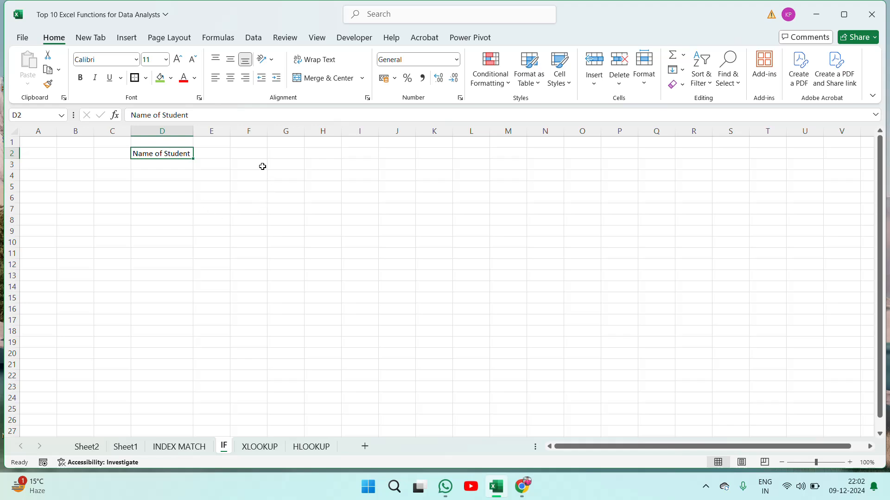
- Enter the header "Marks" in cell E2, beside the student name header
{"action": "left_click", "coordinate": [236, 152]}
{"action": "key", "text": "Left"}
{"action": "type", "text": "Ma"}
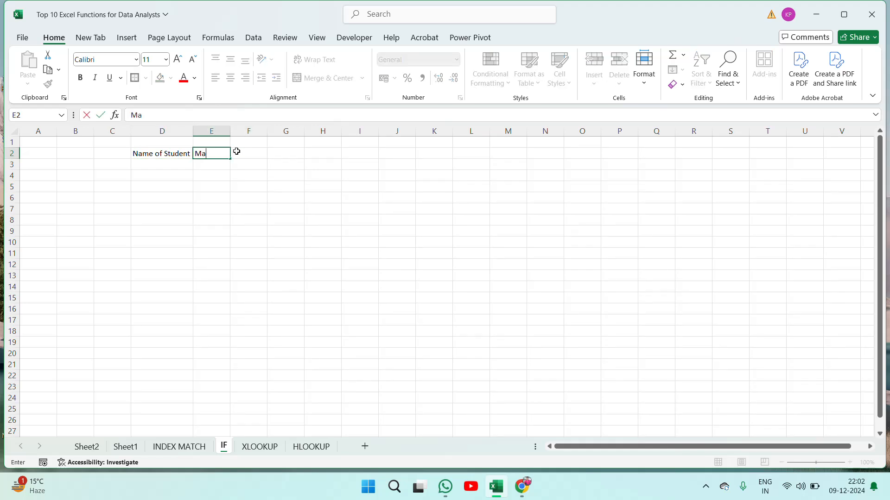
{"action": "type", "text": "rks"}
{"action": "key", "text": "Return"}
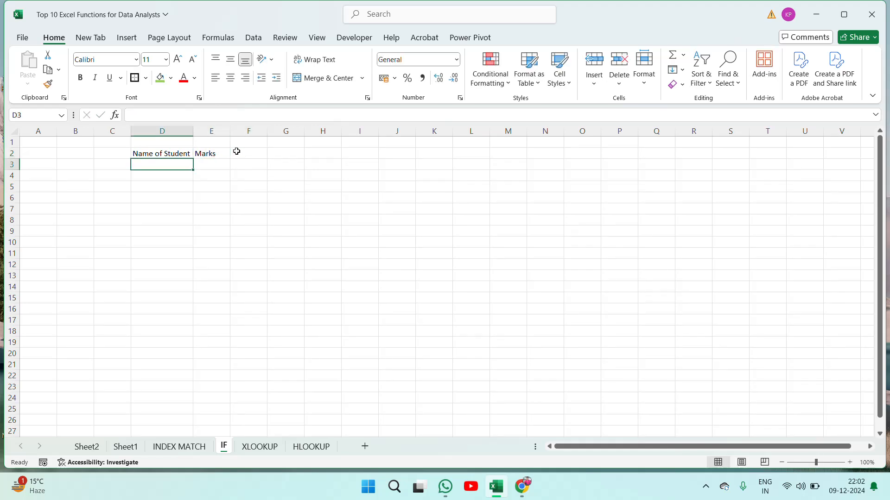
- Fill cells D3 to D7 with five students' first names
{"action": "type", "text": "Ramesh"}
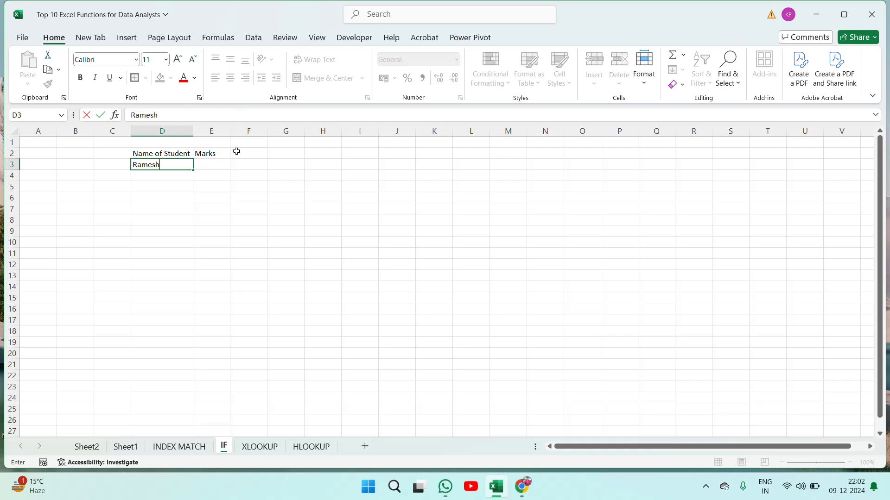
{"action": "key", "text": "Return"}
{"action": "type", "text": "Suresh"}
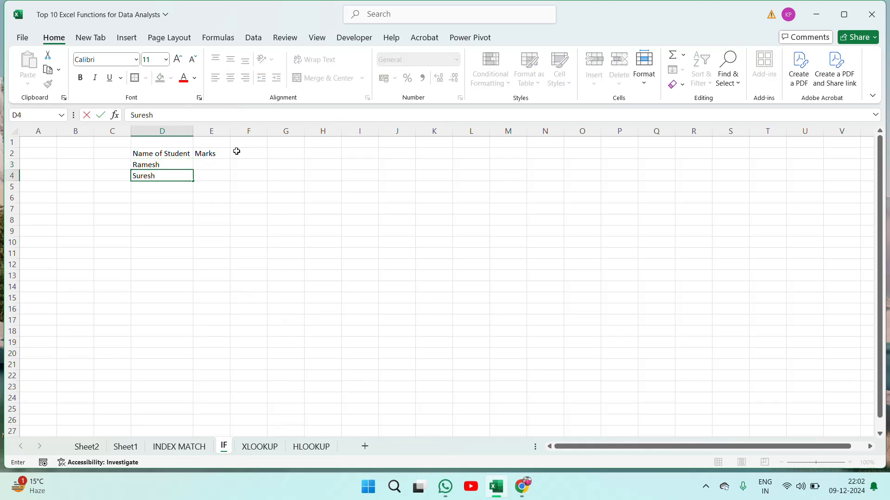
{"action": "key", "text": "Return"}
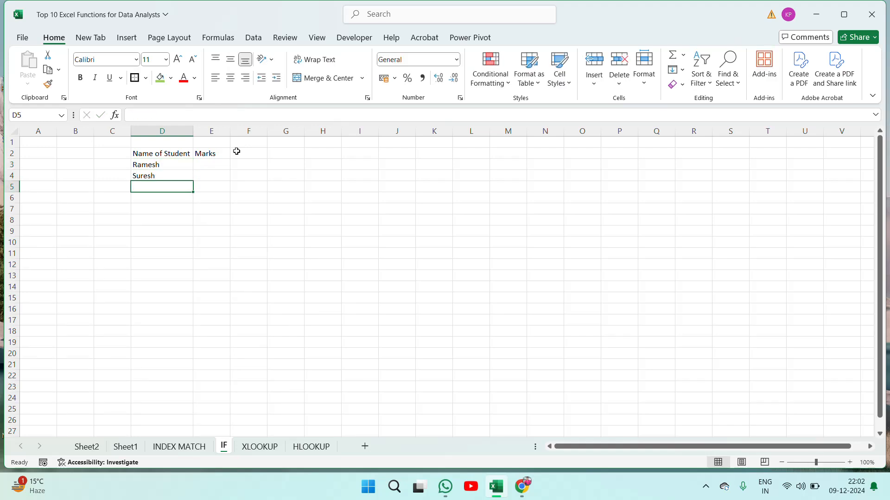
{"action": "type", "text": "Manish"}
{"action": "key", "text": "Return"}
{"action": "type", "text": "Ra"}
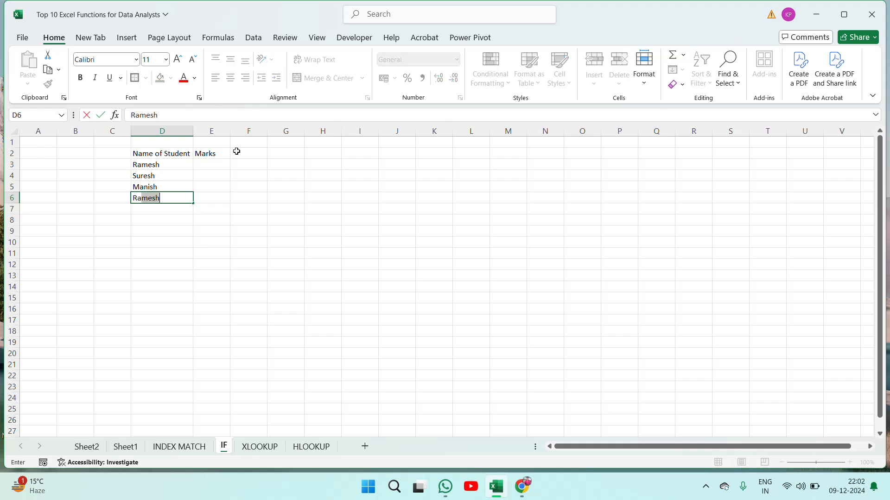
{"action": "type", "text": "jesh"}
{"action": "key", "text": "Return"}
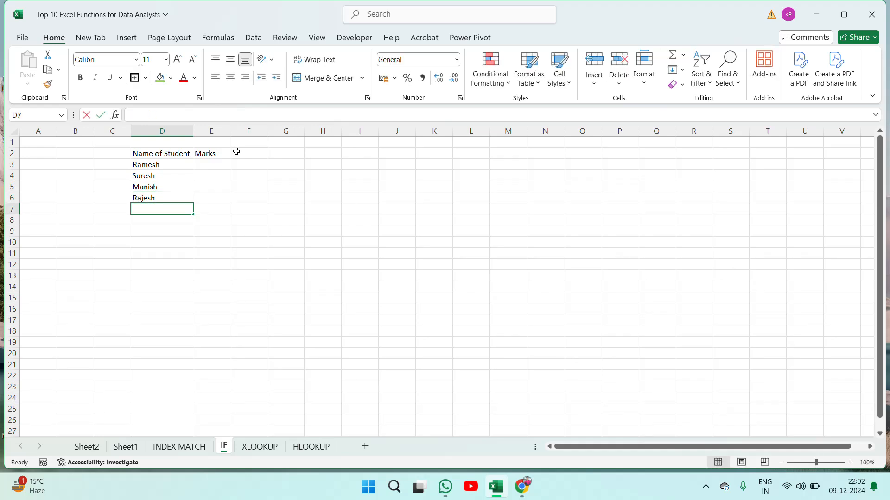
{"action": "type", "text": "Kamlesh"}
{"action": "key", "text": "Return"}
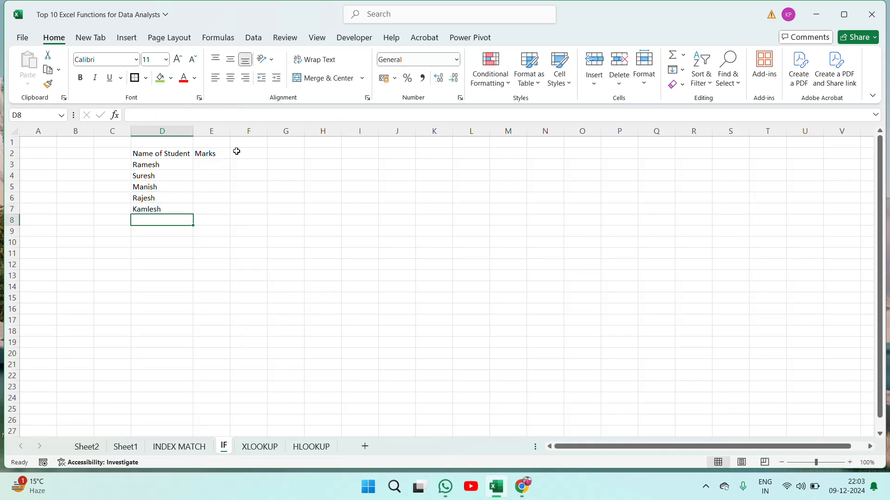
- Fill cells D8 to D10 with three more students' first names
{"action": "type", "text": "Manoj"}
{"action": "key", "text": "Return"}
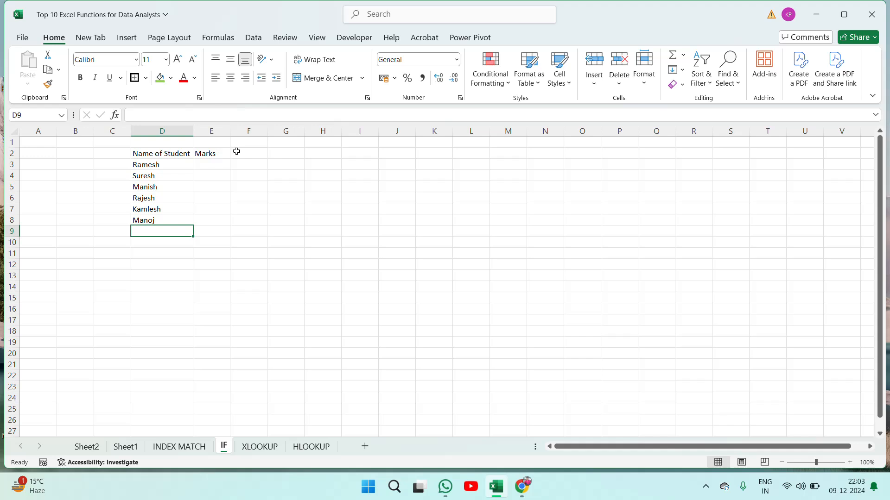
{"action": "type", "text": "Rahul"}
{"action": "key", "text": "Return"}
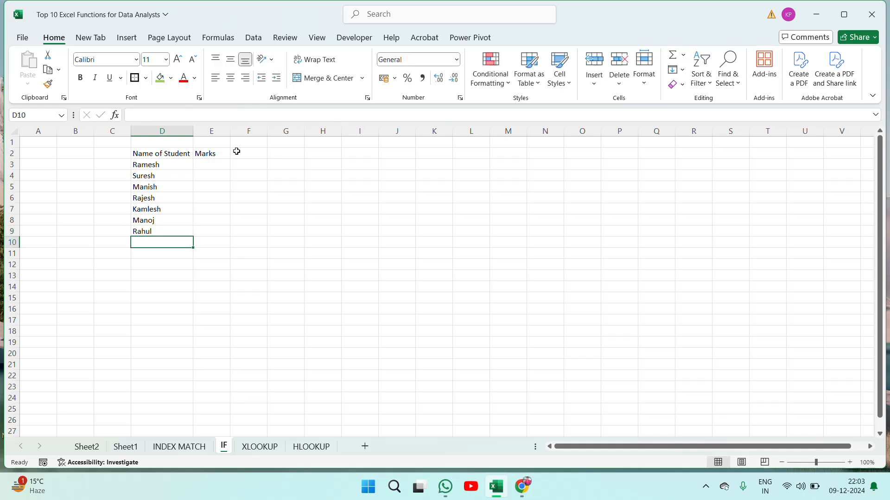
{"action": "type", "text": "Neeta"}
{"action": "key", "text": "Return"}
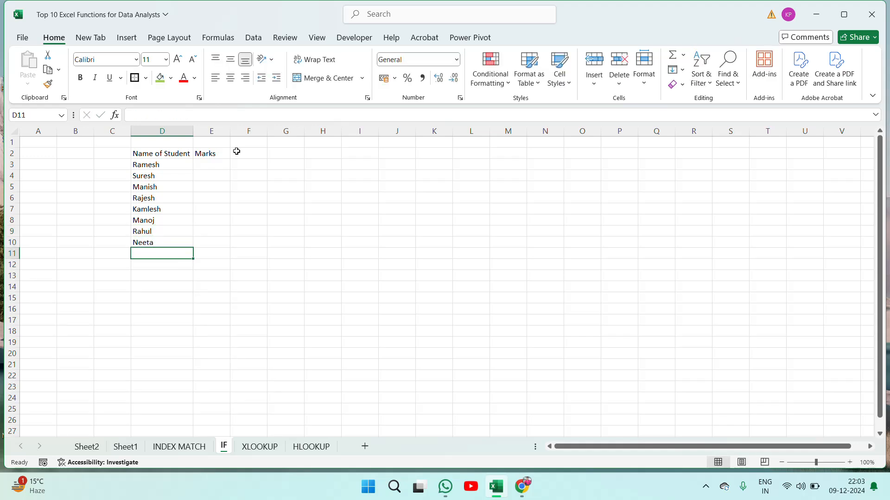
- Enter another student's first name in cell D11 and correct its spelling
{"action": "type", "text": "Reet"}
{"action": "key", "text": "ctrl+Return"}
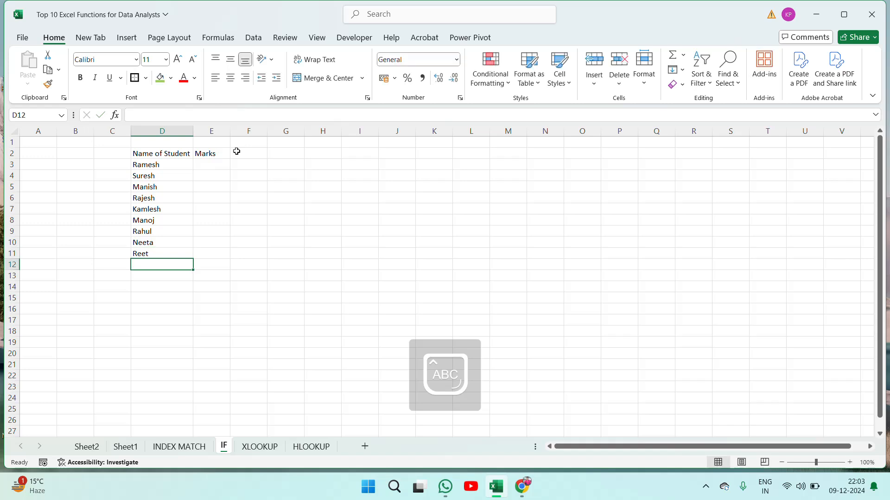
{"action": "key", "text": "F2"}
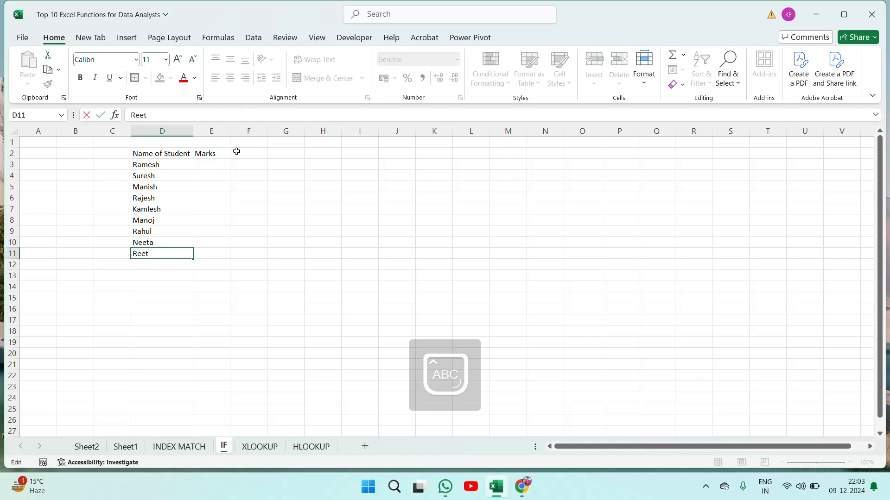
{"action": "key", "text": "BackSpace"}
{"action": "key", "text": "Caps_Lock"}
{"action": "key", "text": "Return"}
- Fill cells D12 and D13 with two more students' first names
{"action": "type", "text": "Teen"}
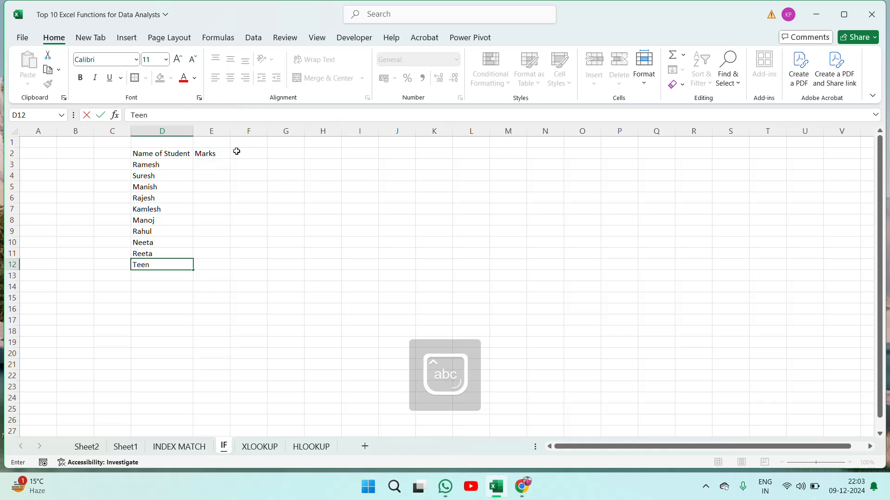
{"action": "type", "text": "a"}
{"action": "key", "text": "Return"}
{"action": "type", "text": "Mee"}
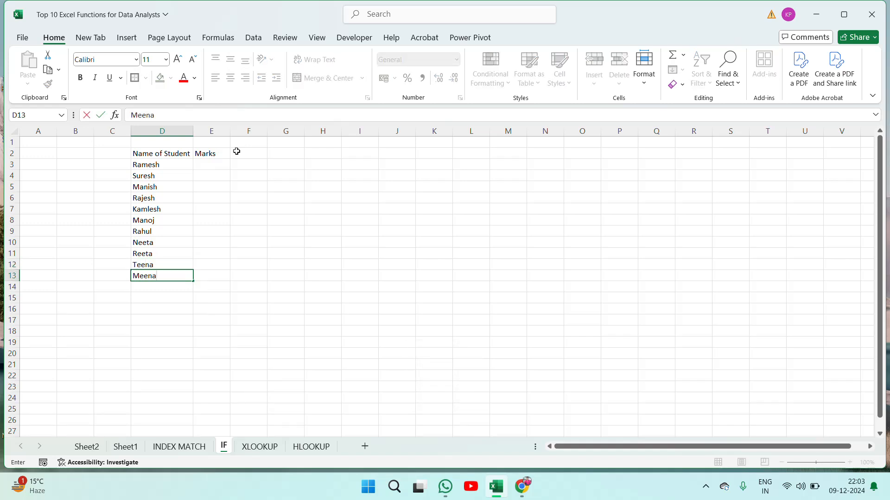
{"action": "key", "text": "Return"}
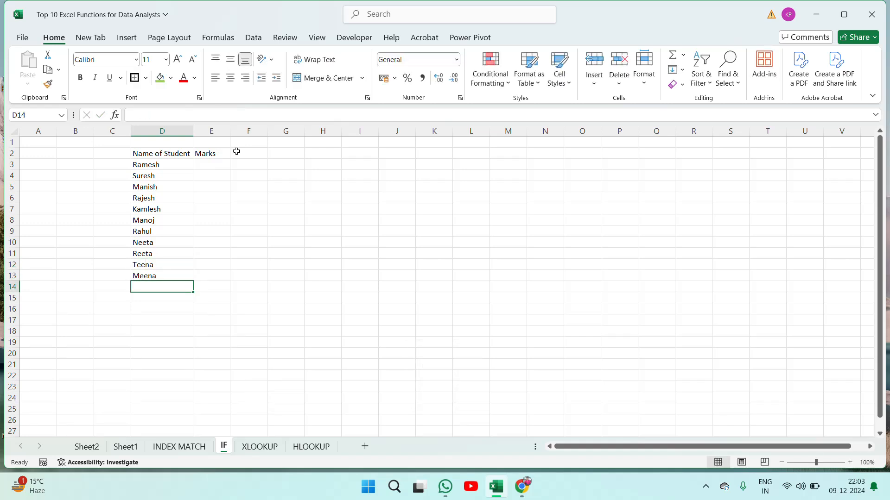
- Complete the student list by entering three first names in cells D14 to D16
{"action": "type", "text": "Anuj"}
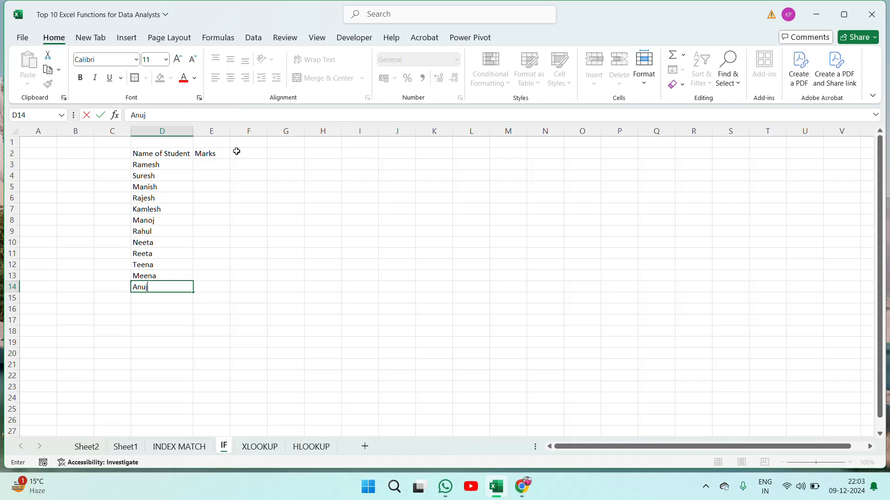
{"action": "key", "text": "Return"}
{"action": "type", "text": "Rak"}
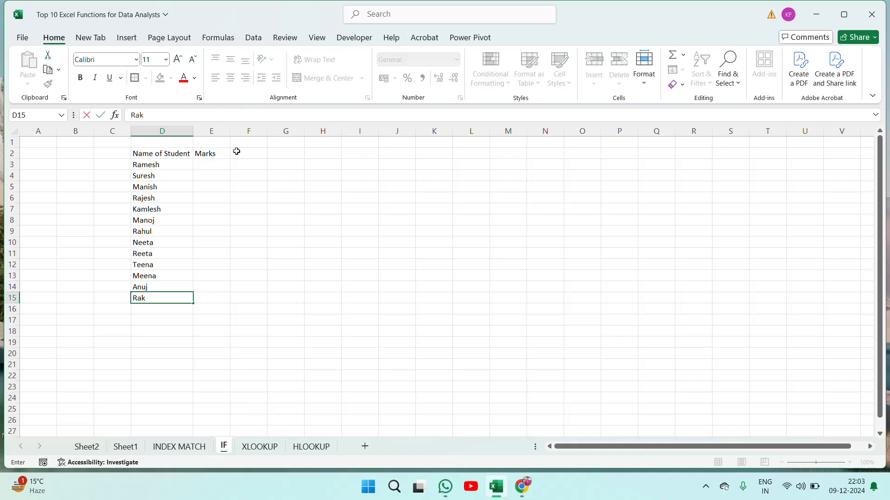
{"action": "type", "text": "esh"}
{"action": "key", "text": "Return"}
{"action": "type", "text": "Moha"}
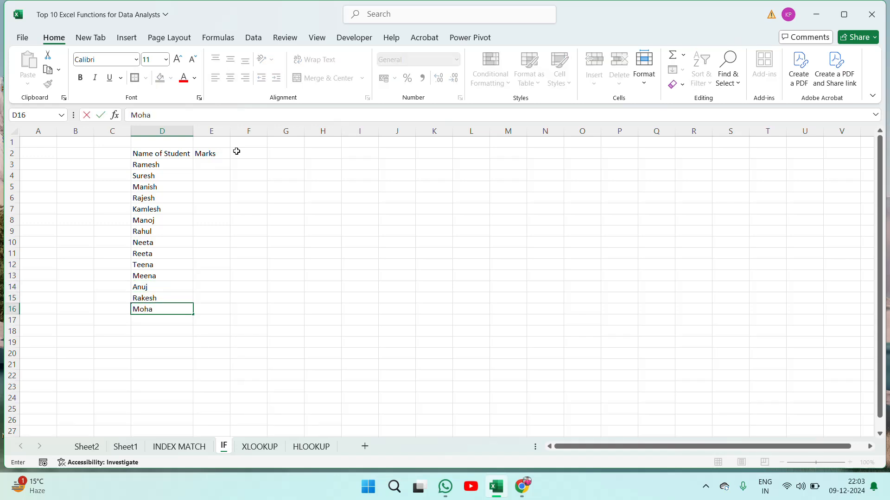
{"action": "type", "text": "n"}
{"action": "key", "text": "Return"}
{"action": "key", "text": "Up"}
{"action": "key", "text": "Up"}
{"action": "key", "text": "Up"}
{"action": "key", "text": "Up"}
{"action": "key", "text": "Up"}
{"action": "key", "text": "Up"}
{"action": "key", "text": "Up"}
{"action": "key", "text": "Up"}
{"action": "key", "text": "Up"}
{"action": "key", "text": "Up"}
{"action": "key", "text": "Up"}
{"action": "key", "text": "Up"}
{"action": "key", "text": "Up"}
{"action": "key", "text": "Up"}
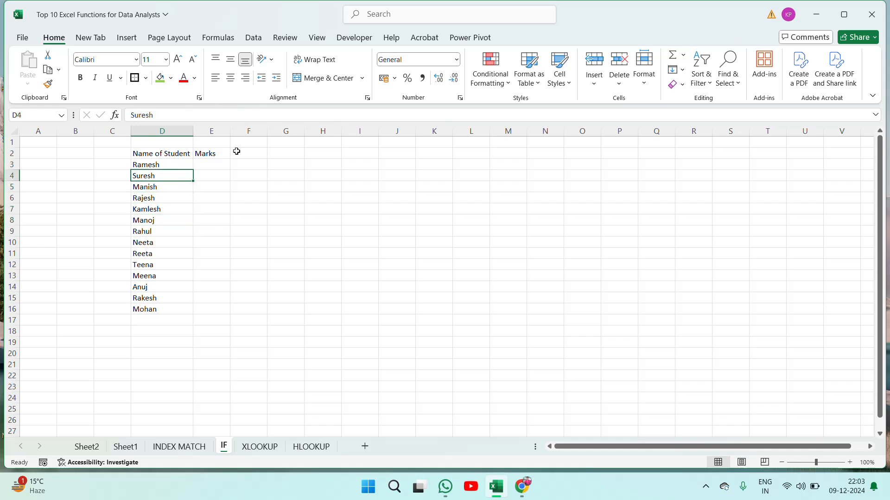
{"action": "key", "text": "ctrl+shift+Down"}
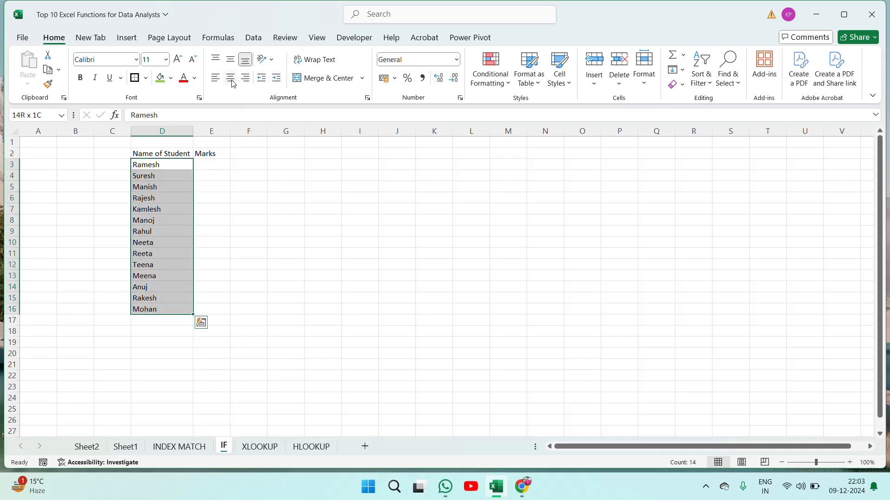
- Enter the formula =RANDBETWEEN(30,90) in cell E3 to generate the first student's marks
{"action": "left_click", "coordinate": [220, 165]}
{"action": "type", "text": "="}
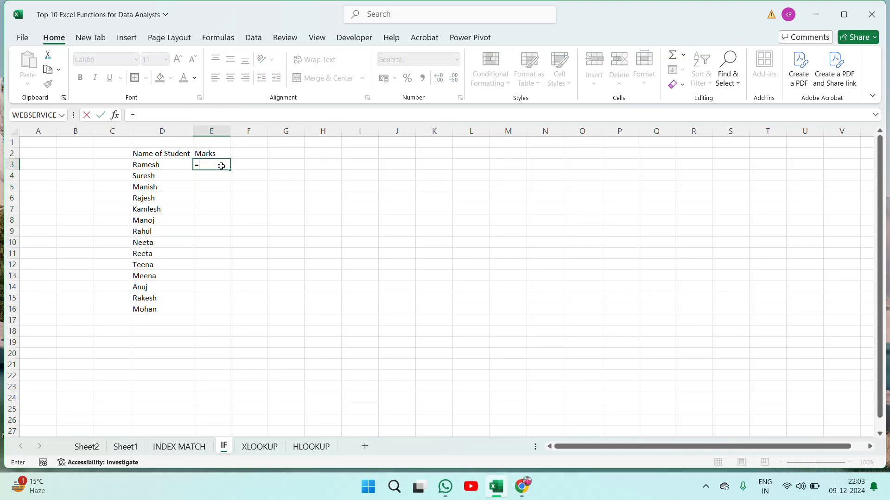
{"action": "type", "text": "rand"}
{"action": "key", "text": "Down"}
{"action": "key", "text": "Down"}
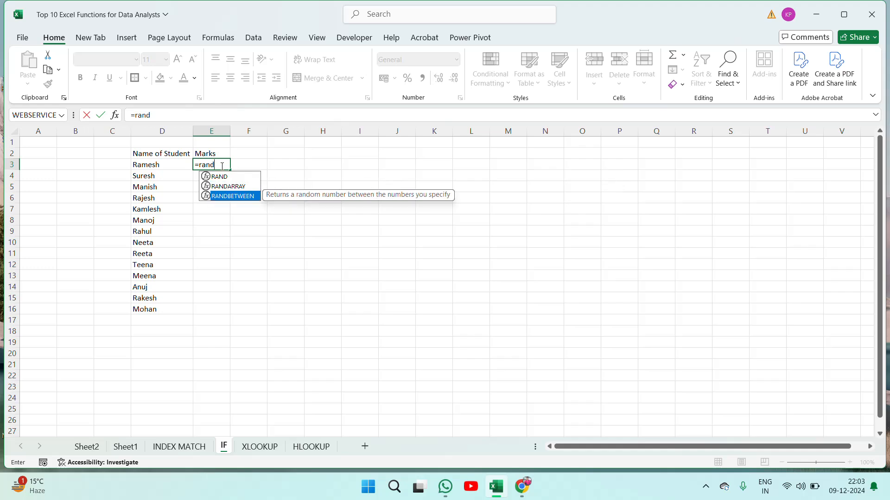
{"action": "key", "text": "Tab"}
{"action": "type", "text": "30,"}
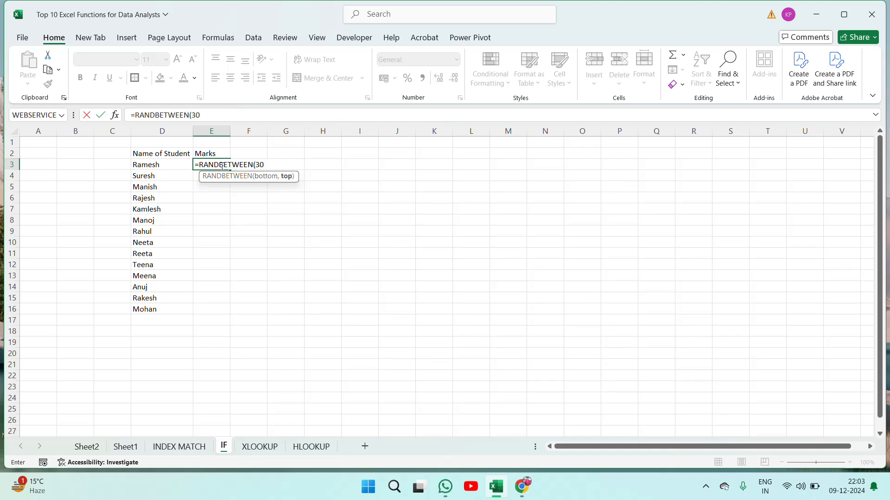
{"action": "type", "text": "90"}
{"action": "key", "text": "Return"}
- Copy the random marks formula from E3 down the Marks column to the last student in row 16
{"action": "key", "text": "Up"}
{"action": "key", "text": "ctrl+c"}
{"action": "key", "text": "Left"}
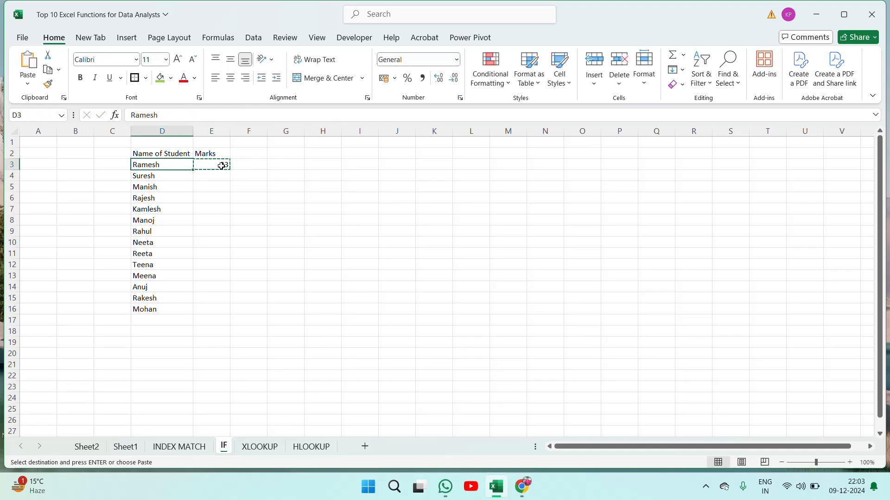
{"action": "key", "text": "ctrl+Down"}
{"action": "key", "text": "Right"}
{"action": "key", "text": "ctrl+shift+Up"}
{"action": "key", "text": "ctrl+v"}
{"action": "key", "text": "Escape"}
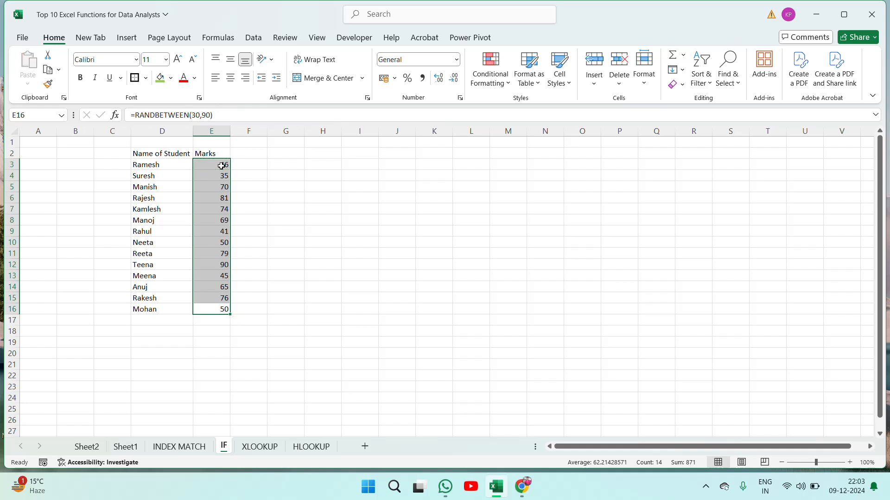
- Centre the contents of the whole student marks table, D2 to E16
{"action": "key", "text": "Left"}
{"action": "key", "text": "Up"}
{"action": "key", "text": "ctrl+Up"}
{"action": "key", "text": "ctrl+a"}
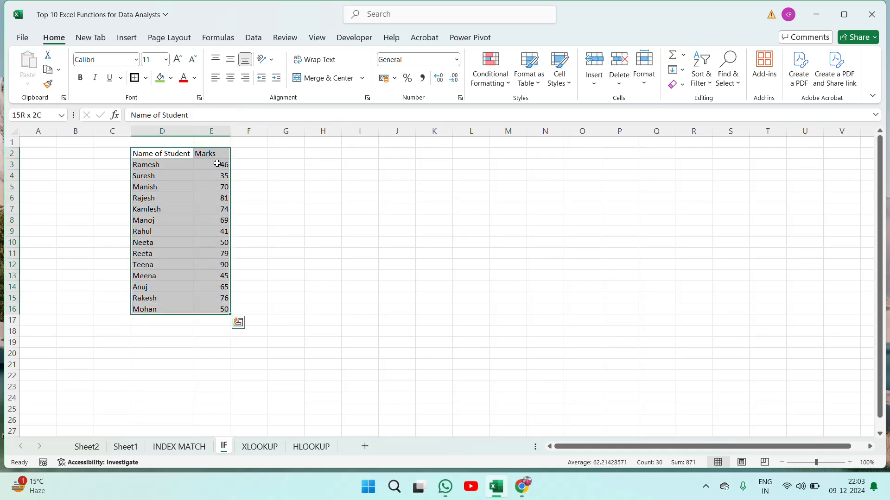
{"action": "left_click", "coordinate": [231, 78]}
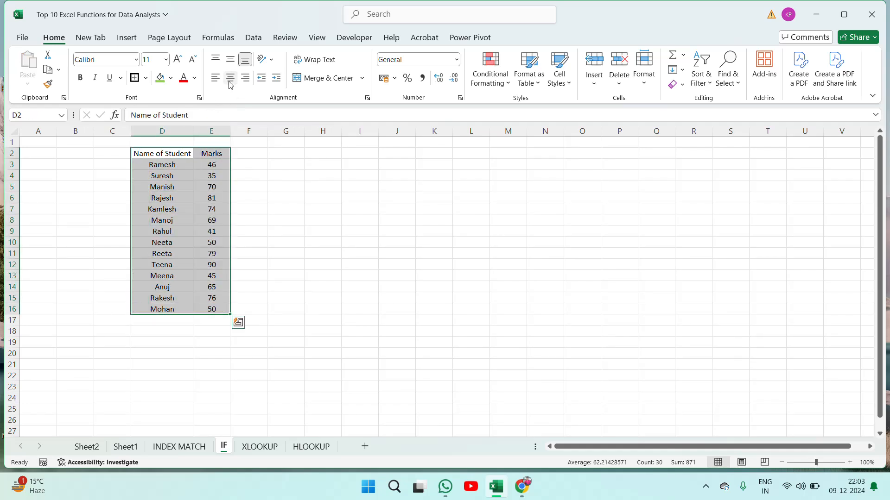
- Set the table's font size to 16 and fit column D's width to its text
{"action": "left_click", "coordinate": [154, 61]}
{"action": "type", "text": "16"}
{"action": "key", "text": "Return"}
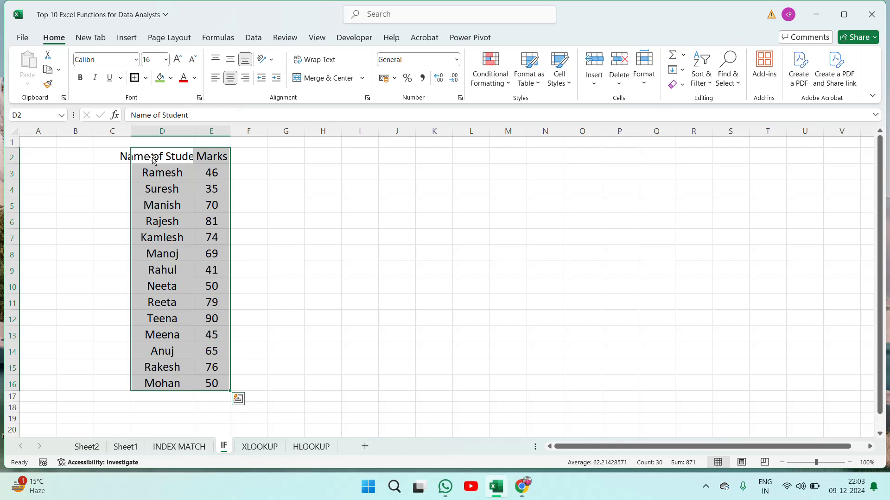
{"action": "double_click", "coordinate": [194, 131]}
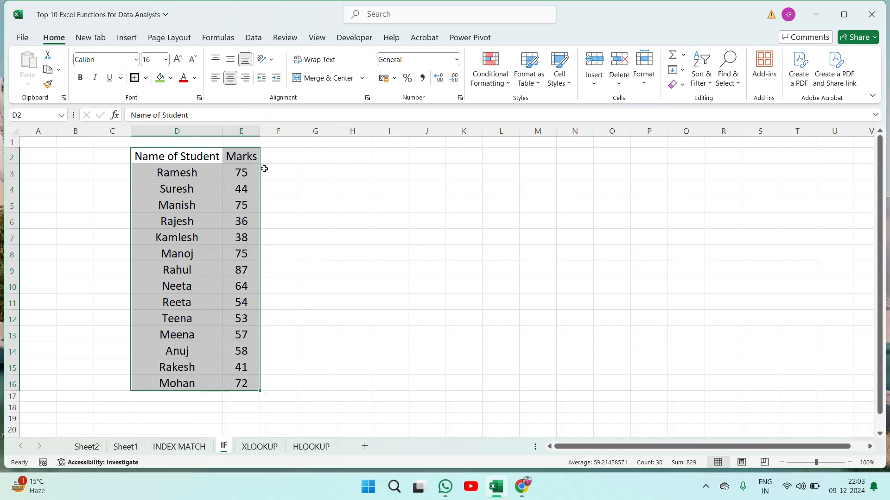
- Replace the random formulas in E3 to E16 with their static values
{"action": "key", "text": "Left"}
{"action": "key", "text": "Right"}
{"action": "key", "text": "Right"}
{"action": "key", "text": "Down"}
{"action": "key", "text": "ctrl+shift+Down"}
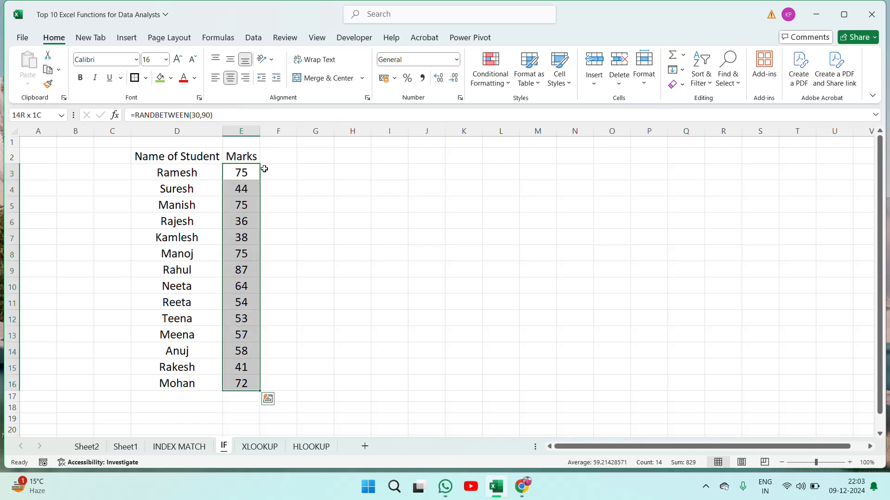
{"action": "key", "text": "ctrl+c"}
{"action": "right_click", "coordinate": [238, 290]}
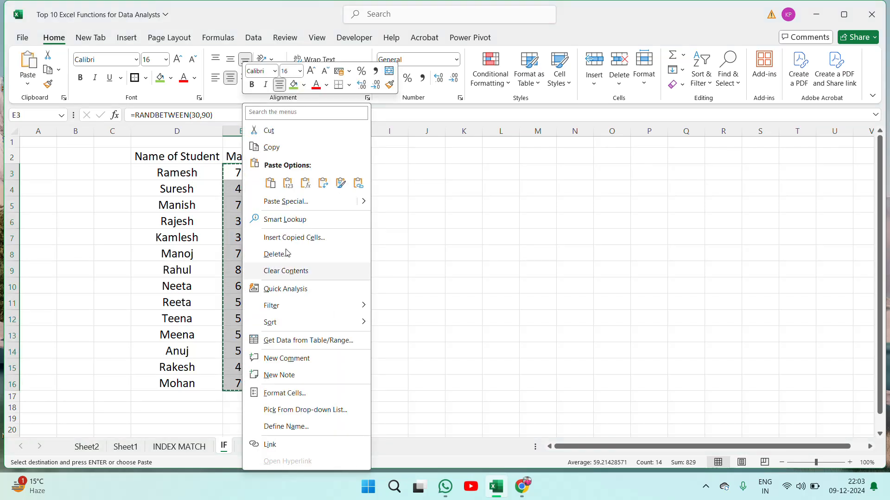
{"action": "left_click", "coordinate": [290, 189]}
{"action": "key", "text": "Escape"}
- Make the table's headers in D2 and E2 bold
{"action": "left_click", "coordinate": [198, 156]}
{"action": "key", "text": "ctrl+shift+Right"}
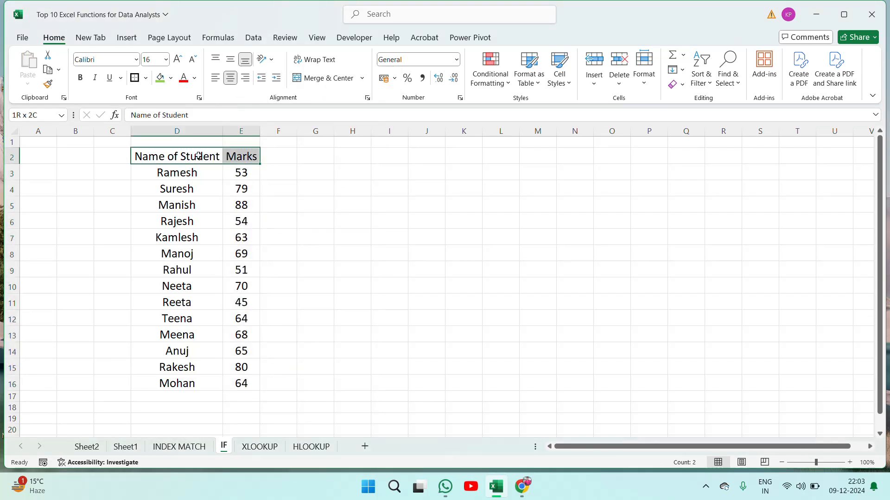
{"action": "key", "text": "ctrl+b"}
- Enter the first marks criterion "<30" in cell I3, away from the student table
{"action": "key", "text": "Right"}
{"action": "key", "text": "Right"}
{"action": "key", "text": "Down"}
{"action": "key", "text": "Down"}
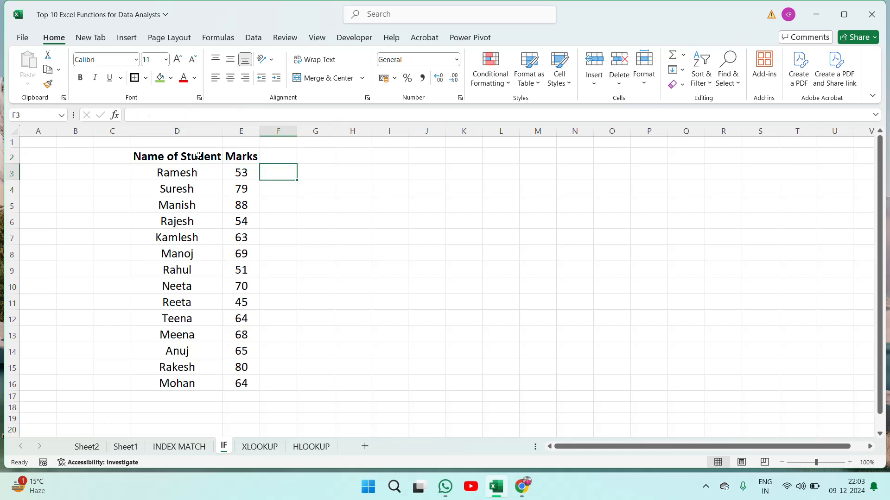
{"action": "key", "text": "Up"}
{"action": "key", "text": "Up"}
{"action": "key", "text": "Right"}
{"action": "key", "text": "Right"}
{"action": "key", "text": "Right"}
{"action": "key", "text": "Down"}
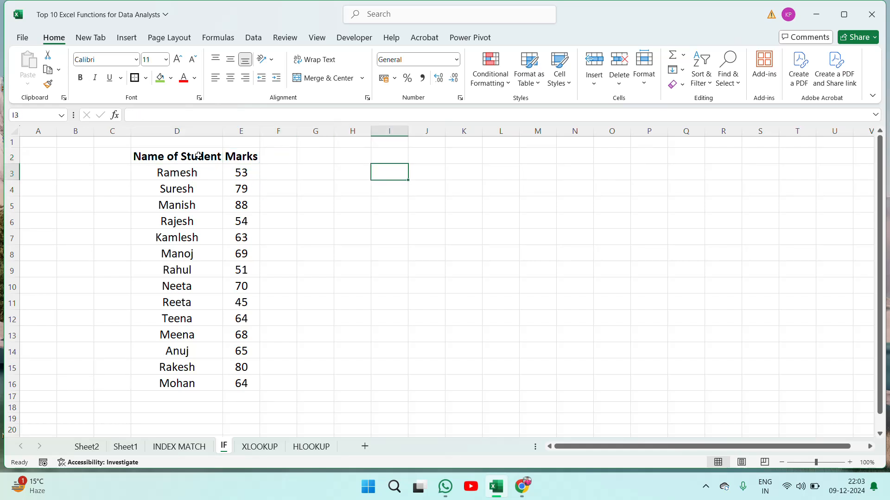
{"action": "type", "text": "<"}
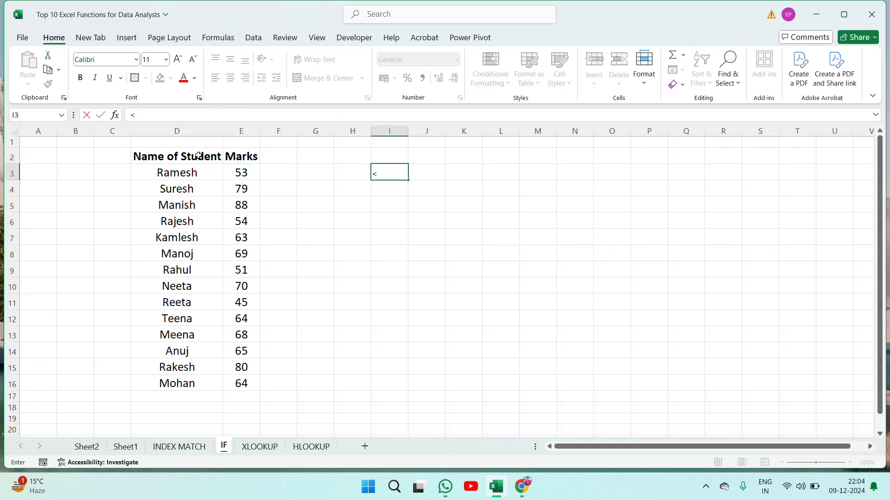
{"action": "key", "text": "ctrl+Return"}
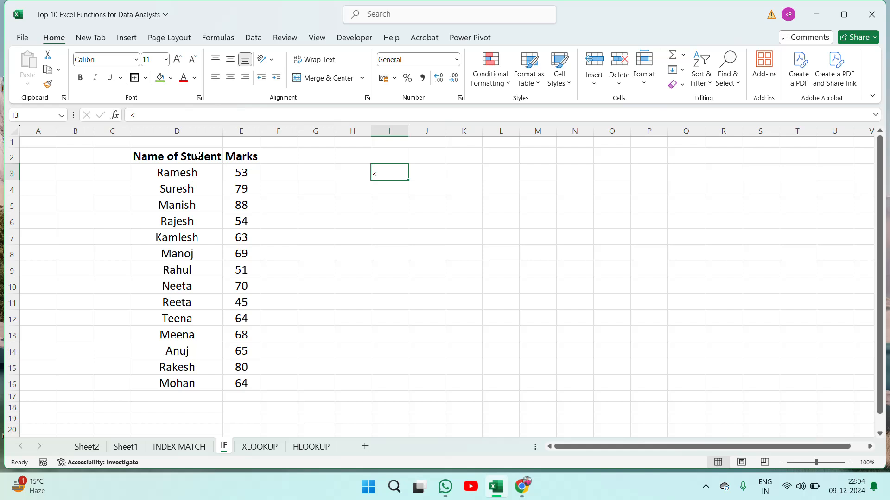
{"action": "type", "text": "30"}
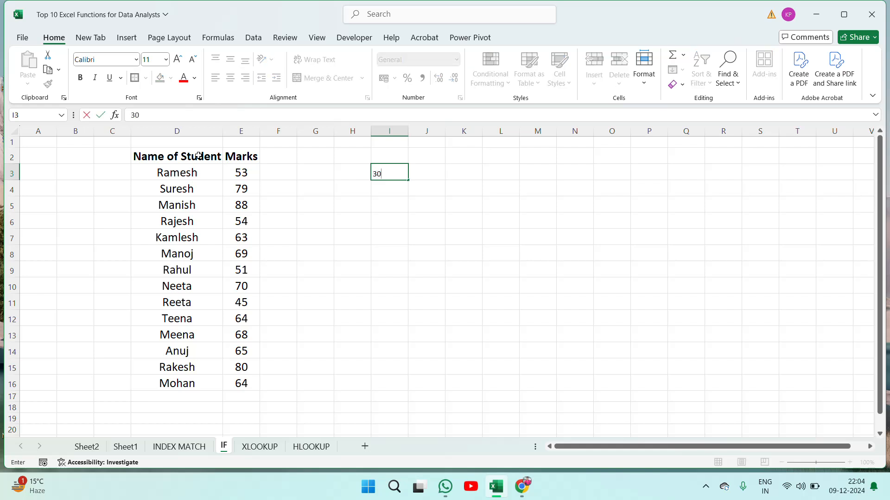
{"action": "type", "text": "<"}
{"action": "key", "text": "ctrl+Return"}
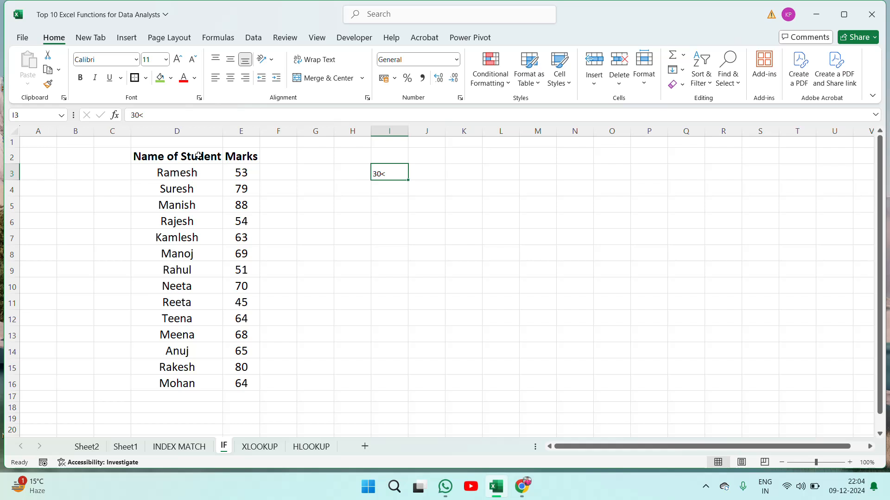
{"action": "type", "text": "<30"}
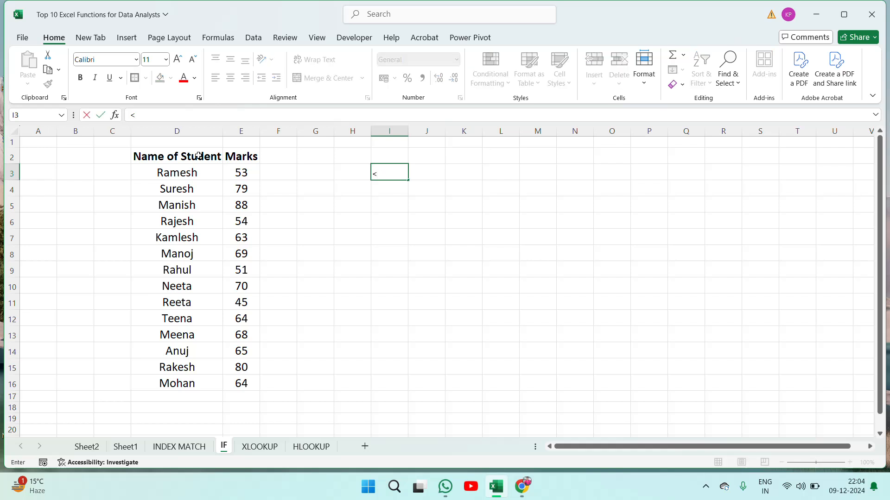
{"action": "key", "text": "ctrl+Return"}
- Enter the result "Fail" in cell J3, beside the first criterion
{"action": "key", "text": "Right"}
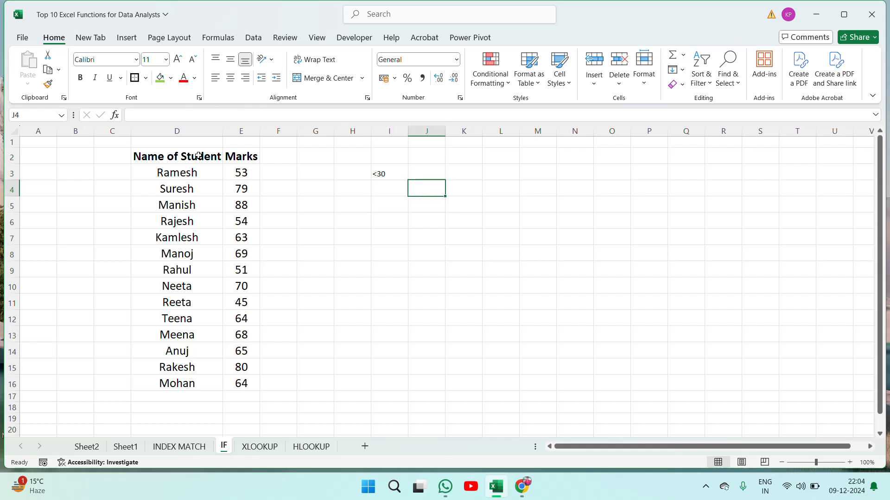
{"action": "type", "text": "Fa"}
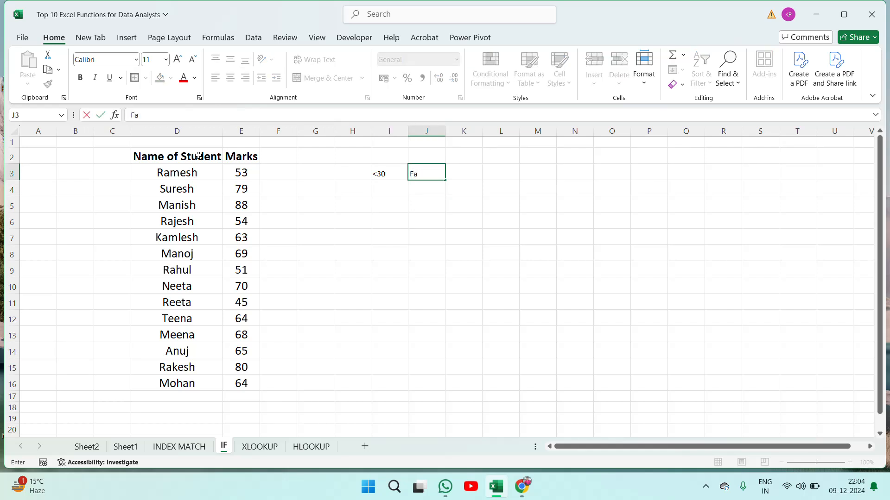
{"action": "type", "text": "il"}
{"action": "key", "text": "Return"}
- Add the second criterion "30>45" in cell I4 with the result "3rd Divison" in J4
{"action": "key", "text": "Left"}
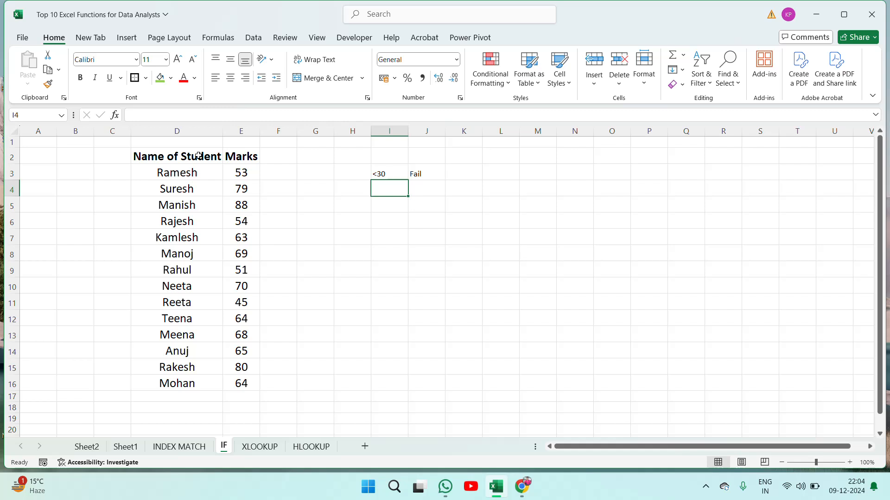
{"action": "type", "text": "30"}
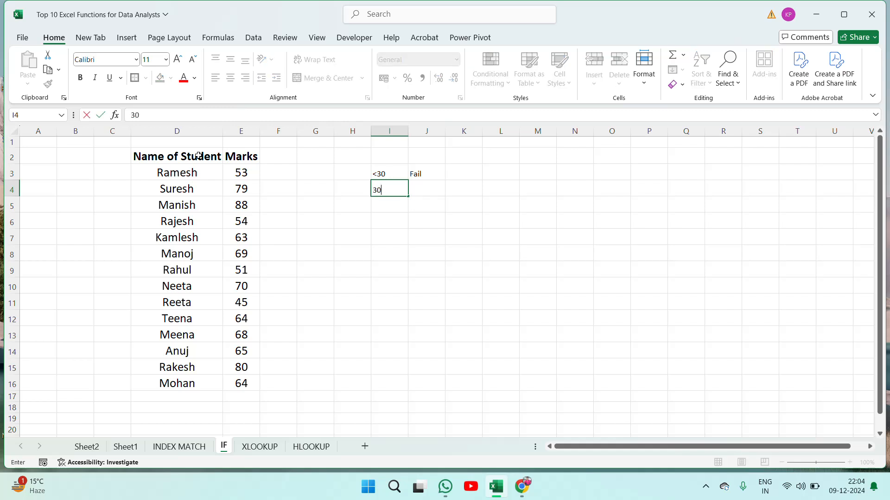
{"action": "type", "text": ">45"}
{"action": "key", "text": "Return"}
{"action": "key", "text": "Right"}
{"action": "key", "text": "Up"}
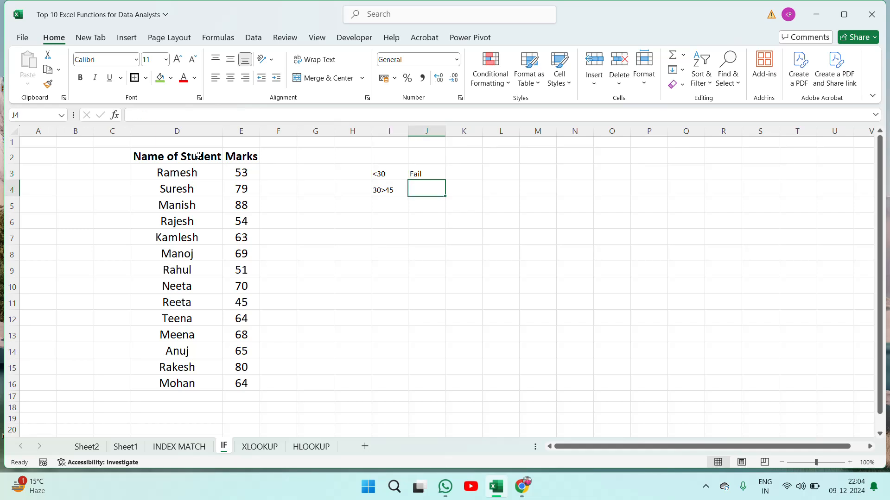
{"action": "type", "text": "3rd "}
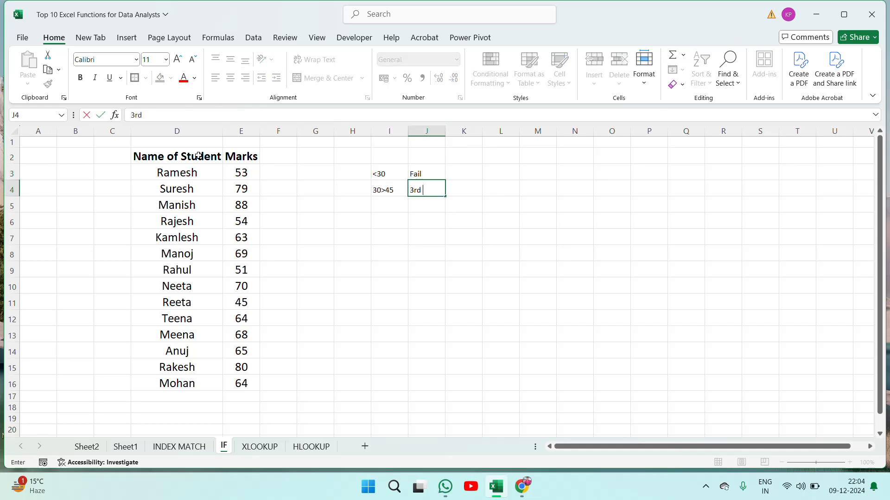
{"action": "type", "text": "Divison"}
{"action": "key", "text": "Return"}
{"action": "key", "text": "Up"}
{"action": "key", "text": "Left"}
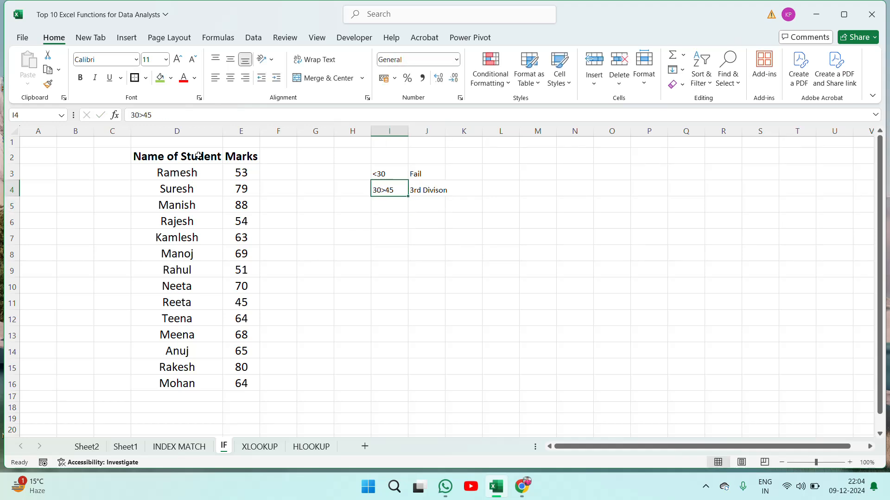
- Add the range 45>70 in I5 with the label 2nd Divison in J5
{"action": "key", "text": "Down"}
{"action": "type", "text": "45"}
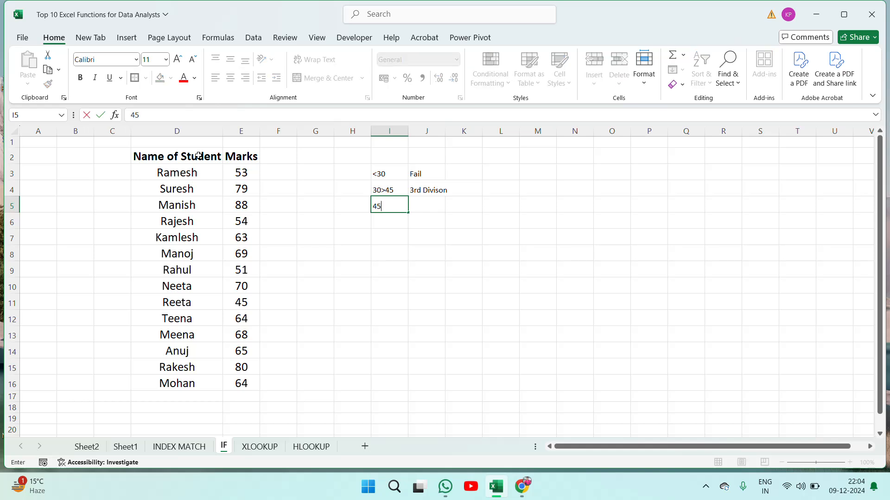
{"action": "type", "text": ">70"}
{"action": "key", "text": "Tab"}
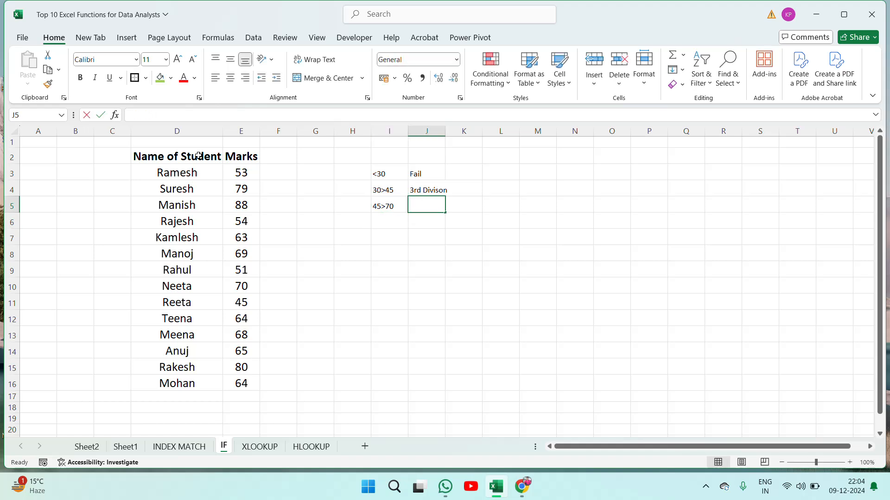
{"action": "type", "text": "2nd Divison"}
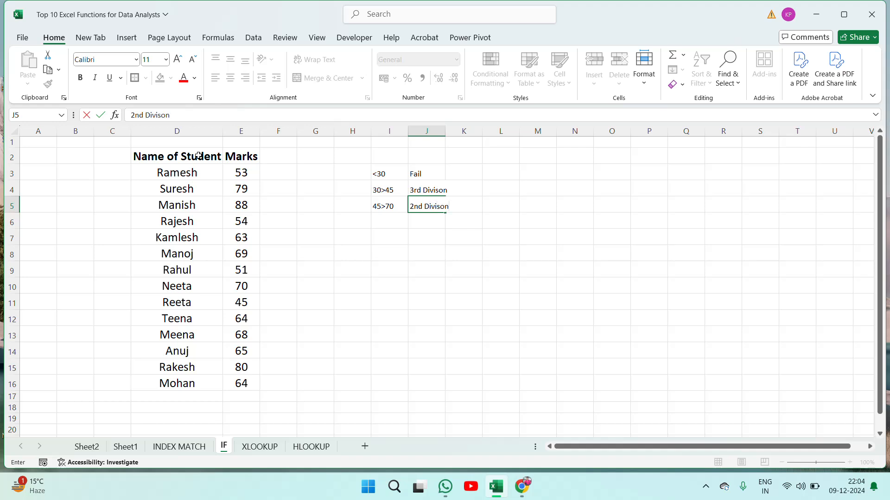
{"action": "key", "text": "Return"}
- Add the range 70> in I6 with the label 1st Division in J6
{"action": "key", "text": "Left"}
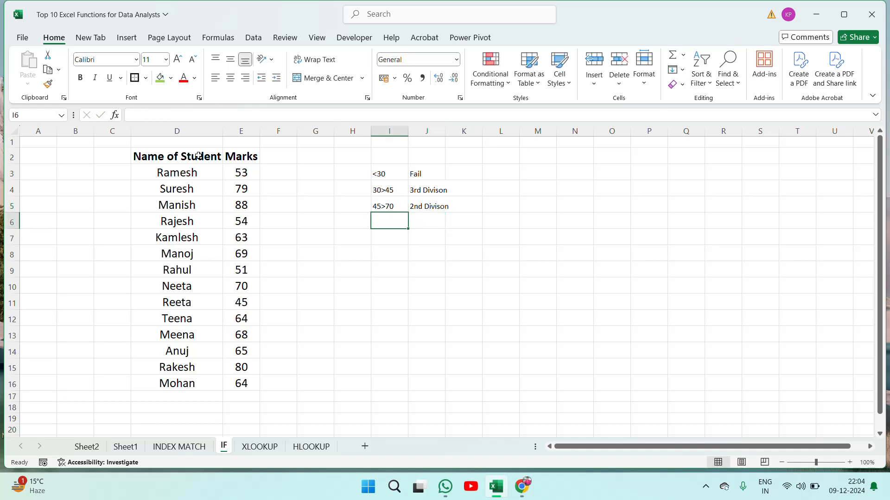
{"action": "type", "text": "70>"}
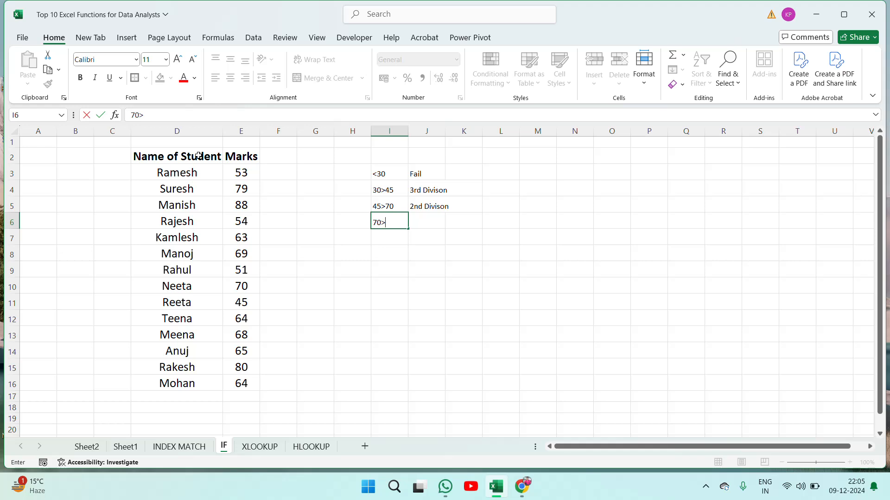
{"action": "key", "text": "Tab"}
{"action": "type", "text": "1st "}
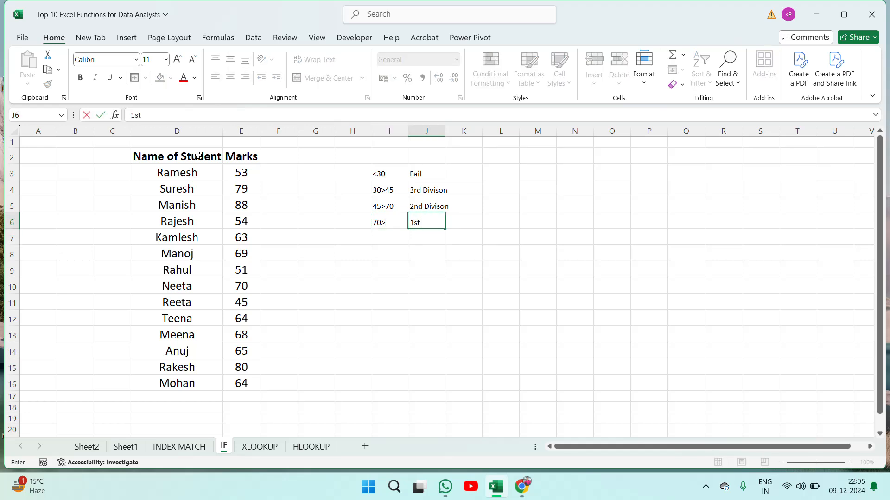
{"action": "type", "text": "Division"}
{"action": "key", "text": "ctrl+Return"}
- Set the font size of the grading criteria in I3:J6 to 16
{"action": "left_click", "coordinate": [390, 177]}
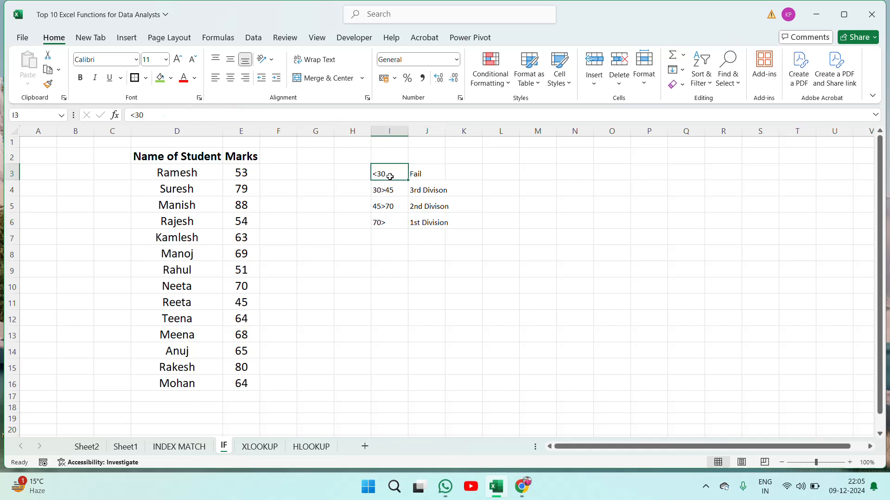
{"action": "key", "text": "shift+Right"}
{"action": "key", "text": "ctrl+shift+Down"}
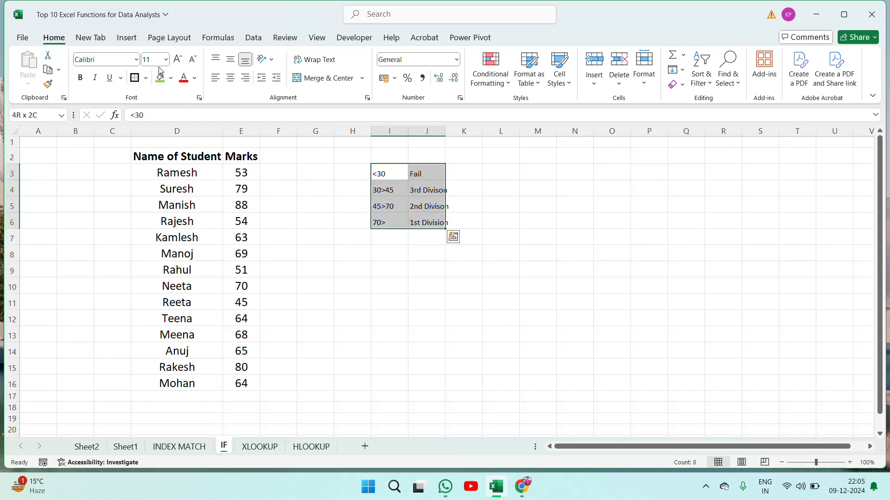
{"action": "left_click", "coordinate": [153, 60]}
{"action": "type", "text": "1"}
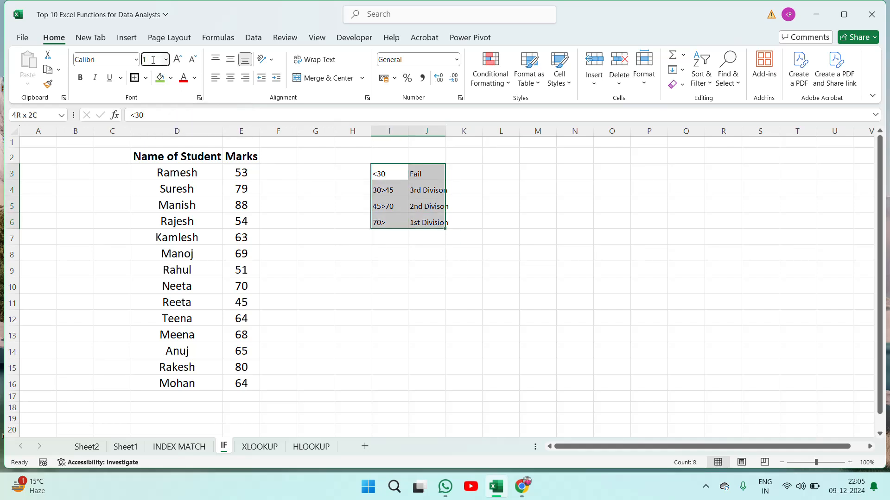
{"action": "type", "text": "6"}
{"action": "key", "text": "Return"}
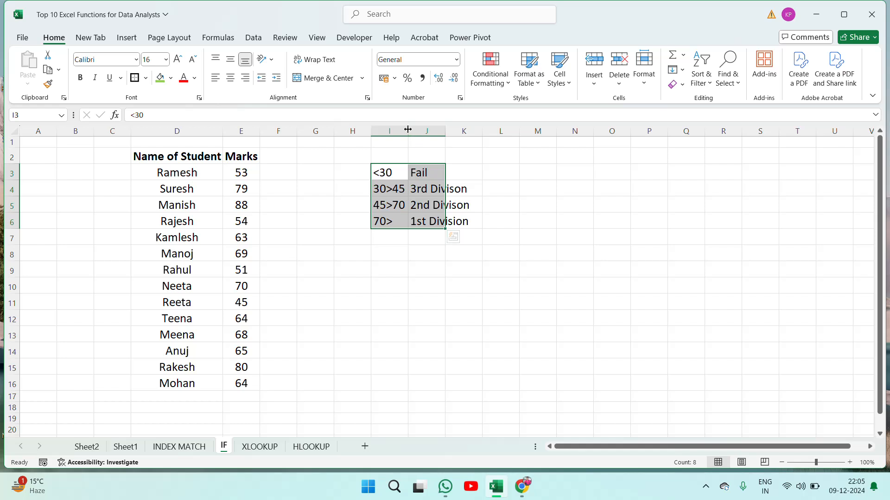
- Widen column J so the division labels fit inside their cells
{"action": "left_click_drag", "start_coordinate": [445, 131], "coordinate": [490, 131]}
{"action": "left_click", "coordinate": [392, 183]}
{"action": "left_click", "coordinate": [447, 176]}
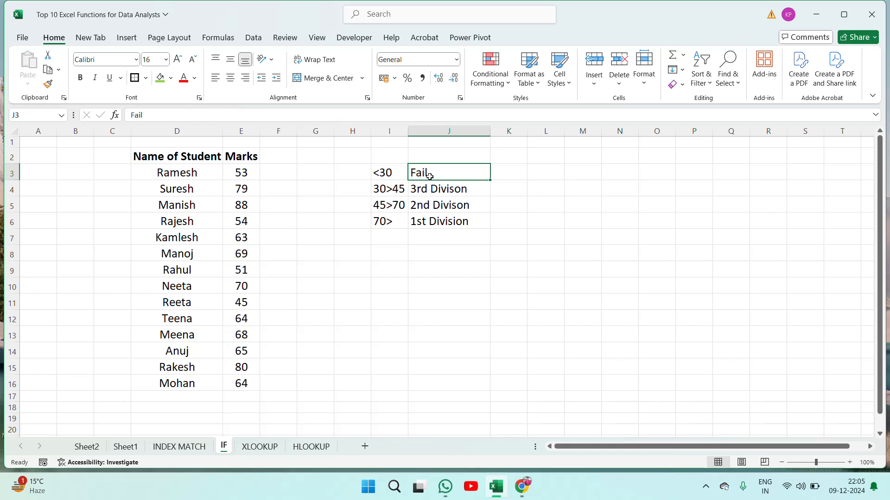
- Change the Fail criterion in I3 to <45
{"action": "left_click", "coordinate": [137, 167]}
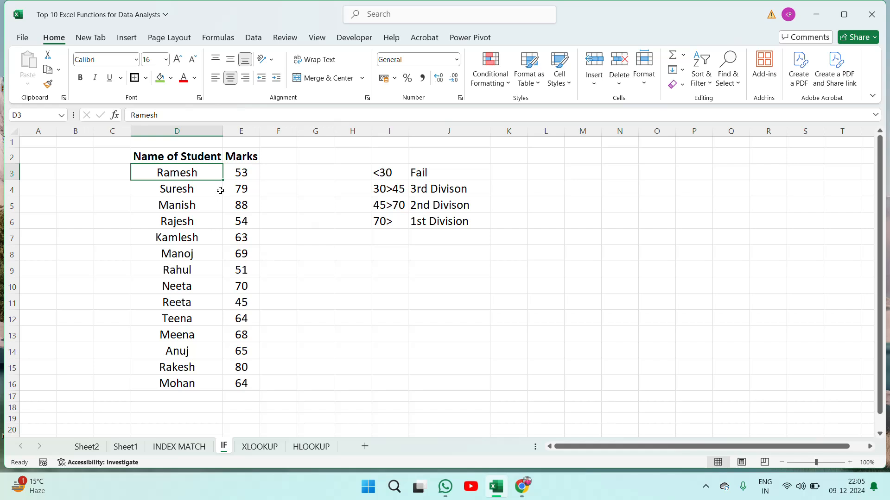
{"action": "left_click", "coordinate": [373, 173]}
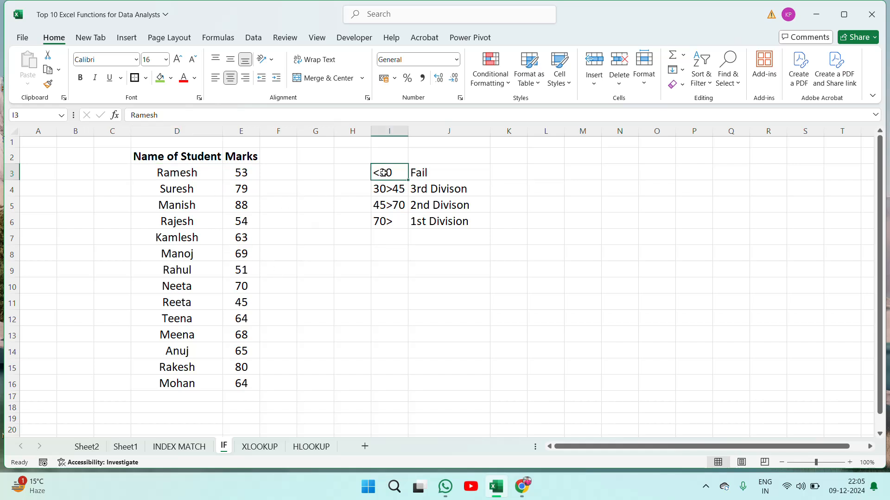
{"action": "double_click", "coordinate": [384, 173]}
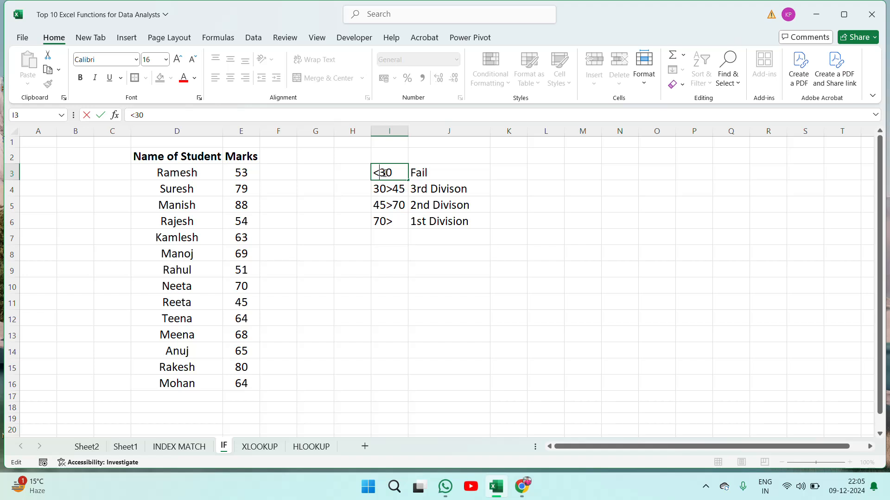
{"action": "key", "text": "shift+Right"}
{"action": "key", "text": "shift+Right"}
{"action": "type", "text": "45"}
{"action": "key", "text": "Return"}
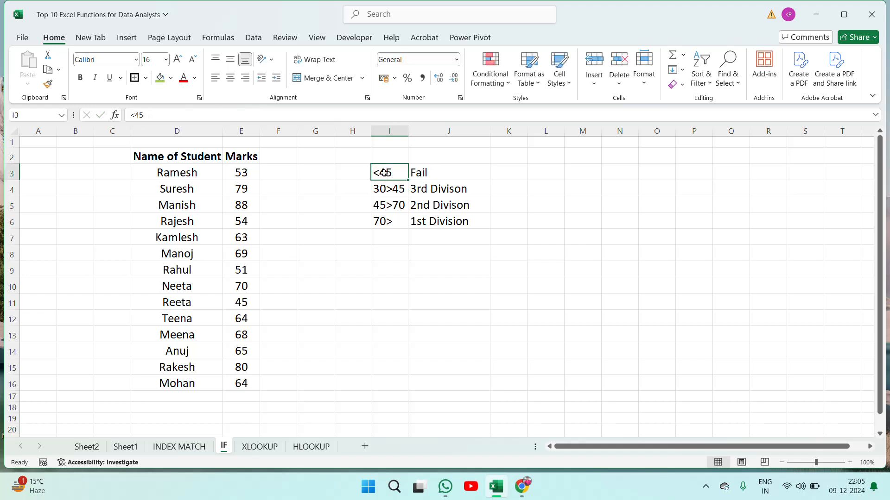
- Change the 3rd Divison range in I4 to 45>65
{"action": "key", "text": "Right"}
{"action": "key", "text": "Left"}
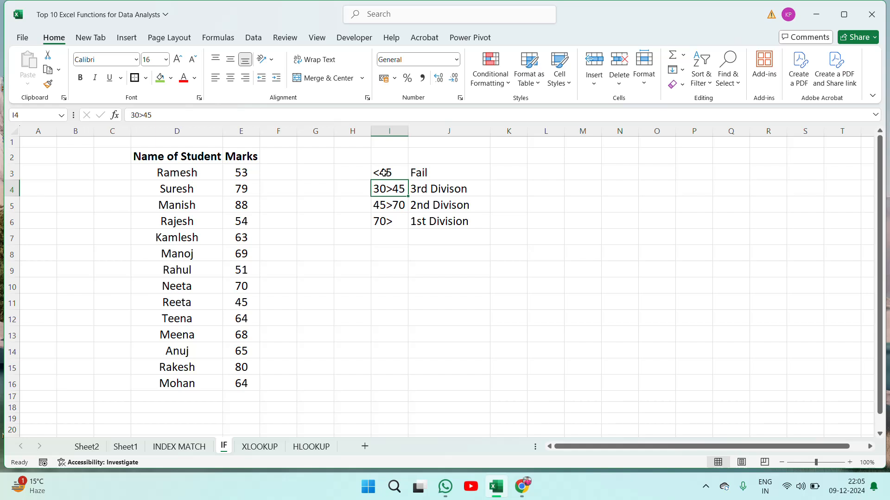
{"action": "key", "text": "F2"}
{"action": "key", "text": "shift+Right"}
{"action": "key", "text": "shift+Right"}
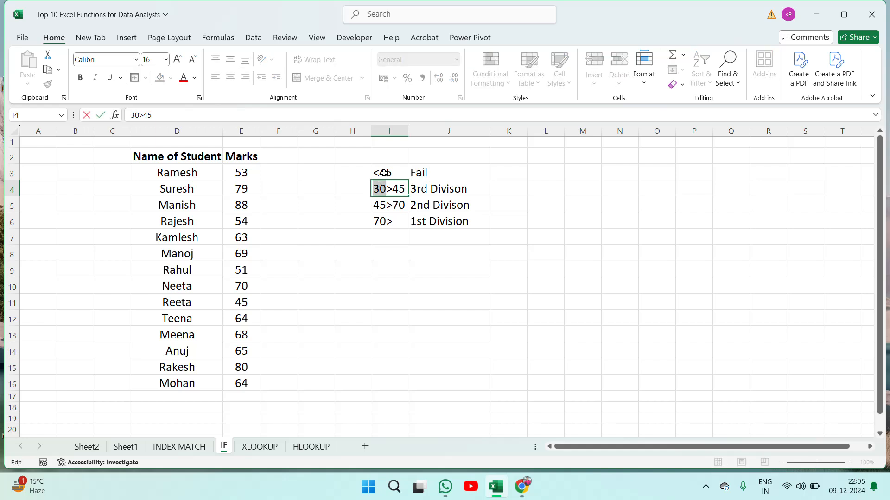
{"action": "type", "text": "45"}
{"action": "key", "text": "shift+Left"}
{"action": "key", "text": "shift+Left"}
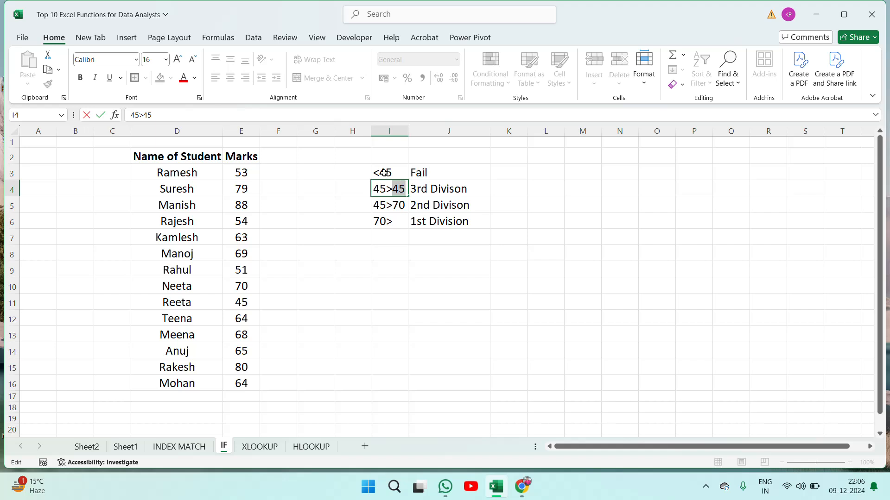
{"action": "type", "text": "65"}
{"action": "key", "text": "Return"}
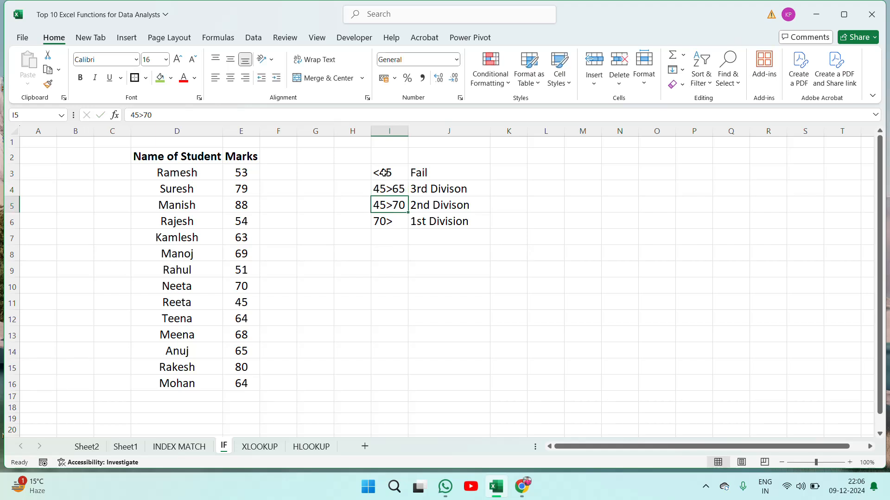
- Change the 2nd Divison range in I5 to 65>79
{"action": "key", "text": "F2"}
{"action": "key", "text": "shift+Right"}
{"action": "key", "text": "shift+Right"}
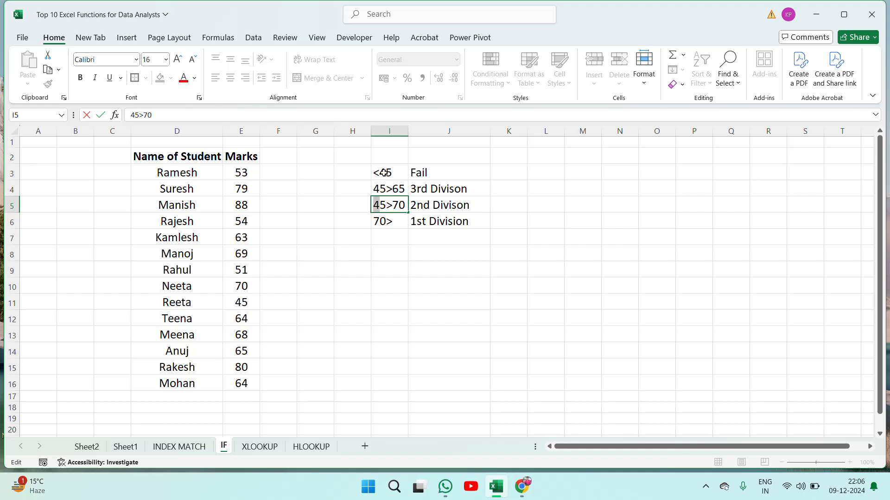
{"action": "type", "text": "65"}
{"action": "key", "text": "shift+Right"}
{"action": "key", "text": "shift+Right"}
{"action": "type", "text": "79"}
{"action": "key", "text": "Return"}
- Change the 1st Division criterion in I6 to 79>
{"action": "key", "text": "F2"}
{"action": "key", "text": "Left"}
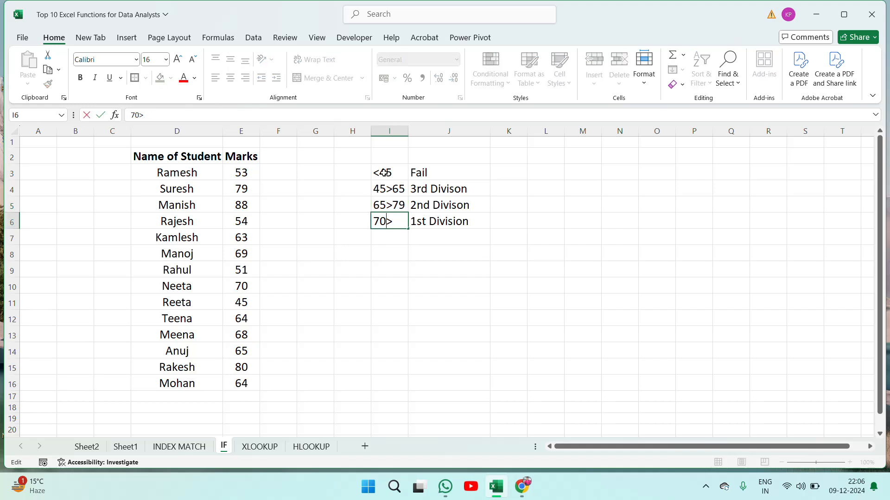
{"action": "key", "text": "Left"}
{"action": "key", "text": "Left"}
{"action": "key", "text": "shift+Right"}
{"action": "key", "text": "shift+Right"}
{"action": "type", "text": "79"}
{"action": "key", "text": "Return"}
- Fill the Fail cell J3 with standard red
{"action": "key", "text": "Up"}
{"action": "key", "text": "Up"}
{"action": "key", "text": "Up"}
{"action": "key", "text": "Up"}
{"action": "key", "text": "Right"}
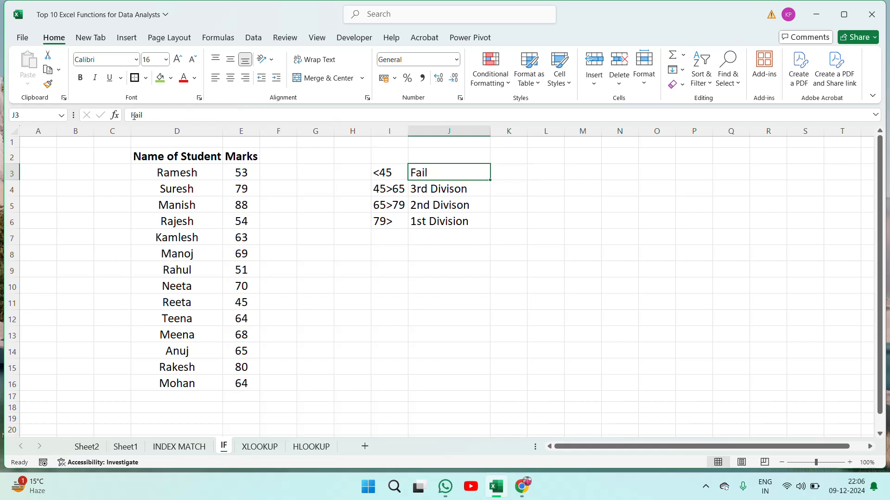
{"action": "left_click", "coordinate": [171, 80]}
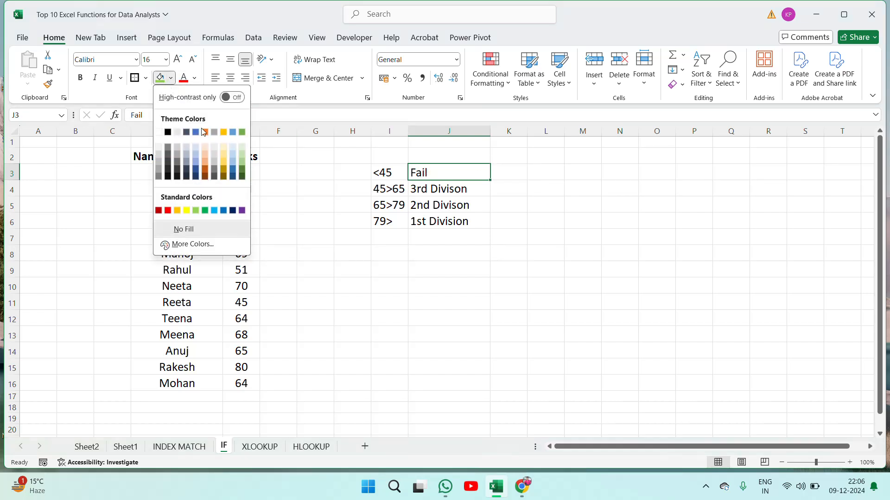
{"action": "left_click", "coordinate": [169, 212]}
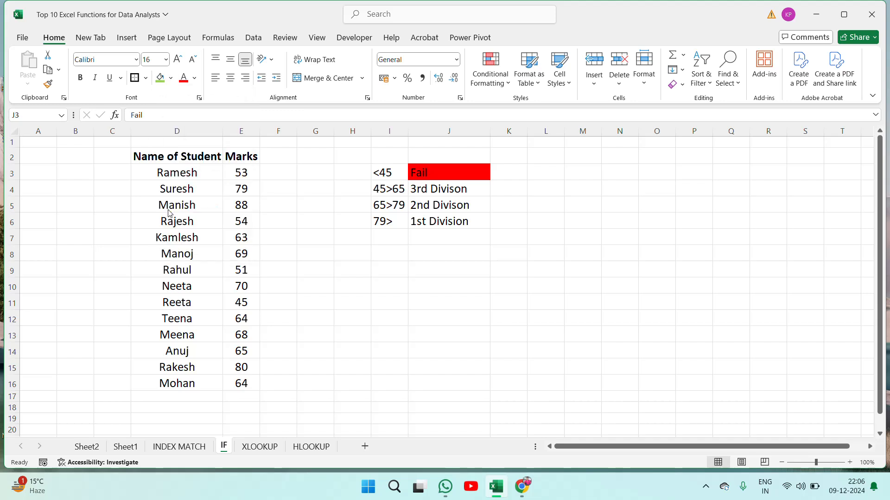
- Fill the 3rd Divison cell J4 with light orange and the 2nd Divison cell J5 with light gold
{"action": "left_click", "coordinate": [426, 190]}
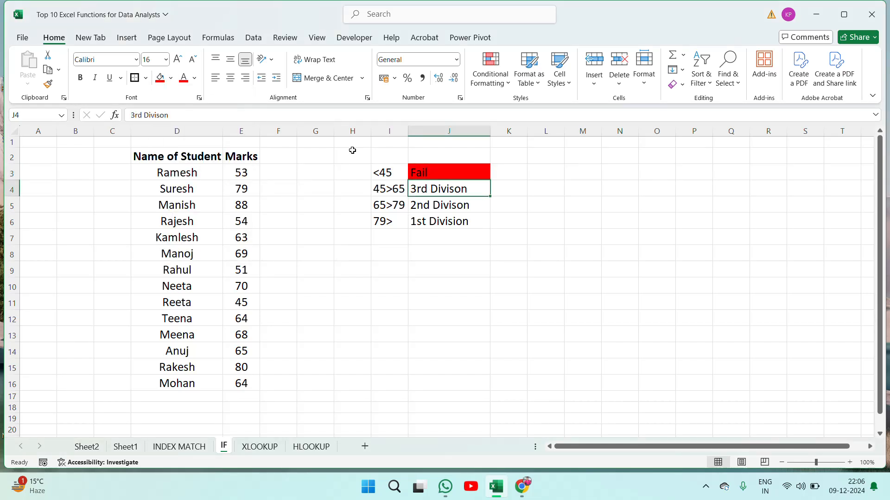
{"action": "left_click", "coordinate": [171, 79]}
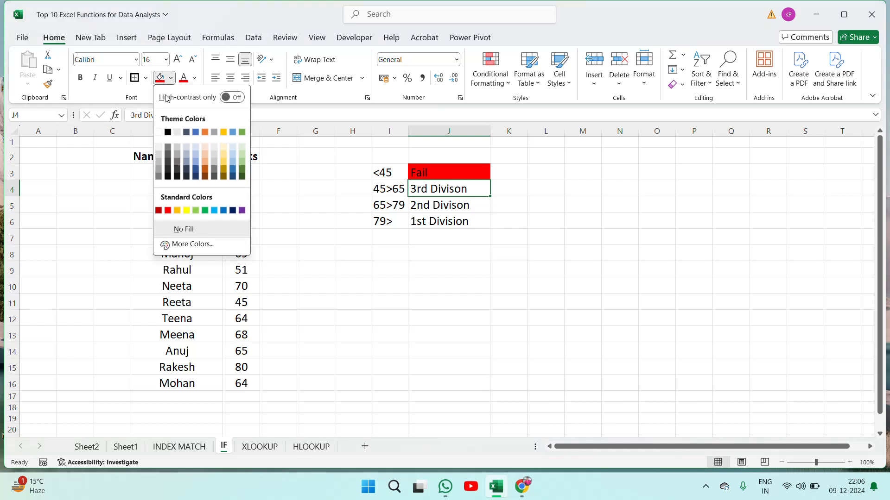
{"action": "left_click", "coordinate": [206, 154]}
{"action": "left_click", "coordinate": [458, 215]}
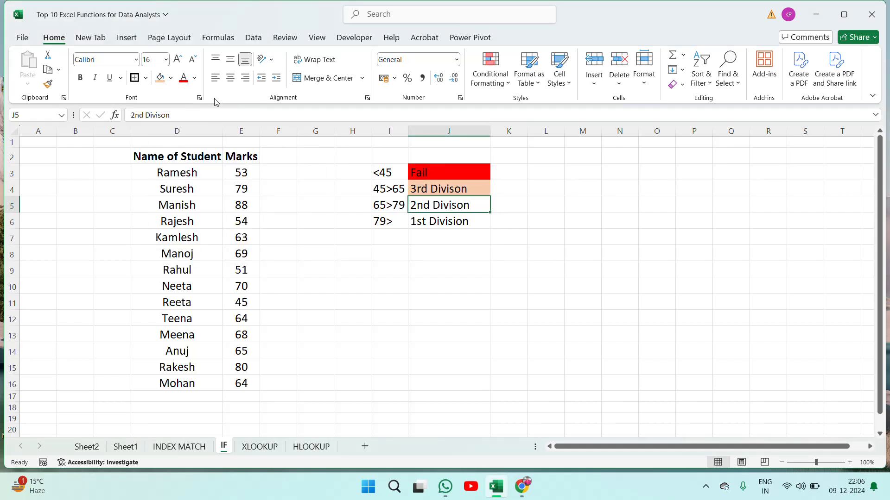
{"action": "left_click", "coordinate": [172, 80]}
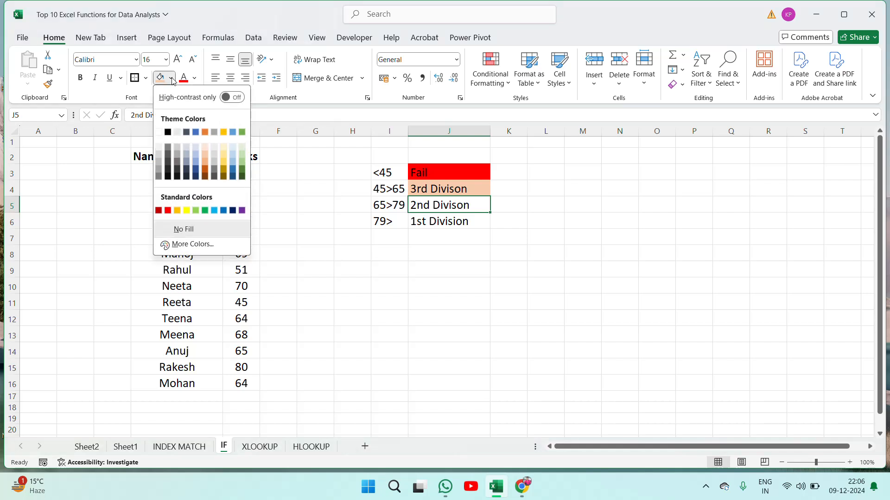
{"action": "left_click", "coordinate": [223, 162]}
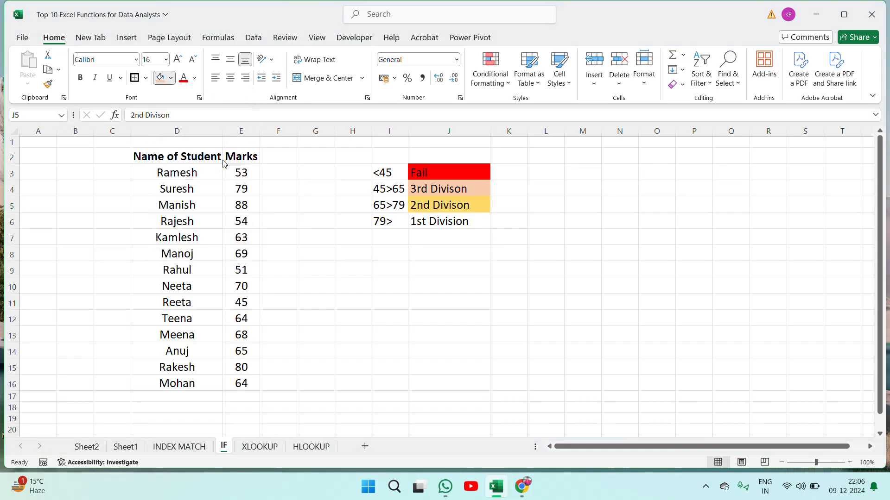
- Fill the 1st Division cell J6 with standard light green
{"action": "left_click", "coordinate": [435, 224]}
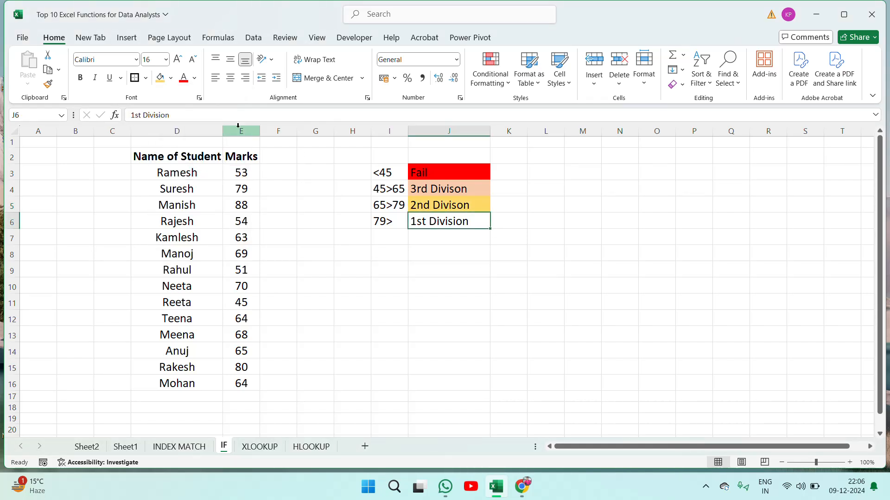
{"action": "left_click", "coordinate": [171, 78]}
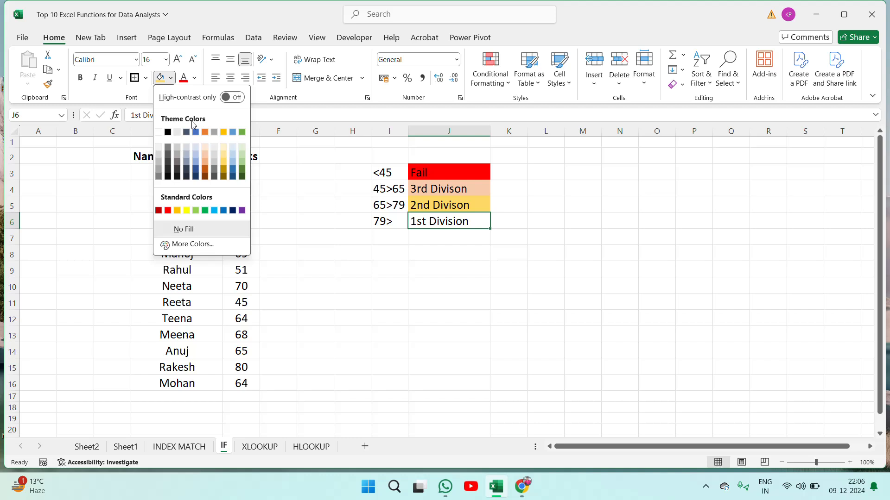
{"action": "left_click", "coordinate": [196, 211]}
{"action": "left_click", "coordinate": [487, 253]}
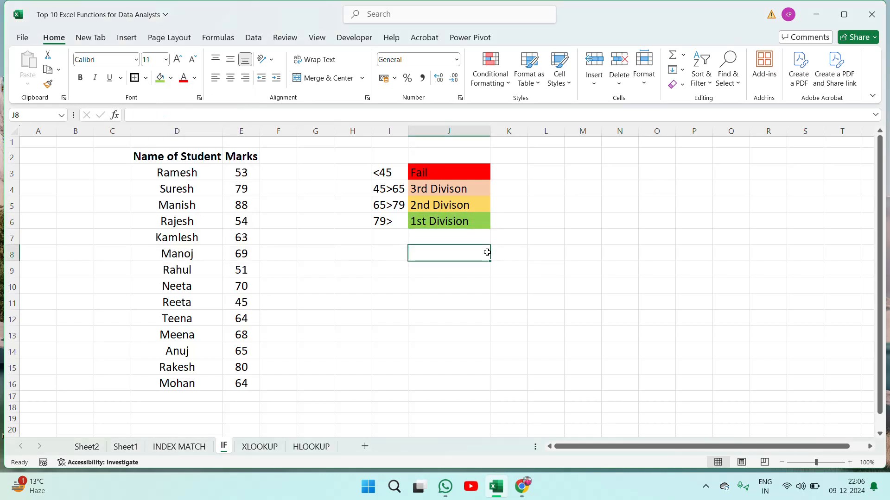
{"action": "key", "text": "Up"}
{"action": "key", "text": "Up"}
{"action": "key", "text": "Up"}
{"action": "key", "text": "Up"}
{"action": "key", "text": "Up"}
{"action": "key", "text": "Up"}
{"action": "key", "text": "Left"}
{"action": "key", "text": "Left"}
{"action": "key", "text": "Left"}
{"action": "key", "text": "Left"}
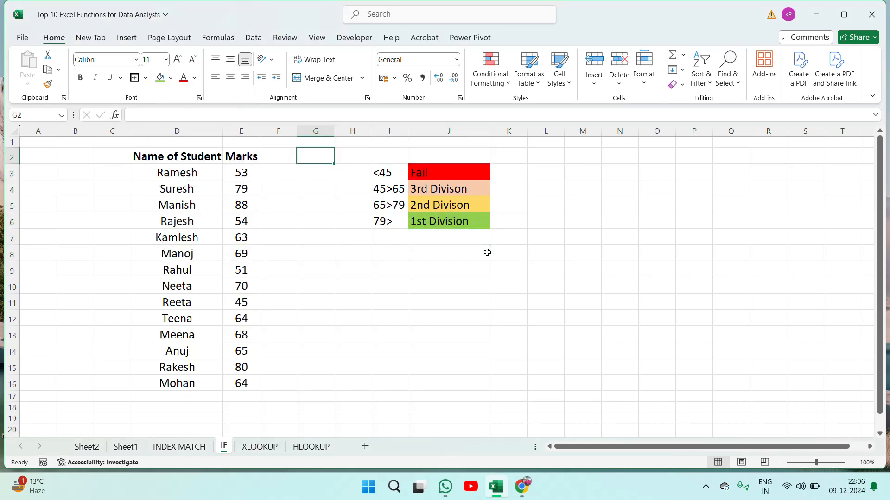
{"action": "key", "text": "Down"}
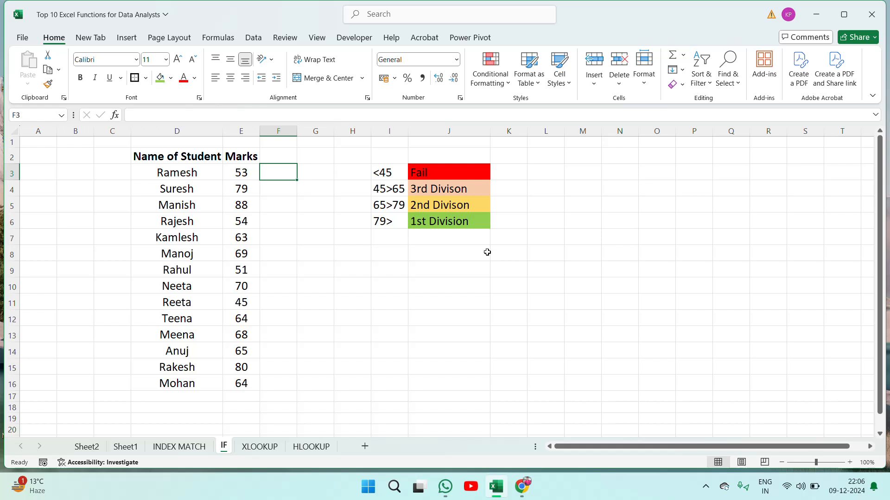
{"action": "type", "text": "=if"}
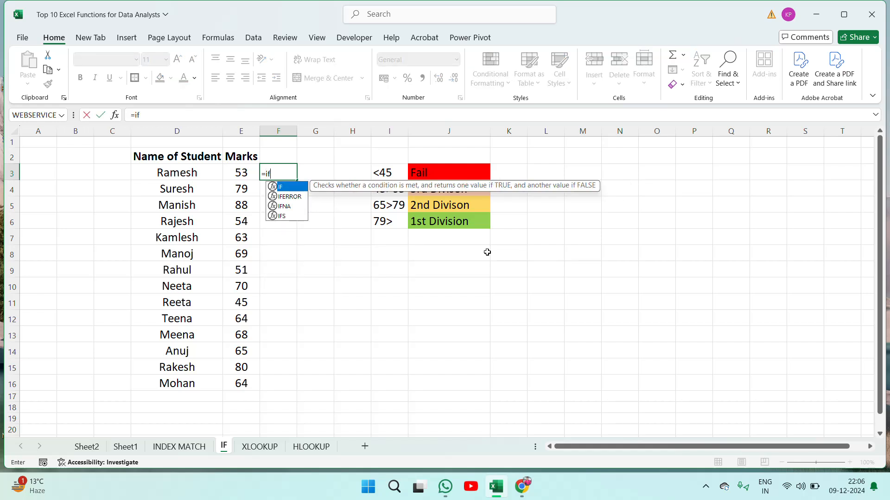
{"action": "key", "text": "Tab"}
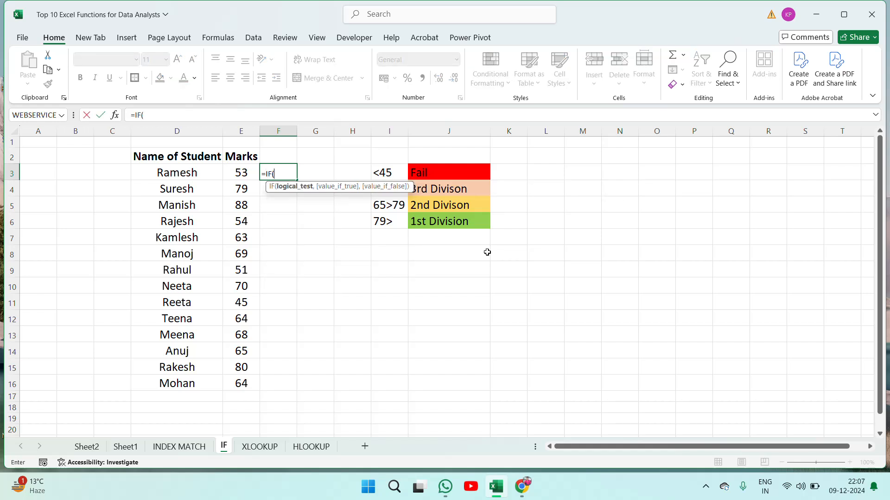
{"action": "key", "text": "Left"}
{"action": "type", "text": "<"}
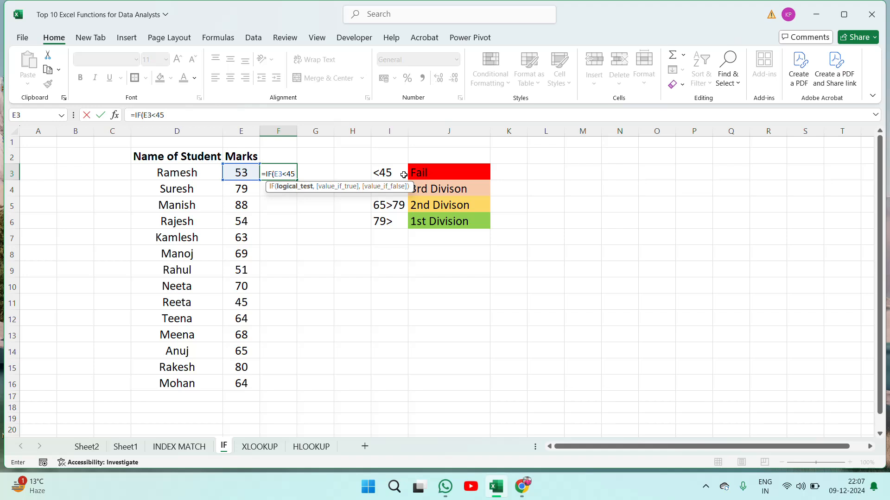
{"action": "type", "text": ","}
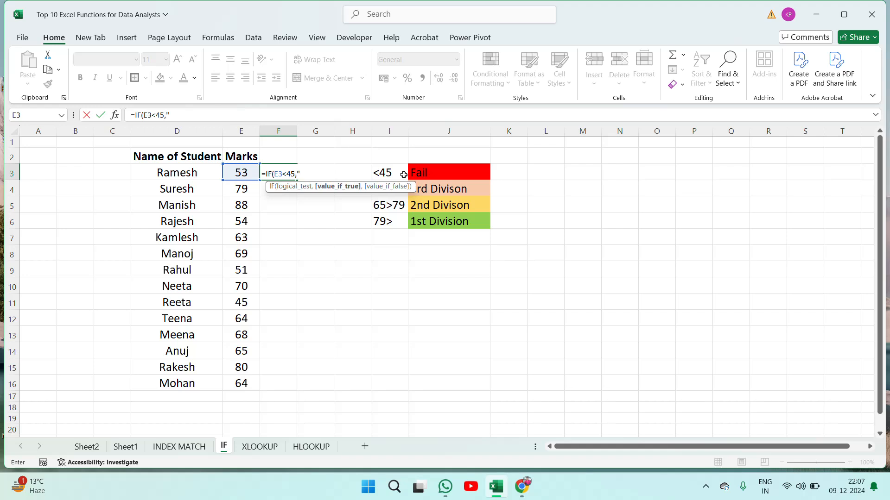
{"action": "type", "text": "\"Fail\","}
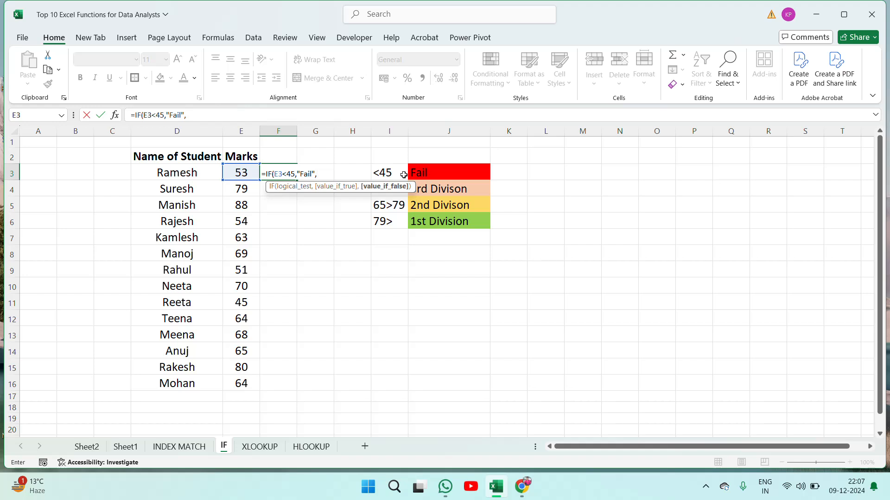
{"action": "left_click", "coordinate": [232, 173]}
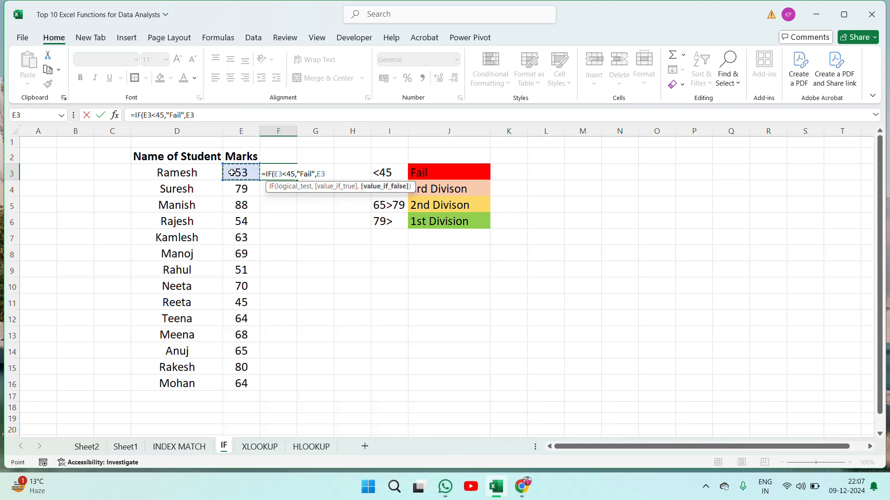
{"action": "type", "text": "<"}
{"action": "key", "text": "Escape"}
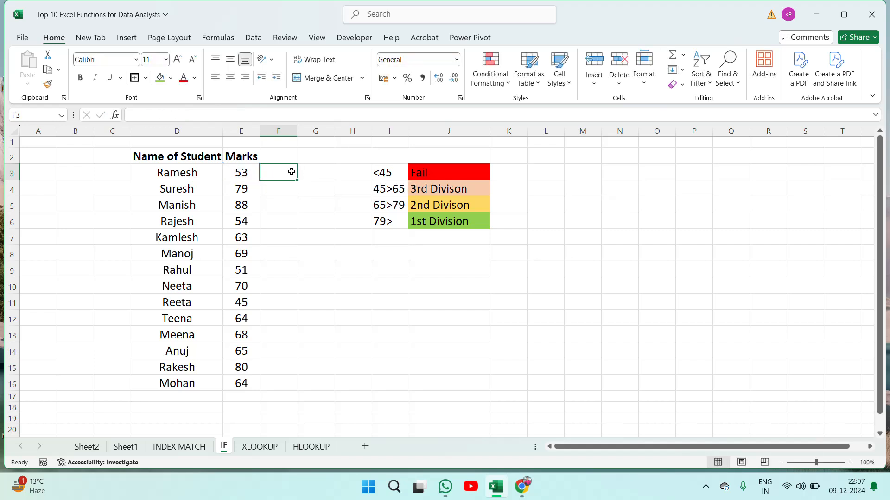
- Insert six blank columns at column I, between the marks and the grading criteria table
{"action": "left_click", "coordinate": [388, 132]}
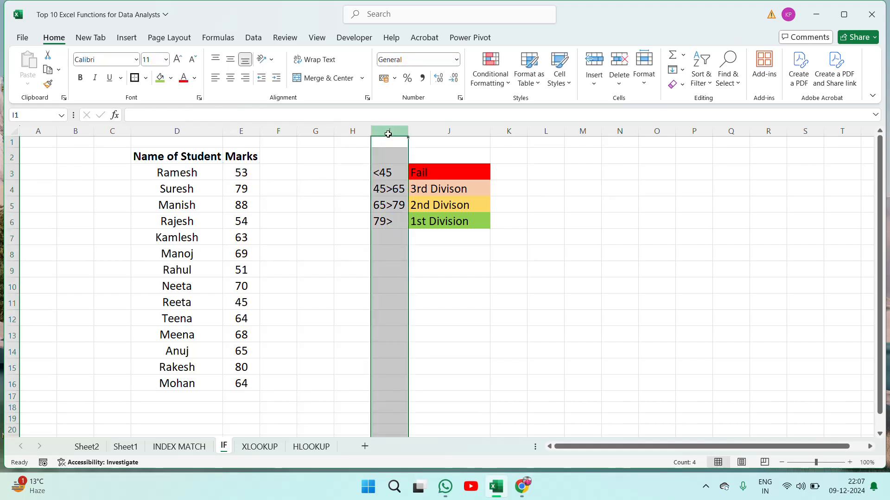
{"action": "key", "text": "shift+Right"}
{"action": "key", "text": "ctrl+shift+plus"}
{"action": "key", "text": "ctrl+shift+plus"}
{"action": "key", "text": "ctrl+shift+plus"}
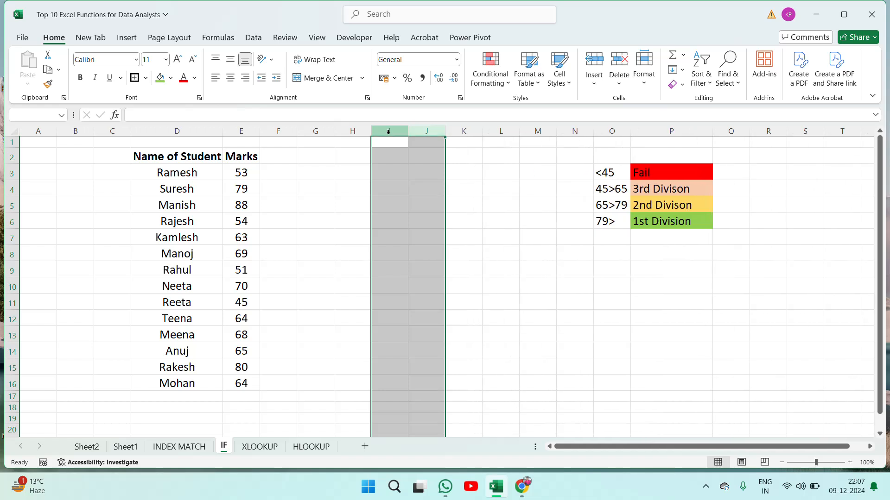
- Begin an IF formula in F3 that returns "Fail" when E3<45: =IF(E3<45,"Fail",
{"action": "left_click", "coordinate": [314, 173]}
{"action": "key", "text": "Left"}
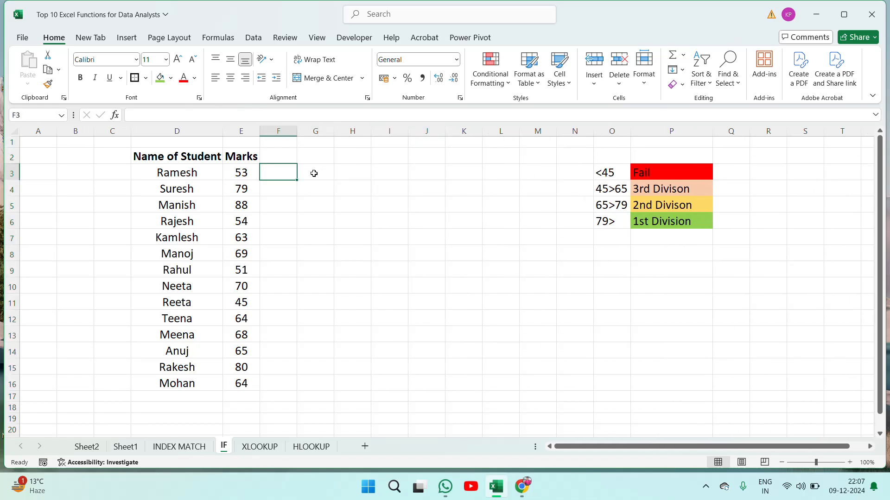
{"action": "type", "text": "=id"}
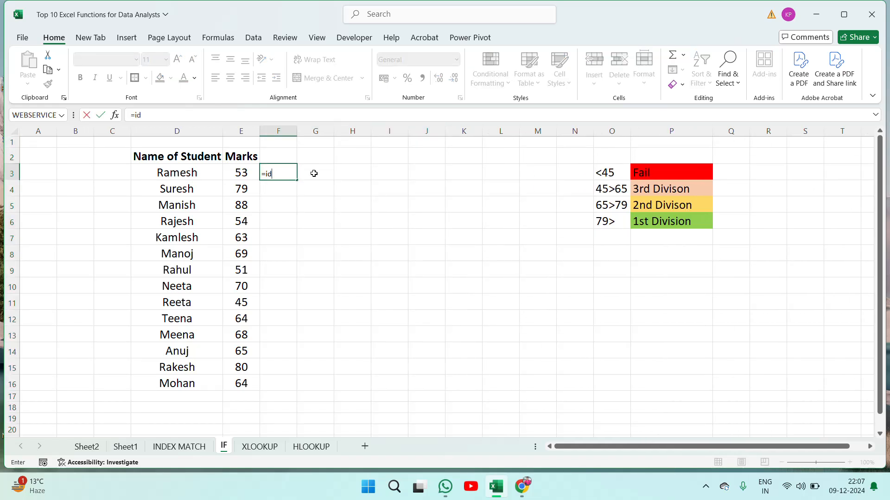
{"action": "key", "text": "BackSpace"}
{"action": "type", "text": "f"}
{"action": "key", "text": "Tab"}
{"action": "key", "text": "Left"}
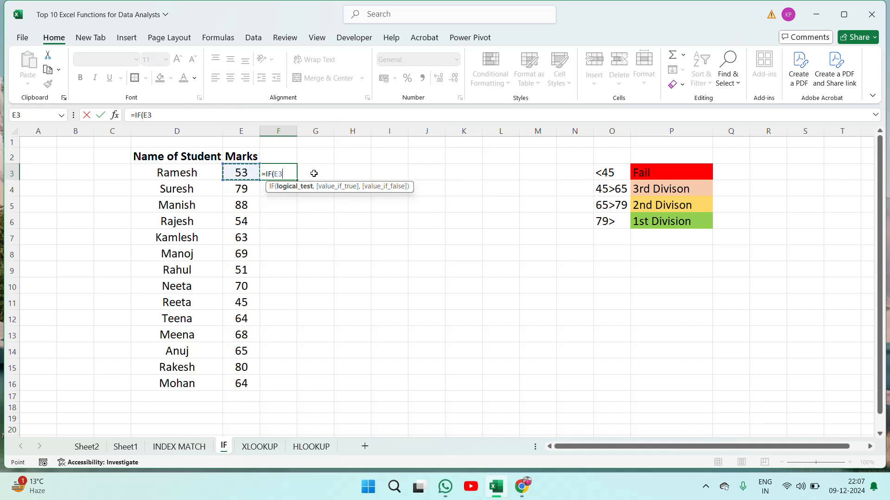
{"action": "type", "text": "<45,"}
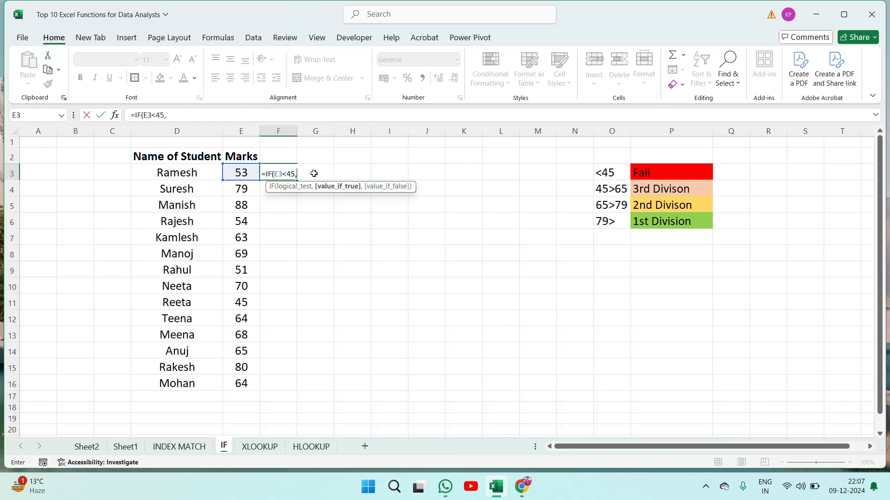
{"action": "type", "text": "\"Fail\","}
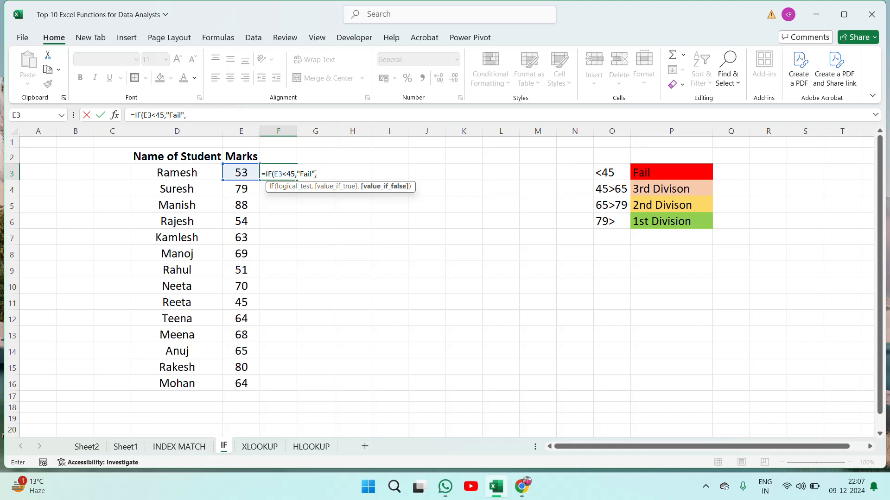
- Nest a second IF in the F3 formula that returns "3rd Dvision" when E3<65
{"action": "type", "text": "if"}
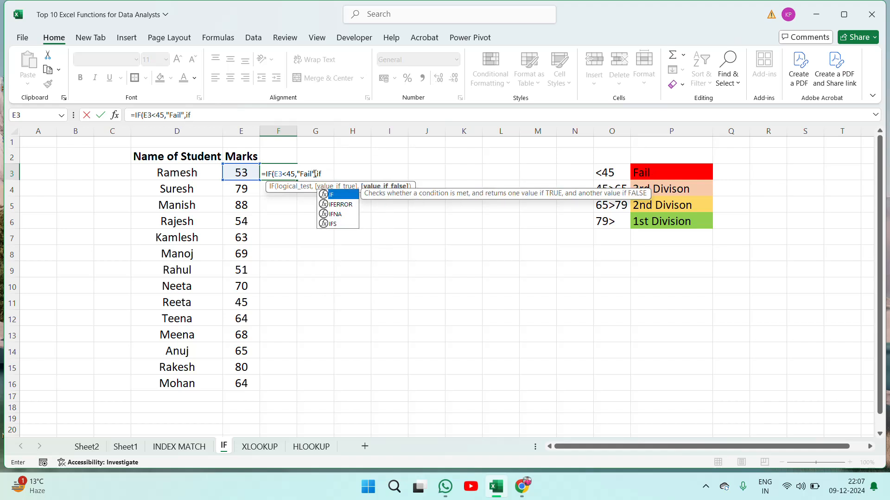
{"action": "type", "text": "("}
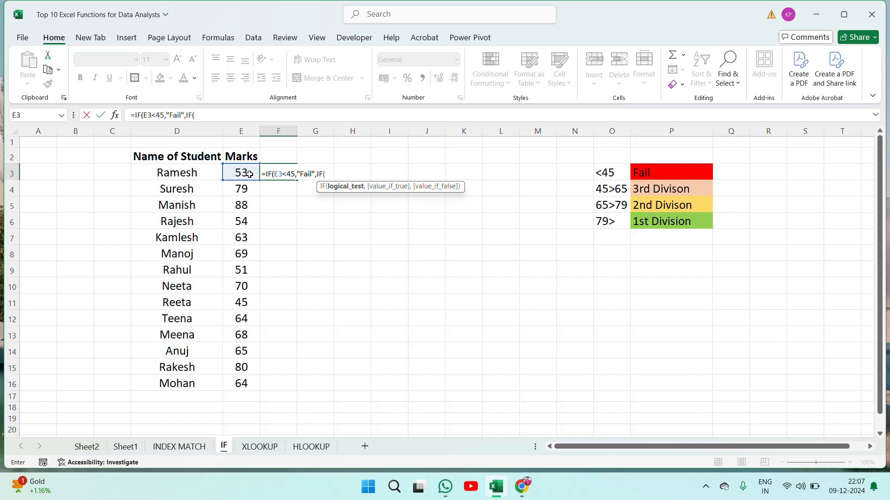
{"action": "left_click", "coordinate": [240, 172]}
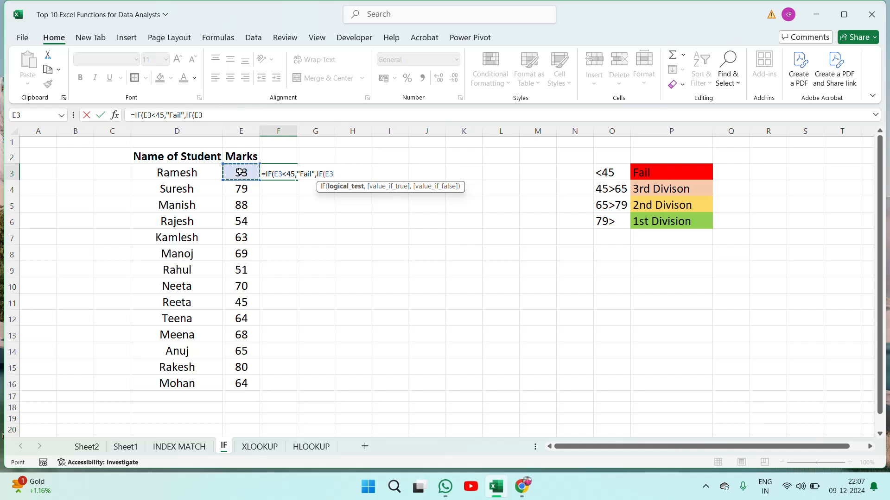
{"action": "type", "text": "<65,"}
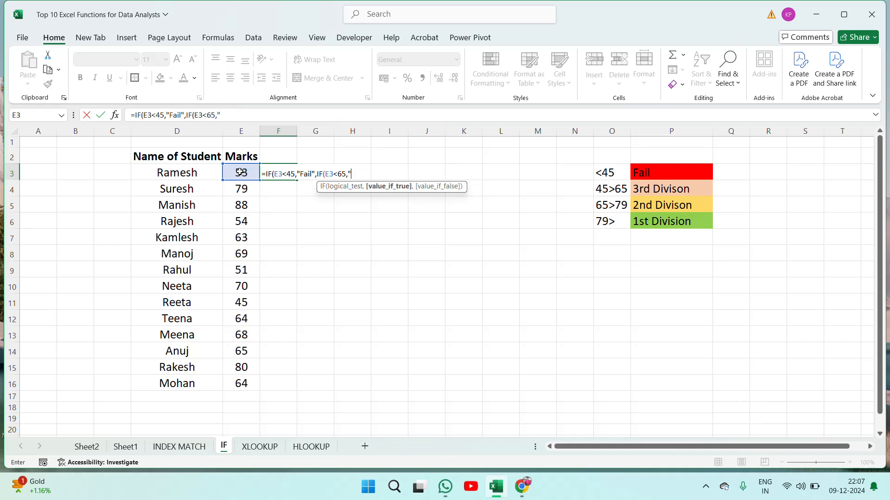
{"action": "type", "text": "\"3"}
{"action": "type", "text": "rd"}
{"action": "type", "text": " Dviis"}
{"action": "type", "text": "sion"}
{"action": "type", "text": "\","}
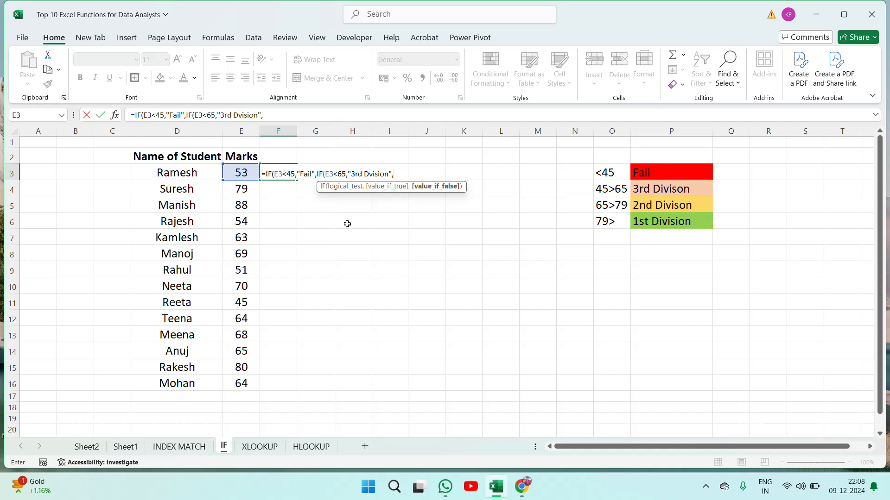
- Nest a third IF in the F3 formula that returns "2nd Divison" when E3<=79
{"action": "type", "text": "if"}
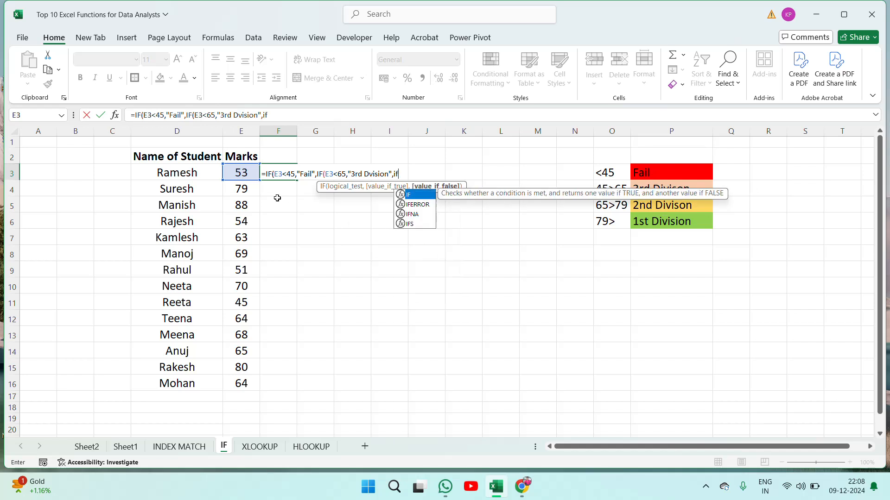
{"action": "type", "text": "("}
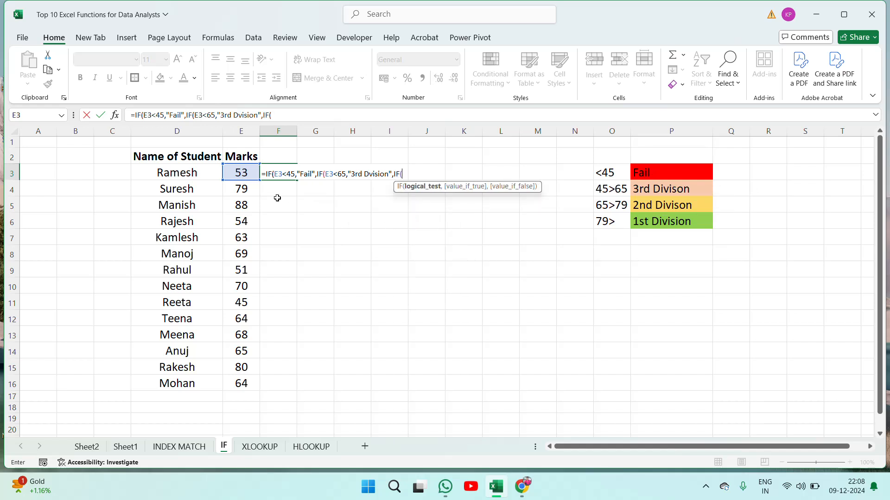
{"action": "left_click", "coordinate": [237, 176]}
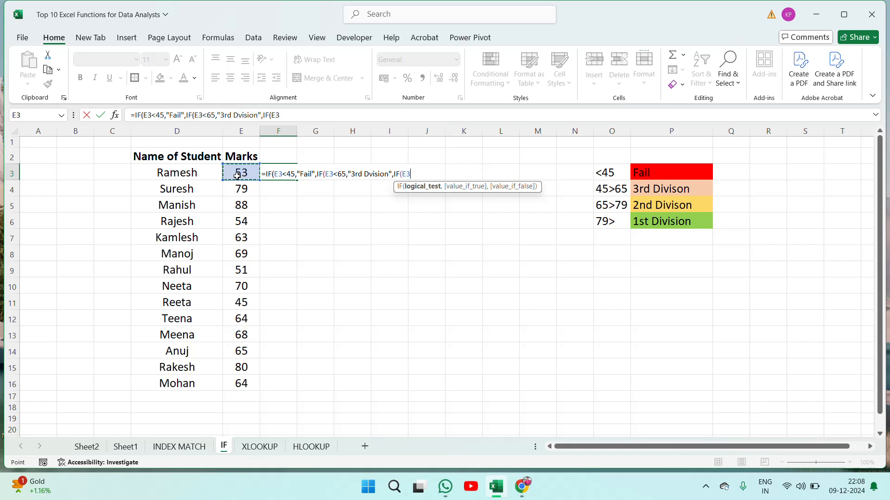
{"action": "type", "text": "<=79,"}
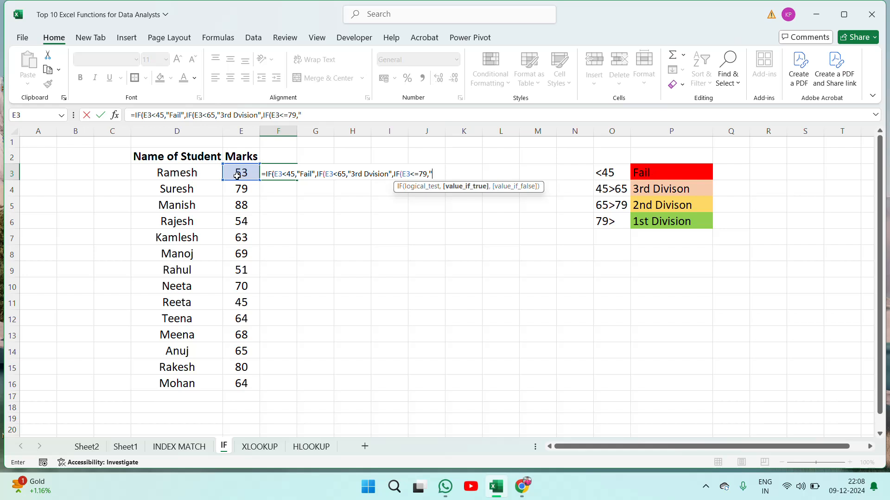
{"action": "type", "text": "\"2nd Divison\","}
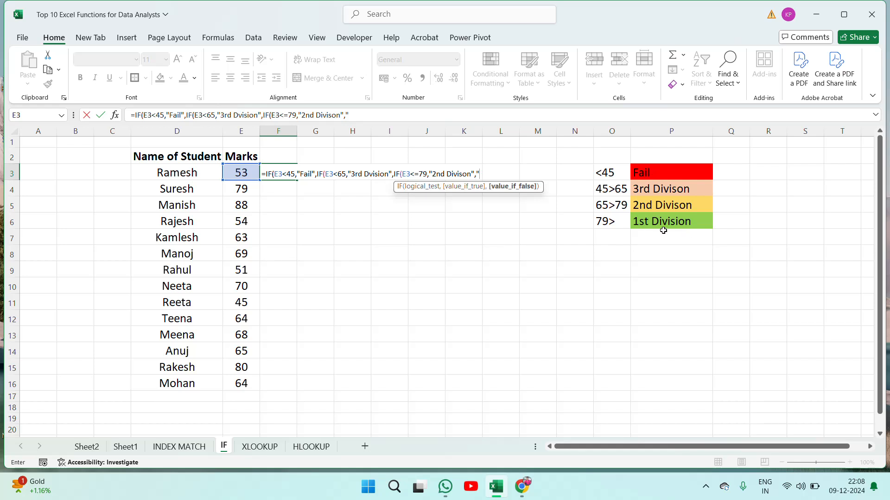
- Finish the F3 formula with "1st Divison" as the last false value, close all three IFs and enter it
{"action": "type", "text": "1st Divison"}
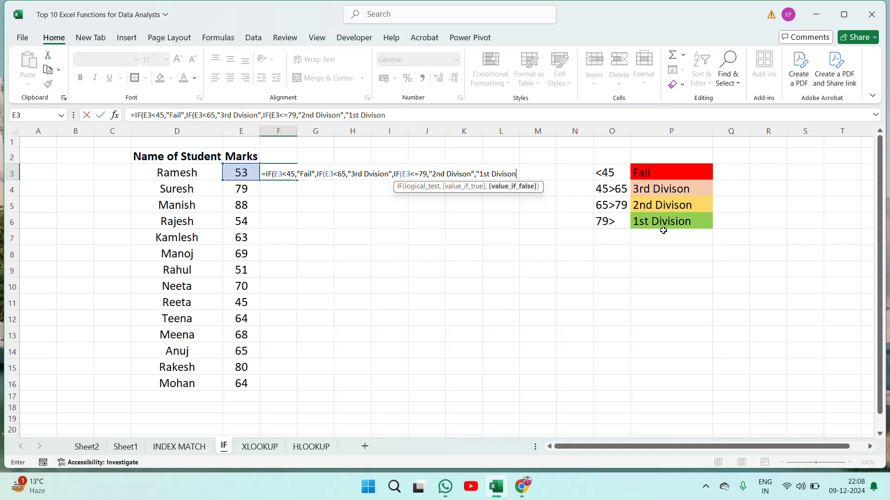
{"action": "type", "text": "\")"}
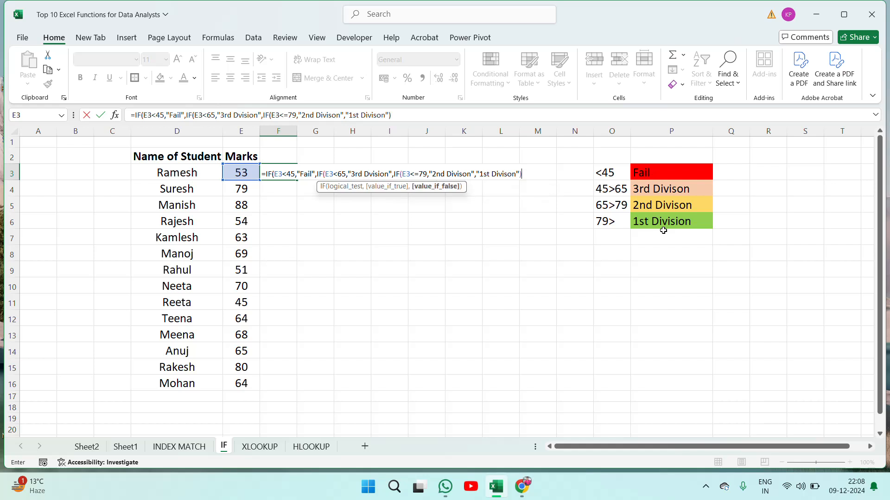
{"action": "type", "text": "))"}
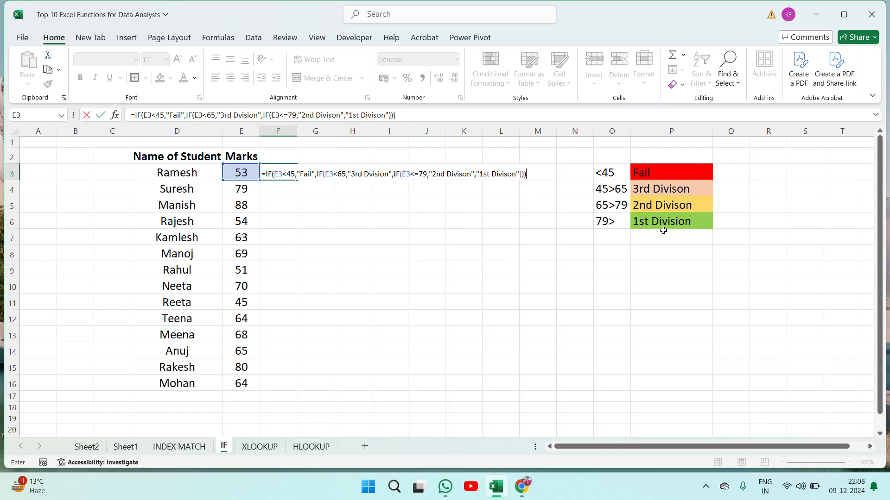
{"action": "key", "text": "Return"}
- Copy the F3 division formula down the column to F16 for all students
{"action": "key", "text": "Up"}
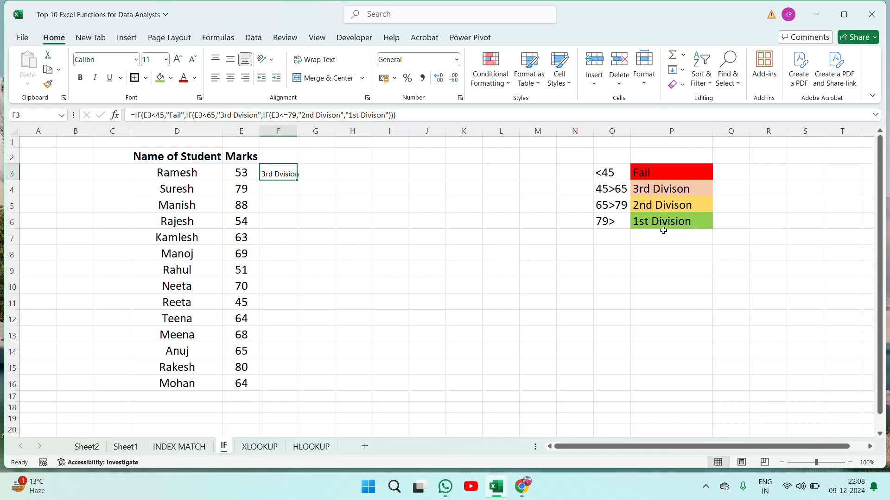
{"action": "key", "text": "ctrl+c"}
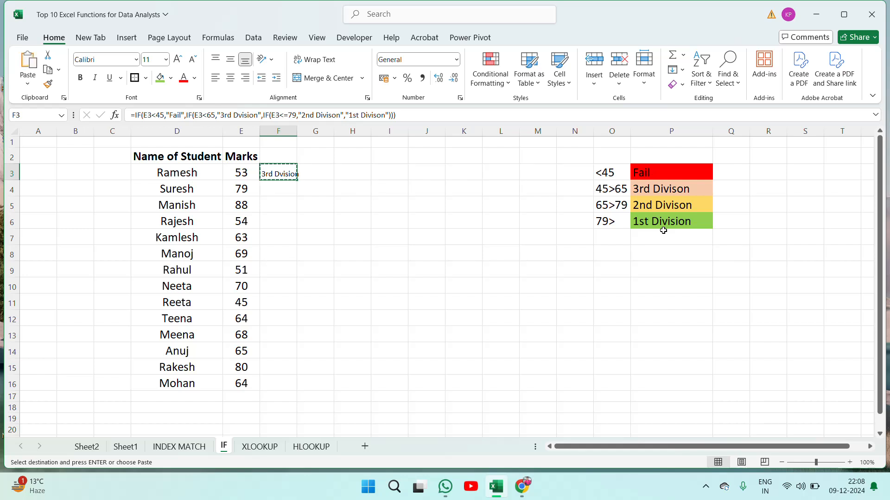
{"action": "key", "text": "Left"}
{"action": "key", "text": "ctrl+Down"}
{"action": "key", "text": "Right"}
{"action": "key", "text": "ctrl+shift+Up"}
{"action": "key", "text": "ctrl+v"}
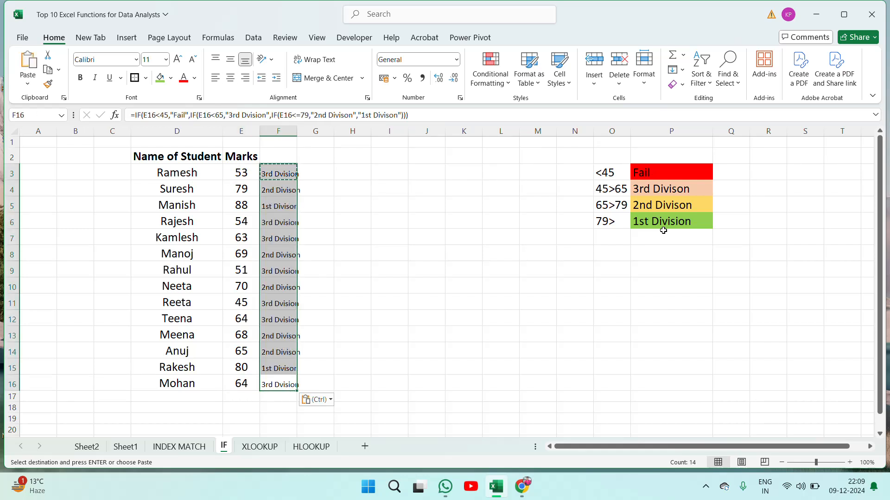
{"action": "key", "text": "Escape"}
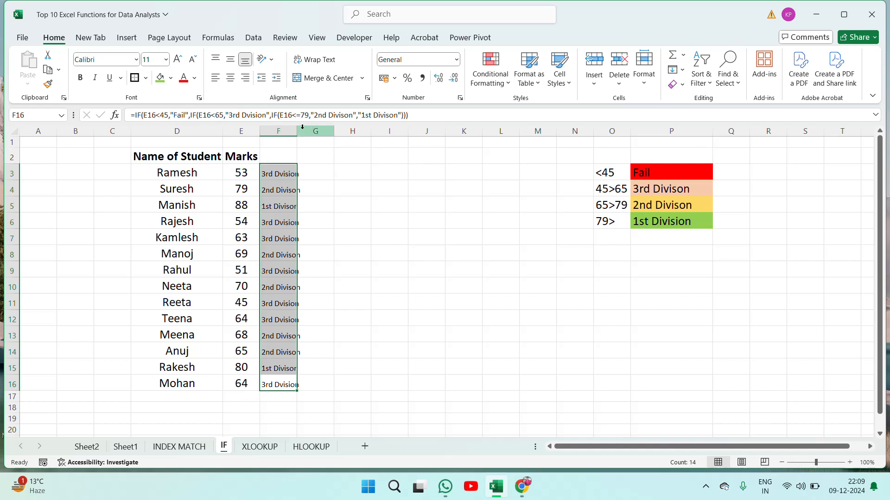
- Widen column F to fit the division names and set the font size of F3:F16 to 16
{"action": "left_click_drag", "start_coordinate": [297, 131], "coordinate": [324, 127]}
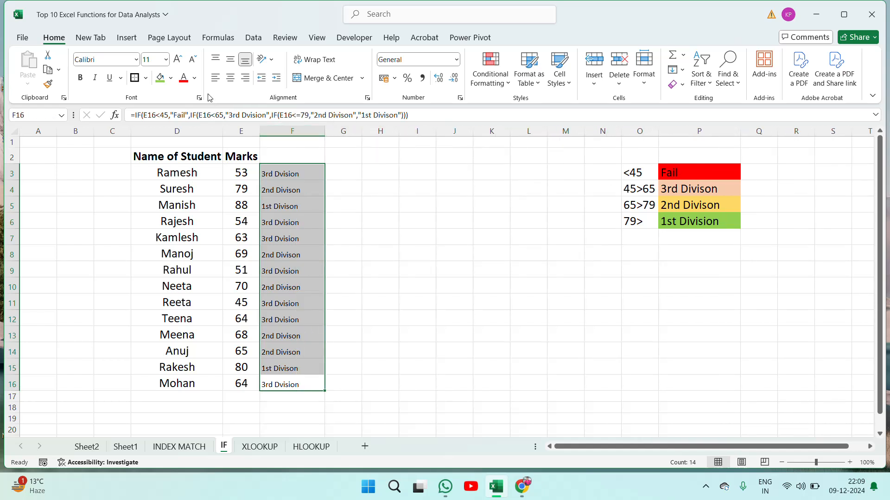
{"action": "left_click", "coordinate": [158, 60]}
{"action": "type", "text": "16"}
{"action": "key", "text": "Return"}
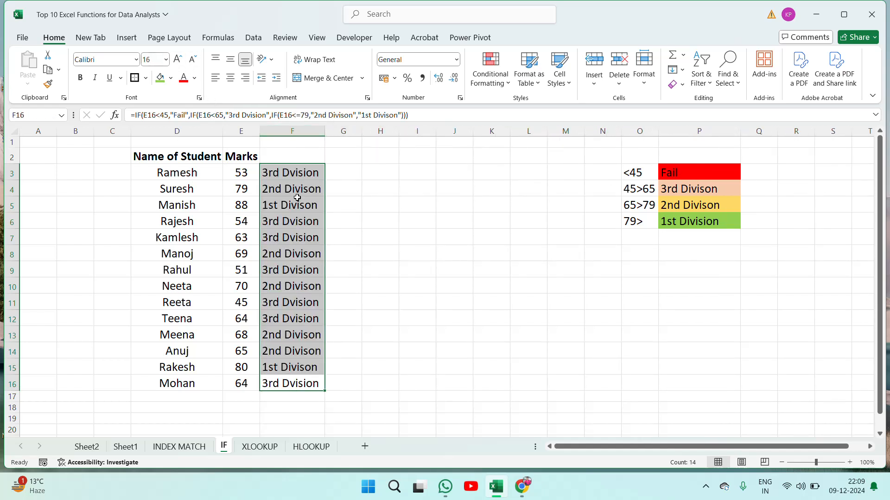
- Widen column F further so the division names have extra room
{"action": "left_click_drag", "start_coordinate": [326, 128], "coordinate": [347, 127]}
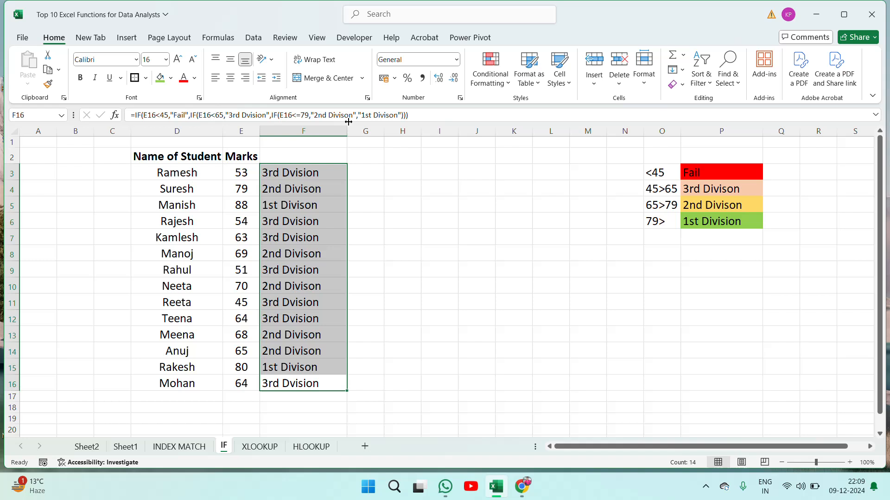
{"action": "left_click", "coordinate": [310, 197]}
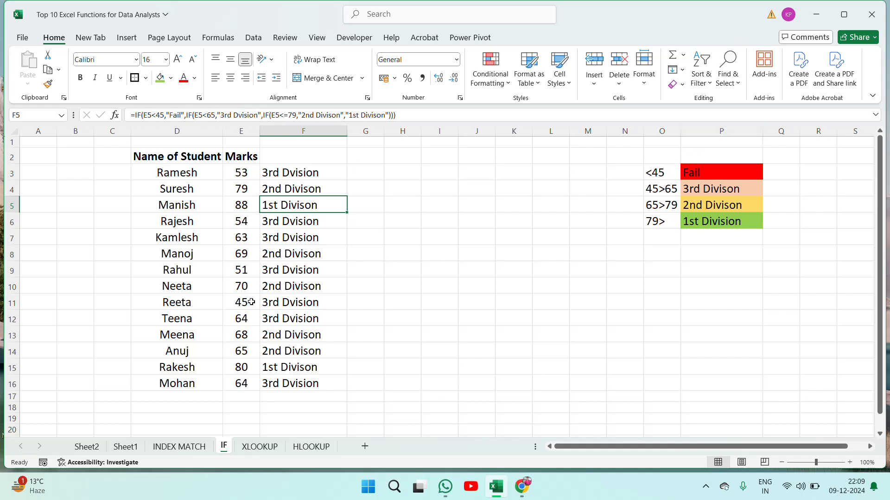
{"action": "left_click", "coordinate": [660, 173]}
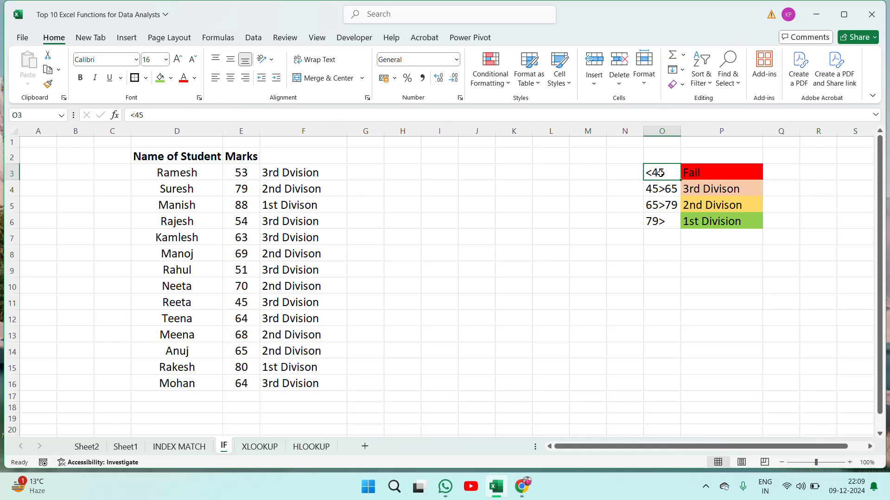
- Insert a blank row at row 10 of the student list
{"action": "left_click", "coordinate": [252, 280]}
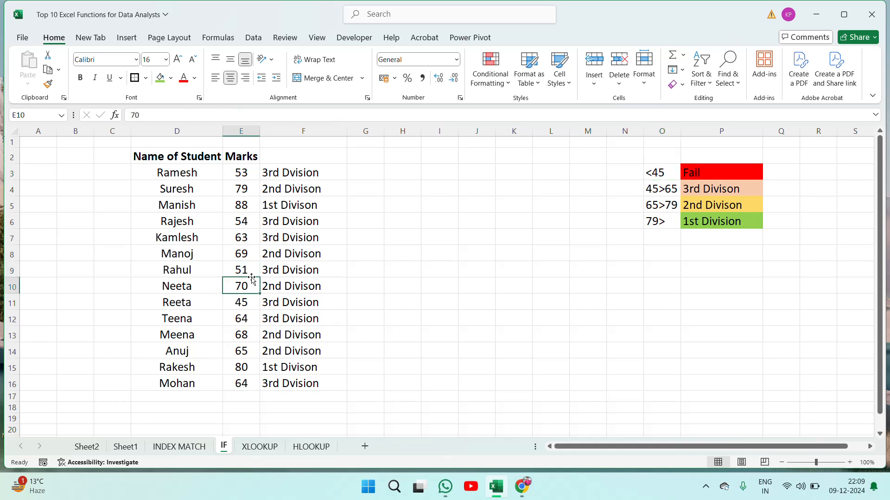
{"action": "key", "text": "shift+space"}
{"action": "key", "text": "ctrl+shift+plus"}
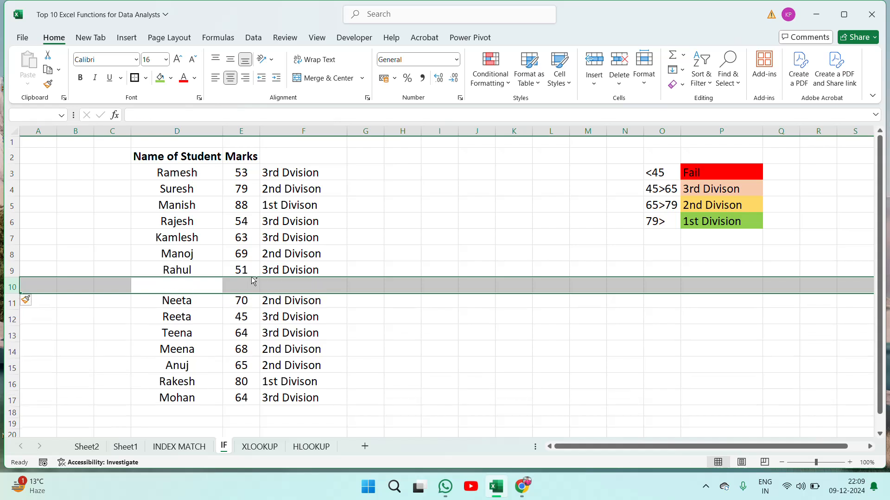
{"action": "key", "text": "Down"}
{"action": "key", "text": "Down"}
{"action": "key", "text": "Up"}
{"action": "key", "text": "Up"}
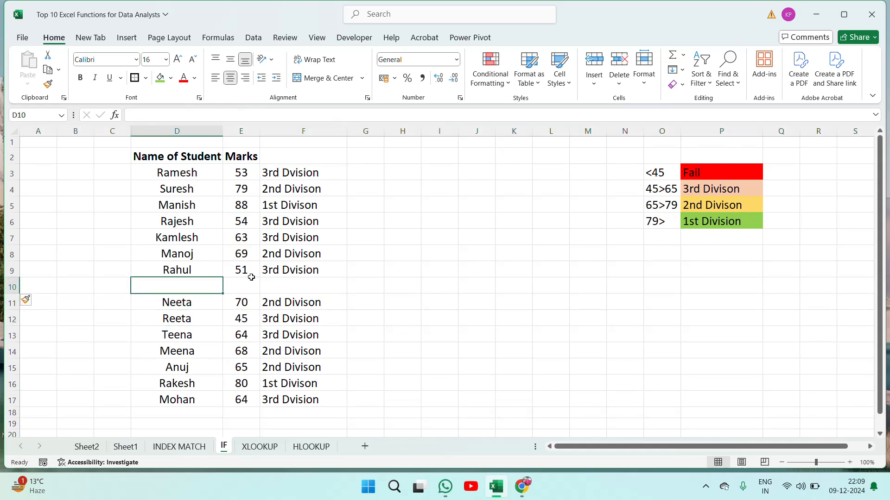
- Add a student's name in D10 and marks of 35 in E10
{"action": "type", "text": "Raju"}
{"action": "key", "text": "BackSpace"}
{"action": "key", "text": "BackSpace"}
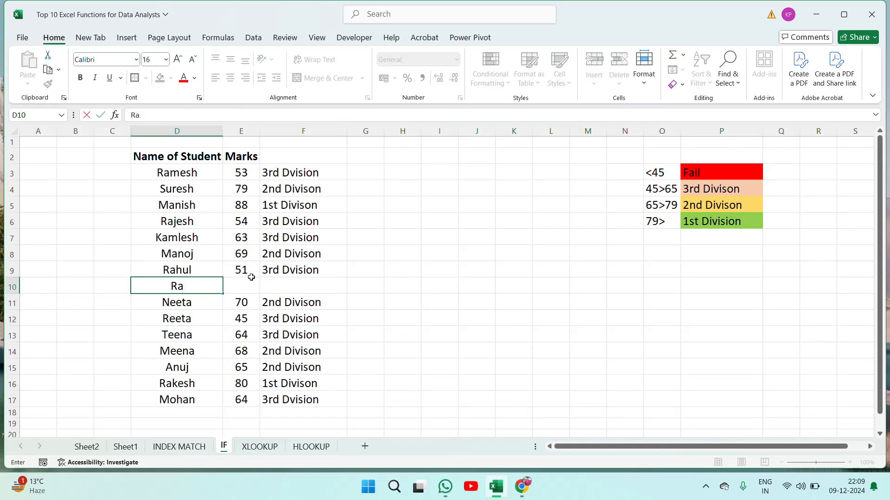
{"action": "type", "text": "hul"}
{"action": "key", "text": "Return"}
{"action": "key", "text": "Up"}
{"action": "key", "text": "Right"}
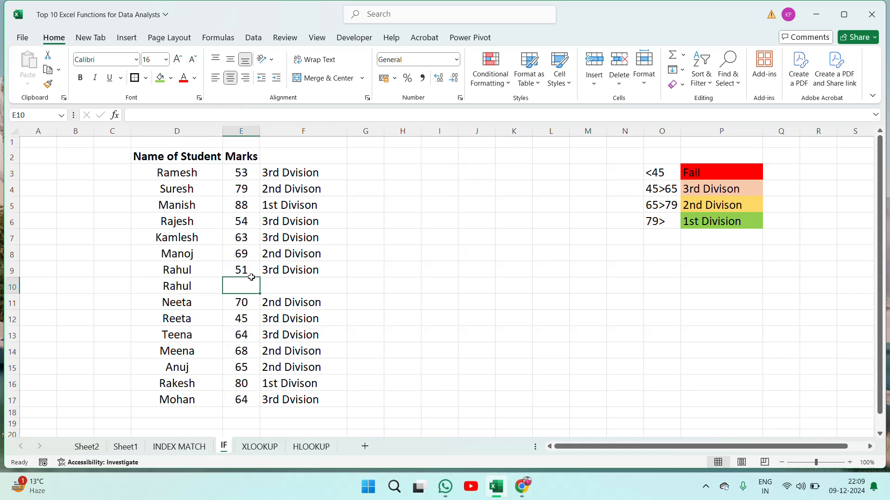
{"action": "type", "text": "35"}
{"action": "key", "text": "Return"}
{"action": "key", "text": "Up"}
{"action": "key", "text": "Right"}
{"action": "key", "text": "Left"}
{"action": "key", "text": "Right"}
{"action": "key", "text": "Left"}
{"action": "key", "text": "Left"}
{"action": "key", "text": "Right"}
- Insert a row at row 11 and enter another student's name with marks of 38
{"action": "key", "text": "Down"}
{"action": "key", "text": "Left"}
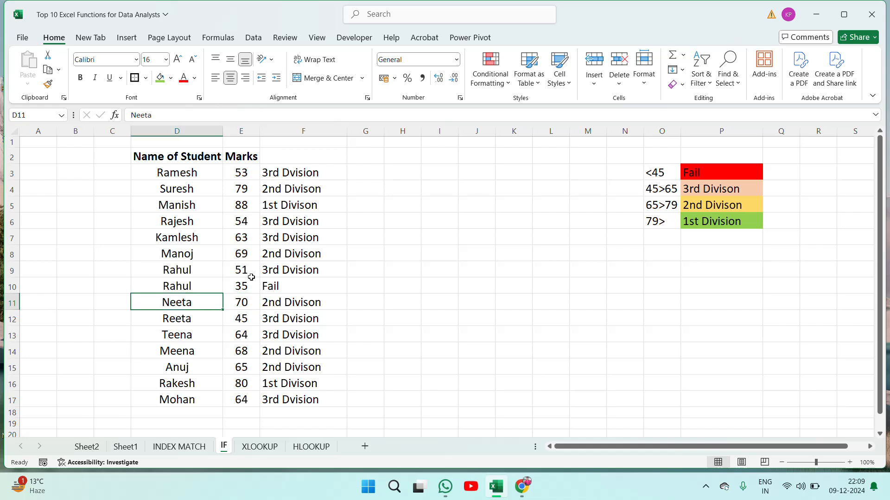
{"action": "key", "text": "shift+space"}
{"action": "key", "text": "ctrl+shift+equal"}
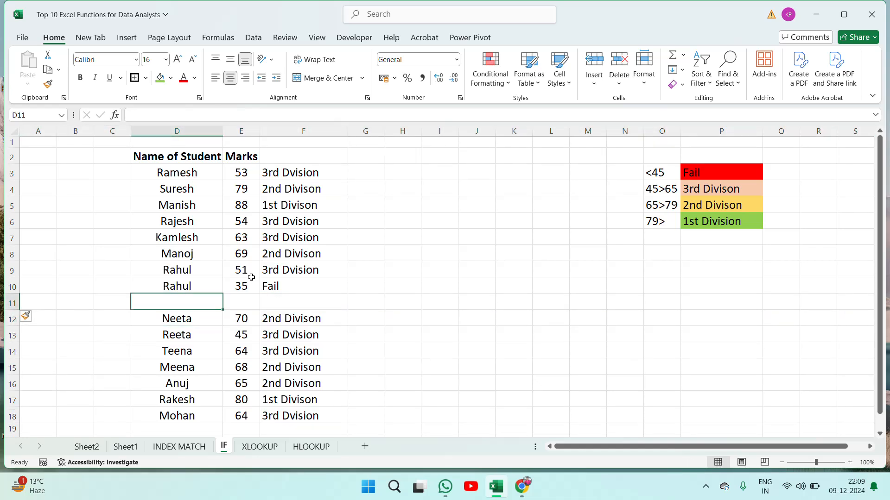
{"action": "type", "text": "Manish"}
{"action": "key", "text": "Return"}
{"action": "key", "text": "Up"}
{"action": "key", "text": "Right"}
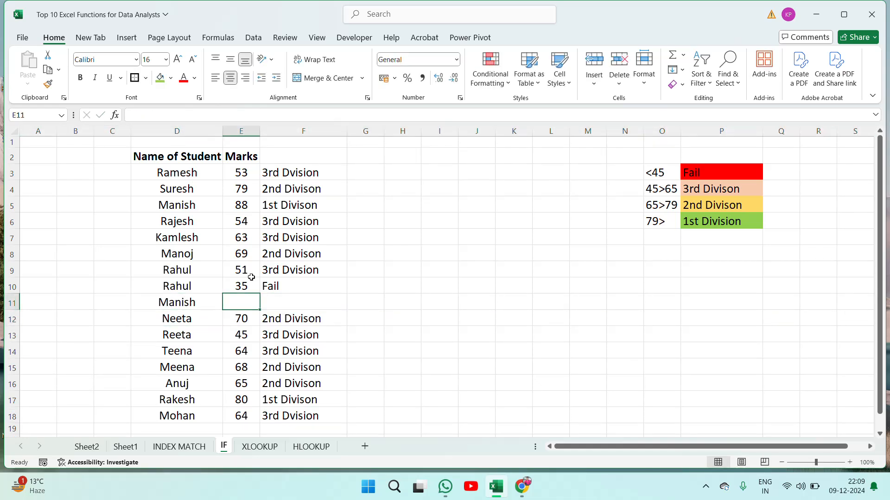
{"action": "key", "text": "BackSpace"}
{"action": "type", "text": "38"}
{"action": "key", "text": "Return"}
- Examine the nested IF formula in F3 without changing it
{"action": "key", "text": "Up"}
{"action": "key", "text": "Right"}
{"action": "key", "text": "Up"}
{"action": "key", "text": "Up"}
{"action": "key", "text": "Up"}
{"action": "key", "text": "Up"}
{"action": "key", "text": "Up"}
{"action": "key", "text": "Up"}
{"action": "key", "text": "Up"}
{"action": "key", "text": "Up"}
{"action": "key", "text": "Right"}
{"action": "key", "text": "Right"}
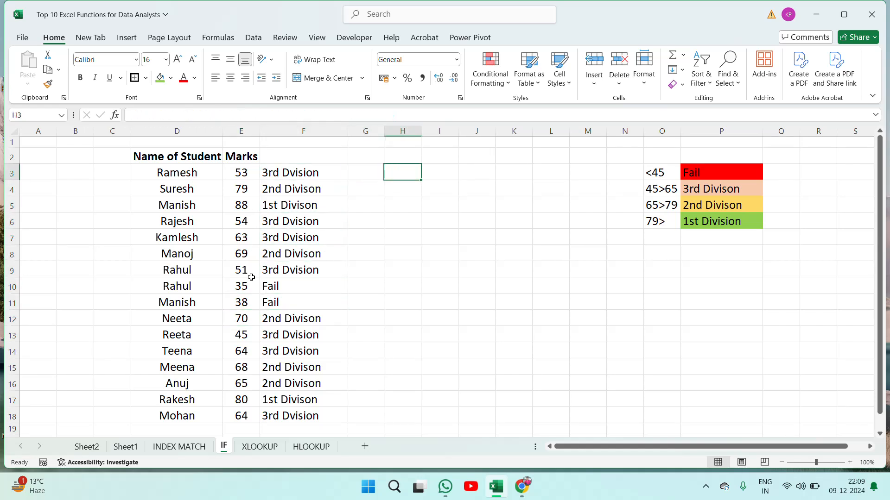
{"action": "key", "text": "Left"}
{"action": "key", "text": "Left"}
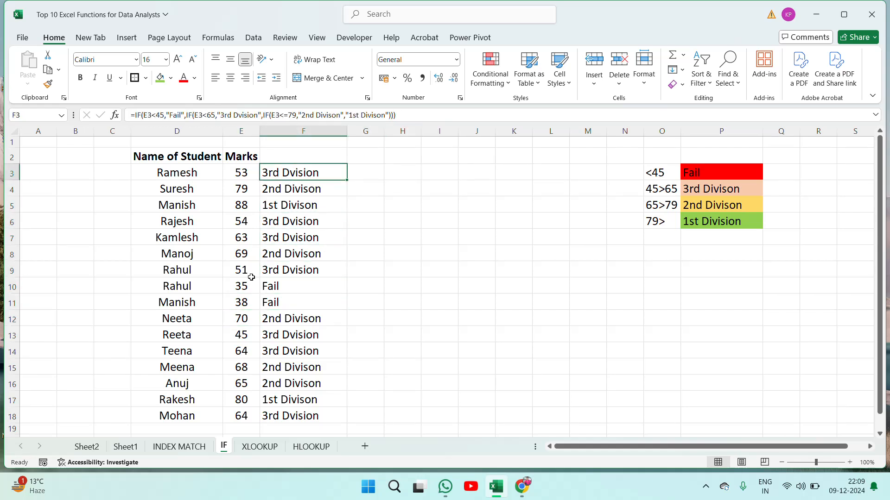
{"action": "key", "text": "F2"}
{"action": "key", "text": "Escape"}
{"action": "key", "text": "F2"}
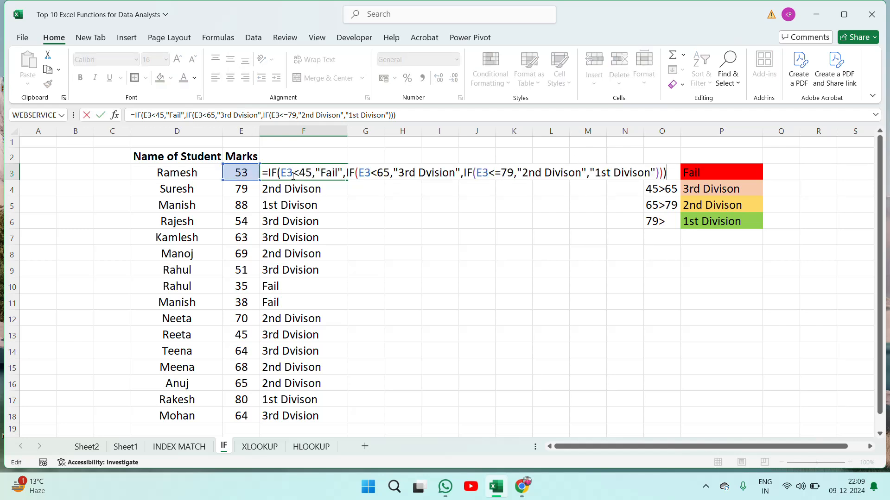
{"action": "key", "text": "Escape"}
- Fill the two failing students' rows, D10:F11, with standard red
{"action": "left_click", "coordinate": [272, 288]}
{"action": "key", "text": "Left"}
{"action": "key", "text": "Left"}
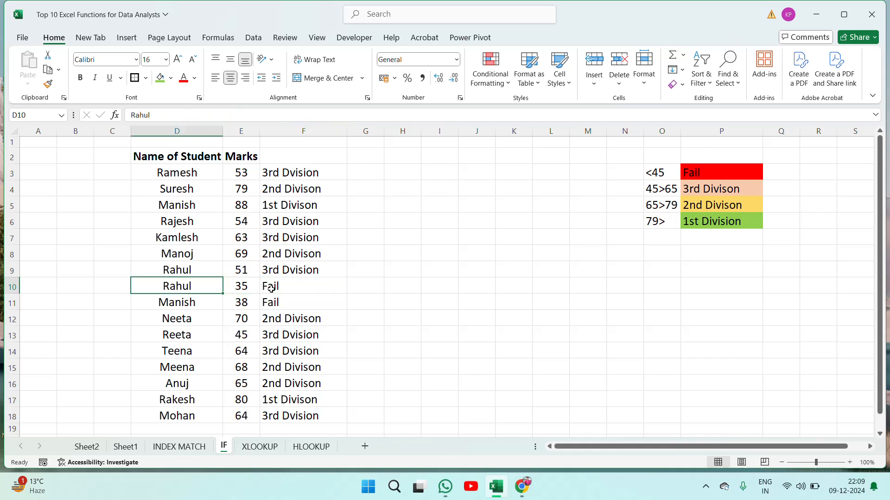
{"action": "key", "text": "shift+Down"}
{"action": "key", "text": "shift+Right"}
{"action": "key", "text": "shift+Right"}
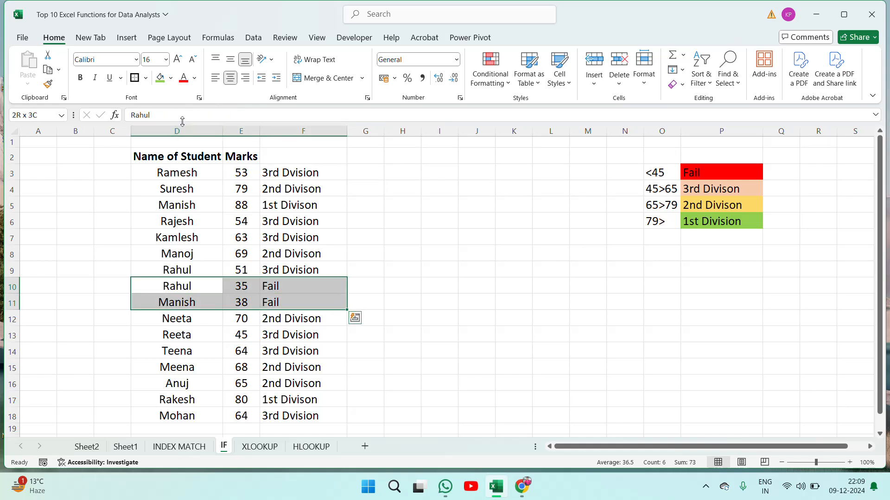
{"action": "left_click", "coordinate": [171, 77]}
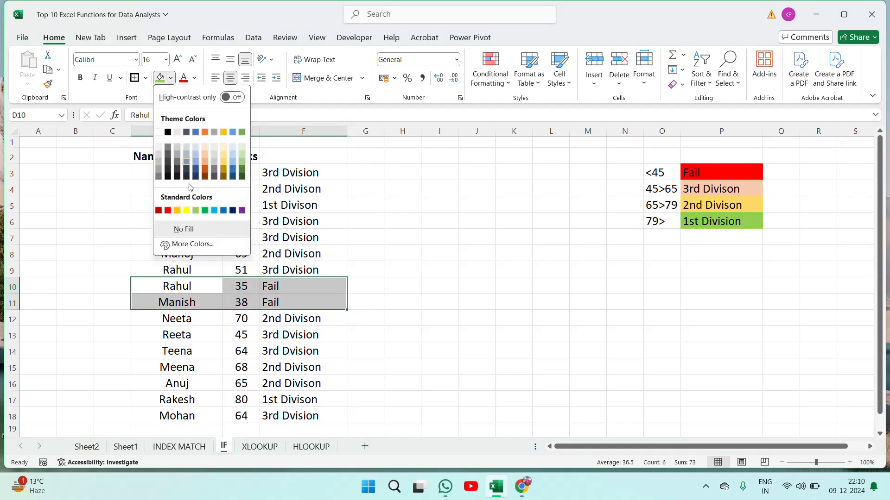
{"action": "left_click", "coordinate": [168, 210]}
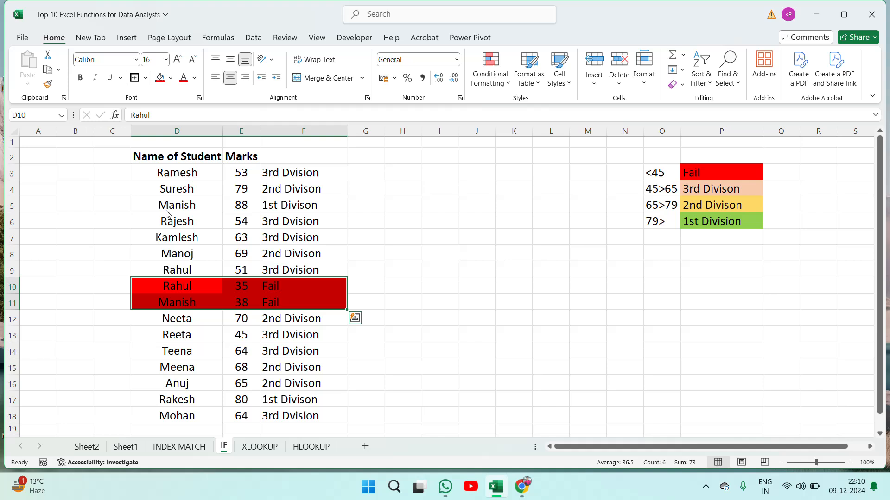
- Review the conditions in the F3 formula against the grading criteria table
{"action": "left_click", "coordinate": [300, 196]}
{"action": "key", "text": "Up"}
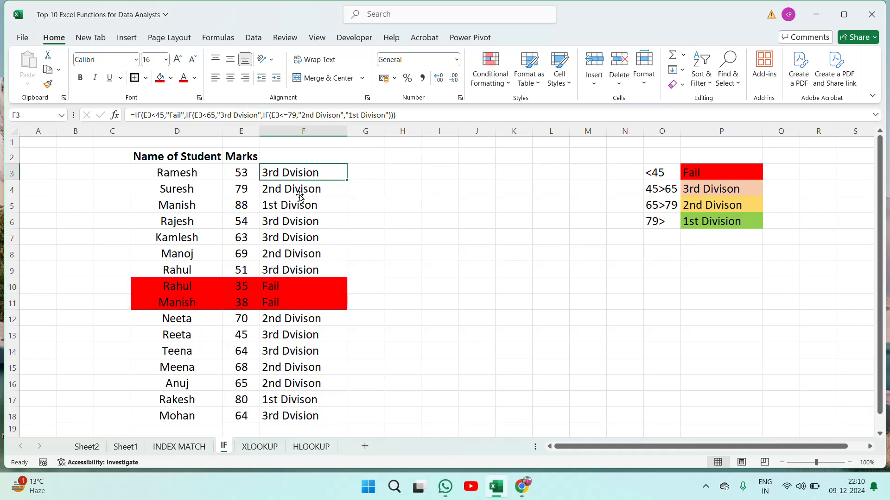
{"action": "key", "text": "F2"}
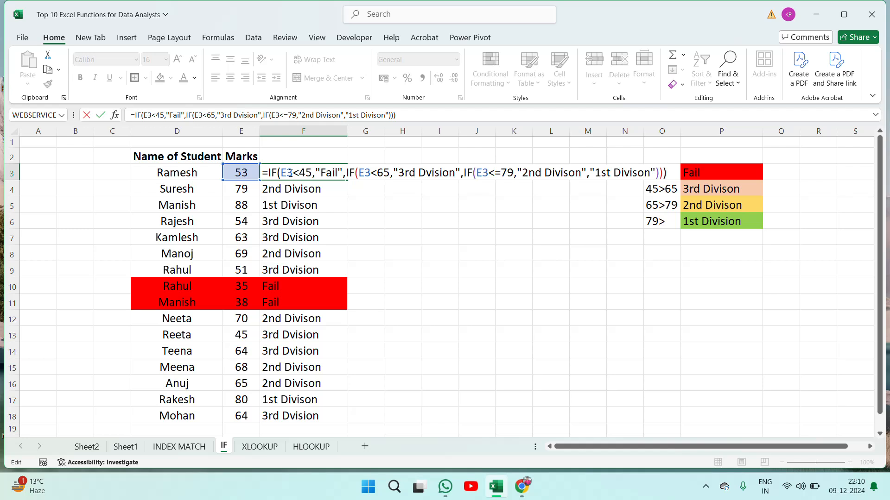
{"action": "key", "text": "ctrl+Return"}
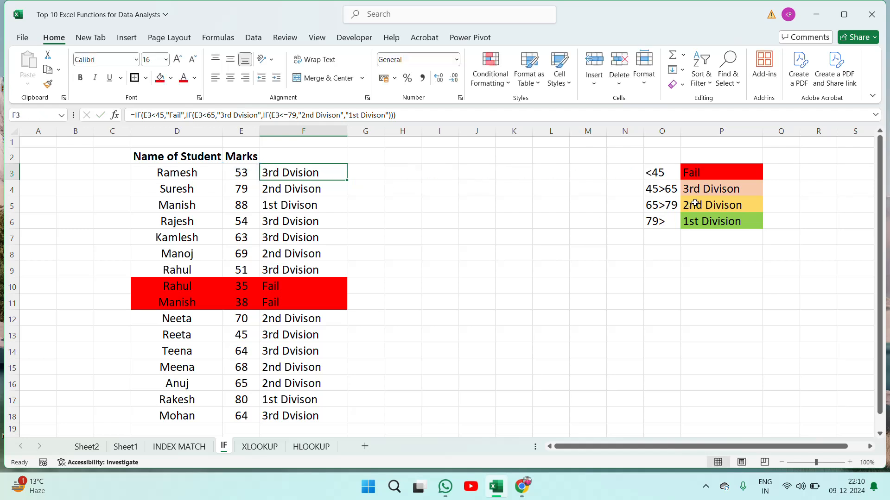
- Fill the 3rd-division rows D6:F7 with the lightest orange theme shade
{"action": "left_click", "coordinate": [272, 230]}
{"action": "key", "text": "Left"}
{"action": "key", "text": "Left"}
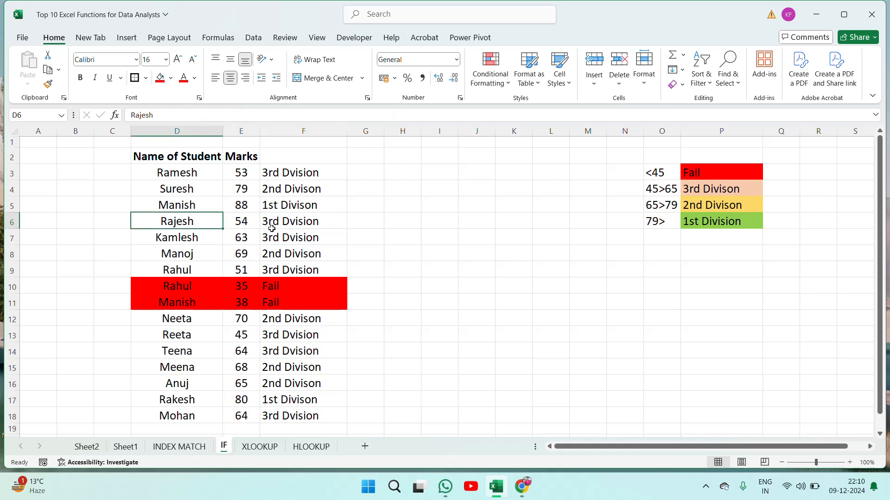
{"action": "key", "text": "shift+Down"}
{"action": "key", "text": "shift+Right"}
{"action": "key", "text": "shift+Right"}
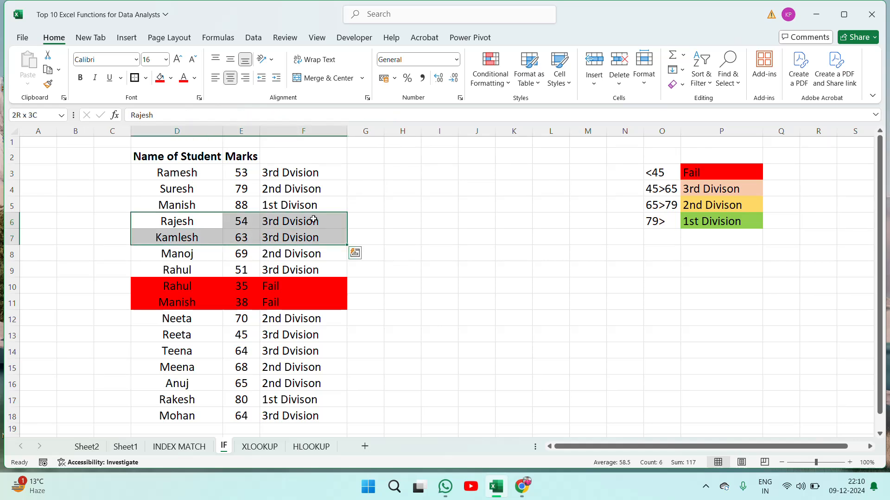
{"action": "left_click", "coordinate": [170, 79]}
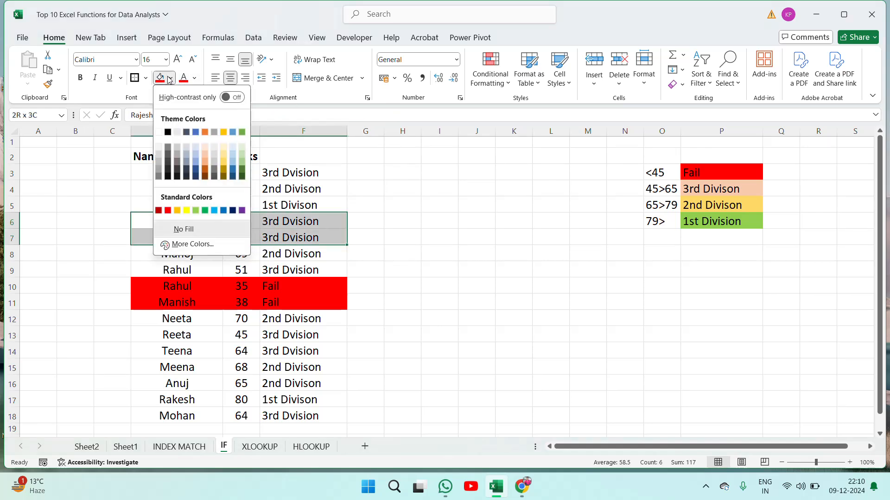
{"action": "left_click", "coordinate": [203, 148]}
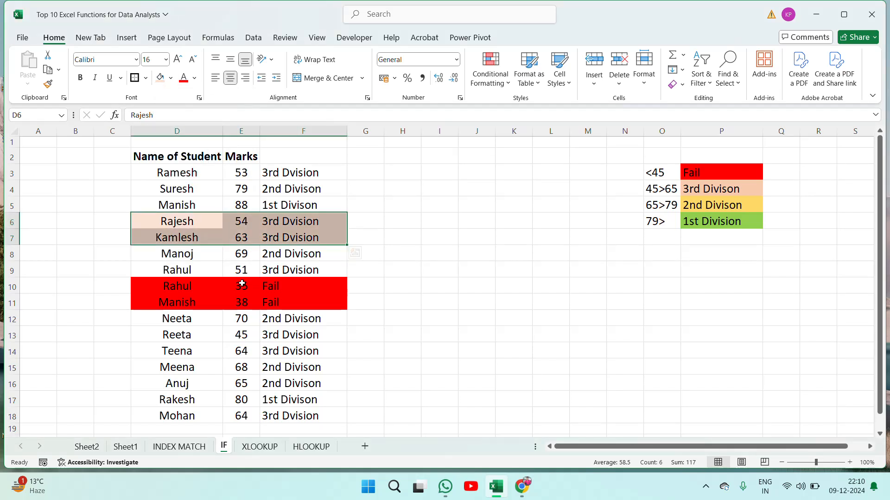
- Apply the same light orange fill to the 3rd-division rows D9:F9 and D13:F14
{"action": "left_click_drag", "start_coordinate": [166, 270], "coordinate": [278, 272]}
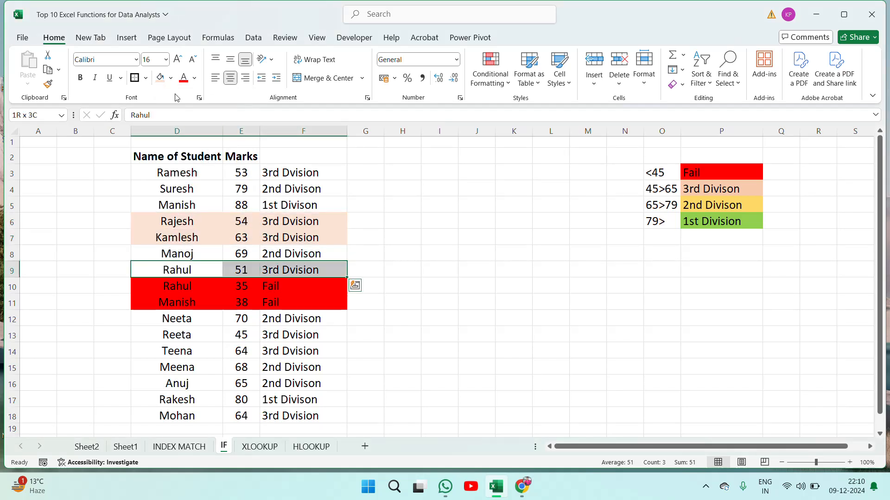
{"action": "left_click", "coordinate": [160, 77]}
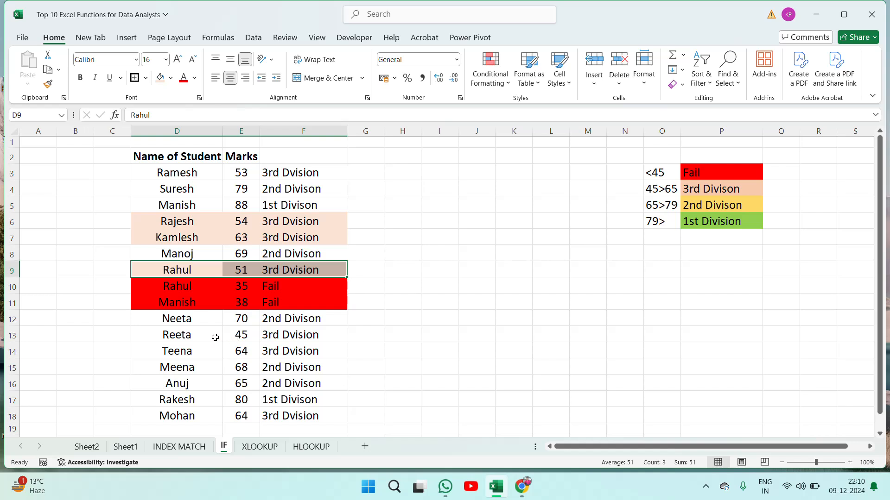
{"action": "left_click_drag", "start_coordinate": [215, 337], "coordinate": [324, 352]}
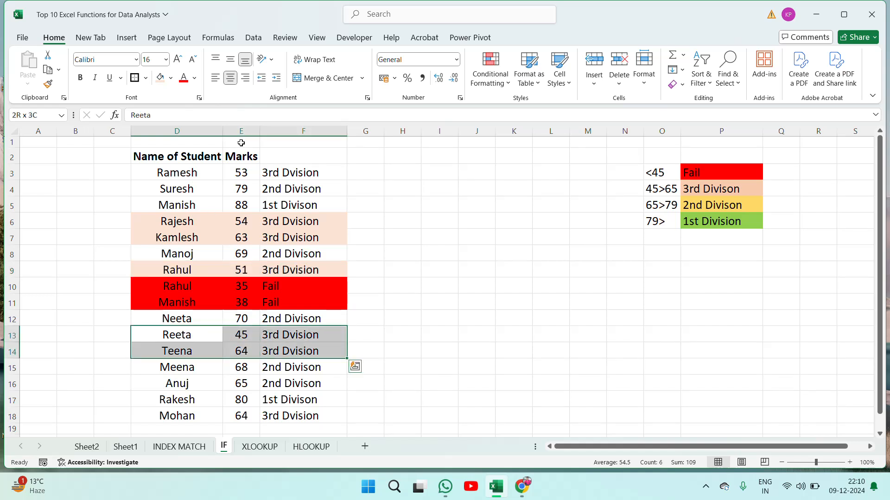
{"action": "left_click", "coordinate": [160, 77]}
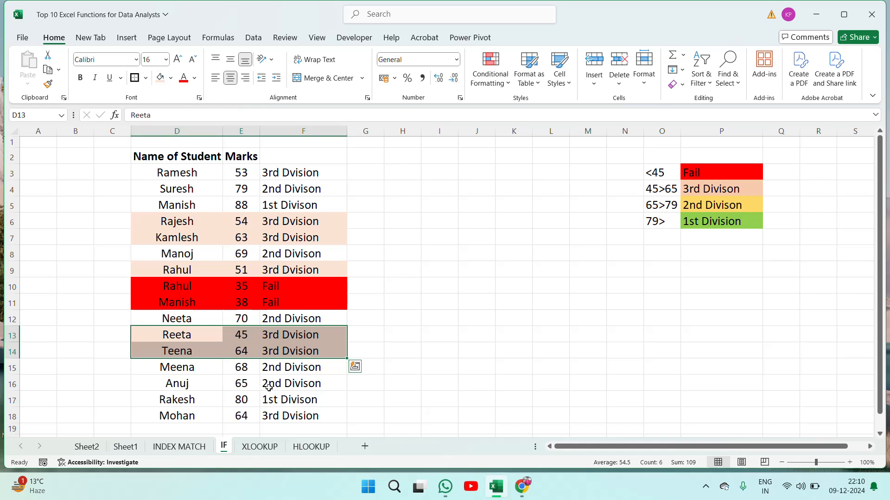
- Apply the light orange fill to the remaining 3rd-division rows, D18:F18 and D3:F3
{"action": "left_click", "coordinate": [170, 412]}
{"action": "key", "text": "shift+Right"}
{"action": "key", "text": "shift+Right"}
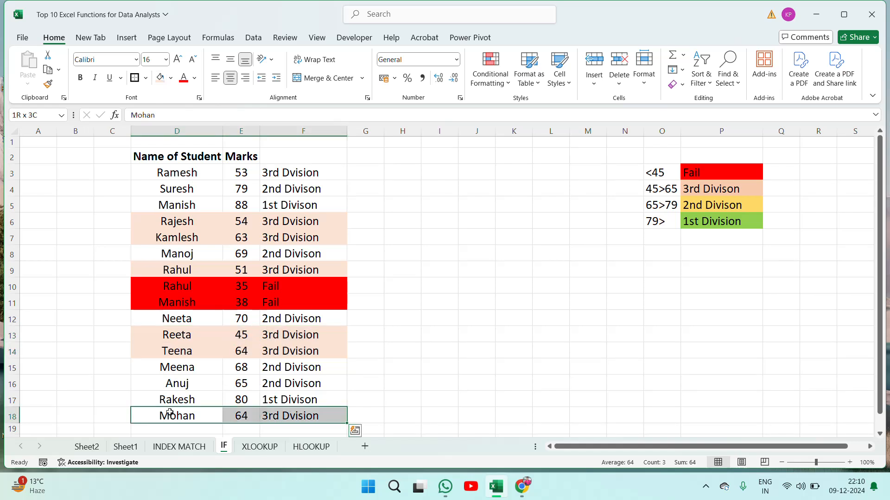
{"action": "left_click", "coordinate": [160, 78]}
{"action": "left_click", "coordinate": [176, 174]}
{"action": "key", "text": "shift+Right"}
{"action": "key", "text": "shift+Right"}
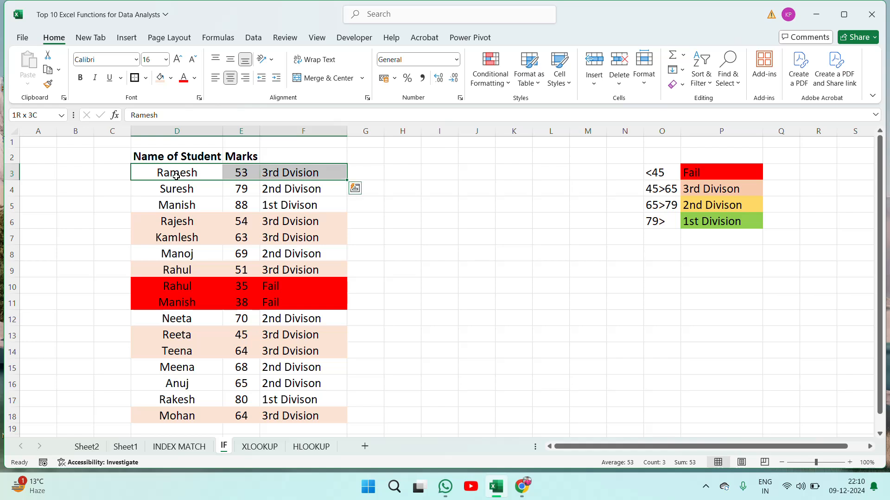
{"action": "left_click", "coordinate": [160, 77]}
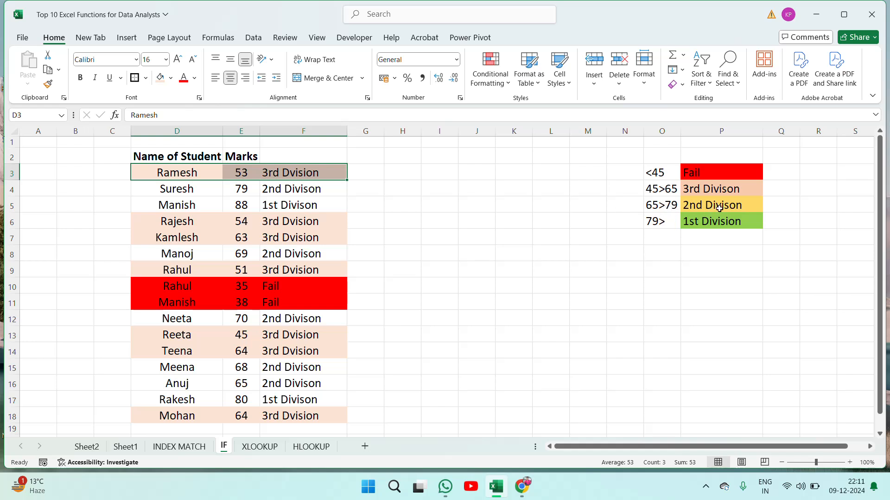
- Fill the 2nd-division row D4:F4 with the gold theme colour
{"action": "left_click", "coordinate": [200, 188]}
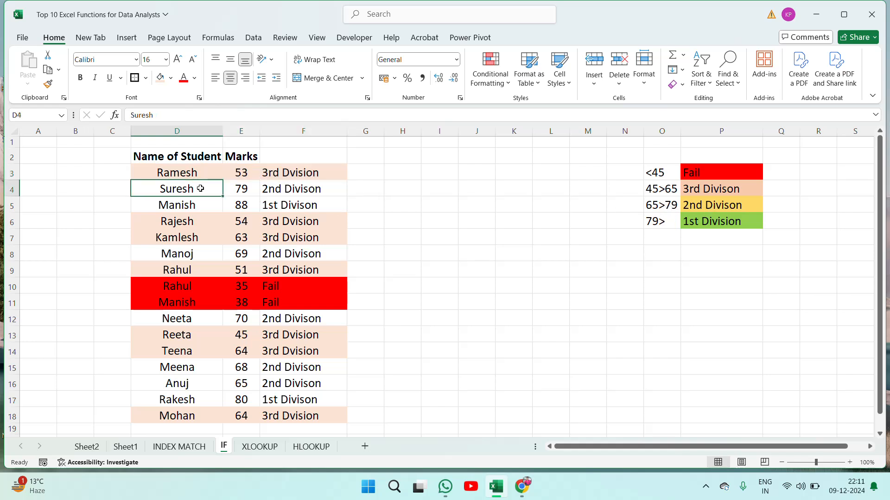
{"action": "key", "text": "shift+Right"}
{"action": "key", "text": "shift+Right"}
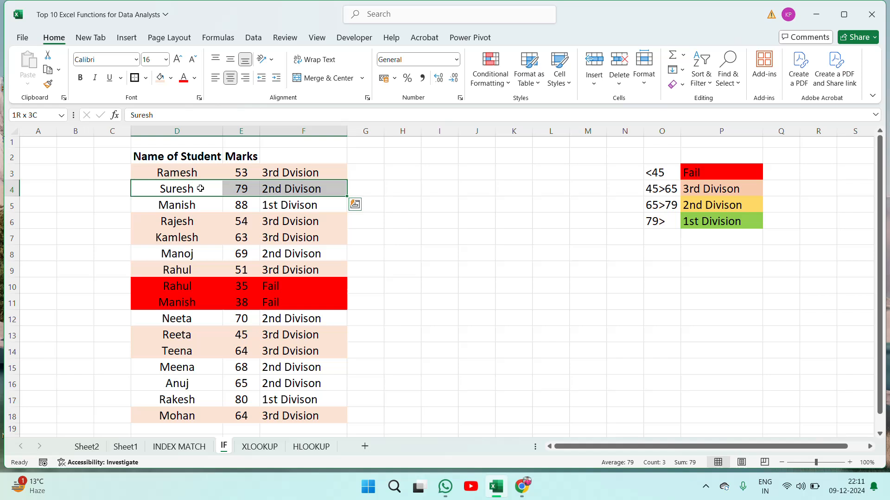
{"action": "left_click", "coordinate": [171, 78]}
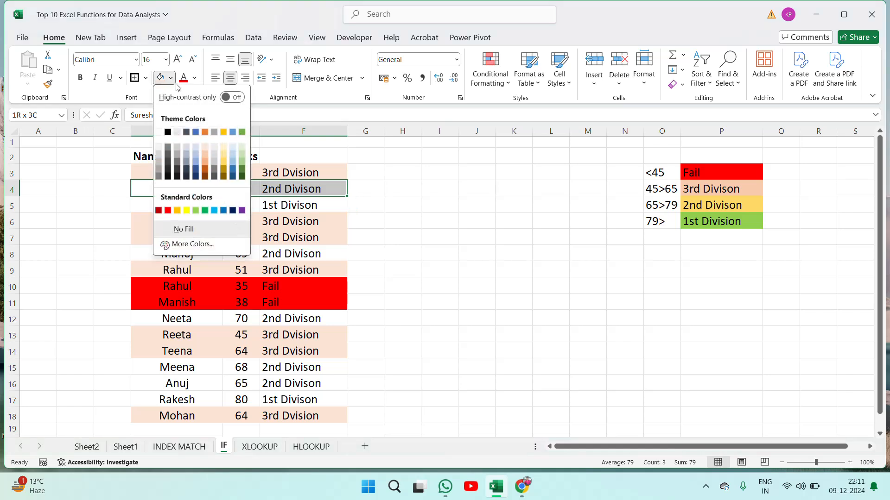
{"action": "left_click", "coordinate": [224, 133]}
- Apply the same gold fill to the 2nd-division row D8:F8
{"action": "key", "text": "Down"}
{"action": "key", "text": "Down"}
{"action": "key", "text": "Down"}
{"action": "key", "text": "Down"}
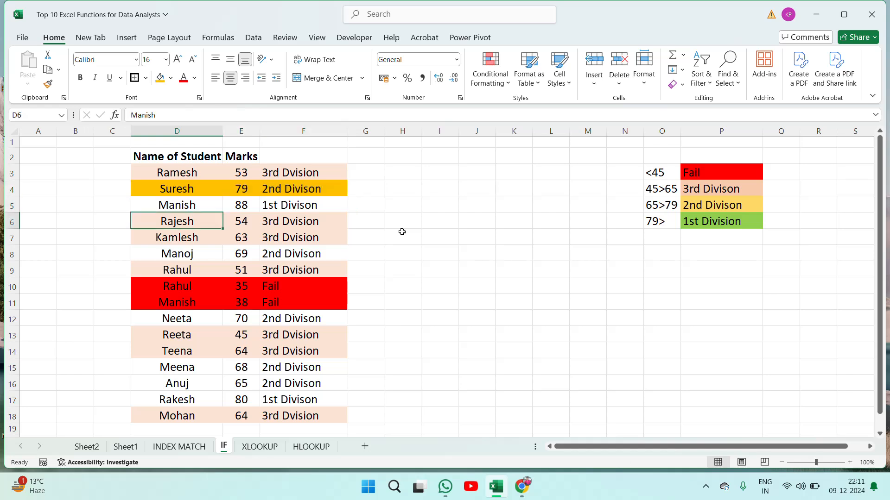
{"action": "key", "text": "shift+Right"}
{"action": "key", "text": "shift+Right"}
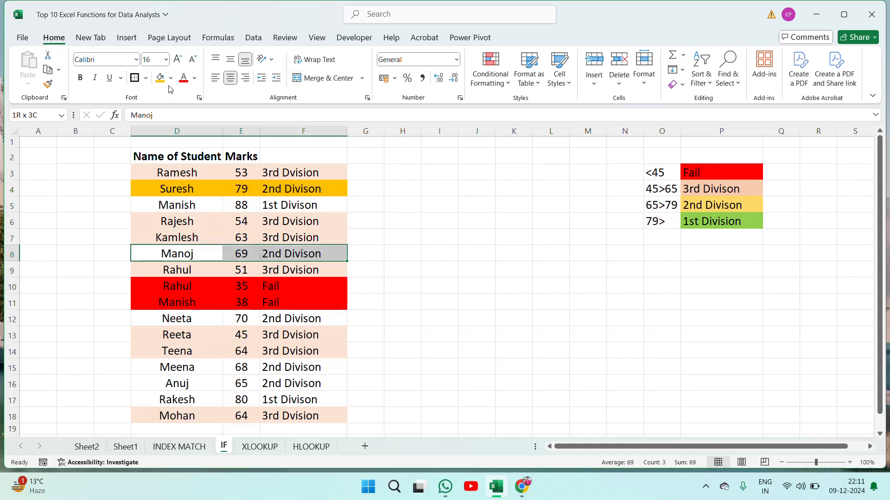
{"action": "left_click", "coordinate": [162, 79]}
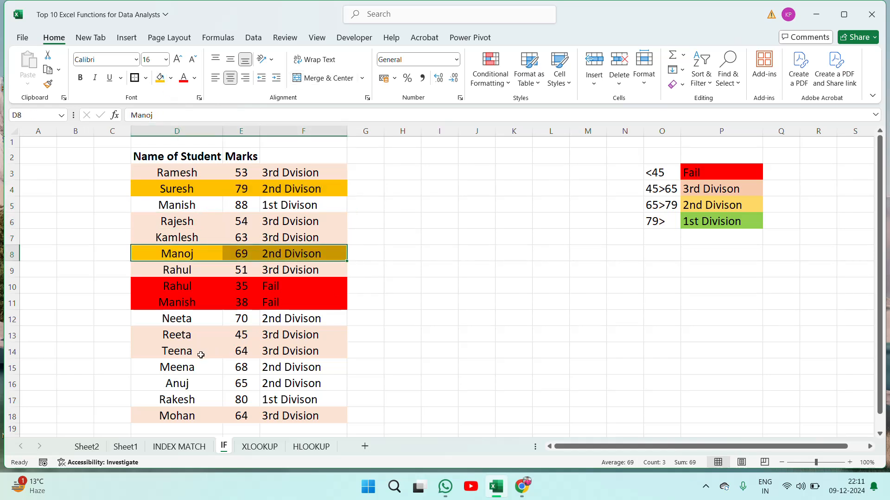
- Apply the gold fill to the remaining 2nd-division rows, D12:F12 and D15:F16
{"action": "left_click", "coordinate": [162, 320]}
{"action": "key", "text": "shift+Right"}
{"action": "key", "text": "shift+Right"}
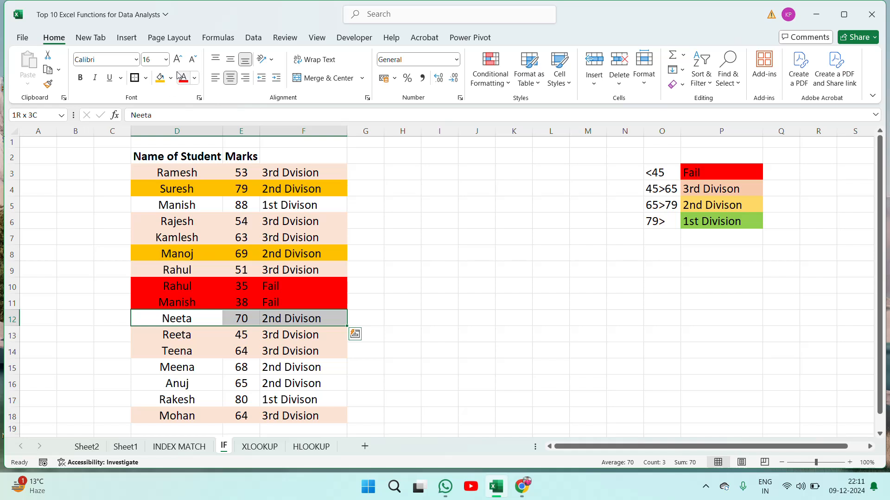
{"action": "left_click", "coordinate": [161, 80]}
{"action": "left_click", "coordinate": [181, 365]}
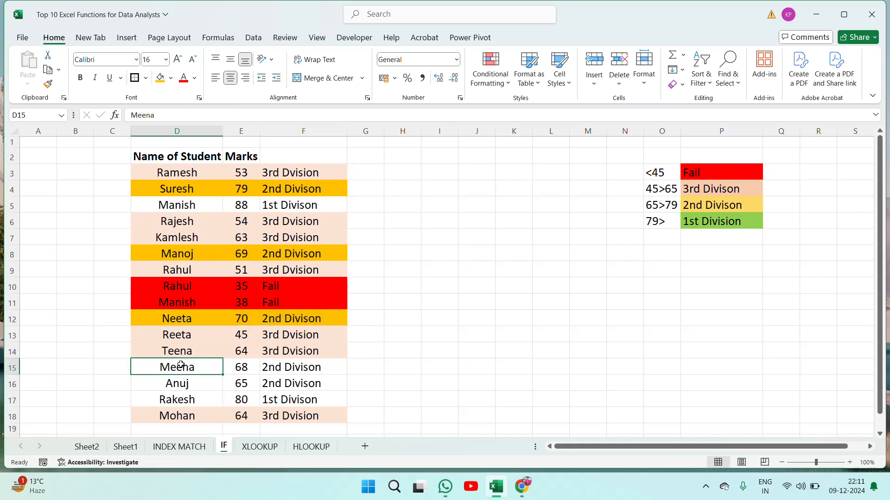
{"action": "key", "text": "shift+Right"}
{"action": "key", "text": "shift+Right"}
{"action": "key", "text": "shift+Down"}
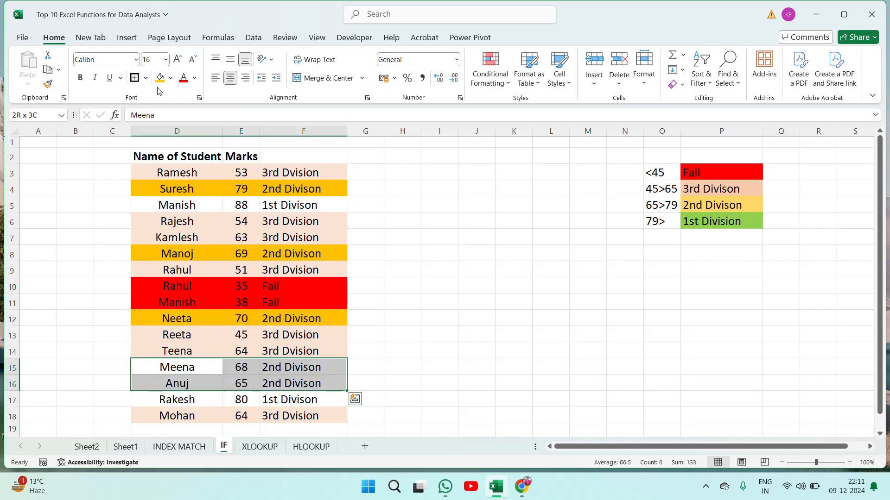
{"action": "left_click", "coordinate": [161, 79]}
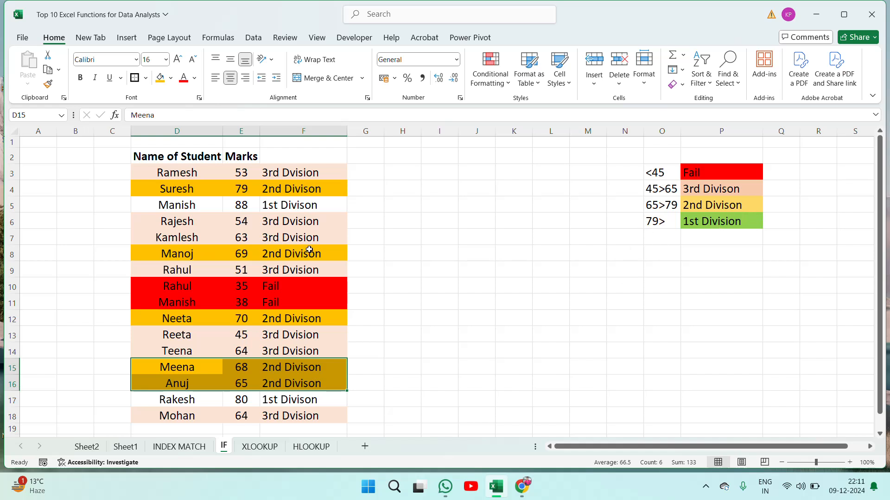
- Fill the 1st-division row D5:F5 with the standard green colour
{"action": "left_click", "coordinate": [200, 206]}
{"action": "key", "text": "shift+Right"}
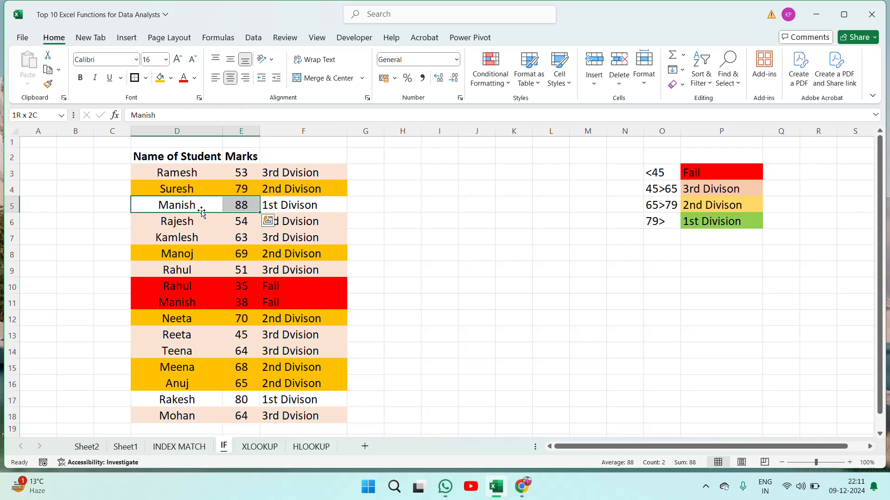
{"action": "key", "text": "shift+Right"}
{"action": "left_click", "coordinate": [171, 78]}
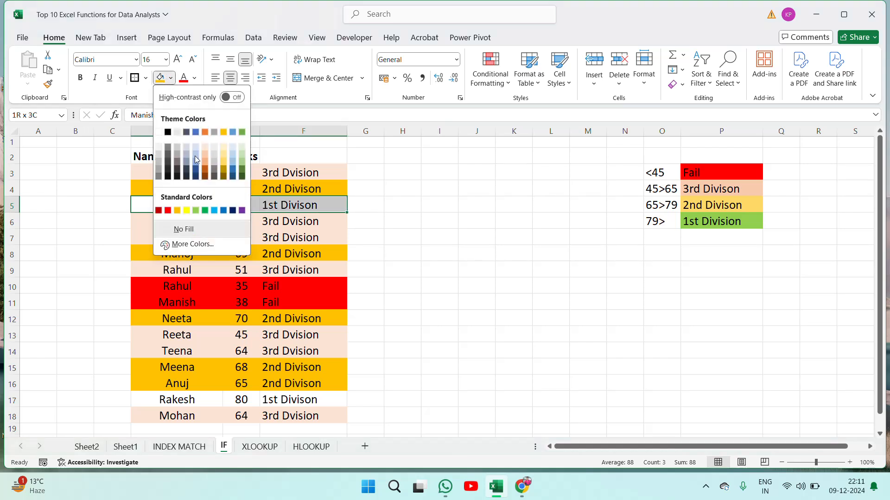
{"action": "left_click", "coordinate": [205, 211]}
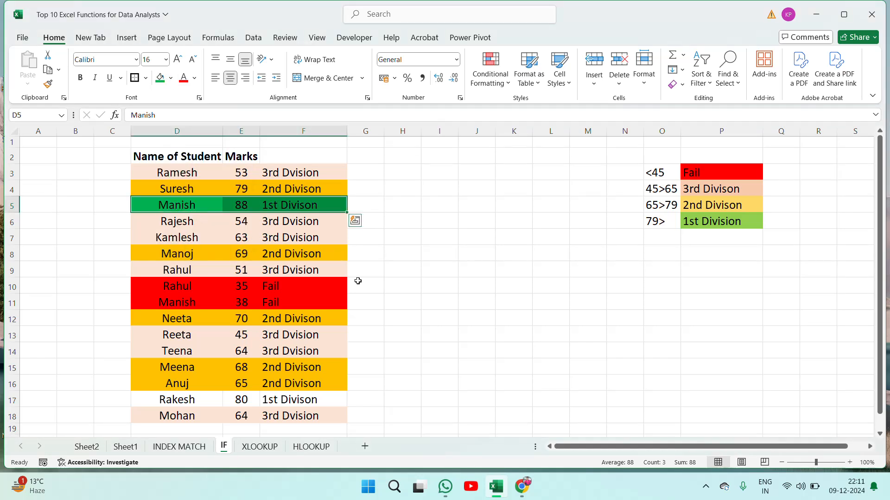
- Apply the same green fill to the other 1st-division row, D17:F17, and deselect it
{"action": "left_click", "coordinate": [179, 409]}
{"action": "left_click_drag", "start_coordinate": [179, 407], "coordinate": [179, 411]}
{"action": "key", "text": "shift+Up"}
{"action": "key", "text": "shift+Right"}
{"action": "key", "text": "shift+Right"}
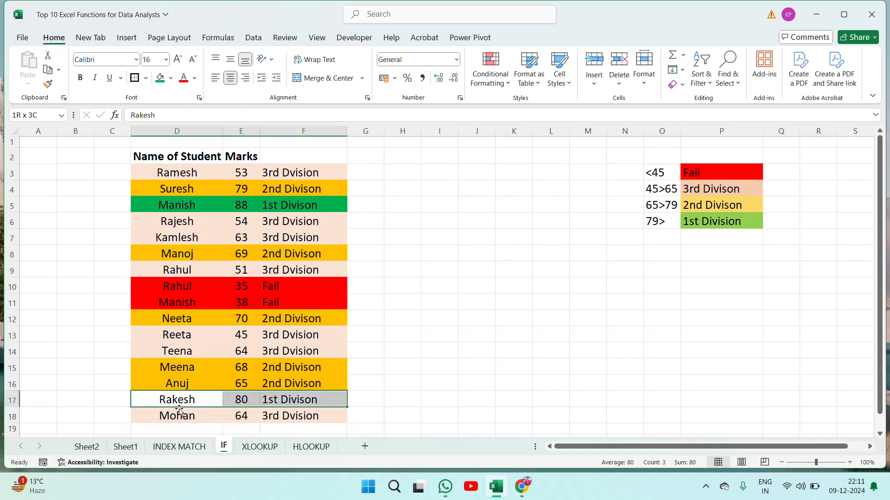
{"action": "left_click", "coordinate": [159, 78]}
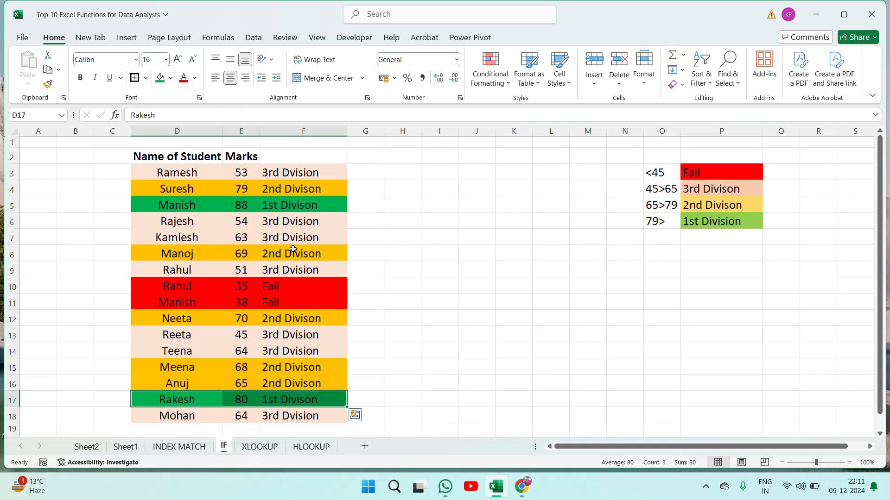
{"action": "left_click", "coordinate": [449, 281]}
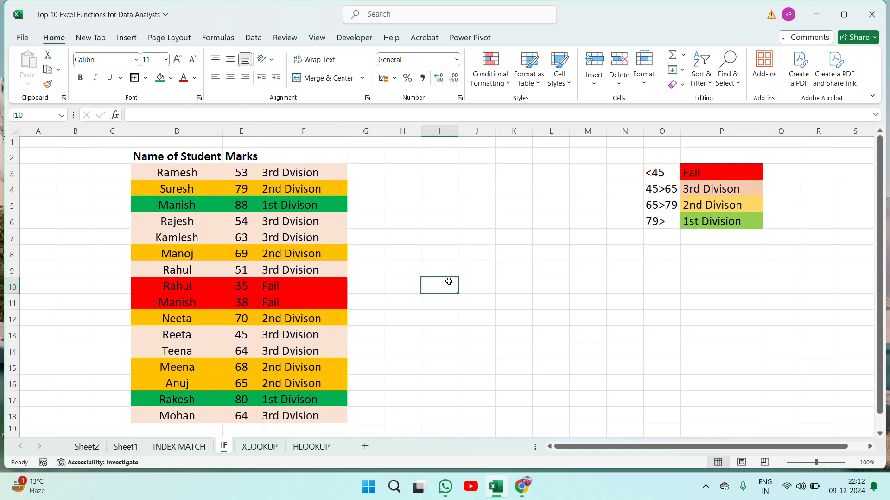
- Go to FILTER in the function list on Sheet1, and add a new worksheet after that sheet named FILTER
{"action": "left_click", "coordinate": [88, 448]}
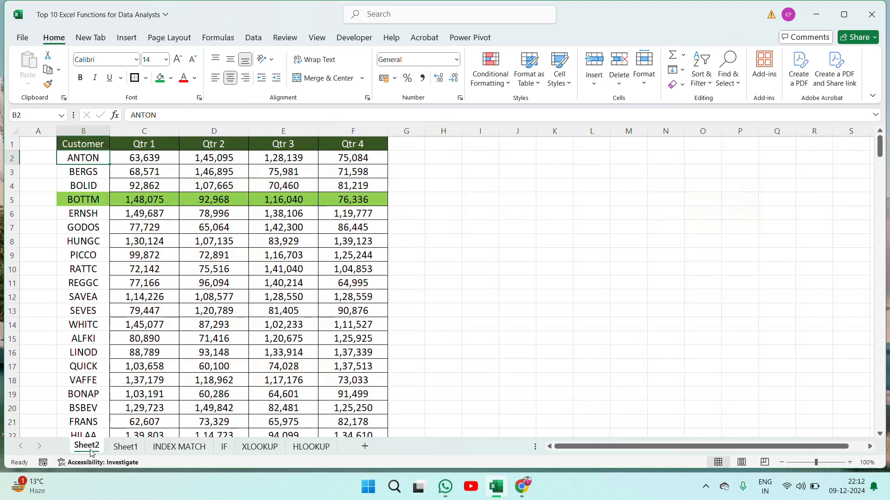
{"action": "left_click", "coordinate": [121, 447]}
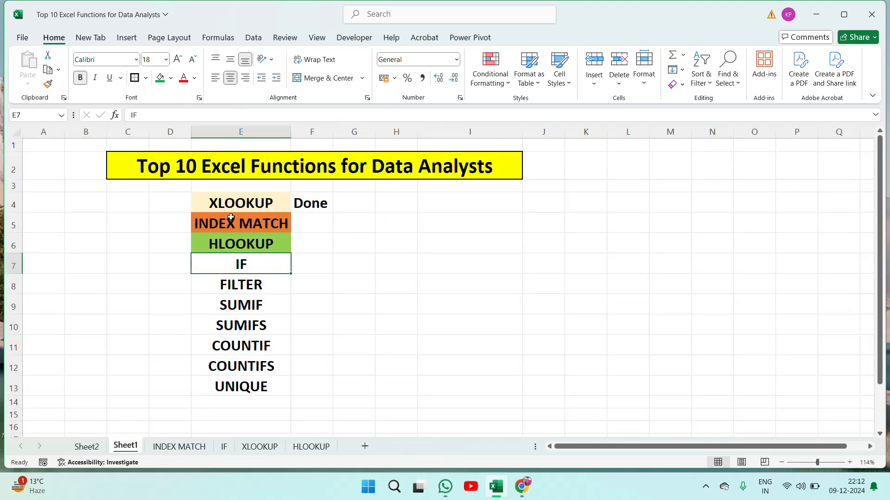
{"action": "left_click", "coordinate": [236, 292]}
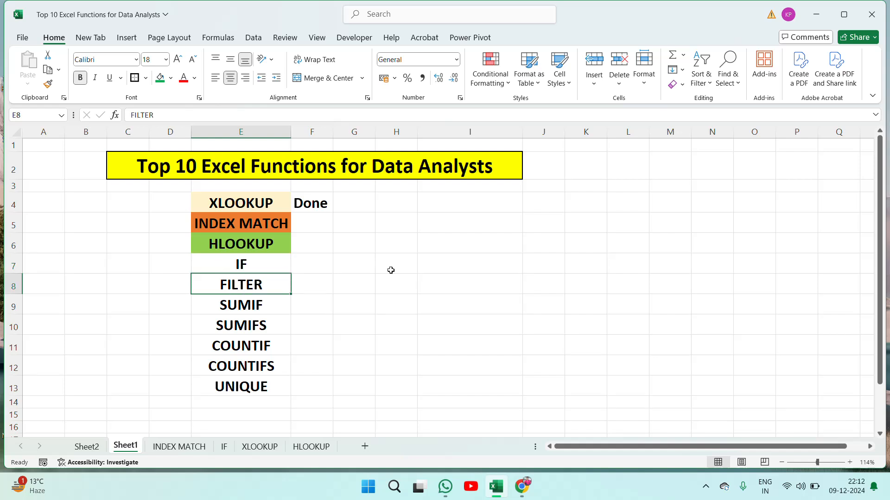
{"action": "left_click", "coordinate": [365, 446]}
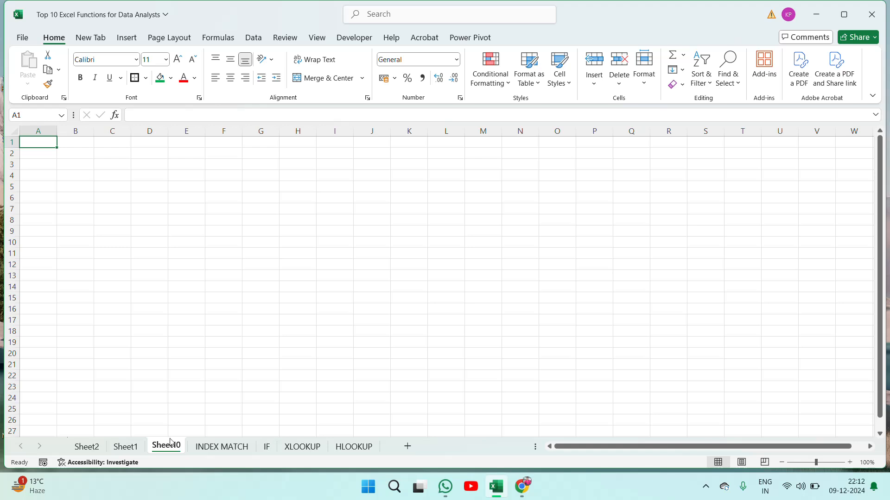
{"action": "right_click", "coordinate": [157, 448]}
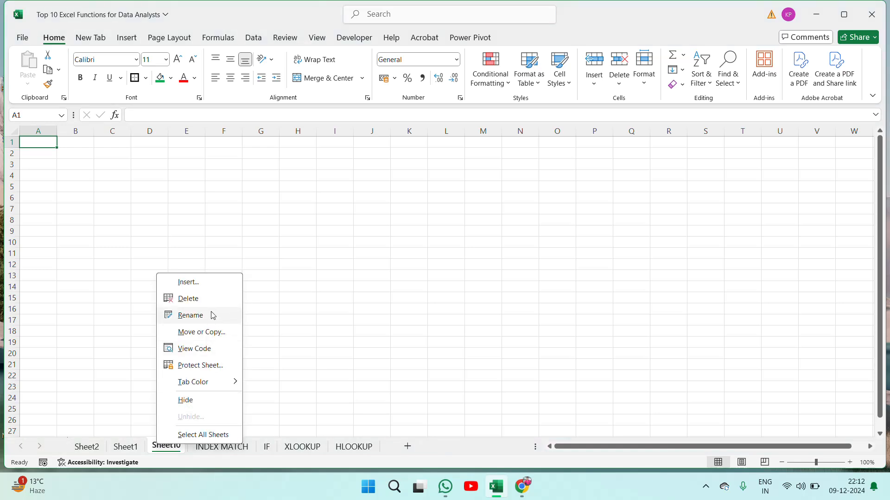
{"action": "left_click", "coordinate": [191, 315]}
{"action": "type", "text": "FIL"}
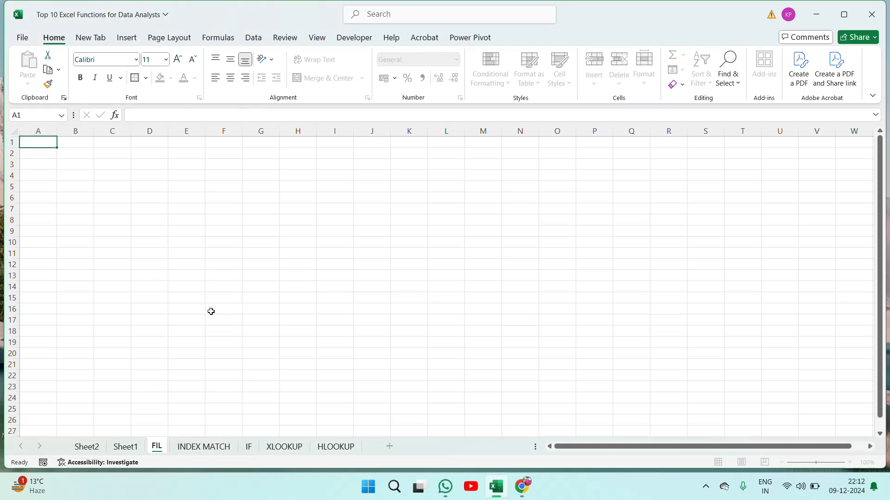
{"action": "type", "text": "TER"}
{"action": "left_click", "coordinate": [148, 281]}
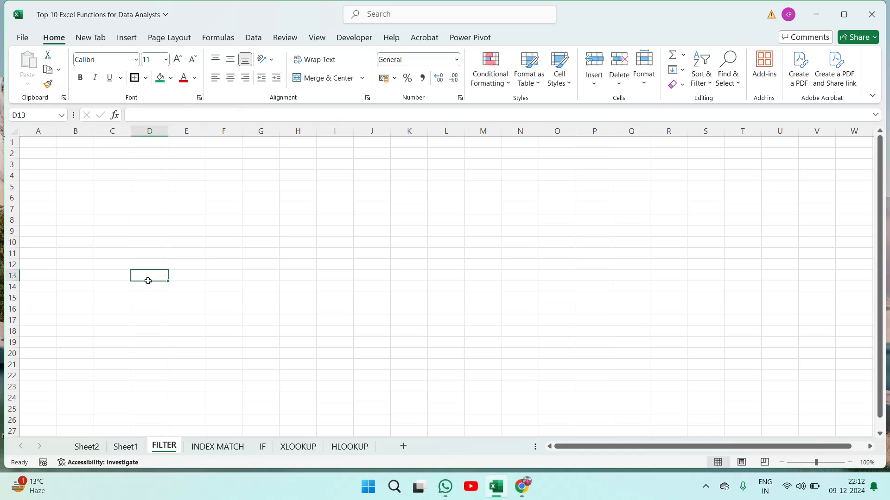
- Copy the whole customer table with its Qtr 1 to Qtr 4 columns, B1:F278, from Sheet2
{"action": "left_click", "coordinate": [125, 447]}
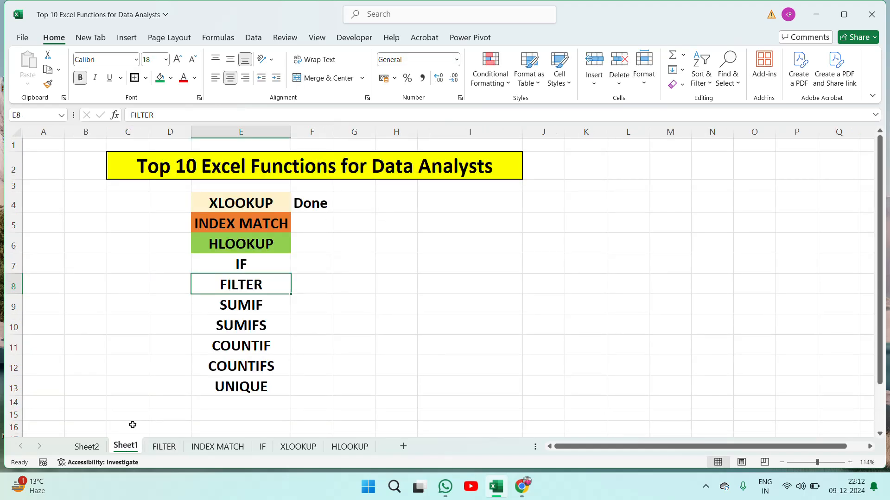
{"action": "left_click", "coordinate": [98, 444]}
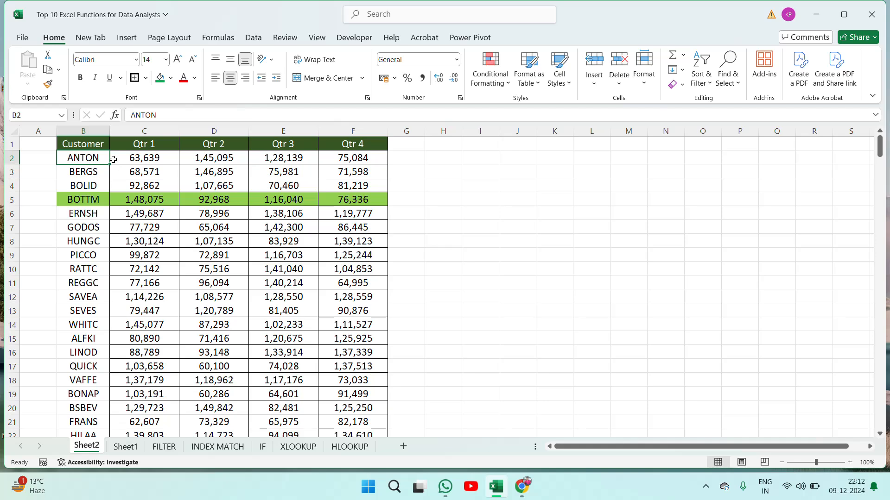
{"action": "left_click", "coordinate": [90, 144]}
{"action": "key", "text": "shift+Right"}
{"action": "key", "text": "shift+Right"}
{"action": "key", "text": "shift+Right"}
{"action": "key", "text": "shift+Right"}
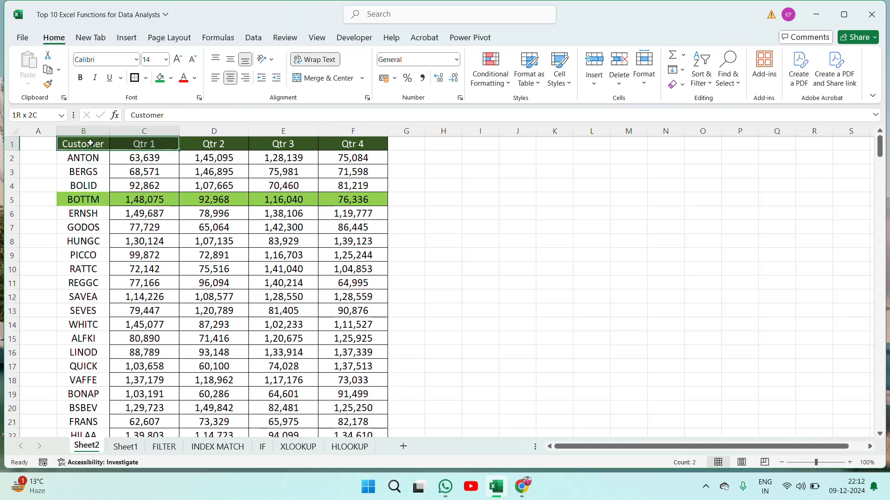
{"action": "key", "text": "ctrl+shift+Down"}
{"action": "key", "text": "ctrl+c"}
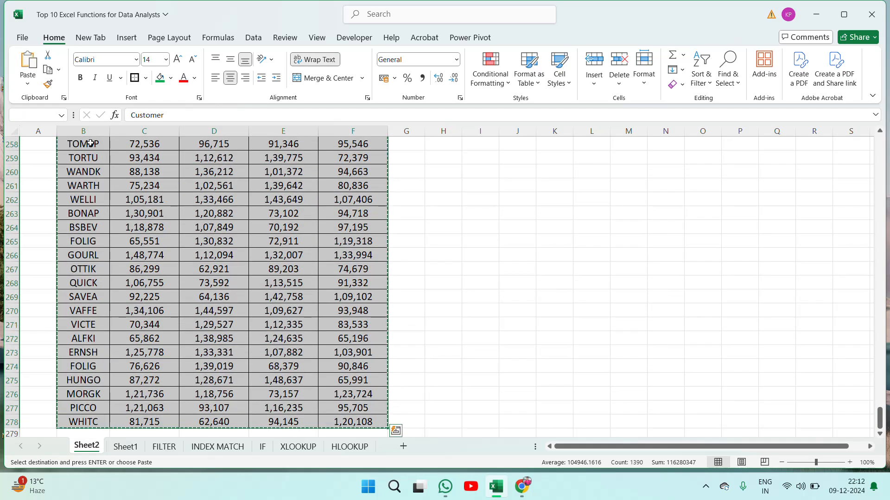
{"action": "key", "text": "ctrl+Up"}
{"action": "key", "text": "Down"}
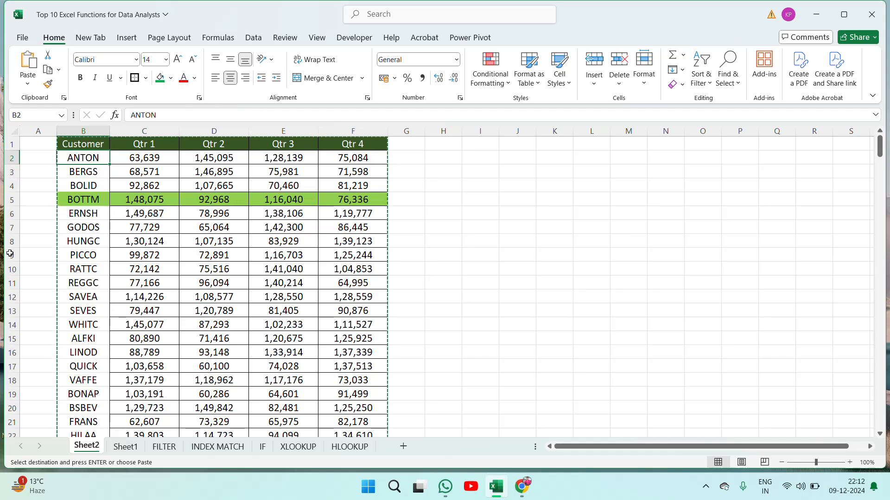
- Paste the copied customer table into the FILTER sheet starting at cell B2
{"action": "left_click", "coordinate": [164, 447]}
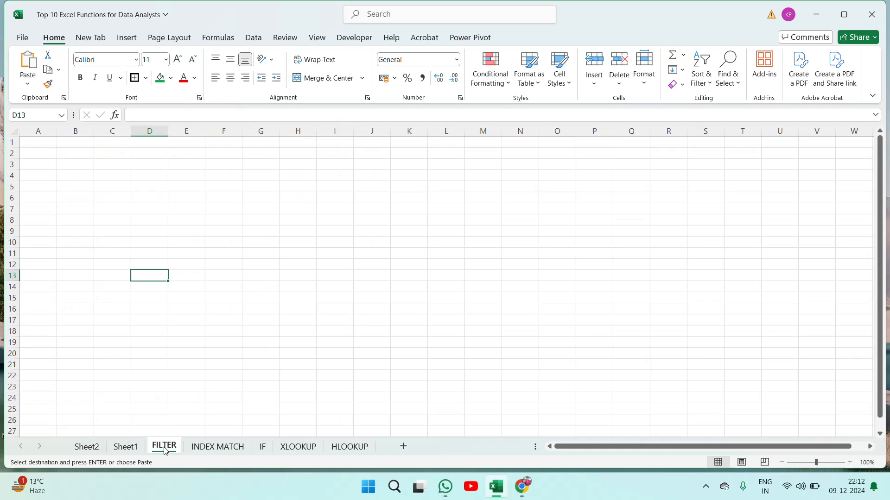
{"action": "left_click", "coordinate": [126, 447]}
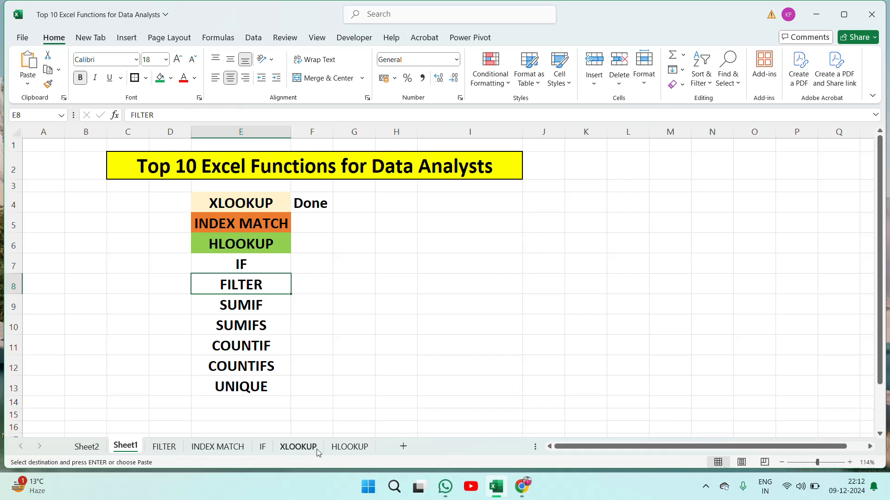
{"action": "left_click", "coordinate": [167, 448]}
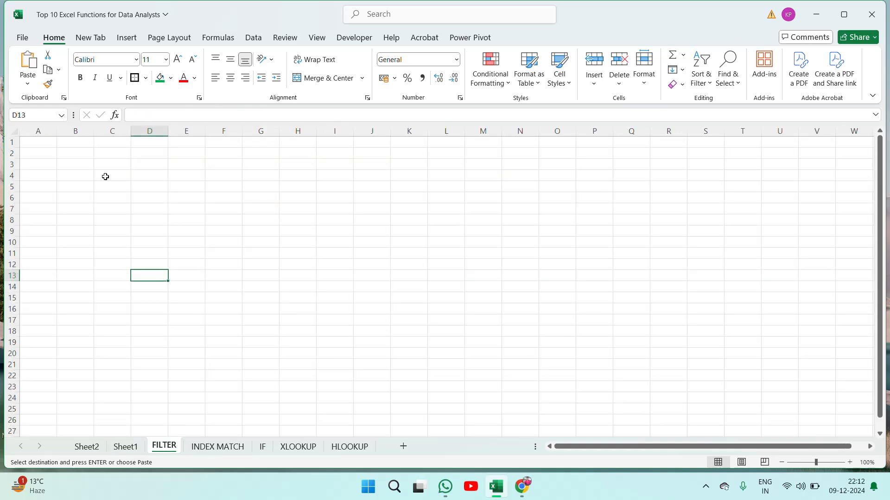
{"action": "left_click", "coordinate": [69, 150]}
{"action": "key", "text": "ctrl+v"}
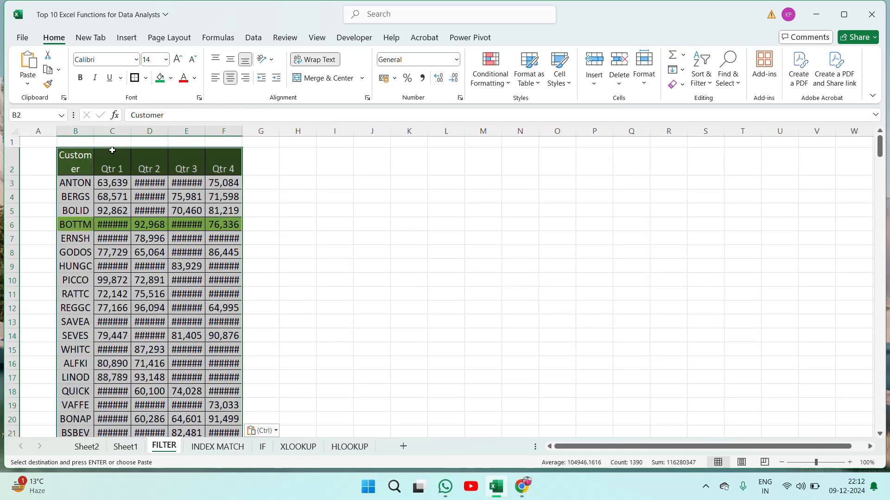
- Fit the Customer and Qtr 1 columns to their contents, and widen the Qtr 2 and Qtr 3 columns together to equal width
{"action": "double_click", "coordinate": [132, 131]}
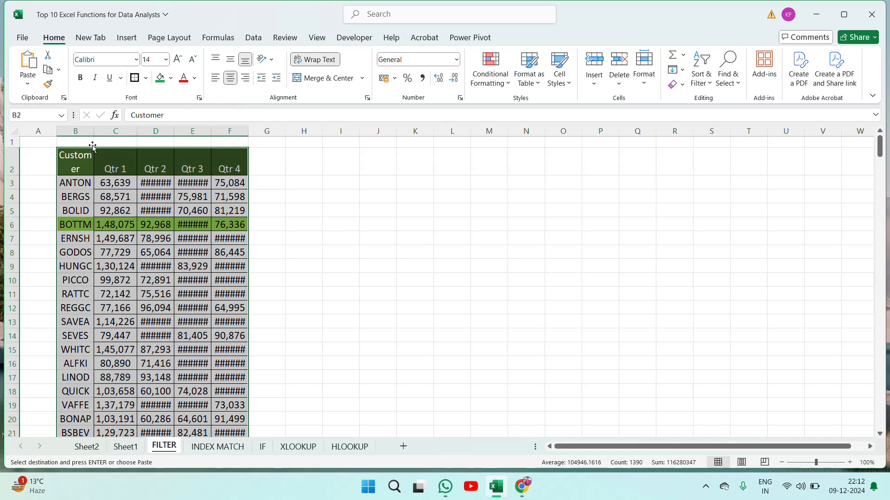
{"action": "double_click", "coordinate": [94, 130]}
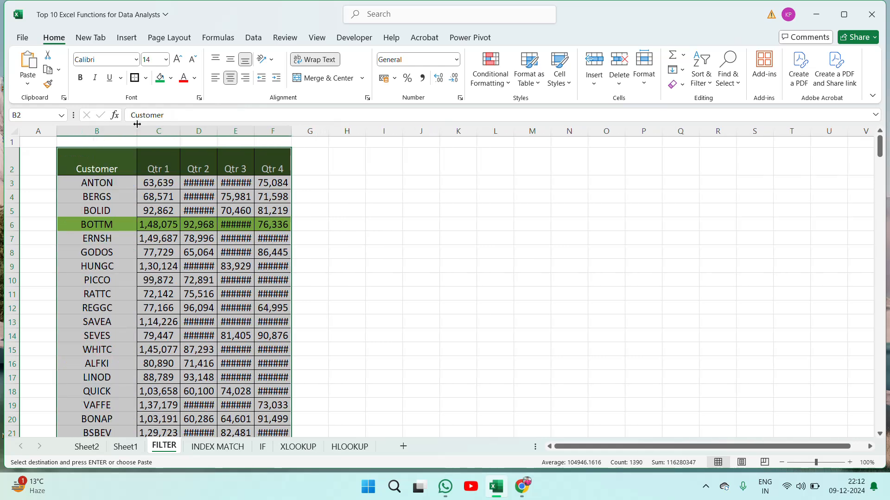
{"action": "left_click_drag", "start_coordinate": [199, 131], "coordinate": [243, 123]}
{"action": "double_click", "coordinate": [217, 131]}
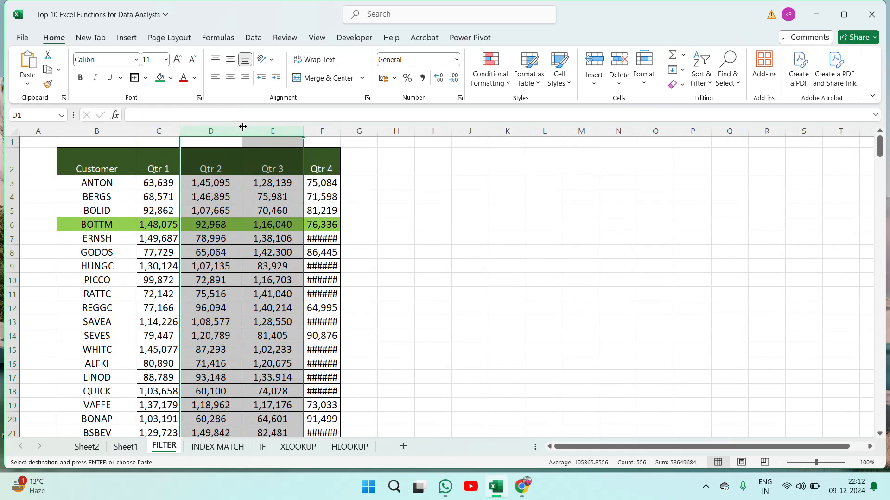
{"action": "left_click_drag", "start_coordinate": [304, 131], "coordinate": [334, 131]}
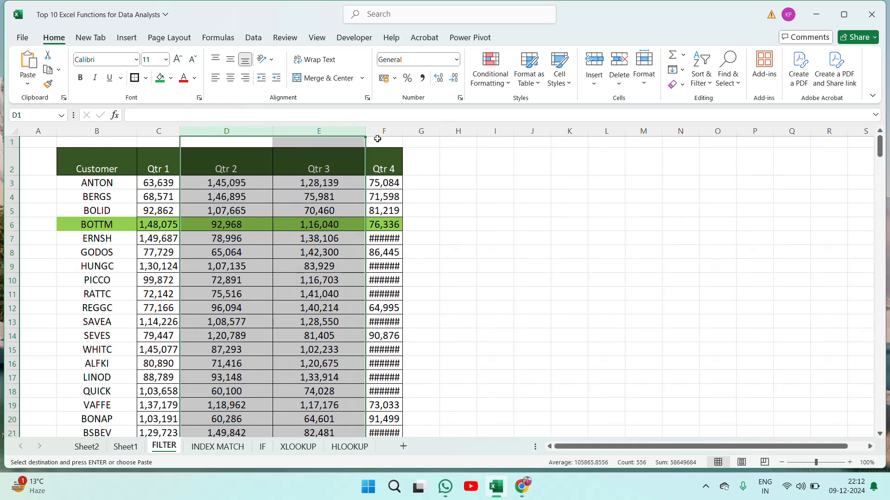
- Copy the customer code ANTON from B3 over the cells below it, down to B14
{"action": "left_click", "coordinate": [391, 153]}
{"action": "key", "text": "Left"}
{"action": "key", "text": "Left"}
{"action": "key", "text": "Left"}
{"action": "key", "text": "Down"}
{"action": "key", "text": "Left"}
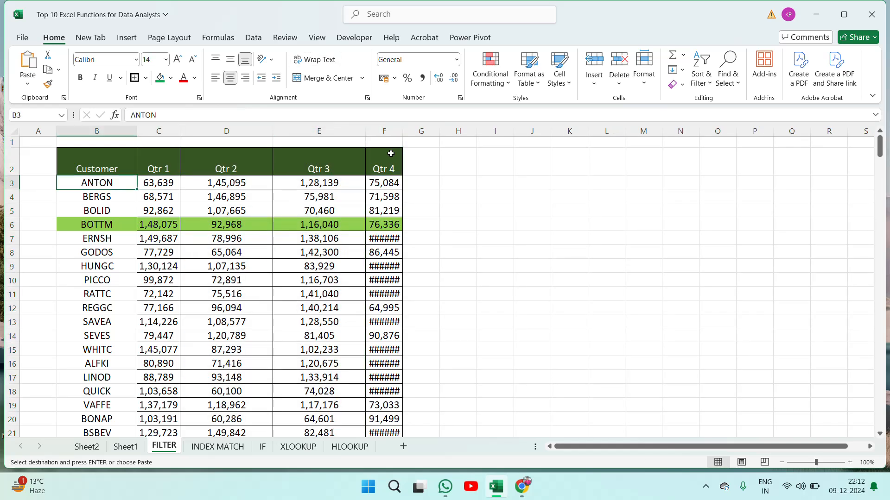
{"action": "key", "text": "ctrl+c"}
{"action": "key", "text": "shift+Down"}
{"action": "key", "text": "shift+Down"}
{"action": "key", "text": "shift+Down"}
{"action": "key", "text": "shift+Down"}
{"action": "key", "text": "shift+Down"}
{"action": "key", "text": "shift+Down"}
{"action": "key", "text": "shift+Down"}
{"action": "key", "text": "shift+Down"}
{"action": "key", "text": "shift+Down"}
{"action": "key", "text": "shift+Down"}
{"action": "key", "text": "shift+Down"}
{"action": "key", "text": "ctrl+v"}
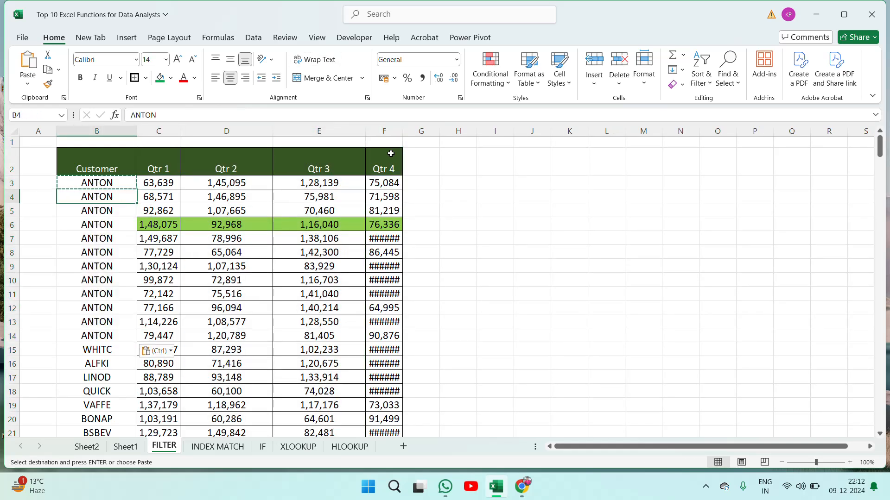
- Copy the customer code WHITC from B15 over the cells below it, down to B28
{"action": "key", "text": "Down"}
{"action": "key", "text": "Down"}
{"action": "key", "text": "Down"}
{"action": "key", "text": "Down"}
{"action": "key", "text": "Down"}
{"action": "key", "text": "Down"}
{"action": "key", "text": "Down"}
{"action": "key", "text": "Down"}
{"action": "key", "text": "Down"}
{"action": "key", "text": "Down"}
{"action": "key", "text": "Down"}
{"action": "key", "text": "Down"}
{"action": "key", "text": "ctrl+c"}
{"action": "key", "text": "shift+Down"}
{"action": "key", "text": "shift+Down"}
{"action": "key", "text": "shift+Down"}
{"action": "key", "text": "shift+Down"}
{"action": "key", "text": "shift+Down"}
{"action": "key", "text": "shift+Down"}
{"action": "key", "text": "shift+Down"}
{"action": "key", "text": "shift+Down"}
{"action": "key", "text": "shift+Down"}
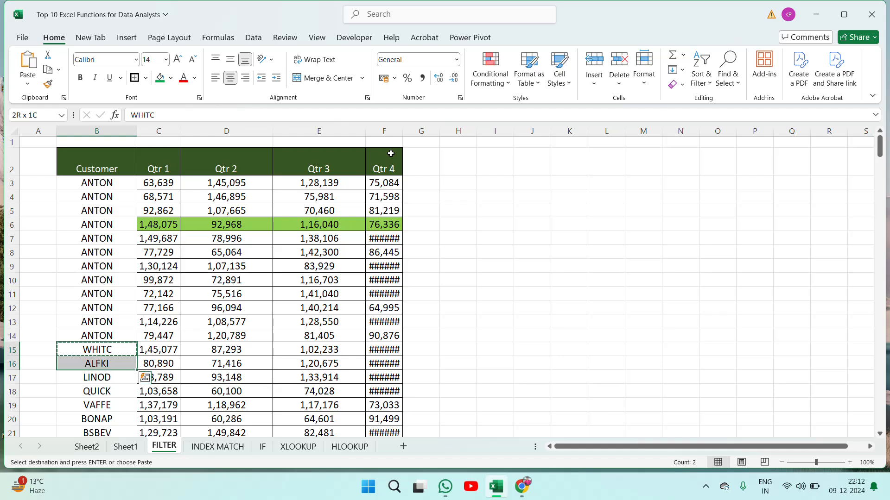
{"action": "key", "text": "shift+Down"}
{"action": "key", "text": "shift+Down"}
{"action": "key", "text": "shift+Down"}
{"action": "key", "text": "shift+Down"}
{"action": "key", "text": "ctrl+v"}
- Copy the customer code QUEEN from B29 over the cells below it, down to B42
{"action": "key", "text": "Down"}
{"action": "key", "text": "Down"}
{"action": "key", "text": "Down"}
{"action": "key", "text": "Down"}
{"action": "key", "text": "Down"}
{"action": "key", "text": "Down"}
{"action": "key", "text": "Down"}
{"action": "key", "text": "Down"}
{"action": "key", "text": "Down"}
{"action": "key", "text": "Down"}
{"action": "key", "text": "Down"}
{"action": "key", "text": "Down"}
{"action": "key", "text": "Down"}
{"action": "key", "text": "Down"}
{"action": "key", "text": "Down"}
{"action": "key", "text": "Down"}
{"action": "key", "text": "Down"}
{"action": "key", "text": "Down"}
{"action": "key", "text": "Down"}
{"action": "key", "text": "Down"}
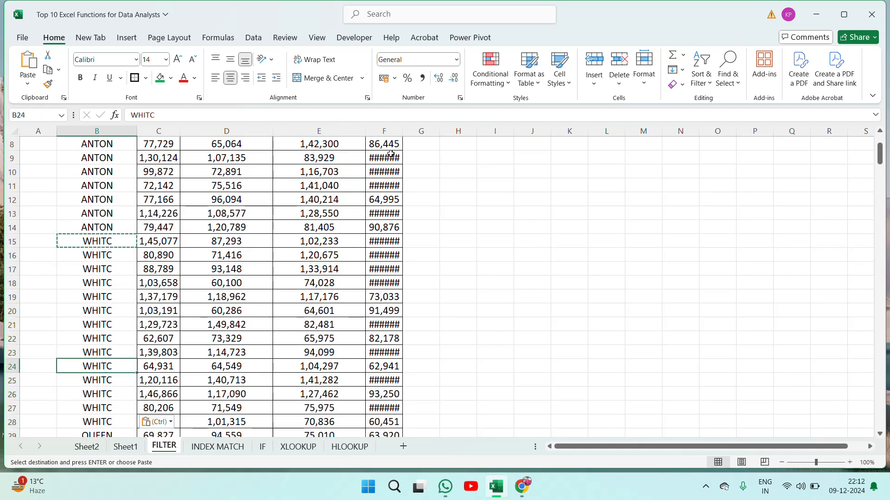
{"action": "key", "text": "Up"}
{"action": "key", "text": "Up"}
{"action": "key", "text": "Up"}
{"action": "key", "text": "Up"}
{"action": "key", "text": "Up"}
{"action": "key", "text": "Up"}
{"action": "key", "text": "Up"}
{"action": "key", "text": "Up"}
{"action": "key", "text": "ctrl+c"}
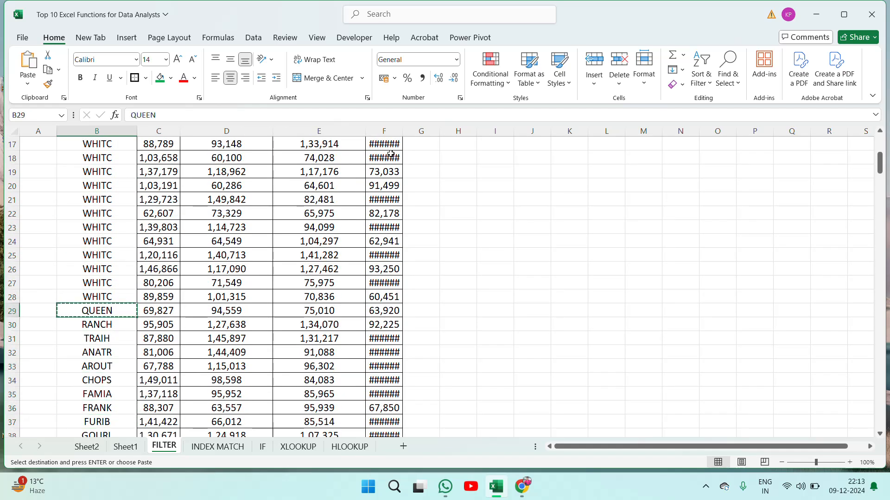
{"action": "key", "text": "shift+Down"}
{"action": "key", "text": "shift+Down"}
{"action": "key", "text": "shift+Down"}
{"action": "key", "text": "shift+Down"}
{"action": "key", "text": "shift+Down"}
{"action": "key", "text": "shift+Down"}
{"action": "key", "text": "shift+Down"}
{"action": "key", "text": "shift+Down"}
{"action": "key", "text": "shift+Down"}
{"action": "key", "text": "shift+Down"}
{"action": "key", "text": "shift+Down"}
{"action": "key", "text": "shift+Down"}
{"action": "key", "text": "shift+Down"}
{"action": "key", "text": "ctrl+v"}
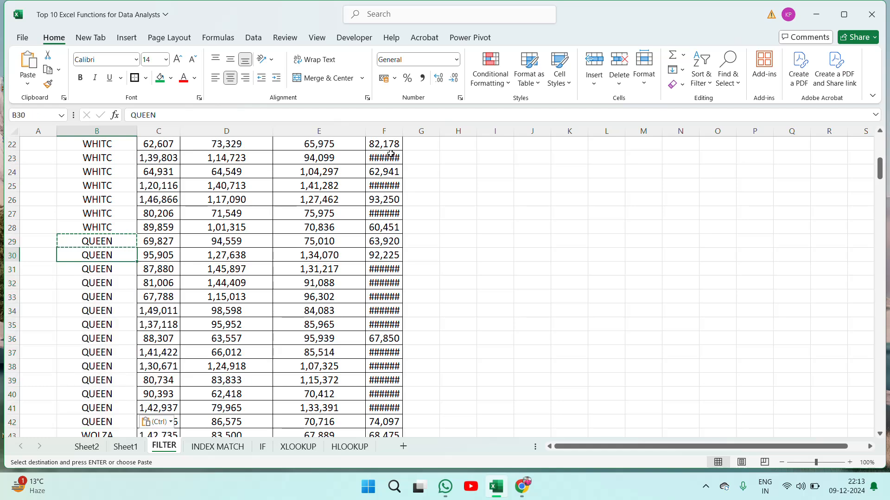
- Copy the customer code EASTC from B44 over the cells below it, down to B60
{"action": "key", "text": "Down"}
{"action": "key", "text": "Down"}
{"action": "key", "text": "Down"}
{"action": "key", "text": "Down"}
{"action": "key", "text": "Down"}
{"action": "key", "text": "Down"}
{"action": "key", "text": "Down"}
{"action": "key", "text": "Down"}
{"action": "key", "text": "Down"}
{"action": "key", "text": "Down"}
{"action": "key", "text": "Down"}
{"action": "key", "text": "Down"}
{"action": "key", "text": "Down"}
{"action": "key", "text": "Down"}
{"action": "key", "text": "Down"}
{"action": "key", "text": "Down"}
{"action": "key", "text": "Down"}
{"action": "key", "text": "Down"}
{"action": "key", "text": "Down"}
{"action": "key", "text": "Down"}
{"action": "key", "text": "Down"}
{"action": "key", "text": "Down"}
{"action": "key", "text": "Down"}
{"action": "key", "text": "Down"}
{"action": "key", "text": "Up"}
{"action": "key", "text": "Up"}
{"action": "key", "text": "Up"}
{"action": "key", "text": "Up"}
{"action": "key", "text": "Up"}
{"action": "key", "text": "Up"}
{"action": "key", "text": "Up"}
{"action": "key", "text": "Up"}
{"action": "key", "text": "Up"}
{"action": "key", "text": "Up"}
{"action": "key", "text": "Up"}
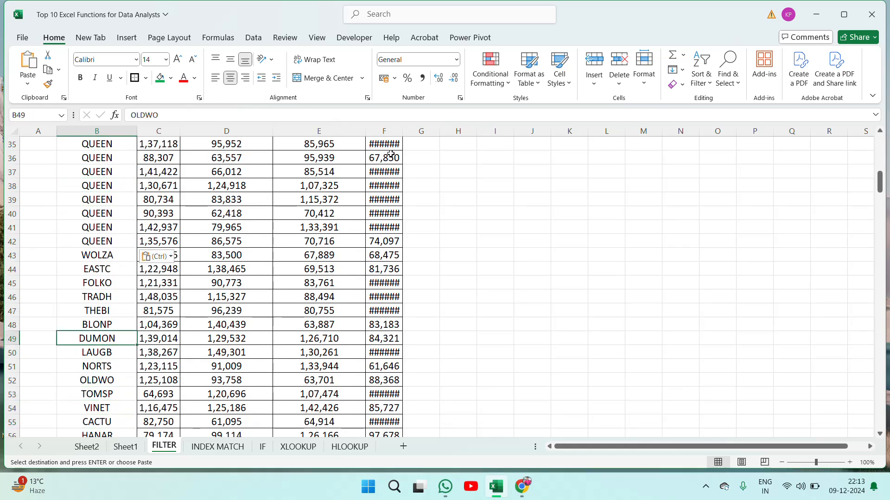
{"action": "key", "text": "Down"}
{"action": "key", "text": "ctrl+c"}
{"action": "key", "text": "shift+Down"}
{"action": "key", "text": "shift+Down"}
{"action": "key", "text": "shift+Down"}
{"action": "key", "text": "shift+Down"}
{"action": "key", "text": "shift+Down"}
{"action": "key", "text": "shift+Down"}
{"action": "key", "text": "shift+Down"}
{"action": "key", "text": "shift+Down"}
{"action": "key", "text": "shift+Down"}
{"action": "key", "text": "shift+Down"}
{"action": "key", "text": "shift+Down"}
{"action": "key", "text": "shift+Down"}
{"action": "key", "text": "shift+Down"}
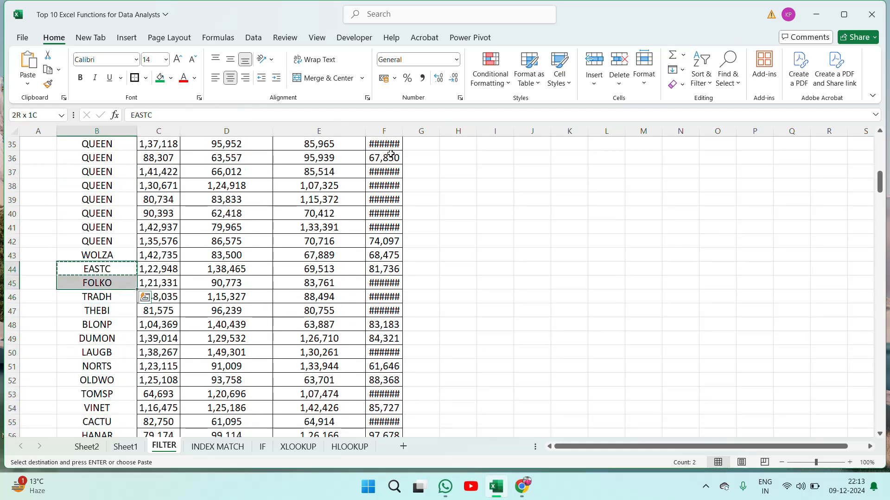
{"action": "key", "text": "shift+Down"}
{"action": "key", "text": "shift+Down"}
{"action": "key", "text": "shift+Down"}
{"action": "key", "text": "ctrl+v"}
- Copy the customer code KOENE from B61 over the cells below it, down to B75
{"action": "key", "text": "Down"}
{"action": "key", "text": "Down"}
{"action": "key", "text": "Down"}
{"action": "key", "text": "Down"}
{"action": "key", "text": "Down"}
{"action": "key", "text": "Down"}
{"action": "key", "text": "Down"}
{"action": "key", "text": "Down"}
{"action": "key", "text": "Down"}
{"action": "key", "text": "Down"}
{"action": "key", "text": "Down"}
{"action": "key", "text": "Down"}
{"action": "key", "text": "Down"}
{"action": "key", "text": "Down"}
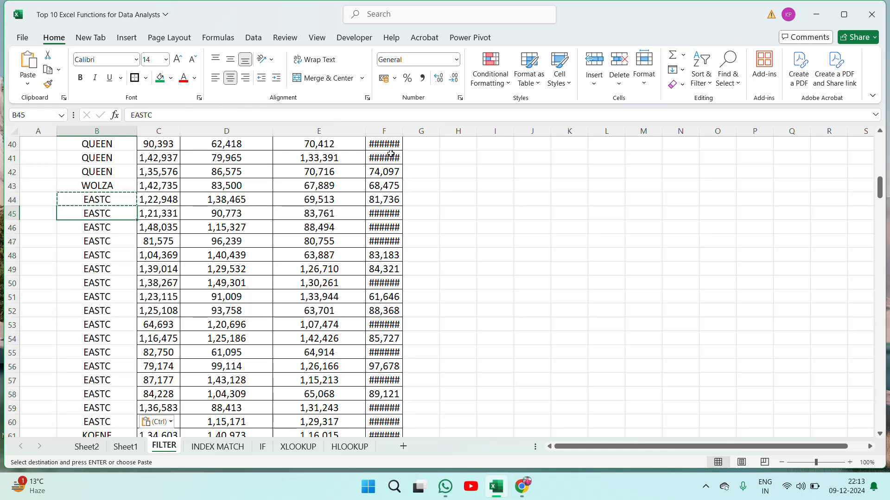
{"action": "key", "text": "Down"}
{"action": "key", "text": "Down"}
{"action": "key", "text": "Down"}
{"action": "key", "text": "Down"}
{"action": "key", "text": "Down"}
{"action": "key", "text": "Down"}
{"action": "key", "text": "Down"}
{"action": "key", "text": "Down"}
{"action": "key", "text": "Down"}
{"action": "key", "text": "Down"}
{"action": "key", "text": "Down"}
{"action": "key", "text": "Down"}
{"action": "key", "text": "Down"}
{"action": "key", "text": "Down"}
{"action": "key", "text": "Escape"}
{"action": "key", "text": "Up"}
{"action": "key", "text": "Up"}
{"action": "key", "text": "Up"}
{"action": "key", "text": "Up"}
{"action": "key", "text": "Up"}
{"action": "key", "text": "Up"}
{"action": "key", "text": "Up"}
{"action": "key", "text": "Up"}
{"action": "key", "text": "Up"}
{"action": "key", "text": "Up"}
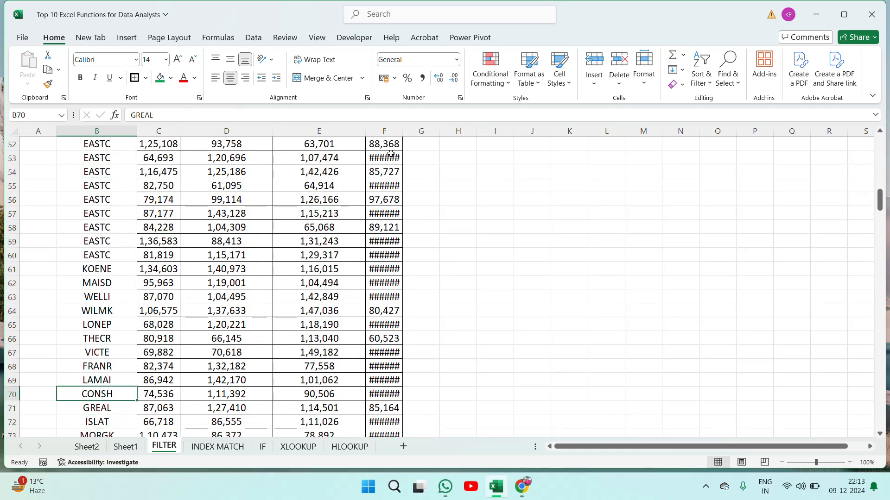
{"action": "key", "text": "Up"}
{"action": "key", "text": "Up"}
{"action": "key", "text": "Down"}
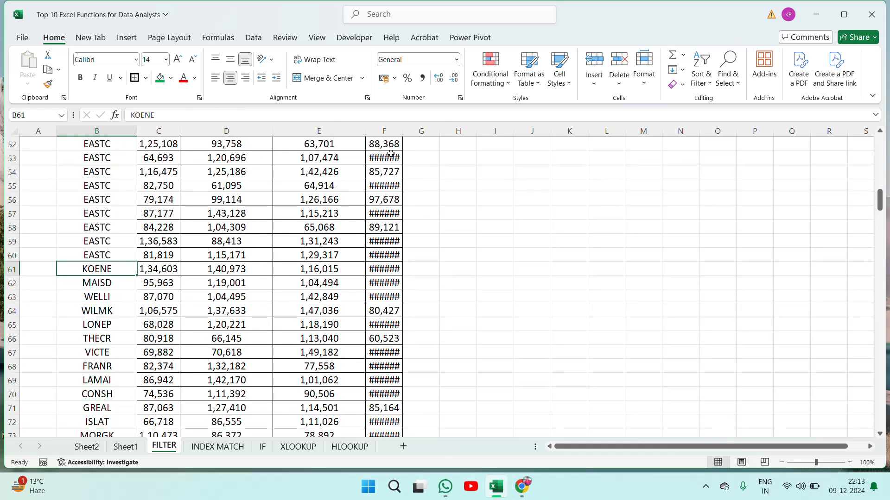
{"action": "key", "text": "Up"}
{"action": "key", "text": "Down"}
{"action": "key", "text": "ctrl+c"}
{"action": "key", "text": "shift+Down"}
{"action": "key", "text": "shift+Down"}
{"action": "key", "text": "shift+Down"}
{"action": "key", "text": "shift+Down"}
{"action": "key", "text": "shift+Down"}
{"action": "key", "text": "shift+Down"}
{"action": "key", "text": "shift+Down"}
{"action": "key", "text": "shift+Down"}
{"action": "key", "text": "shift+Down"}
{"action": "key", "text": "shift+Down"}
{"action": "key", "text": "shift+Down"}
{"action": "key", "text": "shift+Down"}
{"action": "key", "text": "shift+Down"}
{"action": "key", "text": "shift+Down"}
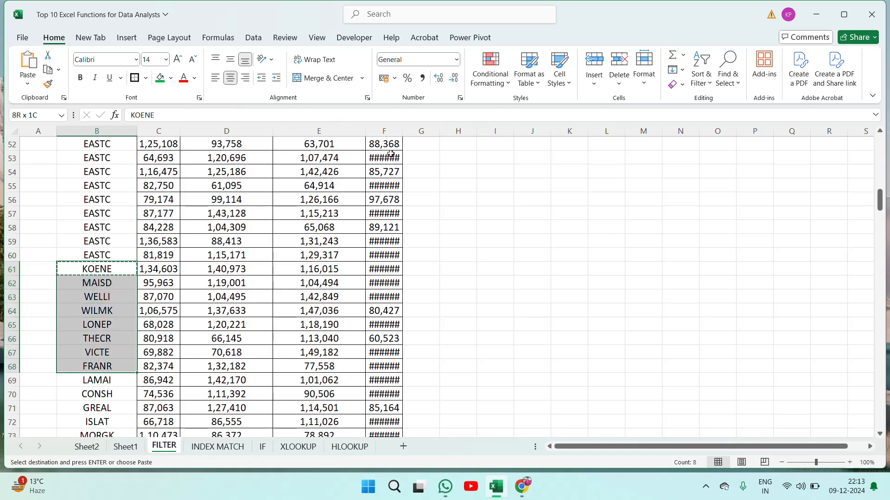
{"action": "key", "text": "ctrl+v"}
- Check the repeated KOENE codes and the customer codes below them, and end the copy mode
{"action": "key", "text": "Down"}
{"action": "key", "text": "Down"}
{"action": "key", "text": "Down"}
{"action": "key", "text": "Down"}
{"action": "key", "text": "Down"}
{"action": "key", "text": "Down"}
{"action": "key", "text": "Down"}
{"action": "key", "text": "Down"}
{"action": "key", "text": "Down"}
{"action": "key", "text": "Down"}
{"action": "key", "text": "Down"}
{"action": "key", "text": "Down"}
{"action": "key", "text": "Down"}
{"action": "key", "text": "Down"}
{"action": "key", "text": "Down"}
{"action": "key", "text": "Down"}
{"action": "key", "text": "Down"}
{"action": "key", "text": "Down"}
{"action": "key", "text": "Down"}
{"action": "key", "text": "Down"}
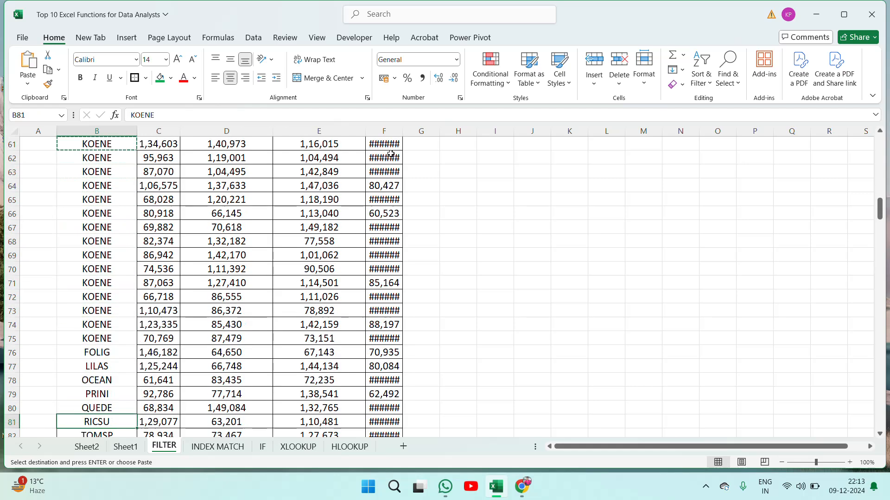
{"action": "key", "text": "Up"}
{"action": "key", "text": "Up"}
{"action": "key", "text": "Up"}
{"action": "key", "text": "Up"}
{"action": "key", "text": "Up"}
{"action": "key", "text": "Up"}
{"action": "key", "text": "Up"}
{"action": "key", "text": "Up"}
{"action": "key", "text": "Up"}
{"action": "key", "text": "Up"}
{"action": "key", "text": "Up"}
{"action": "key", "text": "Up"}
{"action": "key", "text": "Up"}
{"action": "key", "text": "Up"}
{"action": "key", "text": "Up"}
{"action": "key", "text": "Up"}
{"action": "key", "text": "Up"}
{"action": "key", "text": "Up"}
{"action": "key", "text": "Up"}
{"action": "key", "text": "Up"}
{"action": "key", "text": "Escape"}
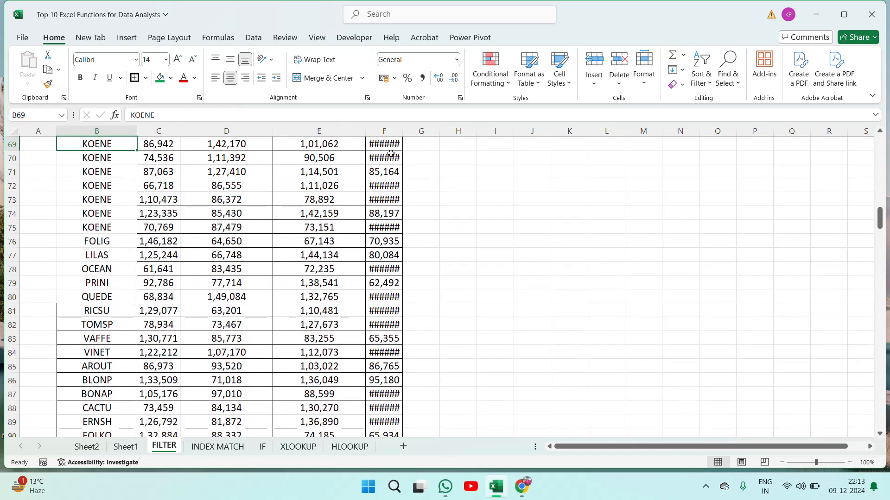
- Middle-align the whole customer table from B2 to F279 and apply all borders to its cells
{"action": "key", "text": "ctrl+Up"}
{"action": "key", "text": "ctrl+Up"}
{"action": "key", "text": "Down"}
{"action": "key", "text": "Down"}
{"action": "key", "text": "Up"}
{"action": "key", "text": "ctrl+shift+Right"}
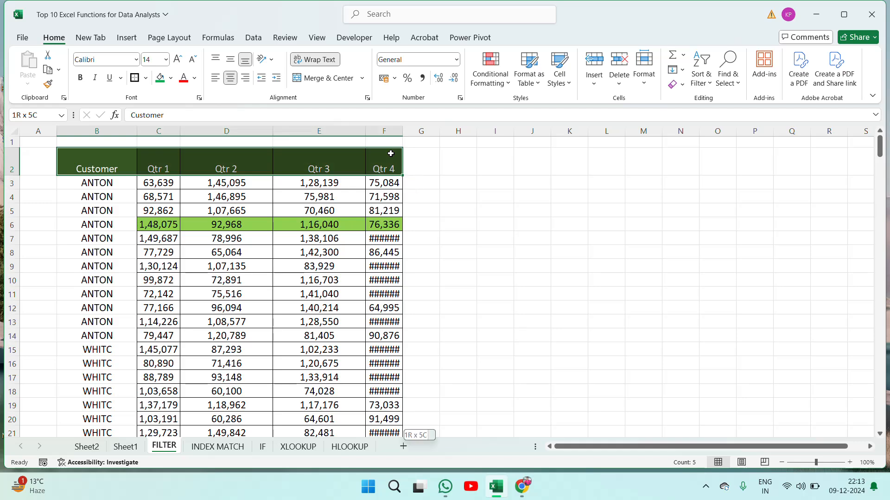
{"action": "key", "text": "ctrl+shift+Down"}
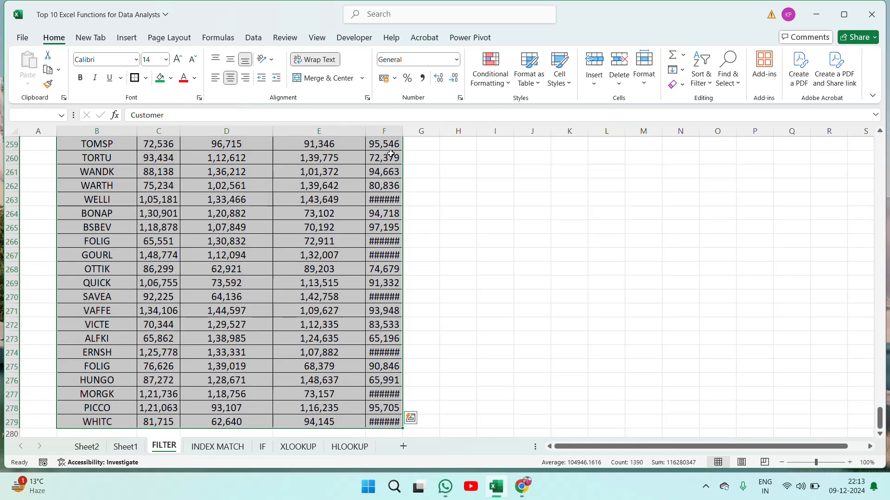
{"action": "left_click", "coordinate": [229, 60]}
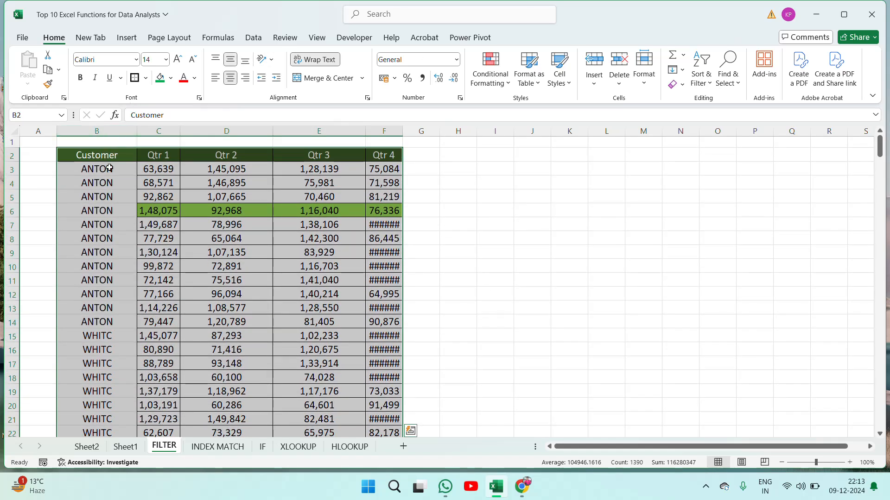
{"action": "left_click", "coordinate": [146, 78]}
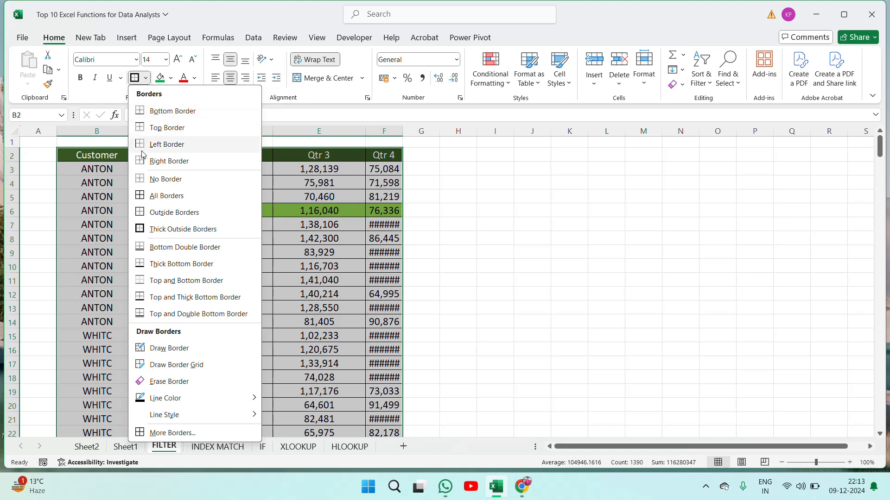
{"action": "left_click", "coordinate": [142, 199]}
- Add filter buttons to header row 2, view the Customer column's filter list, and remove the filter buttons
{"action": "left_click", "coordinate": [93, 154]}
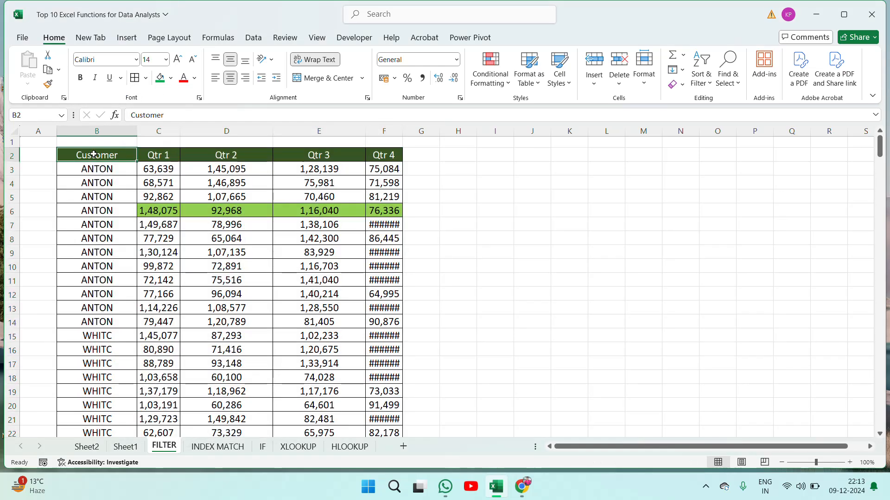
{"action": "key", "text": "Up"}
{"action": "left_click", "coordinate": [93, 154]}
{"action": "key", "text": "shift+space"}
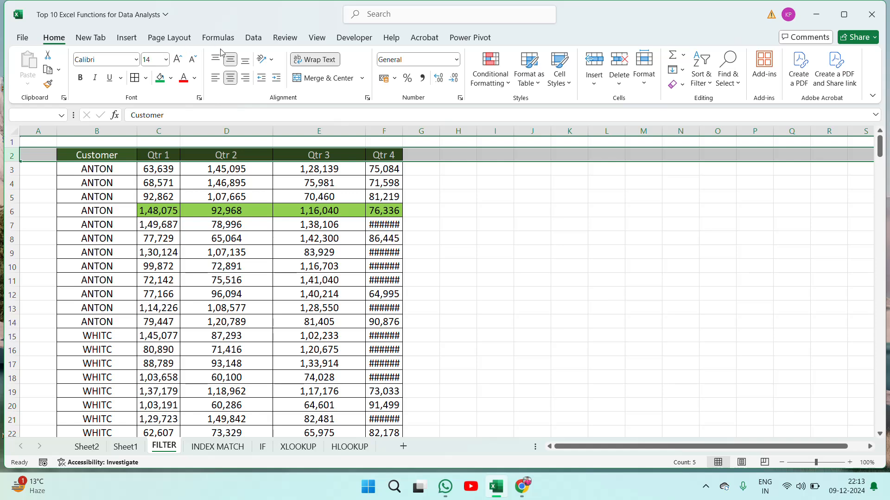
{"action": "left_click", "coordinate": [256, 41]}
{"action": "left_click", "coordinate": [400, 69]}
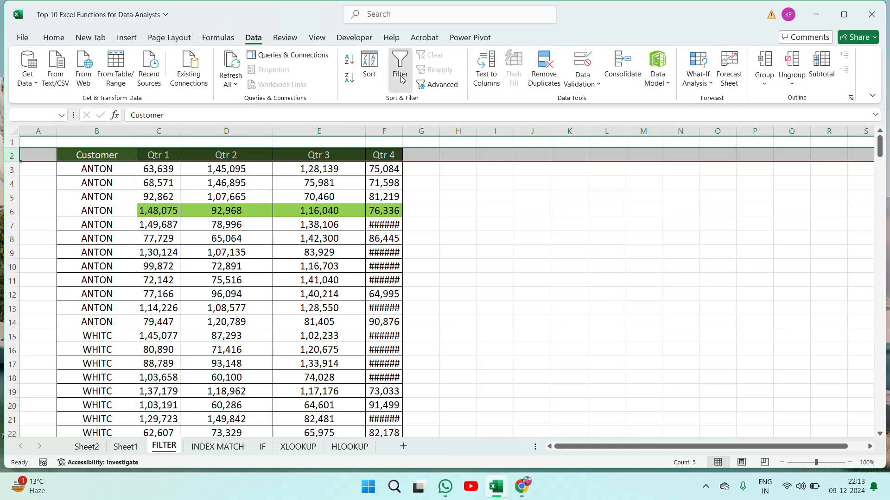
{"action": "left_click", "coordinate": [131, 155]}
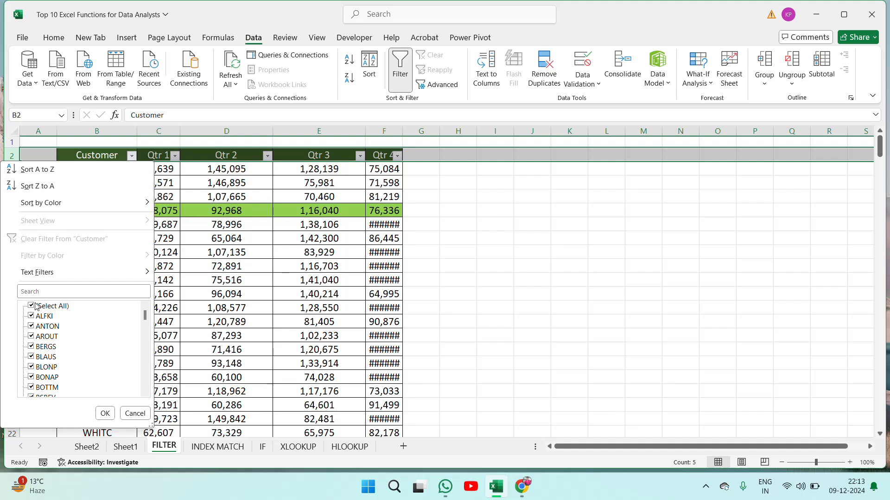
{"action": "left_click", "coordinate": [105, 413]}
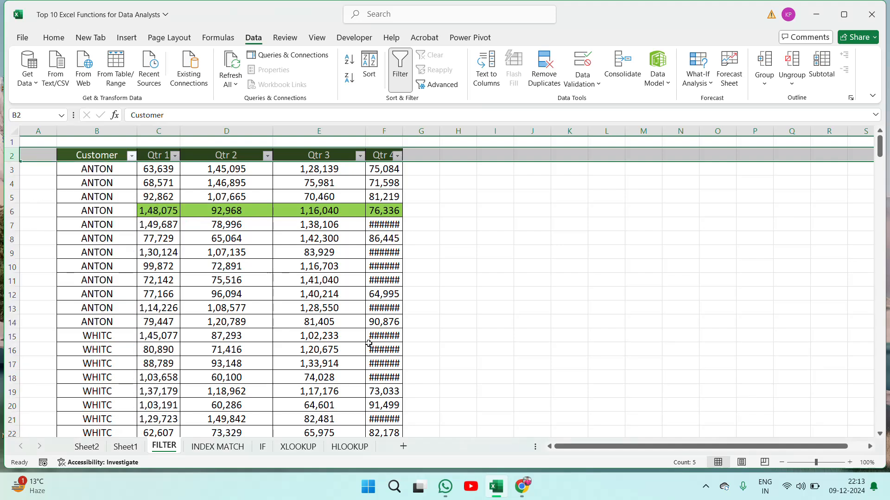
{"action": "left_click", "coordinate": [400, 67]}
- Copy the customer code ANTON from B3 into I2 as the filter criterion
{"action": "left_click", "coordinate": [485, 195]}
{"action": "key", "text": "Up"}
{"action": "key", "text": "Up"}
{"action": "key", "text": "Up"}
{"action": "key", "text": "Left"}
{"action": "key", "text": "Left"}
{"action": "key", "text": "Left"}
{"action": "key", "text": "Left"}
{"action": "key", "text": "Left"}
{"action": "key", "text": "Left"}
{"action": "key", "text": "Left"}
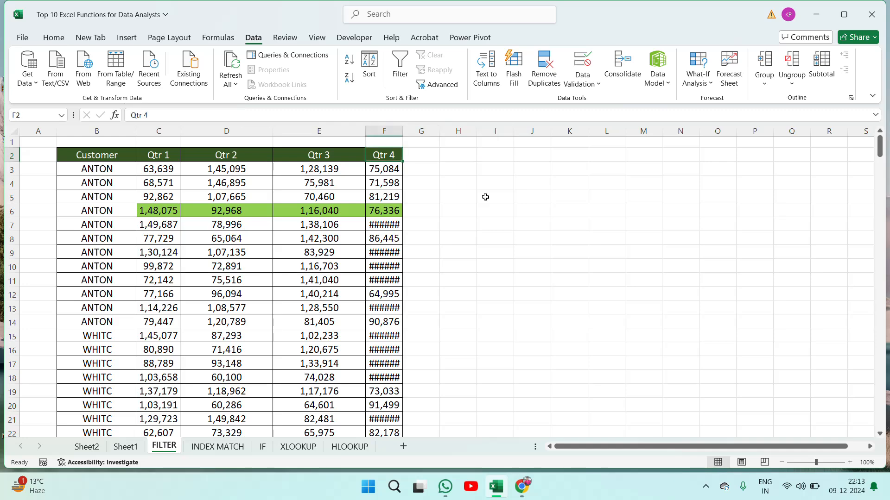
{"action": "key", "text": "Down"}
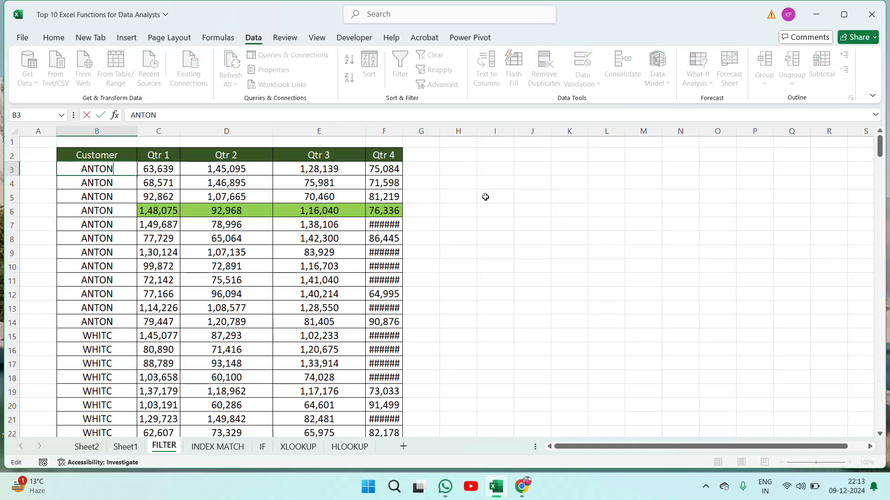
{"action": "key", "text": "Right"}
{"action": "key", "text": "Left"}
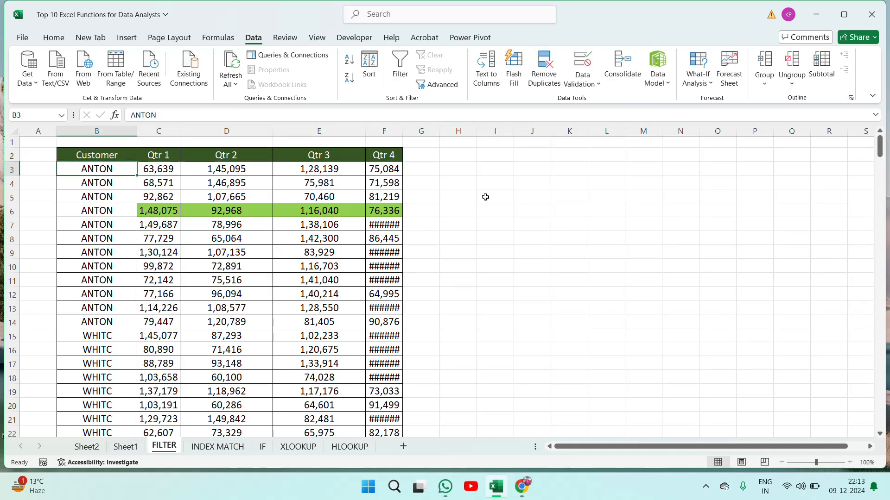
{"action": "key", "text": "ctrl+c"}
{"action": "key", "text": "Right"}
{"action": "key", "text": "Right"}
{"action": "key", "text": "Right"}
{"action": "key", "text": "Right"}
{"action": "key", "text": "Right"}
{"action": "key", "text": "Right"}
{"action": "key", "text": "Right"}
{"action": "key", "text": "Up"}
{"action": "key", "text": "ctrl+v"}
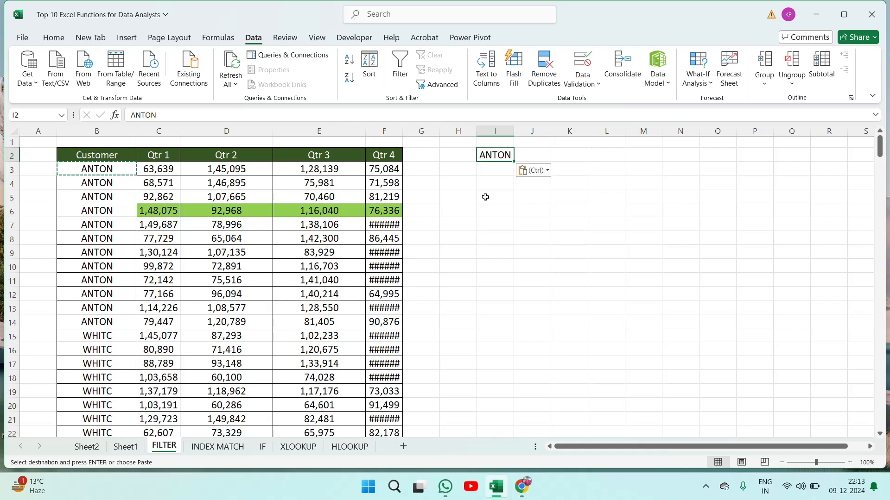
{"action": "key", "text": "Escape"}
- Start a FILTER formula in I4 with the table range B2:F279 as its array argument
{"action": "left_click", "coordinate": [516, 198]}
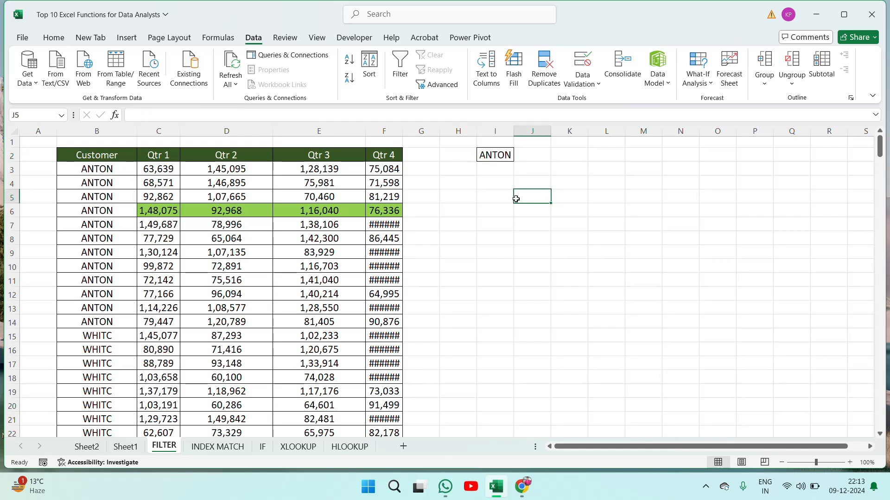
{"action": "key", "text": "Left"}
{"action": "key", "text": "Up"}
{"action": "type", "text": "="}
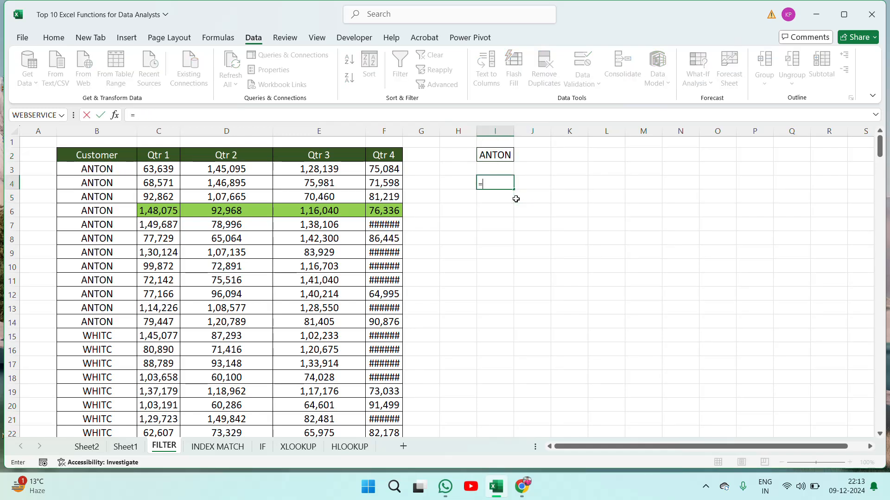
{"action": "type", "text": "fil"}
{"action": "double_click", "coordinate": [516, 198]}
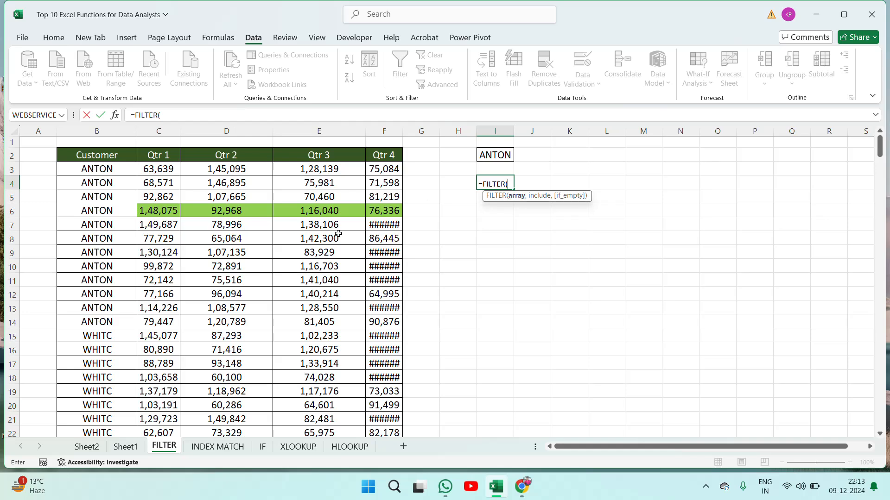
{"action": "left_click", "coordinate": [91, 154]}
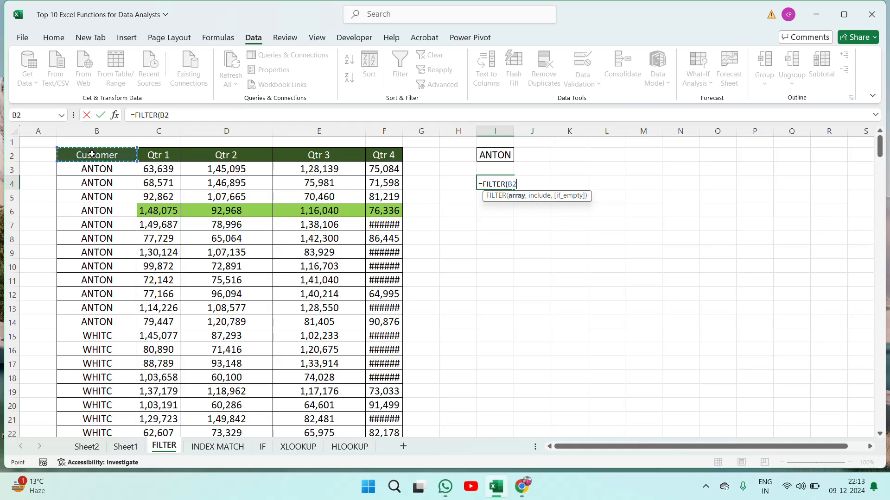
{"action": "key", "text": "shift+Right"}
{"action": "key", "text": "shift+Right"}
{"action": "key", "text": "shift+Right"}
{"action": "key", "text": "shift+Right"}
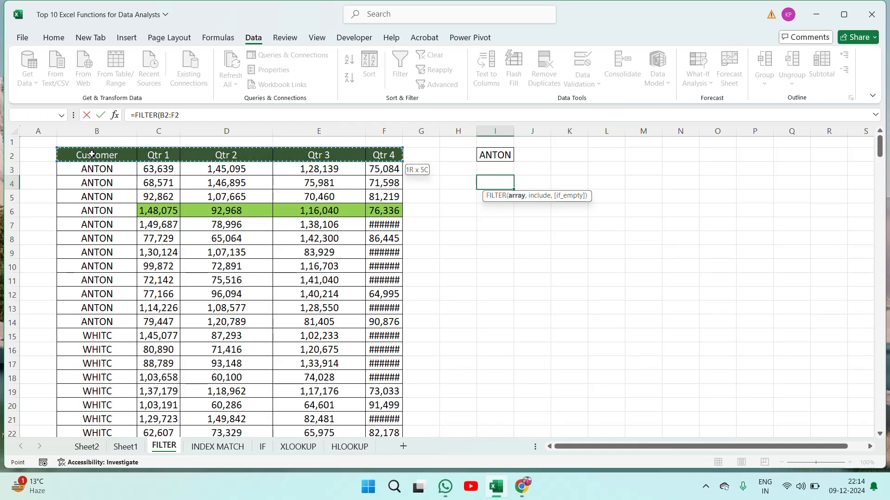
{"action": "key", "text": "ctrl+shift+Down"}
{"action": "type", "text": ","}
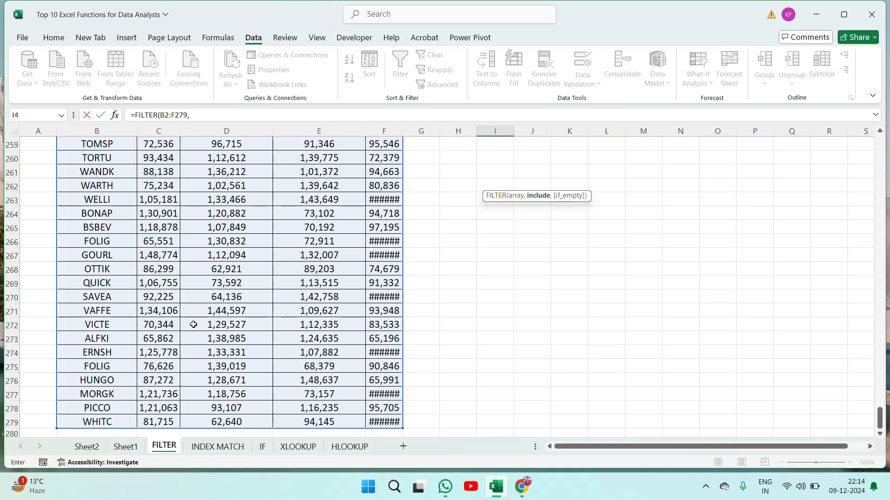
- Complete the FILTER formula with the include condition B2:B279=I2 and enter it
{"action": "left_click_drag", "start_coordinate": [879, 420], "coordinate": [885, 141]}
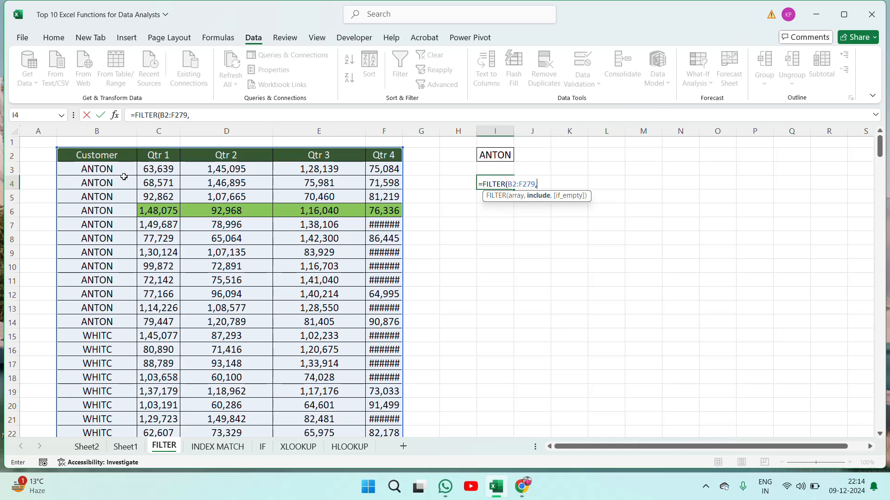
{"action": "left_click", "coordinate": [90, 153]}
{"action": "key", "text": "ctrl+shift+Down"}
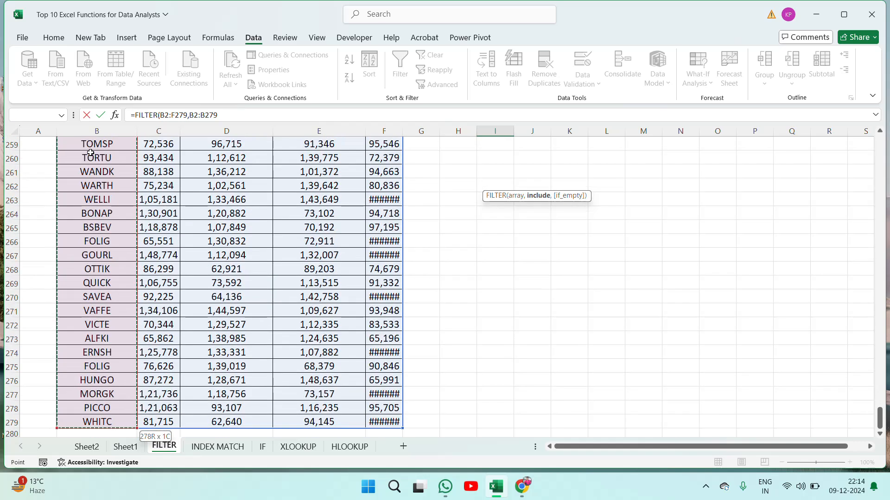
{"action": "type", "text": "="}
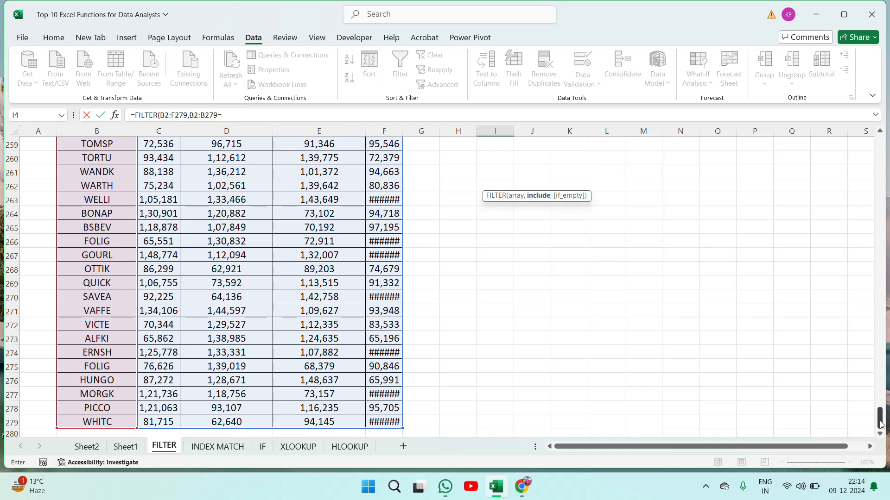
{"action": "left_click_drag", "start_coordinate": [881, 424], "coordinate": [880, 142]}
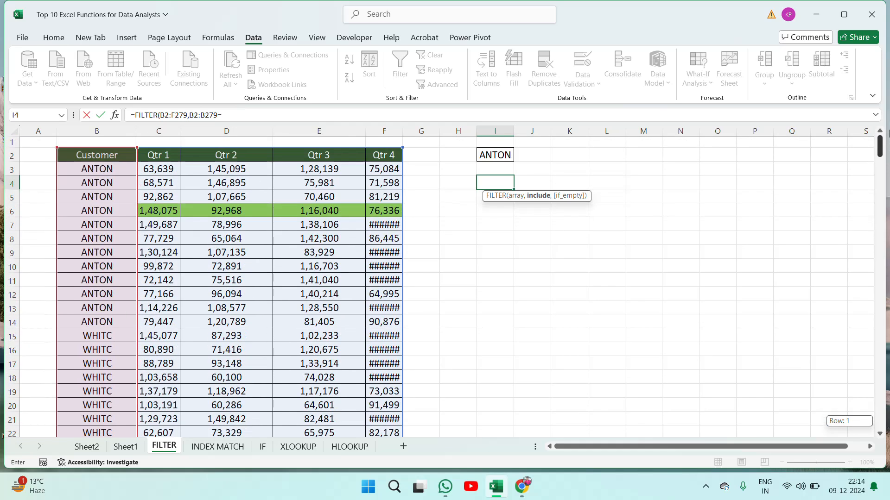
{"action": "left_click", "coordinate": [491, 153]}
{"action": "key", "text": "Return"}
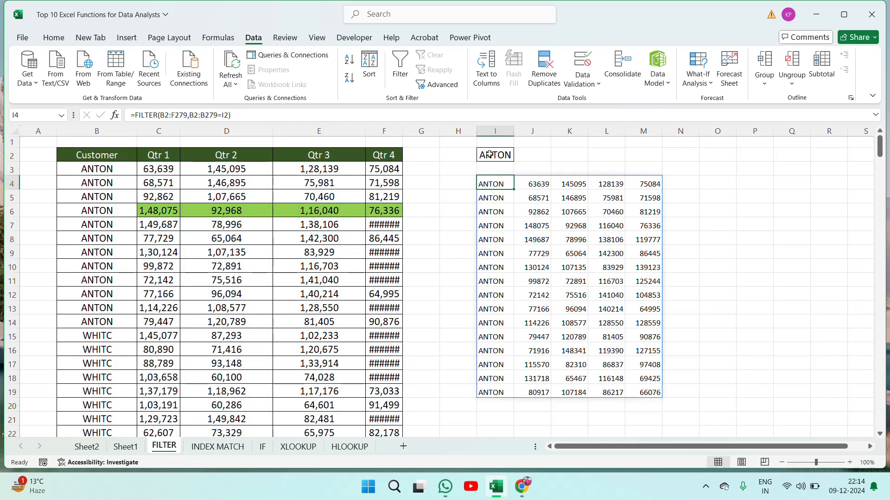
- Centre the filtered results in I4:M19, set their font size to 16, and autofit column I
{"action": "key", "text": "ctrl+a"}
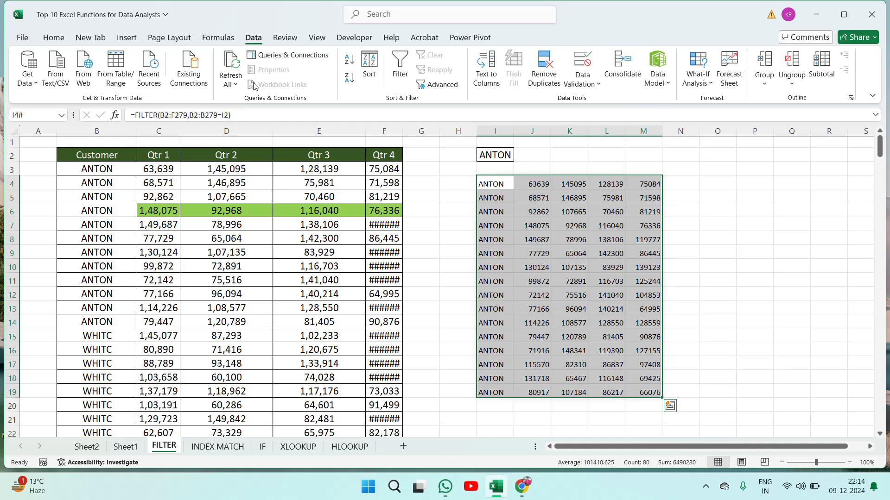
{"action": "left_click", "coordinate": [54, 38]}
{"action": "left_click", "coordinate": [230, 78]}
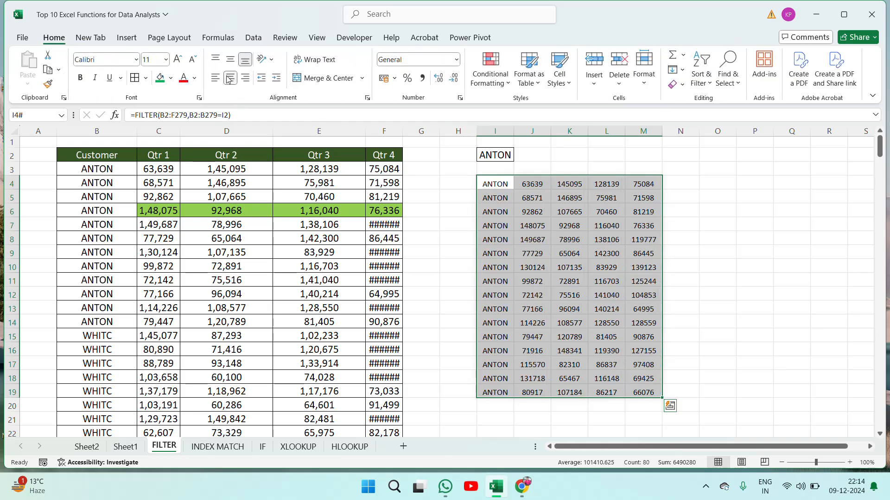
{"action": "left_click", "coordinate": [165, 60]}
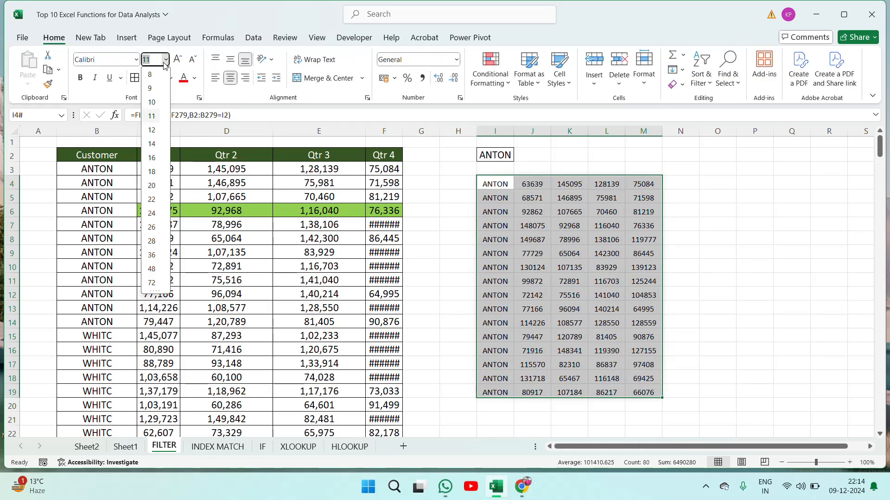
{"action": "type", "text": "16"}
{"action": "key", "text": "Return"}
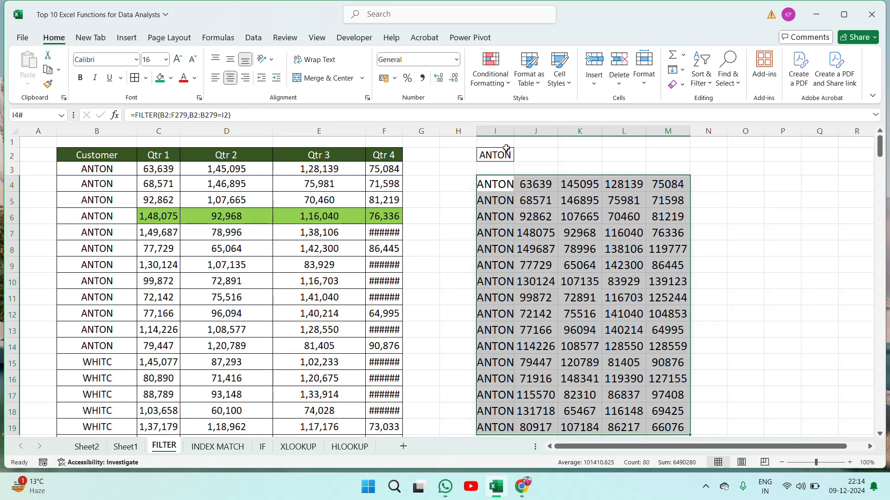
{"action": "double_click", "coordinate": [512, 134]}
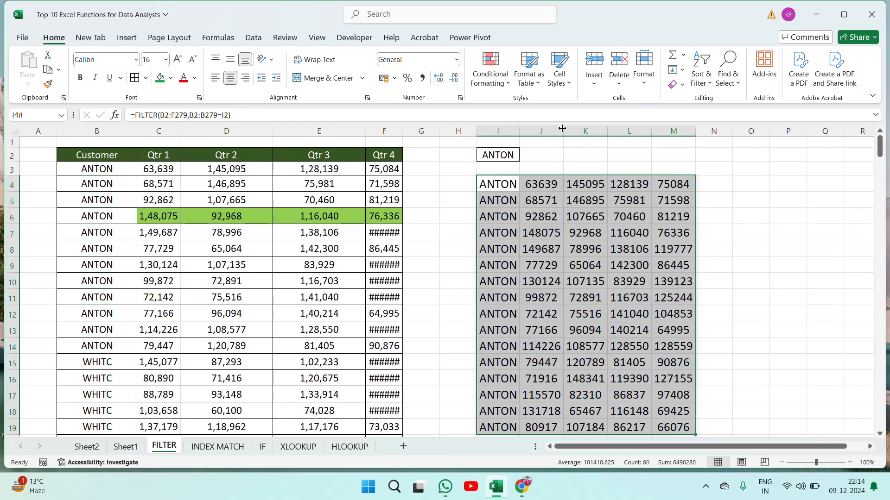
{"action": "double_click", "coordinate": [606, 134]}
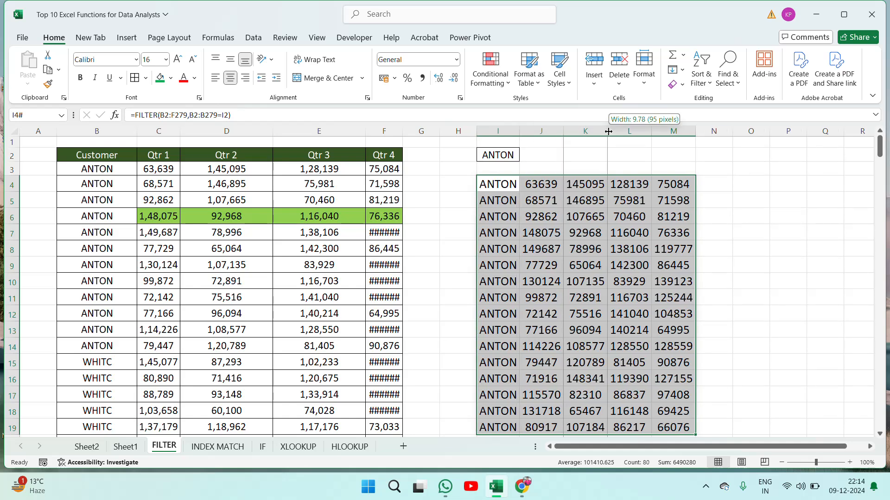
- Replace the filter criterion in I2 with the customer code WHITC copied from B15
{"action": "left_click", "coordinate": [88, 345]}
{"action": "left_click", "coordinate": [95, 362]}
{"action": "key", "text": "ctrl+c"}
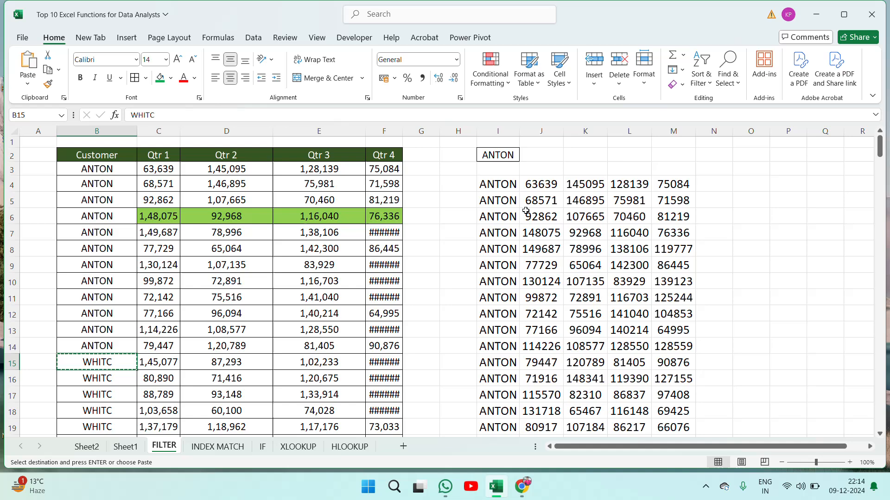
{"action": "left_click", "coordinate": [498, 156]}
{"action": "key", "text": "ctrl+v"}
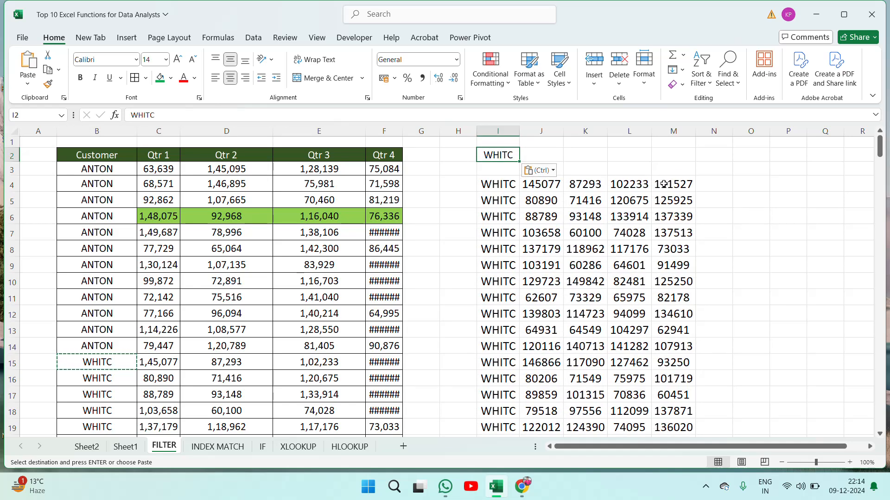
{"action": "key", "text": "Escape"}
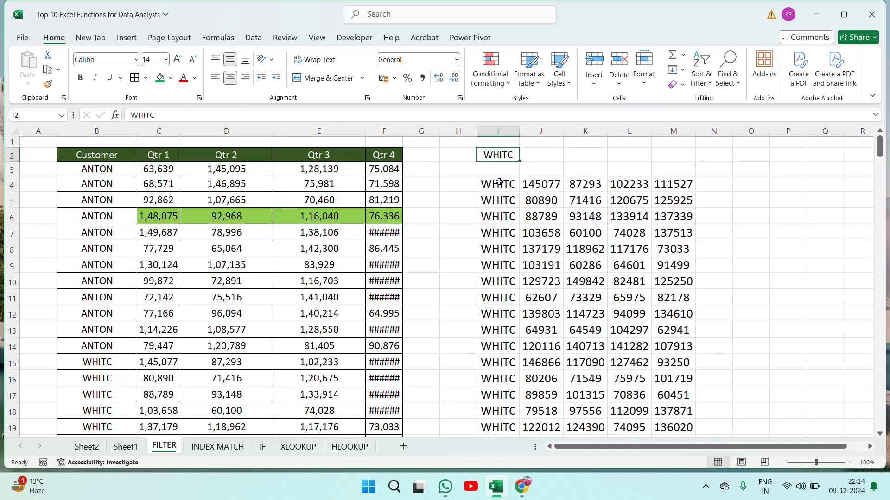
- Look through the customer codes in column B for another code to filter by
{"action": "left_click", "coordinate": [95, 376]}
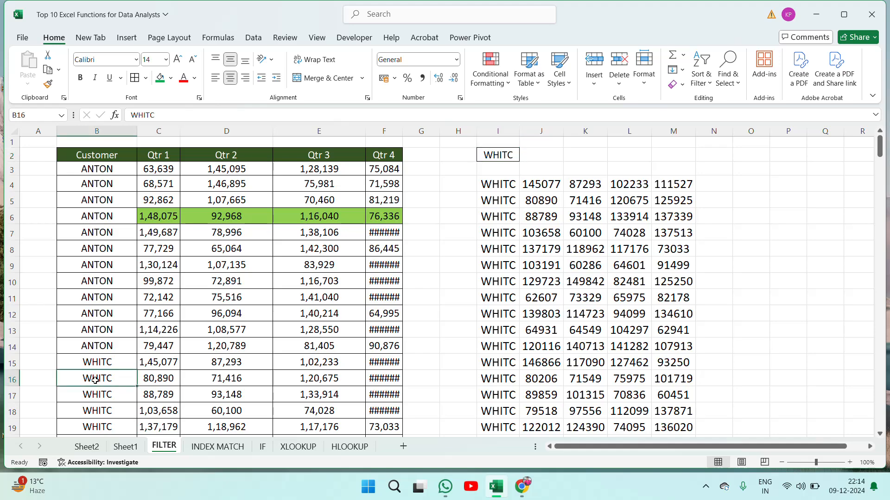
{"action": "key", "text": "Down"}
{"action": "key", "text": "Down"}
{"action": "key", "text": "Down"}
{"action": "key", "text": "Down"}
{"action": "key", "text": "Down"}
{"action": "key", "text": "Down"}
{"action": "key", "text": "Down"}
{"action": "key", "text": "Down"}
{"action": "key", "text": "Down"}
{"action": "key", "text": "Down"}
{"action": "key", "text": "Down"}
{"action": "key", "text": "Down"}
{"action": "key", "text": "Down"}
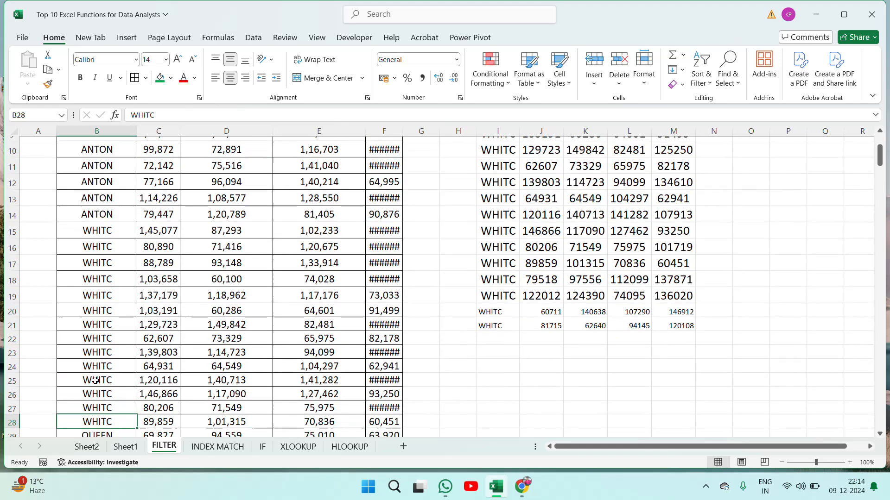
{"action": "key", "text": "ctrl+Up"}
{"action": "key", "text": "Down"}
{"action": "key", "text": "Down"}
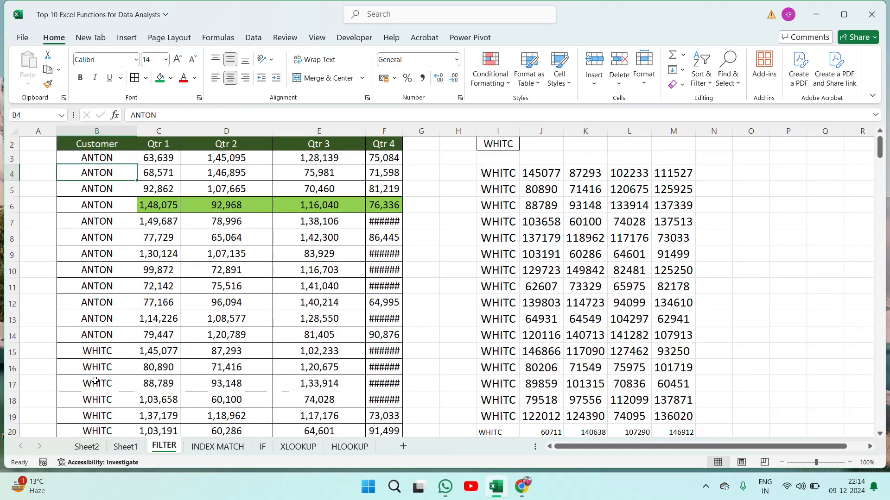
{"action": "key", "text": "ctrl+Down"}
{"action": "key", "text": "Up"}
{"action": "key", "text": "Up"}
{"action": "key", "text": "Up"}
{"action": "key", "text": "Up"}
{"action": "key", "text": "Up"}
{"action": "key", "text": "Up"}
{"action": "key", "text": "Up"}
{"action": "key", "text": "Up"}
{"action": "key", "text": "Up"}
{"action": "key", "text": "Up"}
{"action": "key", "text": "Up"}
{"action": "key", "text": "Up"}
{"action": "key", "text": "Up"}
{"action": "key", "text": "Up"}
{"action": "key", "text": "Up"}
{"action": "key", "text": "Up"}
{"action": "key", "text": "Up"}
{"action": "key", "text": "Up"}
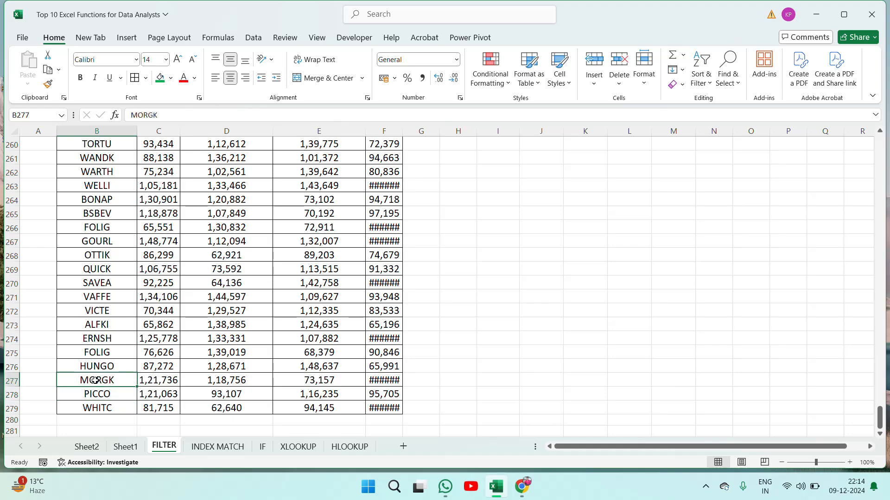
- Replace the filter criterion in I2 with the customer code QUEEN copied from B29
{"action": "key", "text": "ctrl+Up"}
{"action": "key", "text": "Down"}
{"action": "key", "text": "Down"}
{"action": "key", "text": "Down"}
{"action": "key", "text": "Down"}
{"action": "key", "text": "Down"}
{"action": "key", "text": "Down"}
{"action": "key", "text": "Down"}
{"action": "key", "text": "Down"}
{"action": "key", "text": "Down"}
{"action": "key", "text": "Down"}
{"action": "key", "text": "Down"}
{"action": "key", "text": "Down"}
{"action": "key", "text": "Down"}
{"action": "key", "text": "Down"}
{"action": "key", "text": "Down"}
{"action": "key", "text": "Down"}
{"action": "key", "text": "Down"}
{"action": "key", "text": "Down"}
{"action": "key", "text": "Down"}
{"action": "key", "text": "Down"}
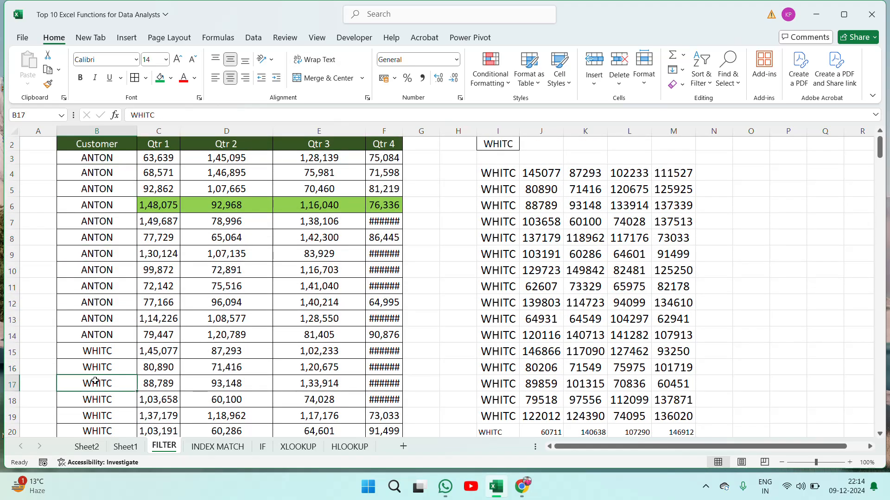
{"action": "key", "text": "Down"}
{"action": "key", "text": "Down"}
{"action": "key", "text": "Down"}
{"action": "key", "text": "Up"}
{"action": "key", "text": "Up"}
{"action": "key", "text": "Up"}
{"action": "key", "text": "Up"}
{"action": "key", "text": "Up"}
{"action": "key", "text": "ctrl+c"}
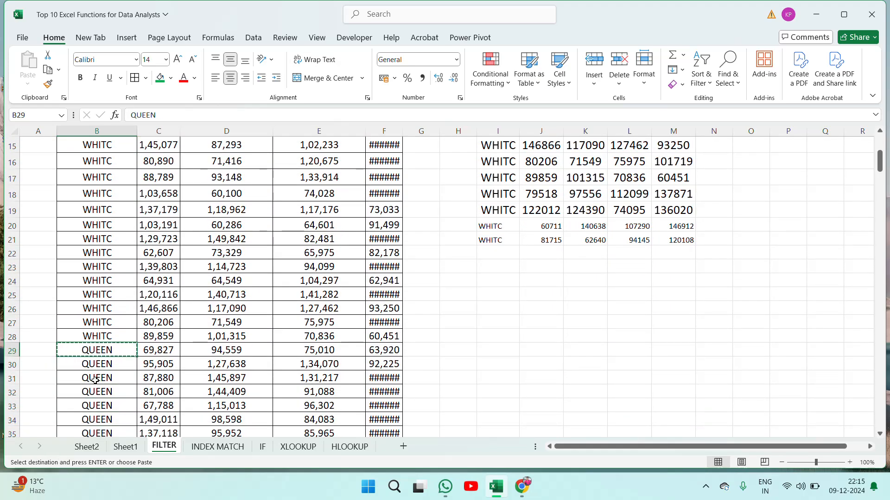
{"action": "left_click", "coordinate": [498, 207]}
{"action": "key", "text": "ctrl+Up"}
{"action": "key", "text": "Up"}
{"action": "key", "text": "Up"}
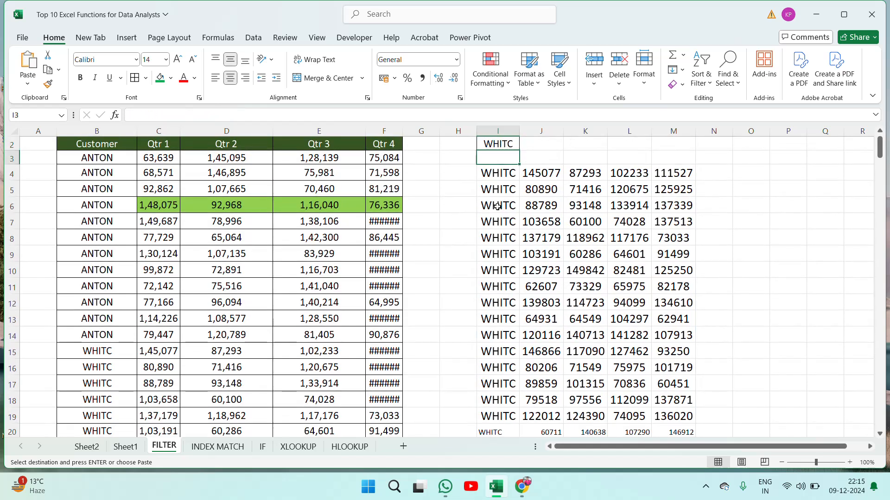
{"action": "key", "text": "ctrl+v"}
{"action": "scroll", "coordinate": [497, 208], "scroll_direction": "up", "scroll_amount": 1}
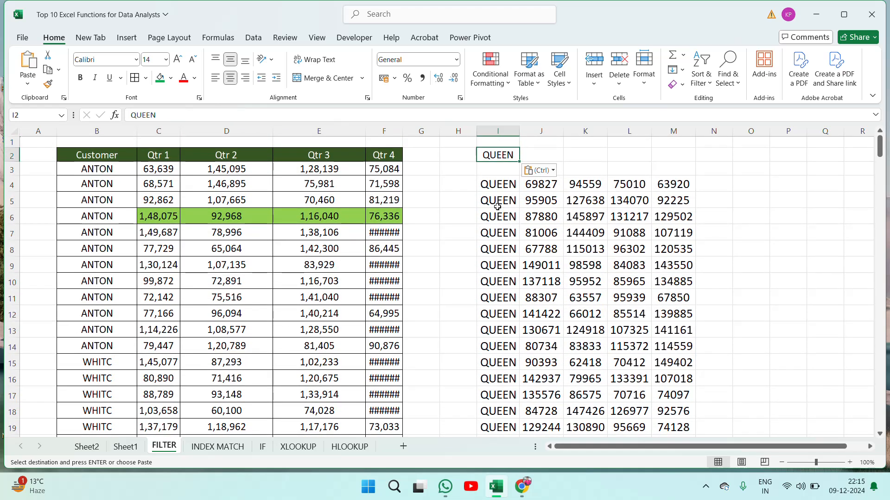
- Delete the FILTER formula in I4 together with its whole spilled result range
{"action": "key", "text": "Down"}
{"action": "key", "text": "Down"}
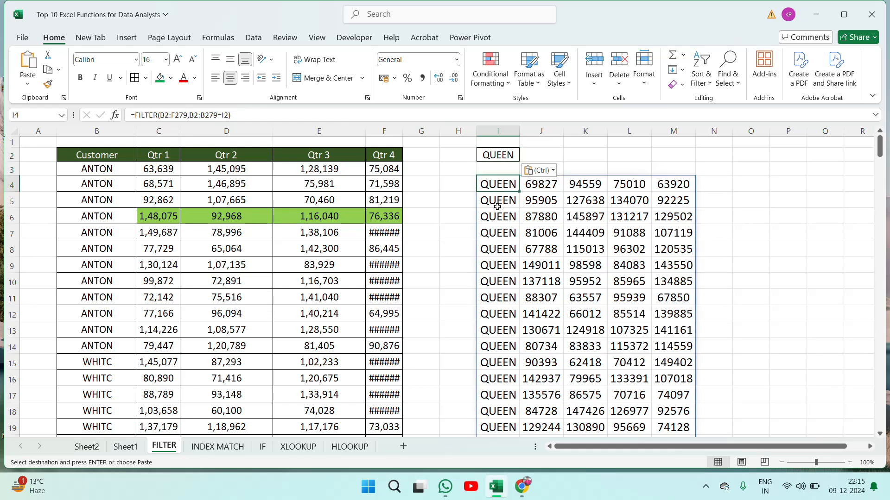
{"action": "key", "text": "ctrl+shift+Right"}
{"action": "key", "text": "ctrl+shift+Down"}
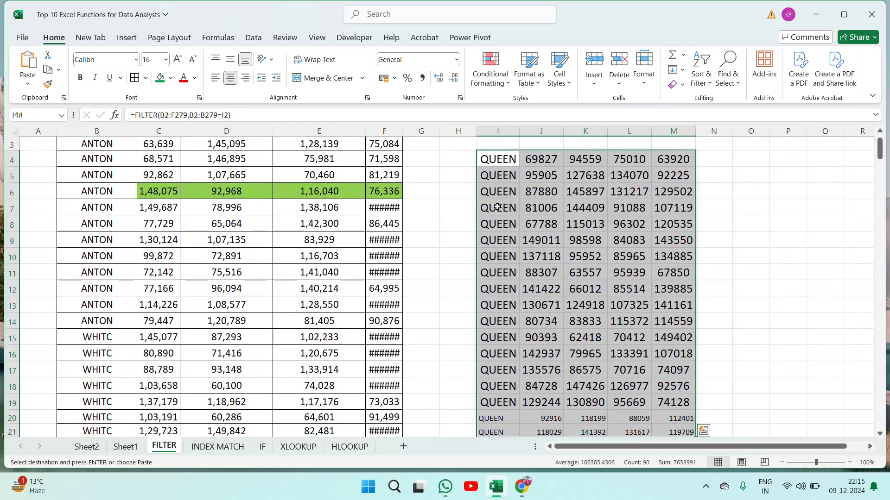
{"action": "key", "text": "Delete"}
{"action": "key", "text": "ctrl+Up"}
{"action": "key", "text": "ctrl+Up"}
{"action": "key", "text": "Down"}
{"action": "key", "text": "Down"}
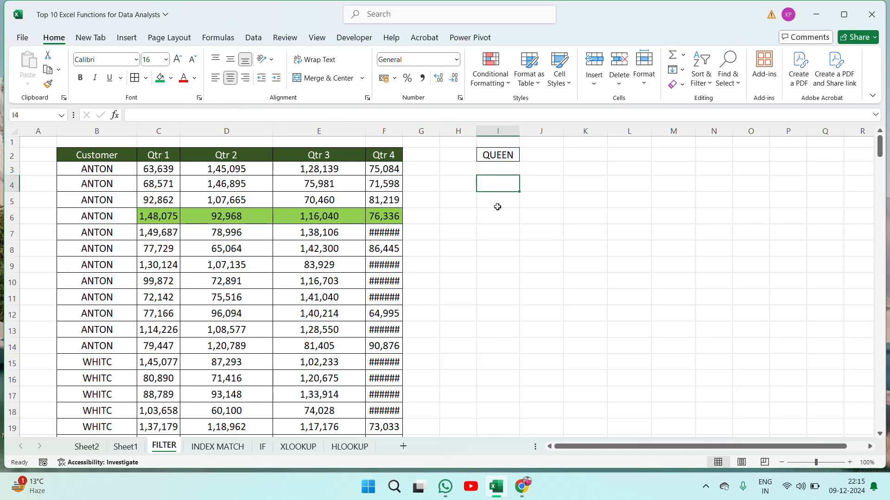
- Start a new FILTER formula in I4 using B2:F279 as the array argument
{"action": "type", "text": "=fil"}
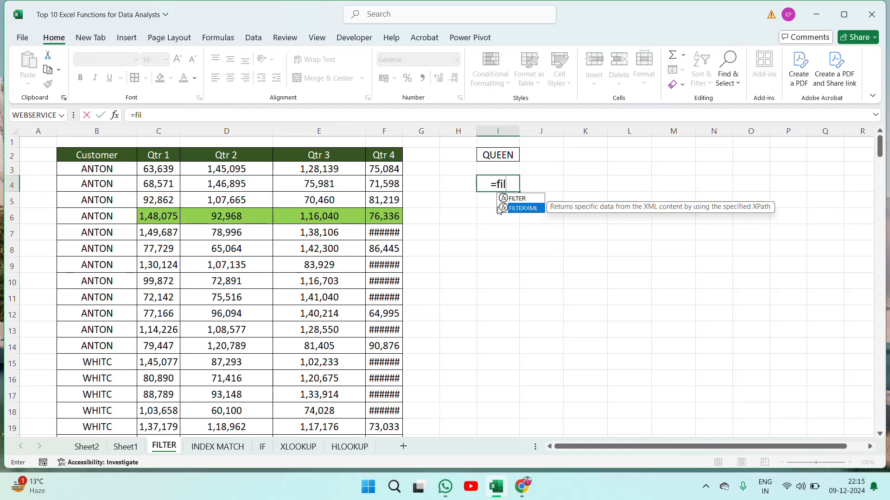
{"action": "key", "text": "Tab"}
{"action": "key", "text": "Left"}
{"action": "key", "text": "Left"}
{"action": "key", "text": "Left"}
{"action": "key", "text": "Left"}
{"action": "key", "text": "Left"}
{"action": "key", "text": "Left"}
{"action": "key", "text": "Left"}
{"action": "key", "text": "Up"}
{"action": "key", "text": "Up"}
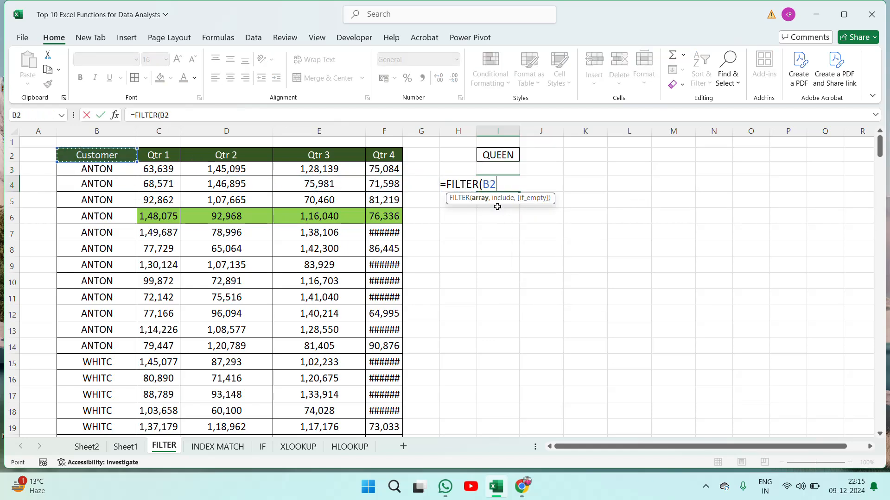
{"action": "key", "text": "shift+Right"}
{"action": "key", "text": "shift+Right"}
{"action": "key", "text": "shift+Right"}
{"action": "key", "text": "shift+Right"}
{"action": "key", "text": "ctrl+shift+Down"}
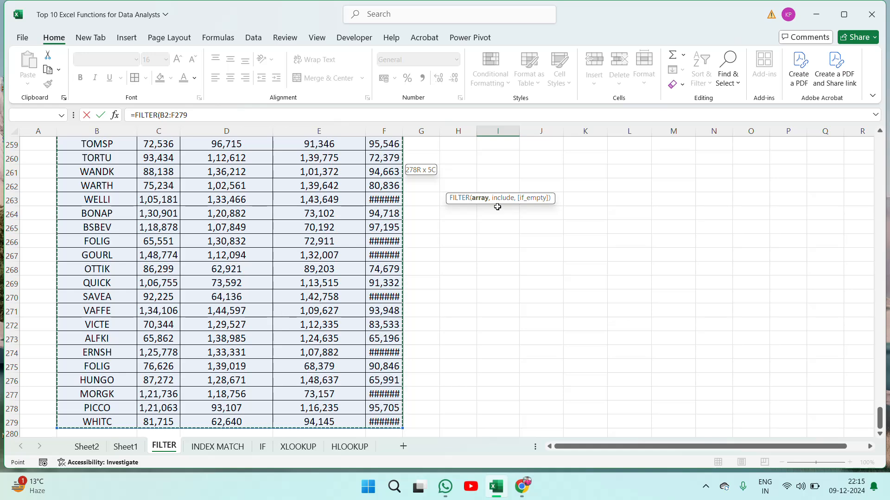
{"action": "type", "text": ","}
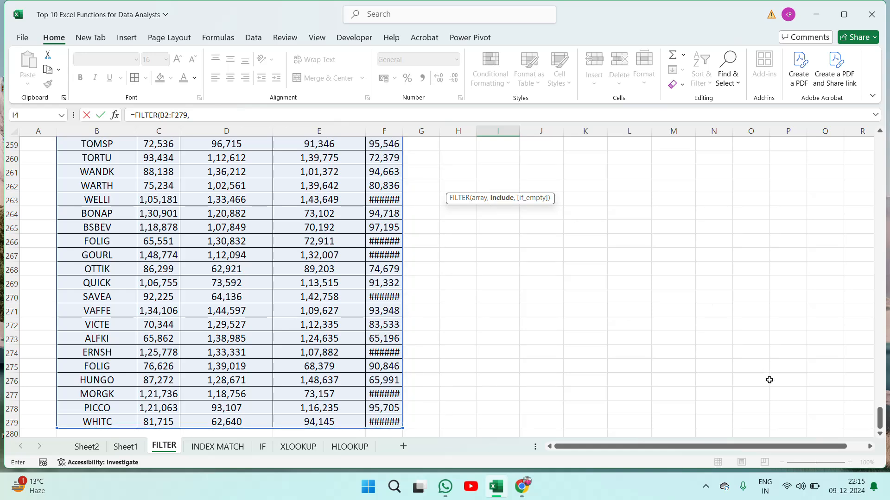
- Complete the FILTER formula with the hard-coded include condition B2:B279="QUEEN" and enter it
{"action": "left_click_drag", "start_coordinate": [880, 422], "coordinate": [885, 126]}
{"action": "left_click", "coordinate": [99, 155]}
{"action": "key", "text": "ctrl+shift+Down"}
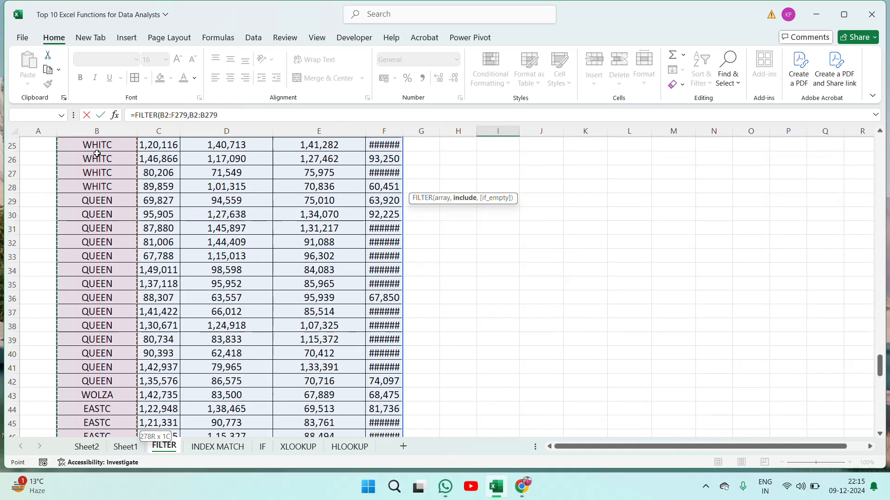
{"action": "type", "text": "="}
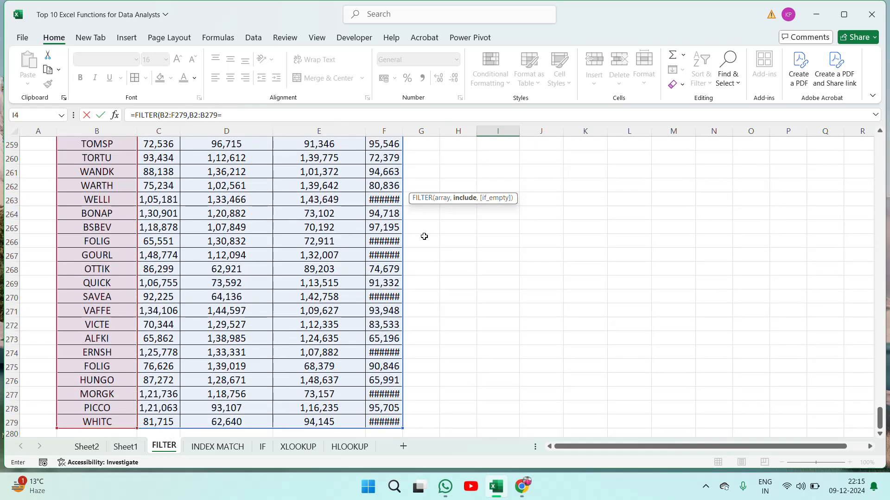
{"action": "left_click_drag", "start_coordinate": [882, 428], "coordinate": [887, 139]}
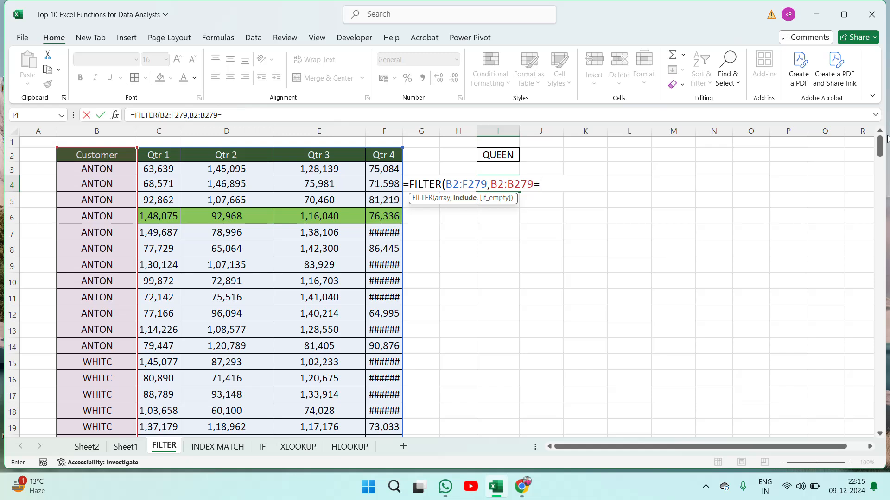
{"action": "type", "text": "\"W"}
{"action": "key", "text": "BackSpace"}
{"action": "type", "text": "QUEEN"}
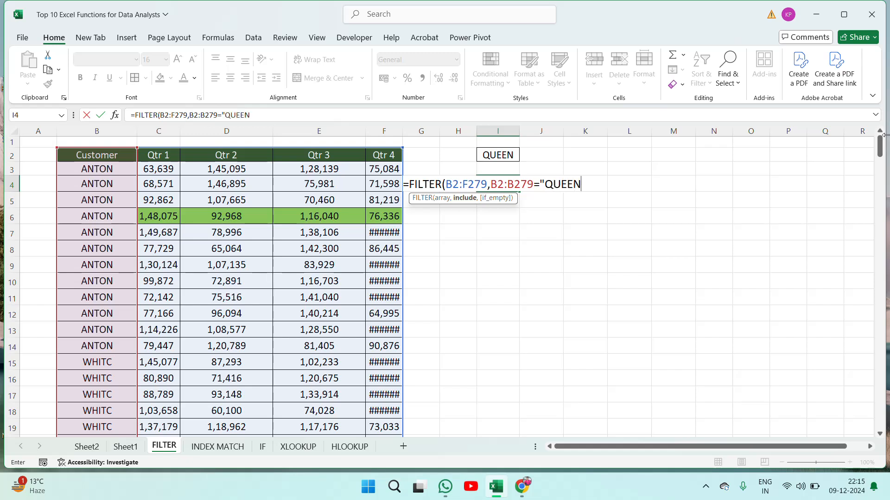
{"action": "type", "text": "\")"}
{"action": "key", "text": "ctrl+Return"}
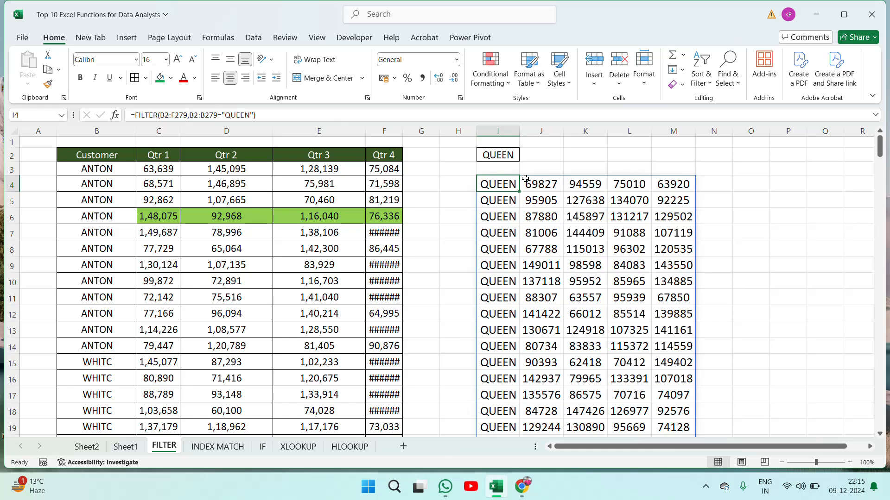
- Fill the FILTER entry in E8 of the function list on Sheet1 with orange
{"action": "left_click", "coordinate": [88, 447]}
{"action": "left_click", "coordinate": [126, 447]}
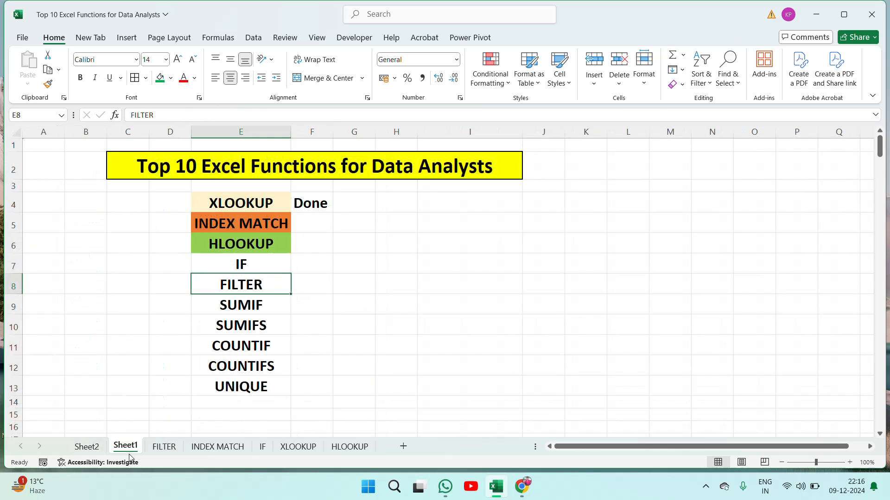
{"action": "left_click", "coordinate": [171, 79]}
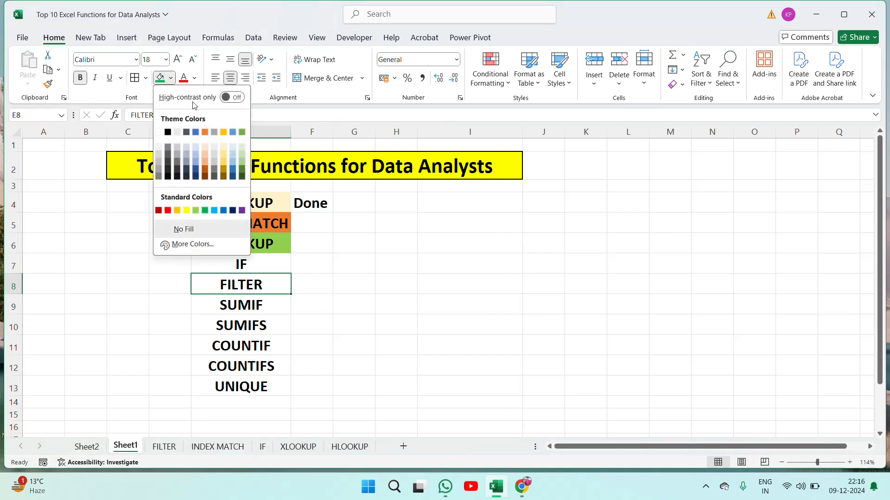
{"action": "left_click", "coordinate": [206, 134]}
{"action": "left_click", "coordinate": [263, 303]}
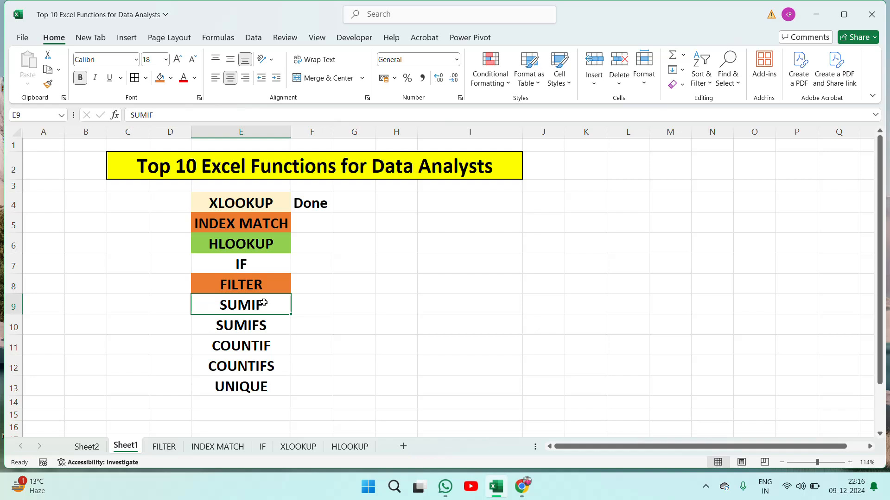
- Add a new worksheet and rename it SUMIF
{"action": "left_click", "coordinate": [403, 446]}
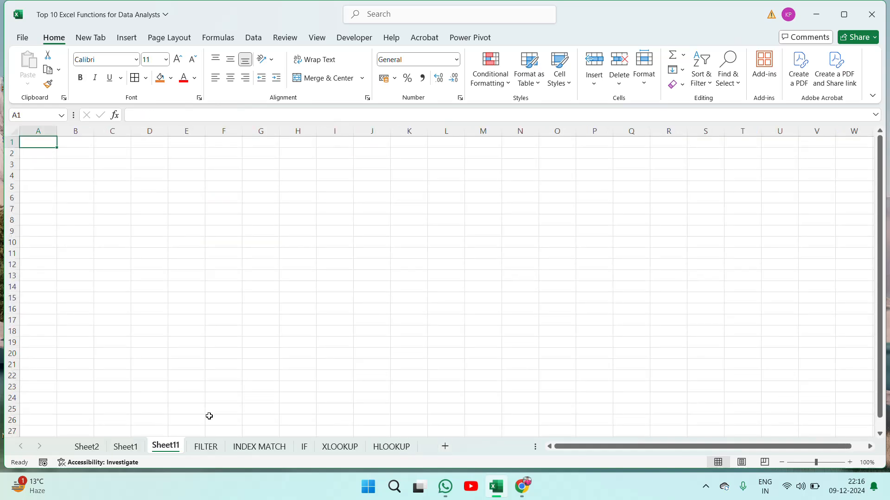
{"action": "right_click", "coordinate": [176, 446]}
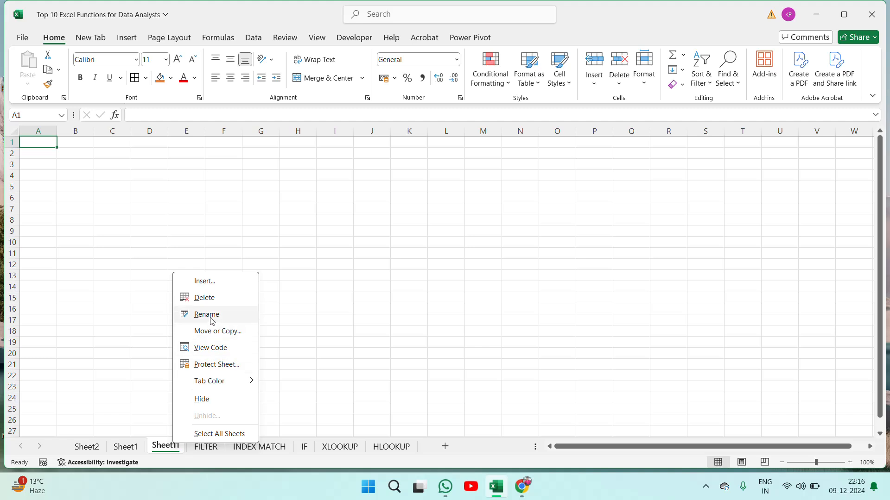
{"action": "left_click", "coordinate": [186, 315]}
{"action": "type", "text": "S"}
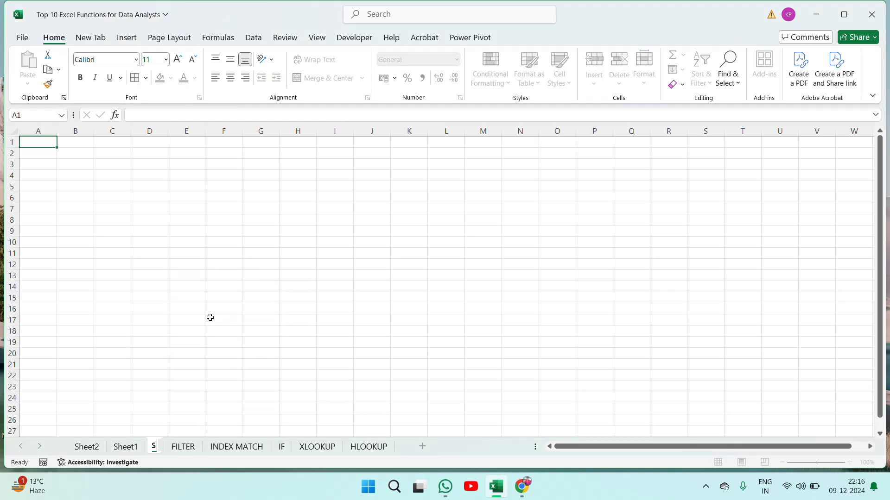
{"action": "type", "text": "UMIF"}
{"action": "left_click", "coordinate": [142, 308]}
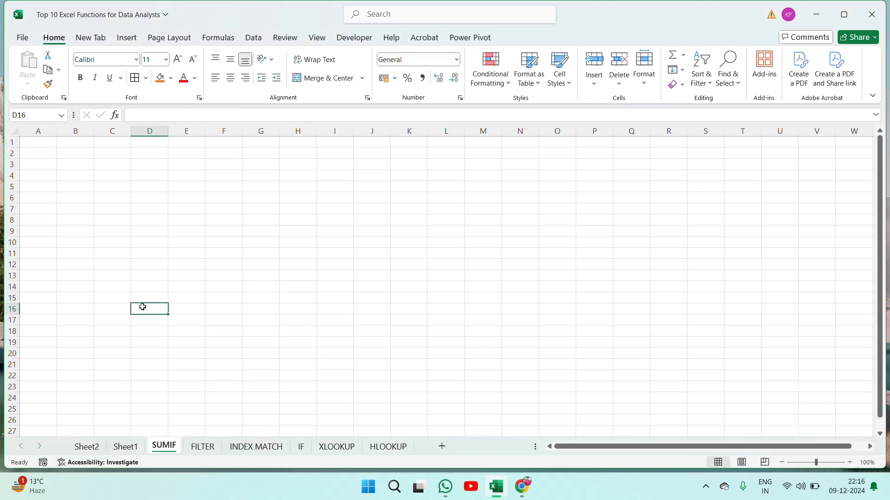
- Copy the customer table B1:F278 from Sheet2 and paste it at C2 on the SUMIF sheet
{"action": "left_click", "coordinate": [93, 450]}
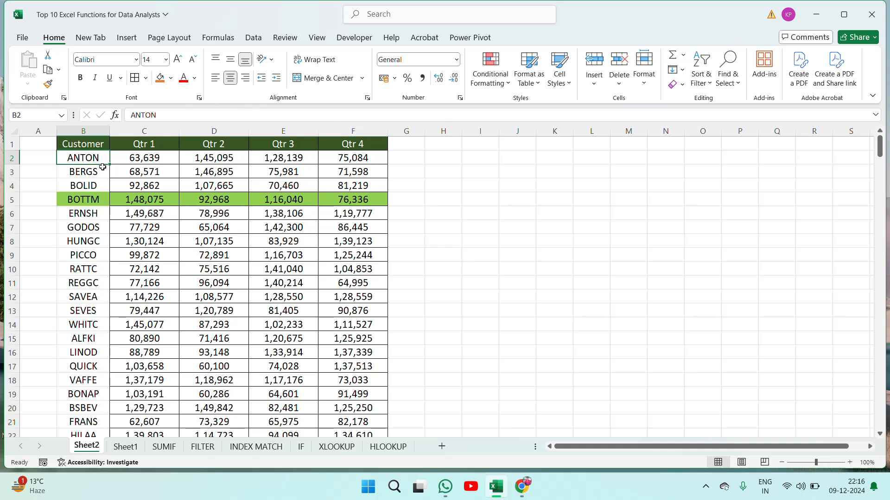
{"action": "key", "text": "Up"}
{"action": "key", "text": "ctrl+shift+Right"}
{"action": "key", "text": "ctrl+shift+Down"}
{"action": "key", "text": "ctrl+c"}
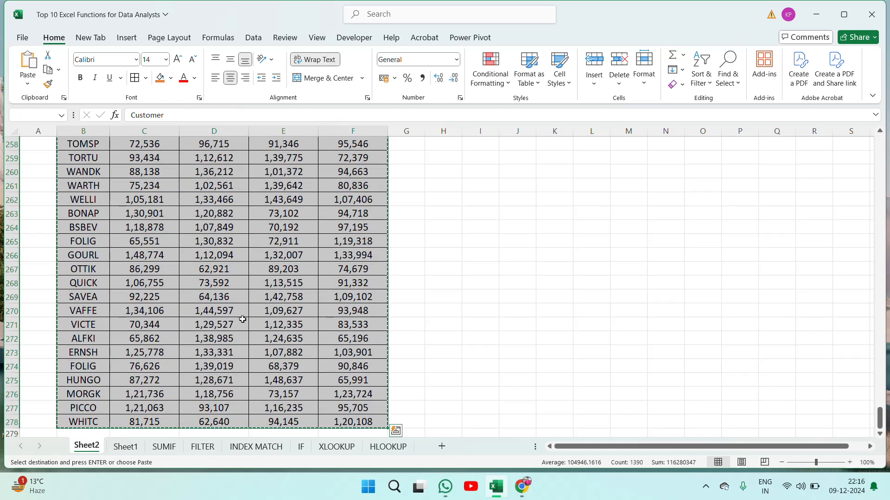
{"action": "left_click", "coordinate": [163, 446]}
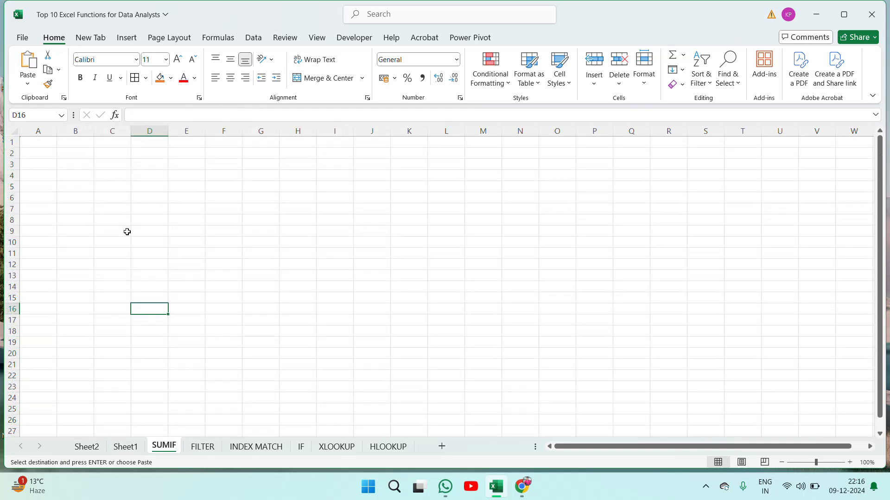
{"action": "left_click", "coordinate": [106, 156]}
{"action": "key", "text": "ctrl+v"}
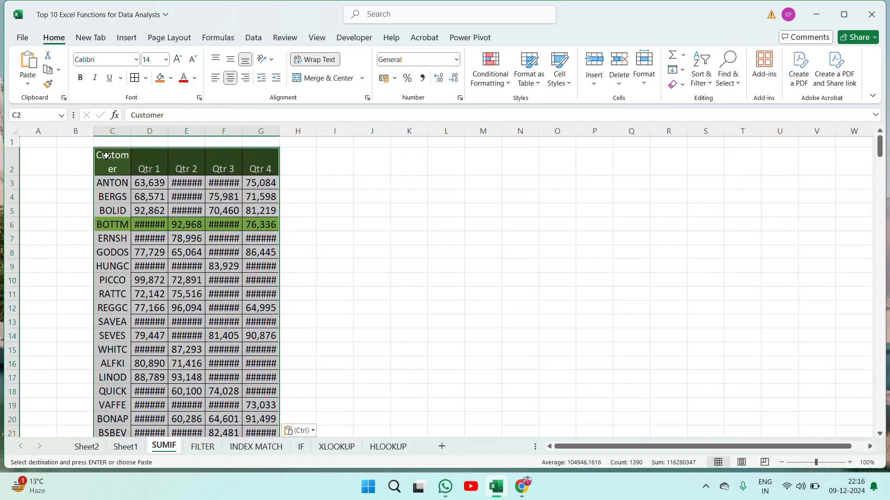
- Autofit all columns on the SUMIF sheet and widen column C so the Customer header fits on one line
{"action": "key", "text": "ctrl+a"}
{"action": "double_click", "coordinate": [134, 129]}
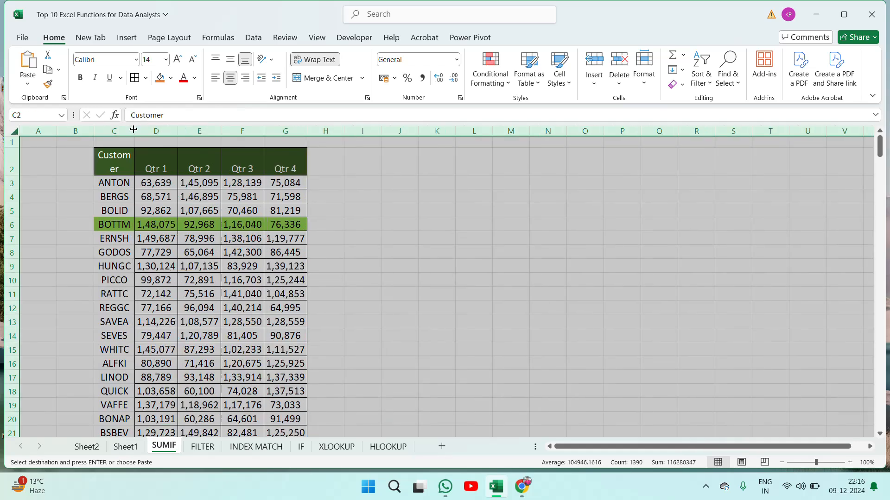
{"action": "left_click", "coordinate": [205, 163]}
{"action": "key", "text": "ctrl+Left"}
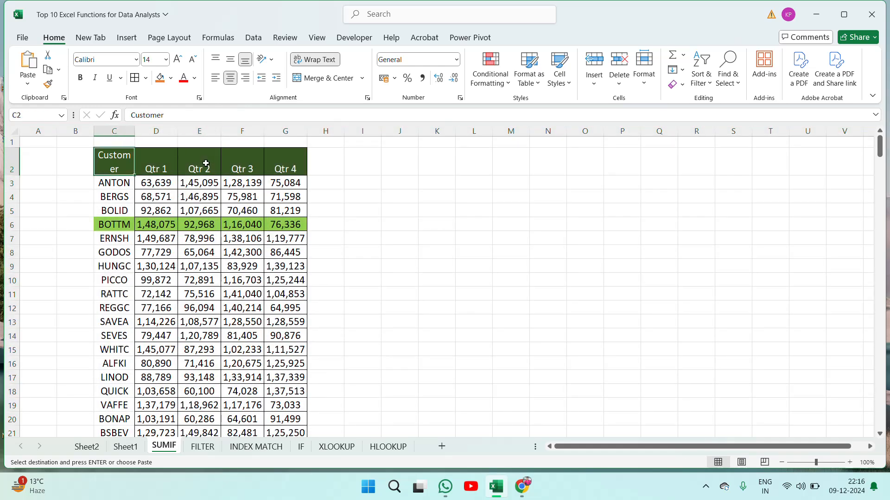
{"action": "left_click_drag", "start_coordinate": [134, 131], "coordinate": [197, 131]}
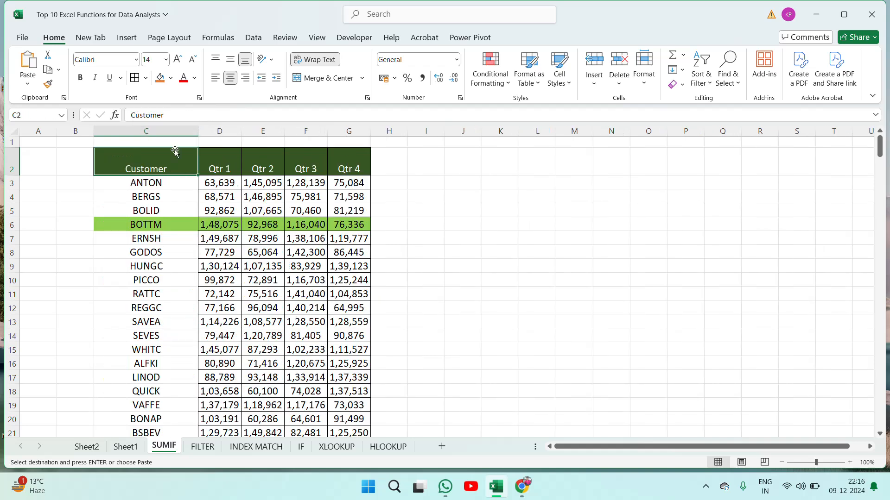
{"action": "left_click", "coordinate": [223, 197]}
{"action": "key", "text": "Up"}
{"action": "key", "text": "Up"}
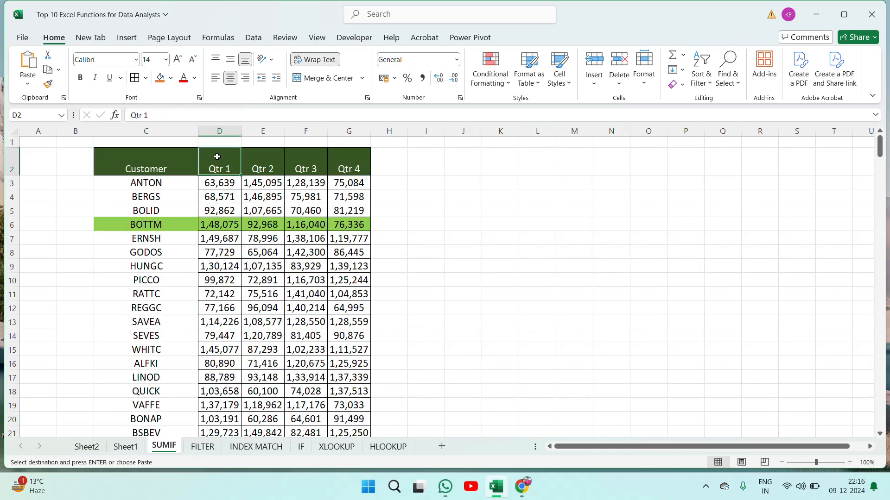
- Replace the Qtr 1 header in D2 with Sale
{"action": "type", "text": "Sale"}
{"action": "key", "text": "Return"}
{"action": "key", "text": "Up"}
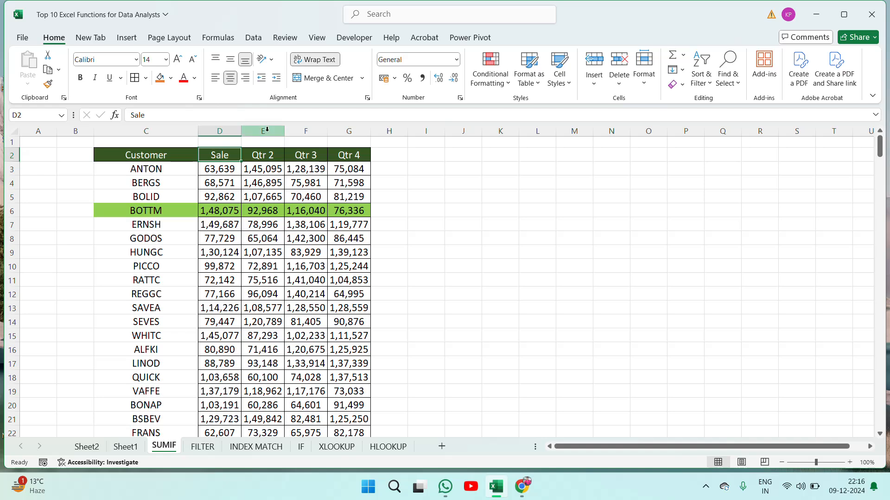
- Delete the Qtr 2 to Qtr 4 columns E:G and widen the Sale column D
{"action": "left_click_drag", "start_coordinate": [269, 127], "coordinate": [348, 127]}
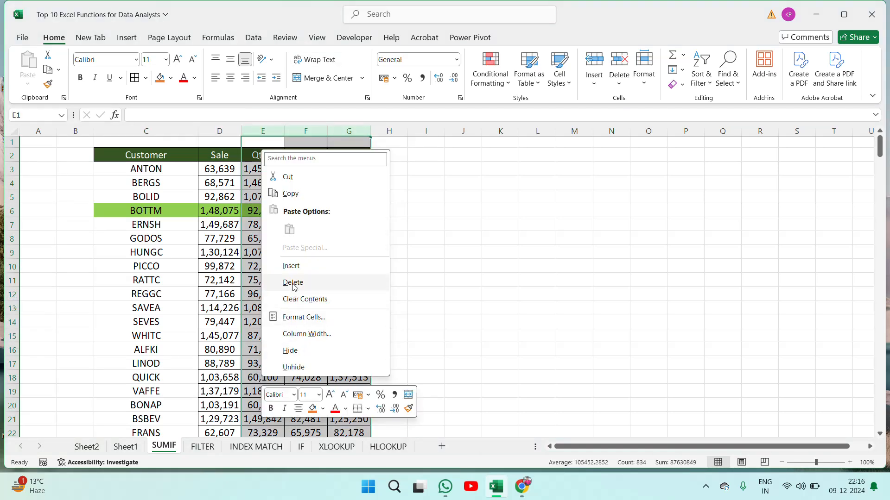
{"action": "left_click", "coordinate": [293, 282]}
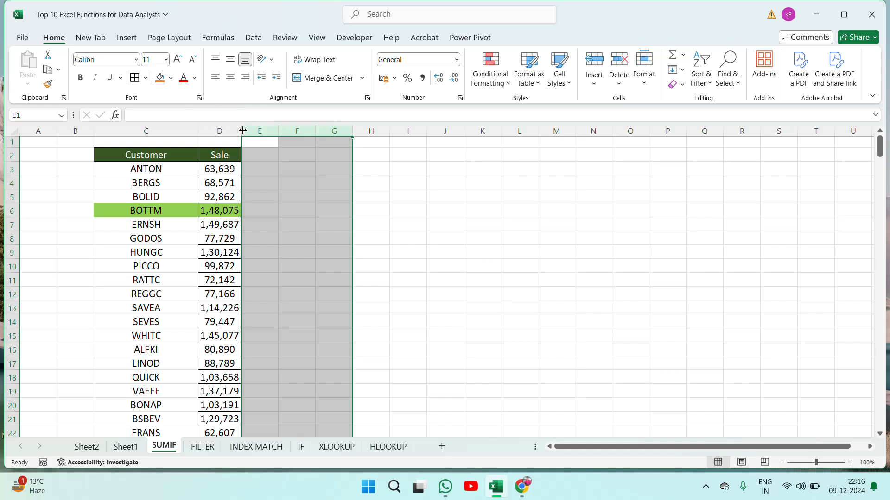
{"action": "left_click_drag", "start_coordinate": [242, 130], "coordinate": [278, 121]}
- Copy the customer ANTON from C3 over the names down to C16
{"action": "left_click", "coordinate": [180, 165]}
{"action": "key", "text": "ctrl+c"}
{"action": "key", "text": "shift+Down"}
{"action": "key", "text": "shift+Down"}
{"action": "key", "text": "shift+Down"}
{"action": "key", "text": "shift+Down"}
{"action": "key", "text": "shift+Down"}
{"action": "key", "text": "shift+Down"}
{"action": "key", "text": "shift+Down"}
{"action": "key", "text": "shift+Down"}
{"action": "key", "text": "shift+Down"}
{"action": "key", "text": "shift+Down"}
{"action": "key", "text": "shift+Down"}
{"action": "key", "text": "shift+Down"}
{"action": "key", "text": "shift+Down"}
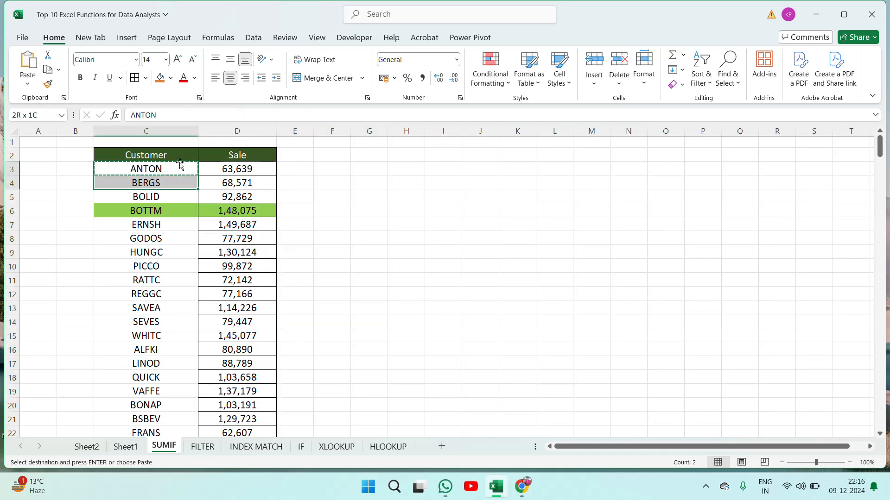
{"action": "key", "text": "ctrl+v"}
- Copy the customer LINOD from C17 over the names down to C31
{"action": "key", "text": "Down"}
{"action": "key", "text": "Down"}
{"action": "key", "text": "Down"}
{"action": "key", "text": "Down"}
{"action": "key", "text": "Down"}
{"action": "key", "text": "Down"}
{"action": "key", "text": "Down"}
{"action": "key", "text": "Down"}
{"action": "key", "text": "Down"}
{"action": "key", "text": "Down"}
{"action": "key", "text": "Down"}
{"action": "key", "text": "Down"}
{"action": "key", "text": "Down"}
{"action": "key", "text": "Down"}
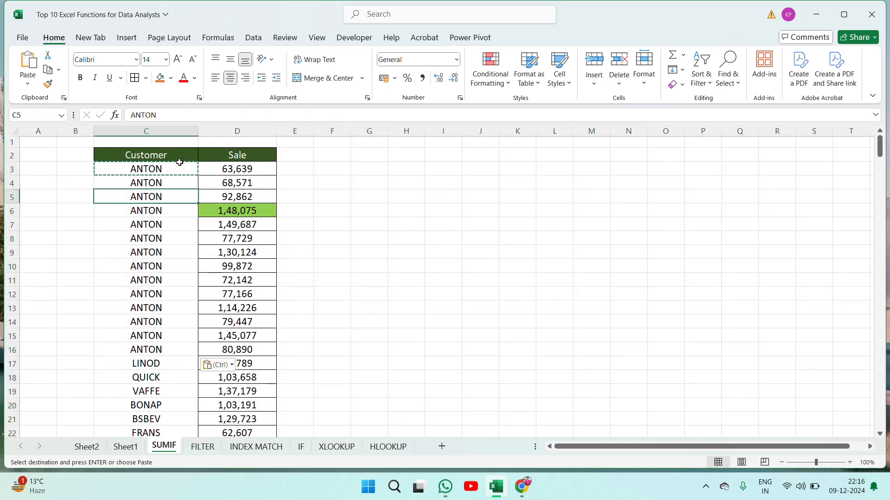
{"action": "key", "text": "ctrl+c"}
{"action": "key", "text": "shift+Down"}
{"action": "key", "text": "shift+Down"}
{"action": "key", "text": "shift+Down"}
{"action": "key", "text": "shift+Down"}
{"action": "key", "text": "shift+Down"}
{"action": "key", "text": "shift+Down"}
{"action": "key", "text": "shift+Down"}
{"action": "key", "text": "shift+Down"}
{"action": "key", "text": "shift+Down"}
{"action": "key", "text": "shift+Down"}
{"action": "key", "text": "shift+Down"}
{"action": "key", "text": "shift+Down"}
{"action": "key", "text": "shift+Down"}
{"action": "key", "text": "shift+Down"}
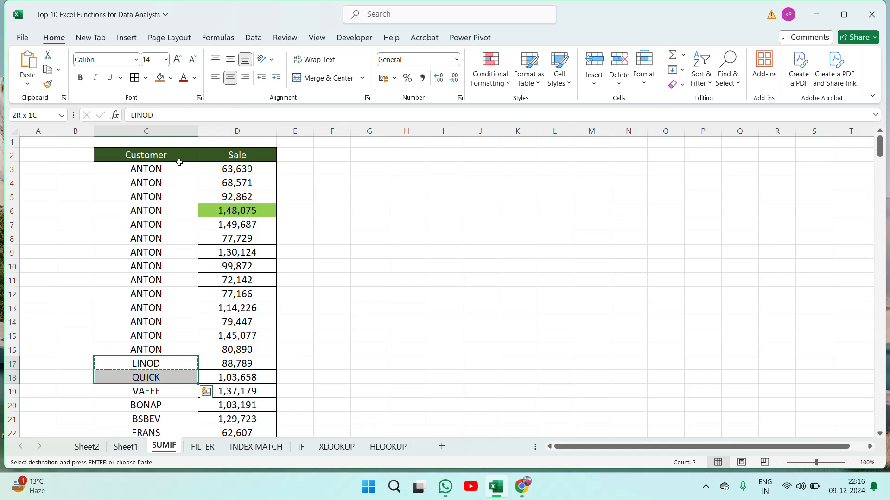
{"action": "key", "text": "ctrl+v"}
- Copy the customer ANATR from C32 over the names down to C53
{"action": "key", "text": "Down"}
{"action": "key", "text": "Down"}
{"action": "key", "text": "Down"}
{"action": "key", "text": "Down"}
{"action": "key", "text": "Down"}
{"action": "key", "text": "Down"}
{"action": "key", "text": "Down"}
{"action": "key", "text": "Down"}
{"action": "key", "text": "Down"}
{"action": "key", "text": "Down"}
{"action": "key", "text": "Down"}
{"action": "key", "text": "Down"}
{"action": "key", "text": "Down"}
{"action": "key", "text": "Down"}
{"action": "key", "text": "Down"}
{"action": "key", "text": "Down"}
{"action": "key", "text": "Down"}
{"action": "key", "text": "Down"}
{"action": "key", "text": "Down"}
{"action": "key", "text": "Down"}
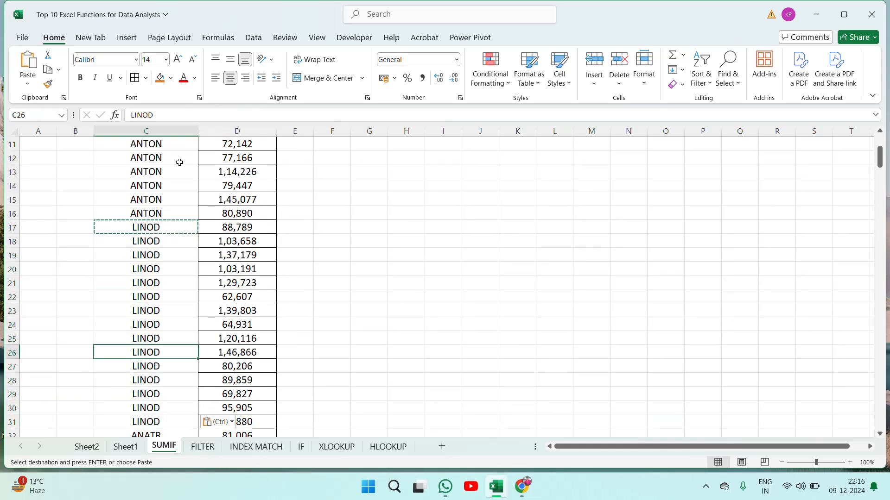
{"action": "key", "text": "Up"}
{"action": "key", "text": "Up"}
{"action": "key", "text": "Up"}
{"action": "key", "text": "Up"}
{"action": "key", "text": "Up"}
{"action": "key", "text": "Up"}
{"action": "key", "text": "Up"}
{"action": "key", "text": "Up"}
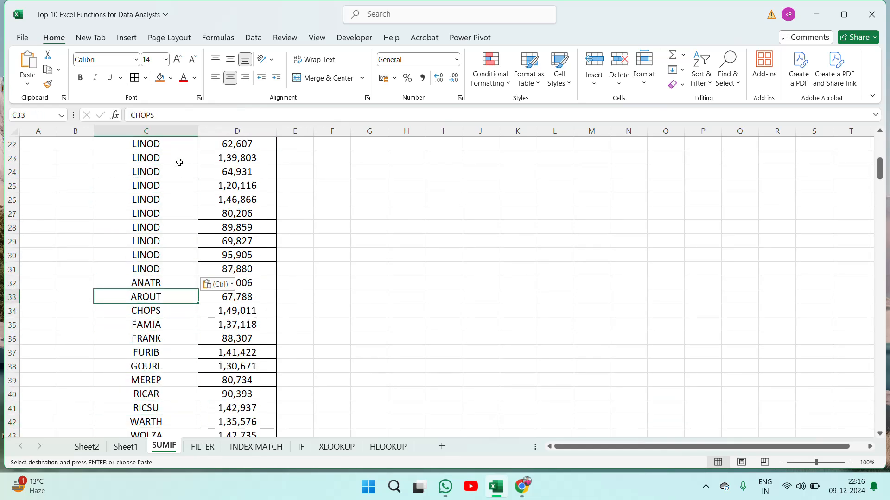
{"action": "key", "text": "Up"}
{"action": "key", "text": "Escape"}
{"action": "key", "text": "shift+Down"}
{"action": "key", "text": "ctrl+c"}
{"action": "key", "text": "shift+Down"}
{"action": "key", "text": "shift+Down"}
{"action": "key", "text": "shift+Down"}
{"action": "key", "text": "shift+Down"}
{"action": "key", "text": "shift+Down"}
{"action": "key", "text": "shift+Down"}
{"action": "key", "text": "shift+Down"}
{"action": "key", "text": "shift+Down"}
{"action": "key", "text": "shift+Down"}
{"action": "key", "text": "shift+Down"}
{"action": "key", "text": "shift+Down"}
{"action": "key", "text": "shift+Down"}
{"action": "key", "text": "shift+Down"}
{"action": "key", "text": "shift+Down"}
{"action": "key", "text": "shift+Down"}
{"action": "key", "text": "shift+Down"}
{"action": "key", "text": "shift+Down"}
{"action": "key", "text": "shift+Down"}
{"action": "key", "text": "shift+Down"}
{"action": "key", "text": "shift+Down"}
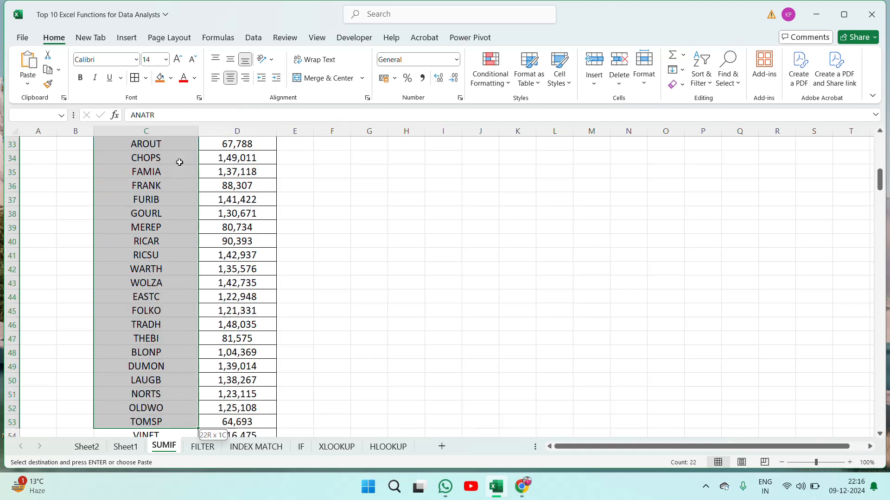
{"action": "key", "text": "ctrl+v"}
- Copy the customer HANAR from C56 over the names down to C77, and return to the Customer header in C2
{"action": "scroll", "coordinate": [179, 162], "scroll_direction": "up", "scroll_amount": 4}
{"action": "key", "text": "Down"}
{"action": "key", "text": "Down"}
{"action": "key", "text": "Down"}
{"action": "key", "text": "Down"}
{"action": "key", "text": "Down"}
{"action": "key", "text": "Down"}
{"action": "key", "text": "Down"}
{"action": "key", "text": "Down"}
{"action": "key", "text": "Down"}
{"action": "key", "text": "Down"}
{"action": "key", "text": "Down"}
{"action": "key", "text": "Down"}
{"action": "key", "text": "Down"}
{"action": "key", "text": "Down"}
{"action": "key", "text": "Down"}
{"action": "key", "text": "Down"}
{"action": "key", "text": "Down"}
{"action": "key", "text": "Down"}
{"action": "key", "text": "Down"}
{"action": "key", "text": "Down"}
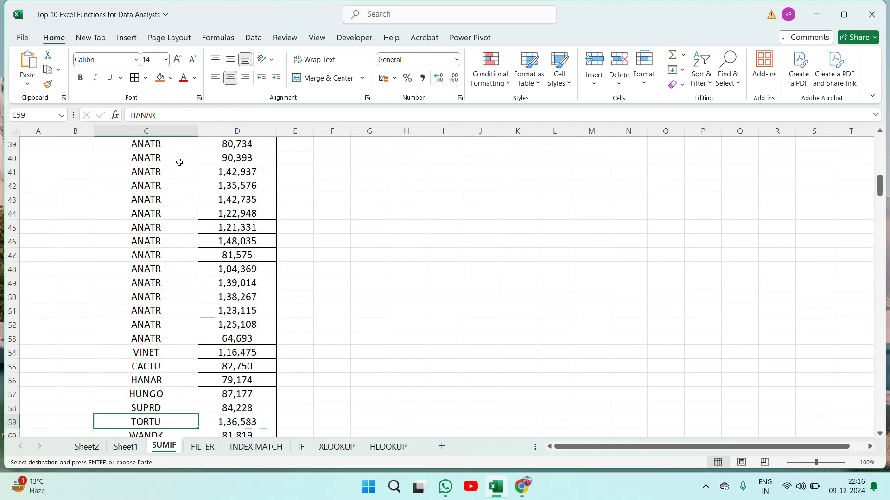
{"action": "key", "text": "Up"}
{"action": "key", "text": "Up"}
{"action": "key", "text": "Up"}
{"action": "key", "text": "Up"}
{"action": "key", "text": "Up"}
{"action": "key", "text": "Up"}
{"action": "key", "text": "Up"}
{"action": "key", "text": "Up"}
{"action": "key", "text": "ctrl+c"}
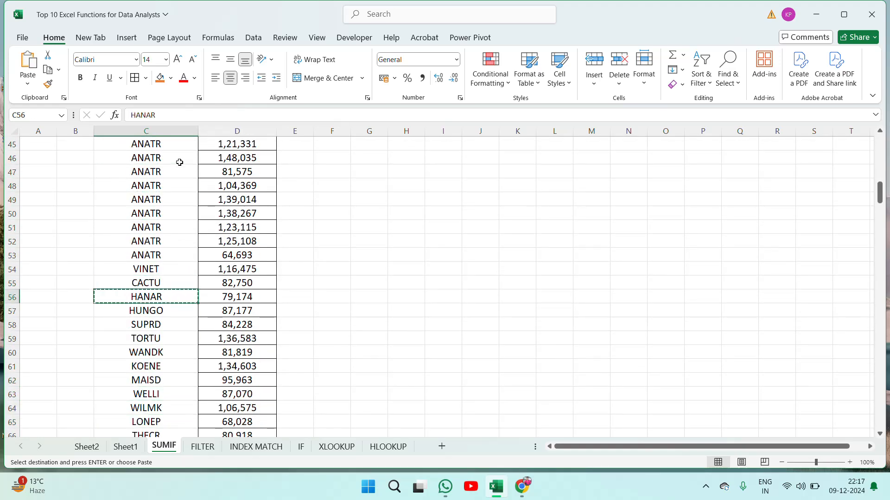
{"action": "key", "text": "shift+Down"}
{"action": "key", "text": "shift+Down"}
{"action": "key", "text": "shift+Down"}
{"action": "key", "text": "shift+Down"}
{"action": "key", "text": "shift+Down"}
{"action": "key", "text": "shift+Down"}
{"action": "key", "text": "shift+Down"}
{"action": "key", "text": "shift+Down"}
{"action": "key", "text": "shift+Down"}
{"action": "key", "text": "shift+Down"}
{"action": "key", "text": "shift+Down"}
{"action": "key", "text": "shift+Down"}
{"action": "key", "text": "shift+Down"}
{"action": "key", "text": "shift+Down"}
{"action": "key", "text": "shift+Down"}
{"action": "key", "text": "shift+Down"}
{"action": "key", "text": "shift+Down"}
{"action": "key", "text": "shift+Down"}
{"action": "key", "text": "shift+Down"}
{"action": "key", "text": "shift+Down"}
{"action": "key", "text": "shift+Down"}
{"action": "key", "text": "ctrl+v"}
{"action": "scroll", "coordinate": [180, 162], "scroll_direction": "up", "scroll_amount": 4}
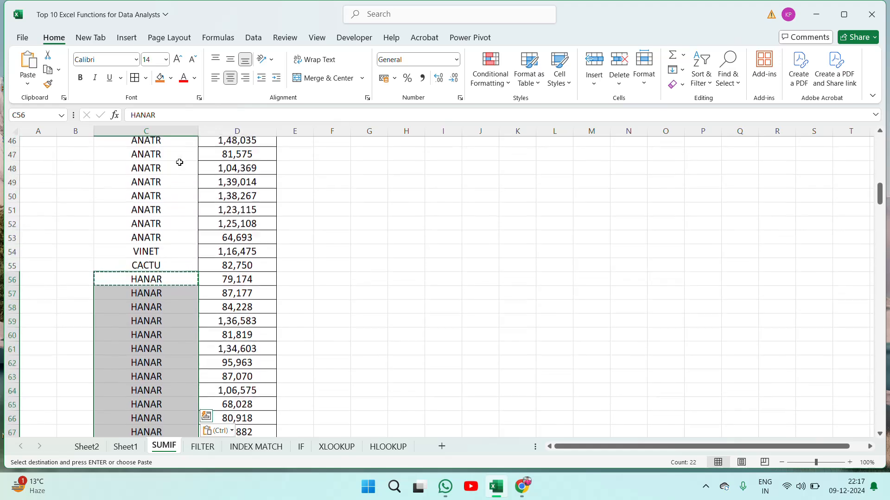
{"action": "key", "text": "ctrl+Home"}
{"action": "left_click", "coordinate": [179, 155]}
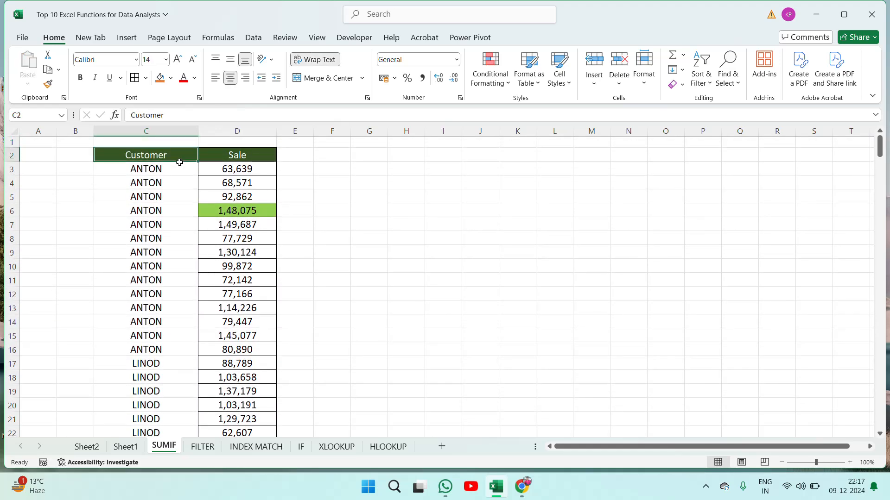
- Apply all borders to the Customer and Sale table, from the headers in C2:D2 down to the last row
{"action": "key", "text": "ctrl+shift+Right"}
{"action": "key", "text": "ctrl+shift+Down"}
{"action": "key", "text": "ctrl+BackSpace"}
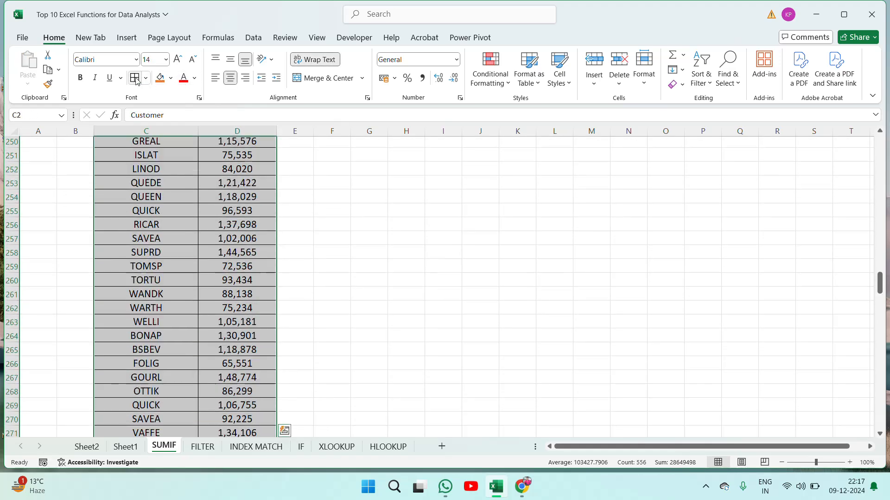
{"action": "left_click", "coordinate": [243, 222]}
{"action": "key", "text": "ctrl+Up"}
{"action": "key", "text": "ctrl+Up"}
{"action": "key", "text": "Down"}
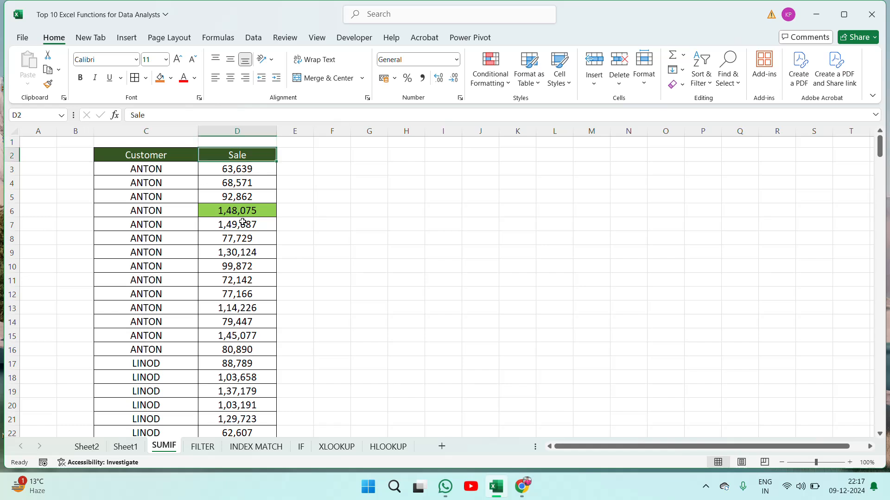
- Copy the Customer header from C2 into H2 and widen column H to fit it on one line
{"action": "key", "text": "Left"}
{"action": "key", "text": "ctrl+c"}
{"action": "key", "text": "Right"}
{"action": "key", "text": "Right"}
{"action": "key", "text": "Right"}
{"action": "key", "text": "Right"}
{"action": "key", "text": "Right"}
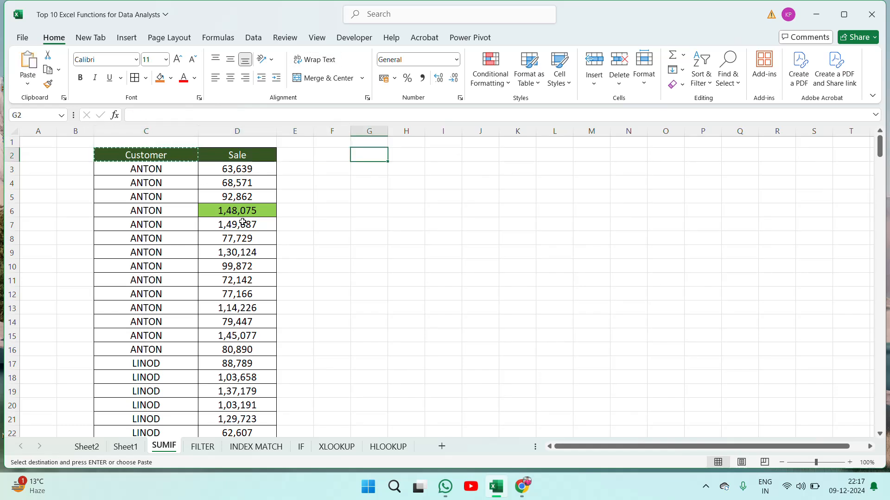
{"action": "key", "text": "ctrl+v"}
{"action": "key", "text": "Escape"}
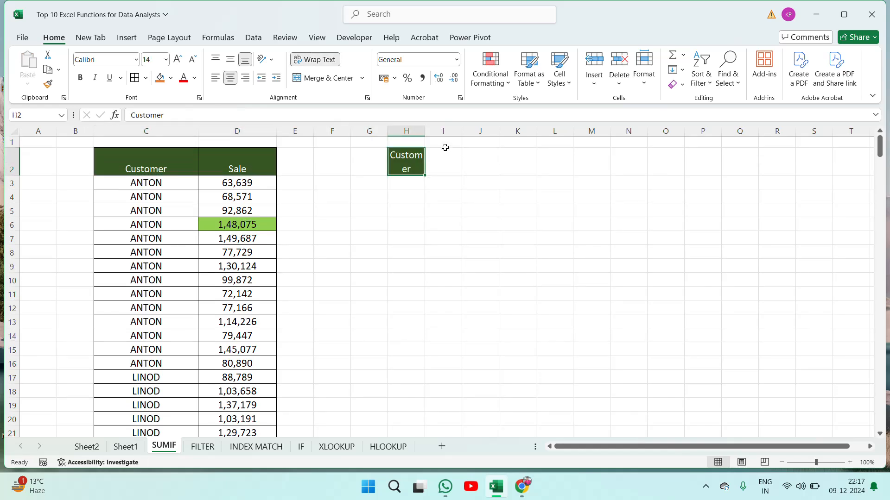
{"action": "left_click_drag", "start_coordinate": [425, 129], "coordinate": [465, 111]}
- Copy the Sale header from D2 into I2
{"action": "left_click", "coordinate": [234, 166]}
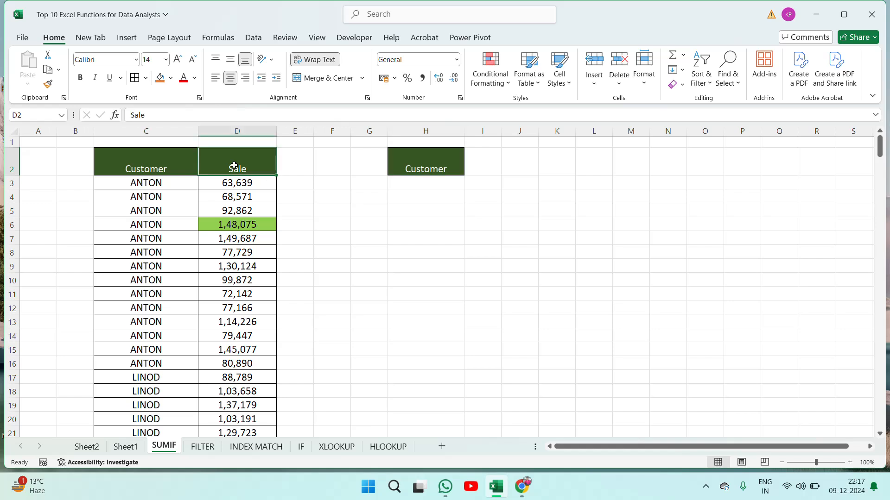
{"action": "key", "text": "ctrl+c"}
{"action": "key", "text": "Right"}
{"action": "key", "text": "Right"}
{"action": "key", "text": "Right"}
{"action": "key", "text": "Right"}
{"action": "key", "text": "Right"}
{"action": "key", "text": "ctrl+v"}
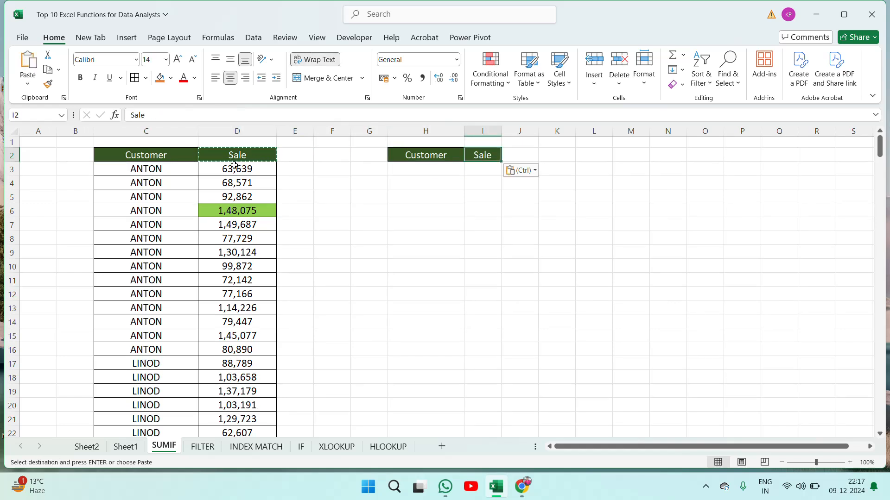
{"action": "key", "text": "Escape"}
- Copy the customer LINOD from C17 into H3 as the lookup value
{"action": "left_click", "coordinate": [131, 308]}
{"action": "key", "text": "Down"}
{"action": "key", "text": "Down"}
{"action": "key", "text": "Down"}
{"action": "key", "text": "Down"}
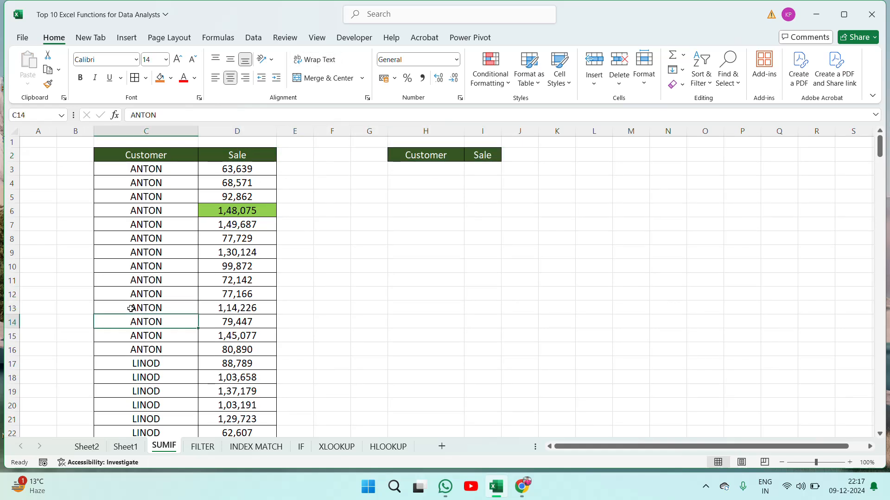
{"action": "key", "text": "ctrl+c"}
{"action": "left_click", "coordinate": [434, 175]}
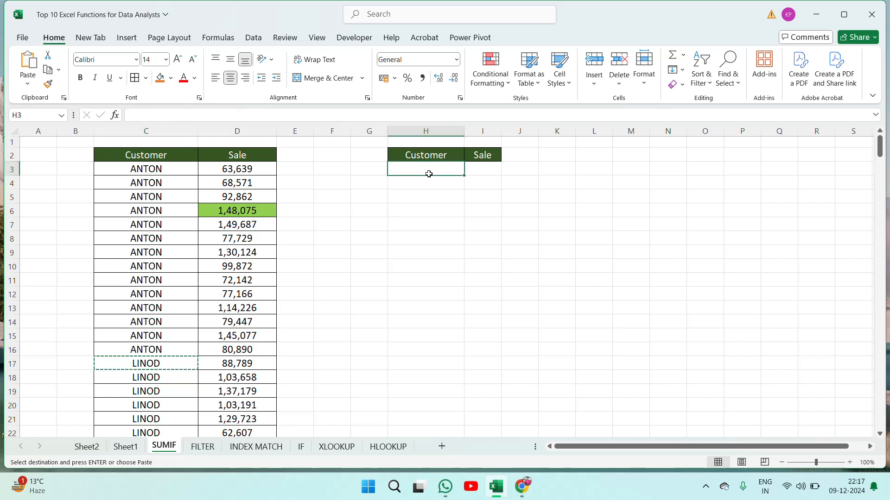
{"action": "key", "text": "ctrl+v"}
- Start a SUMIF formula in I3 with the customer cells C3:C279 as its range
{"action": "left_click", "coordinate": [482, 171]}
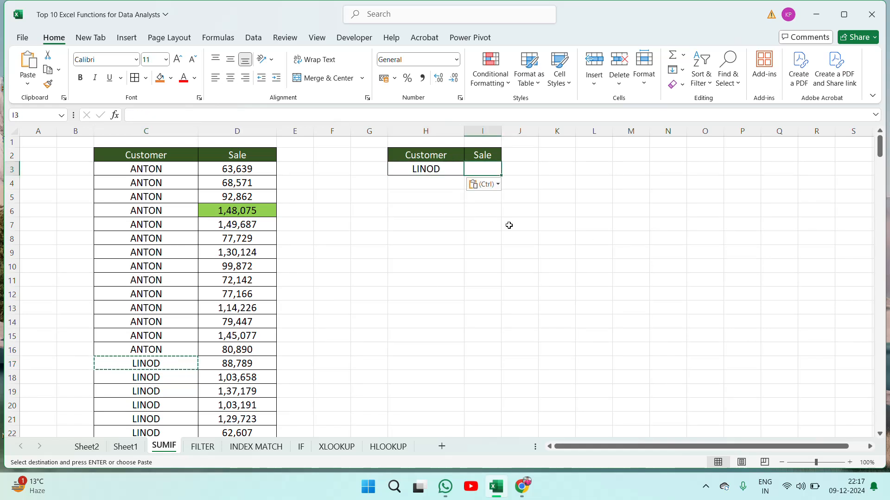
{"action": "type", "text": "=sum"}
{"action": "key", "text": "Down"}
{"action": "key", "text": "Down"}
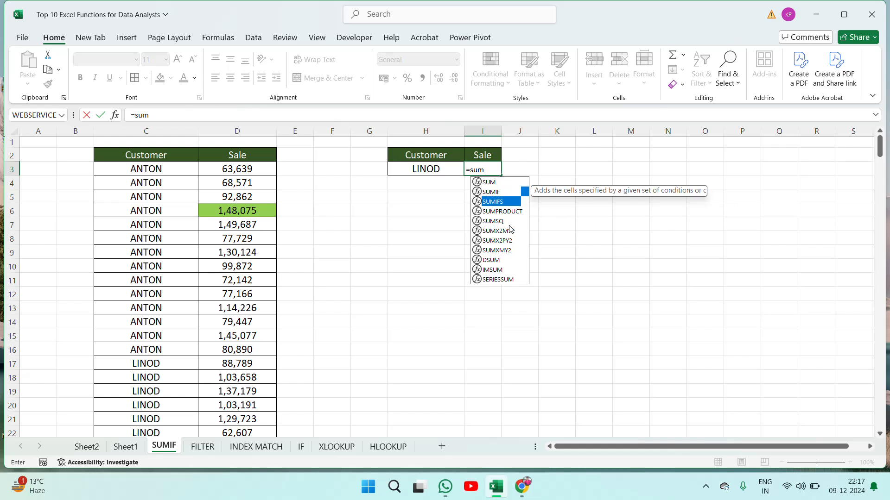
{"action": "key", "text": "Up"}
{"action": "key", "text": "Tab"}
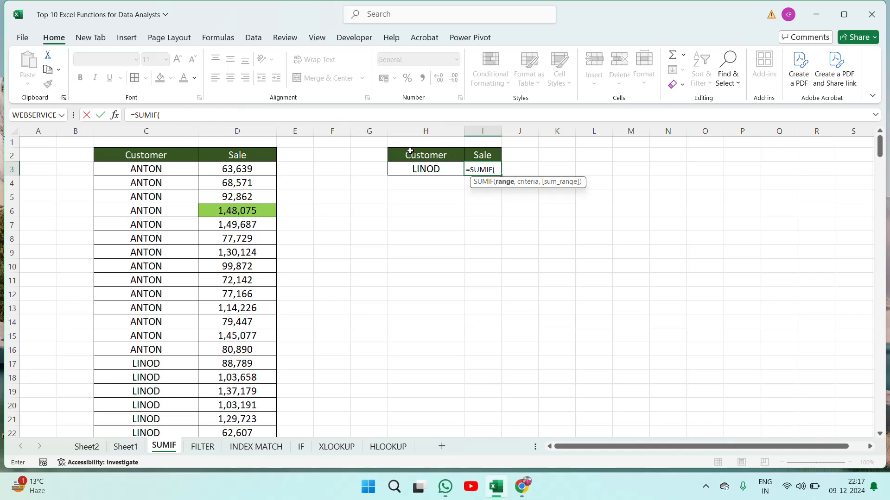
{"action": "left_click", "coordinate": [151, 169]}
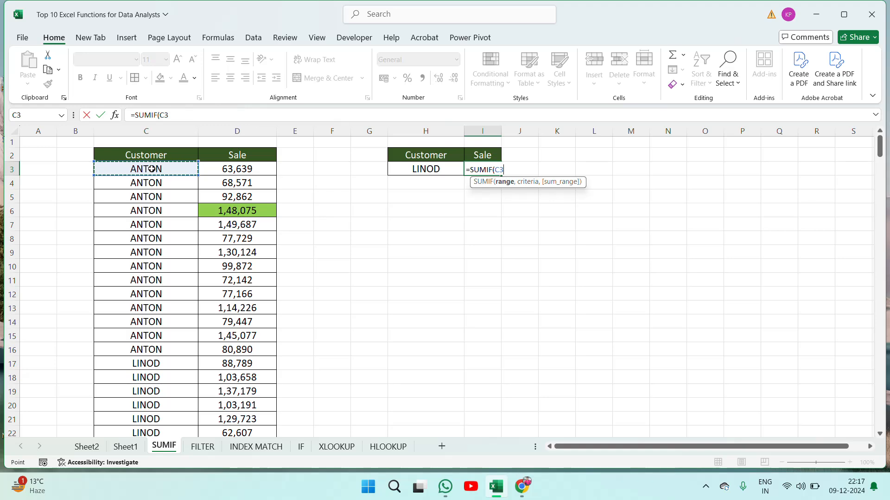
{"action": "key", "text": "ctrl+shift+Down"}
{"action": "type", "text": ","}
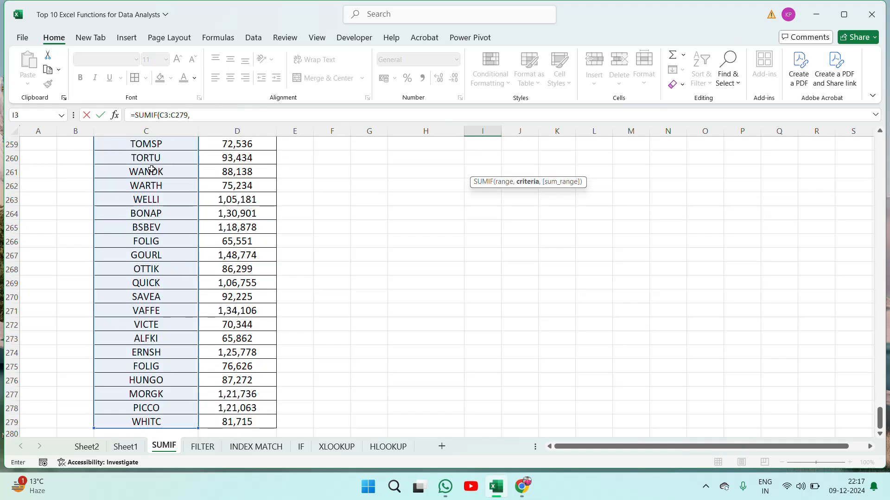
- Complete the SUMIF formula with H3 as the criteria and D3:D279 as the sum range
{"action": "left_click_drag", "start_coordinate": [881, 417], "coordinate": [847, 98]}
{"action": "left_click", "coordinate": [433, 169]}
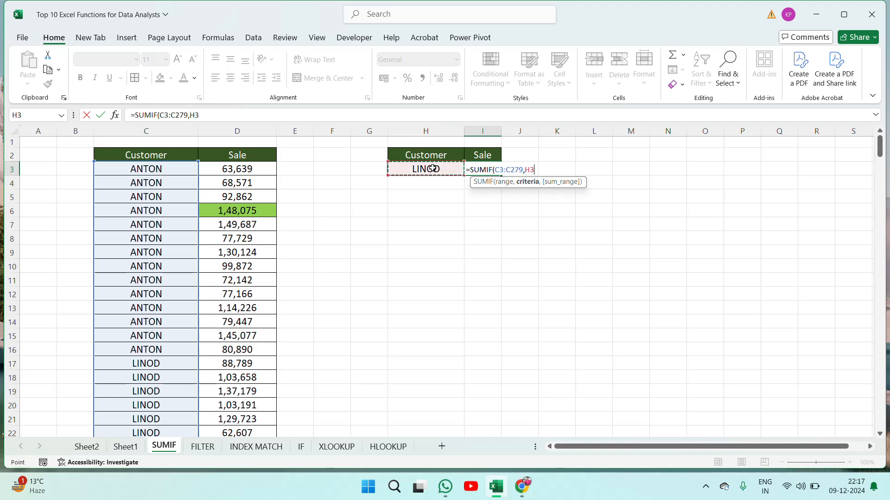
{"action": "type", "text": ","}
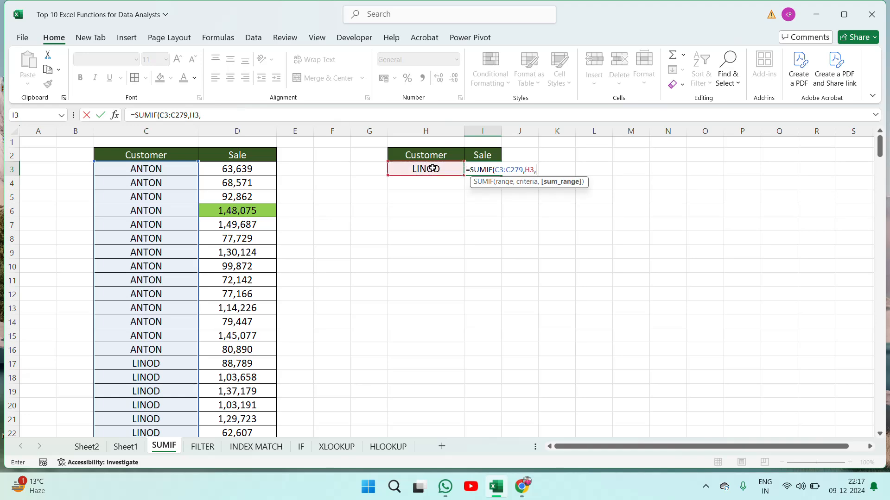
{"action": "left_click", "coordinate": [242, 164]}
{"action": "key", "text": "ctrl+shift+Down"}
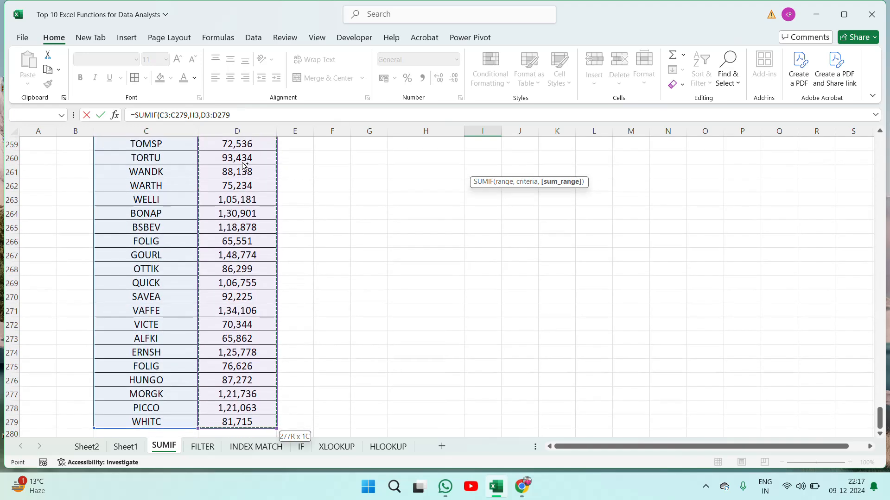
{"action": "key", "text": "ctrl+Return"}
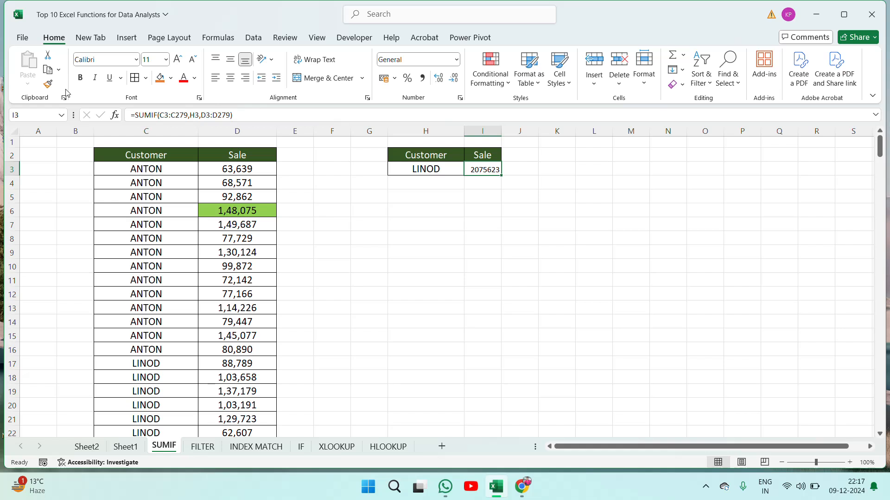
- Center the SUMIF result in I3 and set its font size to 16
{"action": "left_click", "coordinate": [230, 78]}
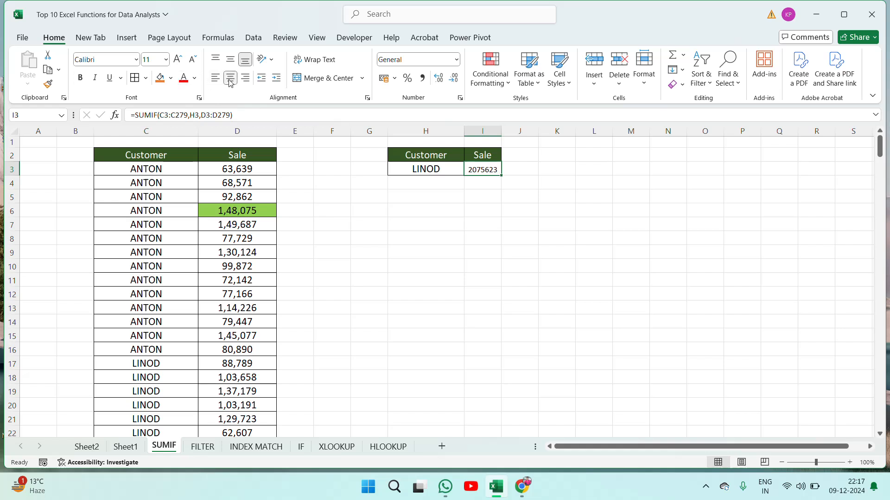
{"action": "left_click", "coordinate": [160, 62]}
{"action": "type", "text": "16"}
{"action": "key", "text": "Return"}
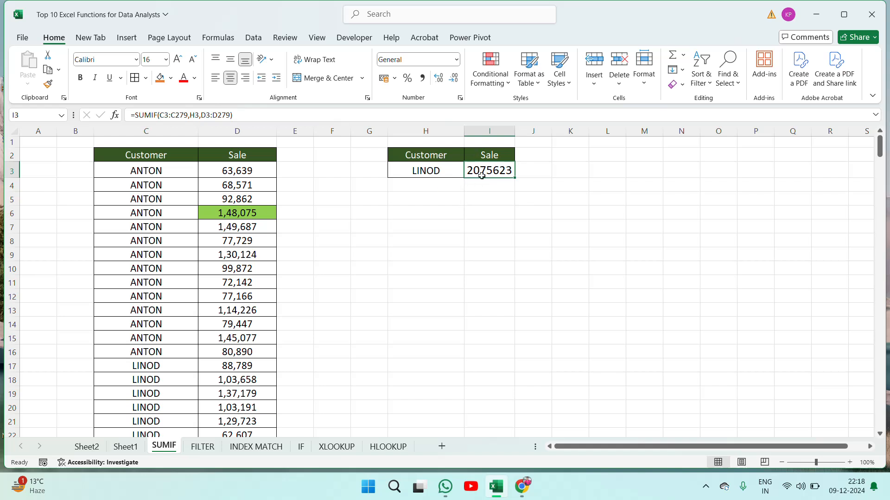
- Filter the Customer column to LINOD and select all its Sale values to check their sum
{"action": "left_click", "coordinate": [260, 158]}
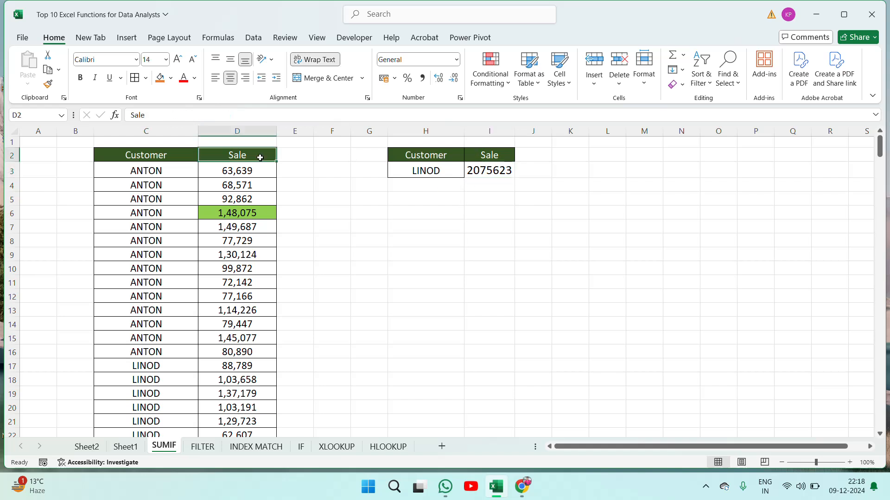
{"action": "key", "text": "shift+space"}
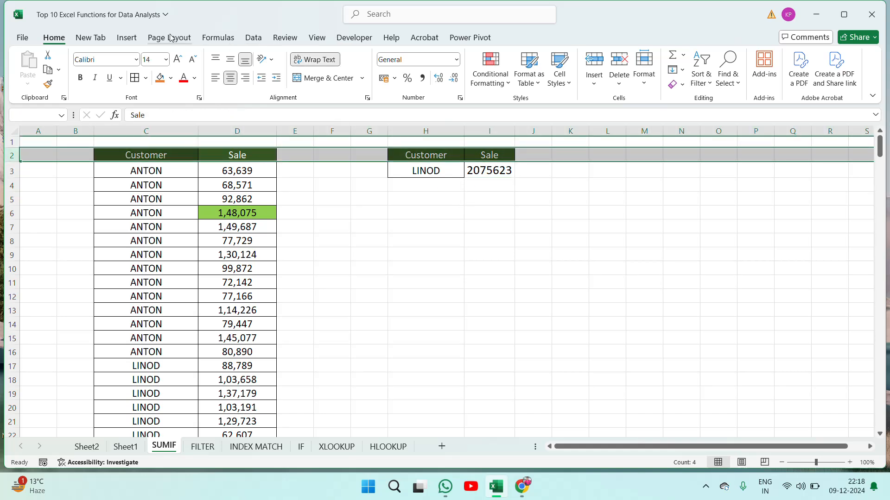
{"action": "left_click", "coordinate": [253, 37]}
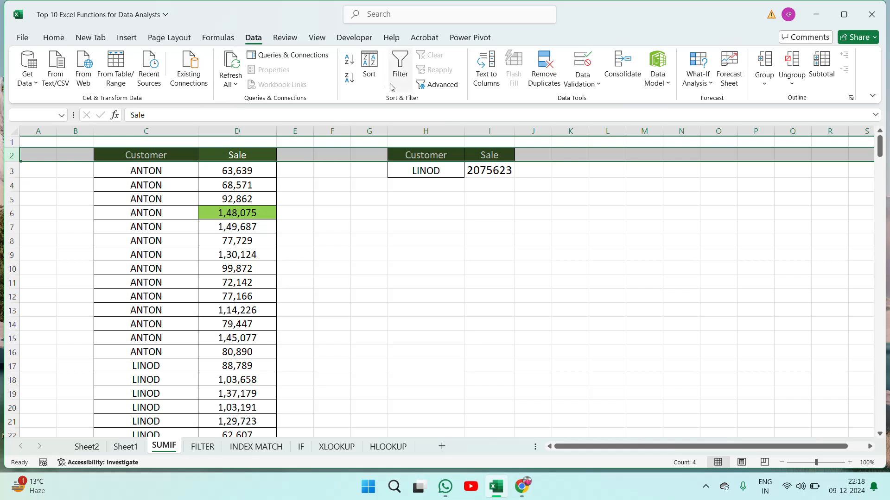
{"action": "left_click", "coordinate": [402, 74]}
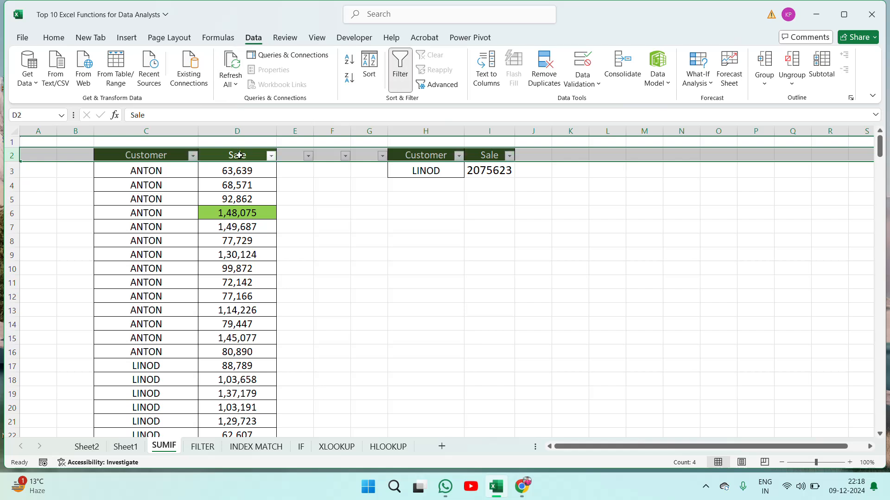
{"action": "left_click", "coordinate": [197, 157]}
{"action": "left_click", "coordinate": [75, 306]}
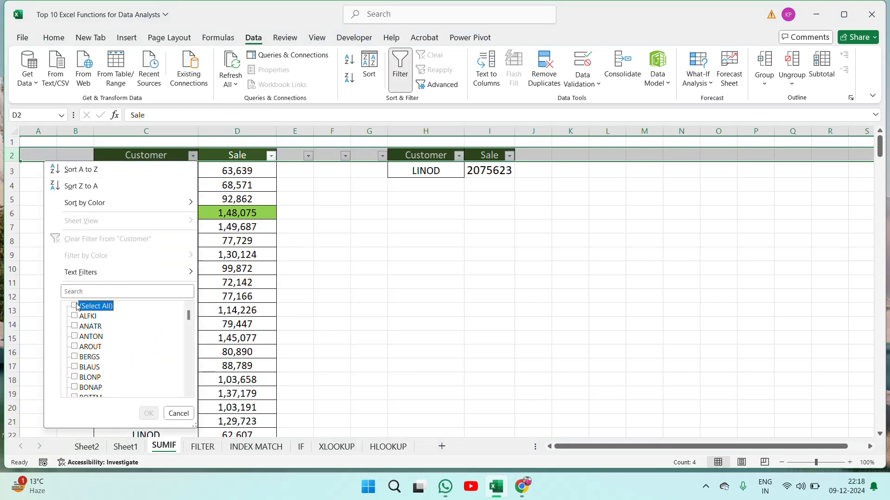
{"action": "left_click", "coordinate": [119, 291]}
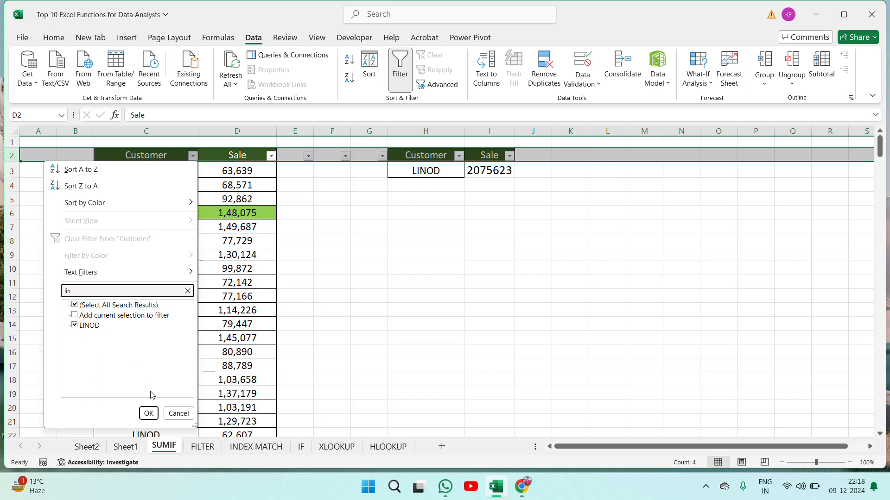
{"action": "left_click", "coordinate": [147, 414]}
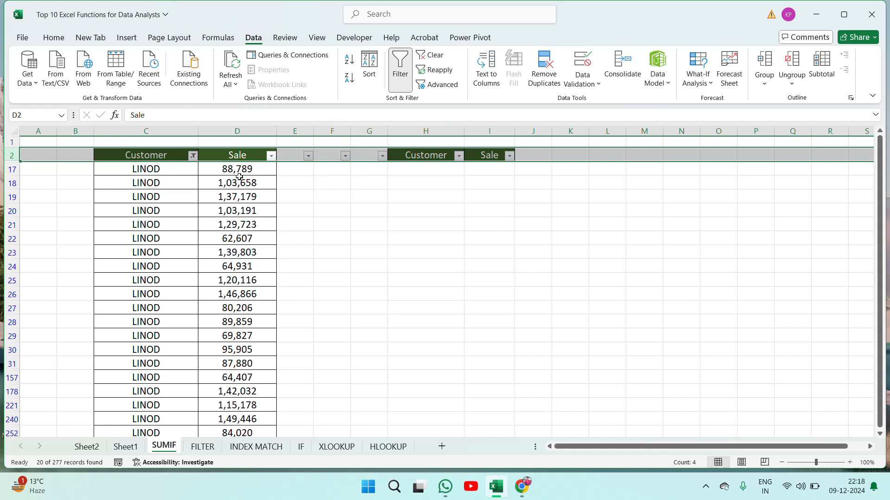
{"action": "left_click", "coordinate": [240, 176]}
{"action": "key", "text": "ctrl+shift+Down"}
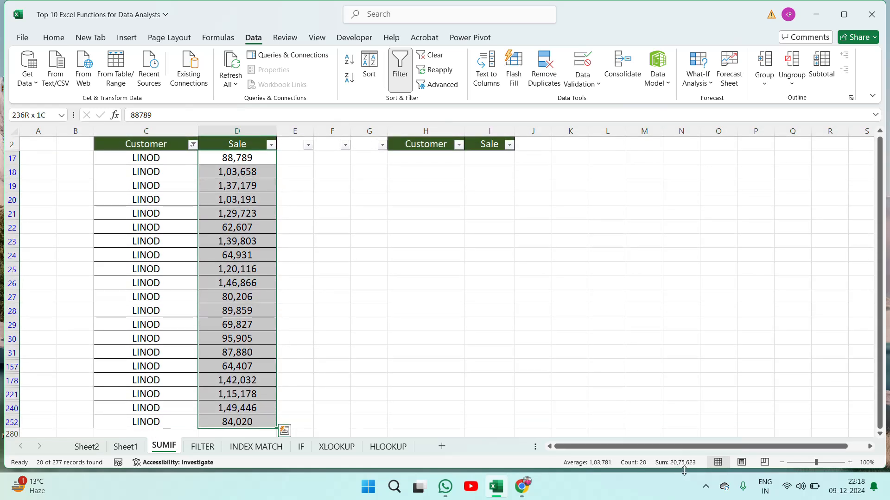
- Remove the filter from the header row so that all customers are listed again
{"action": "left_click", "coordinate": [467, 170]}
{"action": "key", "text": "Up"}
{"action": "key", "text": "Up"}
{"action": "key", "text": "Down"}
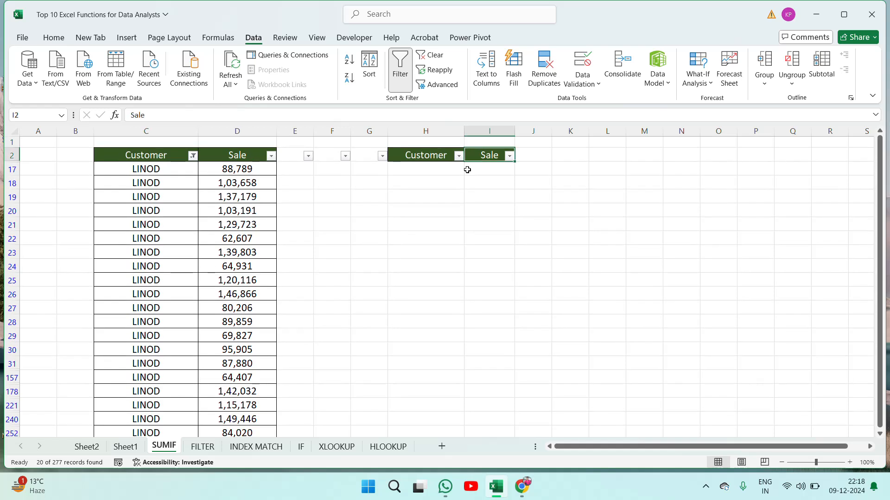
{"action": "key", "text": "Left"}
{"action": "left_click", "coordinate": [401, 76]}
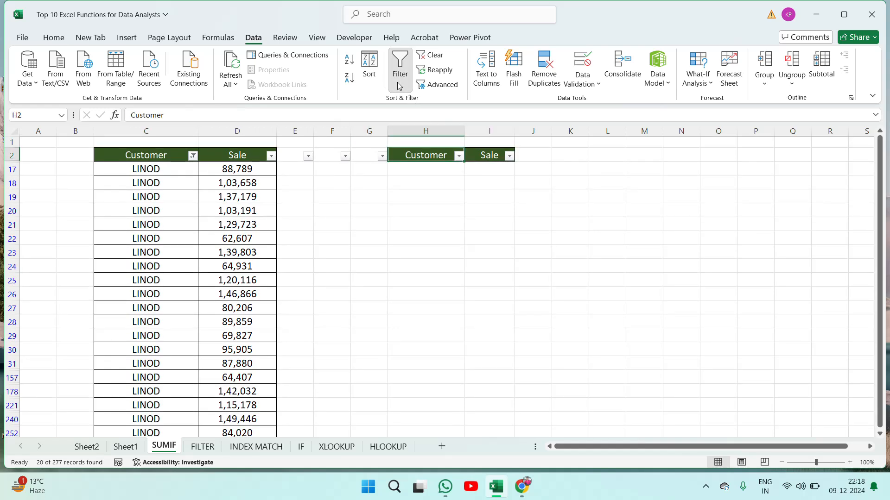
{"action": "left_click", "coordinate": [486, 180]}
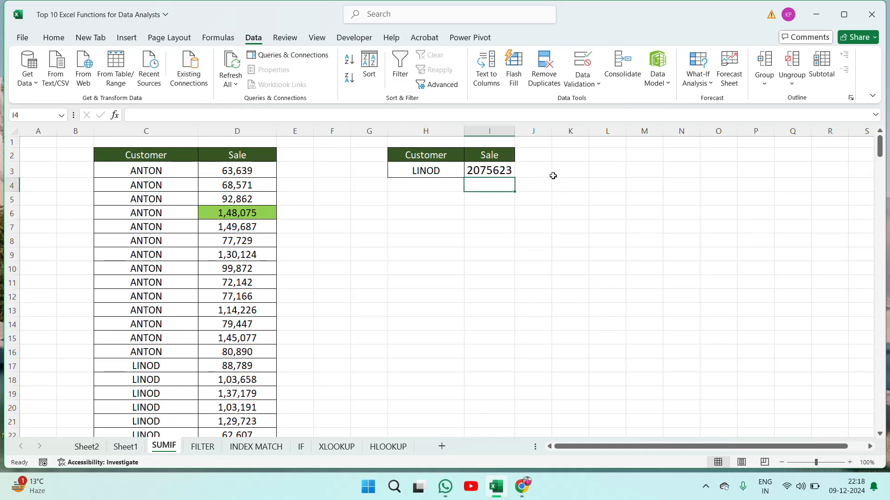
- Replace the lookup customer in H3 with ANTON copied from C3
{"action": "left_click", "coordinate": [494, 175]}
{"action": "key", "text": "Left"}
{"action": "key", "text": "Left"}
{"action": "key", "text": "Left"}
{"action": "key", "text": "Left"}
{"action": "key", "text": "Left"}
{"action": "key", "text": "Left"}
{"action": "key", "text": "ctrl+c"}
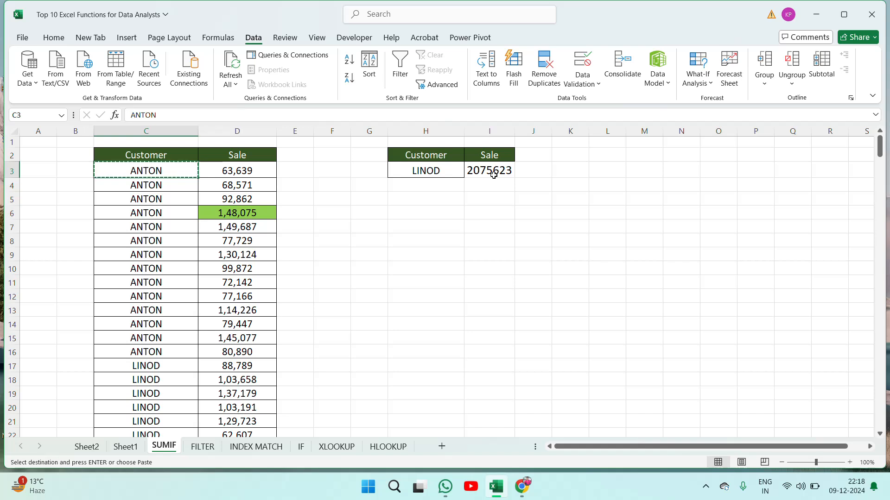
{"action": "left_click", "coordinate": [447, 171]}
{"action": "key", "text": "ctrl+v"}
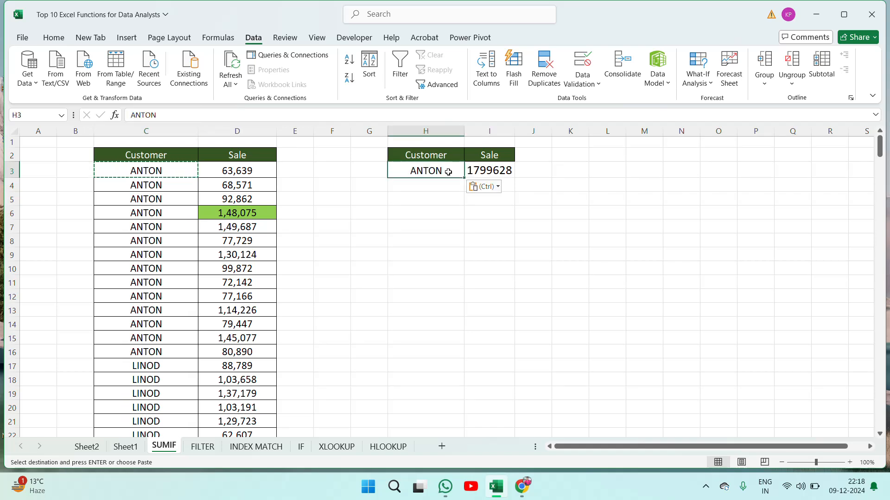
{"action": "key", "text": "Escape"}
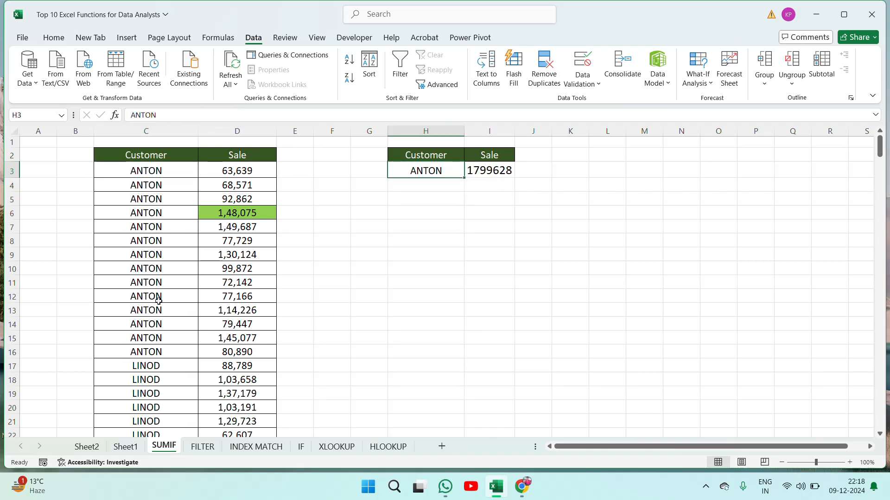
{"action": "left_click", "coordinate": [161, 361]}
{"action": "left_click", "coordinate": [153, 382]}
{"action": "key", "text": "Up"}
{"action": "key", "text": "Up"}
{"action": "key", "text": "Up"}
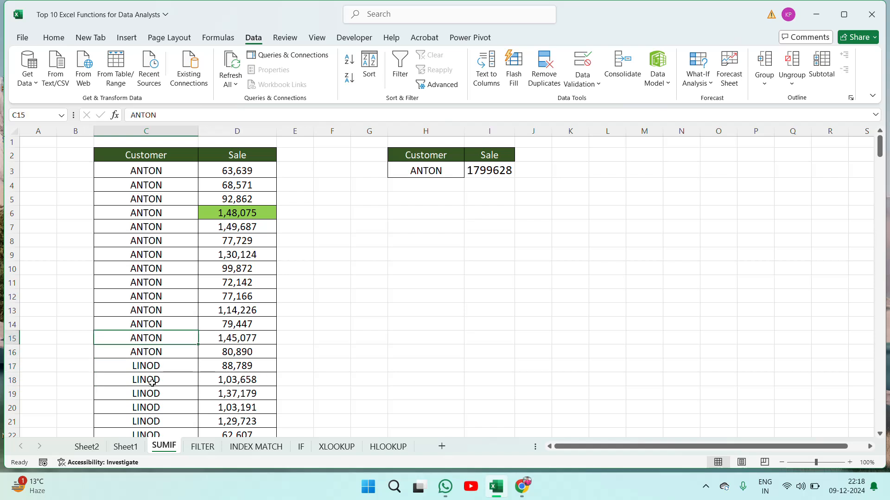
{"action": "key", "text": "ctrl+c"}
{"action": "left_click", "coordinate": [433, 170]}
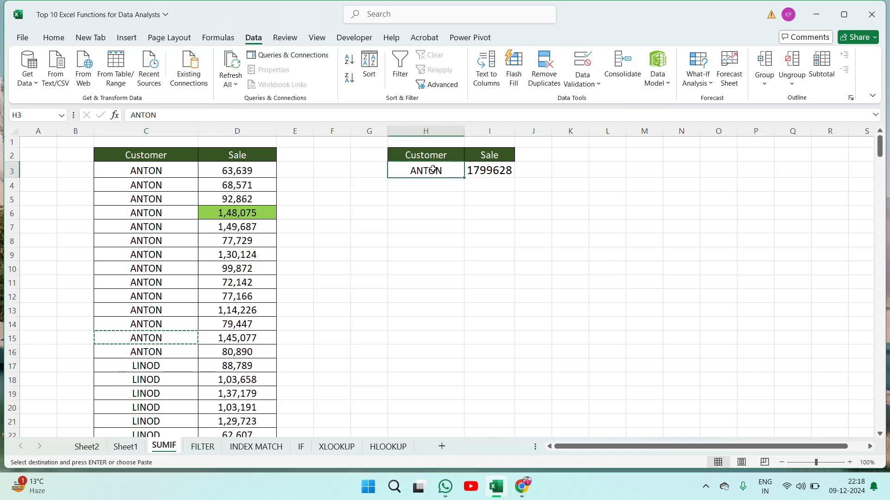
{"action": "key", "text": "Escape"}
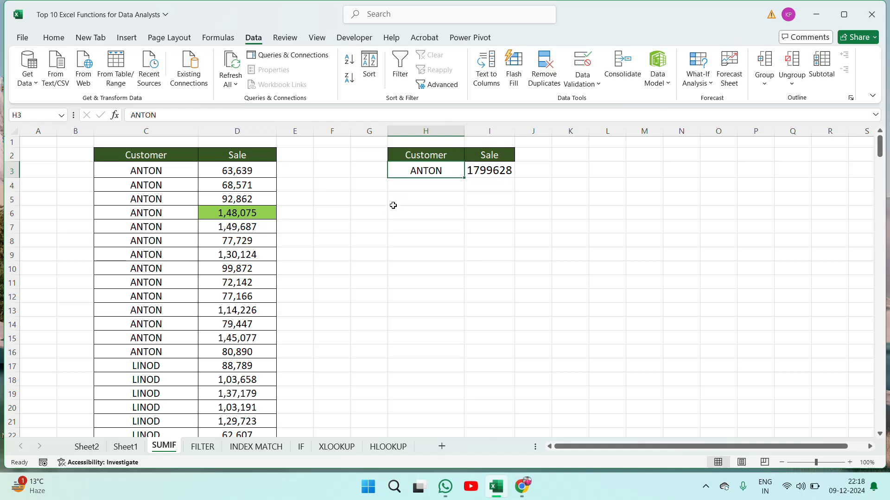
- Shade the SUMIF entry in Sheet1's function list light green and return to the SUMIF sheet
{"action": "left_click", "coordinate": [82, 454]}
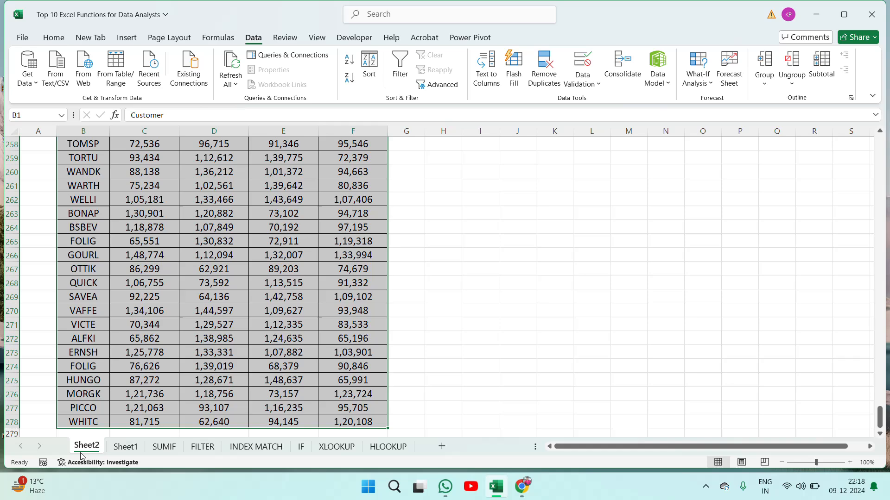
{"action": "left_click", "coordinate": [125, 451]}
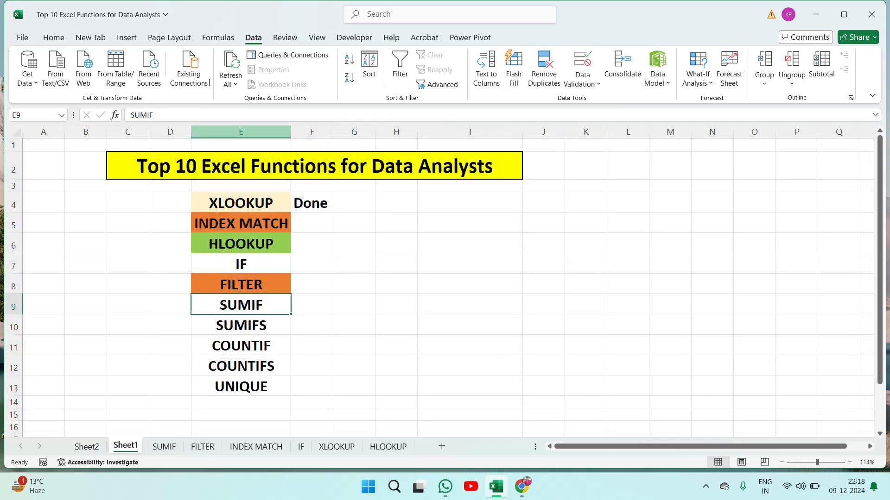
{"action": "left_click", "coordinate": [54, 37]}
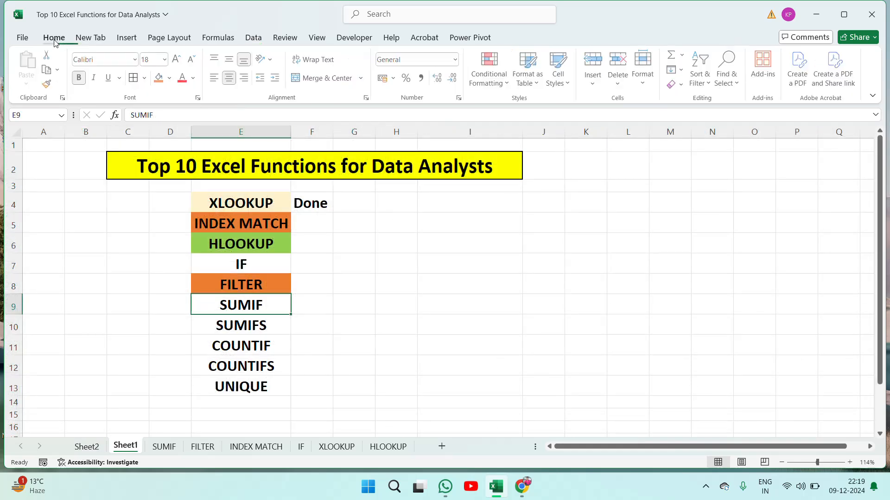
{"action": "left_click", "coordinate": [172, 78]}
{"action": "left_click", "coordinate": [242, 149]}
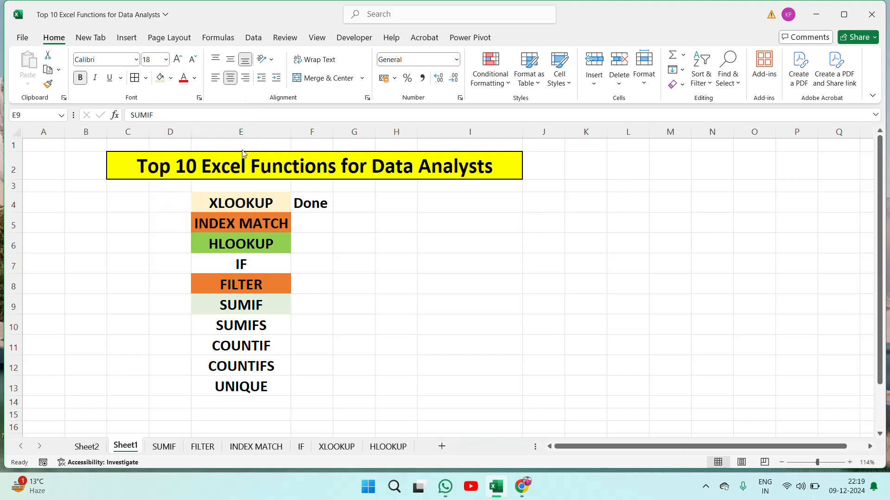
{"action": "left_click", "coordinate": [257, 326]}
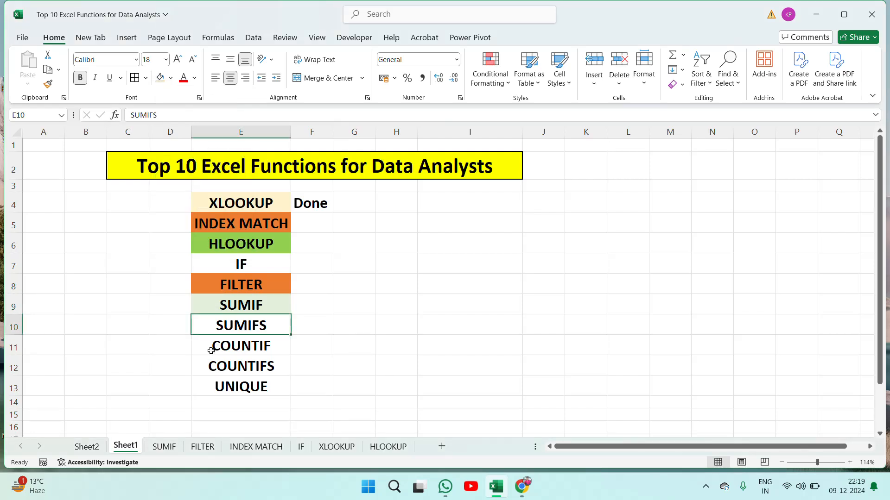
{"action": "left_click", "coordinate": [163, 447]}
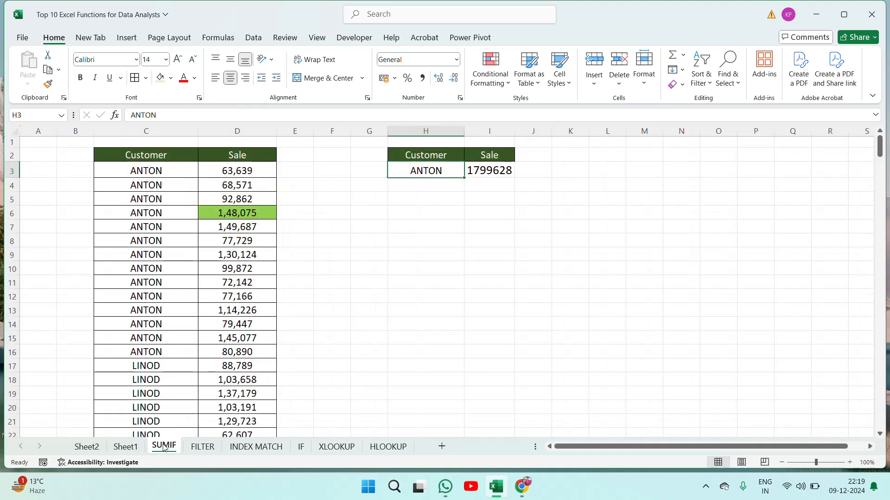
- Copy the entire Customer and Sale table, including its headers, from the SUMIF sheet
{"action": "left_click", "coordinate": [143, 158]}
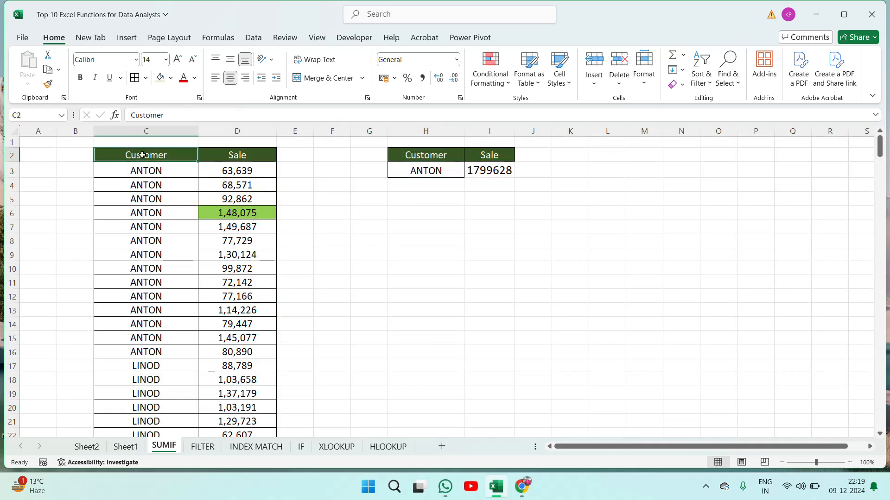
{"action": "key", "text": "shift+Right"}
{"action": "key", "text": "shift+Right"}
{"action": "key", "text": "shift+Left"}
{"action": "key", "text": "ctrl+shift+Down"}
{"action": "key", "text": "ctrl+c"}
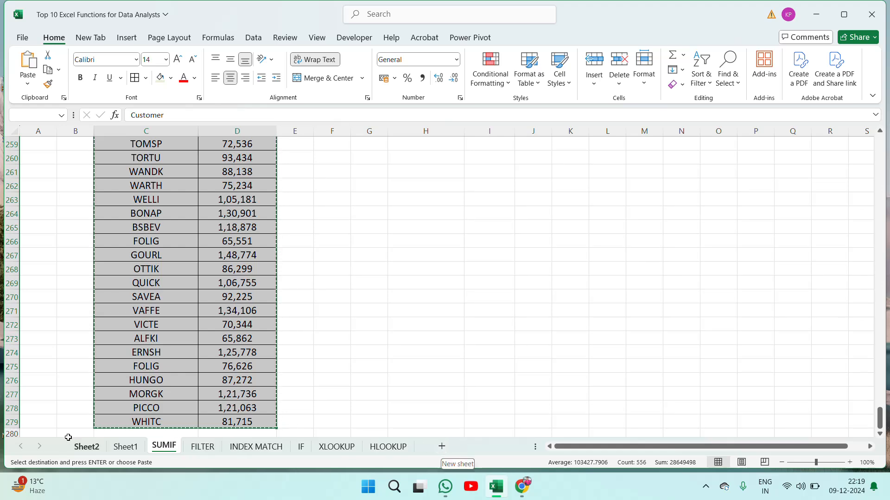
- Insert a new worksheet after Sheet1 and rename it SUMIFS
{"action": "left_click", "coordinate": [116, 447]}
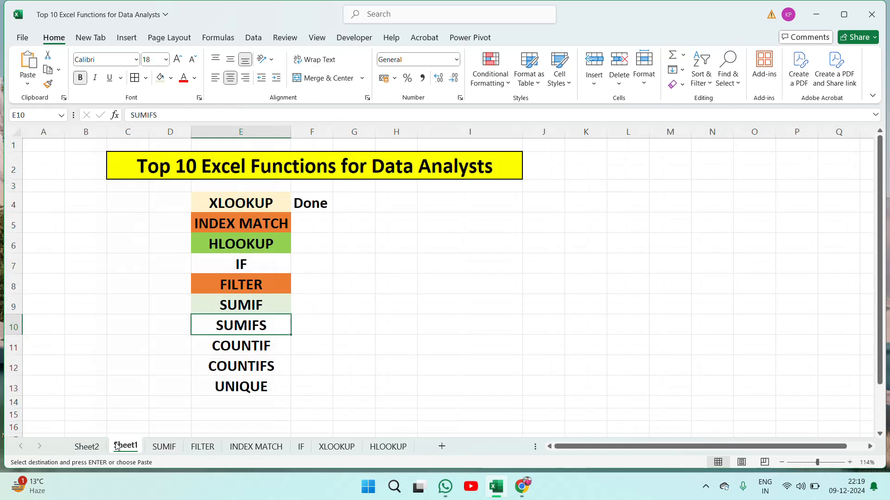
{"action": "left_click", "coordinate": [442, 447]}
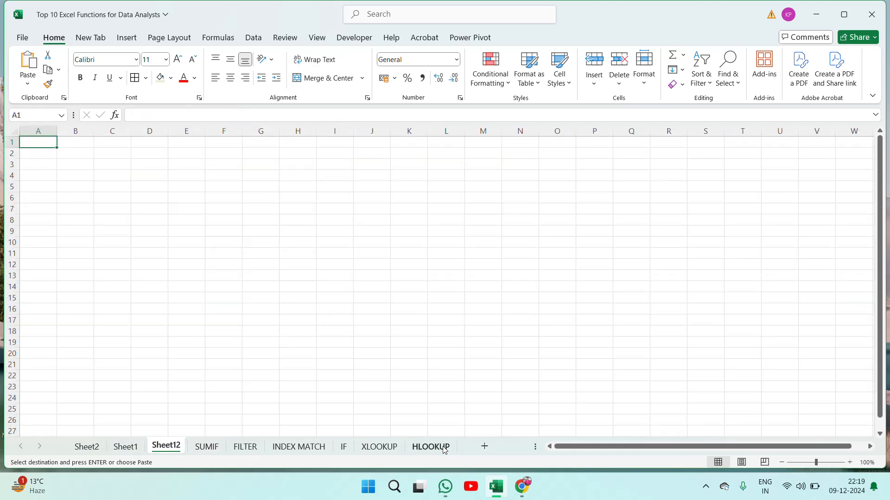
{"action": "right_click", "coordinate": [170, 446]}
{"action": "left_click", "coordinate": [201, 317]}
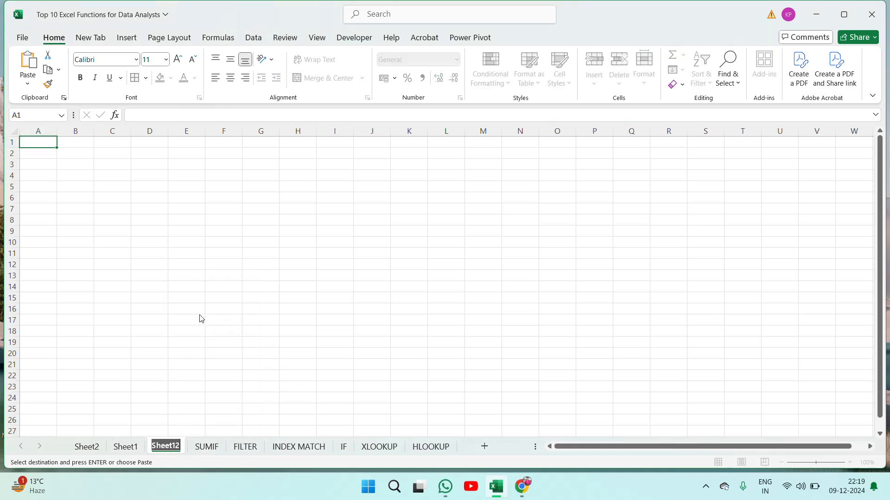
{"action": "type", "text": "SUMI"}
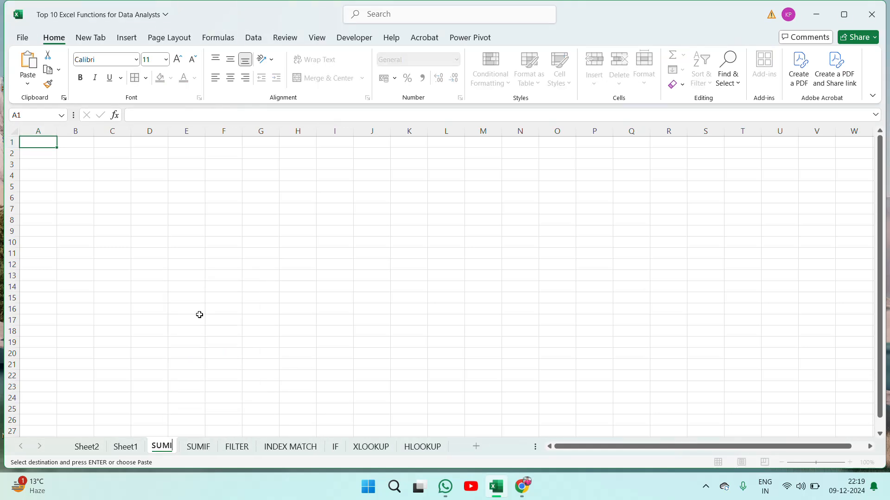
{"action": "type", "text": "FS"}
{"action": "left_click", "coordinate": [97, 217]}
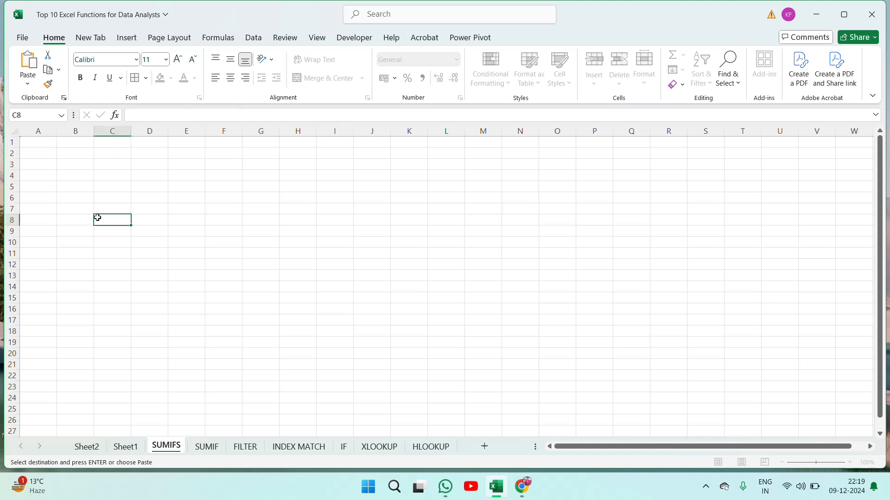
- Paste the copied table into the SUMIFS sheet starting at C3 and widen columns C and D
{"action": "left_click", "coordinate": [139, 150]}
{"action": "left_click", "coordinate": [118, 169]}
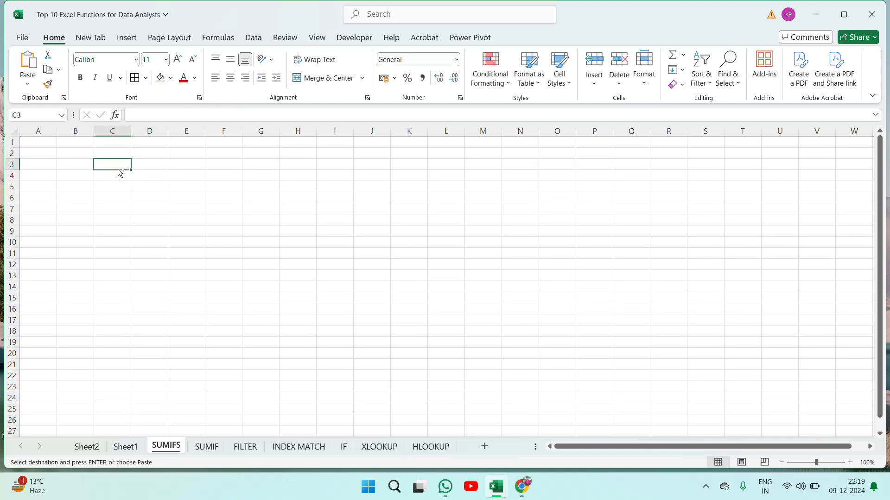
{"action": "key", "text": "ctrl+v"}
{"action": "left_click_drag", "start_coordinate": [132, 131], "coordinate": [281, 126]}
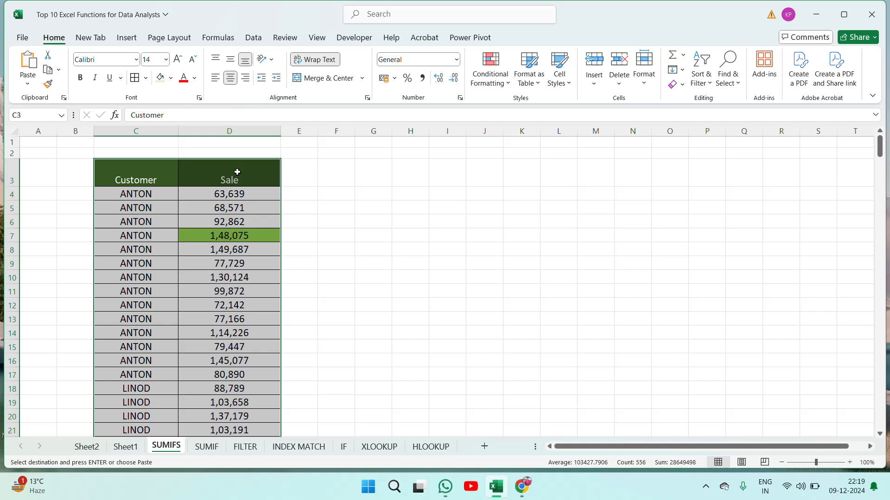
- Insert an empty column between the Customer and Sale columns
{"action": "left_click", "coordinate": [227, 125]}
{"action": "right_click", "coordinate": [223, 300]}
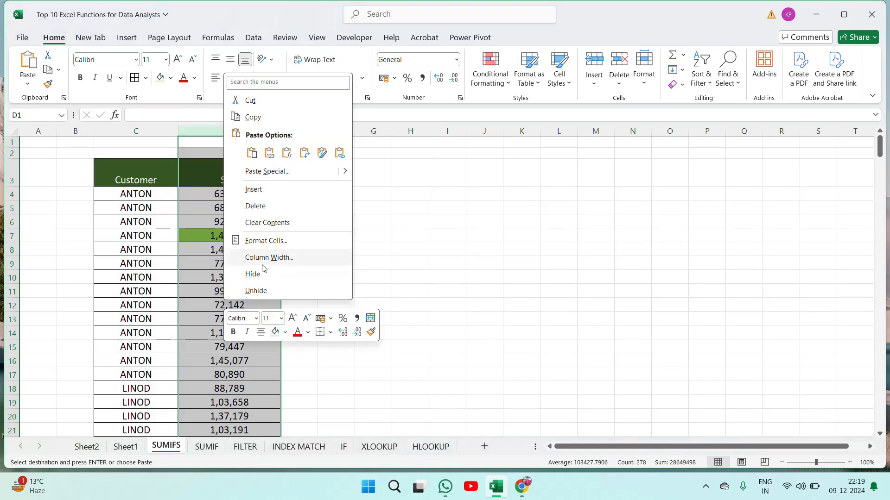
{"action": "left_click", "coordinate": [241, 188]}
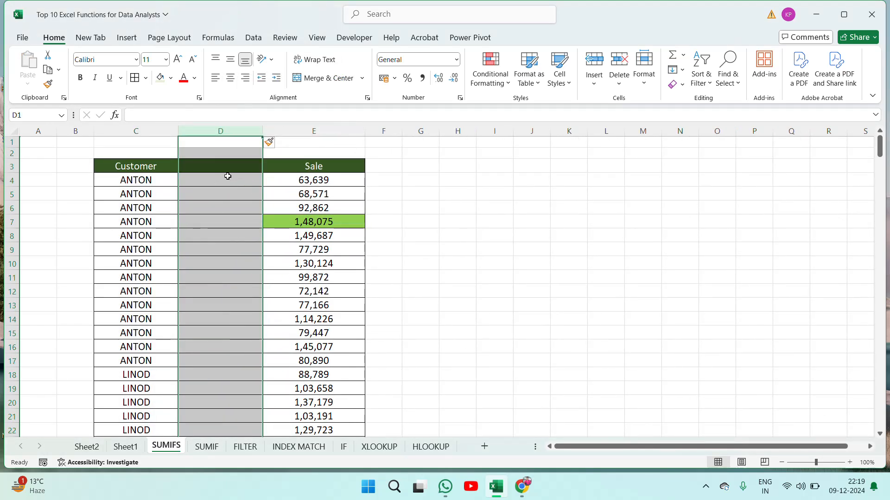
- Enter the header Year in D3 and the value 2012 in D4
{"action": "left_click", "coordinate": [234, 168]}
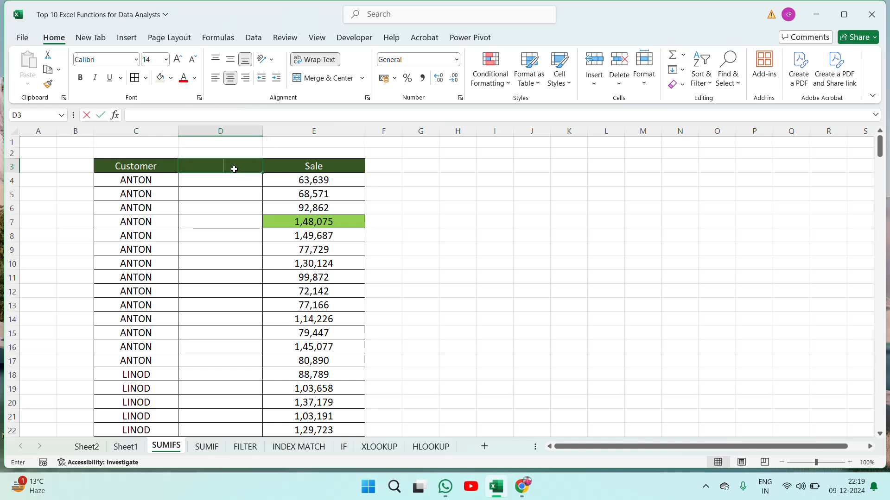
{"action": "type", "text": "Year"}
{"action": "key", "text": "Return"}
{"action": "type", "text": "2012"}
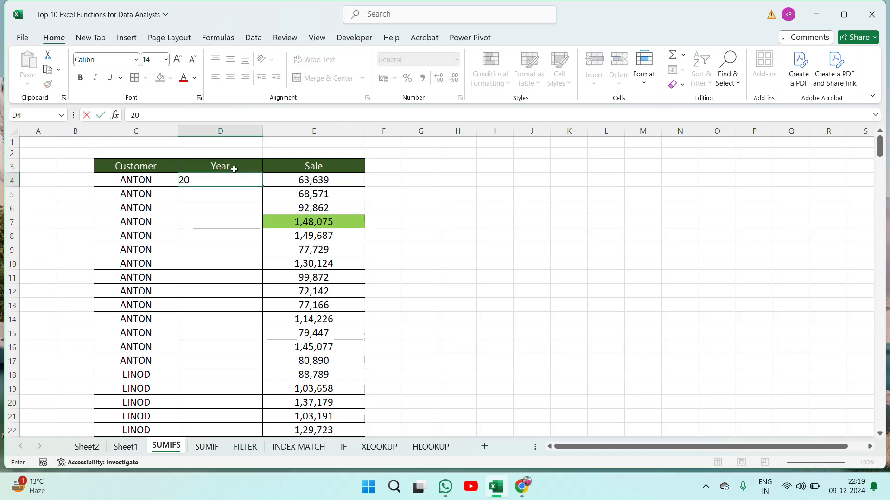
{"action": "key", "text": "Return"}
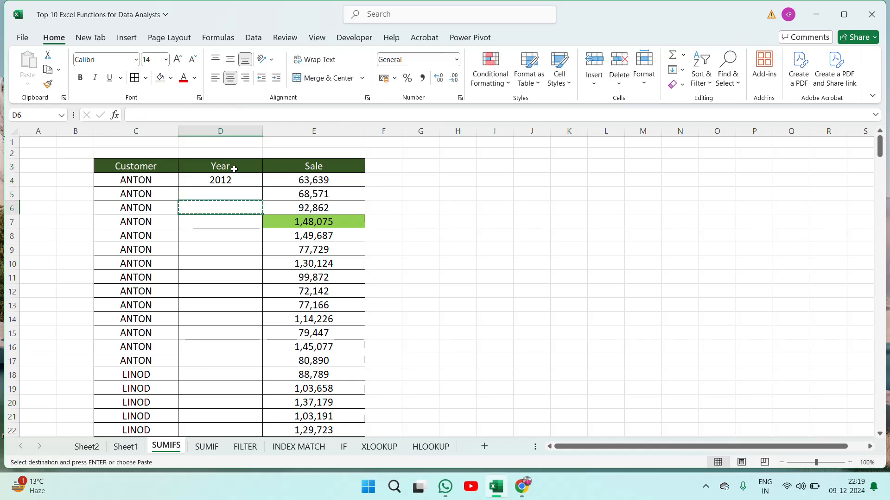
- Copy the year 2012 from D4 down through D11
{"action": "key", "text": "Up"}
{"action": "key", "text": "Up"}
{"action": "key", "text": "Down"}
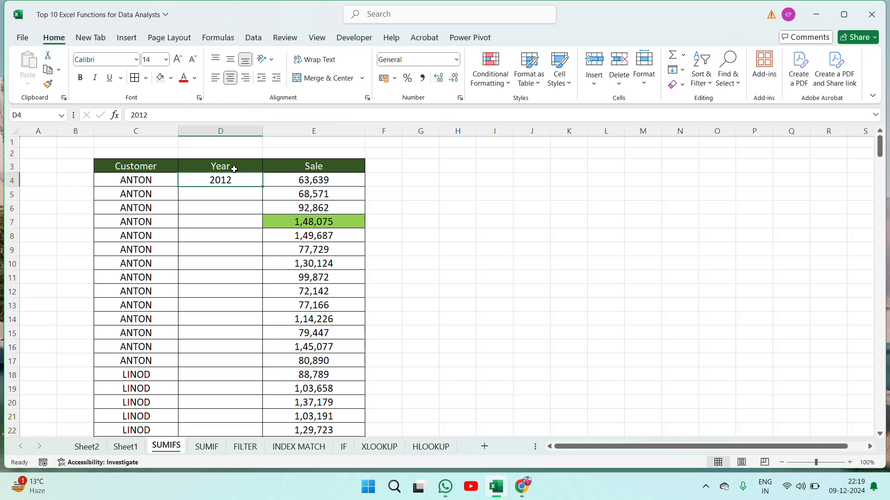
{"action": "key", "text": "ctrl+c"}
{"action": "key", "text": "shift+Down"}
{"action": "key", "text": "shift+Down"}
{"action": "key", "text": "shift+Down"}
{"action": "key", "text": "shift+Down"}
{"action": "key", "text": "shift+Down"}
{"action": "key", "text": "shift+Down"}
{"action": "key", "text": "shift+Down"}
{"action": "key", "text": "ctrl+v"}
- Enter 2013 in D12 and copy it down through D17, the last ANTON row
{"action": "key", "text": "Down"}
{"action": "key", "text": "Down"}
{"action": "key", "text": "Down"}
{"action": "key", "text": "Down"}
{"action": "key", "text": "Down"}
{"action": "key", "text": "Down"}
{"action": "key", "text": "Down"}
{"action": "key", "text": "Down"}
{"action": "key", "text": "Down"}
{"action": "key", "text": "Down"}
{"action": "key", "text": "Down"}
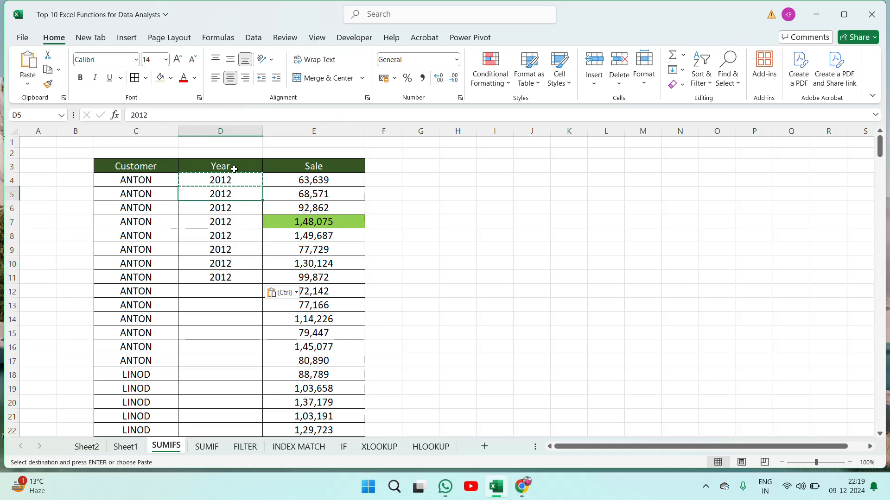
{"action": "key", "text": "Up"}
{"action": "key", "text": "Up"}
{"action": "key", "text": "Up"}
{"action": "type", "text": "20"}
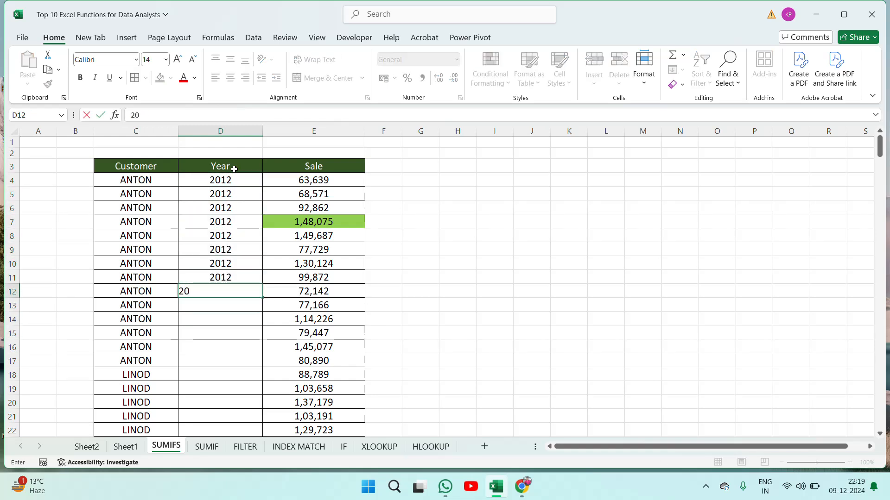
{"action": "type", "text": "13"}
{"action": "key", "text": "Return"}
{"action": "key", "text": "Up"}
{"action": "key", "text": "ctrl+c"}
{"action": "key", "text": "shift+Down"}
{"action": "key", "text": "shift+Down"}
{"action": "key", "text": "shift+Down"}
{"action": "key", "text": "shift+Down"}
{"action": "key", "text": "shift+Down"}
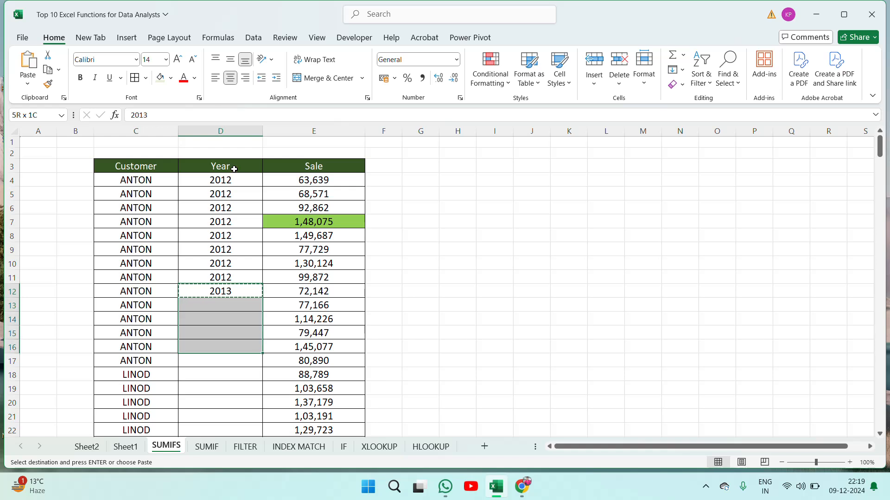
{"action": "key", "text": "ctrl+v"}
- Enter 2014 in D18, the first LINOD row, and copy it down through D28
{"action": "key", "text": "Down"}
{"action": "key", "text": "Down"}
{"action": "key", "text": "Down"}
{"action": "key", "text": "Down"}
{"action": "key", "text": "Down"}
{"action": "key", "text": "Down"}
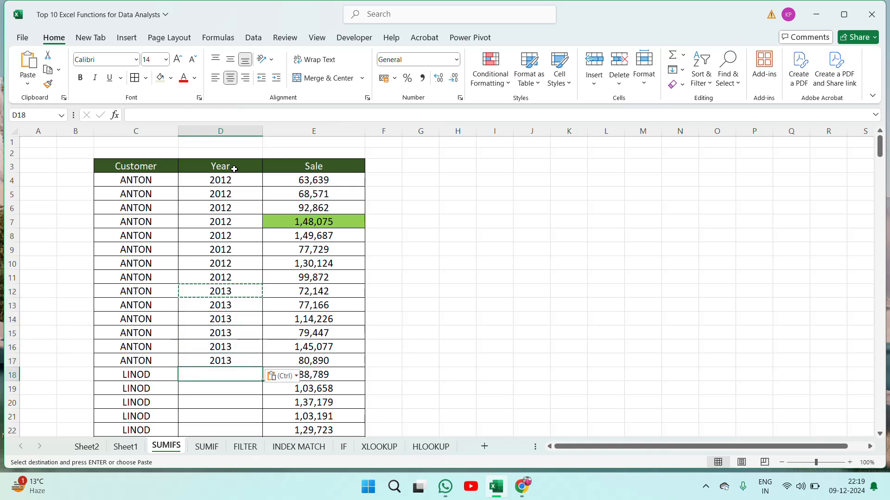
{"action": "type", "text": "2014"}
{"action": "key", "text": "Return"}
{"action": "key", "text": "Up"}
{"action": "key", "text": "ctrl+c"}
{"action": "key", "text": "shift+Down"}
{"action": "key", "text": "shift+Down"}
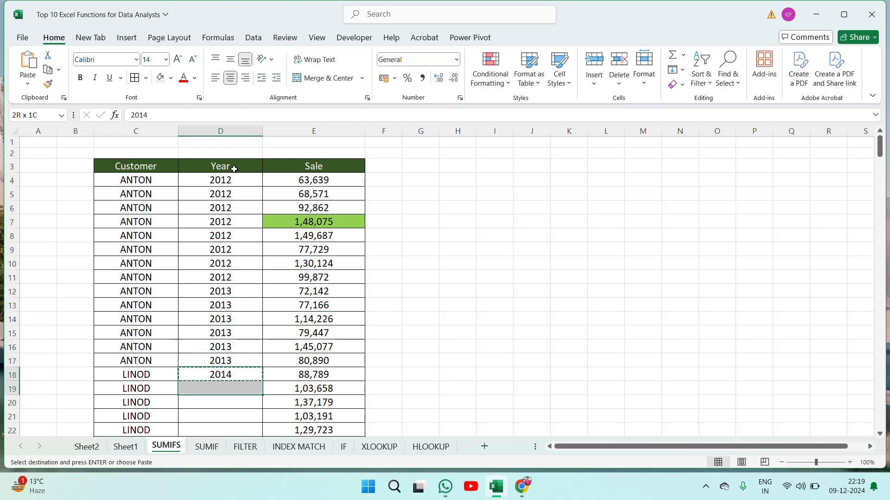
{"action": "key", "text": "shift+Down"}
{"action": "key", "text": "shift+Down"}
{"action": "key", "text": "shift+Down"}
{"action": "key", "text": "shift+Down"}
{"action": "key", "text": "shift+Down"}
{"action": "key", "text": "shift+Down"}
{"action": "key", "text": "shift+Down"}
{"action": "key", "text": "shift+Down"}
{"action": "key", "text": "ctrl+v"}
- Enter 2015 in D29 and copy it down through D41
{"action": "key", "text": "Down"}
{"action": "key", "text": "Down"}
{"action": "key", "text": "Down"}
{"action": "key", "text": "Down"}
{"action": "key", "text": "Down"}
{"action": "key", "text": "Down"}
{"action": "key", "text": "Down"}
{"action": "key", "text": "Down"}
{"action": "key", "text": "Down"}
{"action": "key", "text": "Down"}
{"action": "key", "text": "Down"}
{"action": "key", "text": "Down"}
{"action": "key", "text": "Down"}
{"action": "key", "text": "Down"}
{"action": "key", "text": "Down"}
{"action": "key", "text": "Down"}
{"action": "key", "text": "Down"}
{"action": "key", "text": "Down"}
{"action": "key", "text": "Down"}
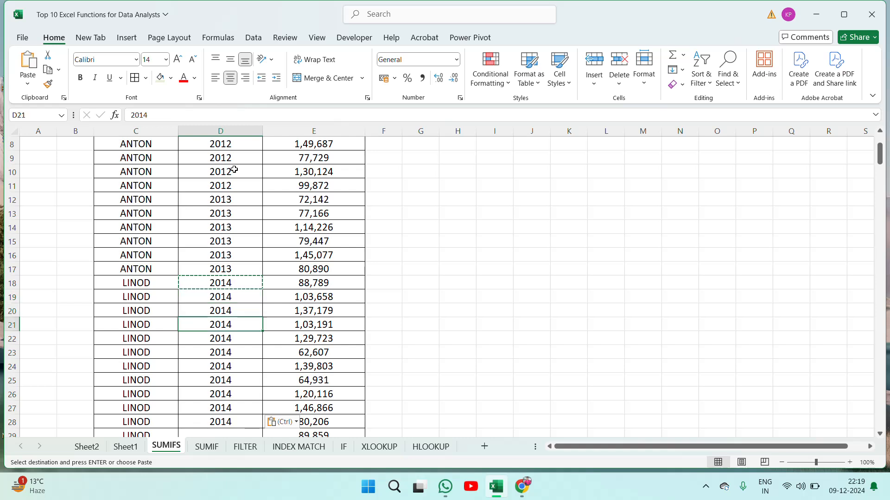
{"action": "key", "text": "Up"}
{"action": "key", "text": "Up"}
{"action": "key", "text": "Up"}
{"action": "key", "text": "Up"}
{"action": "key", "text": "Up"}
{"action": "key", "text": "Up"}
{"action": "key", "text": "Up"}
{"action": "key", "text": "Up"}
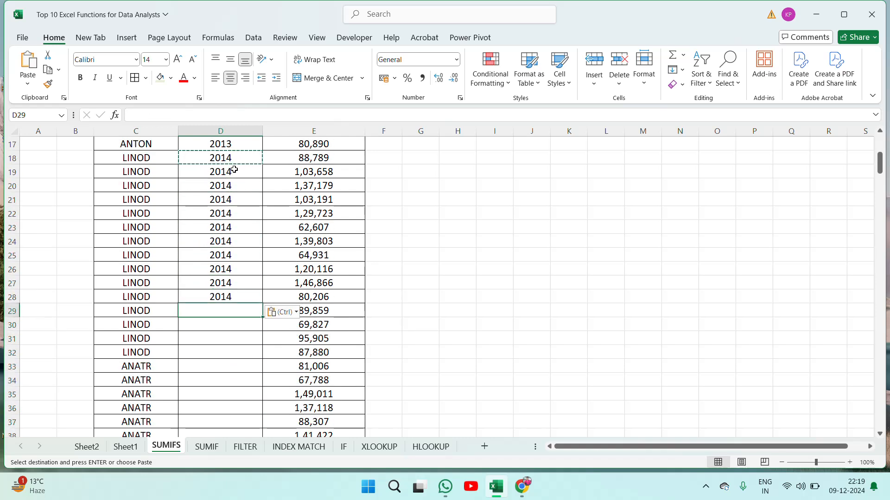
{"action": "type", "text": "2015"}
{"action": "key", "text": "Return"}
{"action": "key", "text": "Up"}
{"action": "key", "text": "ctrl+c"}
{"action": "key", "text": "shift+Down"}
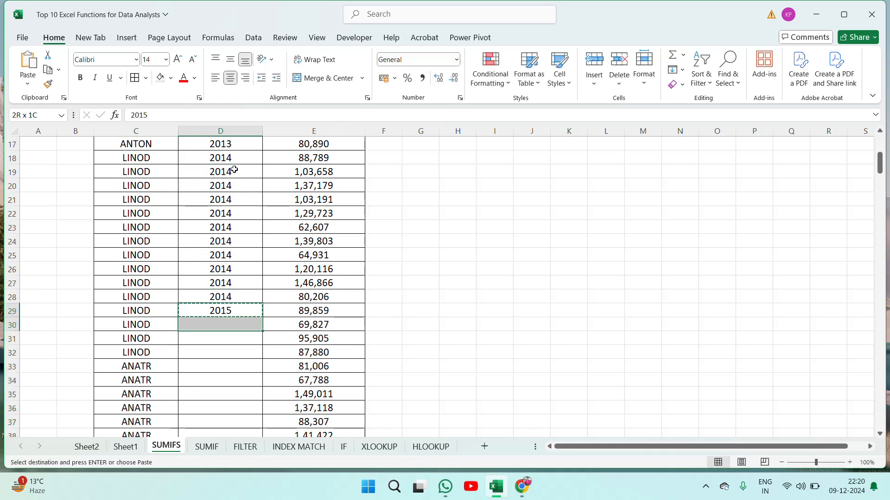
{"action": "key", "text": "shift+Down"}
{"action": "key", "text": "shift+Down"}
{"action": "key", "text": "shift+Down"}
{"action": "key", "text": "shift+Down"}
{"action": "key", "text": "shift+Down"}
{"action": "key", "text": "shift+Down"}
{"action": "key", "text": "shift+Down"}
{"action": "key", "text": "shift+Down"}
{"action": "key", "text": "shift+Down"}
{"action": "key", "text": "shift+Down"}
{"action": "key", "text": "shift+Down"}
{"action": "key", "text": "ctrl+v"}
- Enter 2020 in D42 and copy it down through D54, the last ANATR row
{"action": "key", "text": "Down"}
{"action": "key", "text": "Down"}
{"action": "key", "text": "Down"}
{"action": "key", "text": "Down"}
{"action": "key", "text": "Down"}
{"action": "key", "text": "Down"}
{"action": "key", "text": "Down"}
{"action": "key", "text": "Down"}
{"action": "key", "text": "Down"}
{"action": "key", "text": "Down"}
{"action": "key", "text": "Down"}
{"action": "key", "text": "Down"}
{"action": "key", "text": "Down"}
{"action": "key", "text": "Down"}
{"action": "key", "text": "Down"}
{"action": "key", "text": "Down"}
{"action": "key", "text": "Down"}
{"action": "key", "text": "Down"}
{"action": "key", "text": "Down"}
{"action": "key", "text": "Down"}
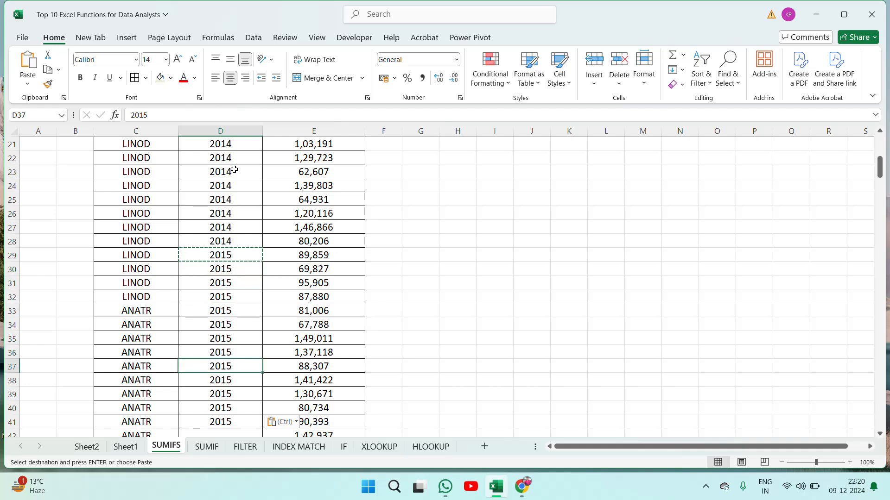
{"action": "key", "text": "Up"}
{"action": "key", "text": "Up"}
{"action": "key", "text": "Up"}
{"action": "key", "text": "Up"}
{"action": "key", "text": "Up"}
{"action": "key", "text": "Up"}
{"action": "key", "text": "Up"}
{"action": "key", "text": "Up"}
{"action": "key", "text": "Up"}
{"action": "key", "text": "Up"}
{"action": "key", "text": "Up"}
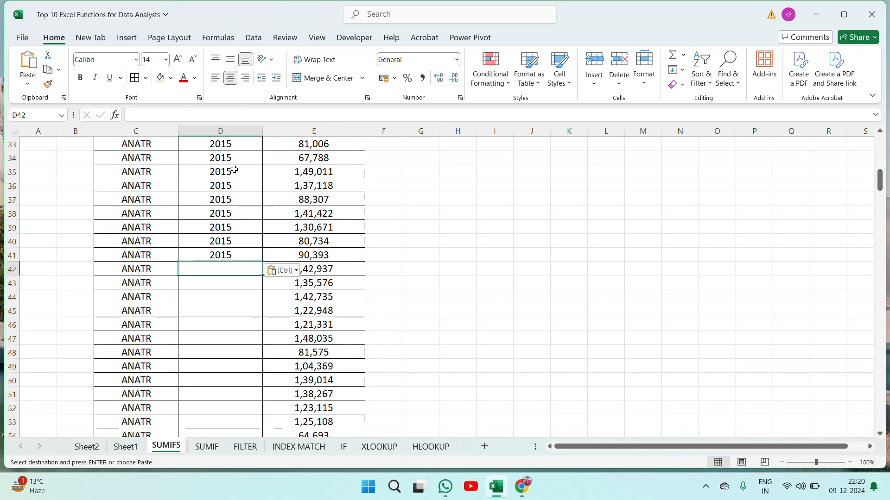
{"action": "key", "text": "BackSpace"}
{"action": "key", "text": "ctrl+c"}
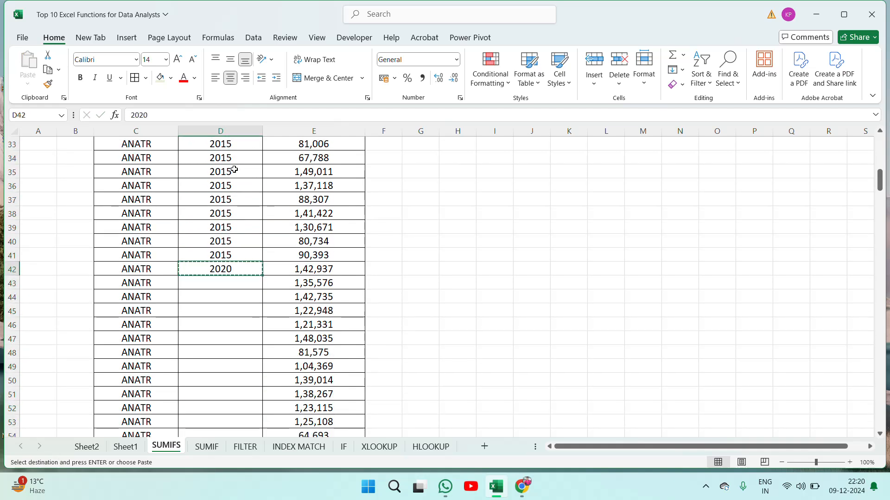
{"action": "key", "text": "shift+Down"}
{"action": "key", "text": "shift+Down"}
{"action": "key", "text": "shift+Down"}
{"action": "key", "text": "shift+Down"}
{"action": "key", "text": "shift+Down"}
{"action": "key", "text": "shift+Down"}
{"action": "key", "text": "shift+Down"}
{"action": "key", "text": "shift+Down"}
{"action": "key", "text": "shift+Down"}
{"action": "key", "text": "shift+Down"}
{"action": "key", "text": "shift+Down"}
{"action": "key", "text": "shift+Down"}
{"action": "key", "text": "ctrl+v"}
- Enter 2021 in D55, the VINET row, and copy that cell
{"action": "key", "text": "Down"}
{"action": "key", "text": "Down"}
{"action": "key", "text": "Down"}
{"action": "key", "text": "Down"}
{"action": "key", "text": "Down"}
{"action": "key", "text": "Down"}
{"action": "key", "text": "Down"}
{"action": "key", "text": "Down"}
{"action": "key", "text": "Down"}
{"action": "key", "text": "Down"}
{"action": "key", "text": "Down"}
{"action": "key", "text": "Down"}
{"action": "key", "text": "Down"}
{"action": "key", "text": "Down"}
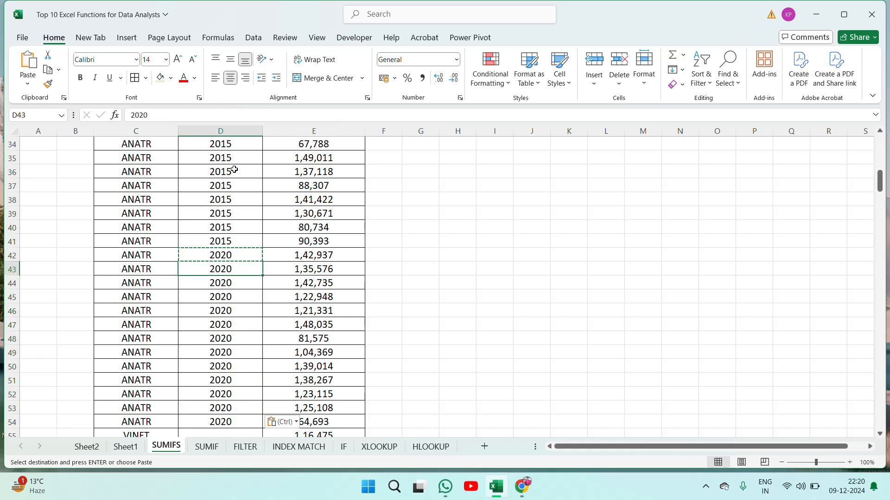
{"action": "key", "text": "Up"}
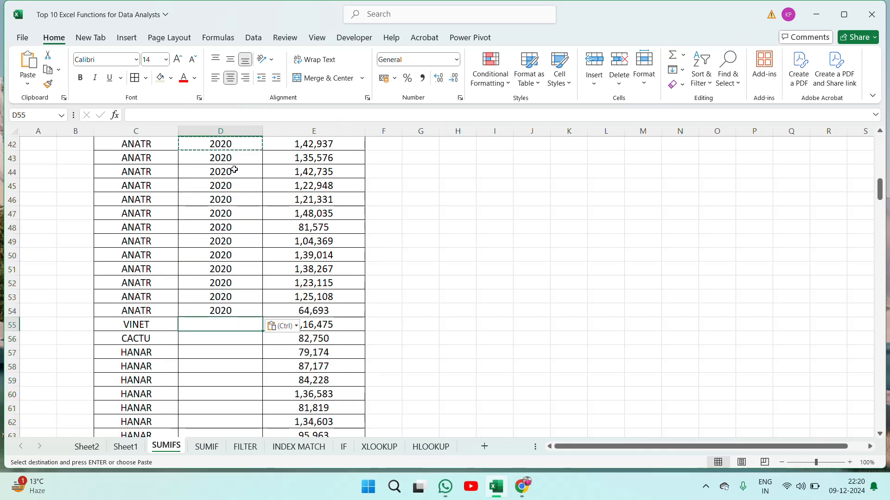
{"action": "type", "text": "2021"}
{"action": "key", "text": "Return"}
{"action": "key", "text": "Up"}
{"action": "key", "text": "ctrl+c"}
{"action": "key", "text": "shift+Down"}
{"action": "key", "text": "shift+Down"}
{"action": "key", "text": "shift+Down"}
{"action": "key", "text": "shift+Down"}
{"action": "key", "text": "shift+Down"}
{"action": "key", "text": "shift+Down"}
{"action": "key", "text": "shift+Down"}
{"action": "key", "text": "shift+Down"}
{"action": "key", "text": "shift+Down"}
{"action": "key", "text": "shift+Down"}
{"action": "key", "text": "shift+Down"}
{"action": "key", "text": "shift+Down"}
{"action": "key", "text": "shift+Down"}
{"action": "key", "text": "shift+Down"}
{"action": "key", "text": "shift+Down"}
{"action": "key", "text": "shift+Down"}
{"action": "key", "text": "shift+Down"}
{"action": "key", "text": "shift+Down"}
{"action": "key", "text": "shift+Down"}
{"action": "key", "text": "shift+Down"}
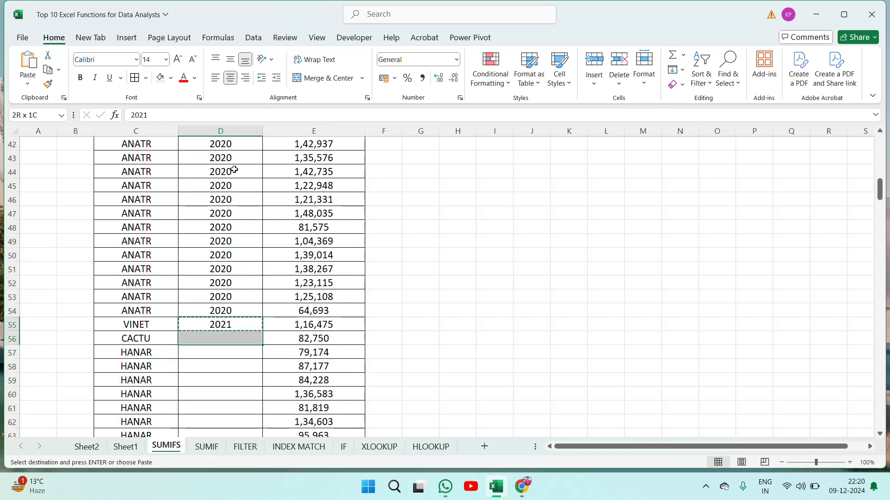
{"action": "key", "text": "shift+Down"}
{"action": "key", "text": "shift+Down"}
{"action": "key", "text": "shift+Down"}
{"action": "key", "text": "shift+Down"}
{"action": "key", "text": "shift+Down"}
{"action": "key", "text": "shift+Down"}
{"action": "key", "text": "shift+Down"}
{"action": "key", "text": "shift+Down"}
{"action": "key", "text": "shift+Down"}
{"action": "key", "text": "shift+Down"}
{"action": "key", "text": "shift+Down"}
{"action": "key", "text": "shift+Down"}
{"action": "key", "text": "shift+Down"}
{"action": "key", "text": "shift+Down"}
{"action": "key", "text": "shift+Down"}
{"action": "key", "text": "shift+Down"}
{"action": "key", "text": "shift+Down"}
{"action": "key", "text": "shift+Down"}
{"action": "key", "text": "shift+Down"}
{"action": "key", "text": "shift+Down"}
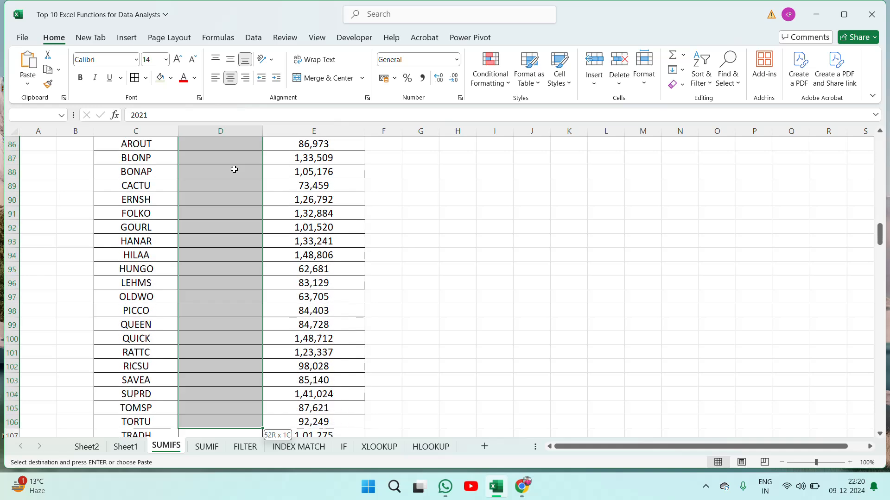
{"action": "key", "text": "ctrl+Up"}
{"action": "key", "text": "Down"}
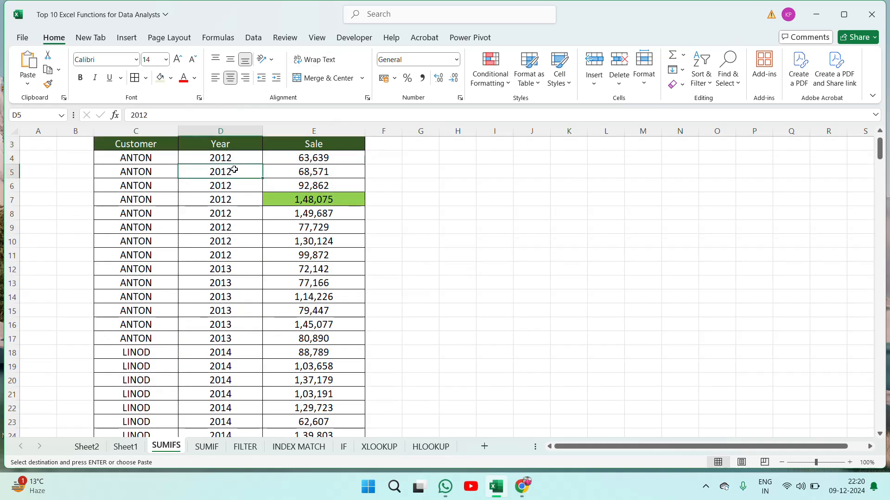
- Paste the copied 2021 into the Year column from D55 down to the table's last row
{"action": "key", "text": "ctrl+Down"}
{"action": "key", "text": "Left"}
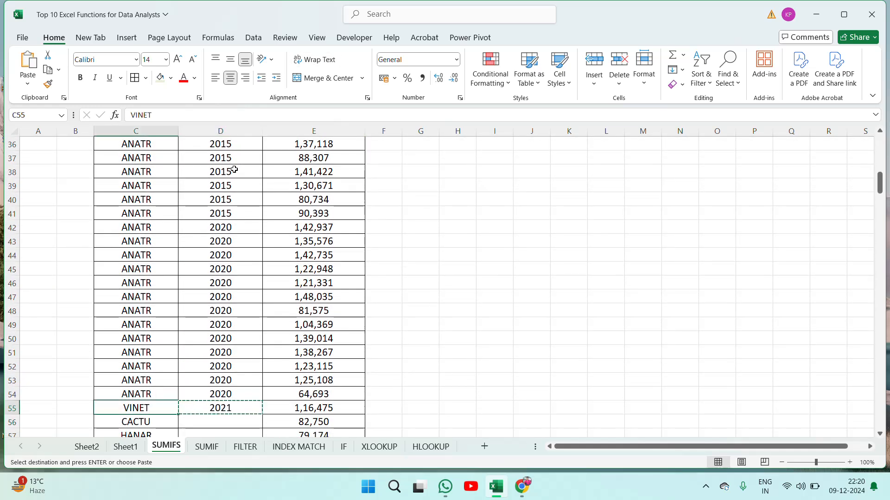
{"action": "key", "text": "ctrl+Down"}
{"action": "key", "text": "Right"}
{"action": "key", "text": "ctrl+shift+Up"}
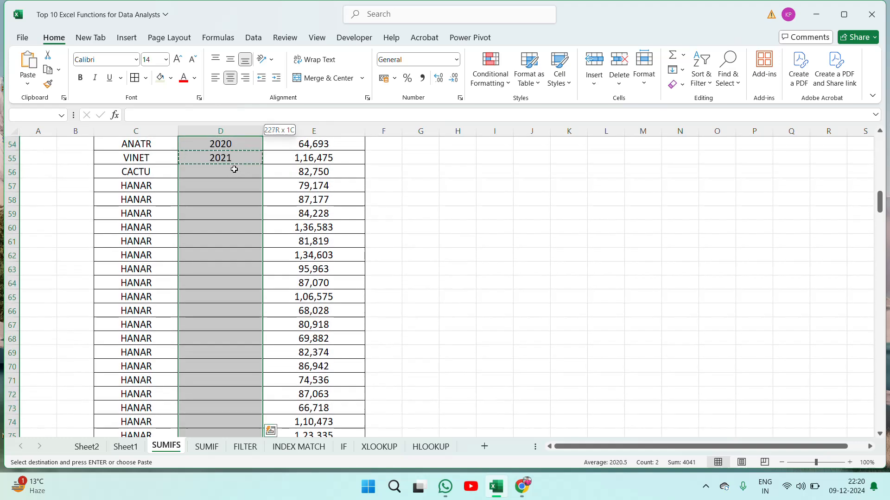
{"action": "key", "text": "ctrl+v"}
{"action": "key", "text": "ctrl+Up"}
{"action": "key", "text": "ctrl+Up"}
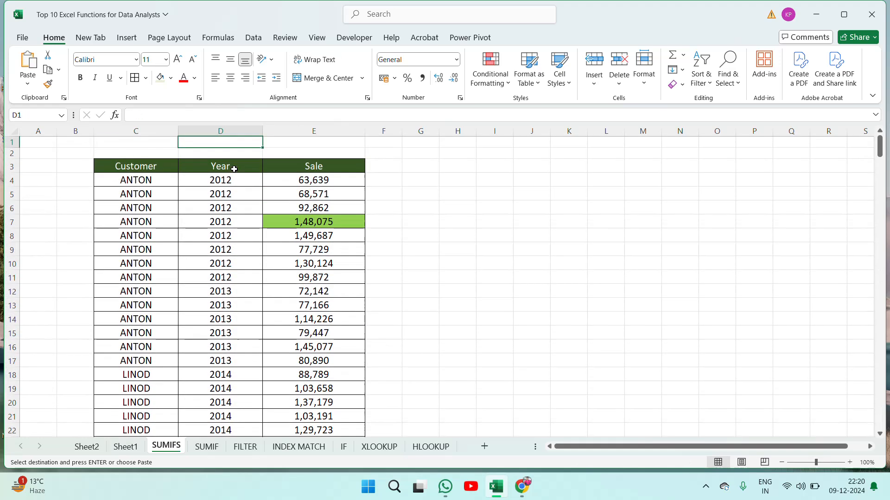
{"action": "key", "text": "Escape"}
{"action": "key", "text": "ctrl+Down"}
{"action": "key", "text": "Left"}
{"action": "key", "text": "Right"}
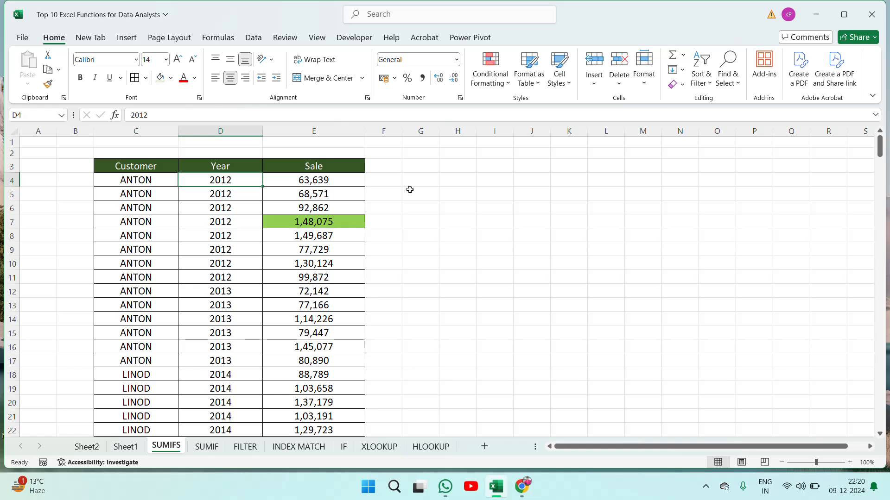
- Copy the Customer, Year and Sale headers from C3:E3 to H3:J3
{"action": "left_click", "coordinate": [459, 163]}
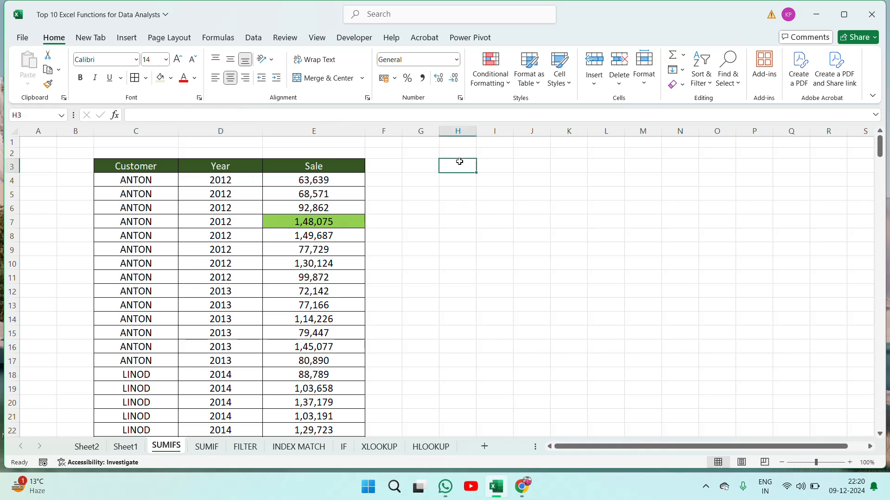
{"action": "key", "text": "Left"}
{"action": "key", "text": "Left"}
{"action": "key", "text": "Left"}
{"action": "key", "text": "Left"}
{"action": "key", "text": "Left"}
{"action": "key", "text": "shift+Right"}
{"action": "key", "text": "shift+Right"}
{"action": "key", "text": "shift+Right"}
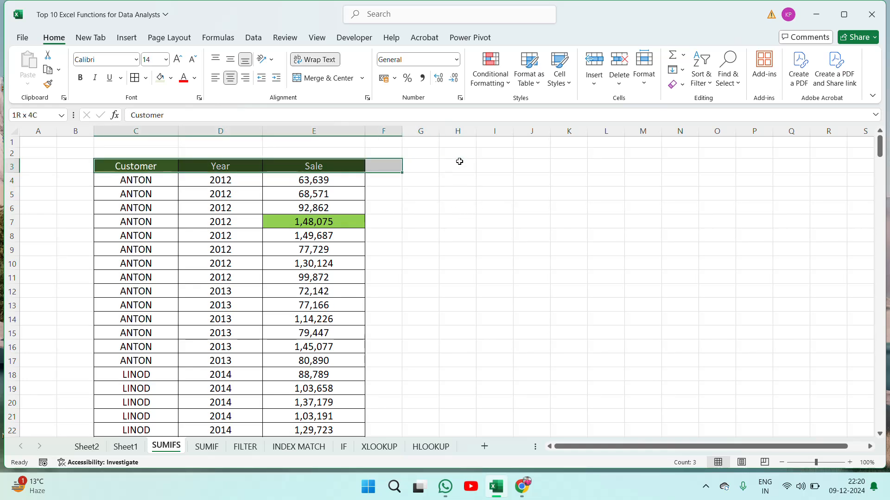
{"action": "key", "text": "shift+Left"}
{"action": "key", "text": "ctrl+c"}
{"action": "key", "text": "Right"}
{"action": "key", "text": "Right"}
{"action": "key", "text": "Right"}
{"action": "key", "text": "Right"}
{"action": "key", "text": "Right"}
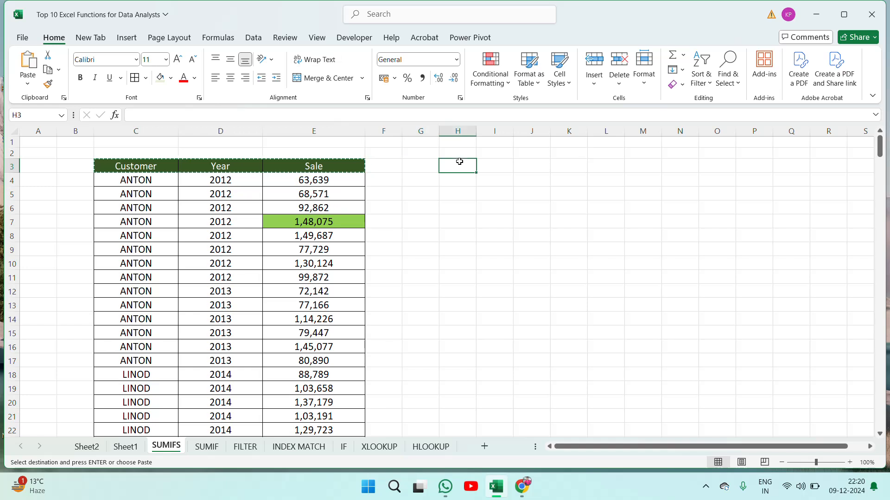
{"action": "key", "text": "ctrl+v"}
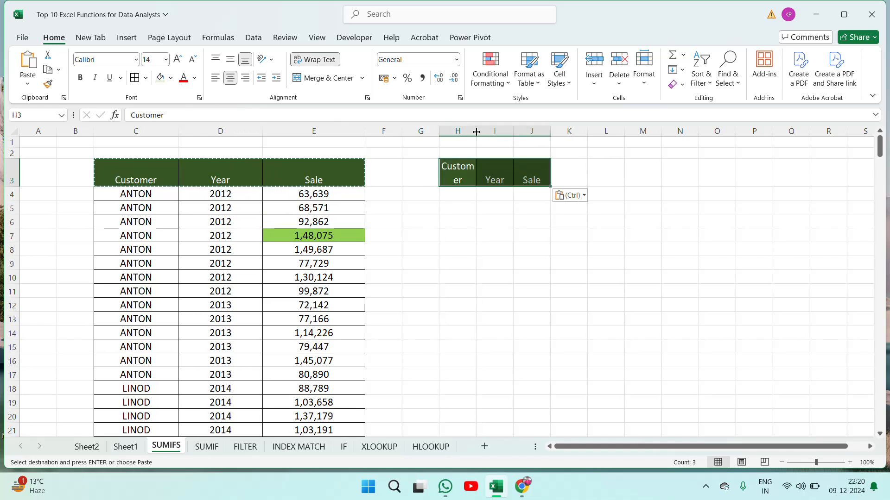
- Widen columns H to J so the copied headers fit, and reduce row 3 to single-line height
{"action": "left_click_drag", "start_coordinate": [476, 131], "coordinate": [614, 131]}
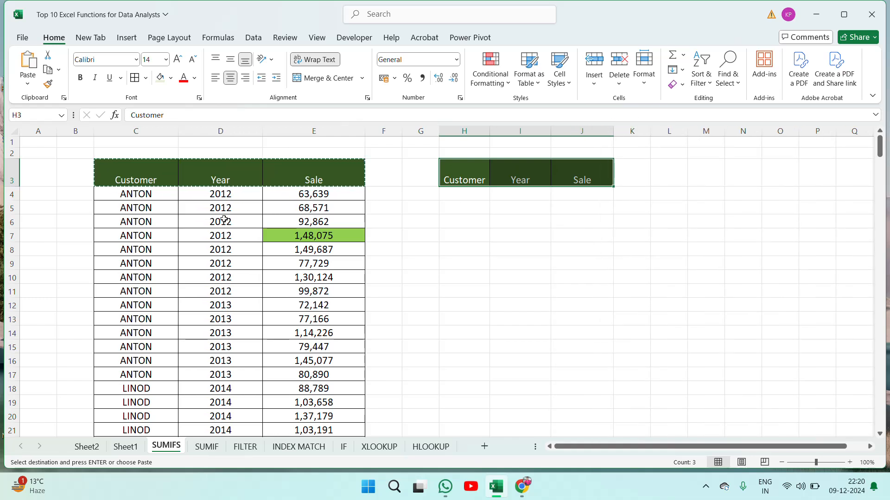
{"action": "key", "text": "Escape"}
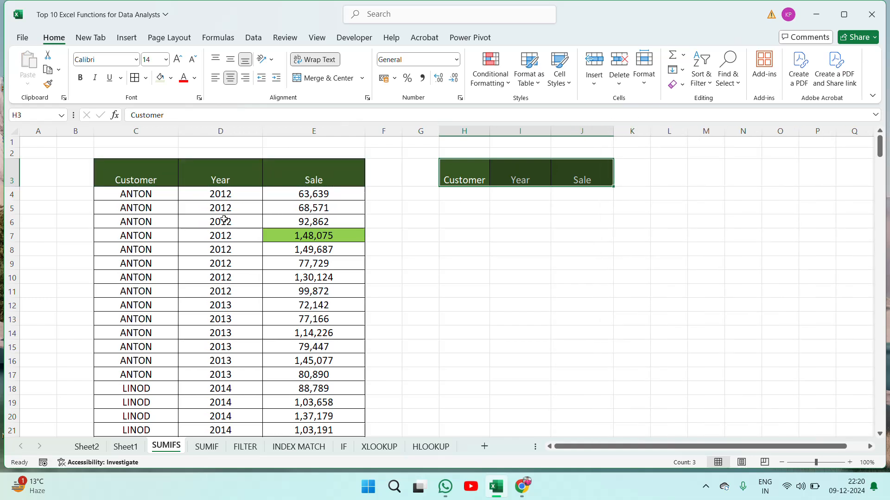
{"action": "left_click", "coordinate": [232, 63]}
{"action": "left_click", "coordinate": [531, 184]}
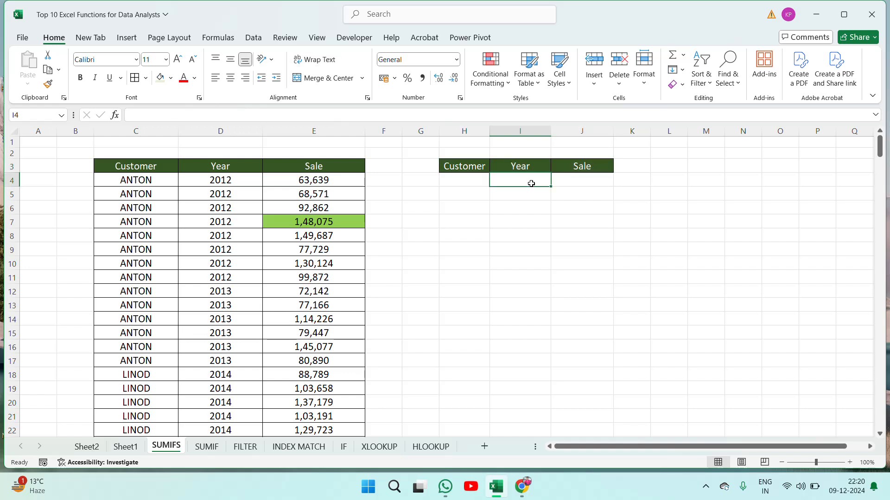
{"action": "key", "text": "Up"}
{"action": "key", "text": "Down"}
{"action": "key", "text": "Left"}
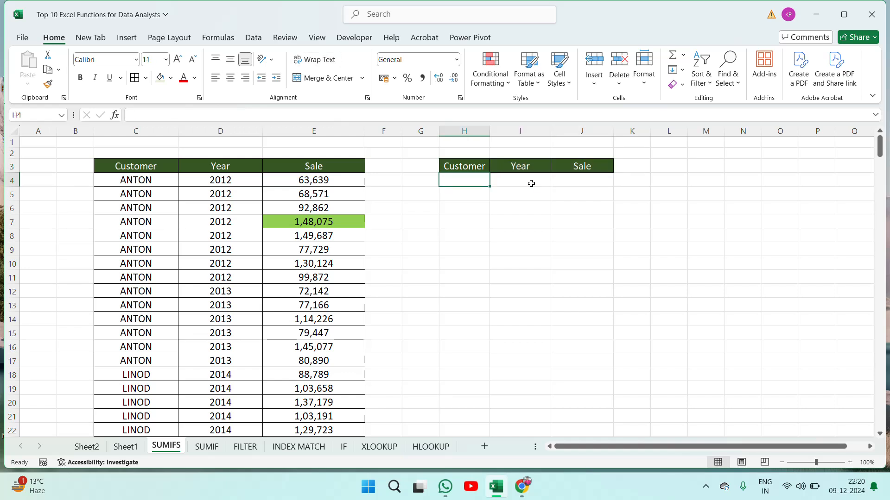
{"action": "left_click", "coordinate": [136, 211]}
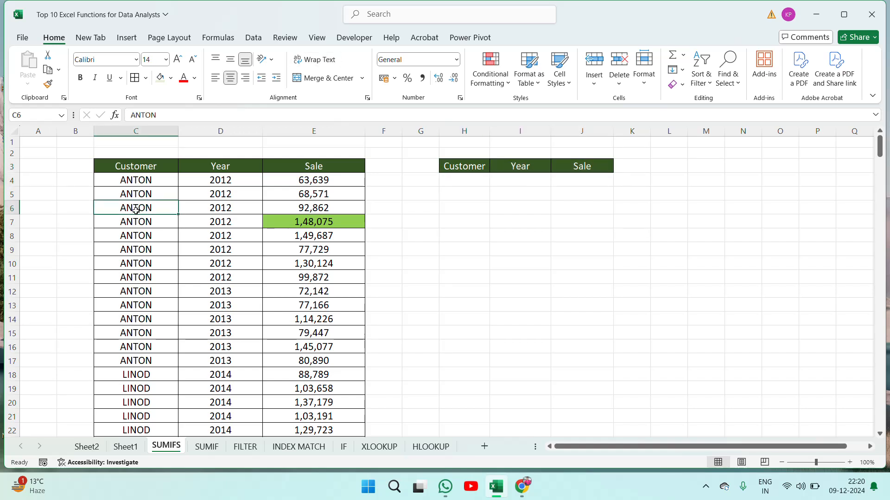
{"action": "key", "text": "ctrl+c"}
{"action": "key", "text": "Escape"}
- Copy the customer LINOD from C18 to H4 and its year 2014 from D18 to I4
{"action": "left_click", "coordinate": [138, 370]}
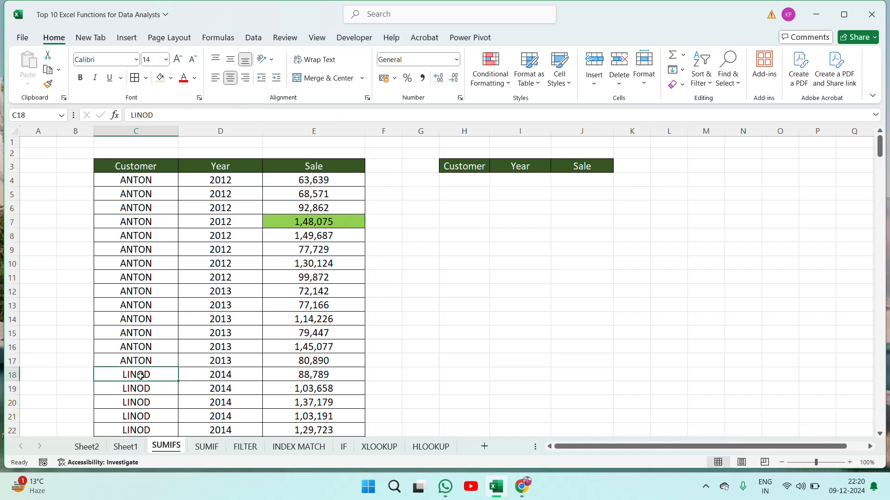
{"action": "key", "text": "ctrl+c"}
{"action": "left_click", "coordinate": [471, 180]}
{"action": "key", "text": "ctrl+v"}
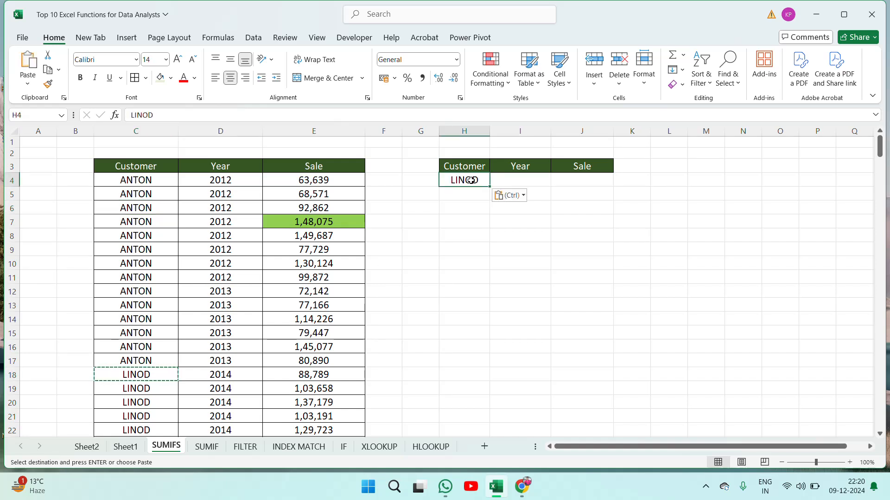
{"action": "key", "text": "Escape"}
{"action": "left_click", "coordinate": [223, 379]}
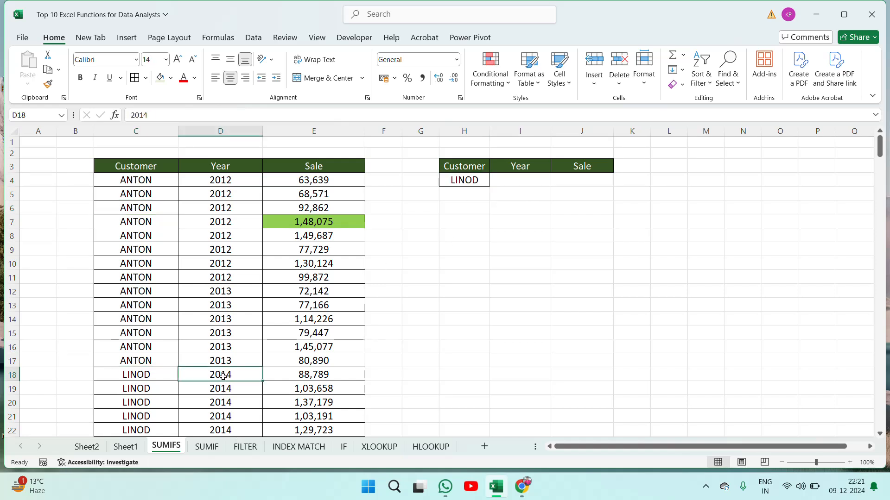
{"action": "key", "text": "ctrl+c"}
{"action": "left_click", "coordinate": [536, 180]}
{"action": "key", "text": "ctrl+v"}
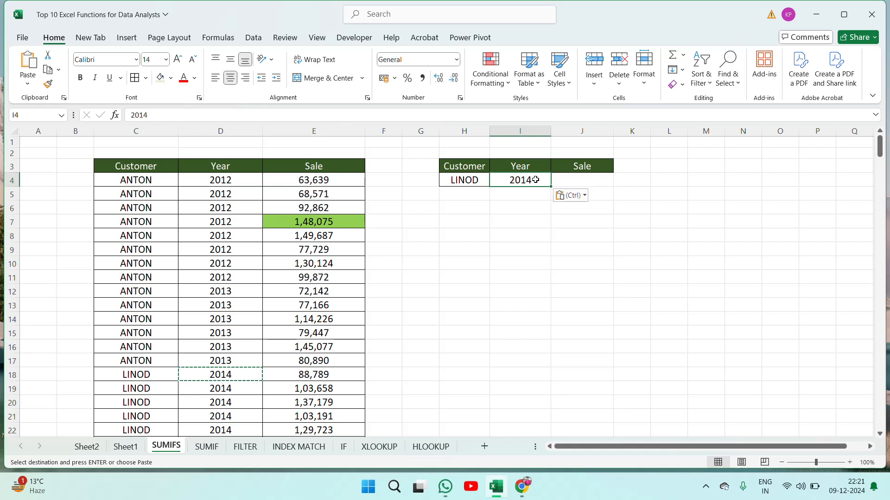
{"action": "key", "text": "Escape"}
- Start a SUMIFS formula in J4 with the Sale values E4:E280 as the sum range
{"action": "left_click", "coordinate": [574, 185]}
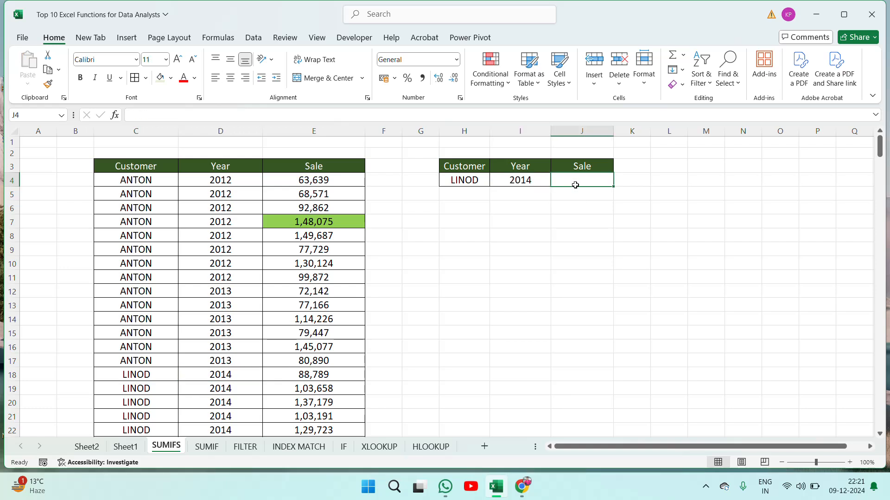
{"action": "type", "text": "=sum"}
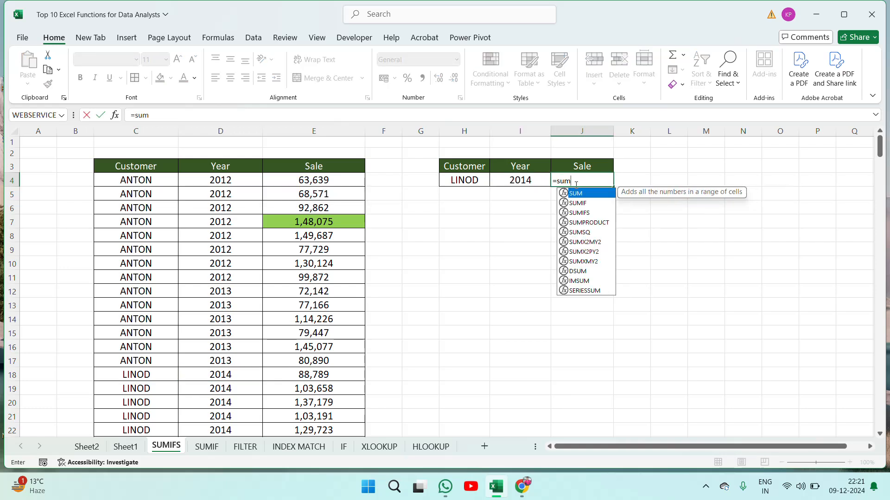
{"action": "key", "text": "Down"}
{"action": "key", "text": "Down"}
{"action": "key", "text": "Tab"}
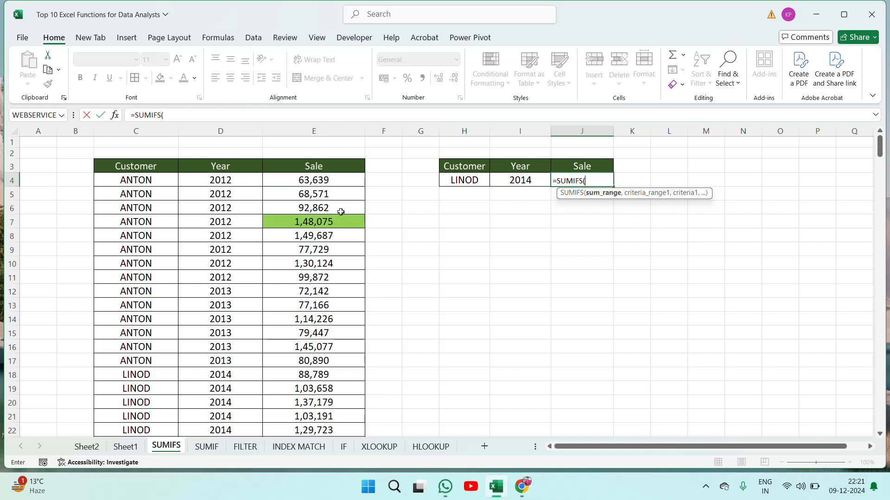
{"action": "left_click", "coordinate": [304, 180]}
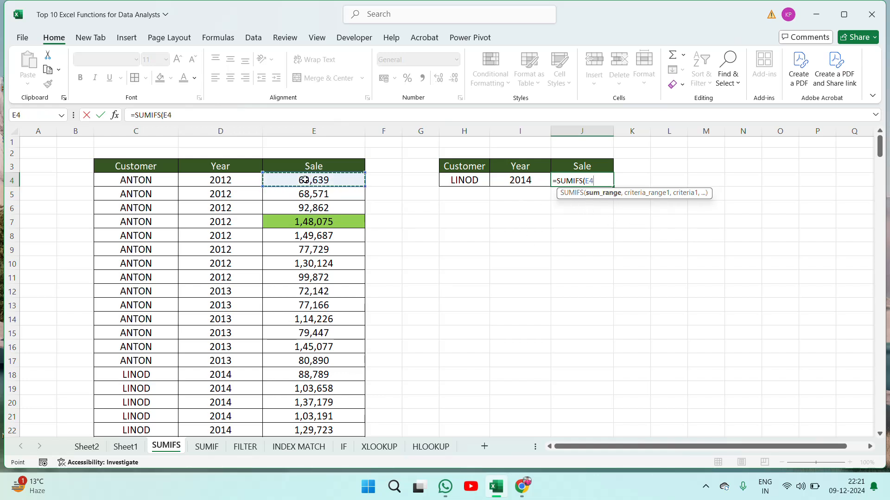
{"action": "key", "text": "ctrl+shift+Down"}
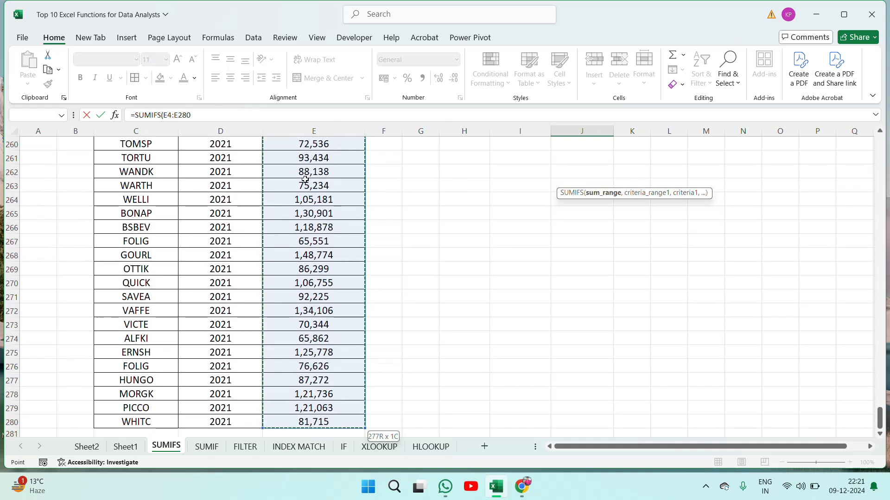
{"action": "type", "text": ","}
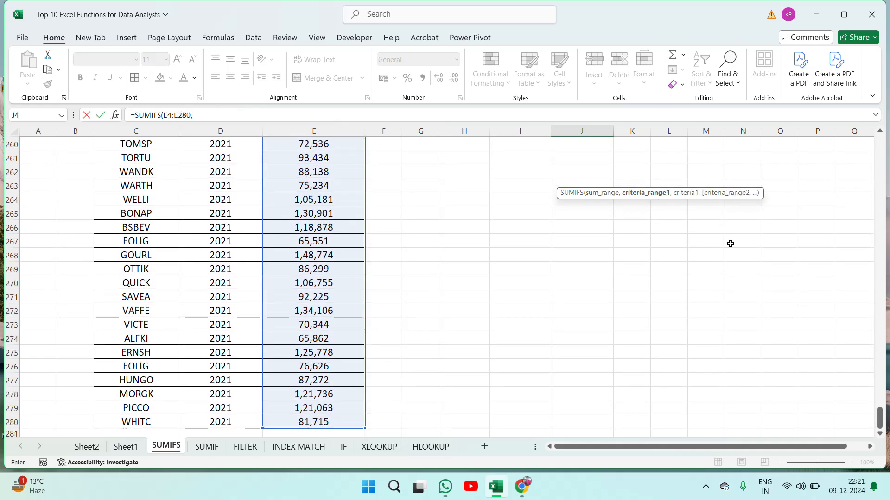
- Add the first condition to the formula: Customer range C4:C280 matched against H4
{"action": "left_click_drag", "start_coordinate": [880, 423], "coordinate": [880, 139]}
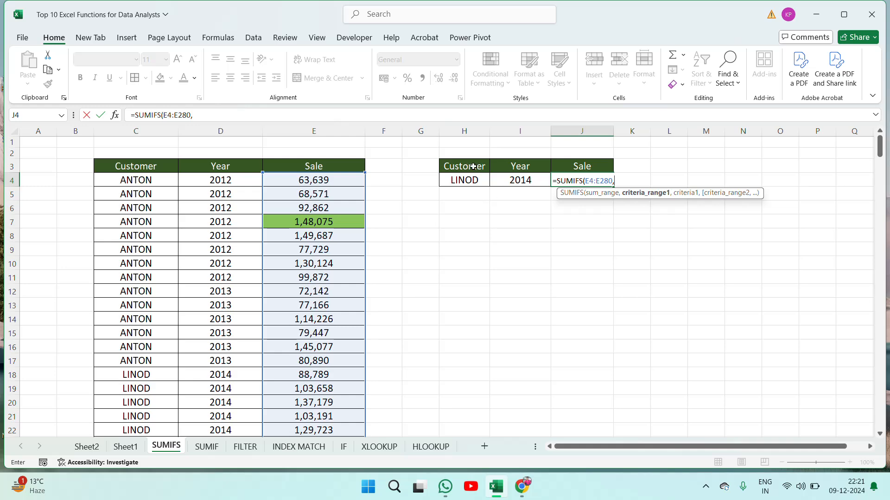
{"action": "left_click", "coordinate": [145, 177]}
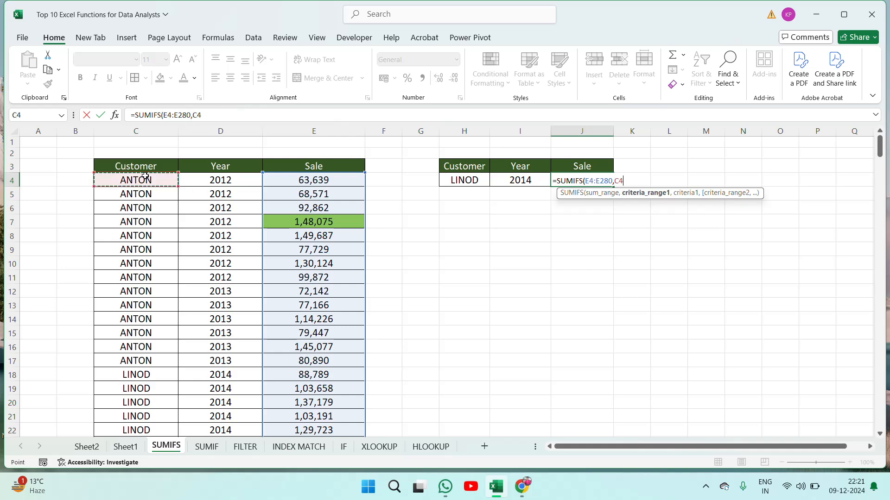
{"action": "key", "text": "ctrl+shift+Down"}
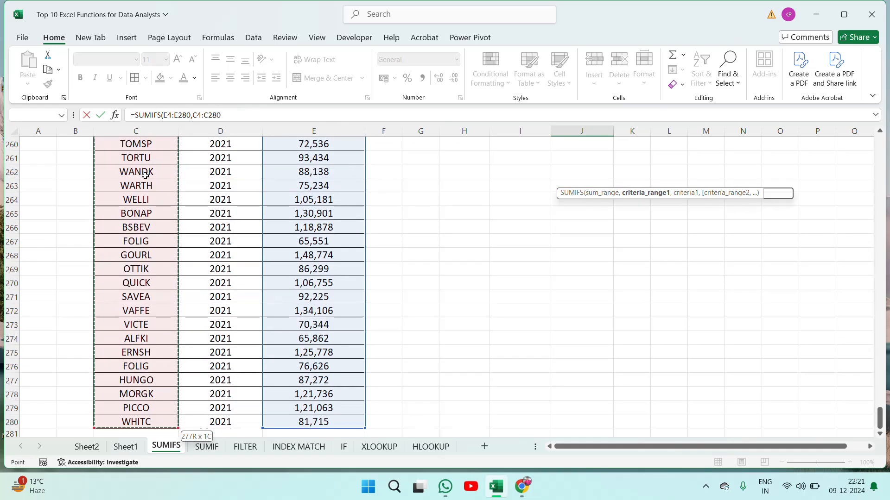
{"action": "type", "text": ","}
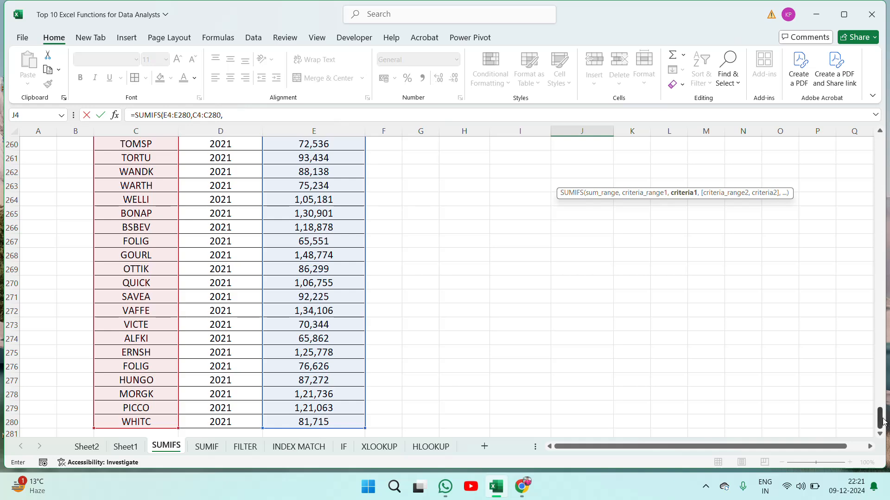
{"action": "left_click_drag", "start_coordinate": [883, 421], "coordinate": [882, 139]}
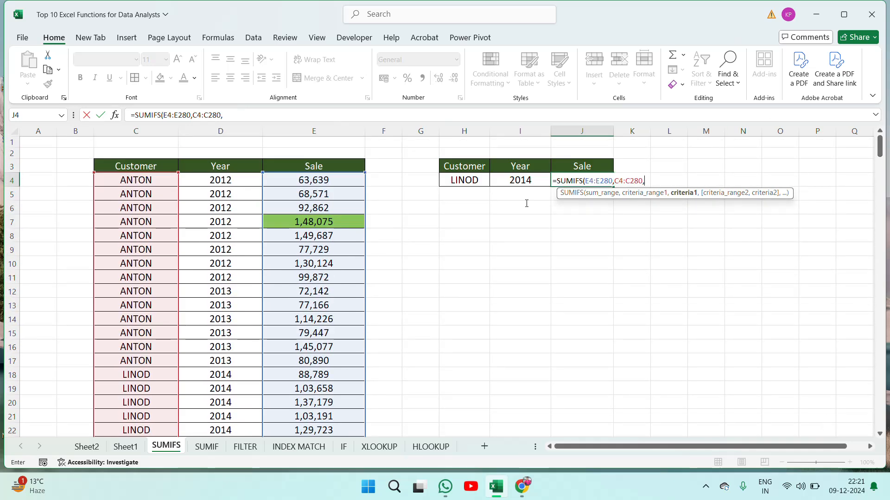
{"action": "left_click", "coordinate": [464, 180]}
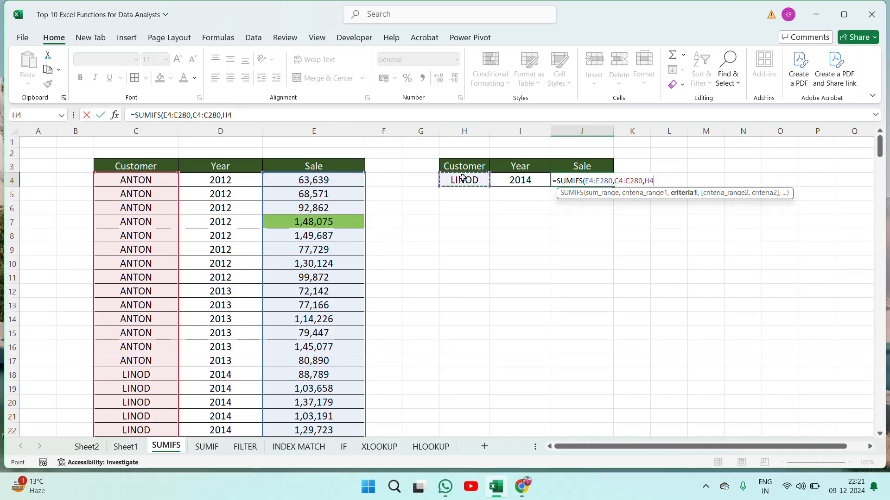
{"action": "type", "text": ","}
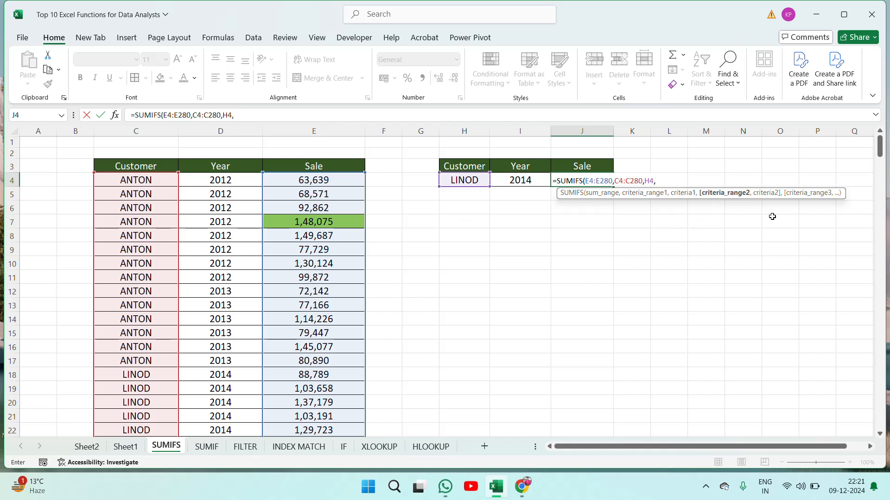
- Add the Year range D4:D280 matched against I4 as the second condition and complete the SUMIFS formula
{"action": "left_click", "coordinate": [214, 183]}
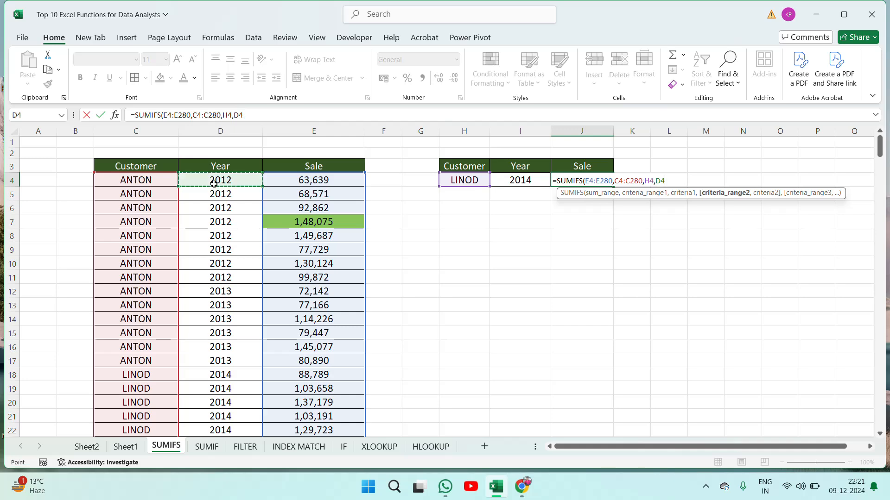
{"action": "key", "text": "ctrl+shift+Down"}
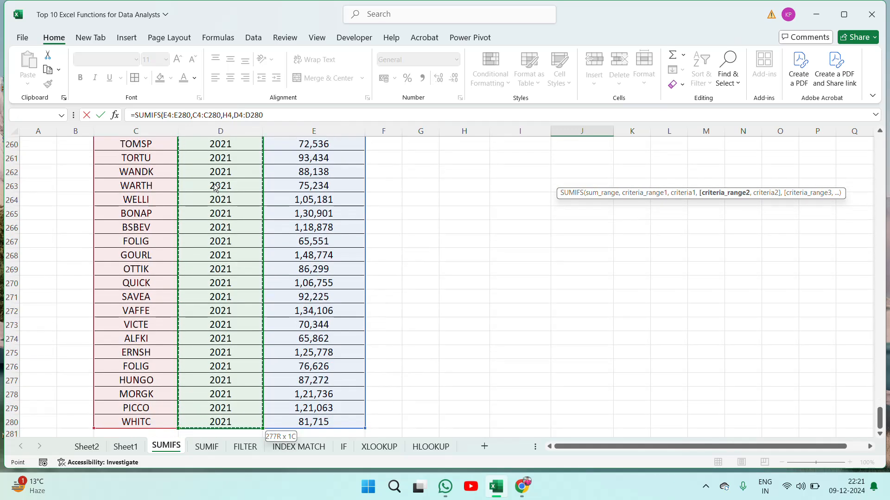
{"action": "type", "text": ","}
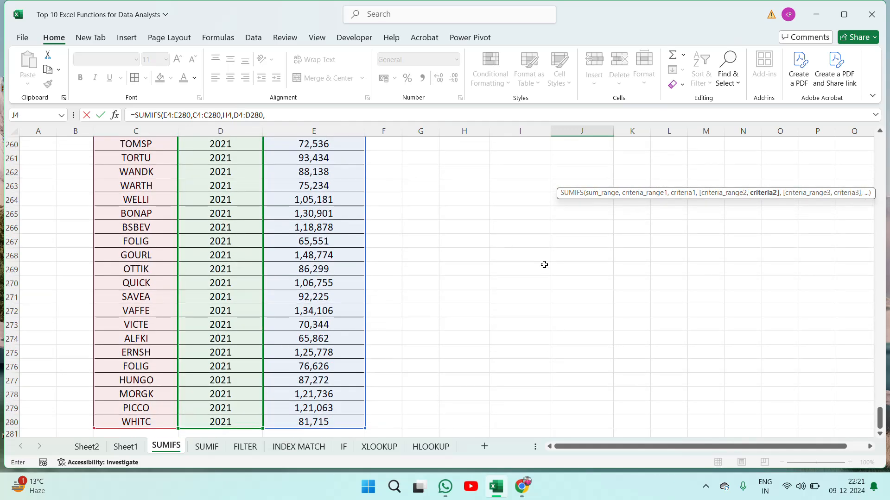
{"action": "left_click_drag", "start_coordinate": [882, 422], "coordinate": [880, 141]}
{"action": "left_click", "coordinate": [518, 187]}
{"action": "key", "text": "Return"}
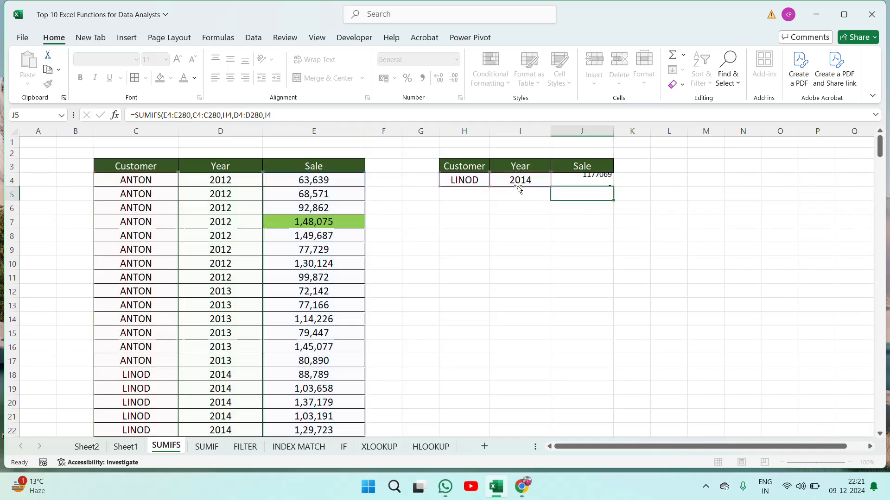
- Centre the SUMIFS result in J4 and set its font size to 16
{"action": "key", "text": "Up"}
{"action": "left_click", "coordinate": [230, 78]}
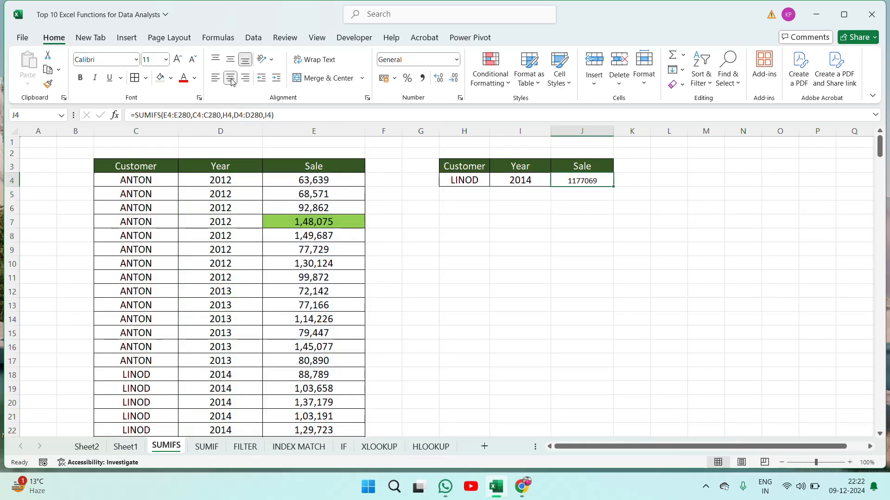
{"action": "left_click", "coordinate": [157, 60]}
{"action": "type", "text": "16"}
{"action": "key", "text": "Return"}
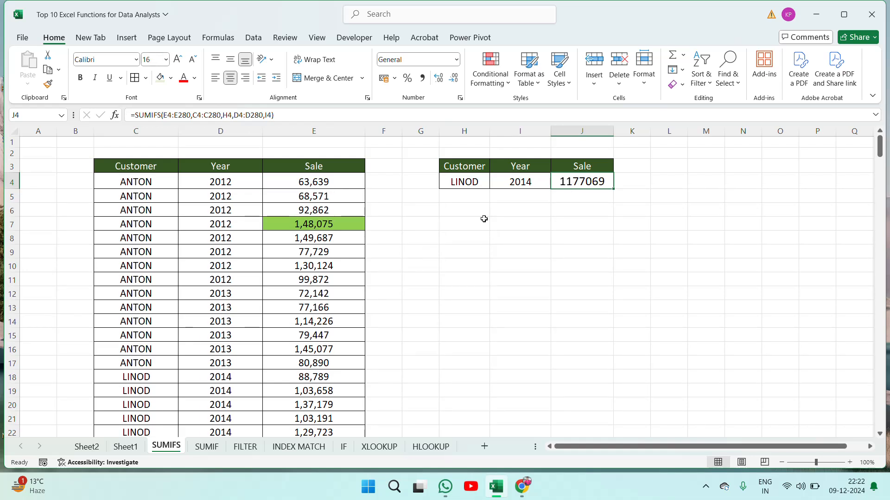
- Select the LINOD 2014 sales in E18:E28 to check their sum against the SUMIFS result
{"action": "left_click", "coordinate": [163, 308]}
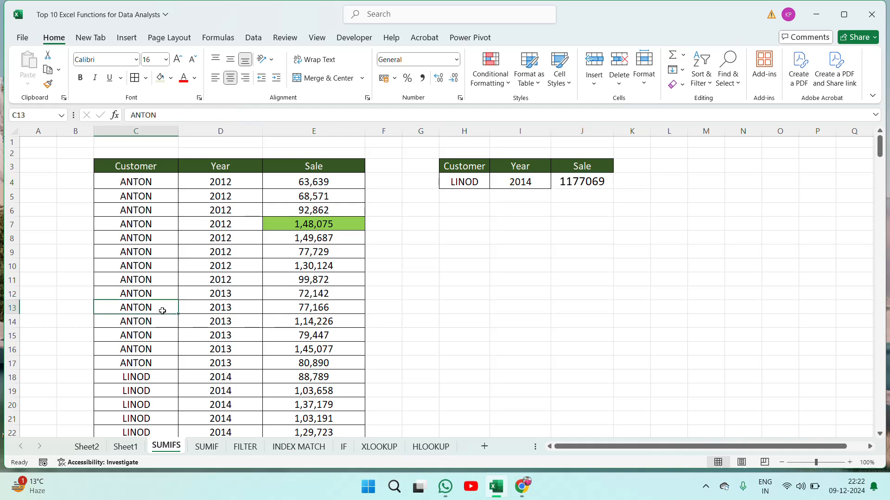
{"action": "key", "text": "Down"}
{"action": "key", "text": "Down"}
{"action": "key", "text": "Down"}
{"action": "key", "text": "Down"}
{"action": "key", "text": "Down"}
{"action": "key", "text": "Right"}
{"action": "key", "text": "shift+Down"}
{"action": "key", "text": "shift+Down"}
{"action": "key", "text": "shift+Down"}
{"action": "key", "text": "shift+Down"}
{"action": "key", "text": "shift+Down"}
{"action": "key", "text": "shift+Down"}
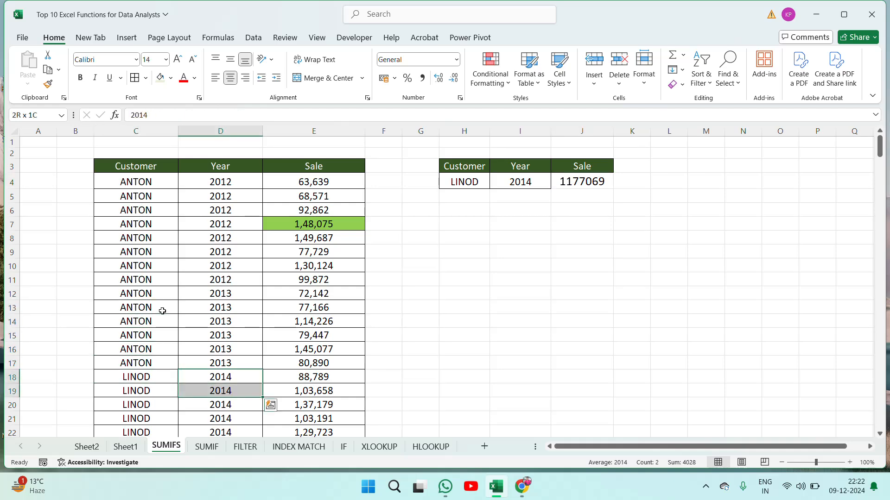
{"action": "key", "text": "Right"}
{"action": "key", "text": "shift+Down"}
{"action": "key", "text": "shift+Down"}
{"action": "key", "text": "shift+Down"}
{"action": "key", "text": "shift+Down"}
{"action": "key", "text": "shift+Down"}
{"action": "key", "text": "shift+Down"}
{"action": "key", "text": "shift+Down"}
{"action": "key", "text": "shift+Down"}
{"action": "key", "text": "shift+Down"}
{"action": "key", "text": "shift+Down"}
{"action": "key", "text": "shift+Down"}
{"action": "key", "text": "shift+Down"}
{"action": "key", "text": "shift+Down"}
{"action": "key", "text": "shift+Down"}
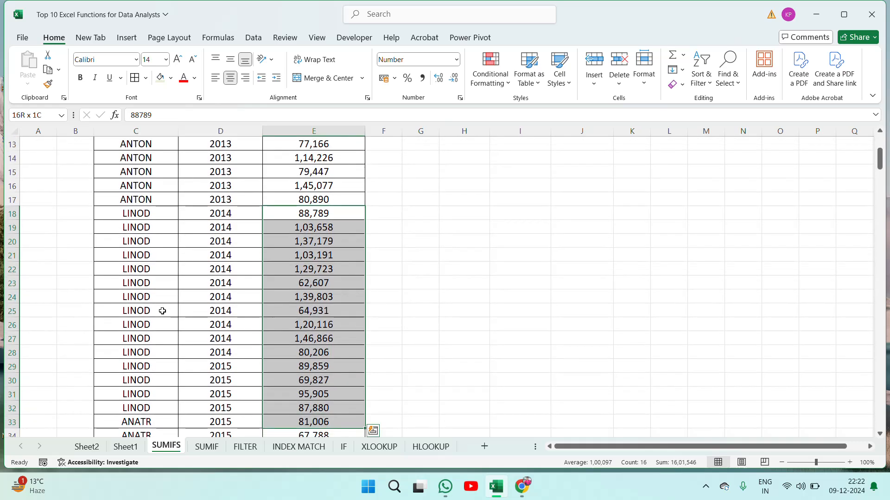
{"action": "key", "text": "shift+Up"}
{"action": "key", "text": "shift+Up"}
{"action": "key", "text": "shift+Up"}
{"action": "key", "text": "shift+Up"}
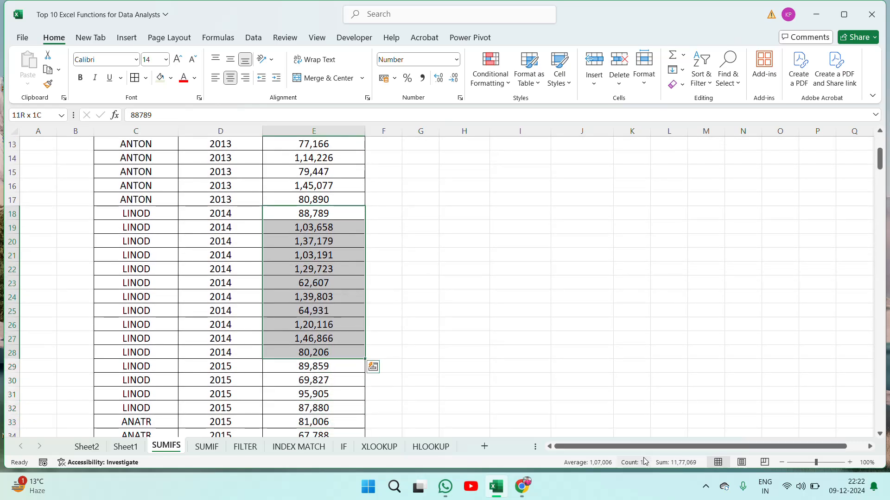
- Replace the lookup customer in H4 with ANTON copied from C4
{"action": "left_click", "coordinate": [499, 233]}
{"action": "key", "text": "ctrl+Up"}
{"action": "key", "text": "ctrl+Up"}
{"action": "key", "text": "ctrl+Up"}
{"action": "key", "text": "Down"}
{"action": "key", "text": "Down"}
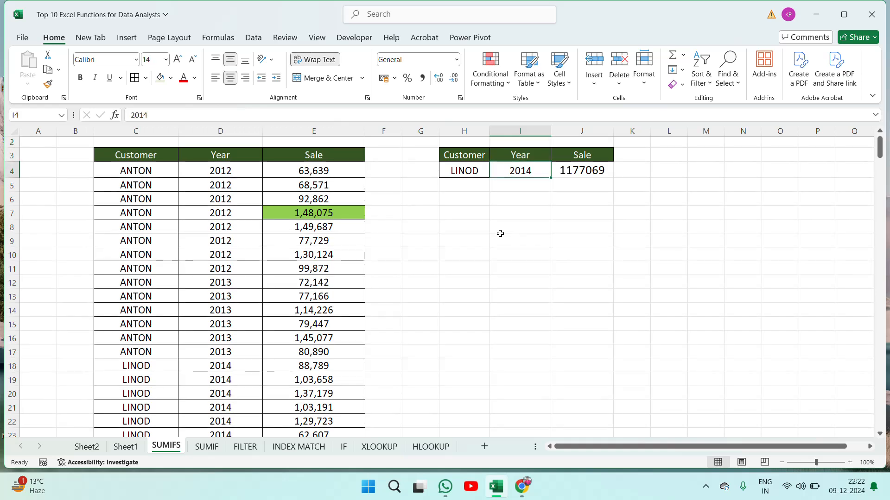
{"action": "key", "text": "Right"}
{"action": "key", "text": "Left"}
{"action": "key", "text": "Left"}
{"action": "key", "text": "Left"}
{"action": "key", "text": "Left"}
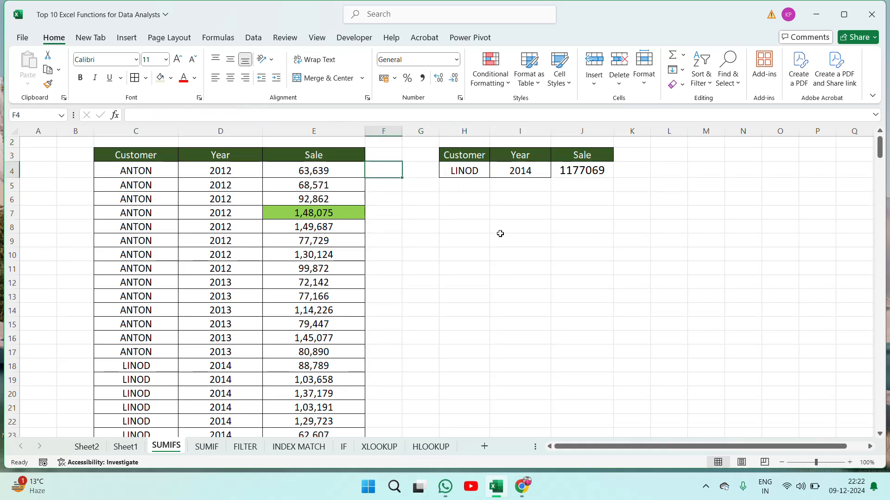
{"action": "key", "text": "Left"}
{"action": "key", "text": "Left"}
{"action": "key", "text": "Left"}
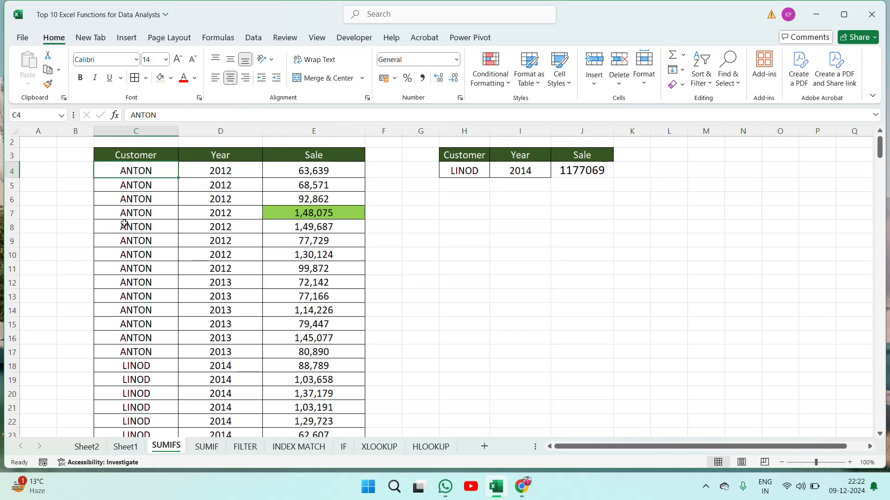
{"action": "key", "text": "ctrl+c"}
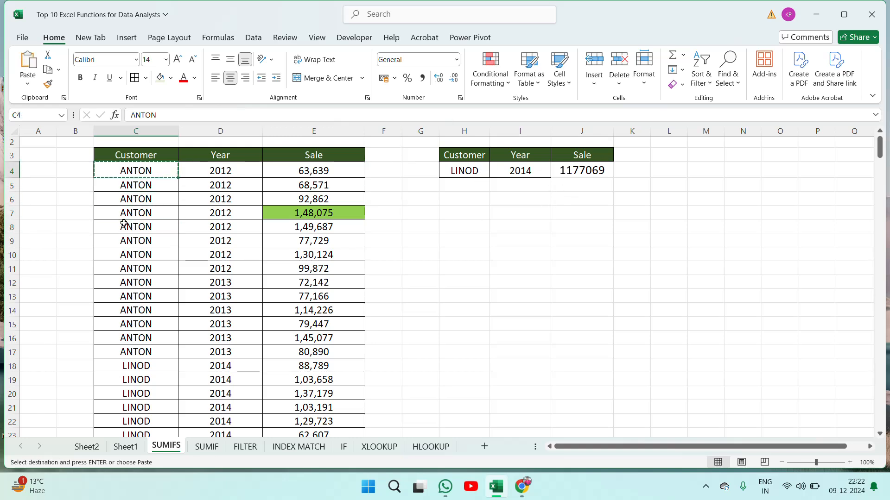
{"action": "key", "text": "Right"}
{"action": "key", "text": "Right"}
{"action": "key", "text": "Right"}
{"action": "key", "text": "Right"}
{"action": "key", "text": "Right"}
{"action": "key", "text": "ctrl+v"}
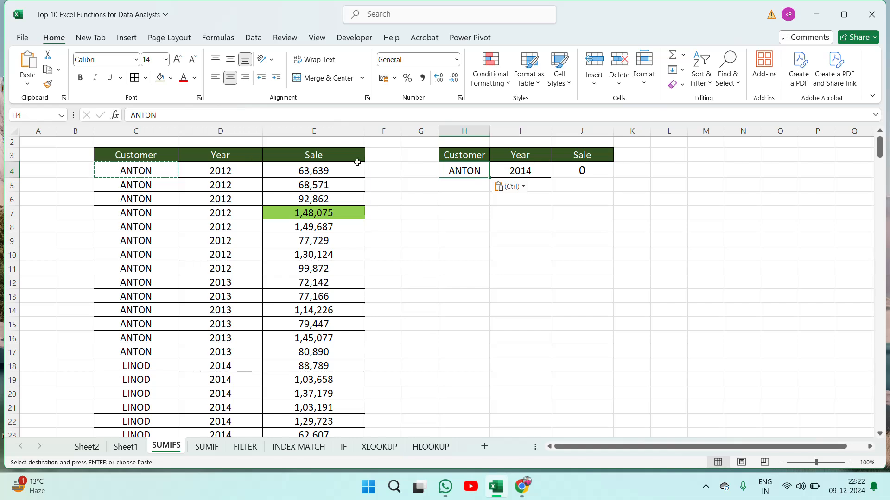
- Replace the lookup year in I4 with 2012 copied from D4, and end copy mode
{"action": "left_click", "coordinate": [238, 171]}
{"action": "key", "text": "Escape"}
{"action": "key", "text": "ctrl+c"}
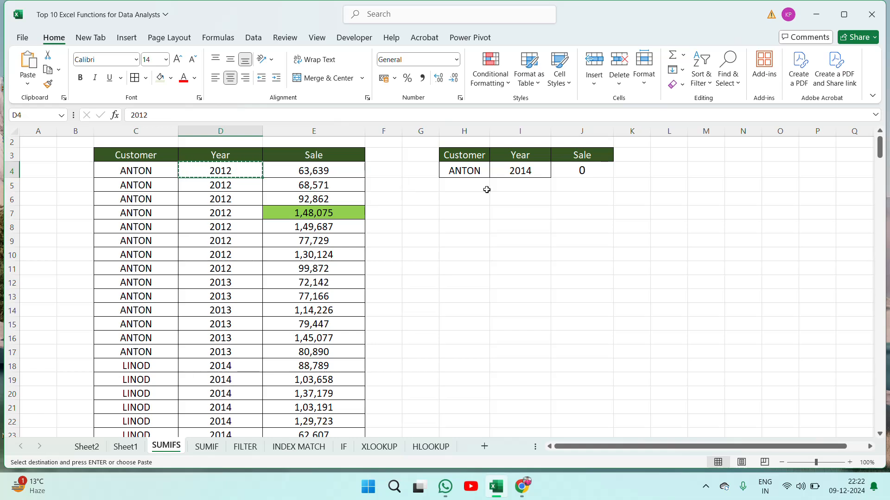
{"action": "left_click", "coordinate": [520, 170]}
{"action": "key", "text": "ctrl+v"}
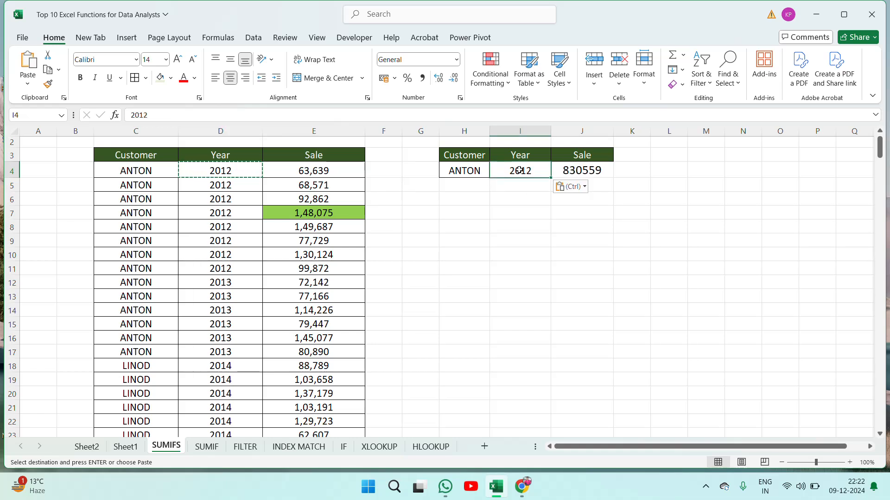
{"action": "left_click", "coordinate": [579, 167]}
{"action": "key", "text": "Escape"}
{"action": "key", "text": "Up"}
{"action": "key", "text": "Up"}
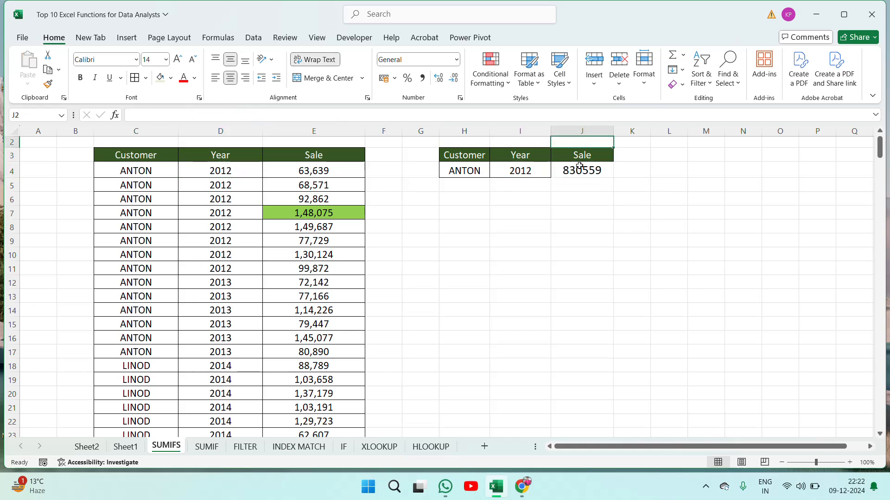
{"action": "scroll", "coordinate": [579, 165], "scroll_direction": "up", "scroll_amount": 1}
{"action": "key", "text": "Down"}
{"action": "key", "text": "Left"}
{"action": "key", "text": "Left"}
{"action": "key", "text": "Up"}
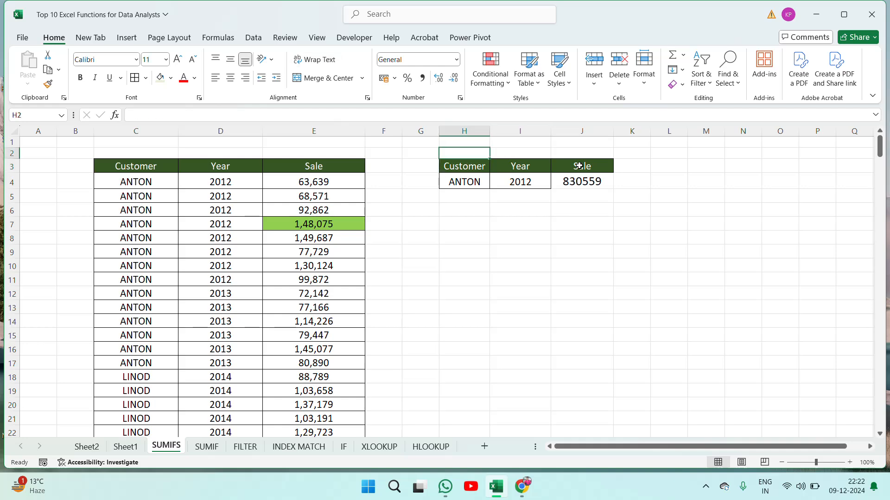
{"action": "key", "text": "Up"}
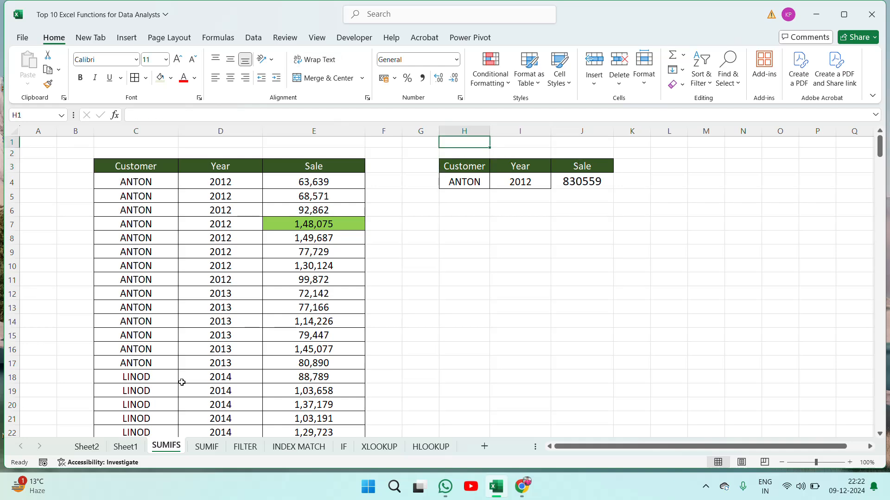
- Fill the SUMIFS entry in E10 of the function list on Sheet1 with blue
{"action": "left_click", "coordinate": [126, 447]}
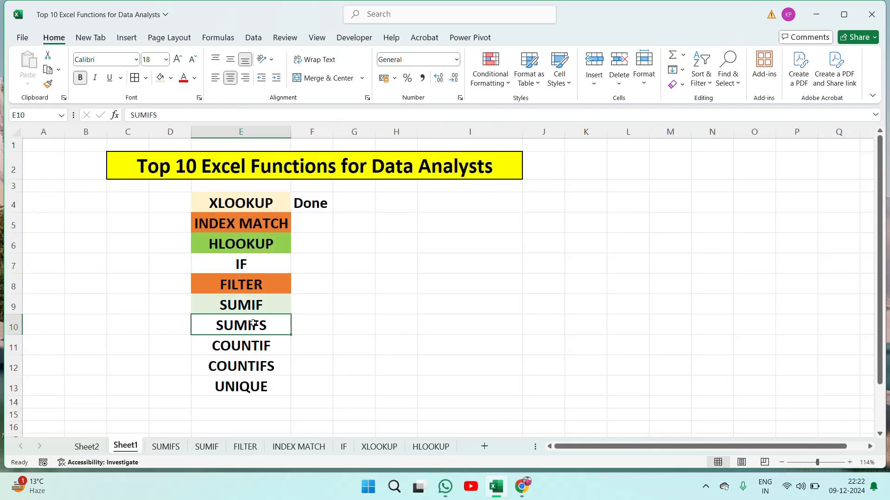
{"action": "left_click", "coordinate": [170, 77]}
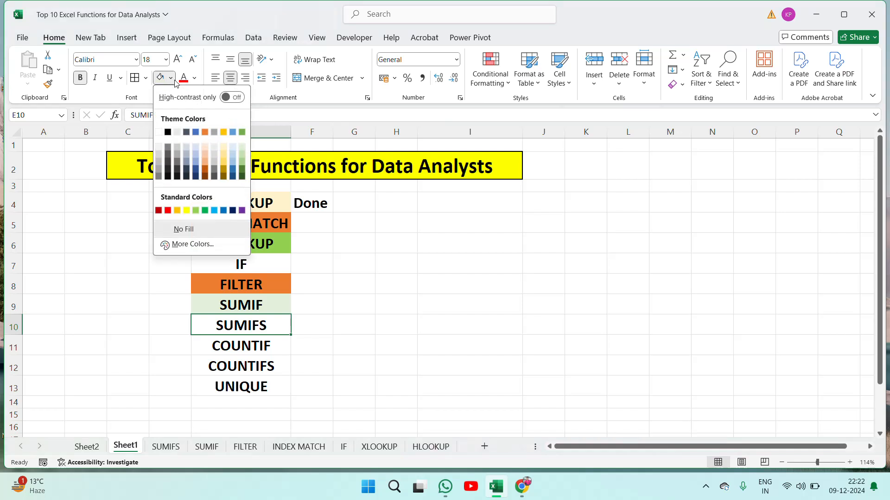
{"action": "left_click", "coordinate": [199, 133]}
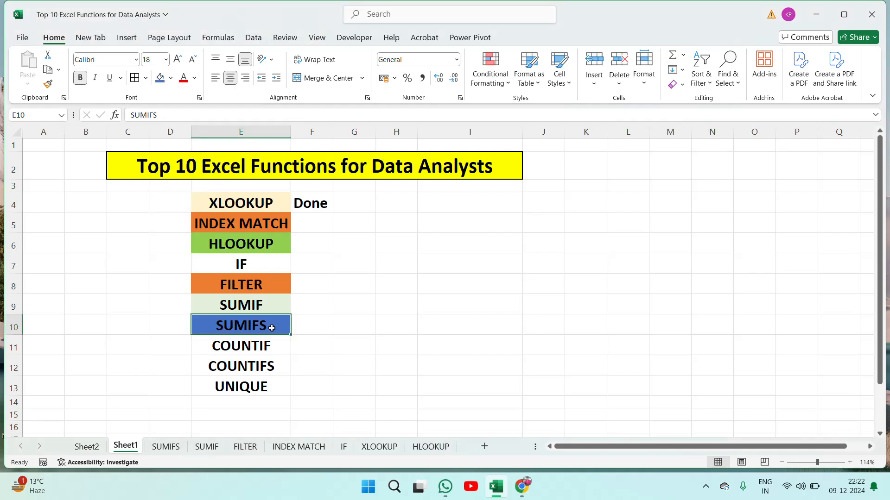
{"action": "left_click", "coordinate": [268, 348]}
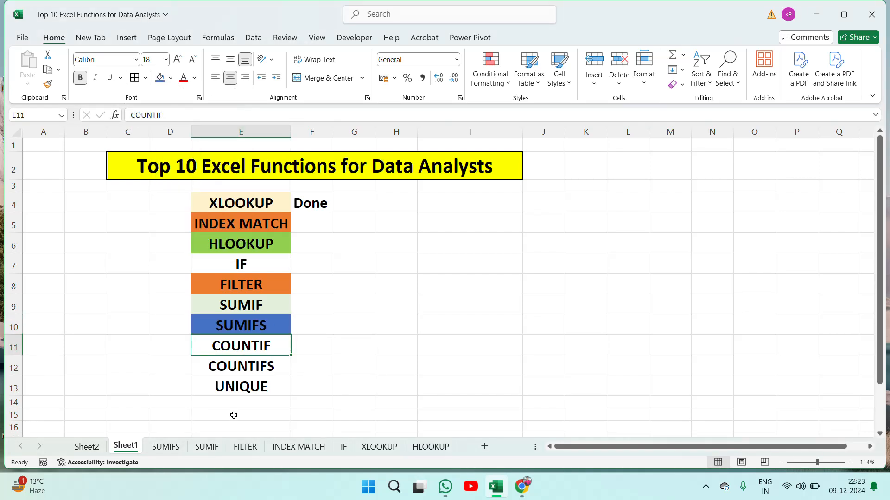
- Try to copy the whole Customer column C on the SUMIFS sheet
{"action": "left_click", "coordinate": [166, 447]}
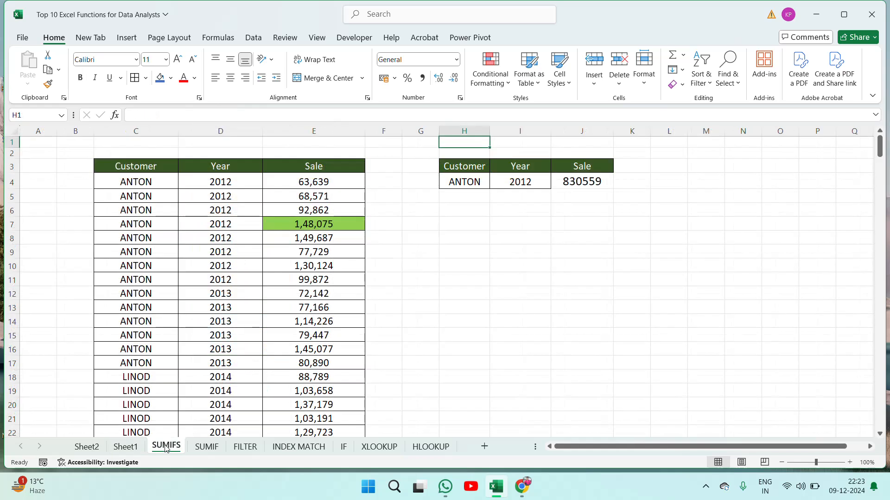
{"action": "left_click", "coordinate": [136, 131]}
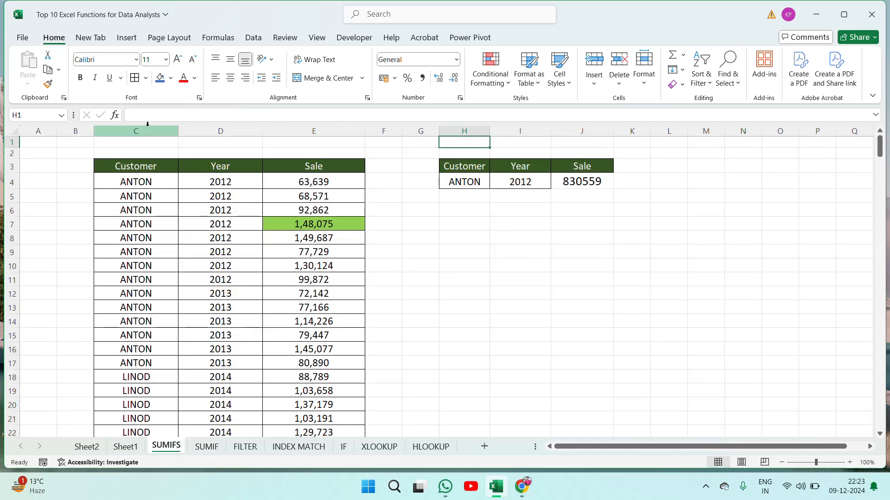
{"action": "type", "text": "c"}
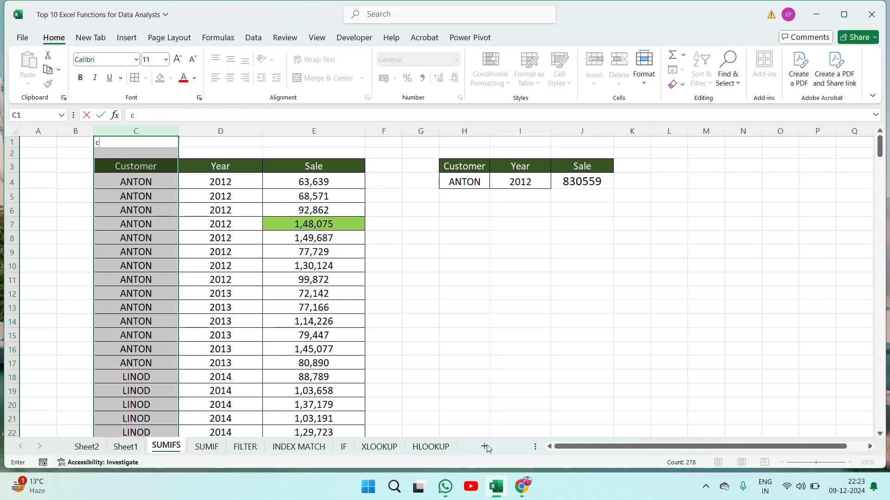
- Add a new blank worksheet after the HLOOKUP sheet
{"action": "left_click", "coordinate": [430, 448]}
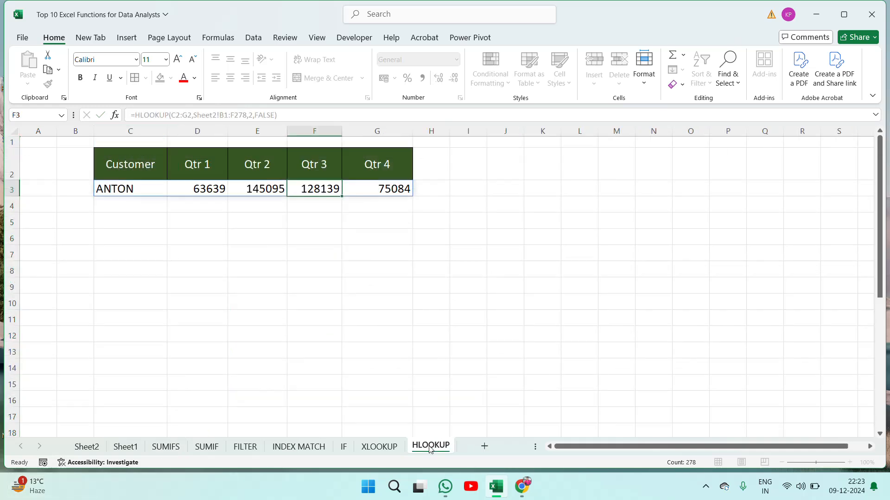
{"action": "left_click", "coordinate": [483, 447]}
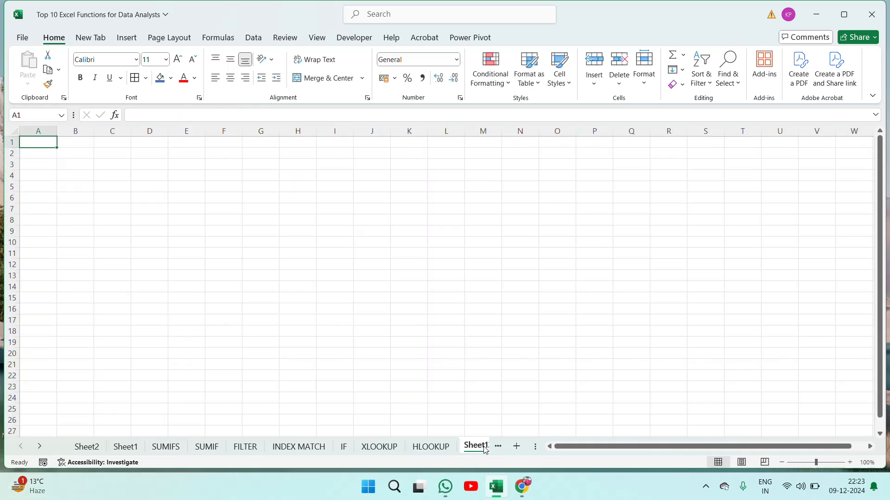
{"action": "left_click", "coordinate": [133, 167]}
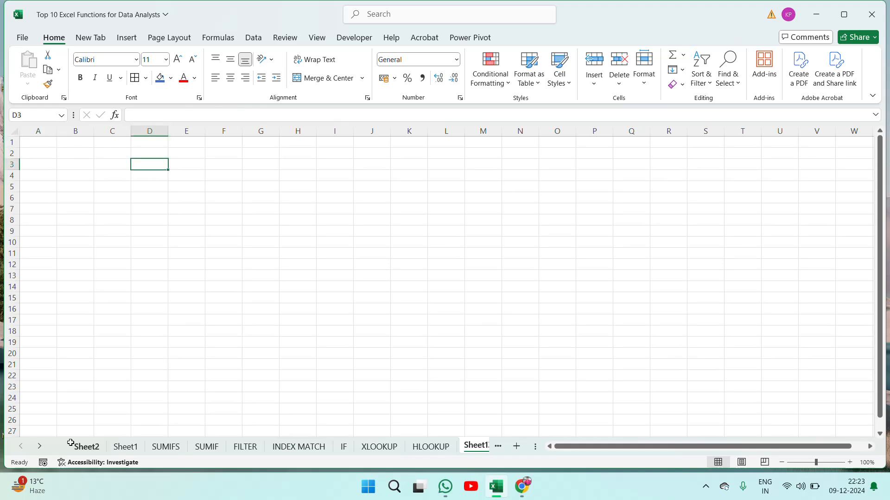
- Try to paste the entire Customer column C from the SUMIFS sheet into the new sheet at D3
{"action": "left_click", "coordinate": [87, 448]}
{"action": "left_click", "coordinate": [105, 208]}
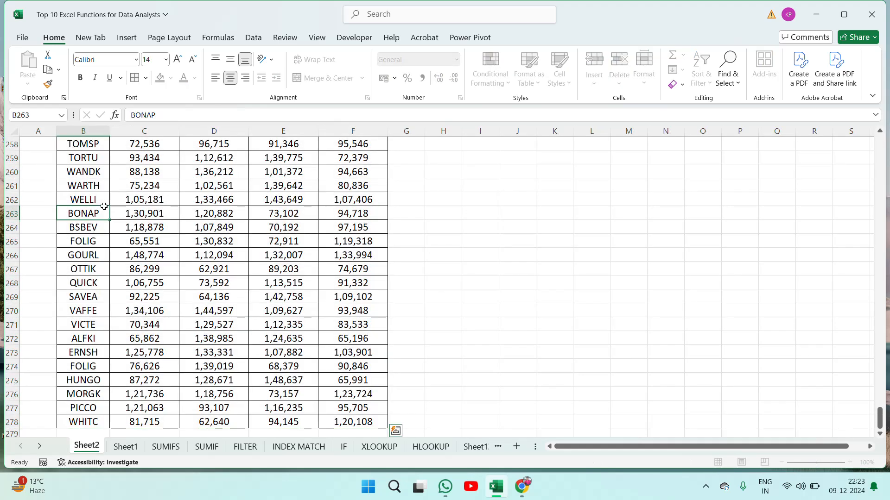
{"action": "key", "text": "ctrl+Up"}
{"action": "left_click", "coordinate": [167, 453]}
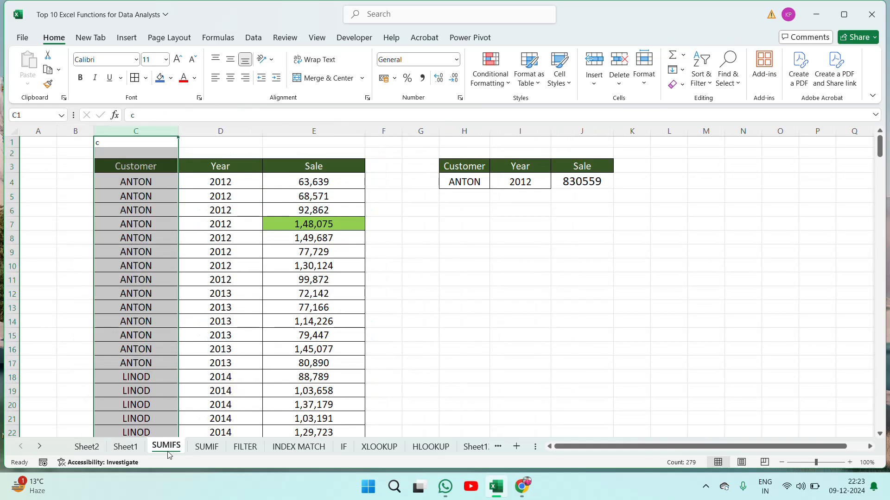
{"action": "key", "text": "ctrl+c"}
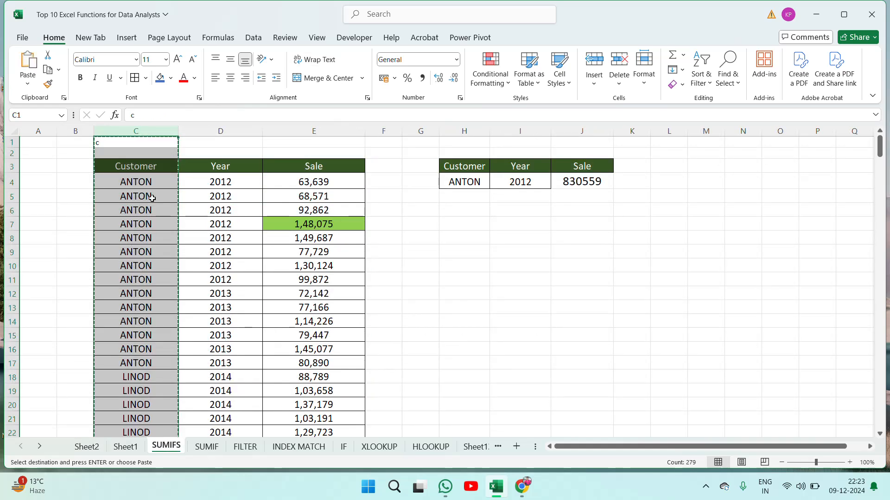
{"action": "left_click", "coordinate": [488, 448]}
{"action": "key", "text": "ctrl+v"}
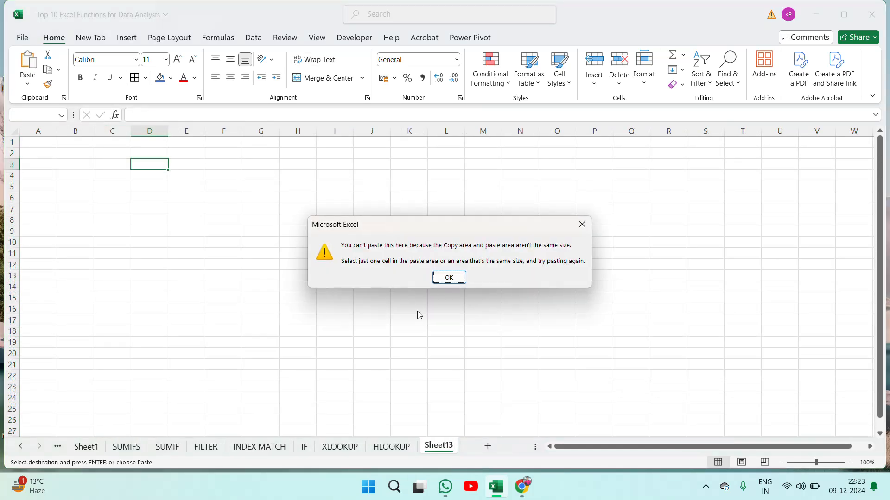
{"action": "left_click", "coordinate": [447, 278]}
{"action": "left_click", "coordinate": [142, 436]}
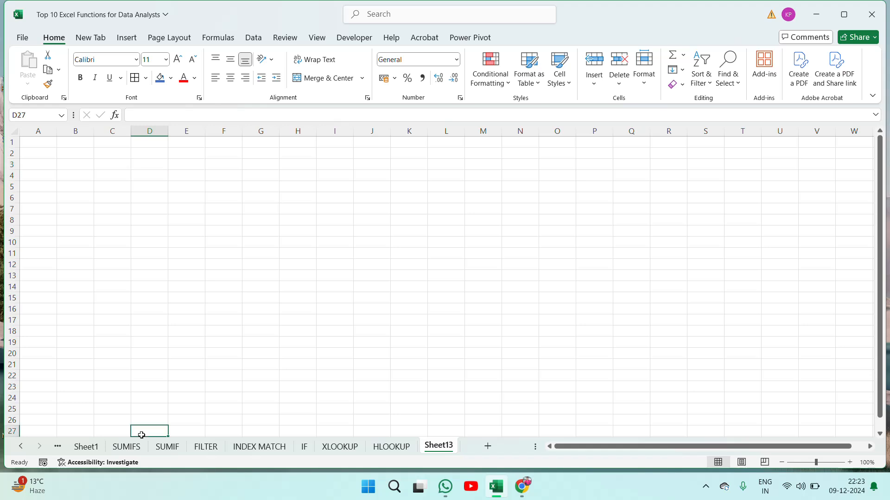
- Copy the Customer list C3:C280 from the SUMIFS sheet to D2 of Sheet13 and widen column D to fit
{"action": "left_click", "coordinate": [131, 452]}
{"action": "left_click", "coordinate": [149, 192]}
{"action": "key", "text": "Up"}
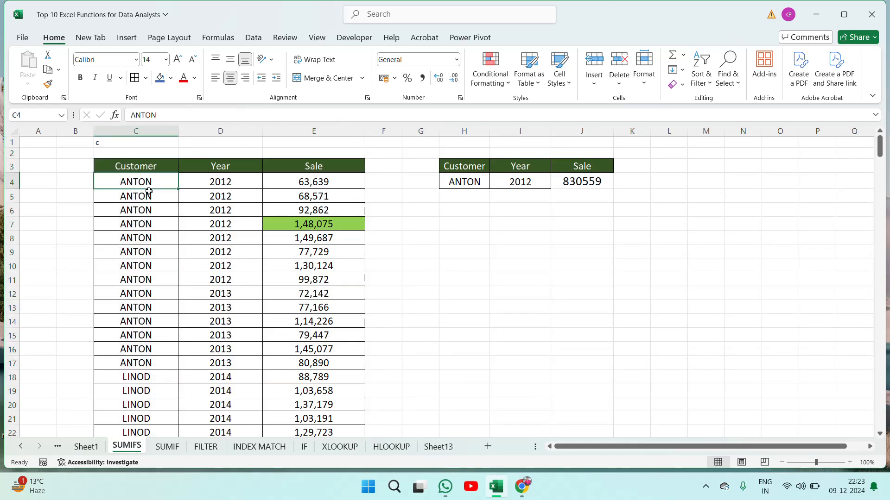
{"action": "key", "text": "Up"}
{"action": "key", "text": "ctrl+shift+Down"}
{"action": "key", "text": "ctrl+c"}
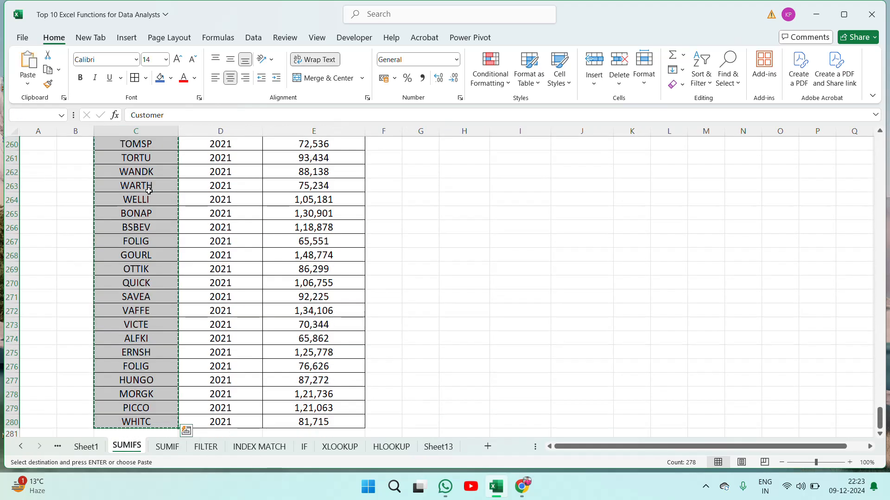
{"action": "left_click", "coordinate": [438, 446]}
{"action": "left_click", "coordinate": [151, 155]}
{"action": "key", "text": "ctrl+v"}
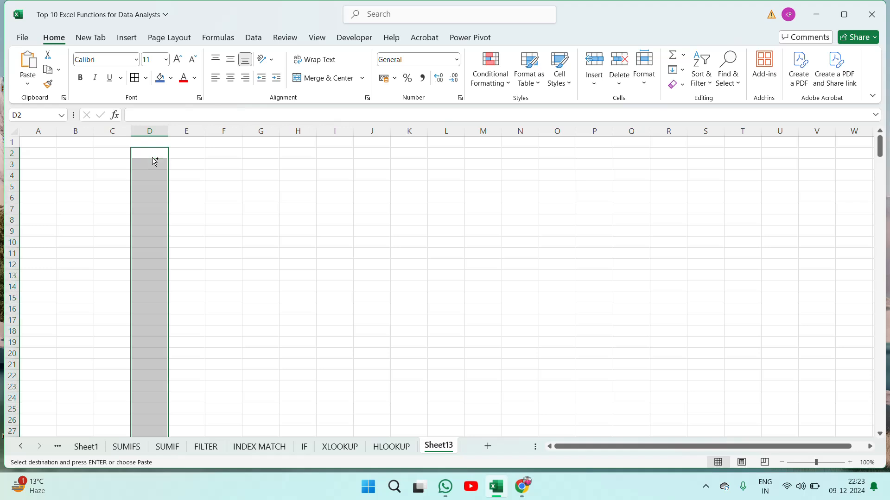
{"action": "left_click_drag", "start_coordinate": [167, 132], "coordinate": [206, 131]}
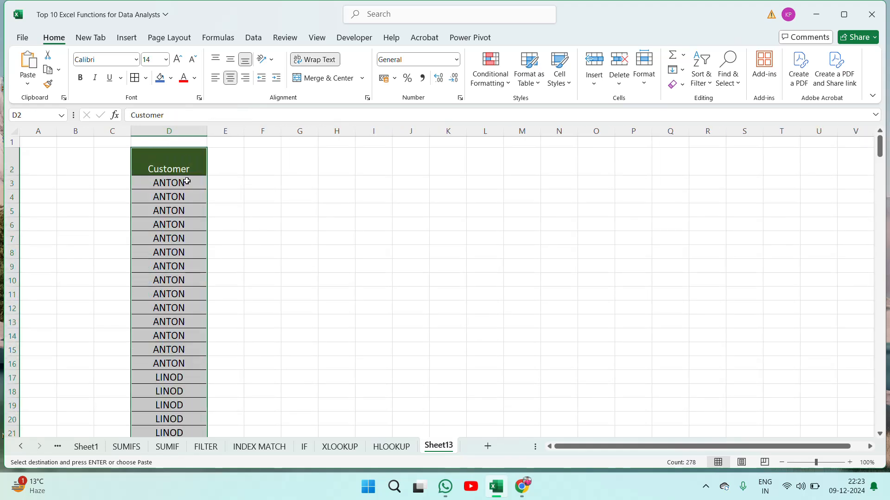
{"action": "left_click", "coordinate": [210, 168]}
{"action": "left_click", "coordinate": [369, 178]}
{"action": "key", "text": "Left"}
{"action": "key", "text": "Left"}
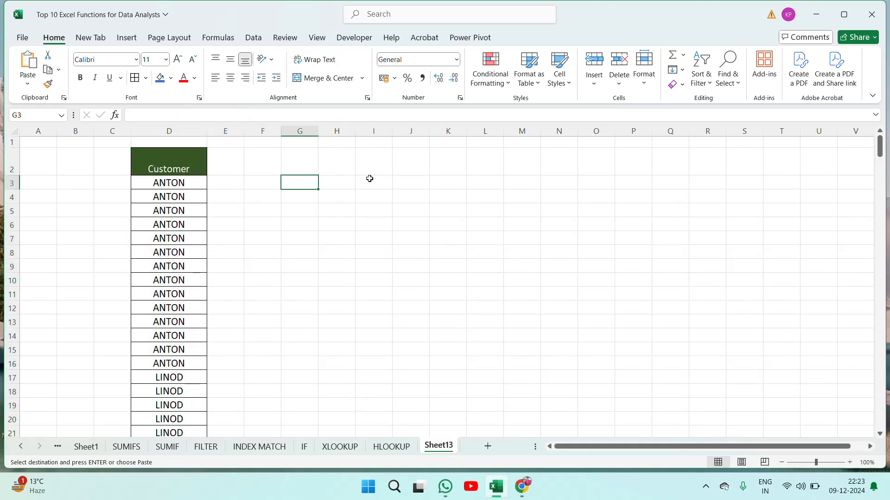
{"action": "key", "text": "Left"}
{"action": "key", "text": "Up"}
{"action": "key", "text": "Down"}
{"action": "key", "text": "Down"}
{"action": "key", "text": "Left"}
{"action": "key", "text": "Left"}
{"action": "key", "text": "Up"}
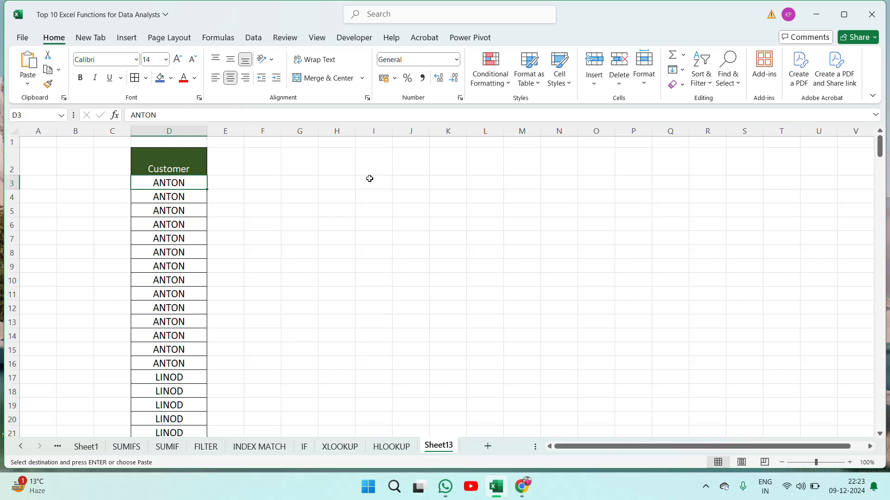
- Start a COUNTIF formula in I3 of Sheet13 with the customer names D3:D279 as the range
{"action": "key", "text": "Right"}
{"action": "key", "text": "Right"}
{"action": "key", "text": "Right"}
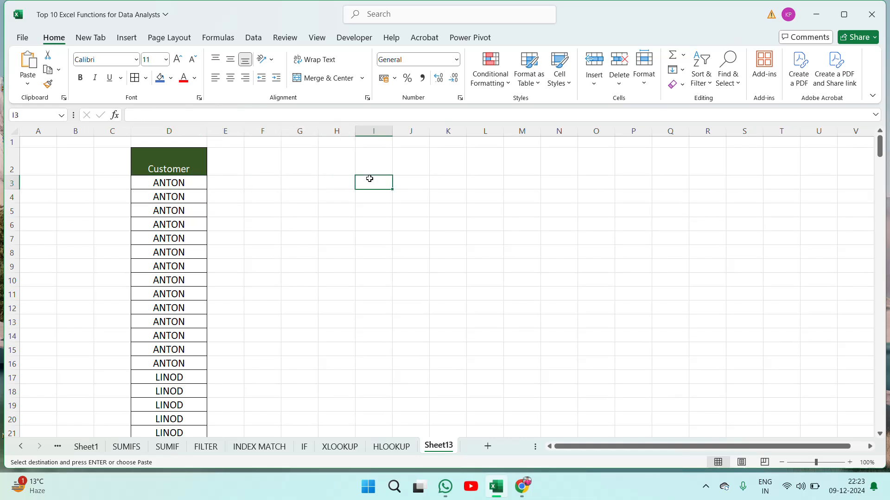
{"action": "type", "text": "=coun"}
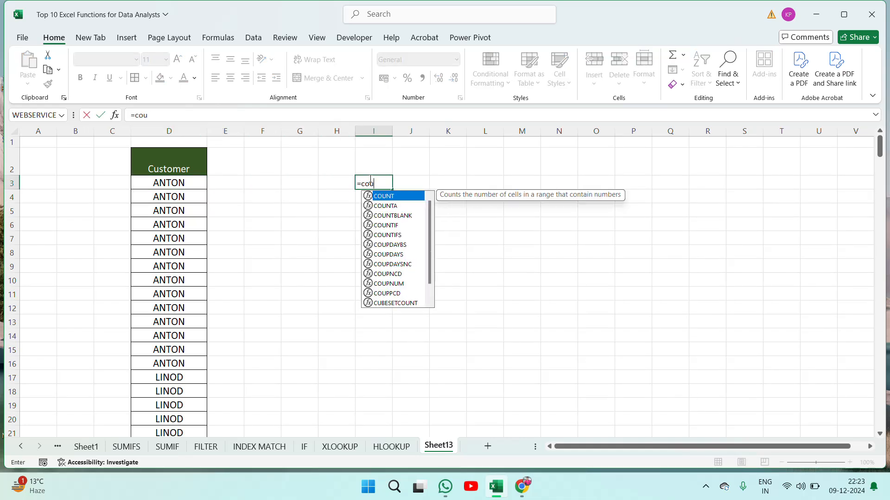
{"action": "key", "text": "Down"}
{"action": "key", "text": "Down"}
{"action": "key", "text": "Down"}
{"action": "key", "text": "Tab"}
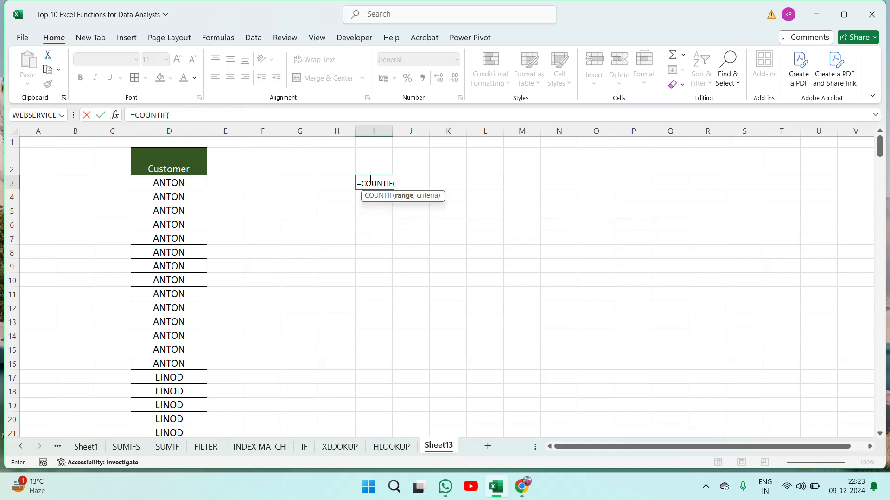
{"action": "left_click", "coordinate": [174, 183]}
{"action": "key", "text": "ctrl+shift+Down"}
{"action": "type", "text": ","}
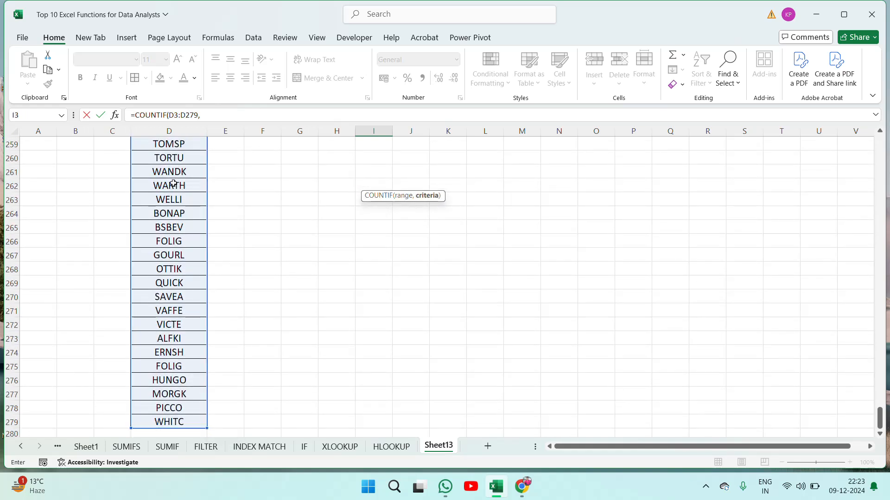
- Use D3 (ANTON) as the COUNTIF criteria and enter the formula in I3
{"action": "key", "text": "ctrl+Up"}
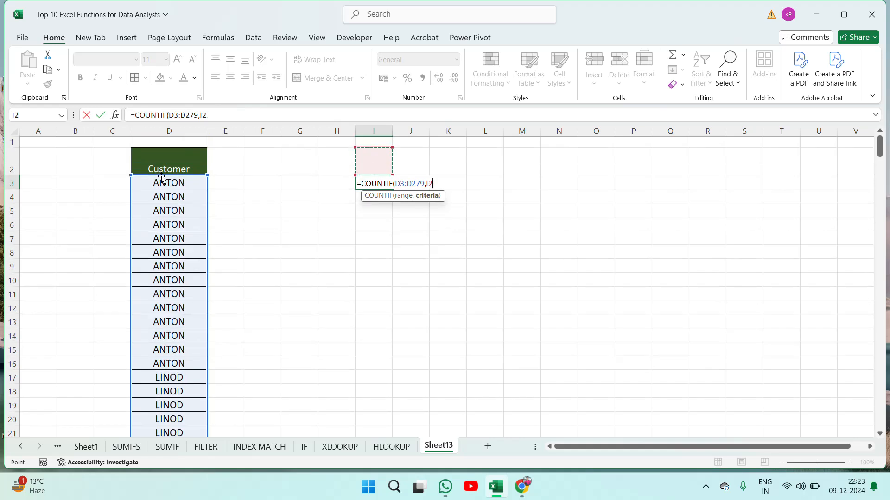
{"action": "key", "text": "Down"}
{"action": "key", "text": "Down"}
{"action": "key", "text": "Left"}
{"action": "key", "text": "Left"}
{"action": "key", "text": "Left"}
{"action": "key", "text": "Left"}
{"action": "key", "text": "Left"}
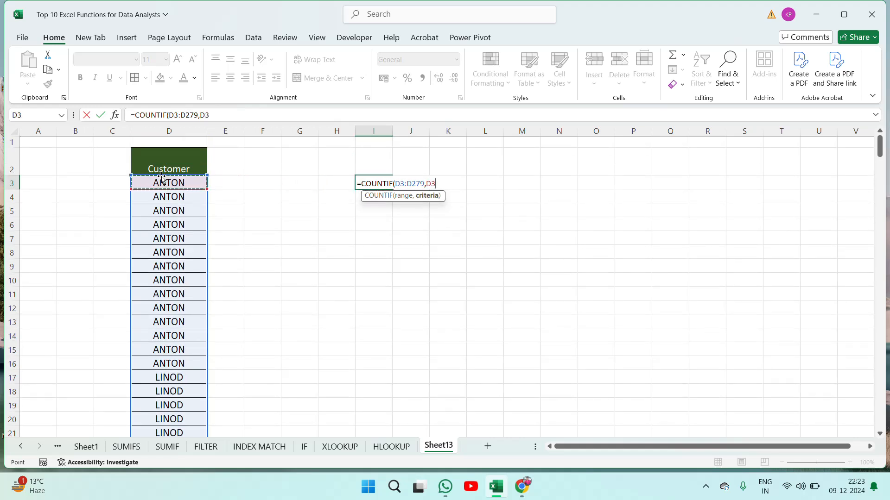
{"action": "key", "text": "ctrl+Return"}
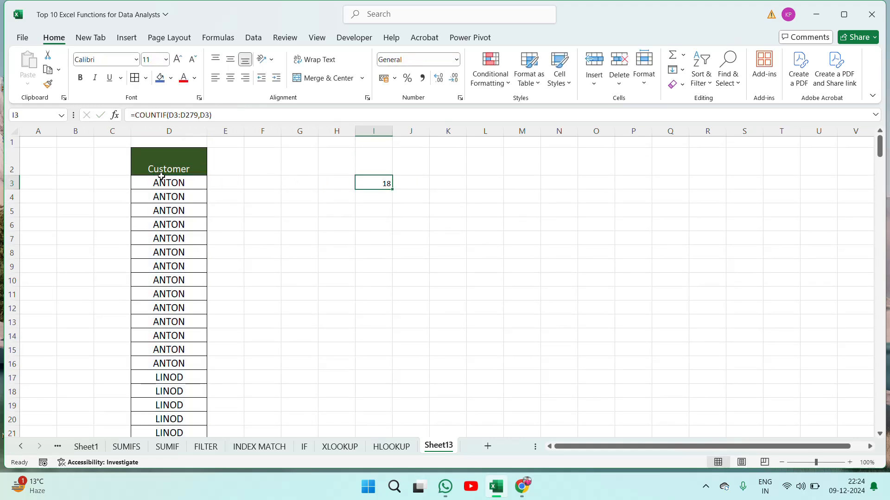
- Select the customer names from D3 downward to check the ANTON entries against the COUNTIF result
{"action": "left_click_drag", "start_coordinate": [161, 177], "coordinate": [162, 177]}
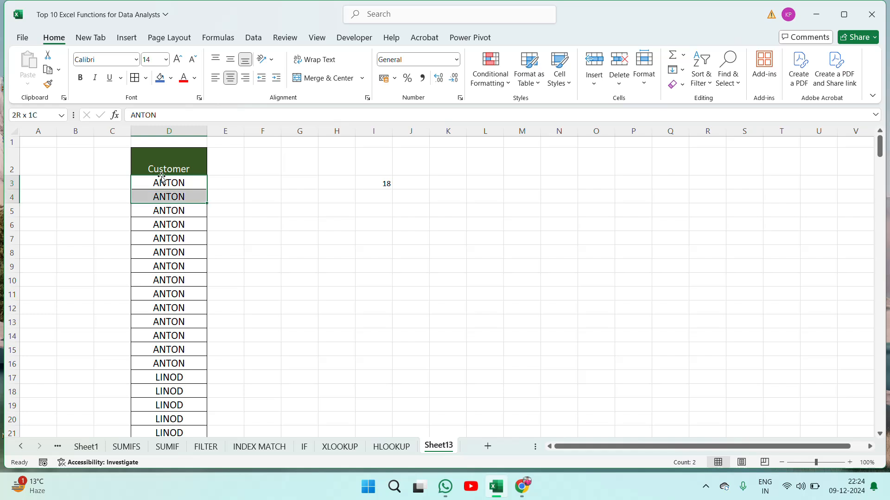
{"action": "key", "text": "shift+Down"}
{"action": "key", "text": "shift+Down"}
{"action": "key", "text": "shift+Down"}
{"action": "key", "text": "shift+Down"}
{"action": "key", "text": "shift+Down"}
{"action": "key", "text": "shift+Down"}
{"action": "key", "text": "shift+Down"}
{"action": "key", "text": "shift+Down"}
{"action": "key", "text": "shift+Down"}
{"action": "key", "text": "shift+Down"}
{"action": "key", "text": "shift+Down"}
{"action": "key", "text": "shift+Down"}
{"action": "key", "text": "shift+Down"}
{"action": "key", "text": "shift+Down"}
{"action": "key", "text": "shift+Down"}
{"action": "key", "text": "shift+Down"}
{"action": "key", "text": "shift+Down"}
{"action": "key", "text": "shift+Down"}
{"action": "key", "text": "shift+Down"}
{"action": "key", "text": "shift+Down"}
{"action": "key", "text": "Up"}
{"action": "key", "text": "Up"}
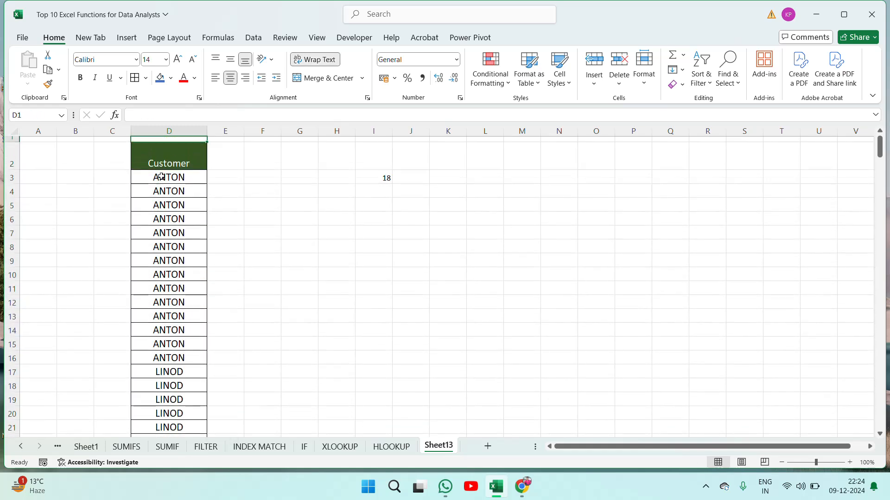
- Set the font size of the COUNTIF result in I3 to 16
{"action": "key", "text": "Down"}
{"action": "key", "text": "Down"}
{"action": "key", "text": "Right"}
{"action": "key", "text": "Right"}
{"action": "key", "text": "Right"}
{"action": "key", "text": "Right"}
{"action": "key", "text": "Right"}
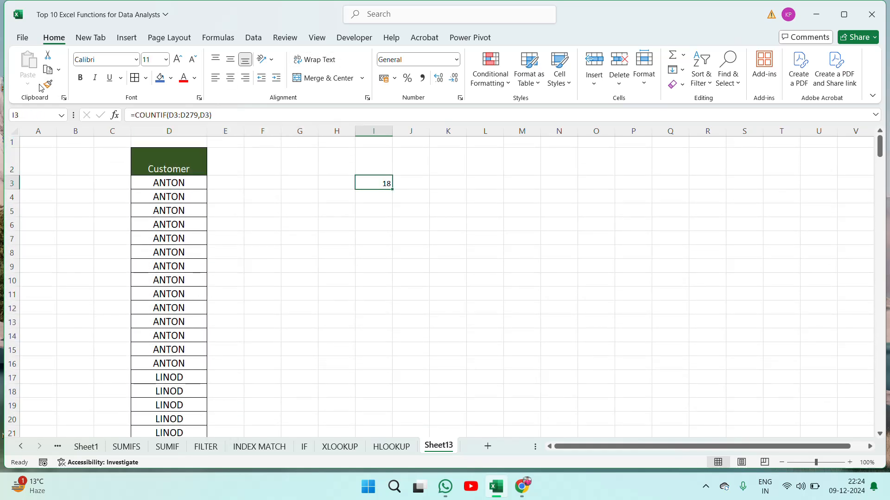
{"action": "left_click", "coordinate": [156, 60]}
{"action": "type", "text": "16"}
{"action": "key", "text": "Return"}
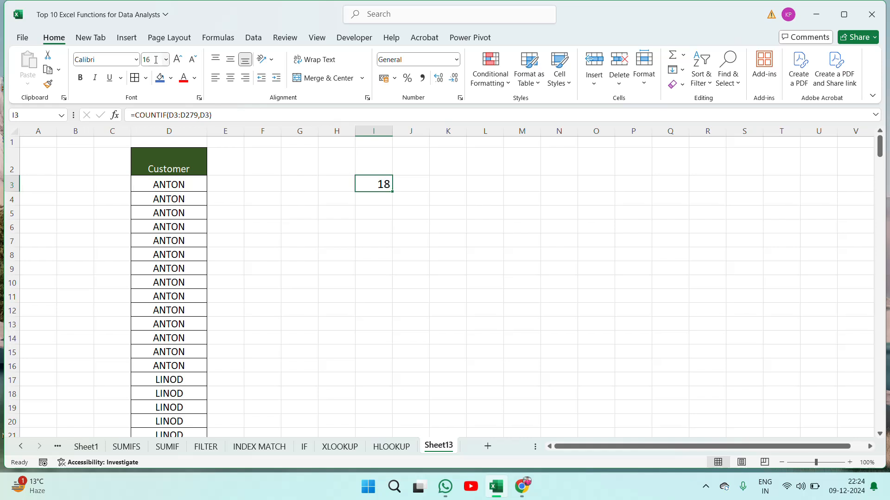
- Select the ANTON entries from D3 to D16 to check their number against the COUNTIF result
{"action": "left_click", "coordinate": [191, 185]}
{"action": "key", "text": "shift+Down"}
{"action": "key", "text": "shift+Down"}
{"action": "key", "text": "shift+Down"}
{"action": "key", "text": "shift+Down"}
{"action": "key", "text": "shift+Down"}
{"action": "key", "text": "shift+Down"}
{"action": "key", "text": "shift+Down"}
{"action": "key", "text": "shift+Down"}
{"action": "key", "text": "shift+Down"}
{"action": "key", "text": "shift+Down"}
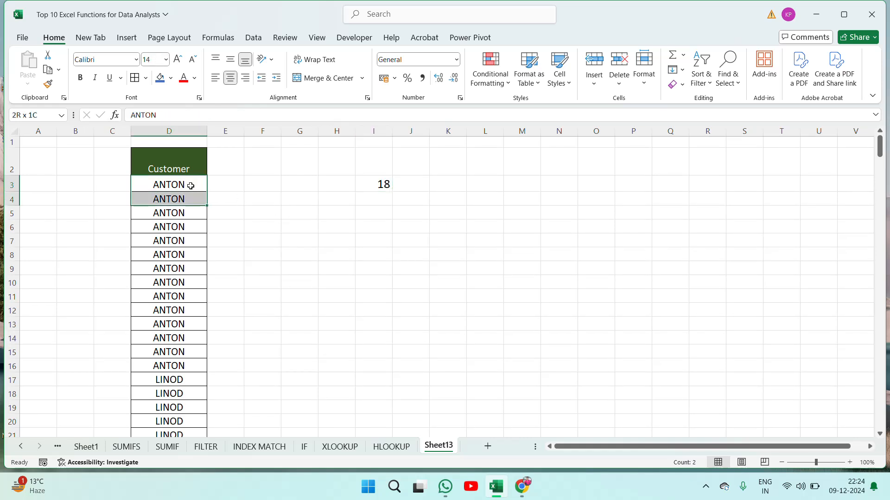
{"action": "key", "text": "shift+Down"}
{"action": "key", "text": "shift+Down"}
{"action": "key", "text": "shift+Down"}
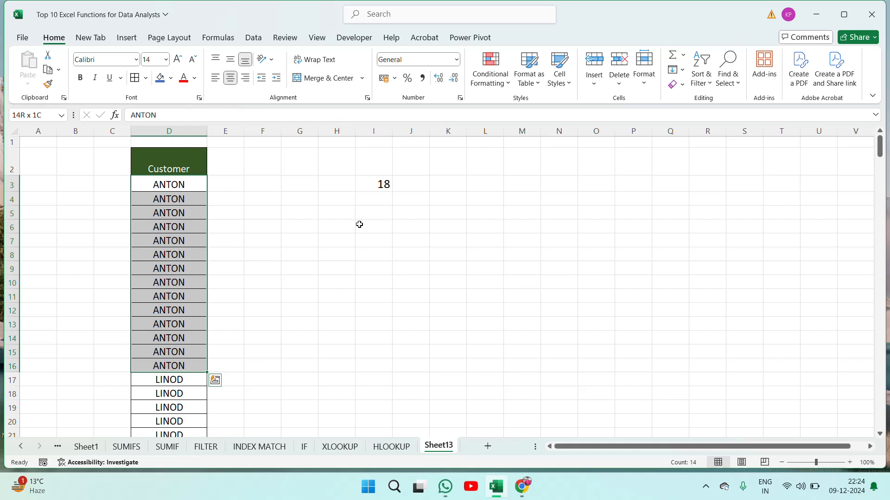
- Turn on filtering for the Customer header row in row 2
{"action": "left_click", "coordinate": [388, 185]}
{"action": "key", "text": "Left"}
{"action": "key", "text": "Left"}
{"action": "key", "text": "Left"}
{"action": "key", "text": "Left"}
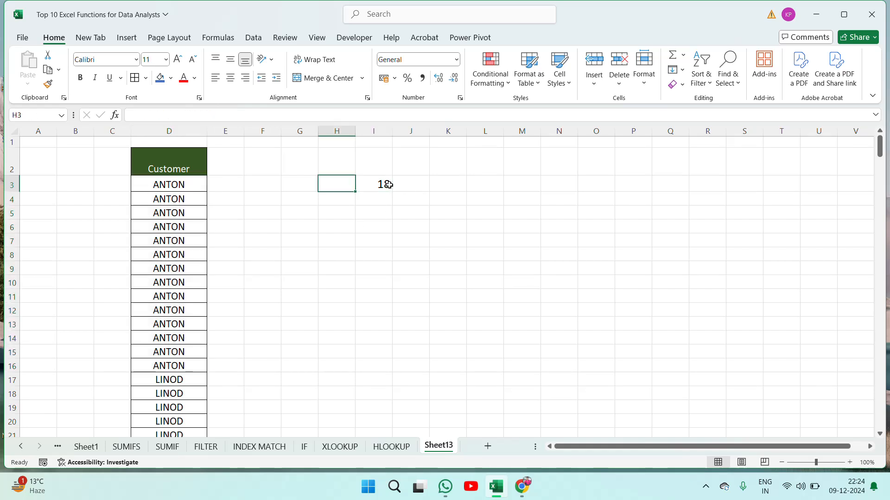
{"action": "key", "text": "ctrl+Down"}
{"action": "key", "text": "Left"}
{"action": "key", "text": "Left"}
{"action": "key", "text": "ctrl+Up"}
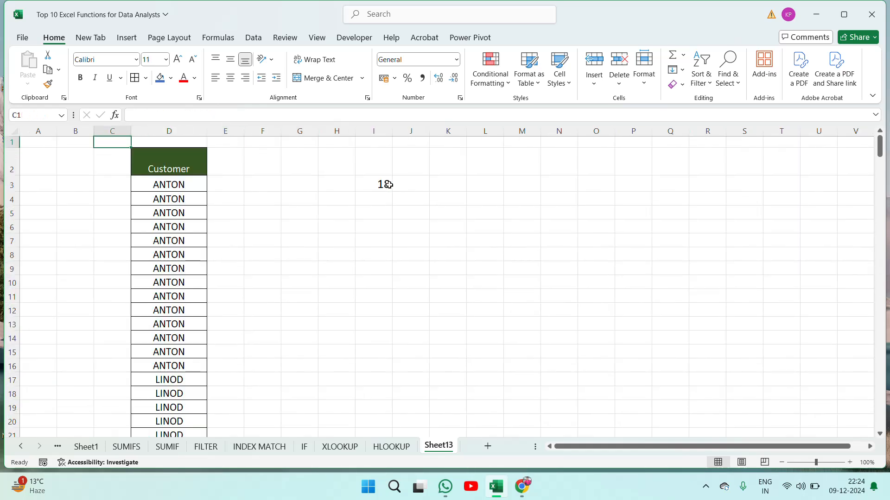
{"action": "key", "text": "Down"}
{"action": "key", "text": "Down"}
{"action": "key", "text": "Right"}
{"action": "key", "text": "Up"}
{"action": "key", "text": "shift+space"}
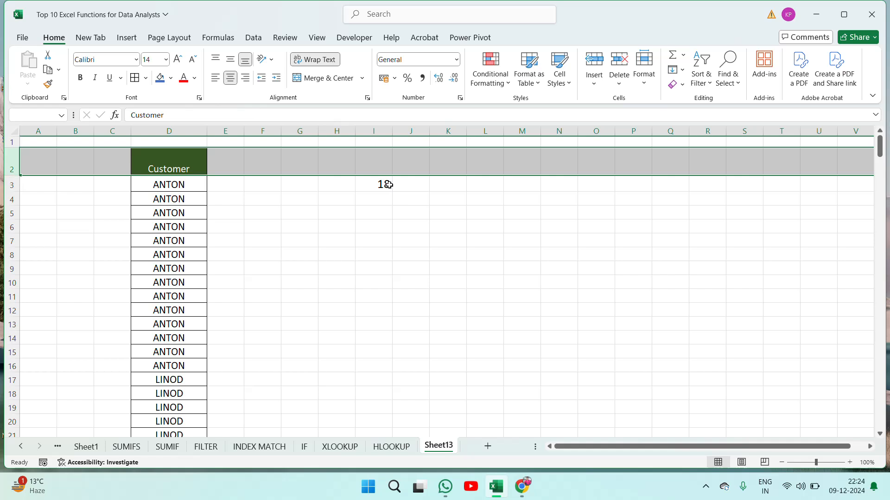
{"action": "left_click", "coordinate": [254, 38]}
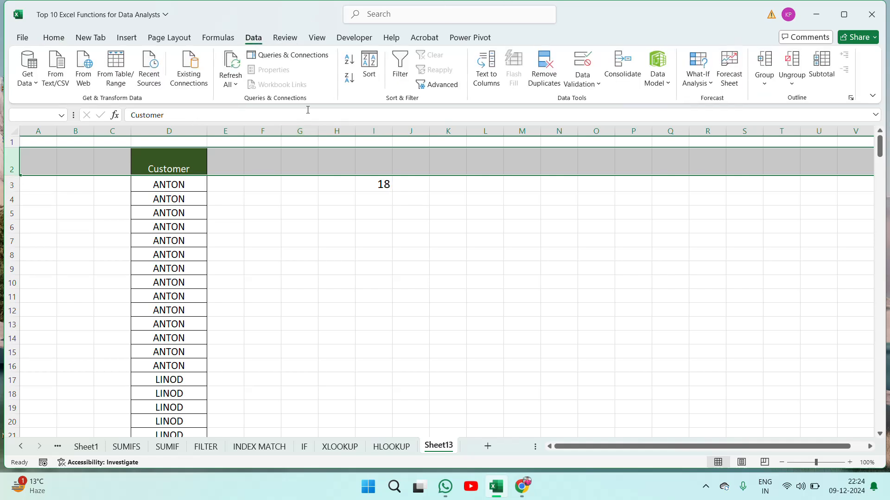
{"action": "left_click", "coordinate": [376, 75]}
{"action": "key", "text": "Escape"}
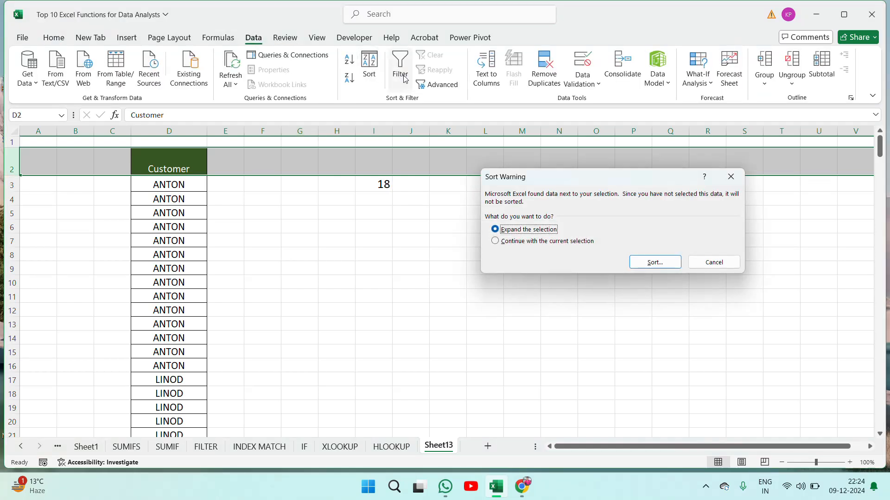
{"action": "left_click", "coordinate": [403, 79]}
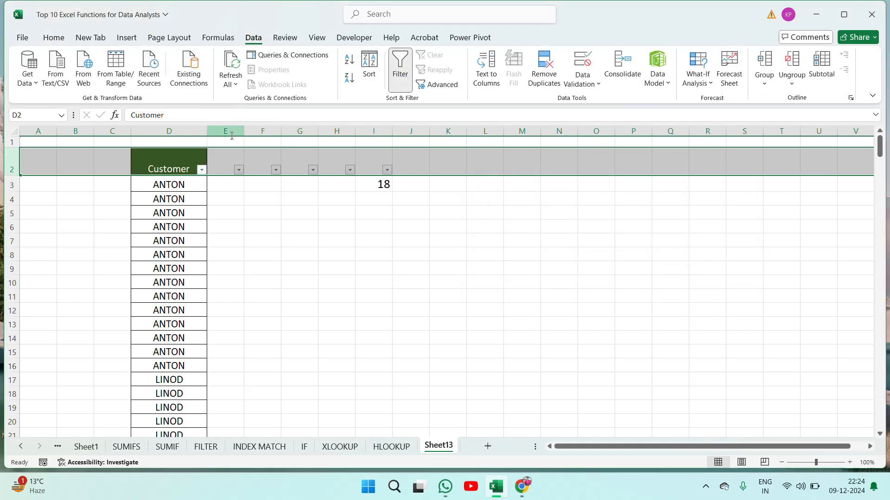
- Filter the Customer column to show only the ANTON entries
{"action": "left_click", "coordinate": [201, 170]}
{"action": "left_click", "coordinate": [84, 323]}
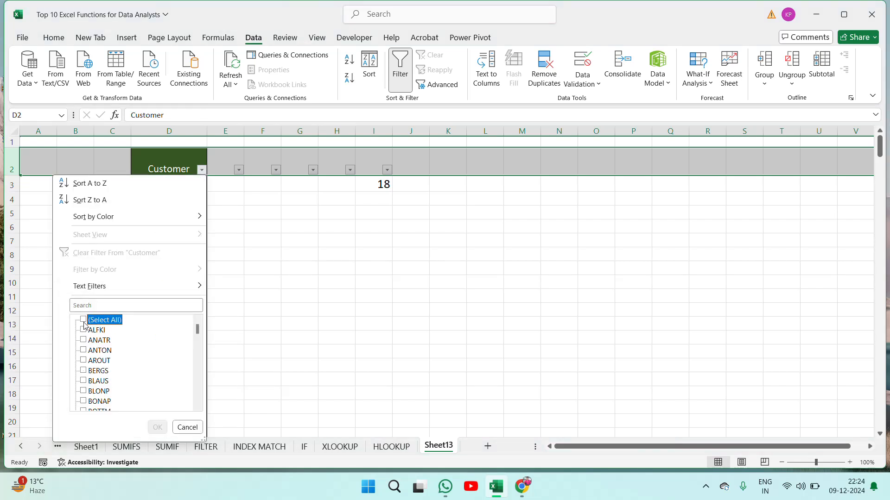
{"action": "left_click", "coordinate": [121, 308]}
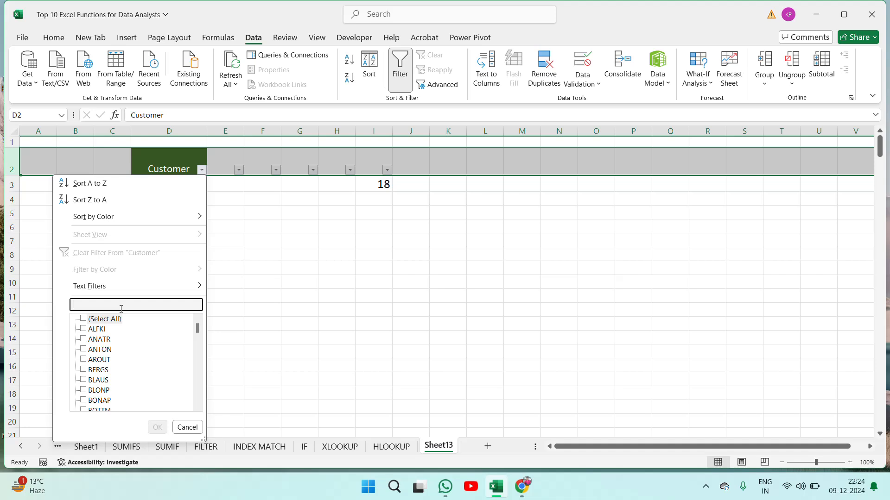
{"action": "type", "text": "ant"}
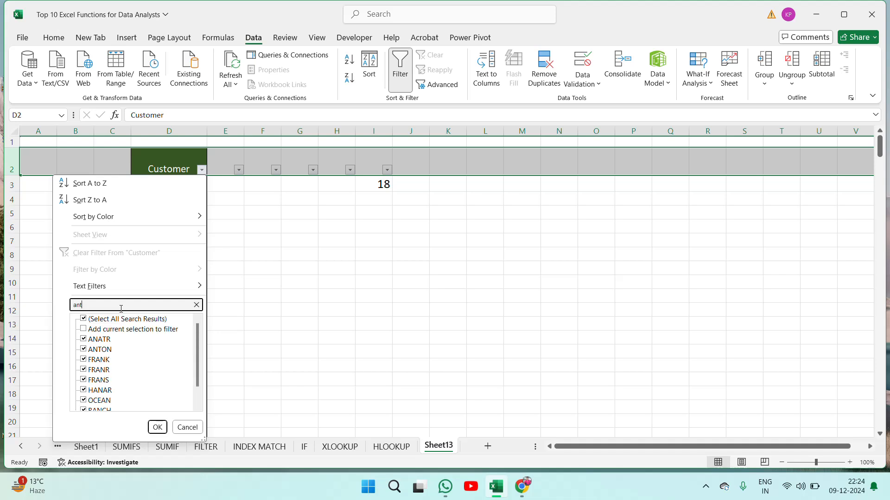
{"action": "left_click", "coordinate": [158, 427]}
- Select the filtered ANTON names to check their count against I3, and remove the filter
{"action": "left_click", "coordinate": [176, 182]}
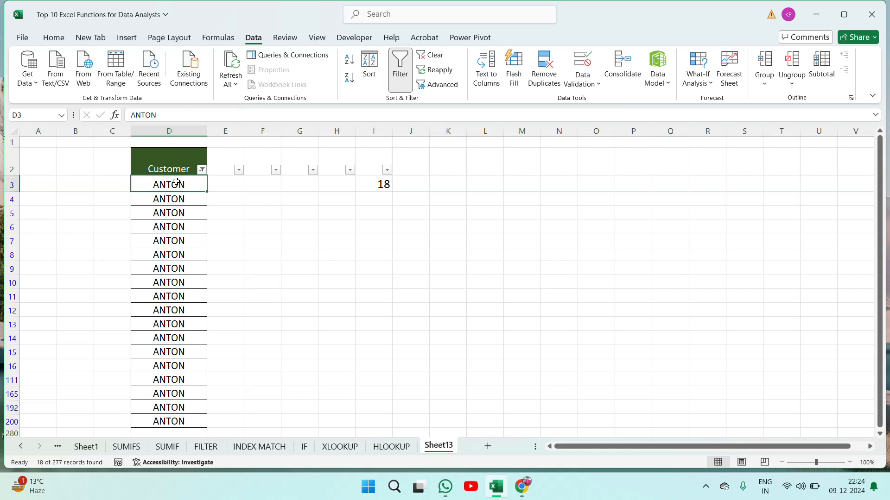
{"action": "key", "text": "ctrl+shift+Down"}
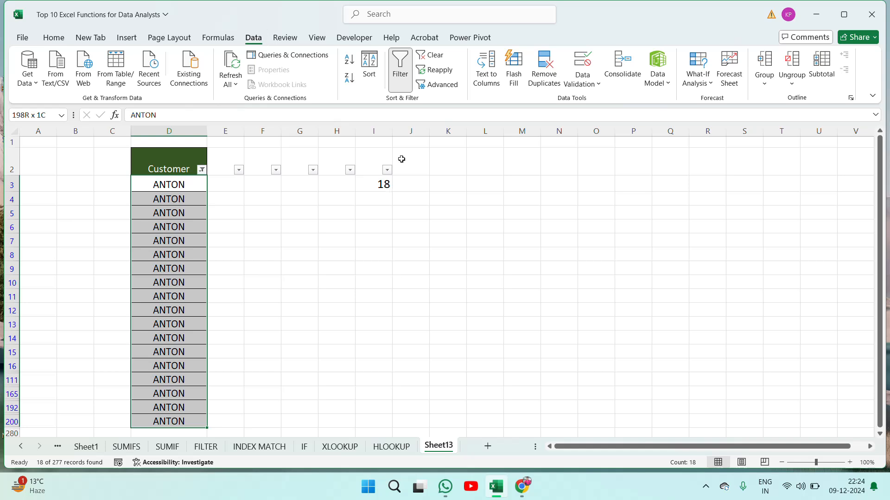
{"action": "left_click", "coordinate": [404, 78]}
- Copy the COUNTIF formula from I3 down column I to row 279, the last customer row
{"action": "left_click", "coordinate": [385, 184]}
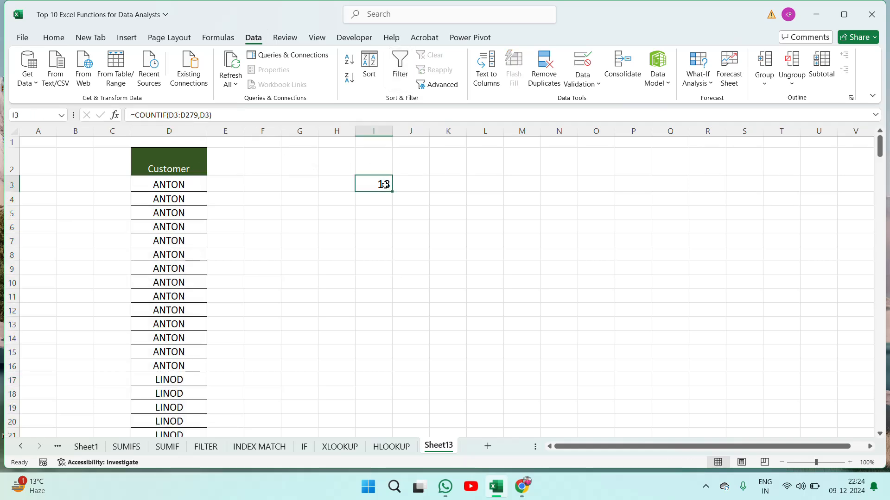
{"action": "key", "text": "ctrl+c"}
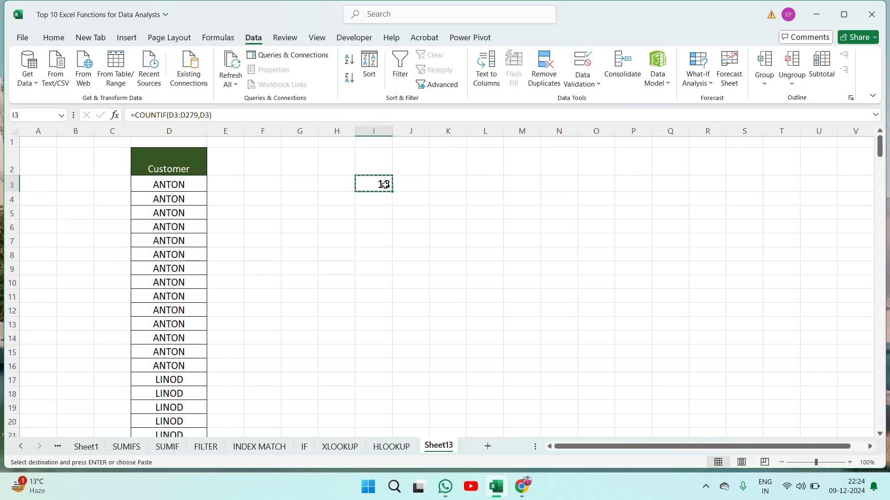
{"action": "key", "text": "Left"}
{"action": "key", "text": "Left"}
{"action": "key", "text": "Left"}
{"action": "key", "text": "Left"}
{"action": "key", "text": "Left"}
{"action": "key", "text": "ctrl+Down"}
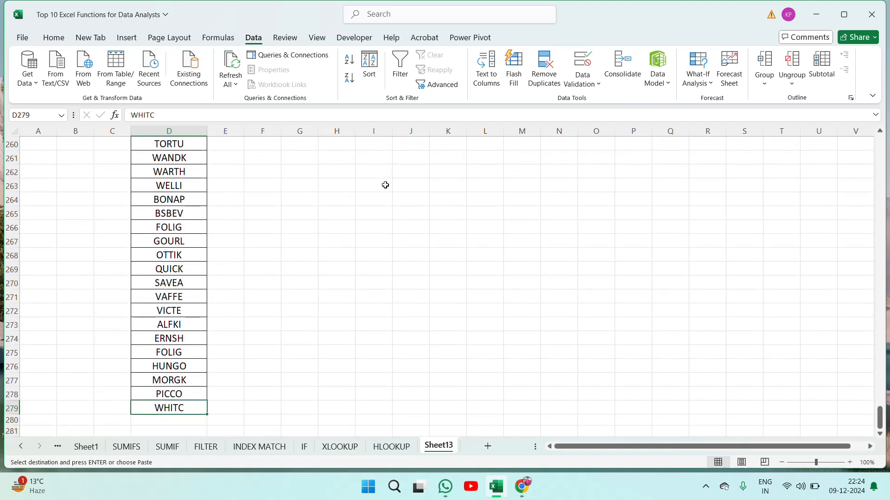
{"action": "key", "text": "Right"}
{"action": "key", "text": "Right"}
{"action": "key", "text": "Right"}
{"action": "key", "text": "Right"}
{"action": "key", "text": "Right"}
{"action": "key", "text": "ctrl+shift+Up"}
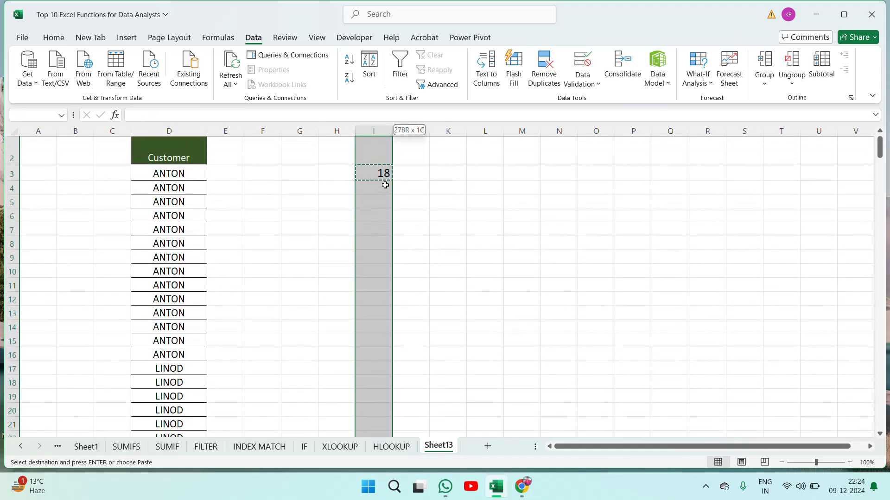
{"action": "key", "text": "Return"}
- Check the copied COUNTIF formulas and results in column I, from the ANTON rows to the first LINOD row
{"action": "left_click", "coordinate": [385, 185]}
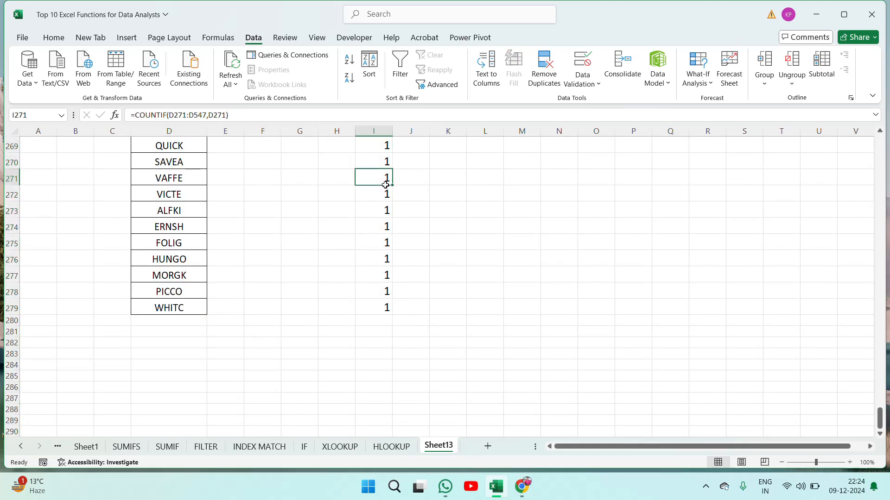
{"action": "key", "text": "ctrl+Up"}
{"action": "key", "text": "Left"}
{"action": "key", "text": "Left"}
{"action": "key", "text": "Left"}
{"action": "key", "text": "Left"}
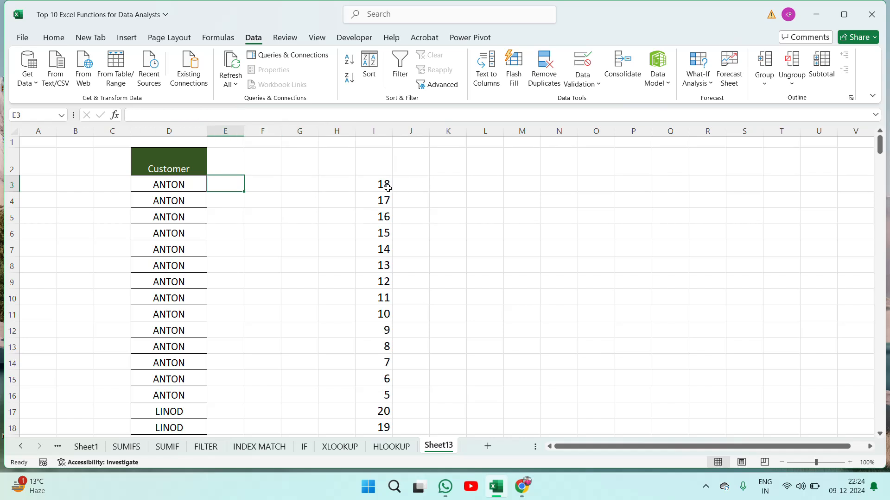
{"action": "left_click", "coordinate": [385, 187]}
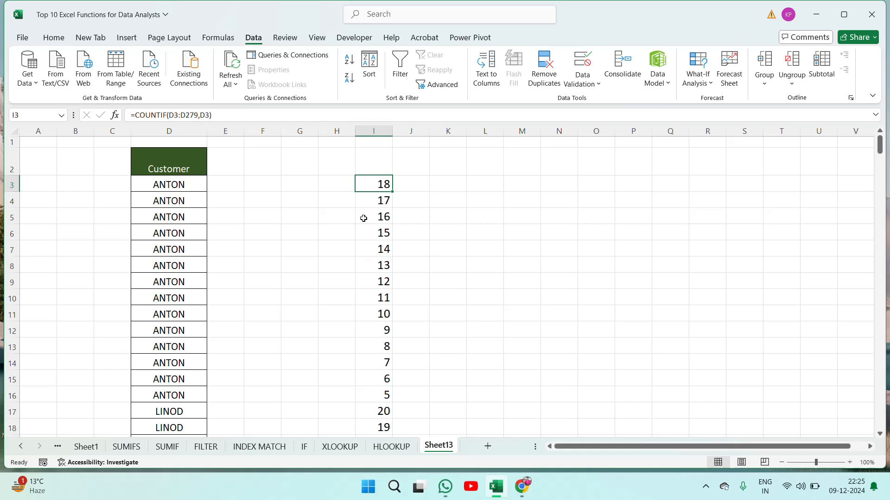
{"action": "left_click", "coordinate": [380, 335]}
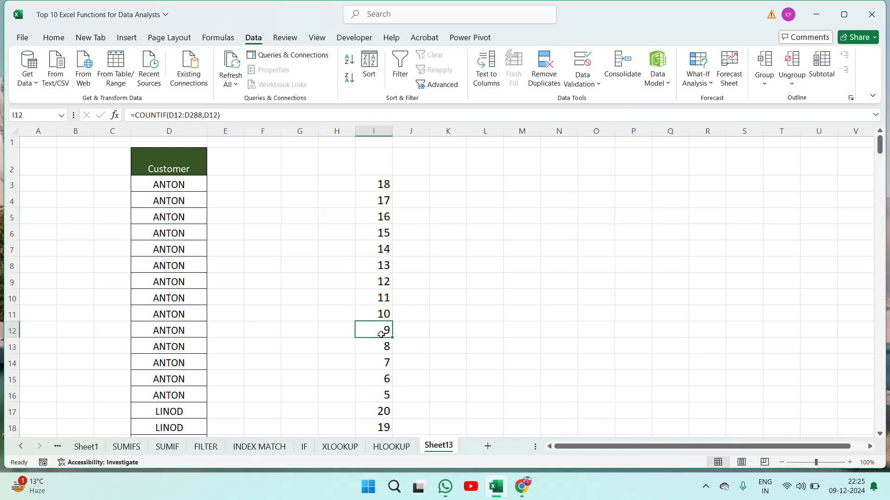
{"action": "key", "text": "Down"}
{"action": "key", "text": "Down"}
{"action": "key", "text": "Down"}
{"action": "key", "text": "Down"}
{"action": "key", "text": "Down"}
{"action": "key", "text": "Down"}
{"action": "key", "text": "Up"}
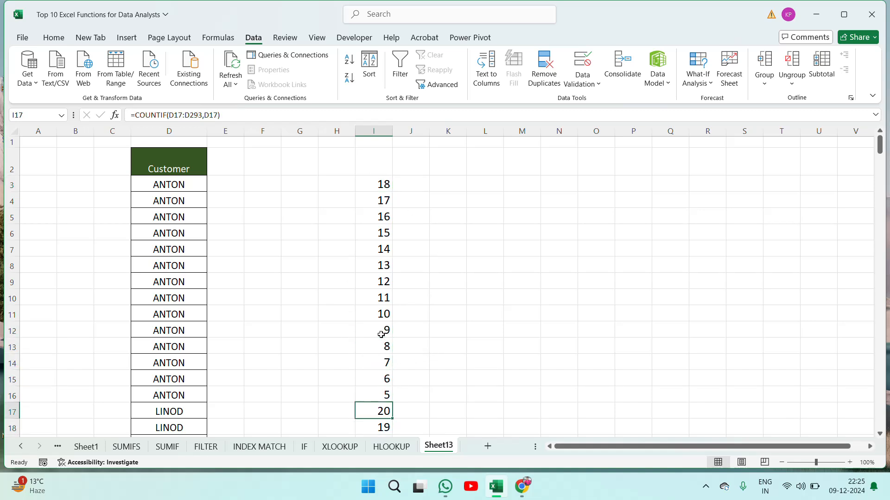
- Highlight the first LINOD count in I17 and the first ANTON count in I3 with a blue fill
{"action": "left_click", "coordinate": [184, 401]}
{"action": "left_click", "coordinate": [388, 414]}
{"action": "left_click", "coordinate": [54, 38]}
{"action": "left_click", "coordinate": [160, 78]}
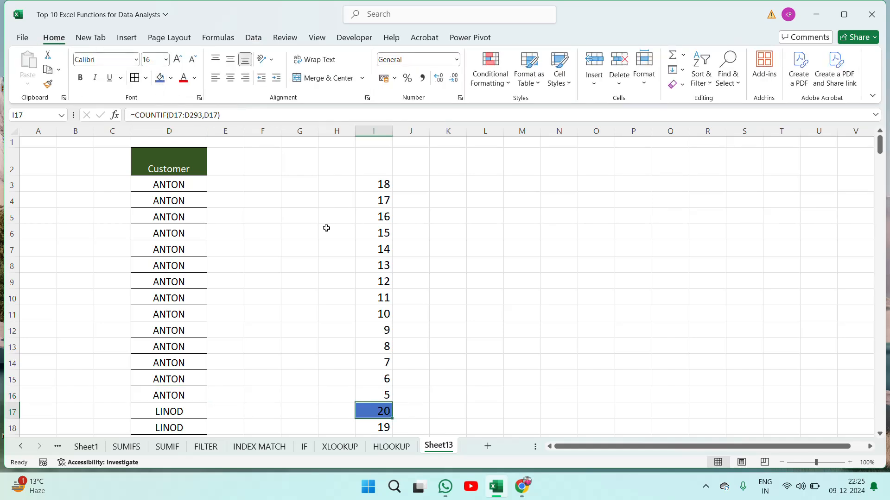
{"action": "left_click", "coordinate": [383, 184]}
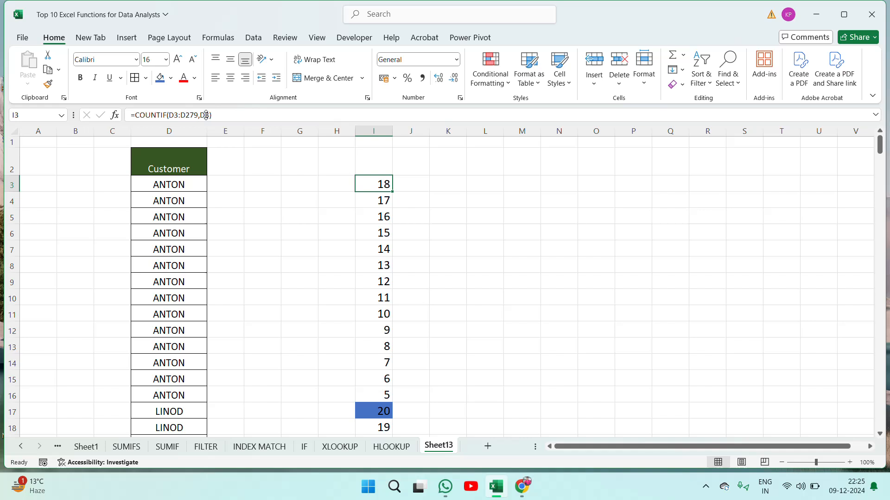
{"action": "left_click", "coordinate": [160, 78]}
- Highlight the first ANATR count in I32 with the same blue fill
{"action": "left_click", "coordinate": [378, 330]}
{"action": "key", "text": "Down"}
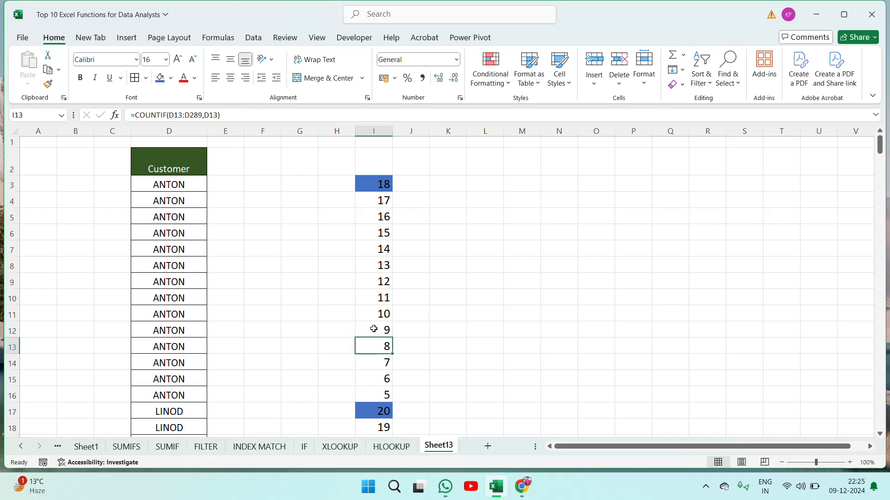
{"action": "key", "text": "Down"}
{"action": "key", "text": "Down"}
{"action": "key", "text": "Down"}
{"action": "key", "text": "Down"}
{"action": "key", "text": "Down"}
{"action": "key", "text": "Down"}
{"action": "key", "text": "Down"}
{"action": "key", "text": "Down"}
{"action": "key", "text": "Down"}
{"action": "key", "text": "Down"}
{"action": "key", "text": "Down"}
{"action": "key", "text": "Down"}
{"action": "key", "text": "Down"}
{"action": "key", "text": "Down"}
{"action": "key", "text": "Down"}
{"action": "key", "text": "Down"}
{"action": "key", "text": "Down"}
{"action": "key", "text": "Down"}
{"action": "key", "text": "Down"}
{"action": "key", "text": "Down"}
{"action": "key", "text": "Up"}
{"action": "left_click", "coordinate": [374, 329]}
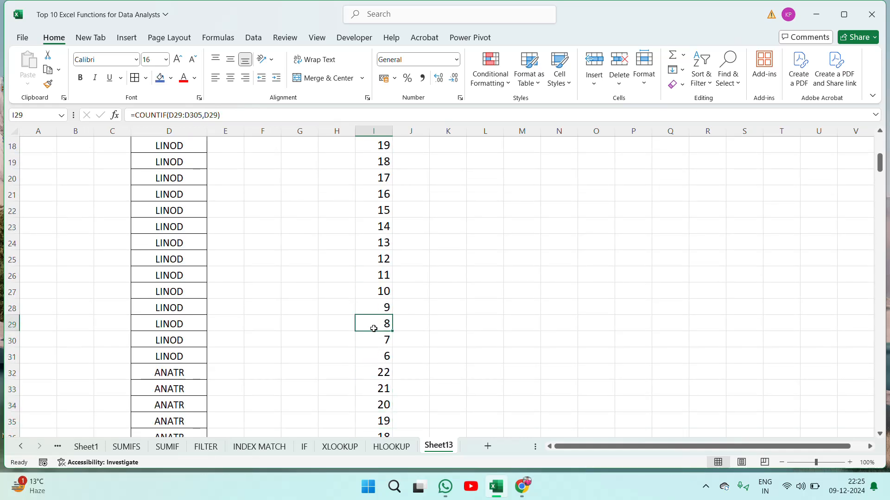
{"action": "key", "text": "Down"}
{"action": "key", "text": "Down"}
{"action": "key", "text": "Down"}
{"action": "key", "text": "Down"}
{"action": "key", "text": "Up"}
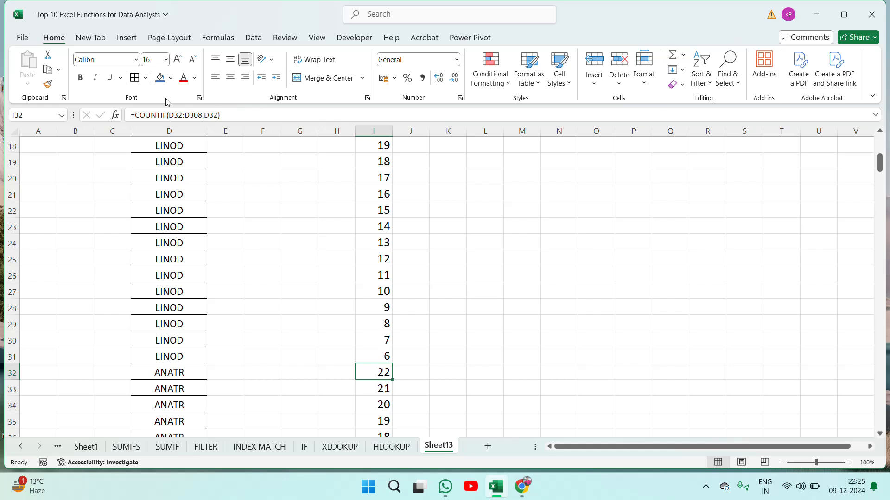
{"action": "left_click", "coordinate": [160, 78]}
- Review the COUNTIF results in column I from row 25 back up to I3
{"action": "left_click", "coordinate": [405, 259]}
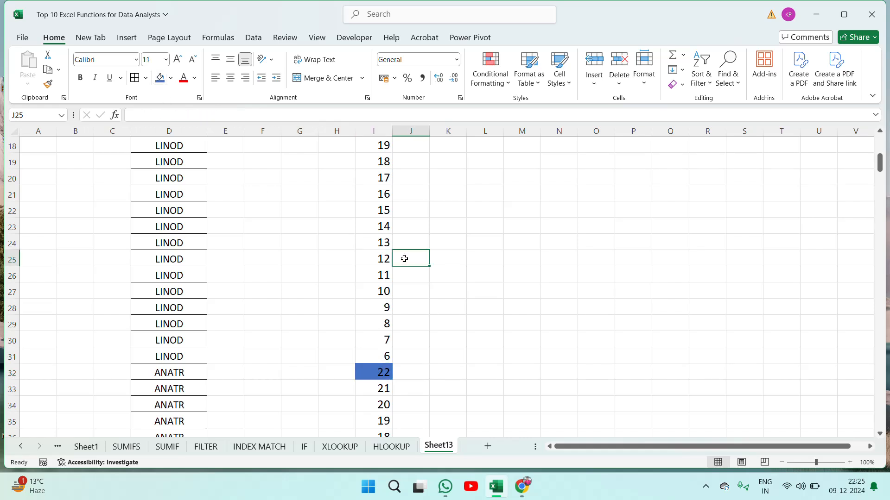
{"action": "key", "text": "Left"}
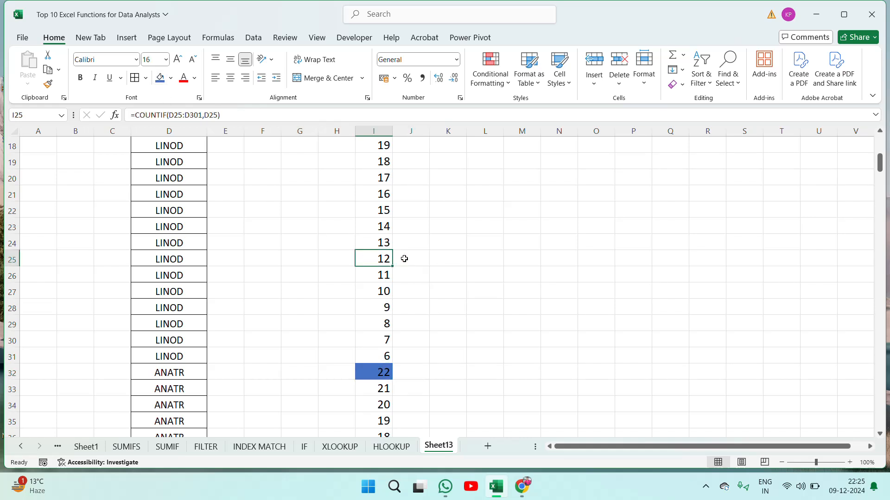
{"action": "key", "text": "Up"}
{"action": "key", "text": "Up"}
{"action": "key", "text": "Up"}
{"action": "key", "text": "Up"}
{"action": "key", "text": "Up"}
{"action": "key", "text": "Up"}
{"action": "key", "text": "Up"}
{"action": "key", "text": "Up"}
{"action": "key", "text": "Up"}
{"action": "key", "text": "Up"}
{"action": "key", "text": "Up"}
{"action": "key", "text": "Up"}
{"action": "key", "text": "Up"}
{"action": "key", "text": "Up"}
{"action": "key", "text": "Up"}
{"action": "key", "text": "Up"}
{"action": "key", "text": "Up"}
{"action": "key", "text": "Up"}
{"action": "key", "text": "Up"}
{"action": "key", "text": "Up"}
{"action": "key", "text": "Down"}
{"action": "key", "text": "Down"}
{"action": "key", "text": "Up"}
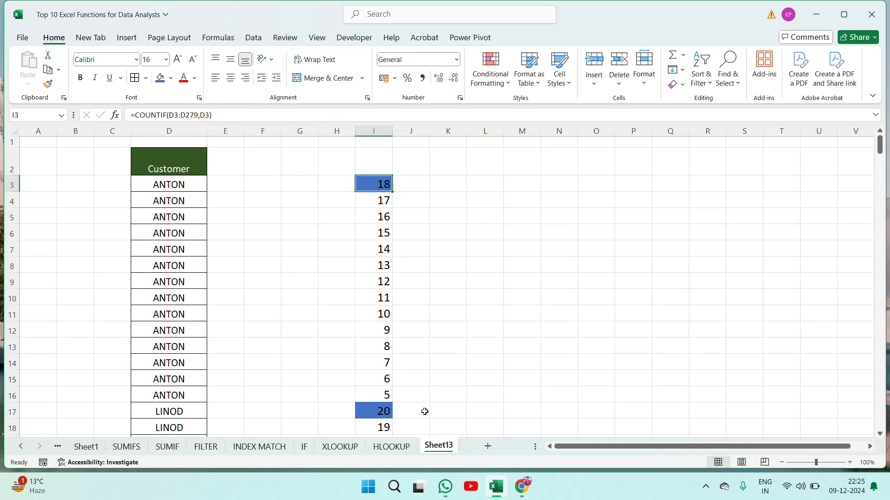
- Rename Sheet13 as COUNTIF
{"action": "right_click", "coordinate": [441, 447]}
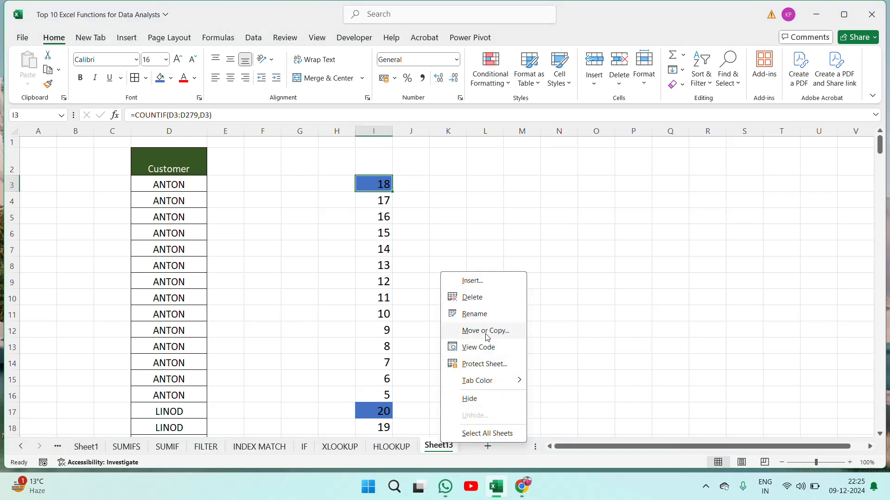
{"action": "left_click", "coordinate": [479, 315]}
{"action": "type", "text": "COUNTIF"}
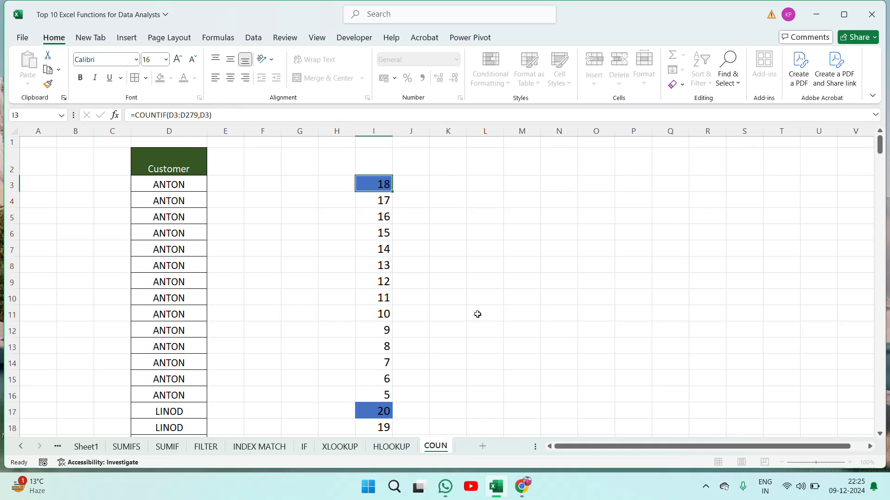
{"action": "left_click", "coordinate": [425, 290]}
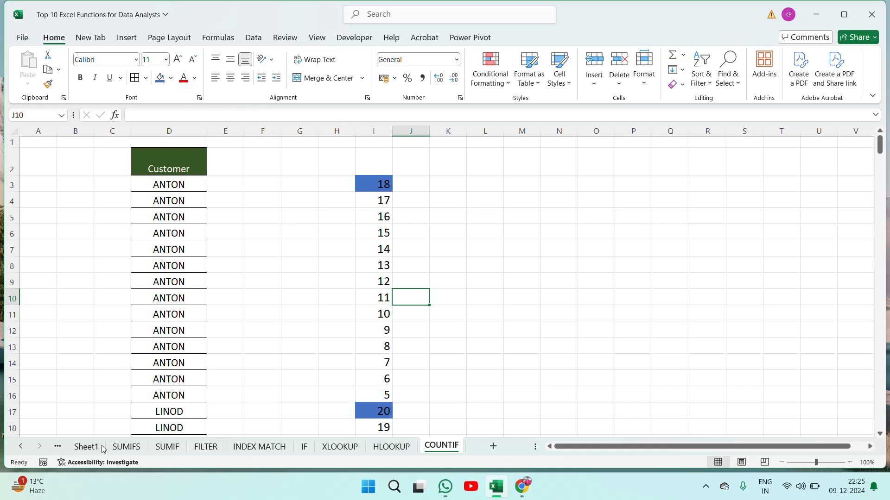
- Mark COUNTIF as covered in the function list on Sheet1 by giving E11 a light orange fill
{"action": "left_click", "coordinate": [86, 447]}
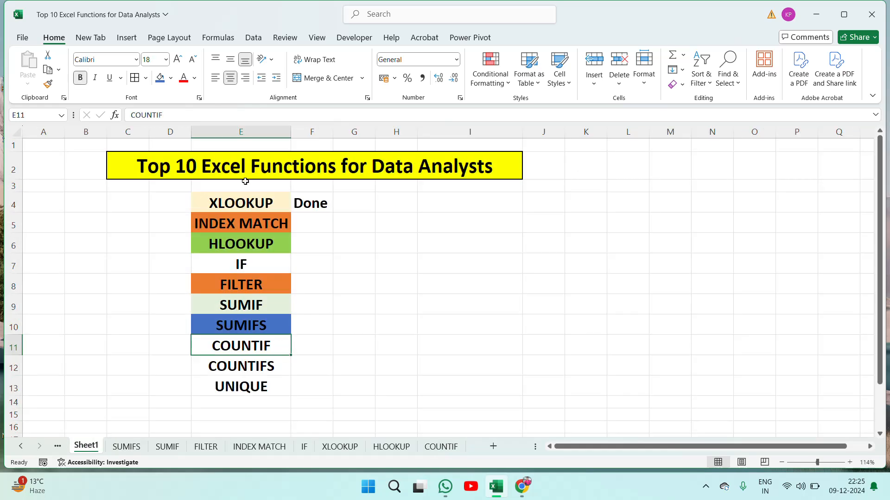
{"action": "left_click", "coordinate": [170, 78]}
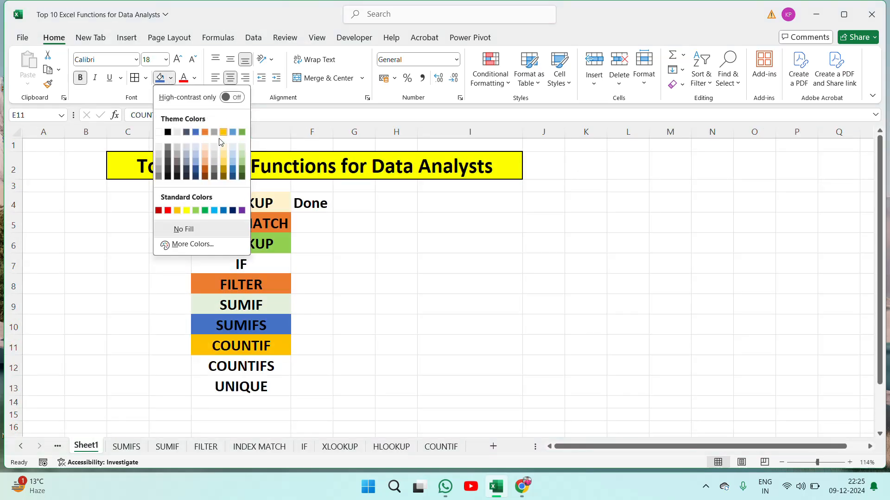
{"action": "left_click", "coordinate": [204, 147]}
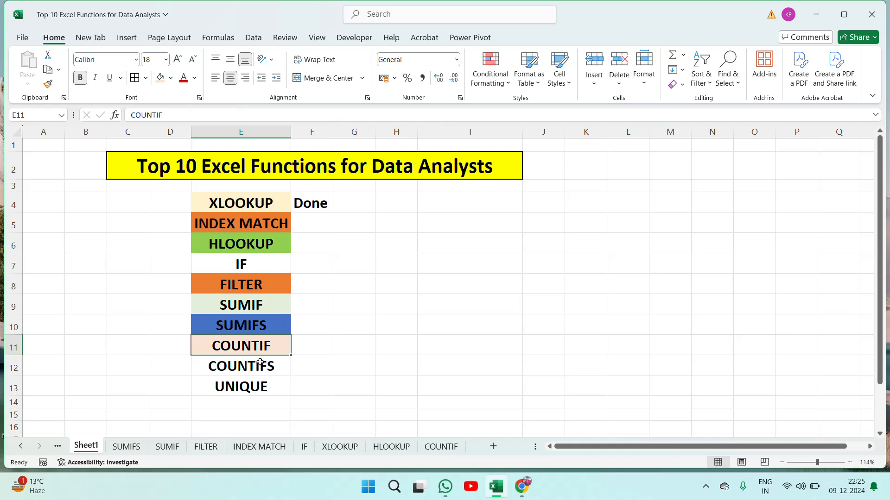
- Copy the Customer and Year columns, C3:D280, from the SUMIFS sheet, leaving out the Sale column
{"action": "left_click", "coordinate": [444, 449]}
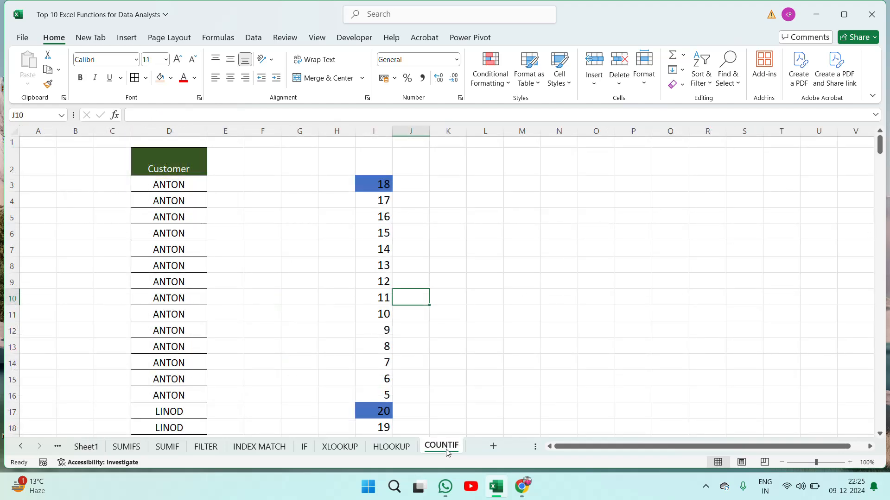
{"action": "left_click", "coordinate": [127, 447]}
{"action": "key", "text": "ctrl+Up"}
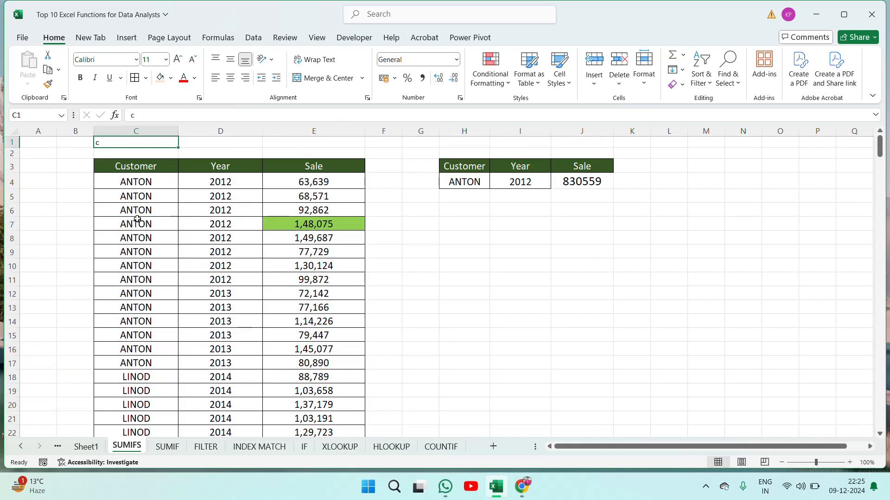
{"action": "key", "text": "Down"}
{"action": "key", "text": "Down"}
{"action": "key", "text": "ctrl+shift+Right"}
{"action": "key", "text": "ctrl+shift+Down"}
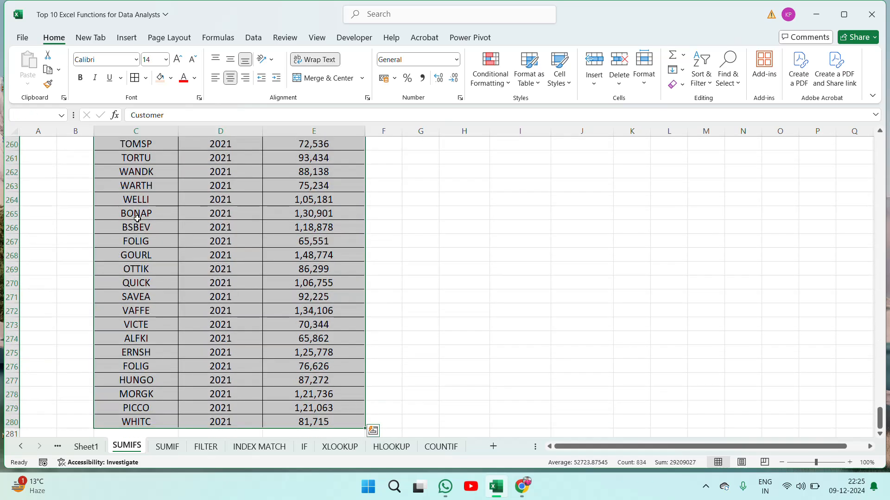
{"action": "key", "text": "ctrl+Up"}
{"action": "key", "text": "Down"}
{"action": "key", "text": "Down"}
{"action": "key", "text": "shift+Right"}
{"action": "key", "text": "ctrl+shift+Down"}
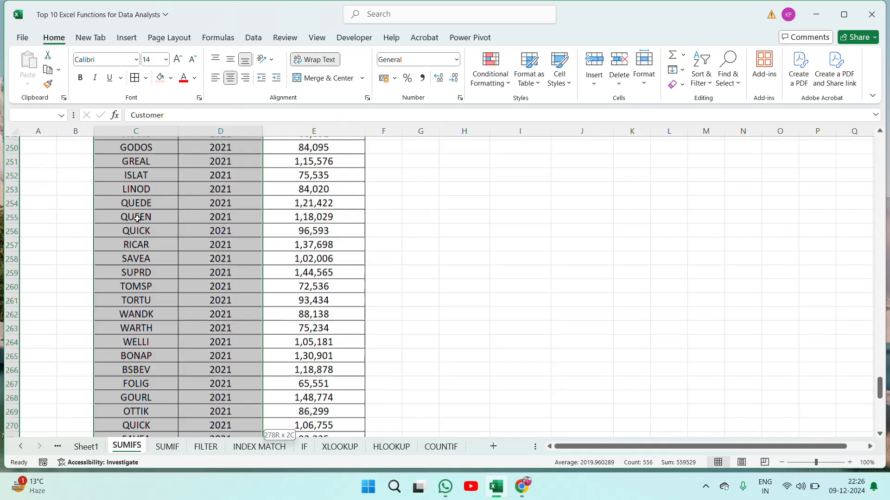
{"action": "key", "text": "ctrl+c"}
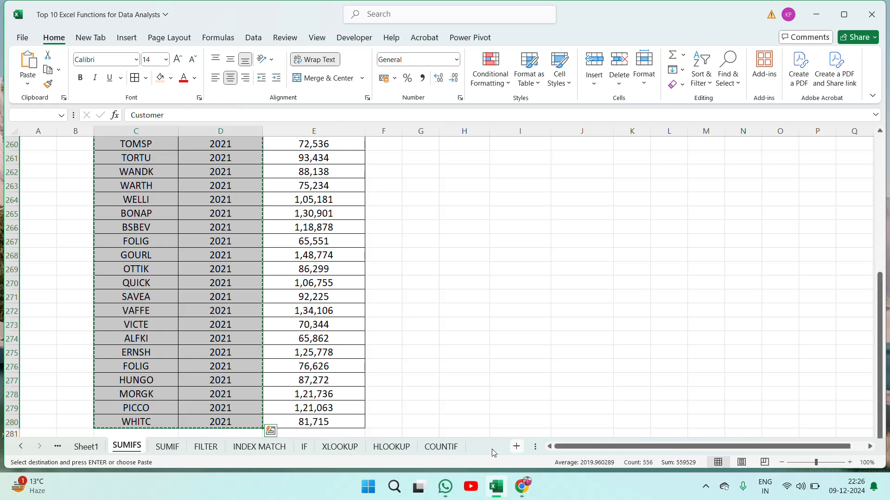
- Add a new worksheet and paste the copied Customer and Year columns starting at D3
{"action": "left_click", "coordinate": [493, 446]}
{"action": "left_click", "coordinate": [153, 165]}
{"action": "key", "text": "ctrl+v"}
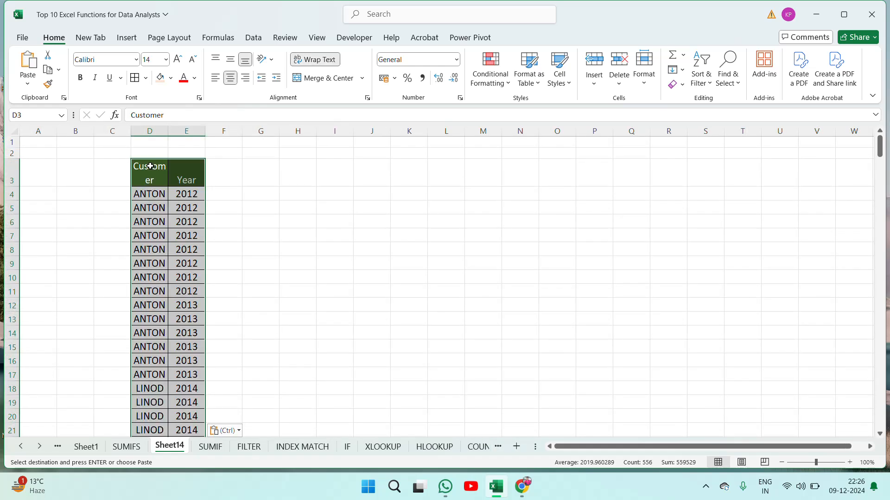
- Widen columns D and E so the headers fit on one line, and middle-align the pasted table vertically
{"action": "double_click", "coordinate": [168, 128]}
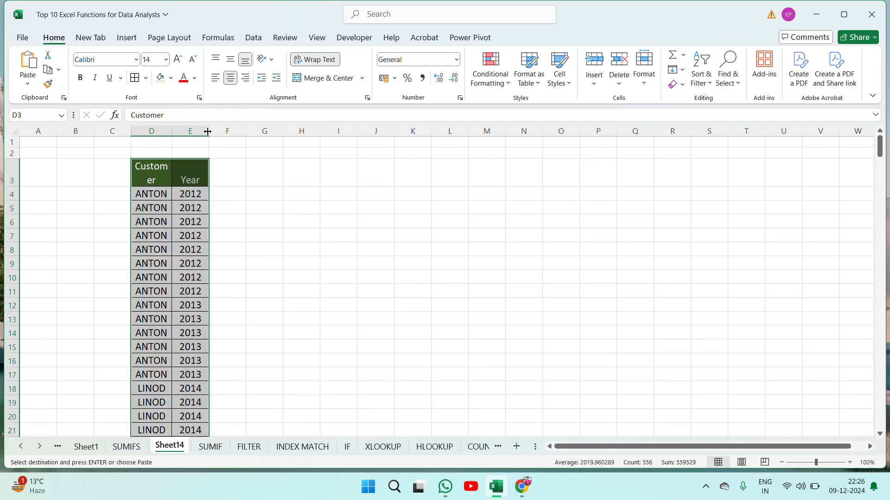
{"action": "left_click_drag", "start_coordinate": [205, 128], "coordinate": [244, 129]}
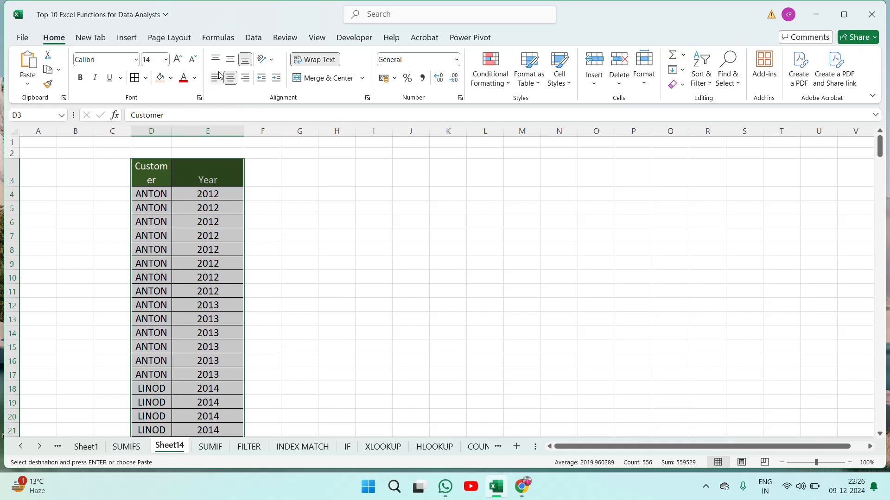
{"action": "left_click", "coordinate": [231, 61]}
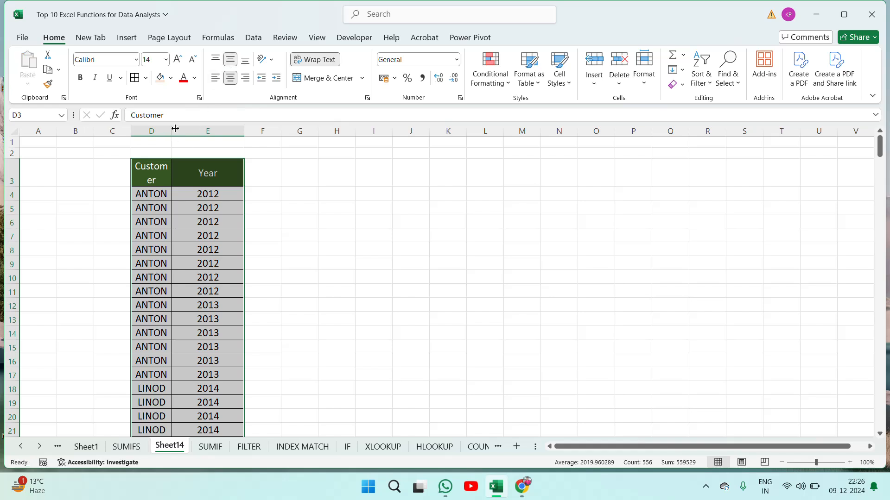
{"action": "left_click_drag", "start_coordinate": [175, 128], "coordinate": [230, 162]}
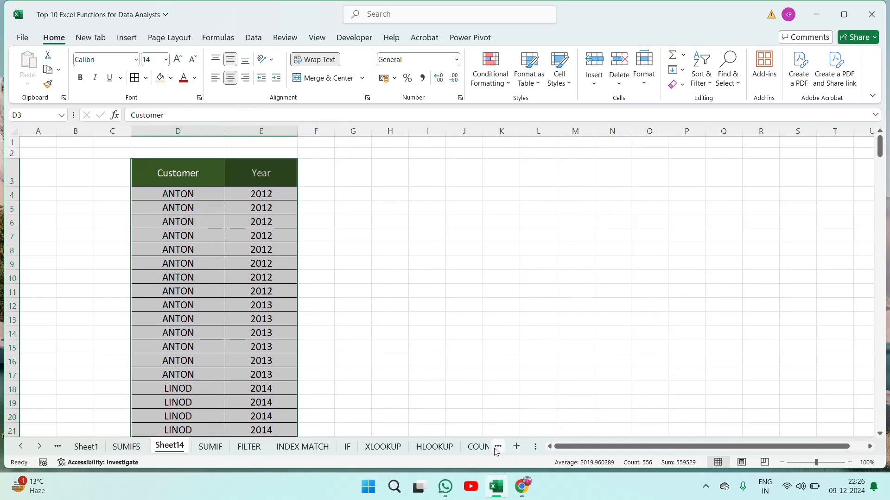
- Rename Sheet14 as COUNTIFS
{"action": "left_click", "coordinate": [479, 447]}
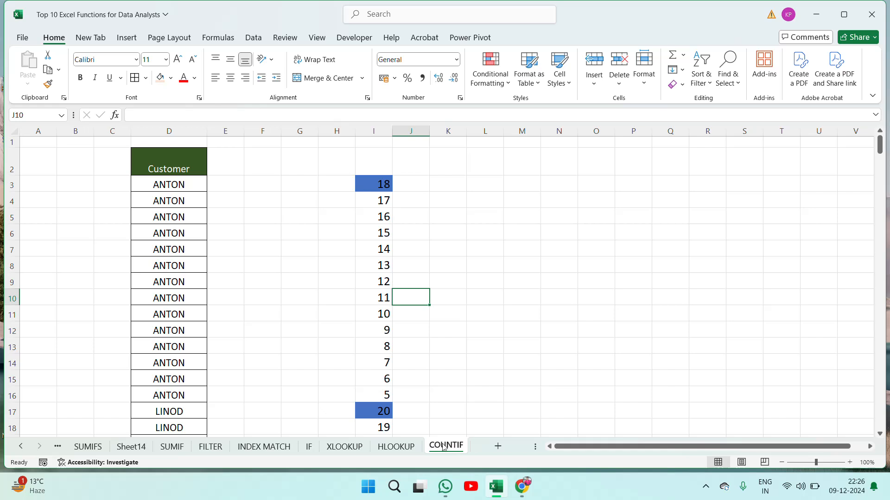
{"action": "left_click", "coordinate": [135, 448]}
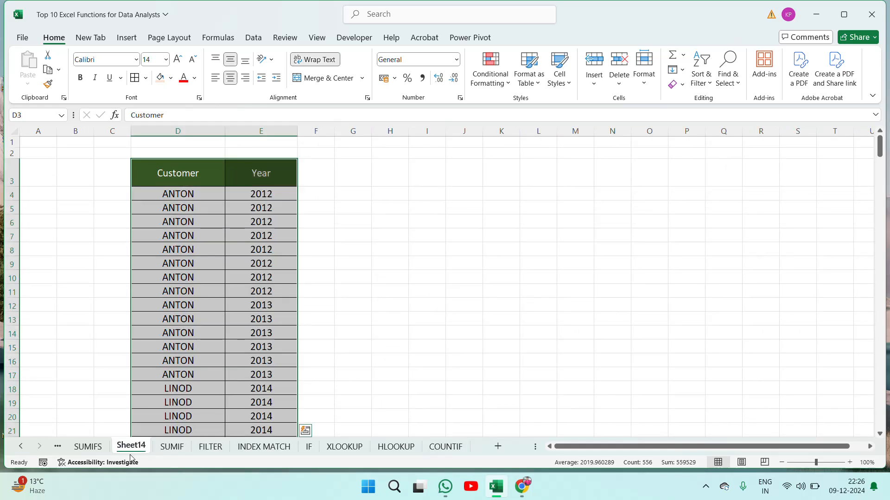
{"action": "double_click", "coordinate": [135, 445]}
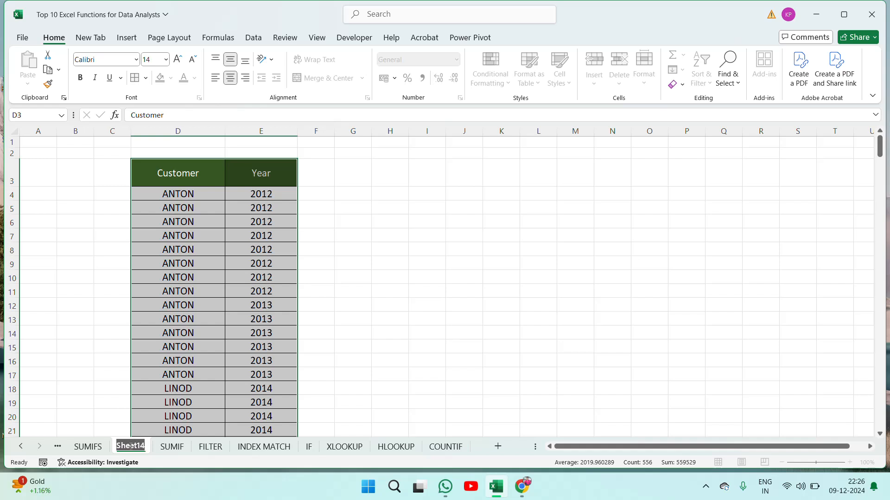
{"action": "type", "text": "COUN"}
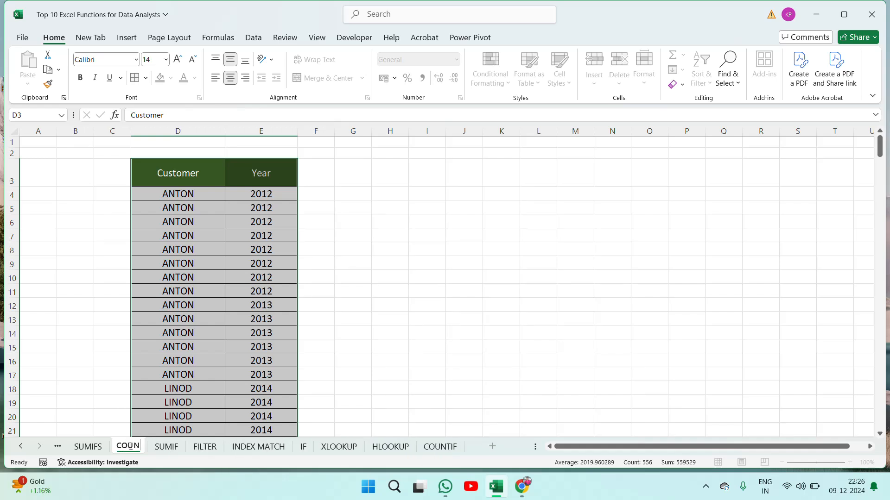
{"action": "type", "text": "TIFS"}
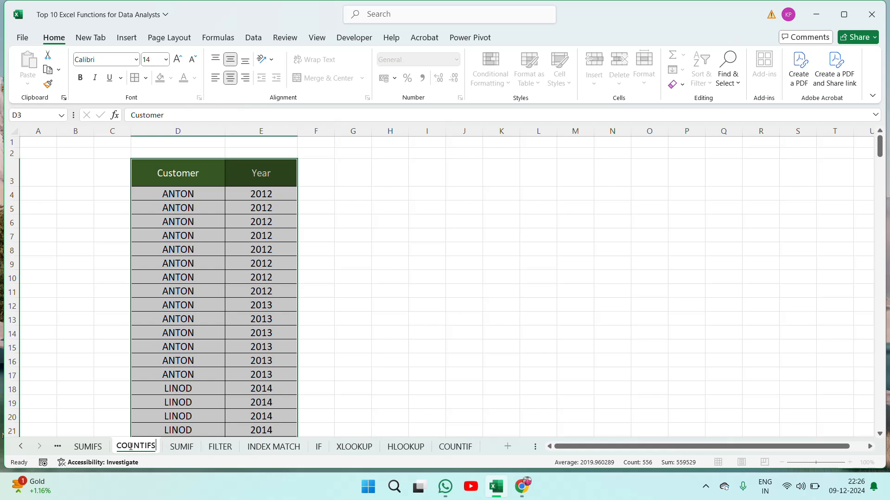
{"action": "key", "text": "Return"}
- Copy the Customer and Year headers from D3:E3 to H3:I3 and widen columns H and I to fit
{"action": "left_click", "coordinate": [392, 171]}
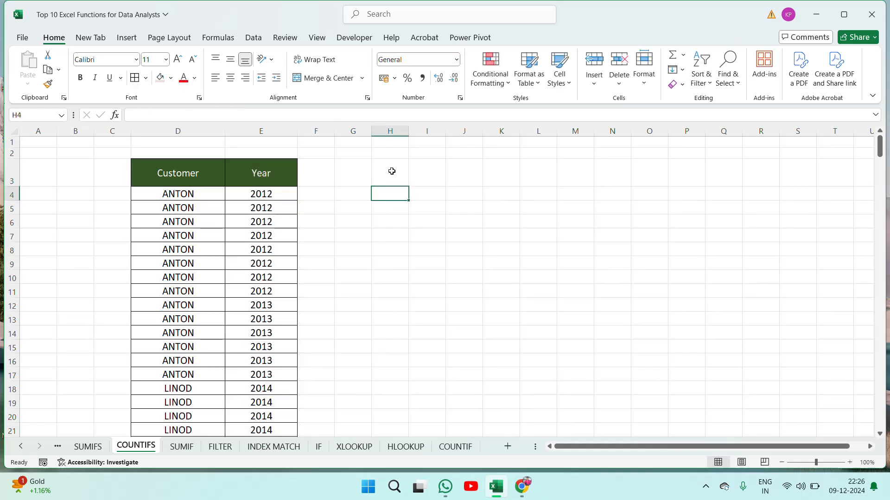
{"action": "key", "text": "Left"}
{"action": "key", "text": "Left"}
{"action": "key", "text": "Left"}
{"action": "key", "text": "Left"}
{"action": "key", "text": "shift+Right"}
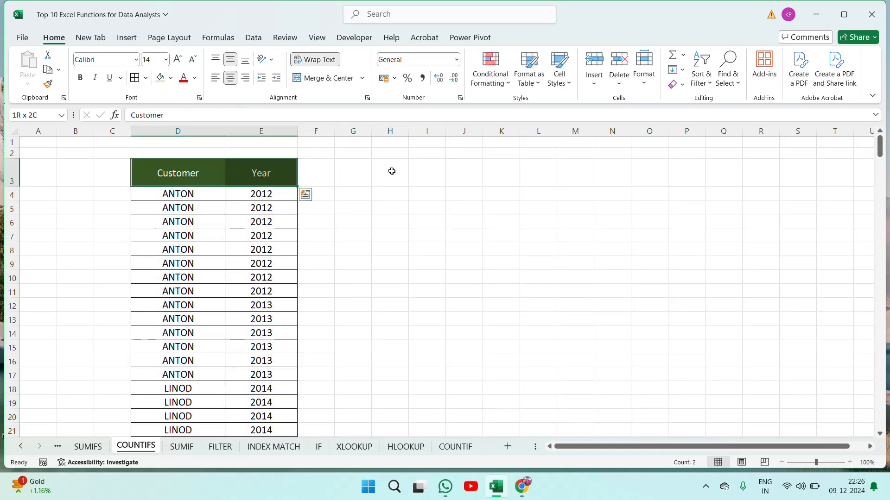
{"action": "key", "text": "ctrl+c"}
{"action": "key", "text": "Right"}
{"action": "key", "text": "Right"}
{"action": "key", "text": "Right"}
{"action": "key", "text": "Right"}
{"action": "key", "text": "ctrl+v"}
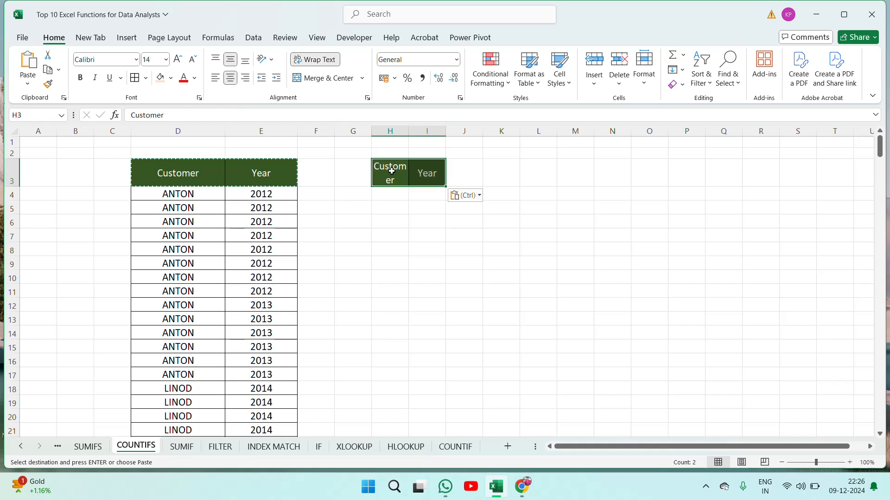
{"action": "key", "text": "Escape"}
{"action": "key", "text": "Escape"}
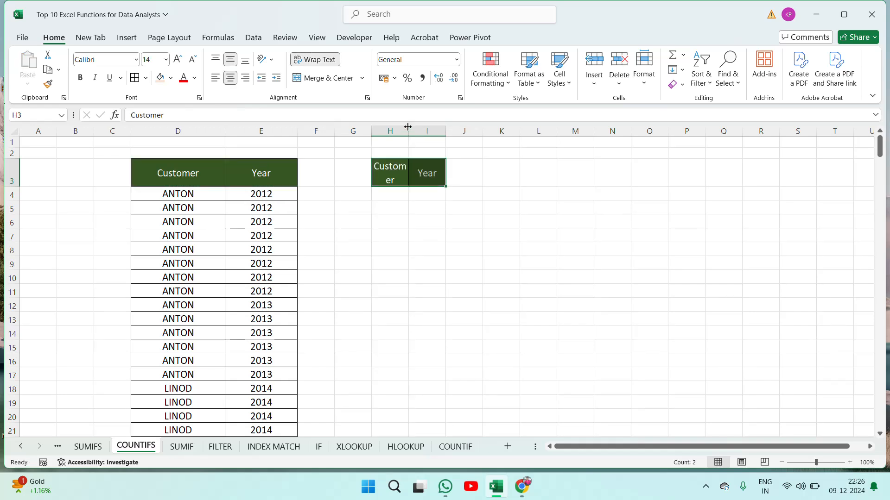
{"action": "double_click", "coordinate": [408, 127]}
{"action": "left_click_drag", "start_coordinate": [473, 131], "coordinate": [507, 129]}
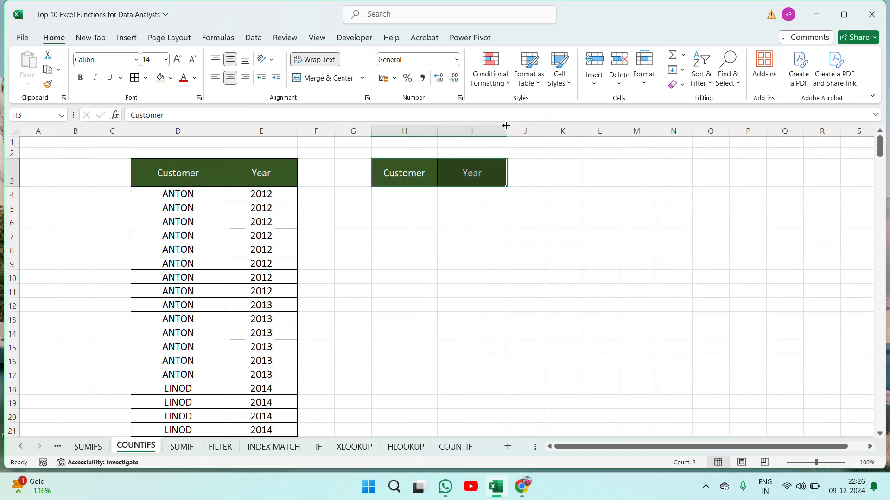
- Copy the first LINOD 2014 record from D18:E18 into H4:I4 as the lookup criteria
{"action": "left_click", "coordinate": [179, 254]}
{"action": "key", "text": "Down"}
{"action": "key", "text": "Down"}
{"action": "key", "text": "Down"}
{"action": "key", "text": "Down"}
{"action": "key", "text": "Down"}
{"action": "key", "text": "Down"}
{"action": "key", "text": "Down"}
{"action": "key", "text": "Down"}
{"action": "key", "text": "Down"}
{"action": "key", "text": "Down"}
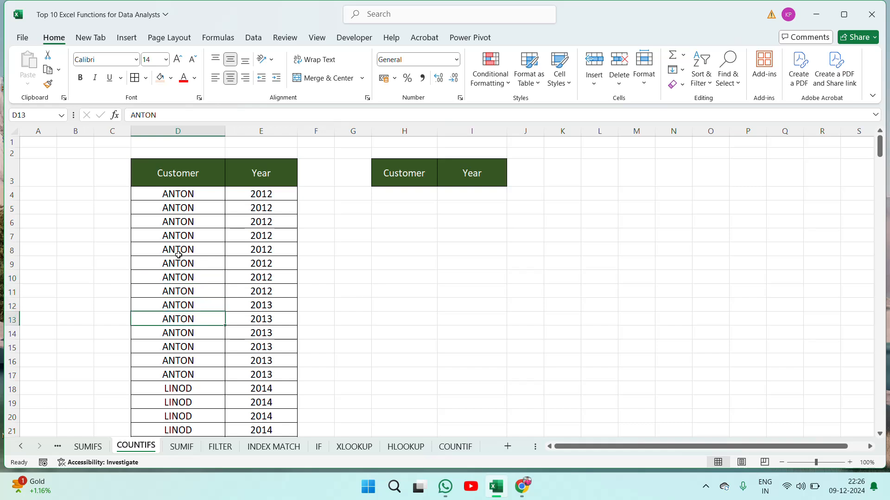
{"action": "key", "text": "shift+Right"}
{"action": "key", "text": "ctrl+c"}
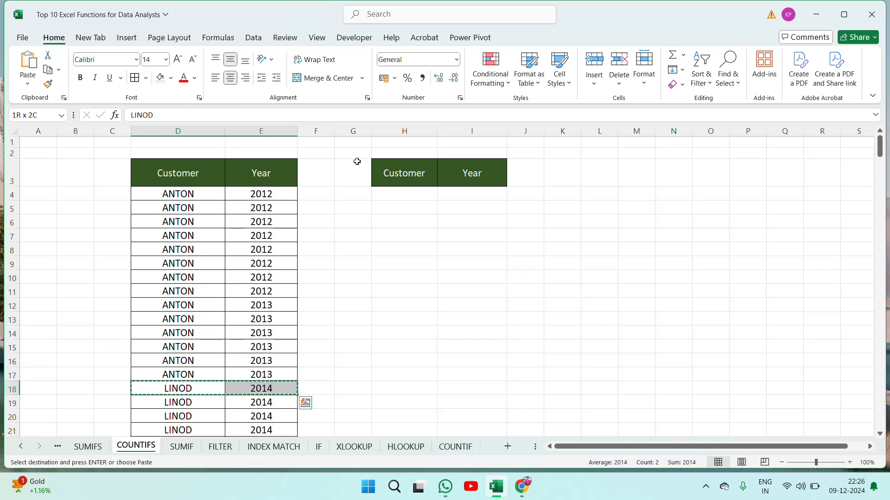
{"action": "left_click", "coordinate": [407, 191]}
{"action": "key", "text": "ctrl+v"}
{"action": "key", "text": "Escape"}
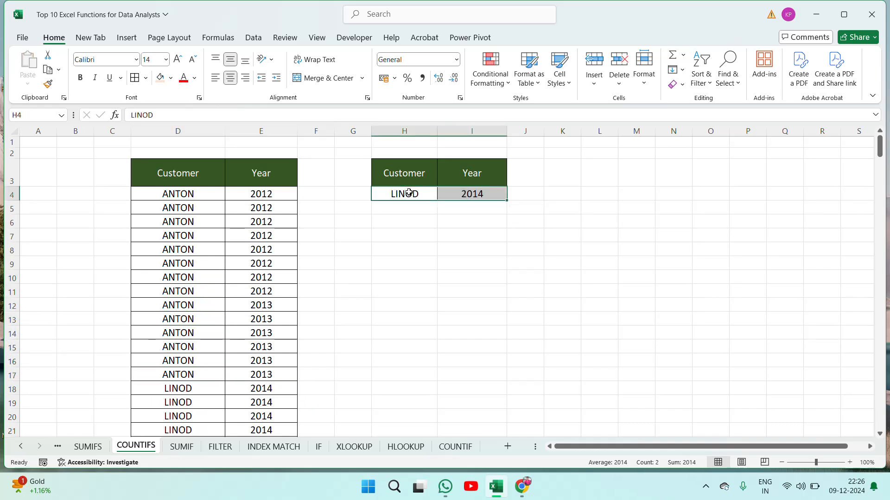
- Add a Counts header in J3 with the same formatting as the Year header in I3
{"action": "left_click", "coordinate": [530, 171]}
{"action": "key", "text": "Left"}
{"action": "left_click", "coordinate": [529, 171]}
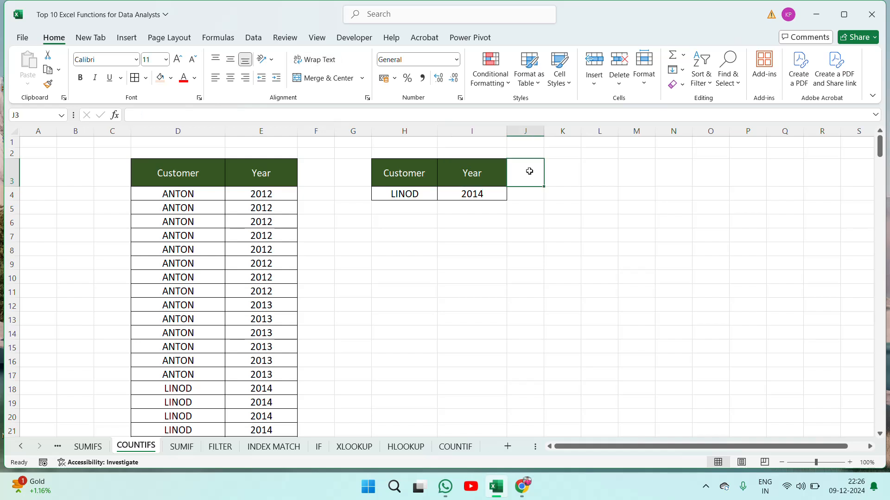
{"action": "key", "text": "Left"}
{"action": "key", "text": "ctrl+c"}
{"action": "left_click", "coordinate": [530, 171]}
{"action": "key", "text": "ctrl+v"}
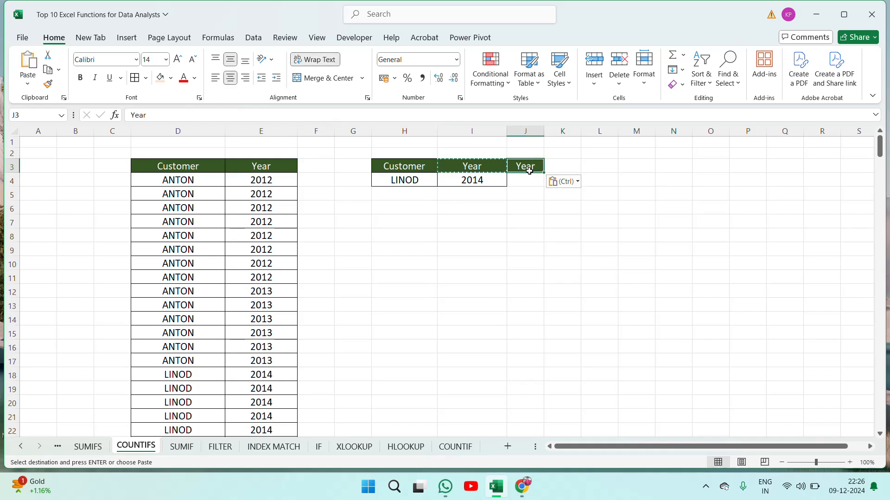
{"action": "type", "text": "Counts"}
{"action": "key", "text": "Return"}
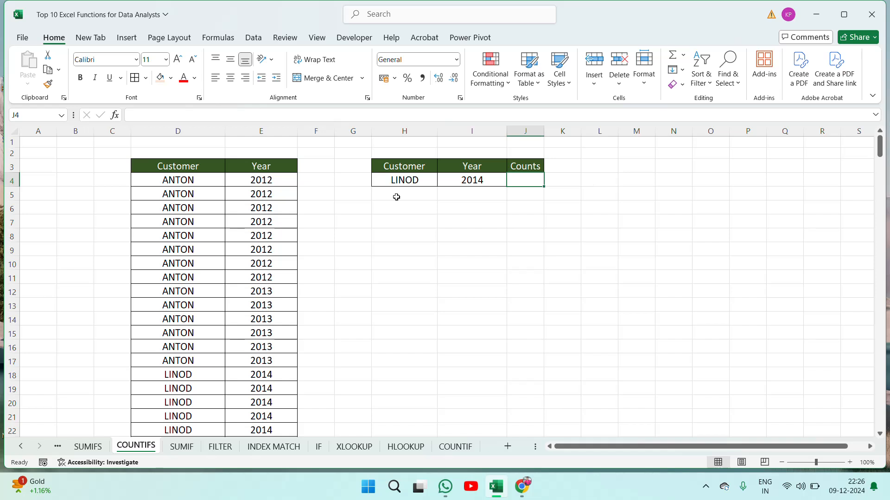
- Start a COUNTIFS formula in J4 with customer range D4:D280 and customer criterion H4
{"action": "type", "text": "=coun"}
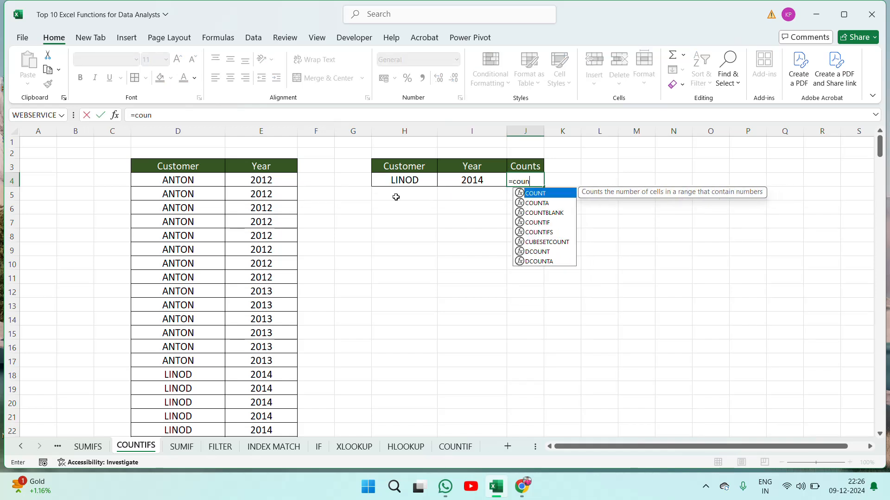
{"action": "key", "text": "Down"}
{"action": "key", "text": "Down"}
{"action": "key", "text": "Down"}
{"action": "key", "text": "Down"}
{"action": "key", "text": "Tab"}
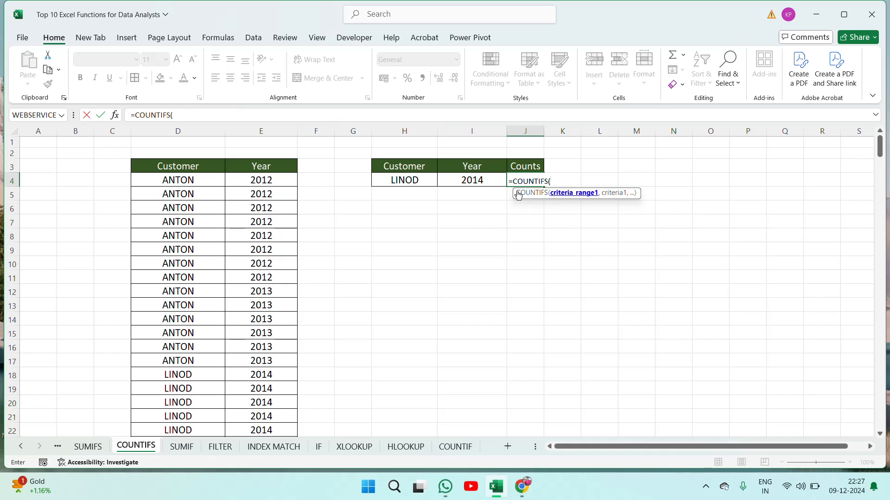
{"action": "left_click", "coordinate": [192, 181]}
{"action": "key", "text": "ctrl+shift+Down"}
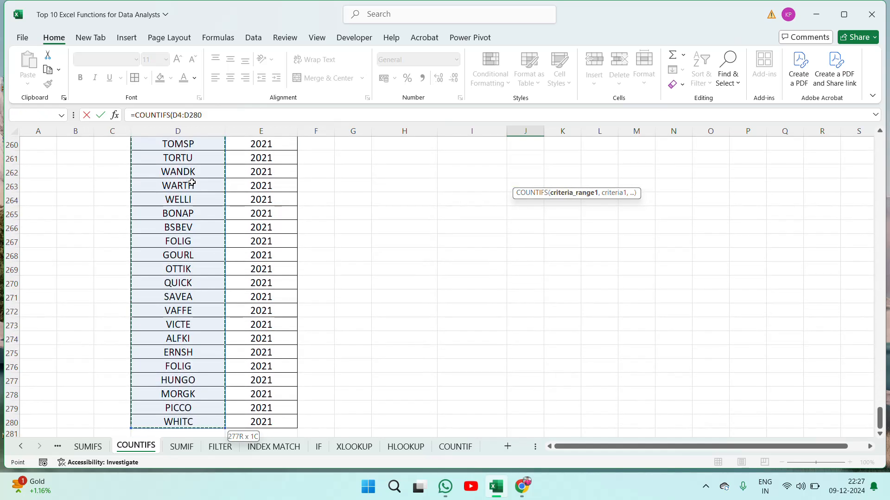
{"action": "type", "text": ","}
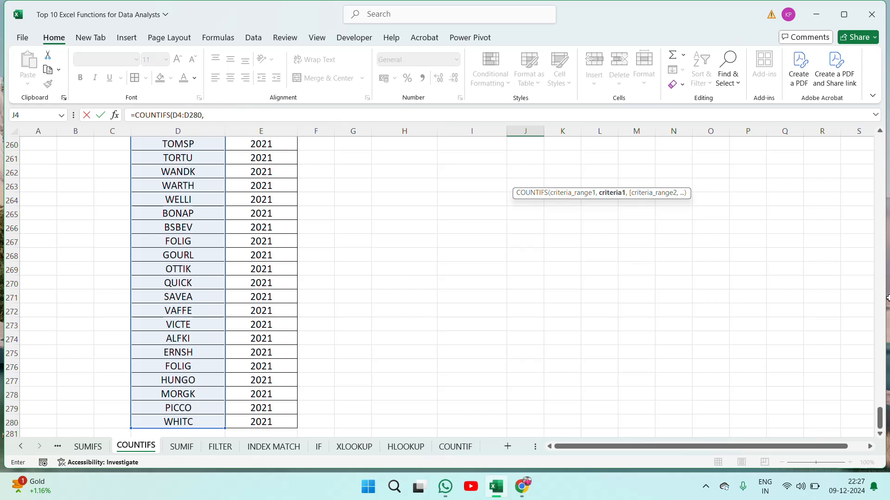
{"action": "left_click_drag", "start_coordinate": [880, 419], "coordinate": [881, 145]}
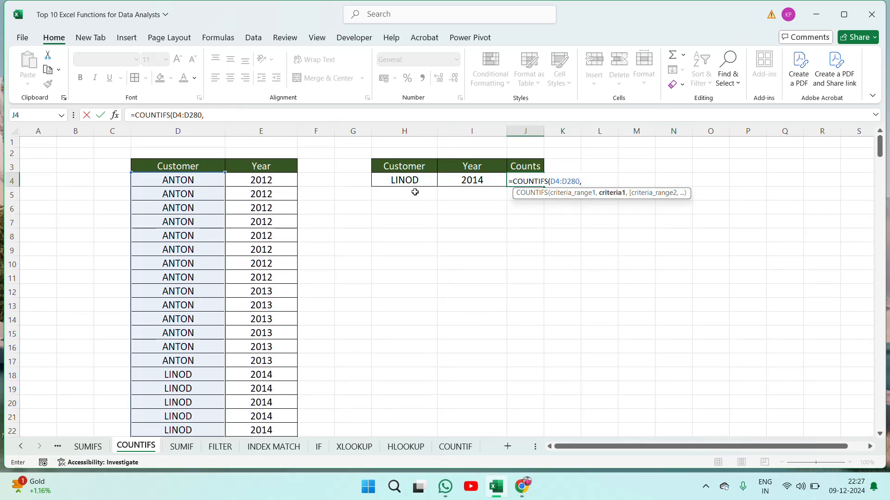
{"action": "left_click", "coordinate": [401, 182]}
{"action": "type", "text": ","}
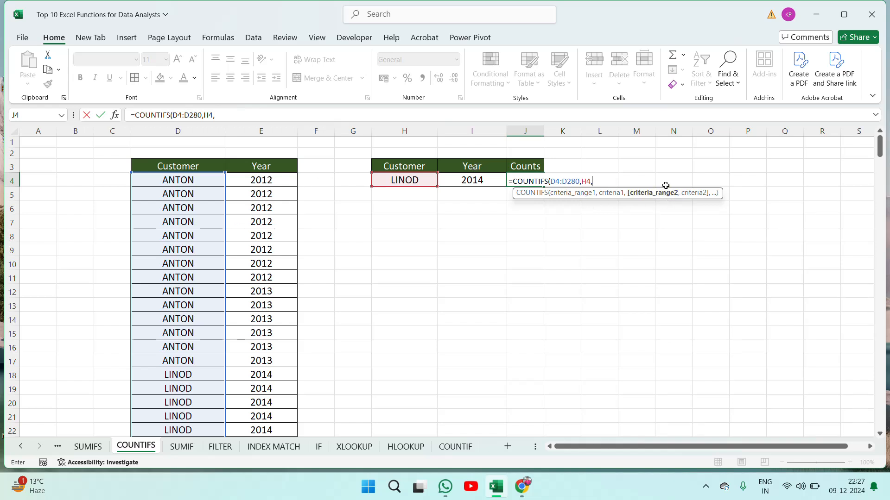
- Complete the COUNTIFS formula in J4 with year range E4:E280 and year criterion I4
{"action": "left_click", "coordinate": [261, 182]}
{"action": "key", "text": "ctrl+shift+Down"}
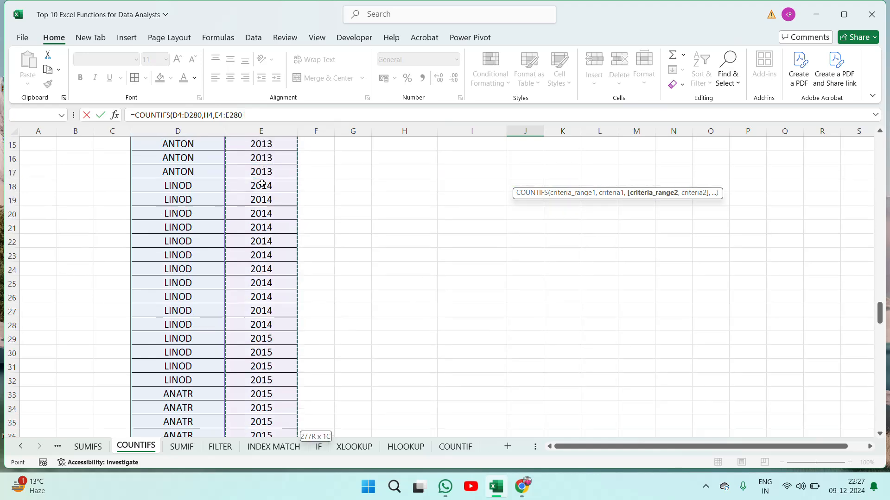
{"action": "type", "text": ","}
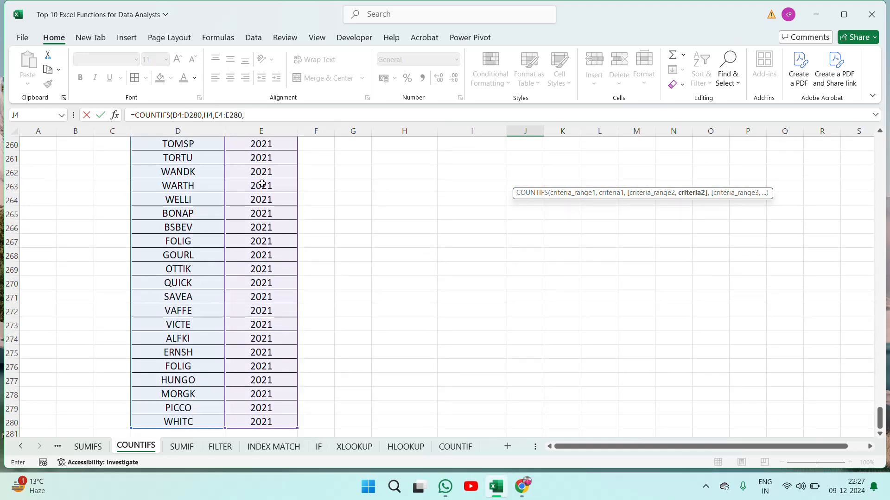
{"action": "left_click_drag", "start_coordinate": [881, 419], "coordinate": [880, 146]}
{"action": "left_click", "coordinate": [470, 180]}
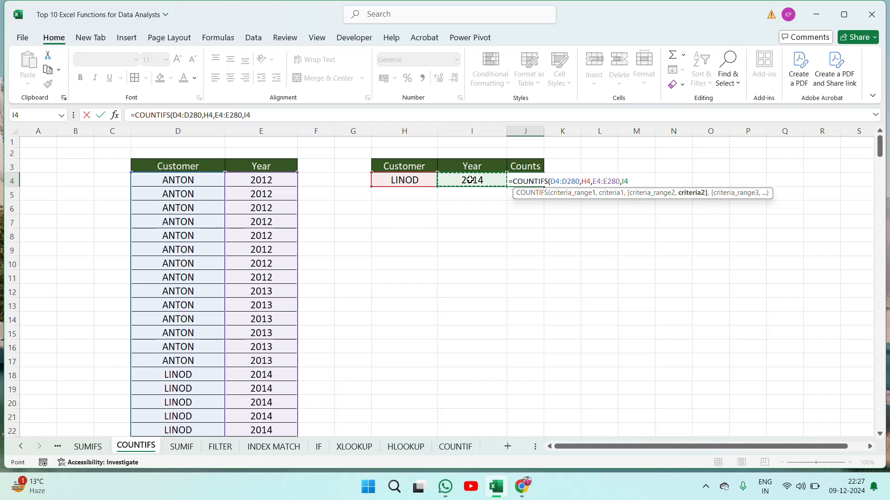
{"action": "key", "text": "Return"}
- Set the font size of the count in J4 to 16
{"action": "key", "text": "Up"}
{"action": "key", "text": "Left"}
{"action": "key", "text": "Left"}
{"action": "key", "text": "Right"}
{"action": "key", "text": "Right"}
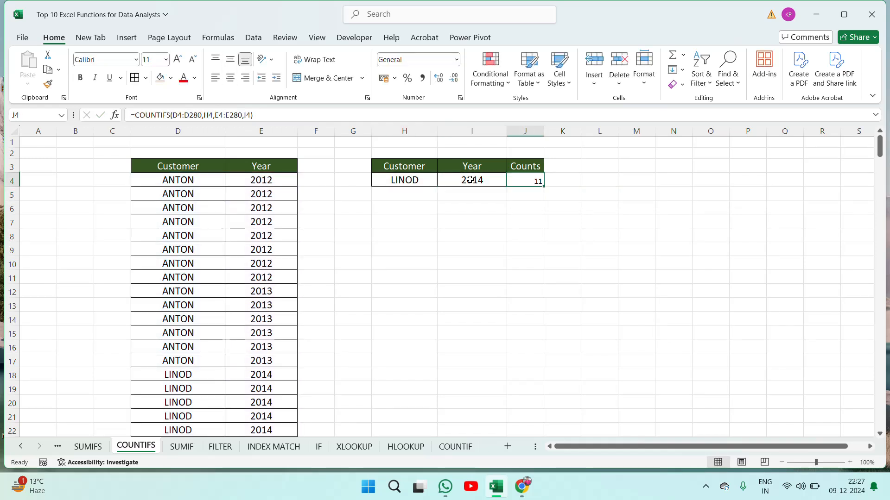
{"action": "type", "text": "16"}
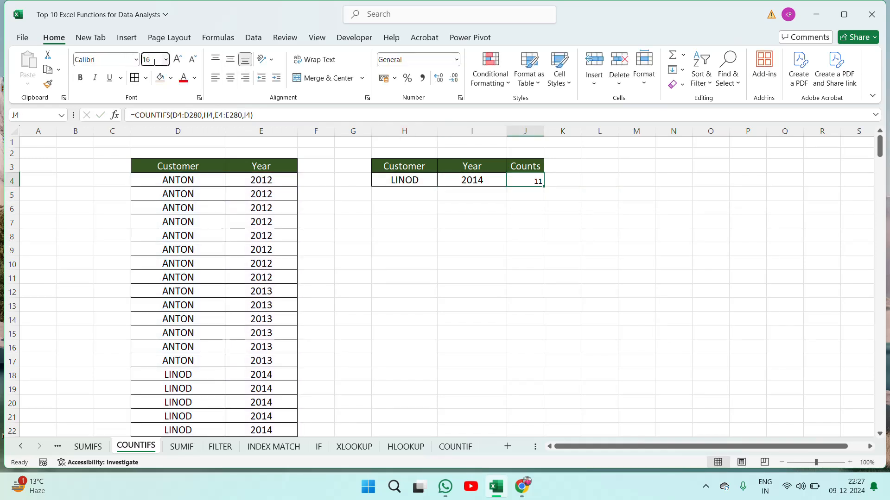
{"action": "key", "text": "Return"}
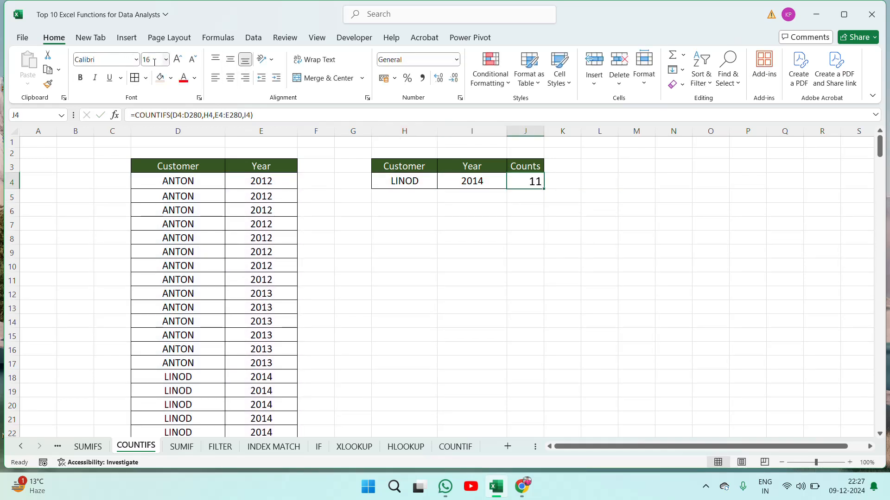
- Select the LINOD customer cells for 2014 in D18:D28 to check how many records match
{"action": "left_click", "coordinate": [218, 312]}
{"action": "key", "text": "Down"}
{"action": "key", "text": "Down"}
{"action": "key", "text": "Down"}
{"action": "key", "text": "Down"}
{"action": "key", "text": "Down"}
{"action": "key", "text": "Down"}
{"action": "key", "text": "Down"}
{"action": "key", "text": "Down"}
{"action": "key", "text": "Down"}
{"action": "key", "text": "Down"}
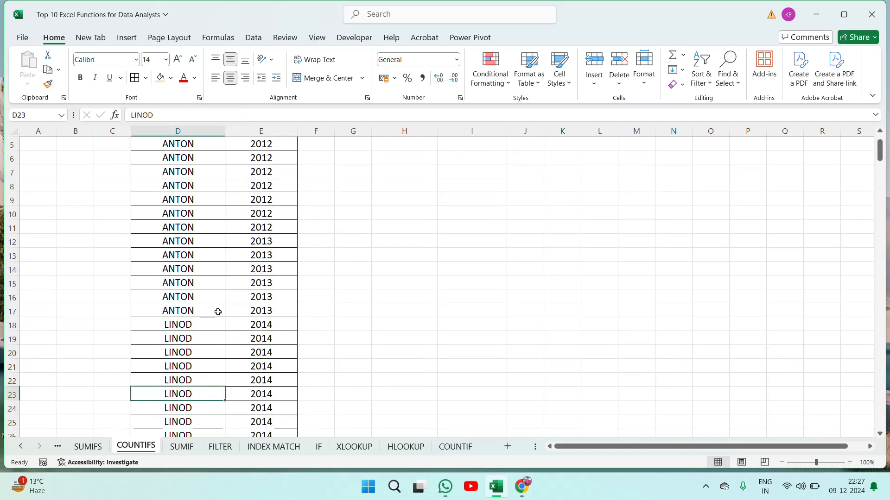
{"action": "key", "text": "Up"}
{"action": "key", "text": "Up"}
{"action": "key", "text": "Up"}
{"action": "key", "text": "Up"}
{"action": "key", "text": "Up"}
{"action": "key", "text": "shift+Right"}
{"action": "key", "text": "shift+Down"}
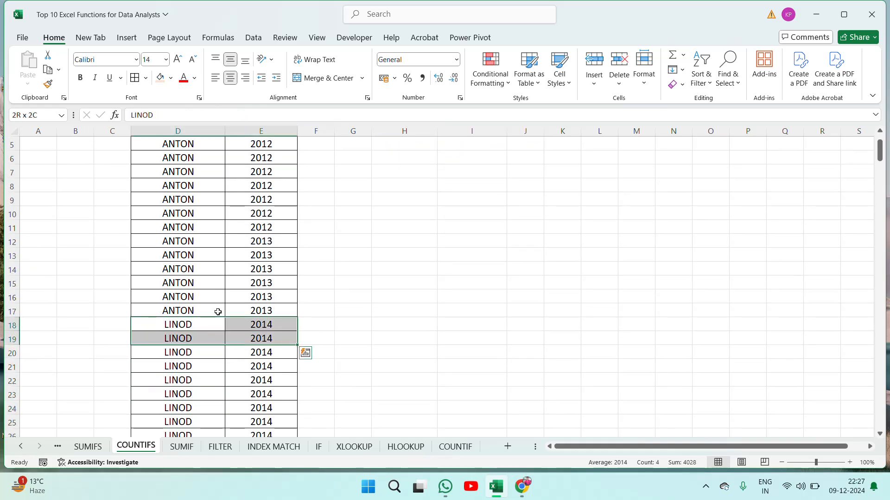
{"action": "key", "text": "shift+Down"}
{"action": "key", "text": "shift+Down"}
{"action": "key", "text": "shift+Down"}
{"action": "key", "text": "shift+Down"}
{"action": "key", "text": "shift+Down"}
{"action": "key", "text": "shift+Down"}
{"action": "key", "text": "shift+Down"}
{"action": "key", "text": "Down"}
{"action": "key", "text": "Up"}
{"action": "key", "text": "shift+Down"}
{"action": "key", "text": "shift+Down"}
{"action": "key", "text": "shift+Down"}
{"action": "key", "text": "shift+Down"}
{"action": "key", "text": "shift+Down"}
{"action": "key", "text": "shift+Down"}
{"action": "key", "text": "shift+Down"}
{"action": "key", "text": "shift+Down"}
{"action": "key", "text": "shift+Down"}
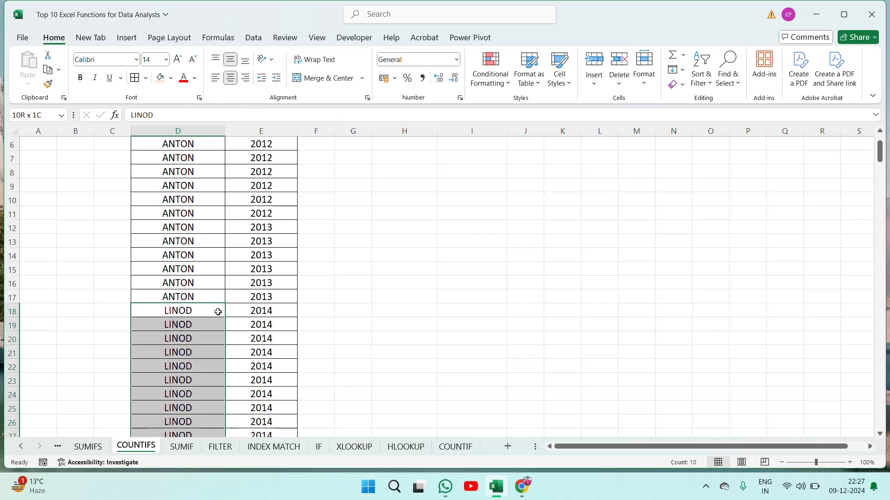
{"action": "key", "text": "shift+Down"}
{"action": "key", "text": "shift+Down"}
{"action": "key", "text": "shift+Down"}
{"action": "key", "text": "shift+Down"}
{"action": "key", "text": "shift+Down"}
{"action": "key", "text": "shift+Down"}
{"action": "key", "text": "shift+Down"}
{"action": "key", "text": "shift+Up"}
{"action": "key", "text": "shift+Up"}
{"action": "key", "text": "shift+Up"}
{"action": "key", "text": "shift+Up"}
{"action": "key", "text": "shift+Up"}
{"action": "key", "text": "shift+Up"}
{"action": "key", "text": "shift+Up"}
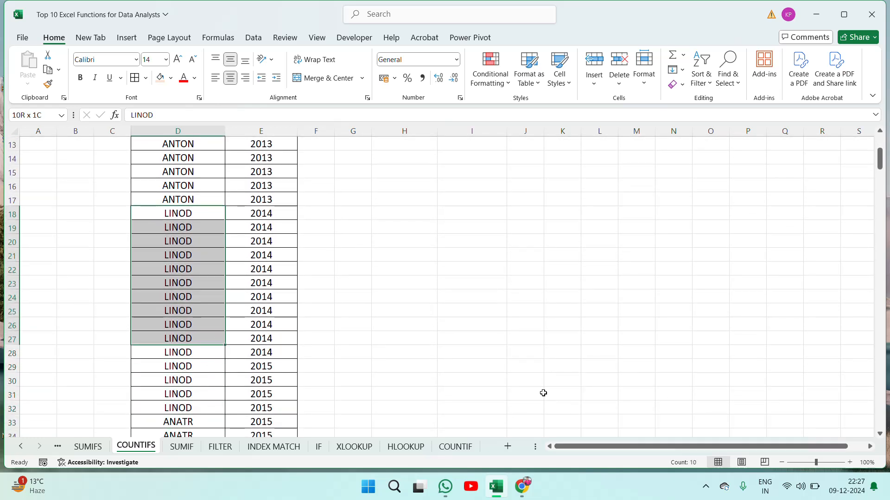
{"action": "key", "text": "shift+Down"}
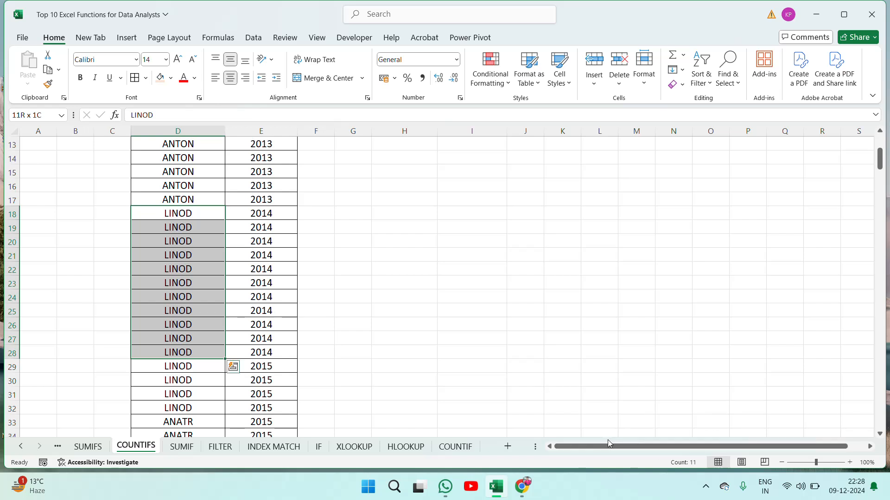
- Turn on filters for the header row 3
{"action": "key", "text": "ctrl+Down"}
{"action": "key", "text": "ctrl+Up"}
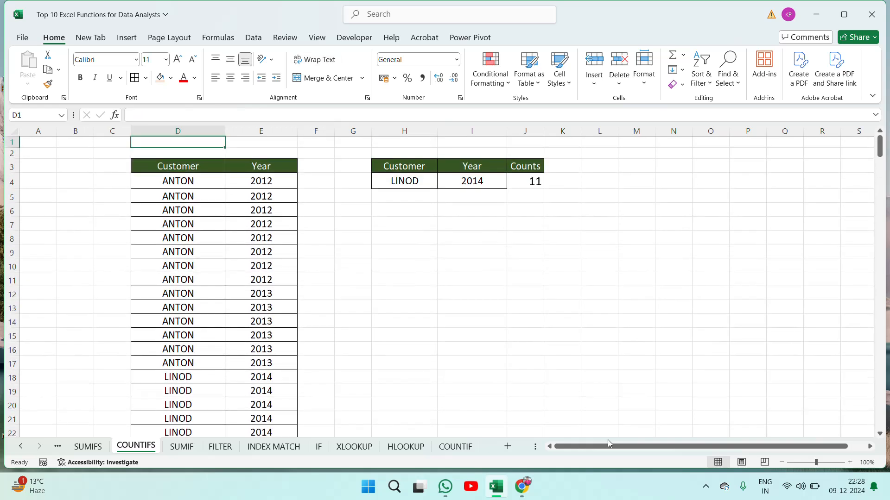
{"action": "key", "text": "shift+space"}
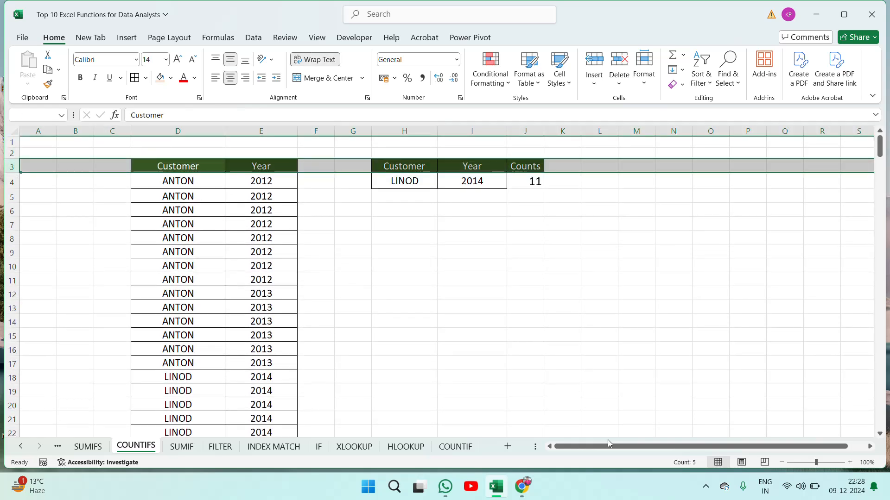
{"action": "left_click", "coordinate": [254, 37]}
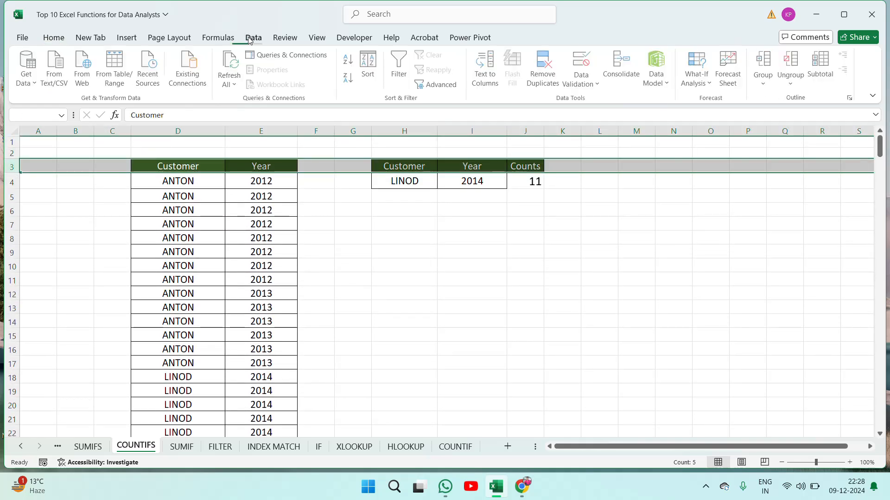
{"action": "left_click", "coordinate": [401, 74]}
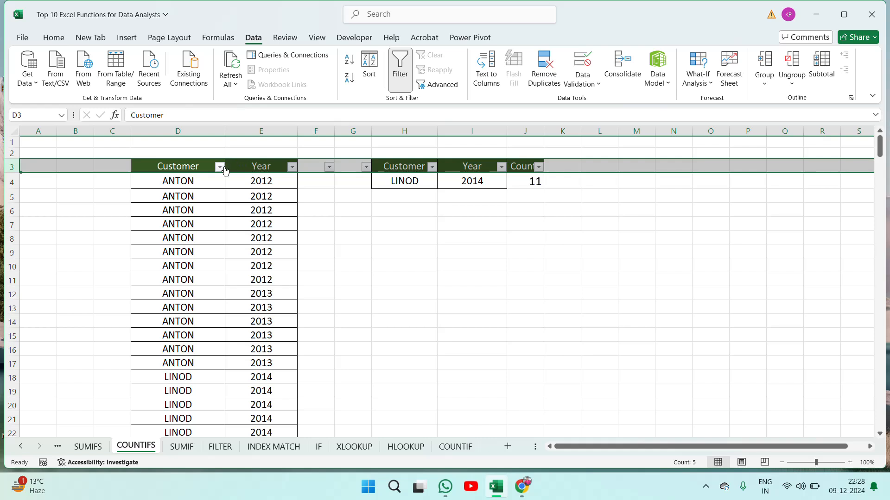
- Filter the Customer column D to show only LINOD
{"action": "left_click", "coordinate": [220, 167]}
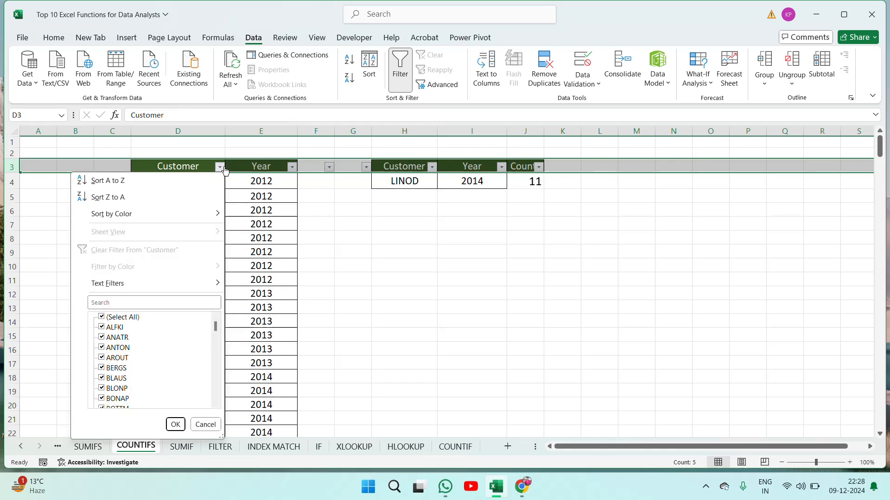
{"action": "left_click", "coordinate": [101, 318]}
{"action": "left_click", "coordinate": [123, 303]}
{"action": "type", "text": "llin"}
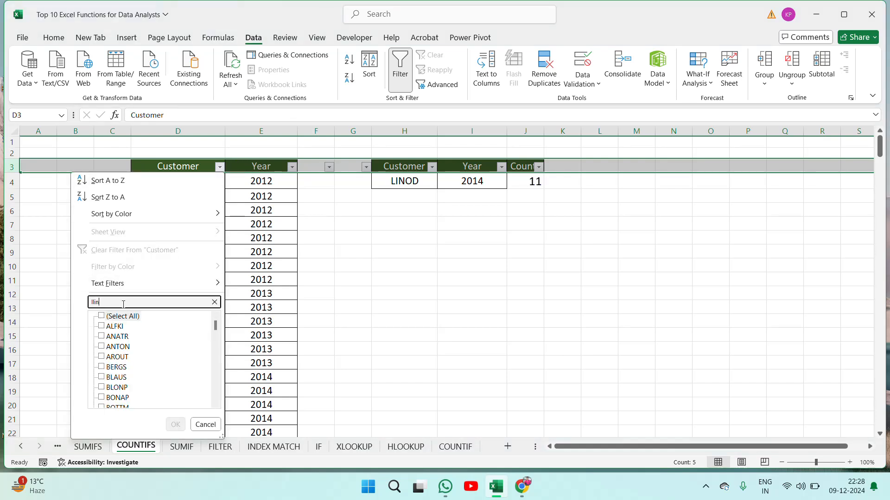
{"action": "key", "text": "BackSpace"}
{"action": "key", "text": "BackSpace"}
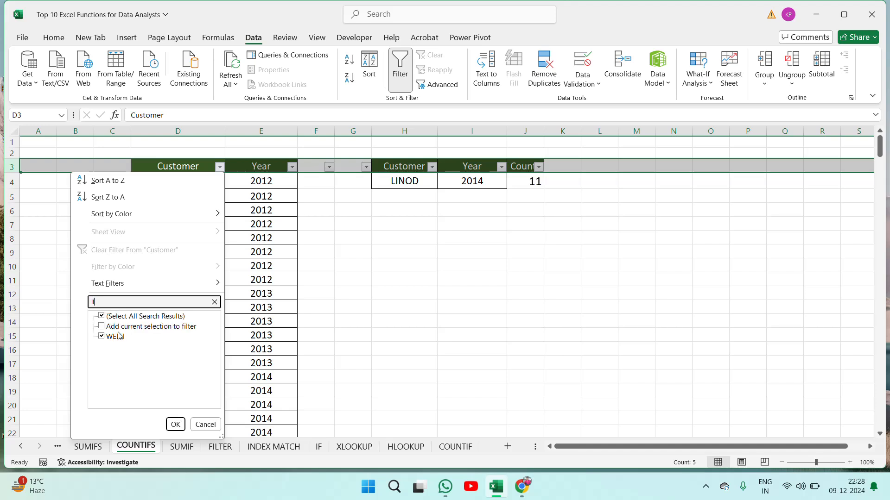
{"action": "key", "text": "BackSpace"}
{"action": "key", "text": "BackSpace"}
{"action": "type", "text": "lin"}
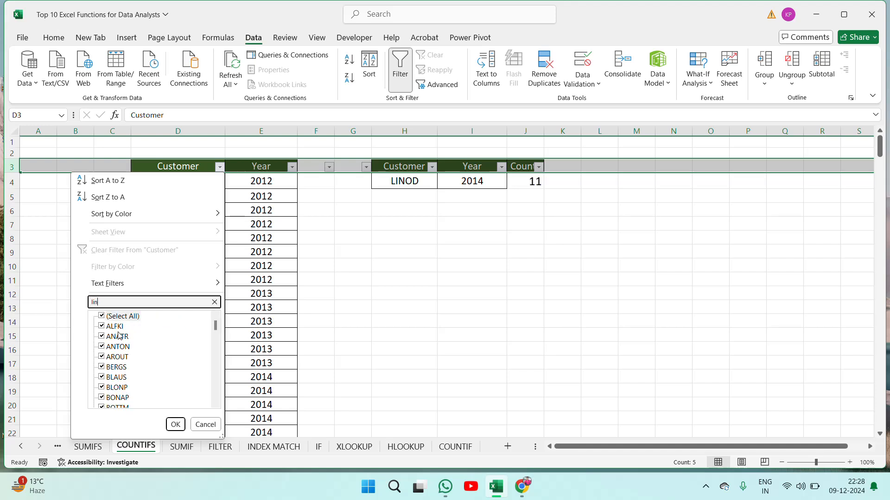
{"action": "type", "text": "o"}
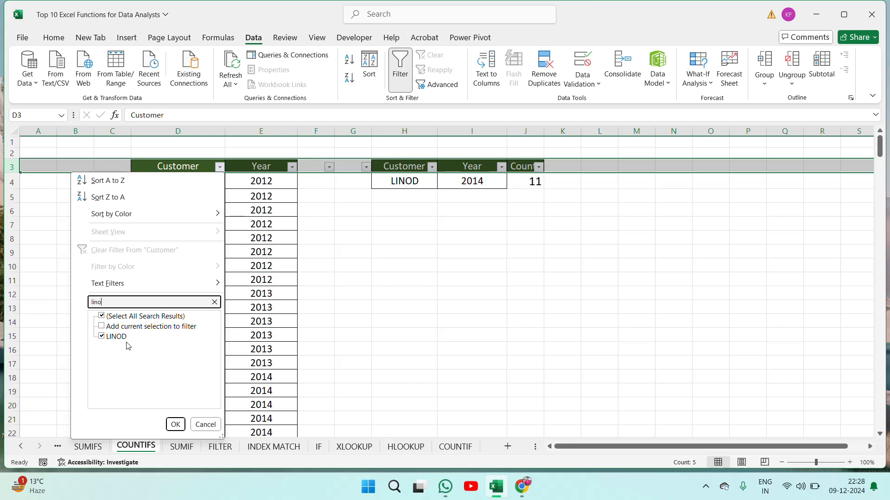
{"action": "left_click", "coordinate": [175, 424]}
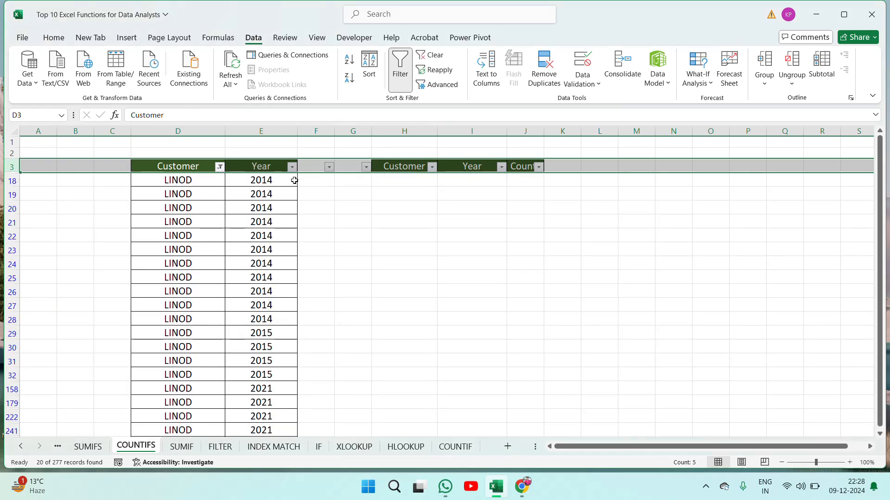
- Filter the Year column E to show only 2014
{"action": "left_click", "coordinate": [292, 166]}
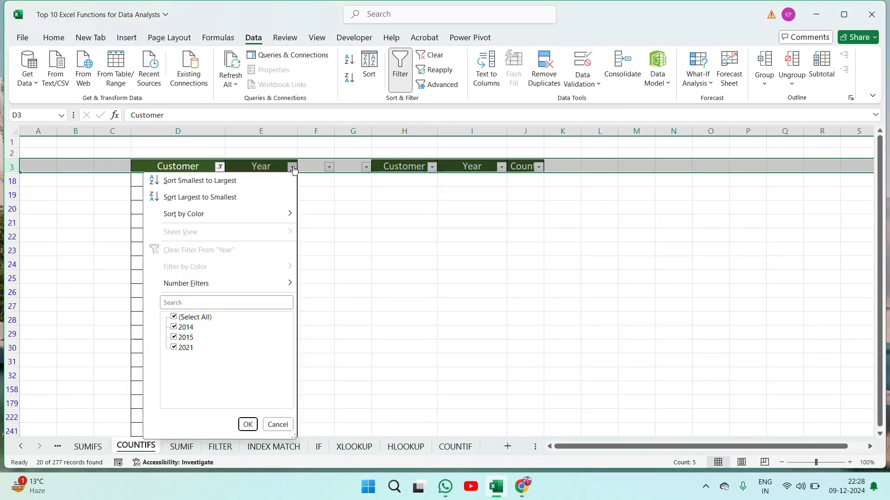
{"action": "left_click", "coordinate": [173, 319]}
{"action": "left_click", "coordinate": [174, 328]}
{"action": "left_click", "coordinate": [248, 424]}
- Select the filtered Customer cells and then the filtered Year cells to check their record count
{"action": "key", "text": "Down"}
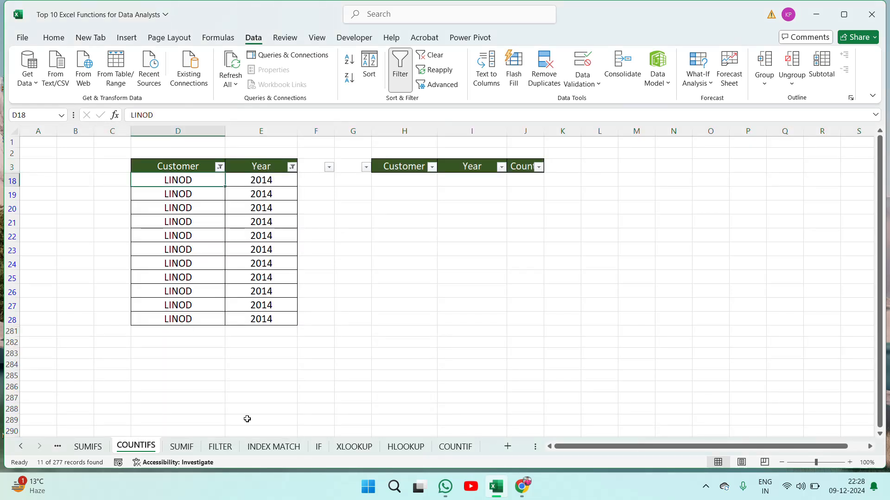
{"action": "key", "text": "ctrl+shift+Down"}
{"action": "key", "text": "Right"}
{"action": "key", "text": "ctrl+shift+Down"}
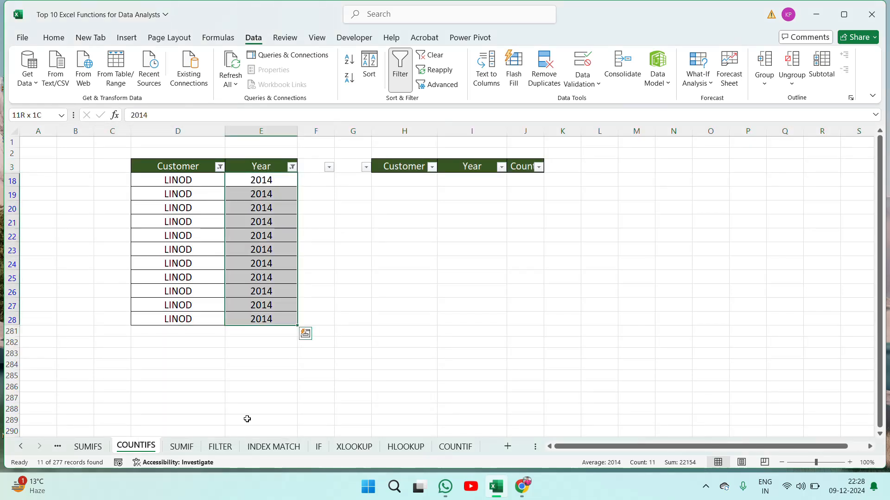
{"action": "key", "text": "ctrl+Up"}
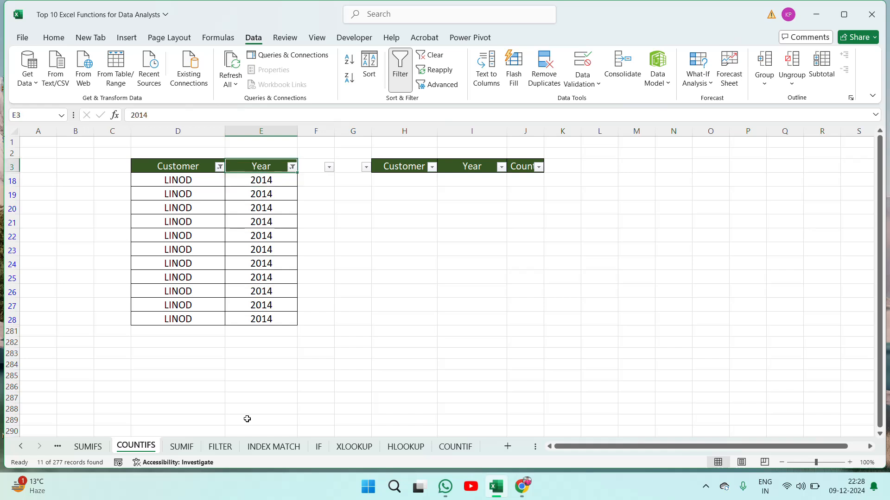
- Remove the filters from header row 3 to show all records again
{"action": "key", "text": "alt+d"}
{"action": "key", "text": "f"}
{"action": "key", "text": "Escape"}
{"action": "left_click", "coordinate": [401, 69]}
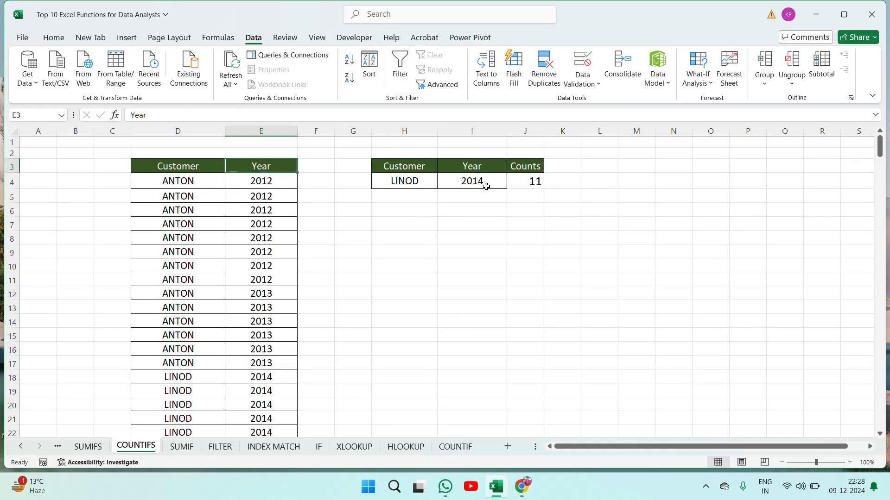
- Review the customer and year criteria and their count in H4:J4
{"action": "left_click", "coordinate": [487, 185]}
{"action": "key", "text": "Right"}
{"action": "key", "text": "Left"}
{"action": "key", "text": "Left"}
{"action": "key", "text": "Right"}
{"action": "key", "text": "Right"}
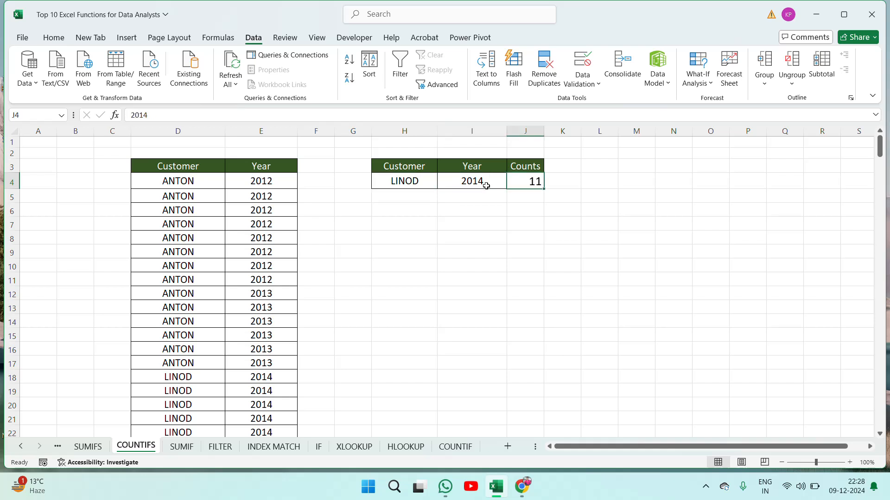
- Turn on filters for header row 3 of the COUNTIFS sheet
{"action": "key", "text": "Left"}
{"action": "key", "text": "Left"}
{"action": "key", "text": "Left"}
{"action": "key", "text": "Left"}
{"action": "key", "text": "Up"}
{"action": "key", "text": "Left"}
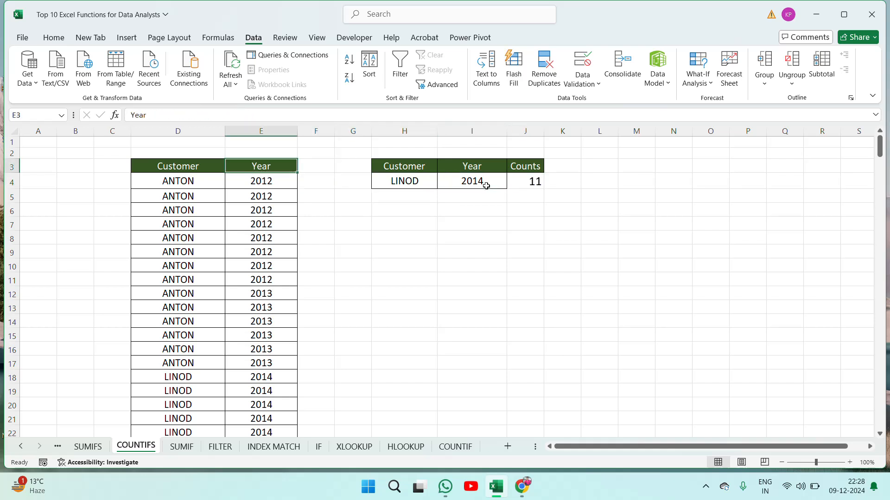
{"action": "key", "text": "shift+space"}
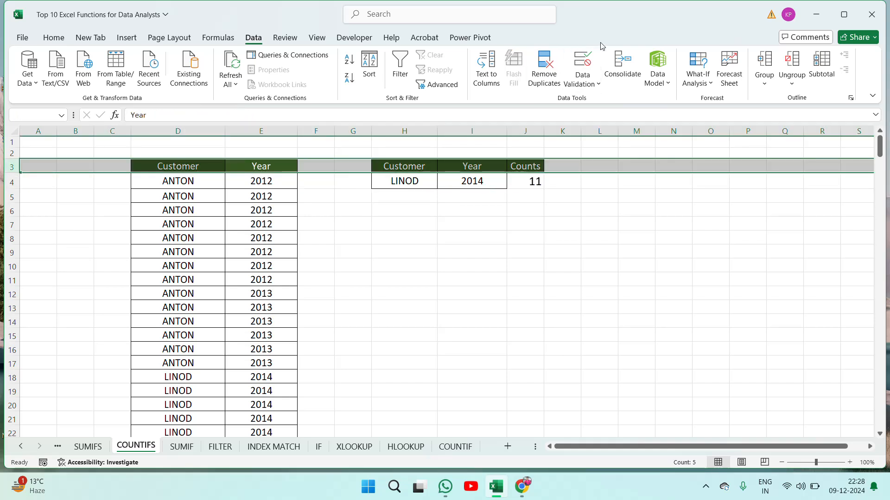
{"action": "left_click", "coordinate": [400, 67]}
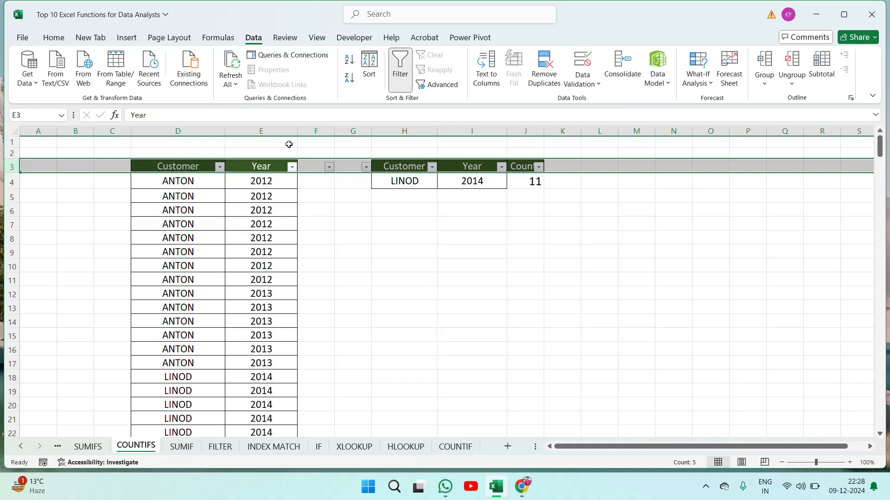
- Filter the Customer column D to show only LINOD
{"action": "left_click", "coordinate": [220, 168]}
{"action": "left_click", "coordinate": [101, 318]}
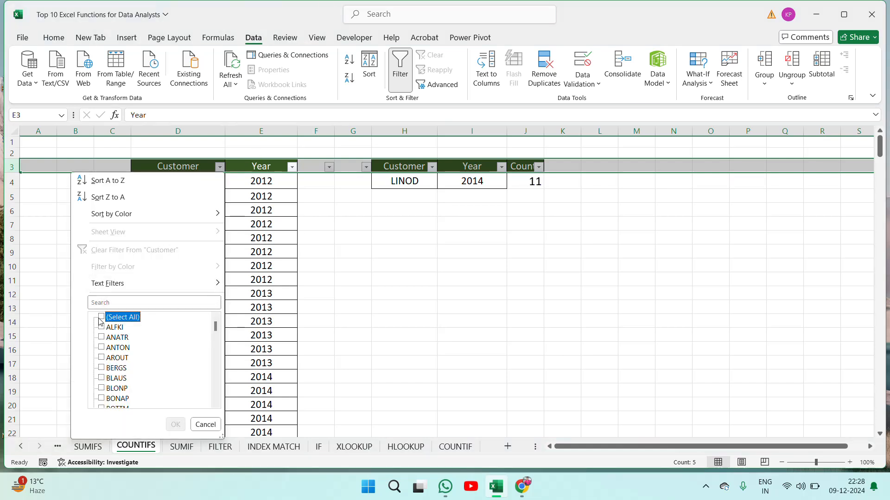
{"action": "left_click", "coordinate": [123, 302]}
{"action": "type", "text": "lin"}
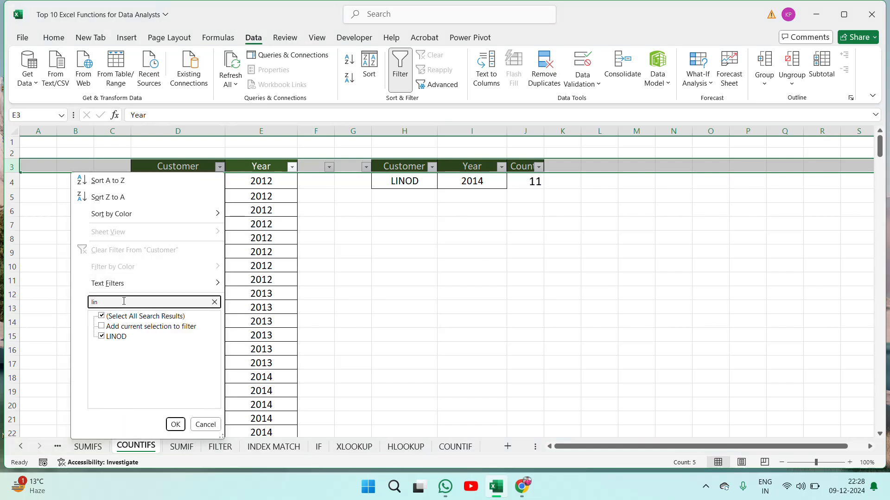
{"action": "left_click", "coordinate": [175, 425]}
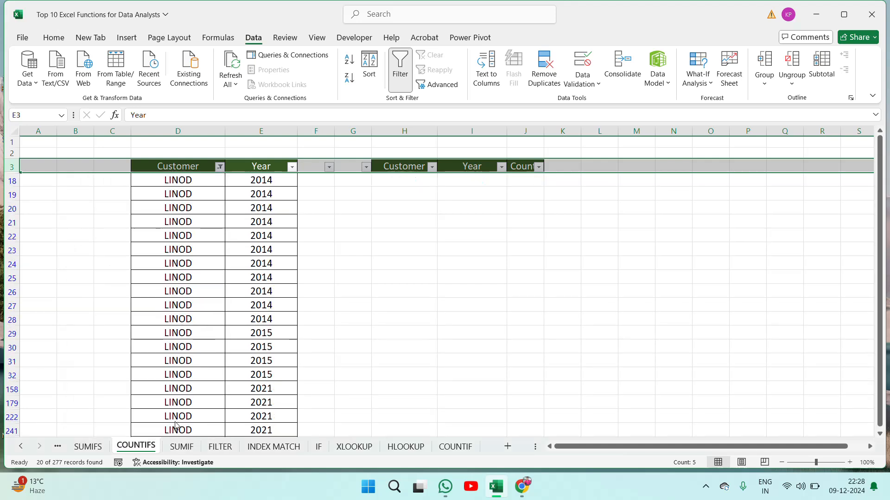
- Filter the Year column E to show only 2014 and select the filtered year values to check their count
{"action": "key", "text": "Down"}
{"action": "key", "text": "Down"}
{"action": "key", "text": "Up"}
{"action": "key", "text": "Up"}
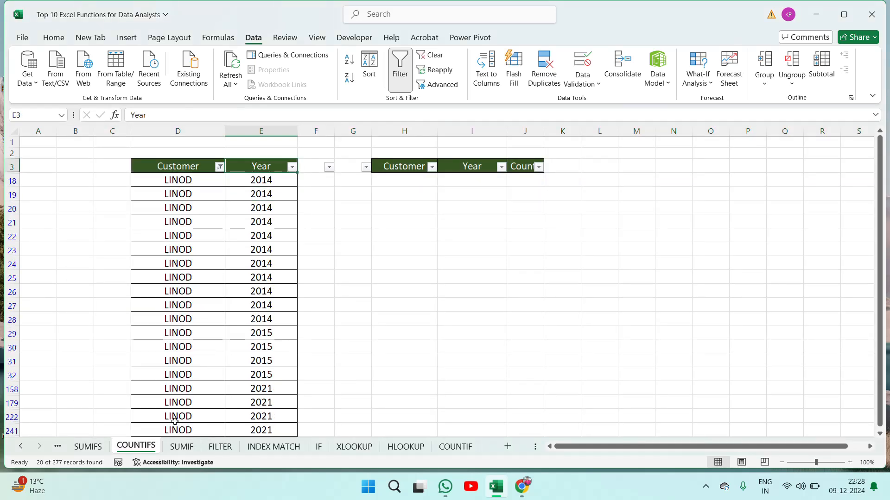
{"action": "left_click", "coordinate": [292, 167]}
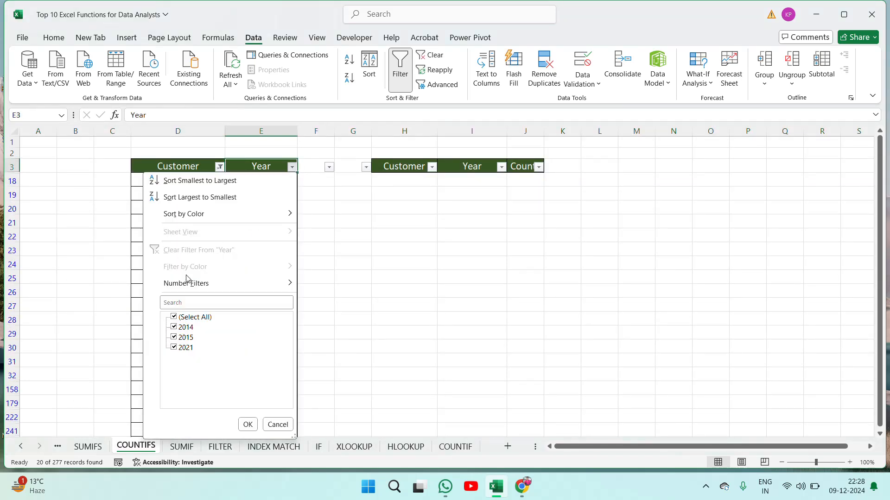
{"action": "left_click", "coordinate": [174, 317]}
{"action": "left_click", "coordinate": [174, 327]}
{"action": "left_click", "coordinate": [248, 425]}
{"action": "key", "text": "Down"}
{"action": "key", "text": "ctrl+shift+Down"}
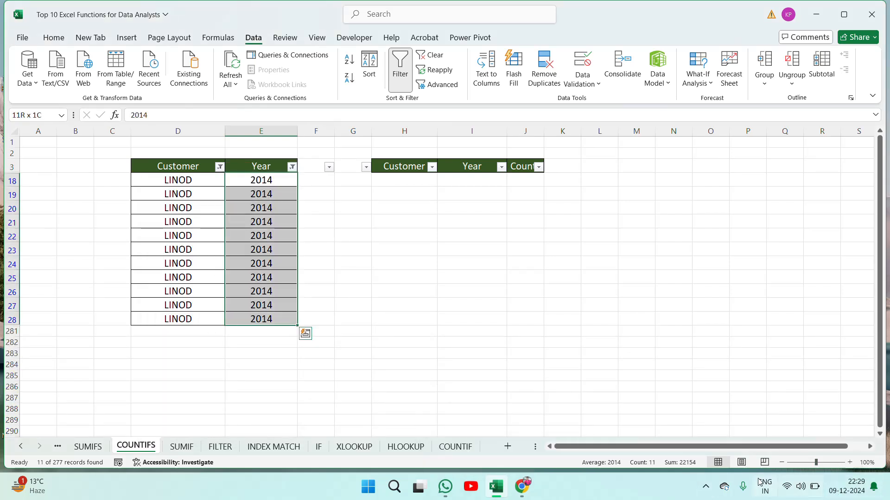
- Remove the filters from header row 3 so that all customer records show again
{"action": "left_click", "coordinate": [460, 168]}
{"action": "left_click", "coordinate": [398, 69]}
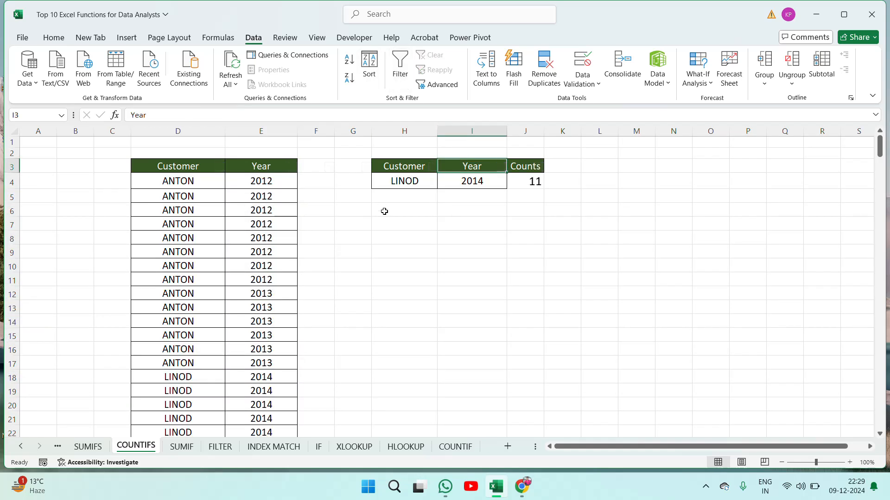
{"action": "left_click", "coordinate": [388, 220]}
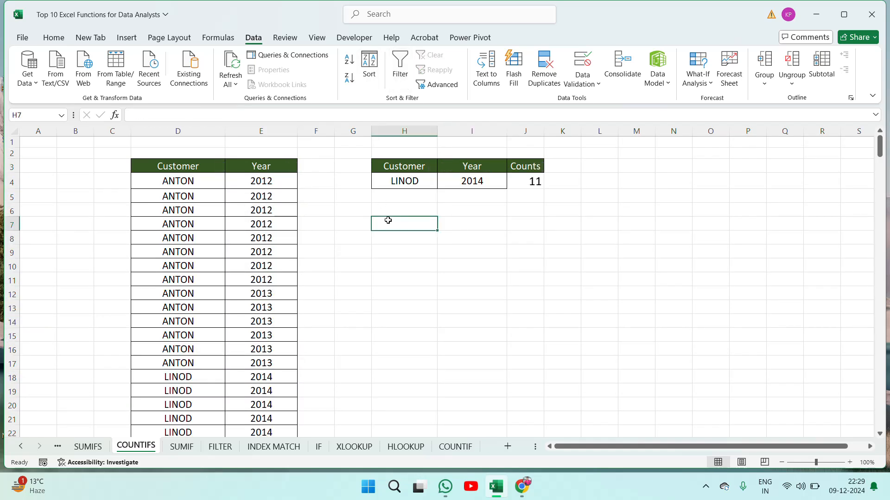
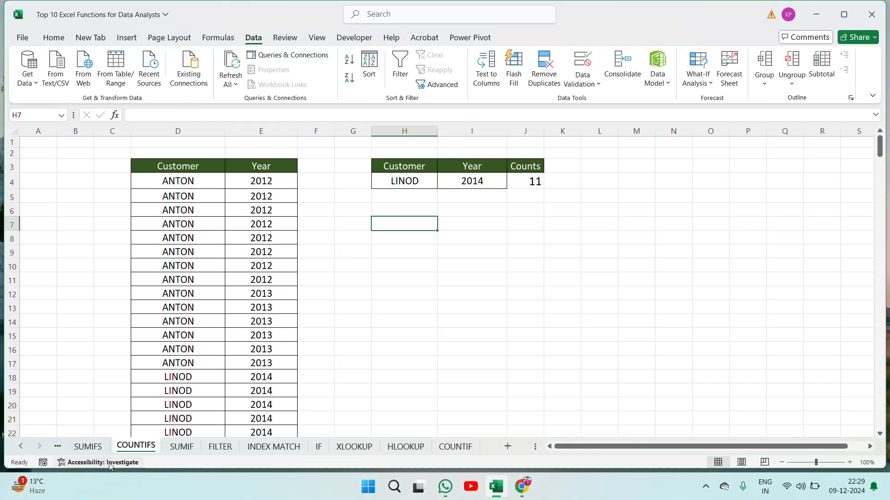
- Add a new worksheet after COUNTIFS and rename it UNIQUE
{"action": "left_click", "coordinate": [192, 154]}
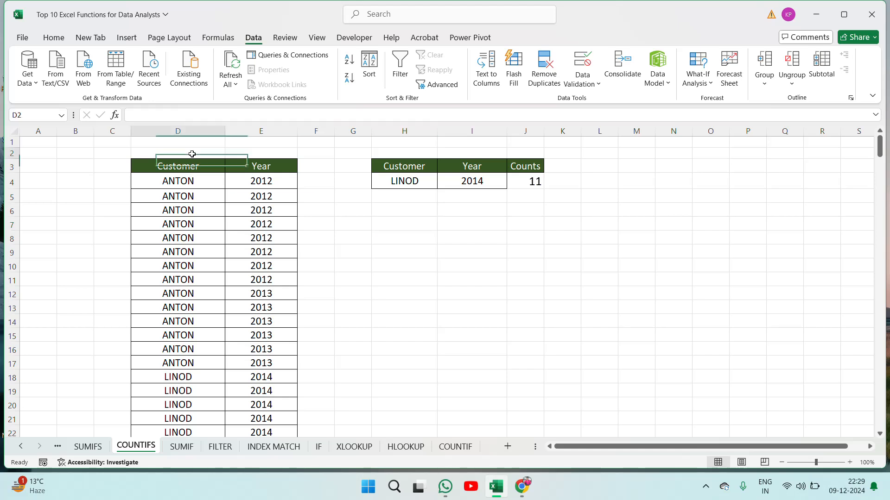
{"action": "left_click", "coordinate": [507, 447]}
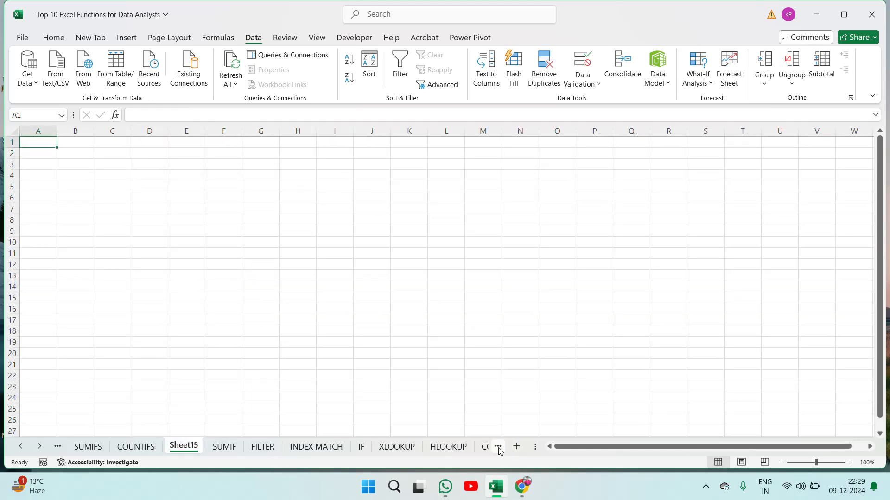
{"action": "left_click", "coordinate": [498, 447]}
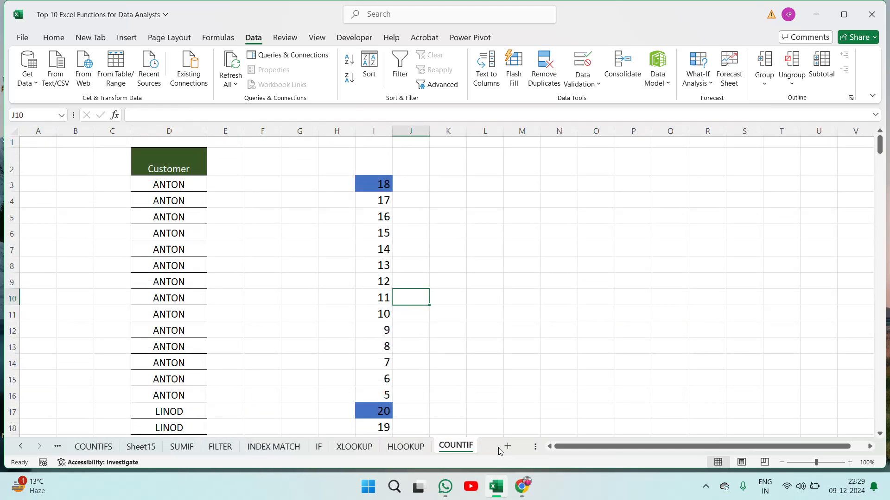
{"action": "left_click", "coordinate": [141, 447]}
{"action": "right_click", "coordinate": [141, 447]}
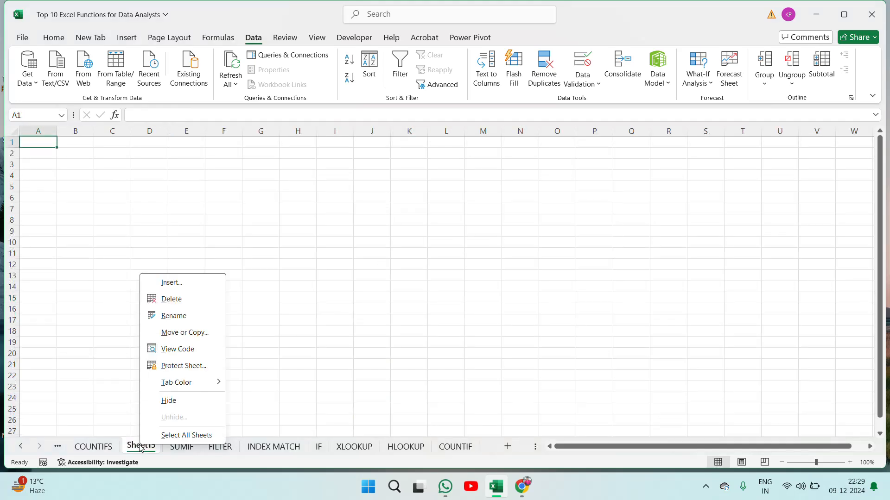
{"action": "left_click", "coordinate": [177, 322]}
{"action": "type", "text": "UNI"}
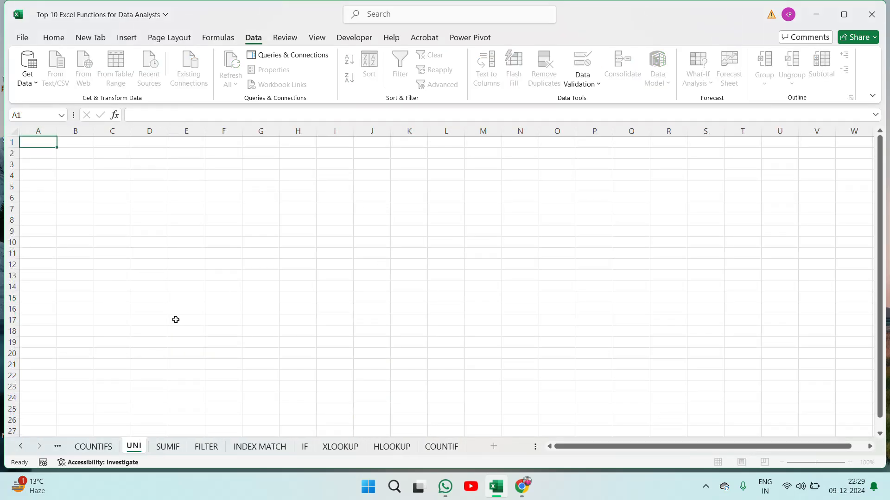
{"action": "type", "text": "QUE"}
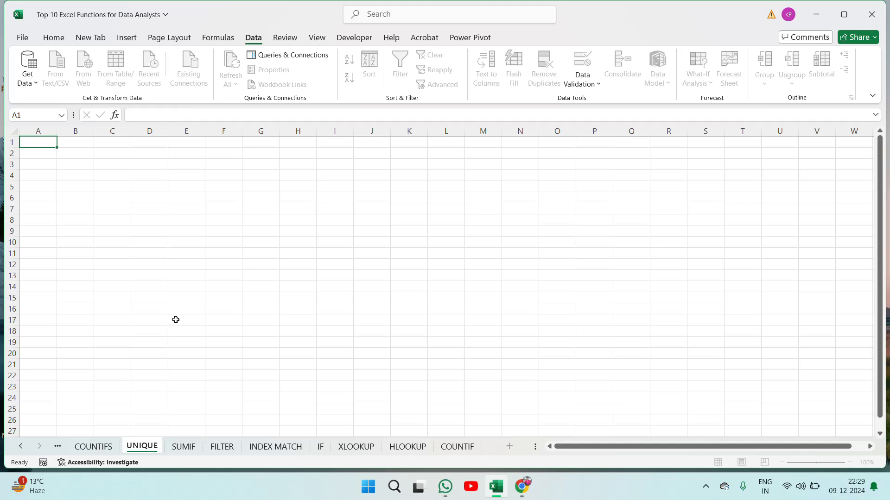
{"action": "left_click", "coordinate": [138, 251]}
- Copy the whole Customer column D3:D280 from the COUNTIFS sheet and paste it at E3 of the UNIQUE sheet
{"action": "left_click", "coordinate": [100, 447]}
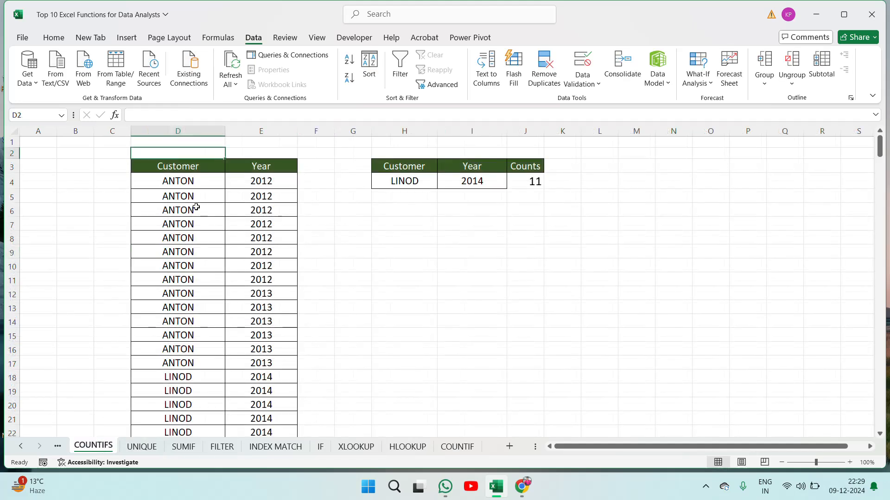
{"action": "left_click", "coordinate": [189, 173]}
{"action": "key", "text": "ctrl+shift+Down"}
{"action": "key", "text": "ctrl+q"}
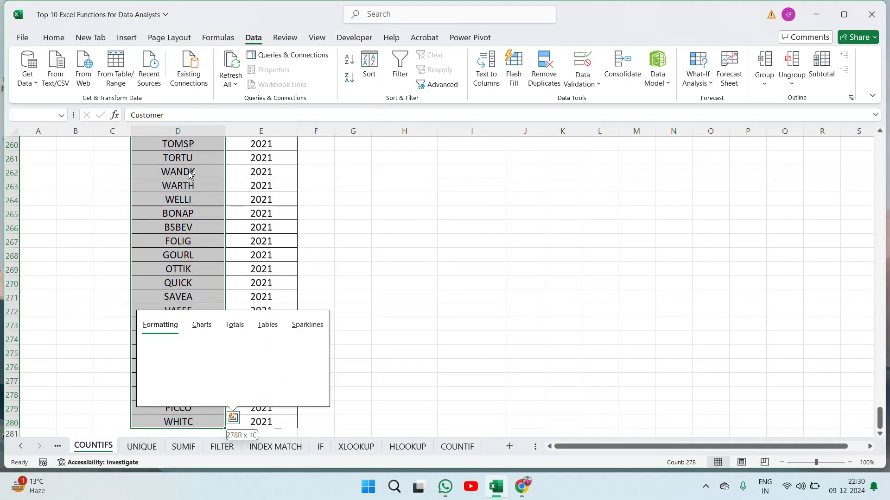
{"action": "key", "text": "Escape"}
{"action": "key", "text": "ctrl+c"}
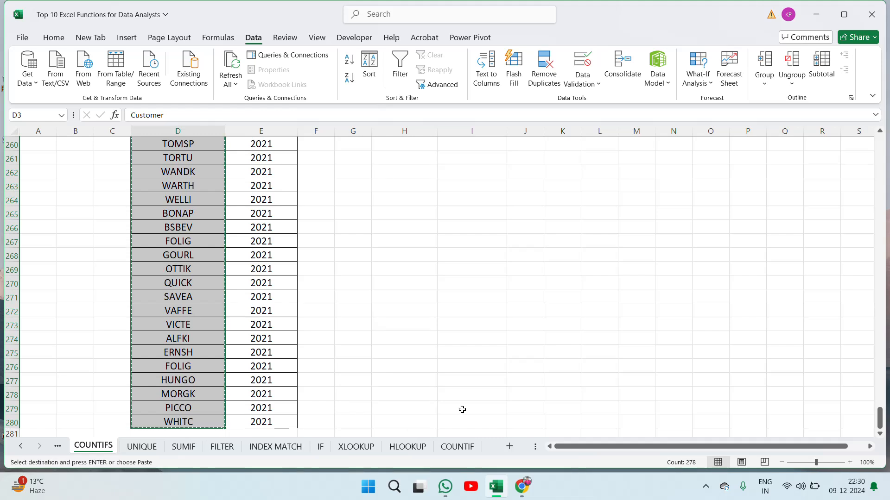
{"action": "left_click", "coordinate": [142, 446]}
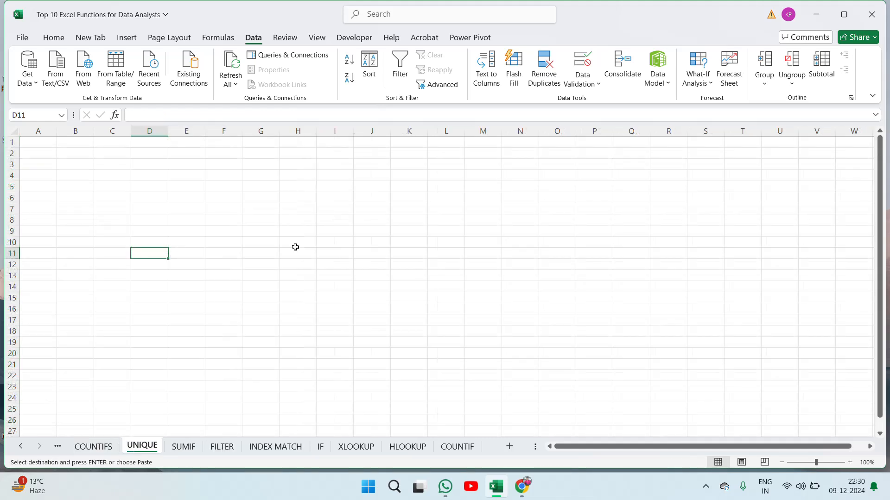
{"action": "left_click", "coordinate": [187, 165]}
{"action": "key", "text": "ctrl+v"}
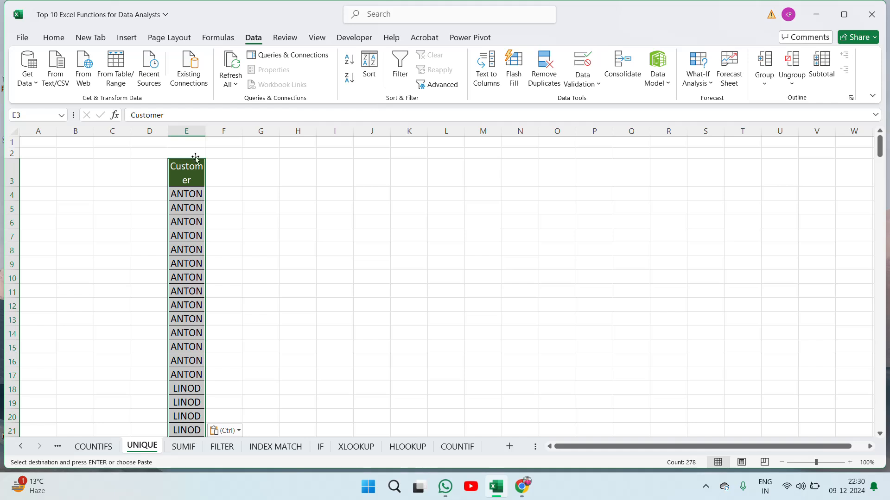
- Widen column E so the Customer header fits on one line, and set the font size of cell F3 to 16
{"action": "left_click_drag", "start_coordinate": [205, 131], "coordinate": [249, 132]}
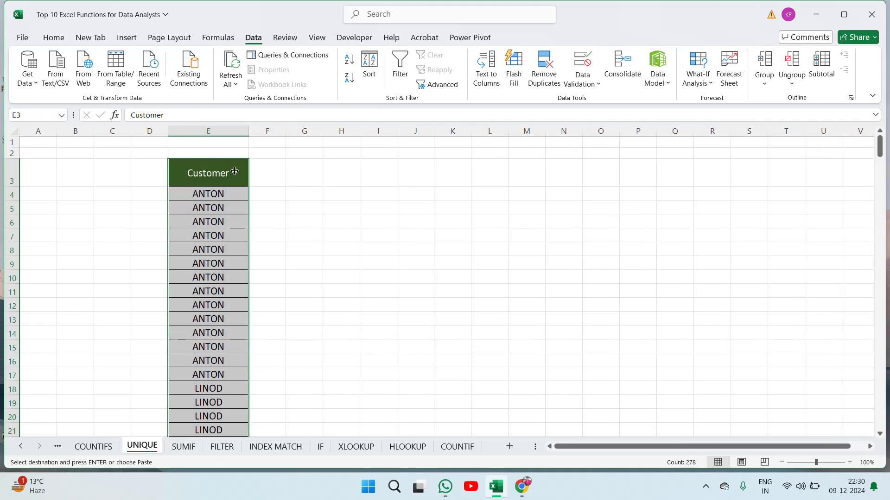
{"action": "left_click", "coordinate": [349, 181]}
{"action": "key", "text": "Left"}
{"action": "key", "text": "Left"}
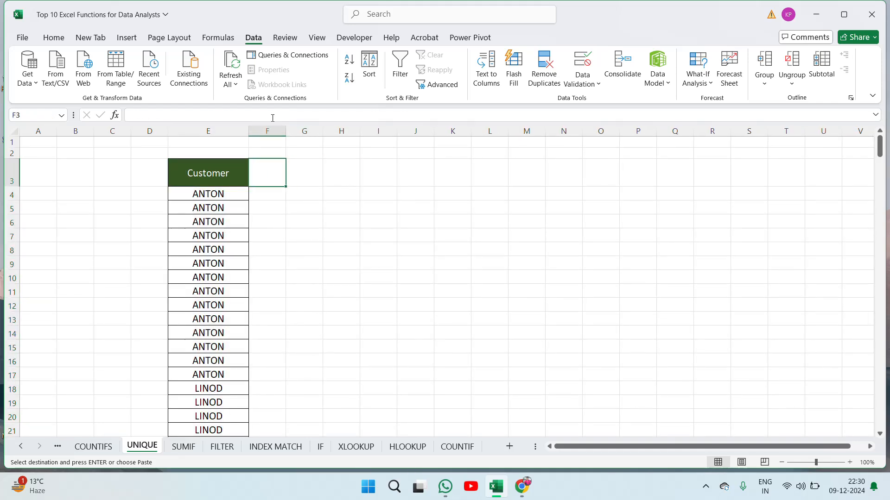
{"action": "left_click", "coordinate": [53, 37]}
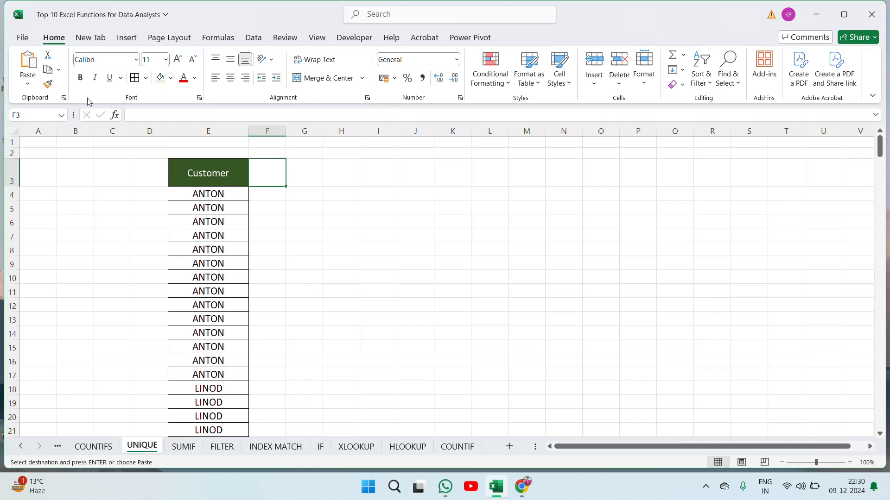
{"action": "left_click", "coordinate": [157, 58]}
{"action": "key", "text": "Return"}
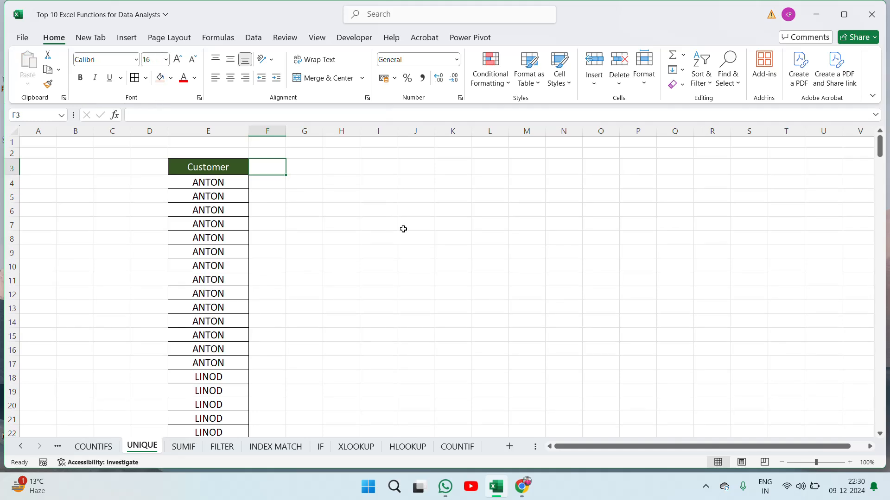
- Copy the Customer header from E3 to J3 and widen column J so the header fits on one line
{"action": "left_click", "coordinate": [378, 165]}
{"action": "left_click", "coordinate": [243, 166]}
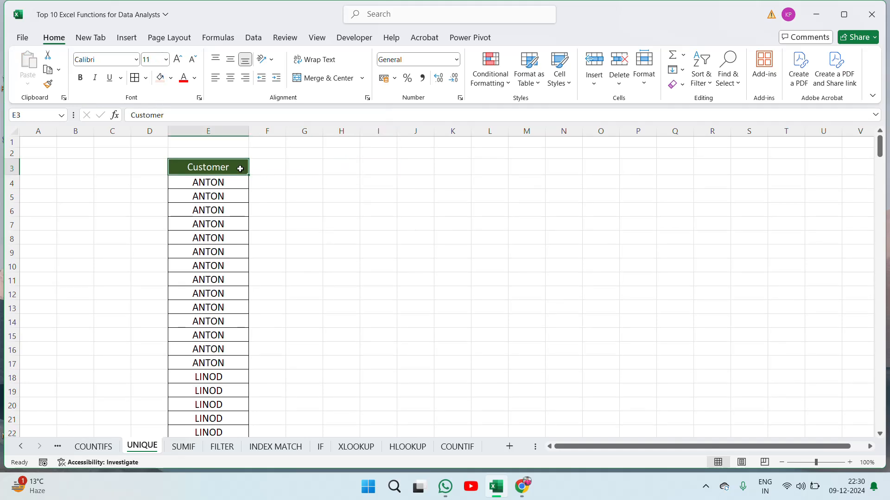
{"action": "key", "text": "ctrl+c"}
{"action": "left_click", "coordinate": [418, 170]}
{"action": "key", "text": "ctrl+v"}
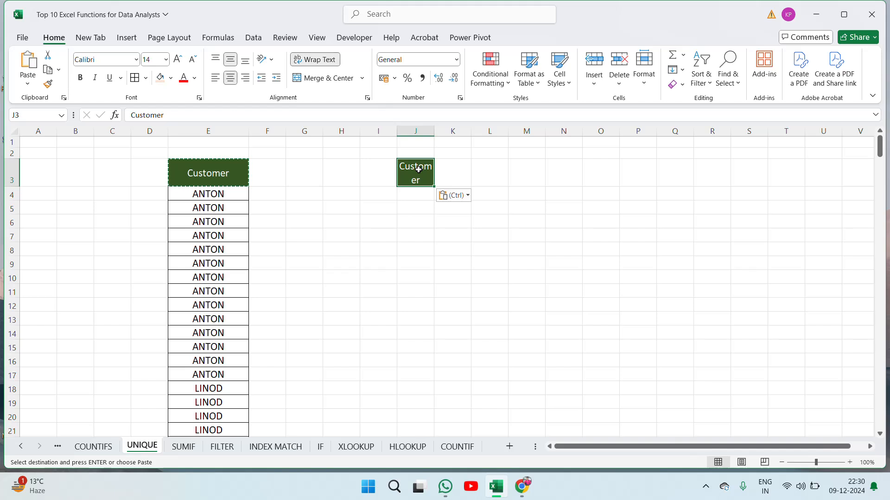
{"action": "key", "text": "Escape"}
{"action": "left_click_drag", "start_coordinate": [434, 132], "coordinate": [480, 112]}
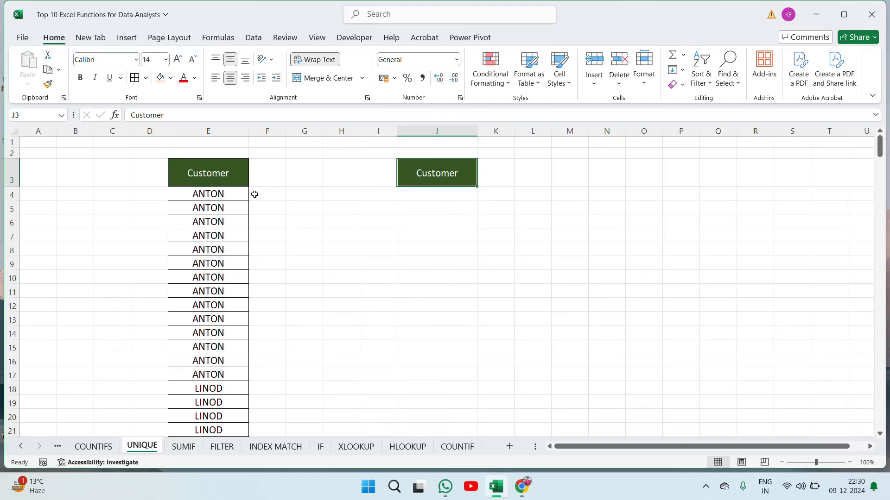
- Select all customer entries below the header in column E to check how many there are
{"action": "left_click", "coordinate": [222, 194]}
{"action": "key", "text": "ctrl+shift+Down"}
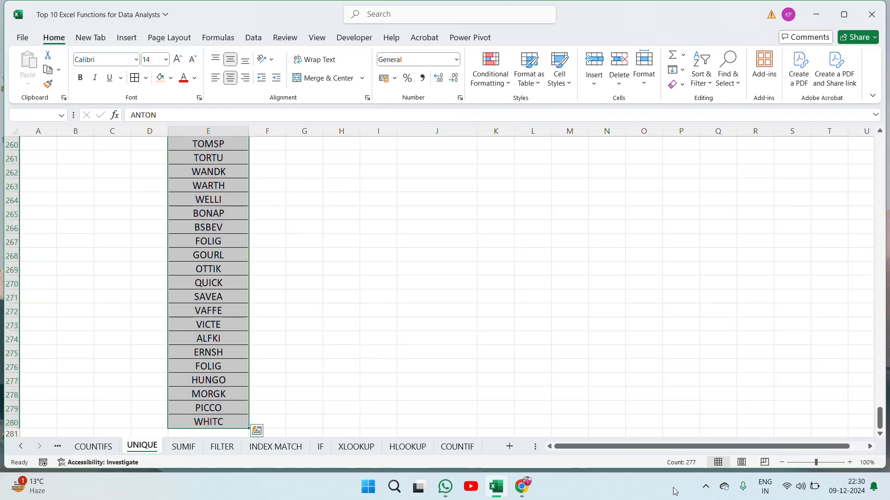
{"action": "left_click", "coordinate": [334, 229]}
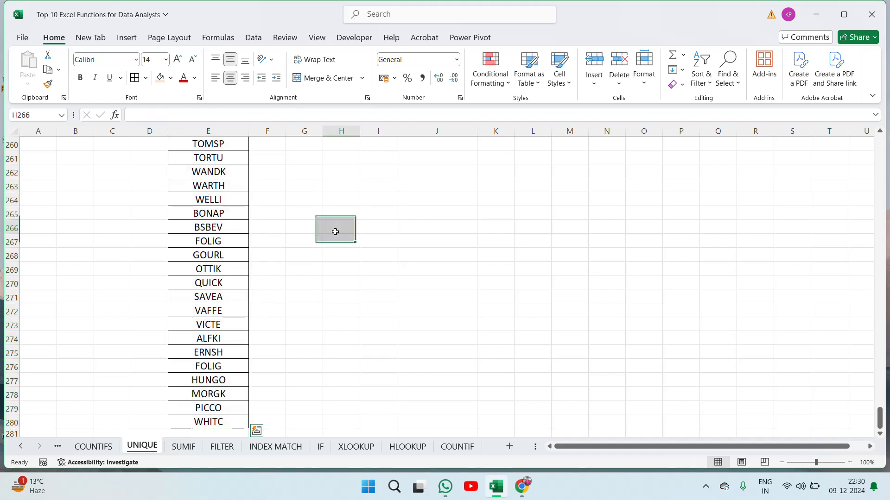
- Enter =UNIQUE(E4:E280) in cell J4 to extract the distinct customers from column E
{"action": "key", "text": "ctrl+Up"}
{"action": "key", "text": "Down"}
{"action": "key", "text": "Down"}
{"action": "key", "text": "Down"}
{"action": "key", "text": "Right"}
{"action": "key", "text": "Right"}
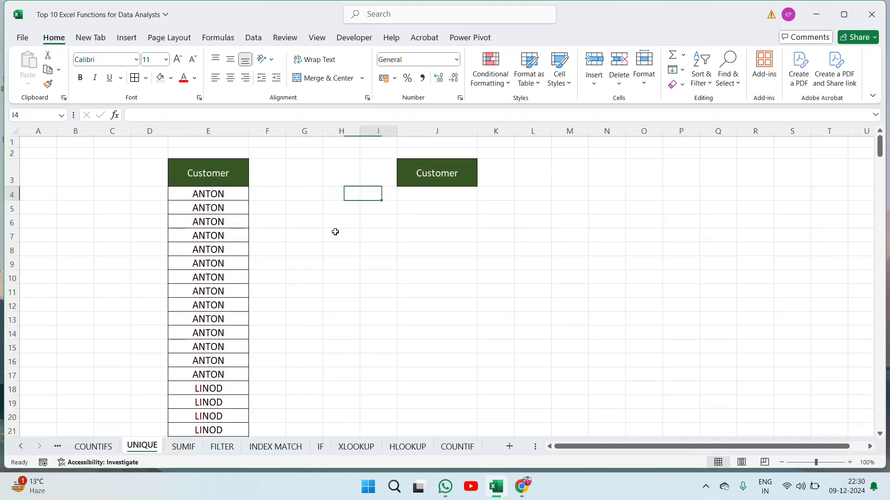
{"action": "type", "text": "=uni"}
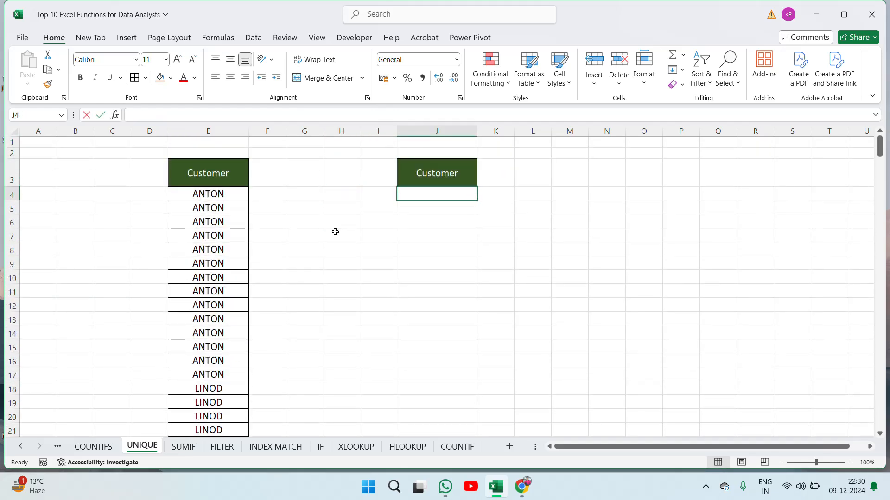
{"action": "key", "text": "Down"}
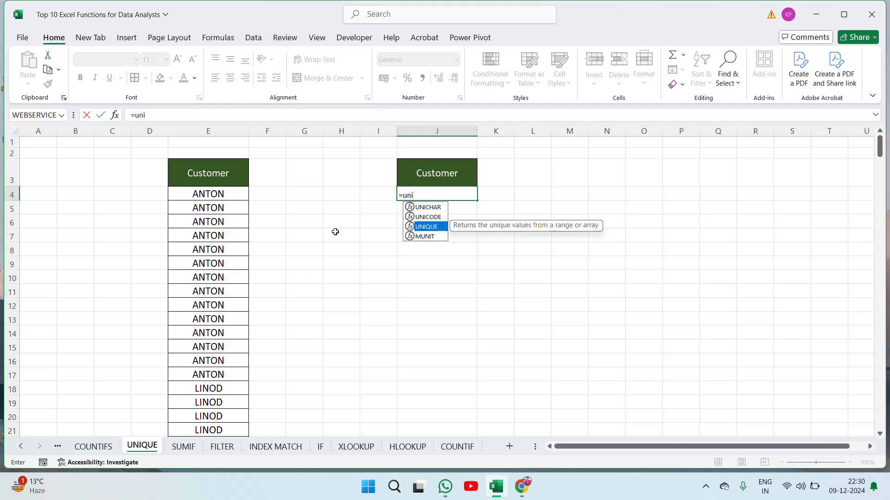
{"action": "key", "text": "Tab"}
{"action": "key", "text": "Left"}
{"action": "key", "text": "Left"}
{"action": "key", "text": "Left"}
{"action": "key", "text": "Left"}
{"action": "key", "text": "Left"}
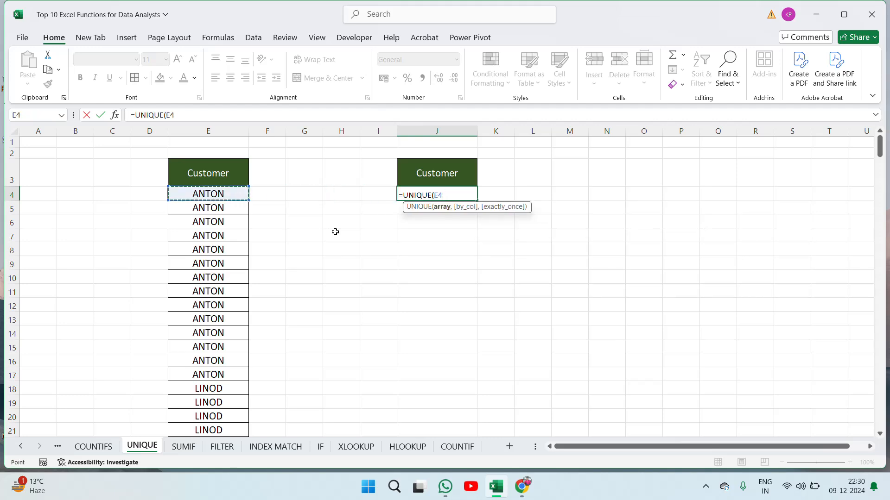
{"action": "key", "text": "ctrl+shift+Down"}
{"action": "key", "text": "Return"}
- Centre the extracted customer list below the header in column J and set its font size to 16
{"action": "key", "text": "ctrl+Up"}
{"action": "key", "text": "Down"}
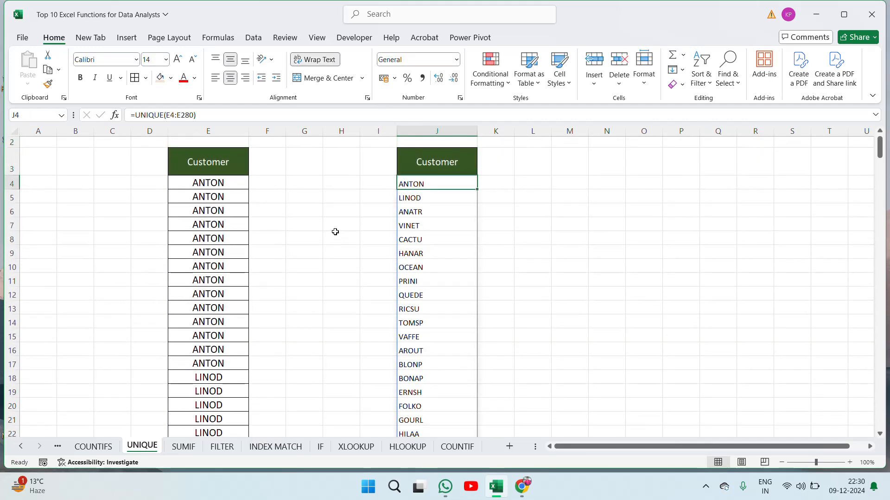
{"action": "key", "text": "ctrl+shift+Down"}
{"action": "key", "text": "shift+Down"}
{"action": "key", "text": "shift+Up"}
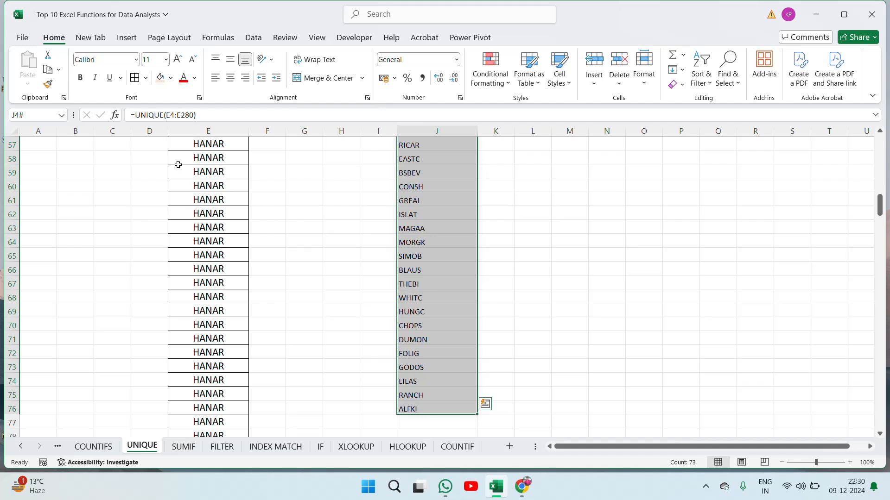
{"action": "left_click", "coordinate": [233, 79]}
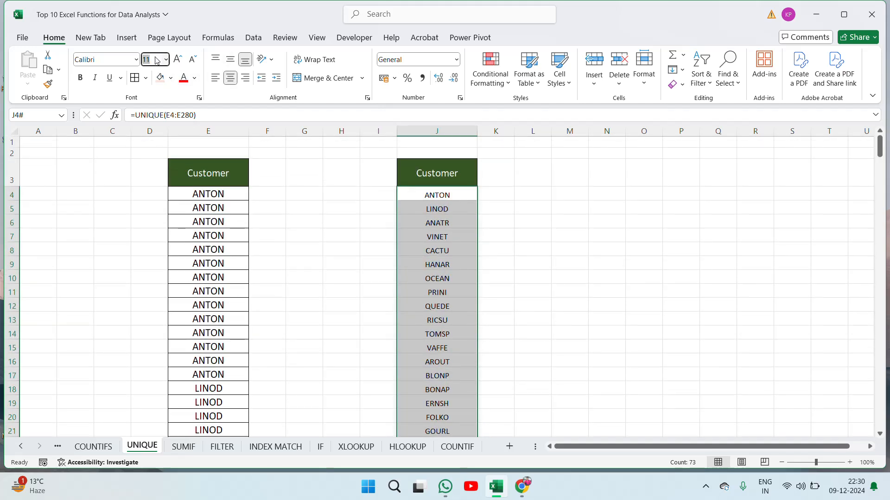
{"action": "type", "text": "16"}
{"action": "key", "text": "Return"}
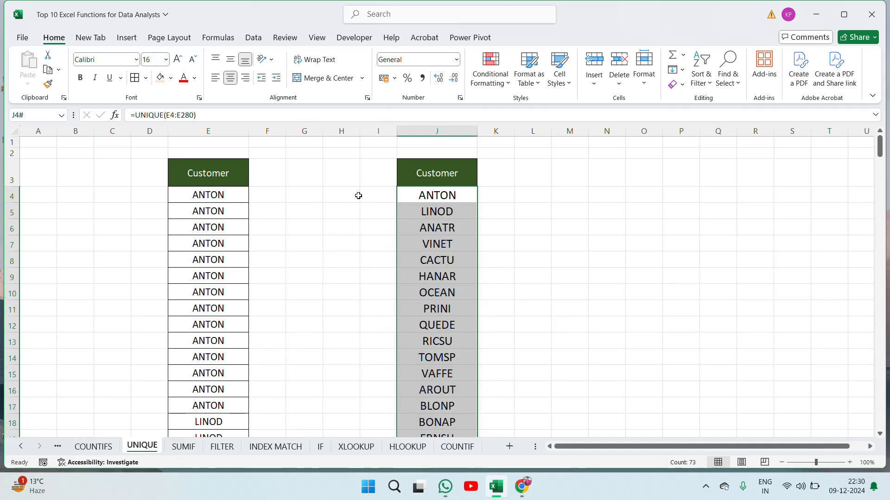
- Select the full customer list from E4 downward to check its number of entries
{"action": "left_click", "coordinate": [437, 211]}
{"action": "key", "text": "Up"}
{"action": "key", "text": "Up"}
{"action": "key", "text": "Down"}
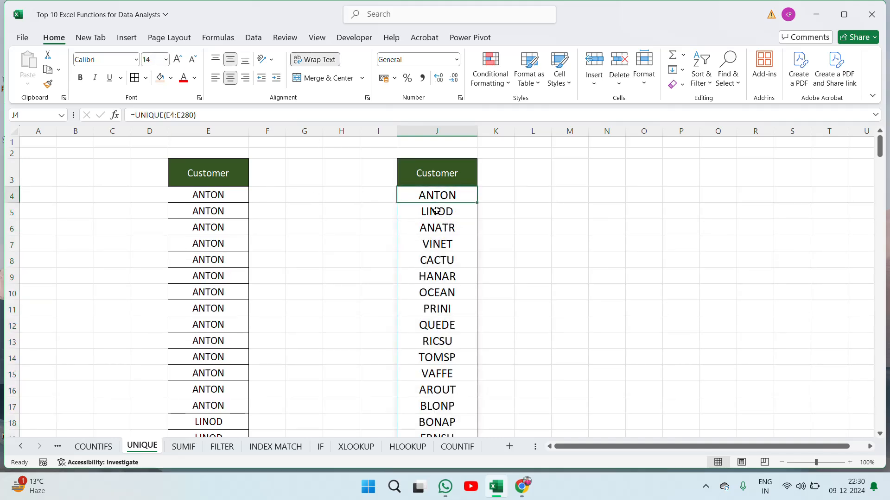
{"action": "key", "text": "Left"}
{"action": "key", "text": "Left"}
{"action": "key", "text": "Left"}
{"action": "key", "text": "Left"}
{"action": "key", "text": "Left"}
{"action": "key", "text": "ctrl+shift+Down"}
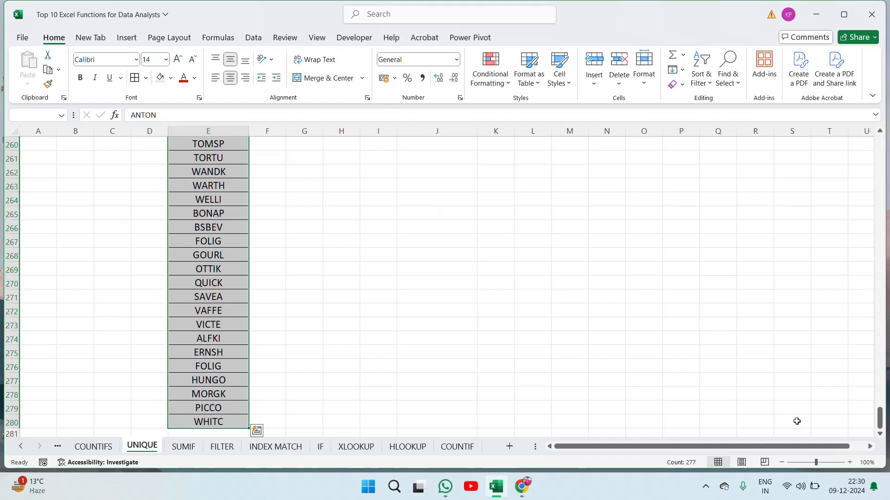
- Select the extracted list from J4 downward to check the number of distinct customers, and return to its first cell
{"action": "left_click", "coordinate": [471, 314]}
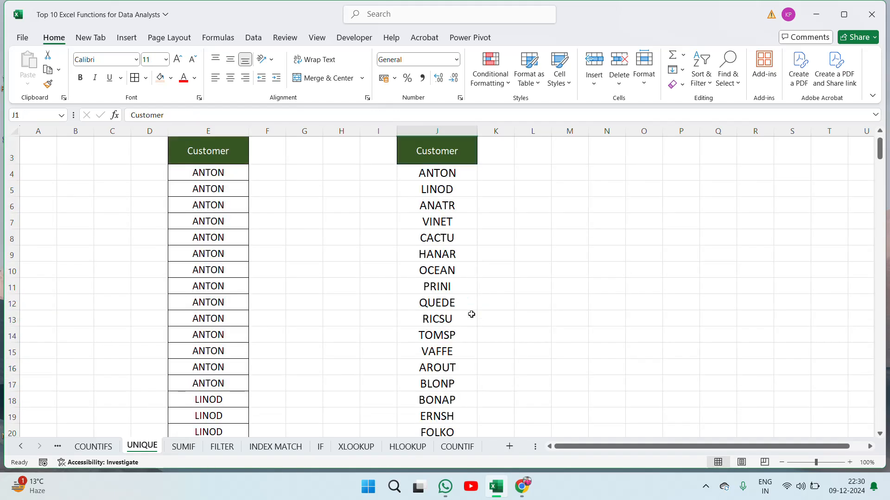
{"action": "key", "text": "Up"}
{"action": "key", "text": "ctrl+shift+Down"}
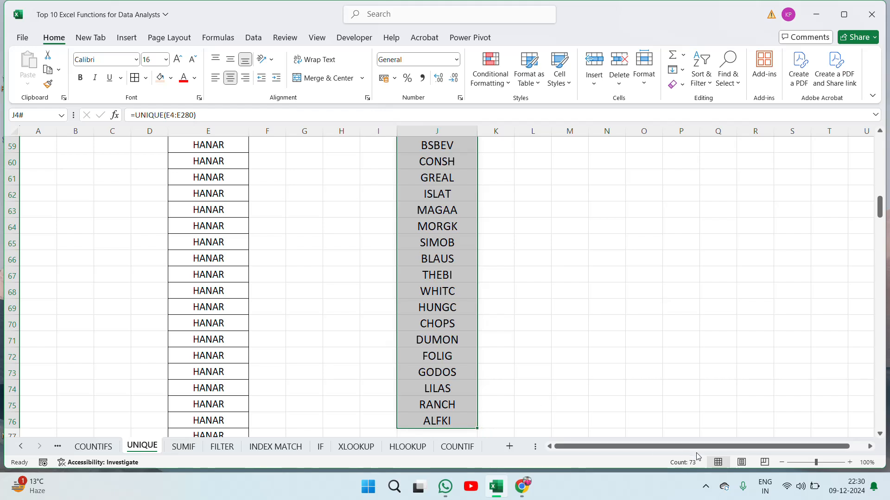
{"action": "key", "text": "ctrl+Up"}
{"action": "key", "text": "ctrl+Up"}
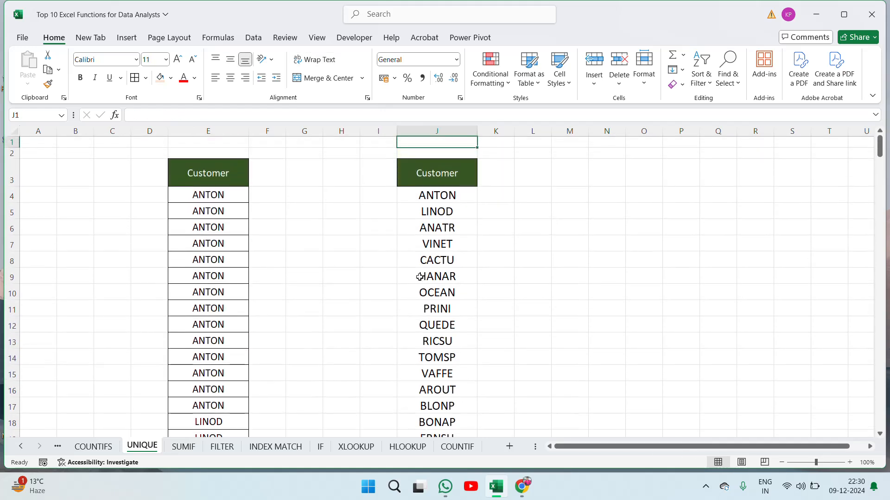
{"action": "key", "text": "Down"}
{"action": "key", "text": "Down"}
{"action": "key", "text": "Down"}
{"action": "key", "text": "Down"}
{"action": "key", "text": "Up"}
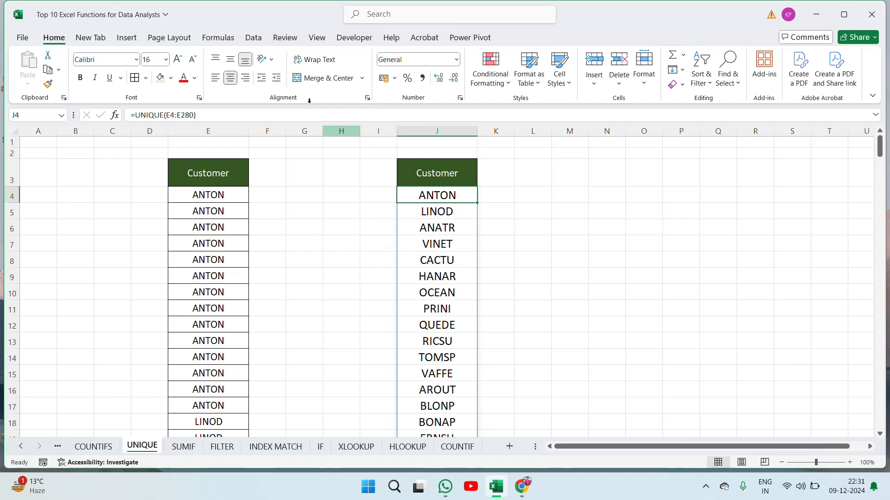
{"action": "left_click", "coordinate": [507, 84]}
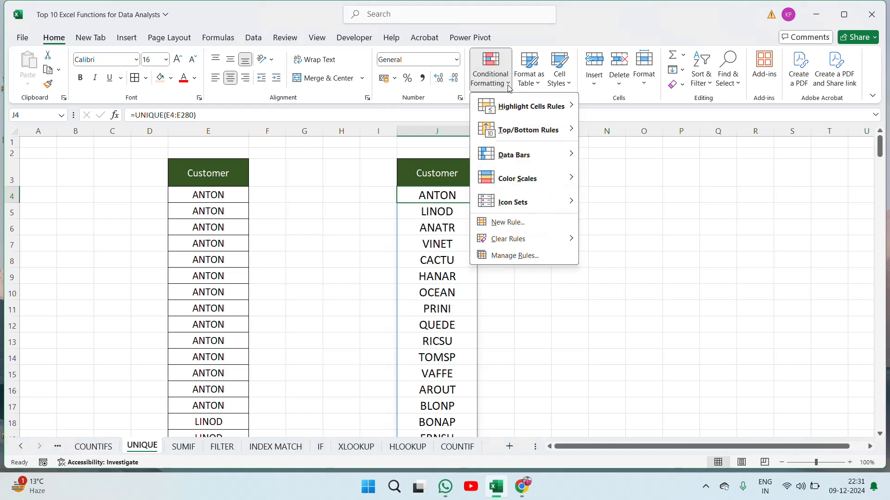
{"action": "mouse_move", "coordinate": [571, 154]}
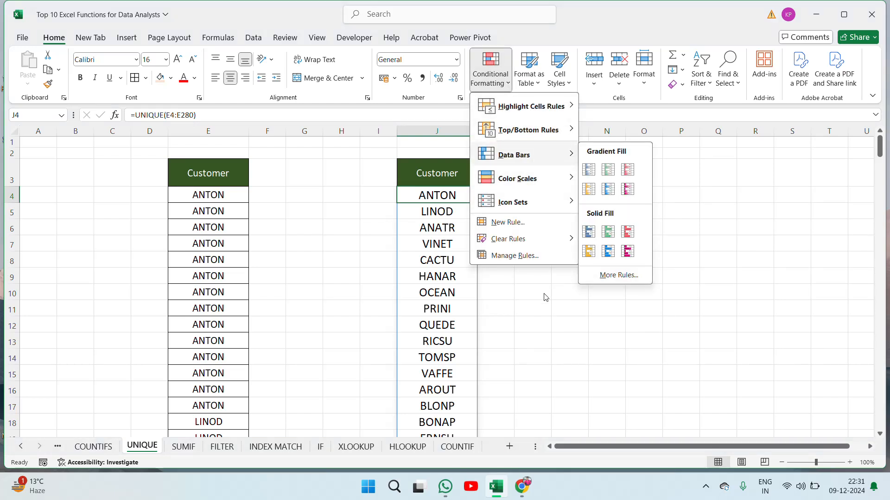
{"action": "key", "text": "Escape"}
{"action": "key", "text": "Escape"}
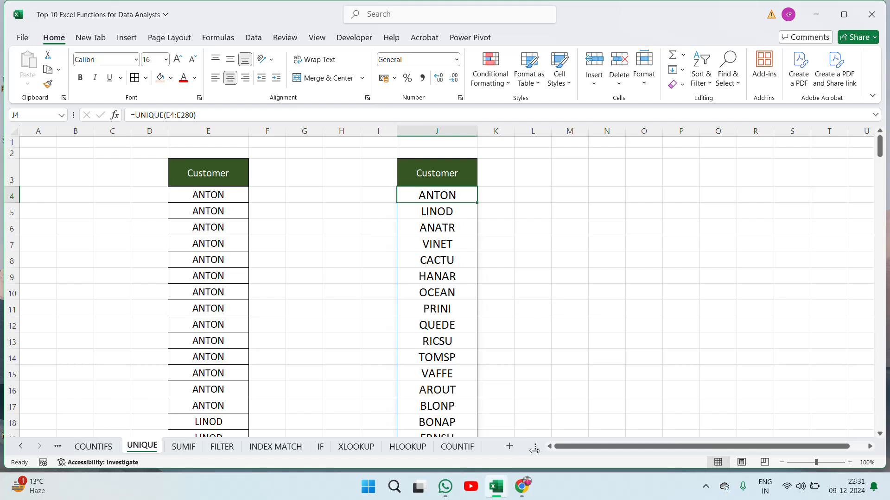
- On Sheet1, copy the Done mark from F4 down through F13, beside all the listed functions
{"action": "left_click", "coordinate": [58, 447]}
{"action": "left_click", "coordinate": [98, 448]}
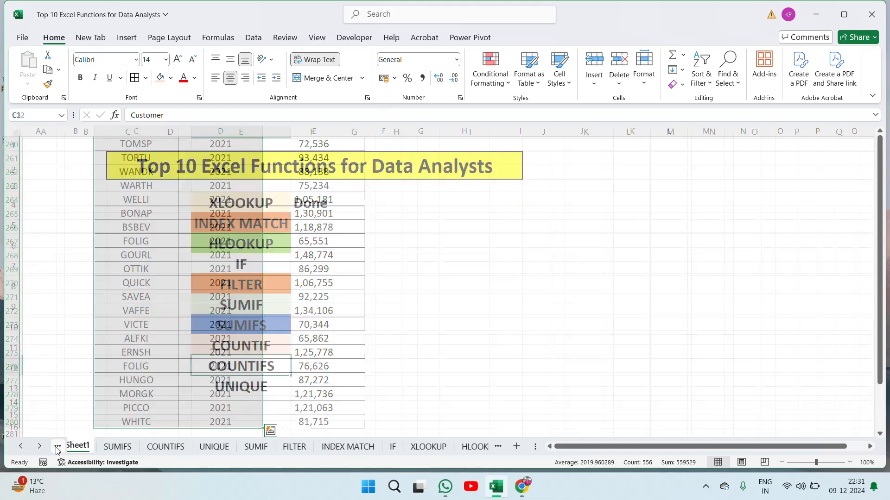
{"action": "left_click", "coordinate": [58, 446]}
{"action": "left_click", "coordinate": [86, 447]}
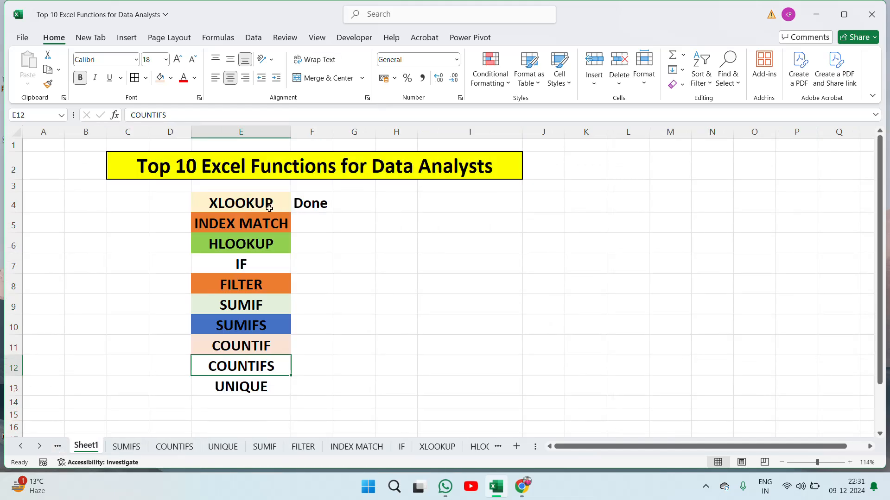
{"action": "left_click", "coordinate": [323, 204]}
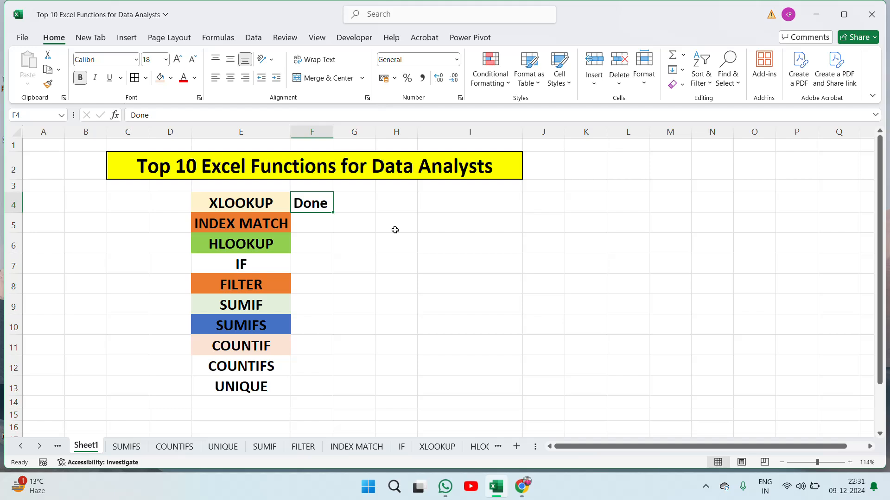
{"action": "key", "text": "ctrl+c"}
{"action": "key", "text": "shift+Down"}
{"action": "key", "text": "shift+Down"}
{"action": "key", "text": "shift+Down"}
{"action": "key", "text": "shift+Down"}
{"action": "key", "text": "shift+Down"}
{"action": "key", "text": "shift+Down"}
{"action": "key", "text": "shift+Down"}
{"action": "key", "text": "shift+Down"}
{"action": "key", "text": "shift+Down"}
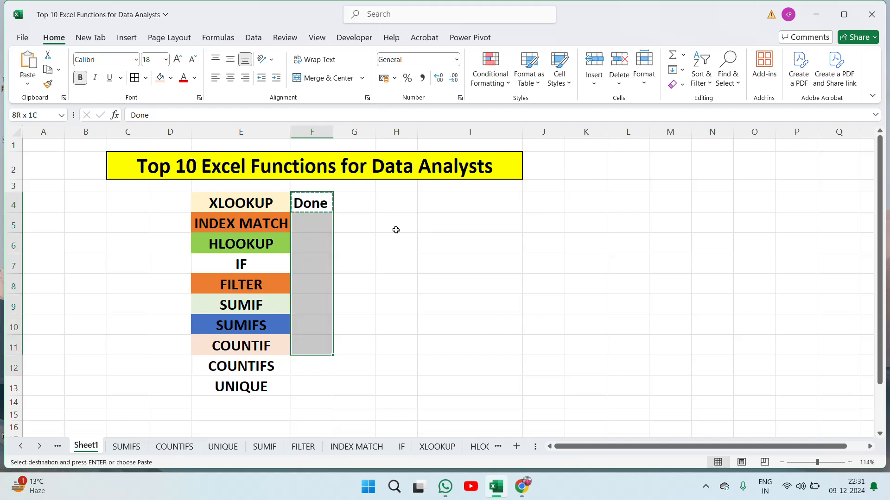
{"action": "key", "text": "ctrl+v"}
{"action": "key", "text": "Escape"}
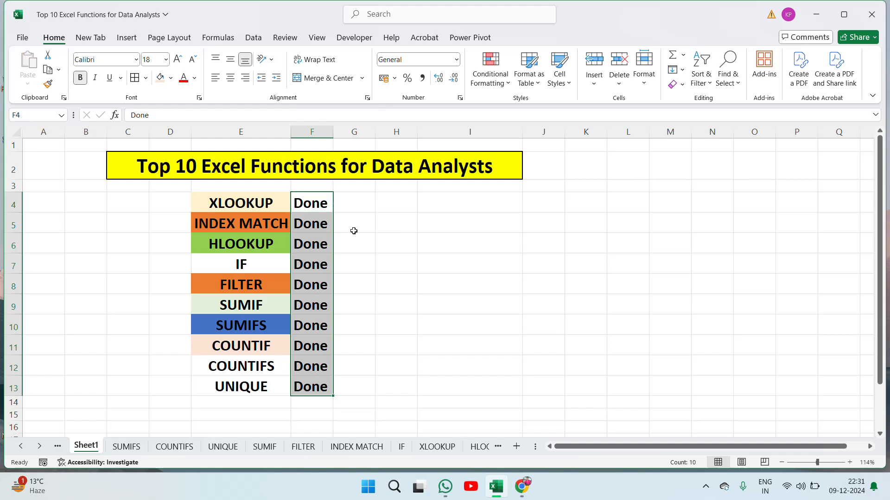
- Review the listed functions one by one in column E, from XLOOKUP down to COUNTIFS
{"action": "left_click", "coordinate": [230, 206]}
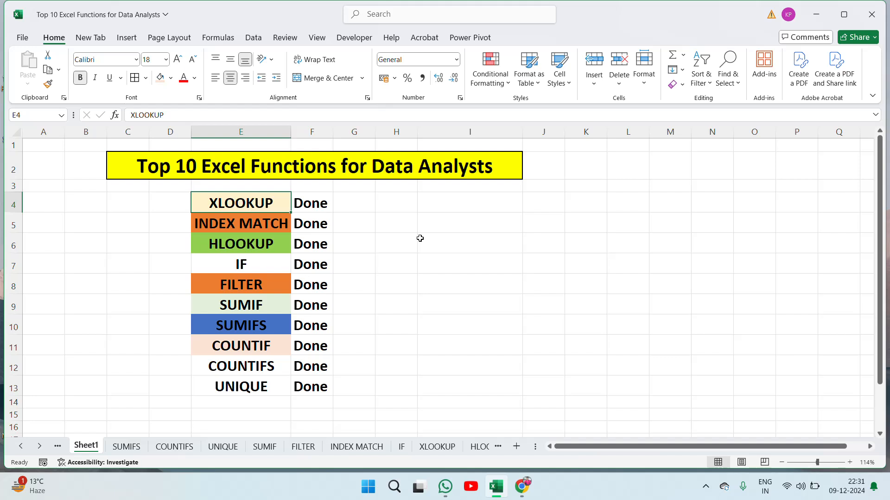
{"action": "left_click", "coordinate": [234, 225]}
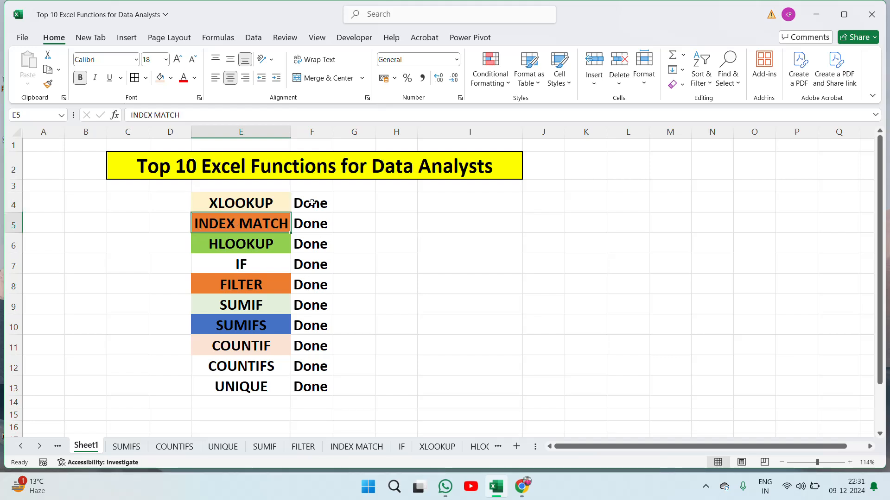
{"action": "left_click", "coordinate": [222, 240]}
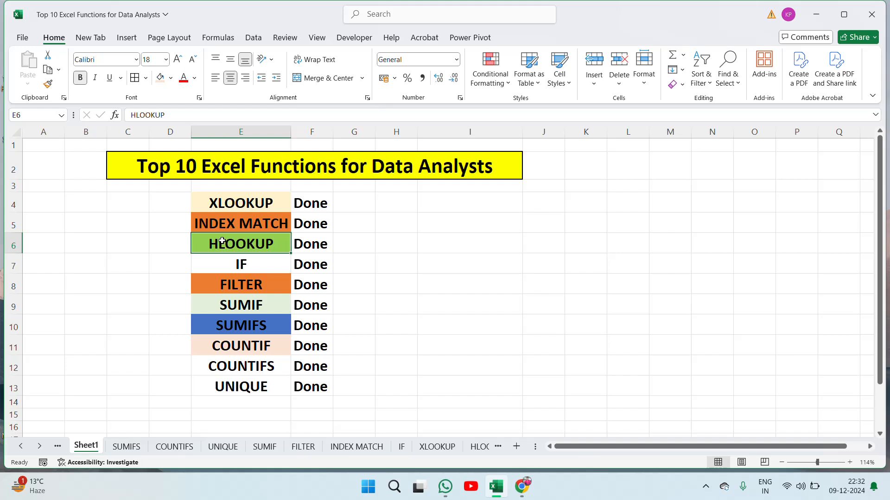
{"action": "left_click", "coordinate": [226, 265]}
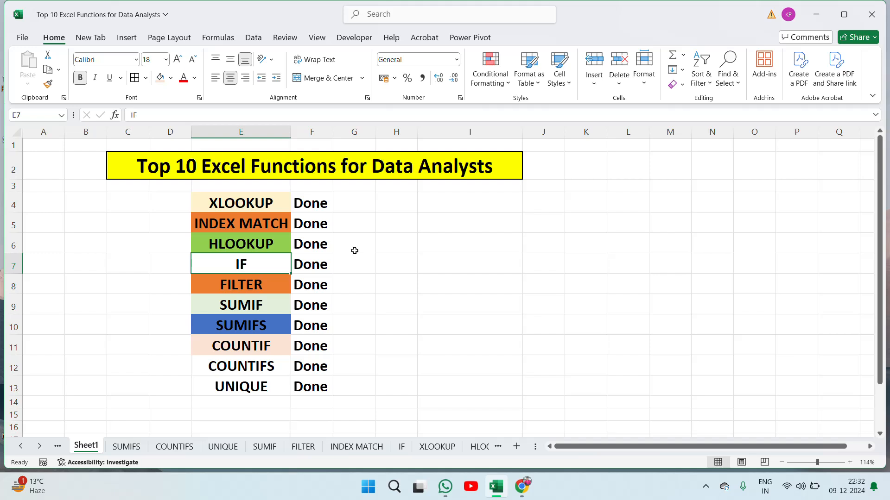
{"action": "left_click", "coordinate": [252, 291]}
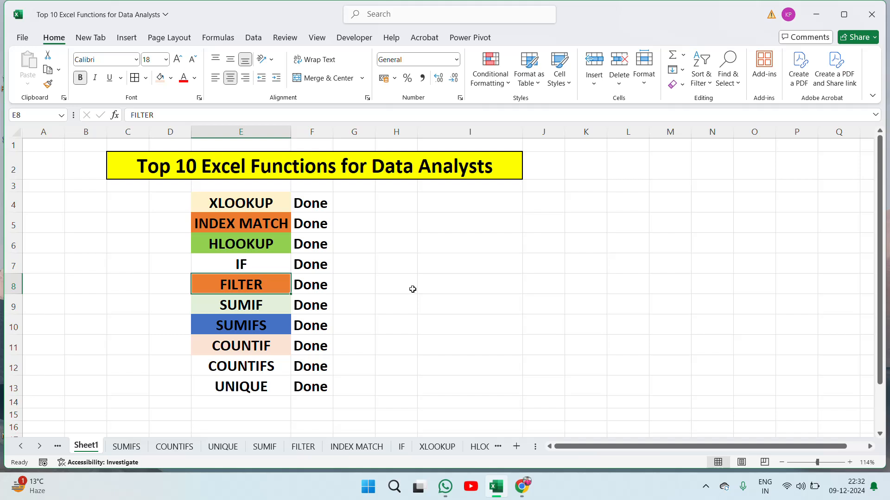
{"action": "left_click", "coordinate": [222, 312]}
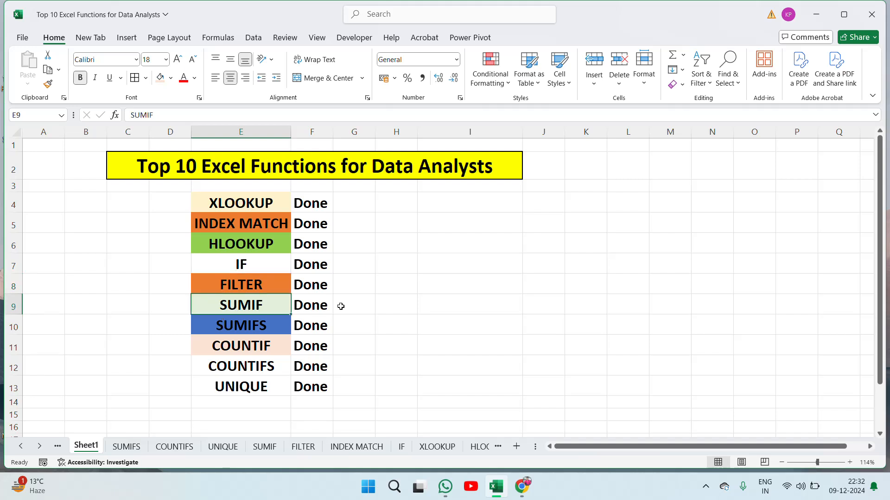
{"action": "left_click", "coordinate": [267, 327]}
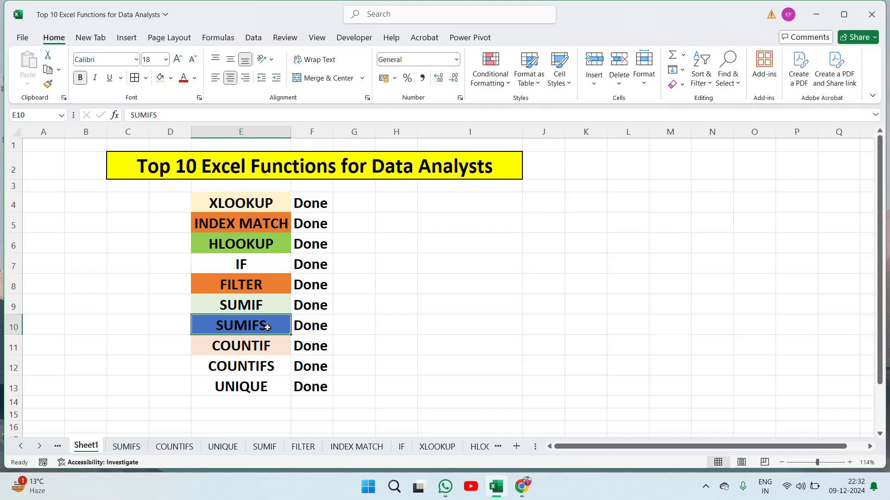
{"action": "left_click", "coordinate": [240, 364]}
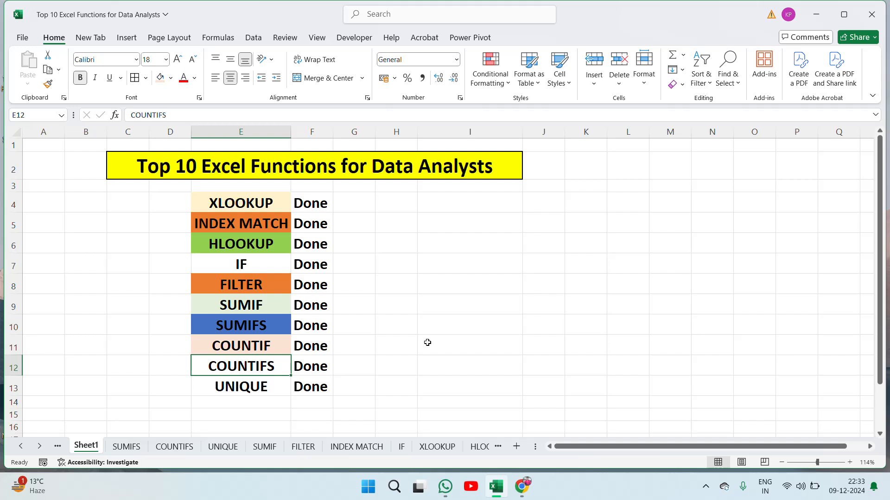
{"action": "left_click", "coordinate": [705, 486]}
{"action": "left_click", "coordinate": [682, 452]}
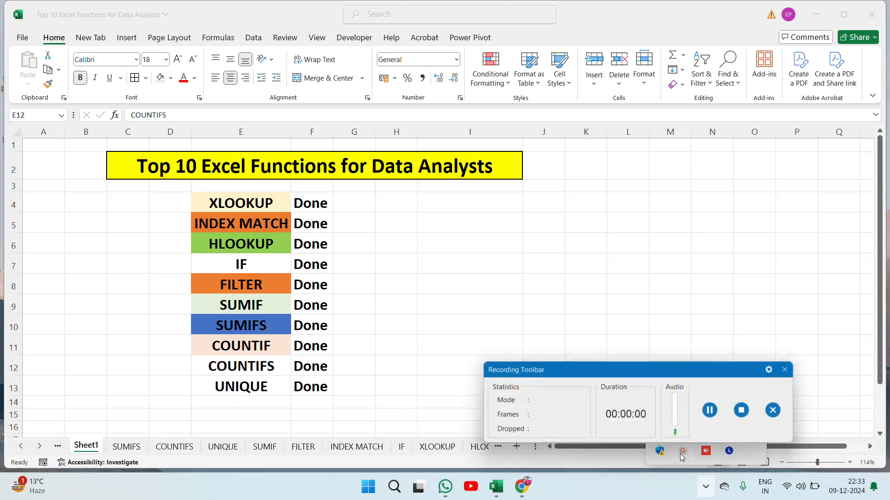